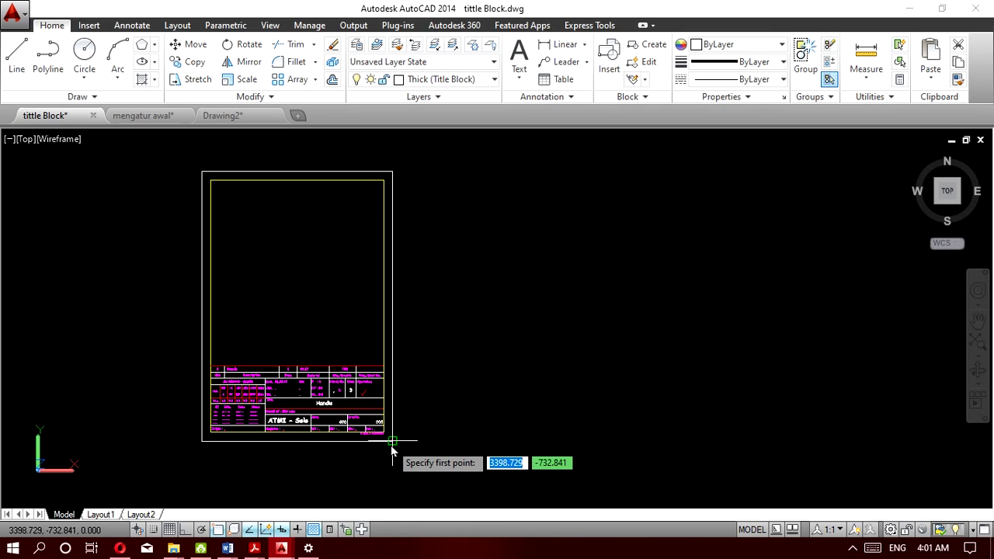
Draw a horizontal spacer line 100 units long to the right from the portrait frame's lower-right corner.
left_click(391, 442)
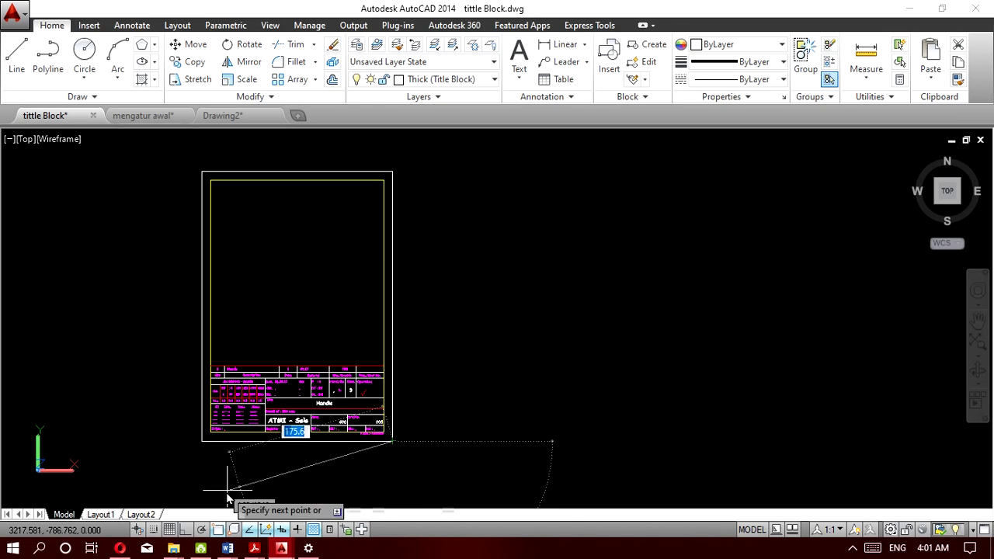
left_click(189, 529)
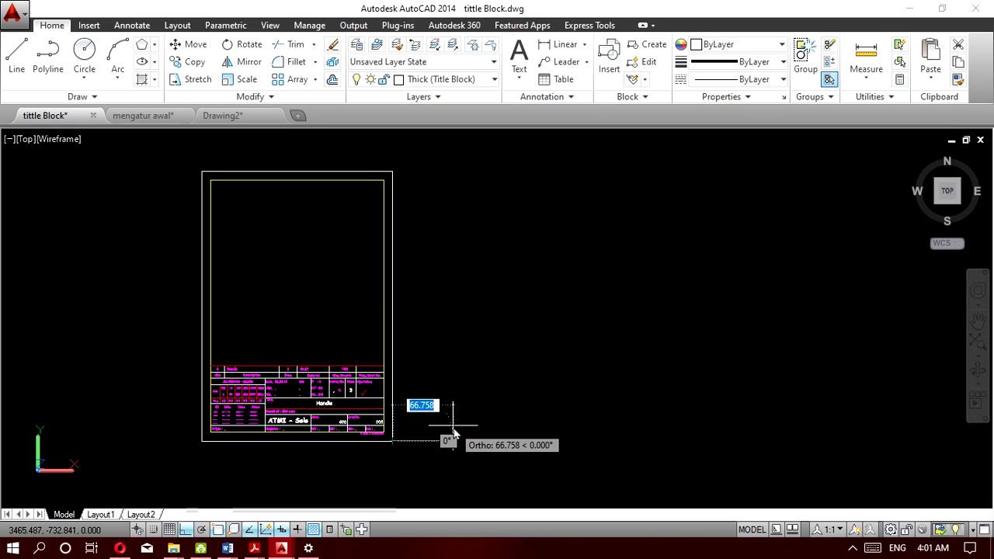
type("1")
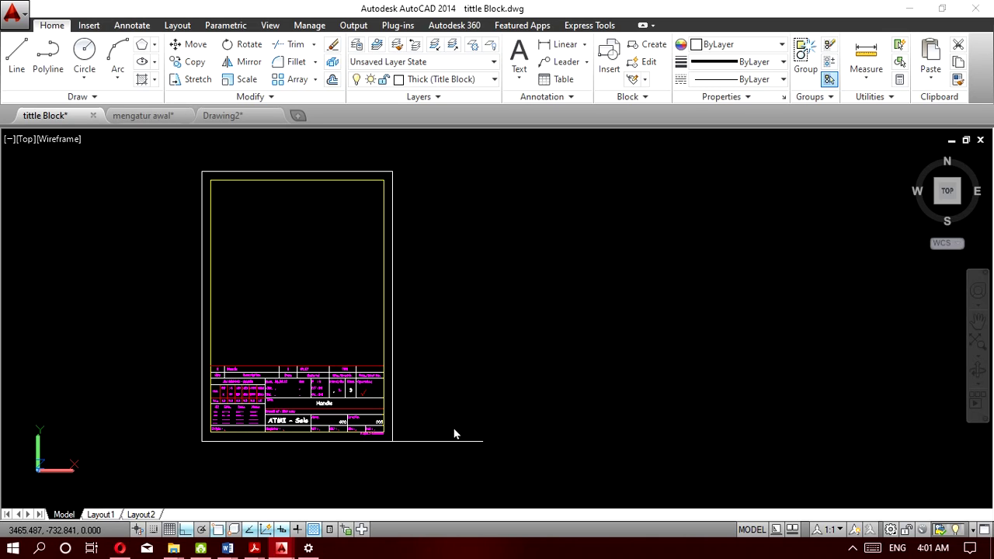
key("Return")
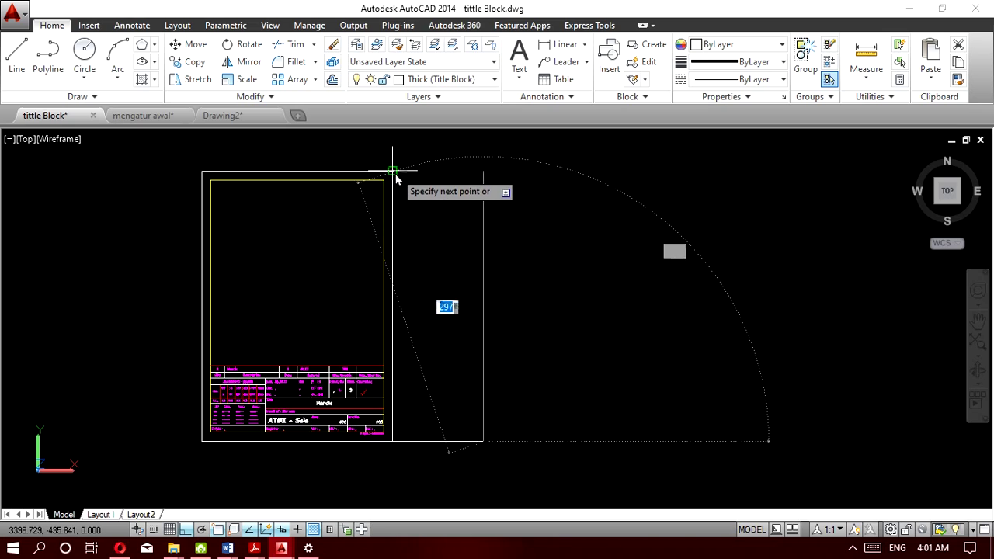
Draw a 420 × 297 landscape sheet frame with its lower-left corner at the free end of the spacer line.
left_click(485, 171)
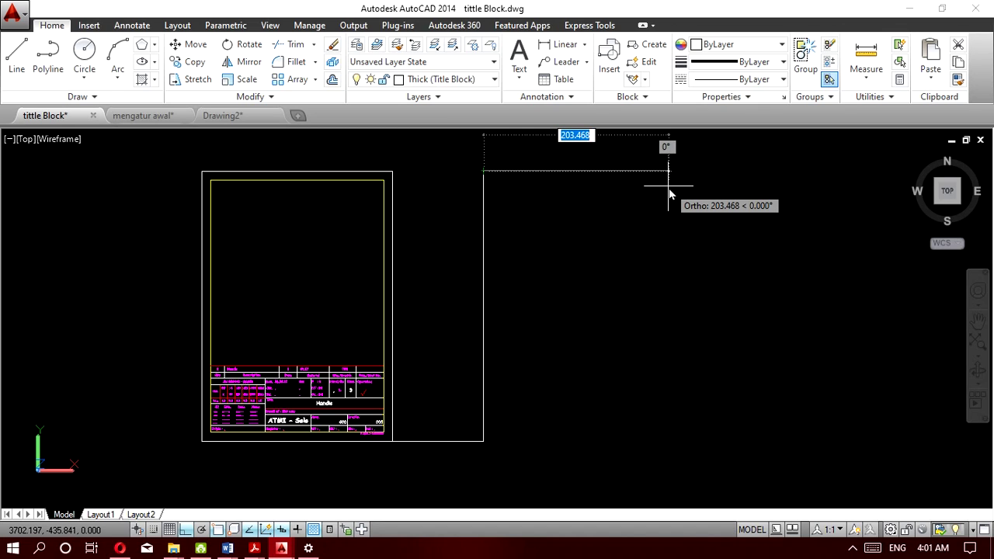
type("420")
key("Return")
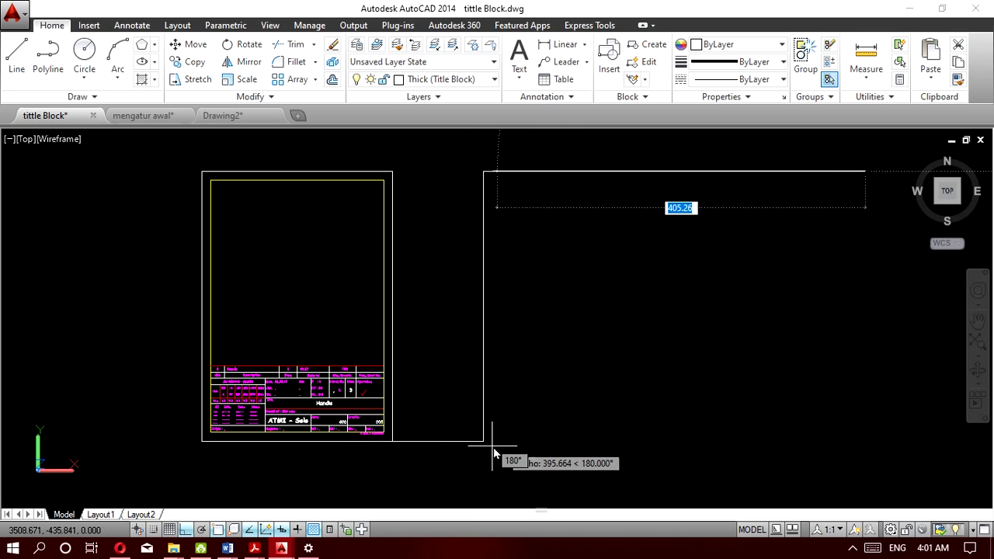
key("F8")
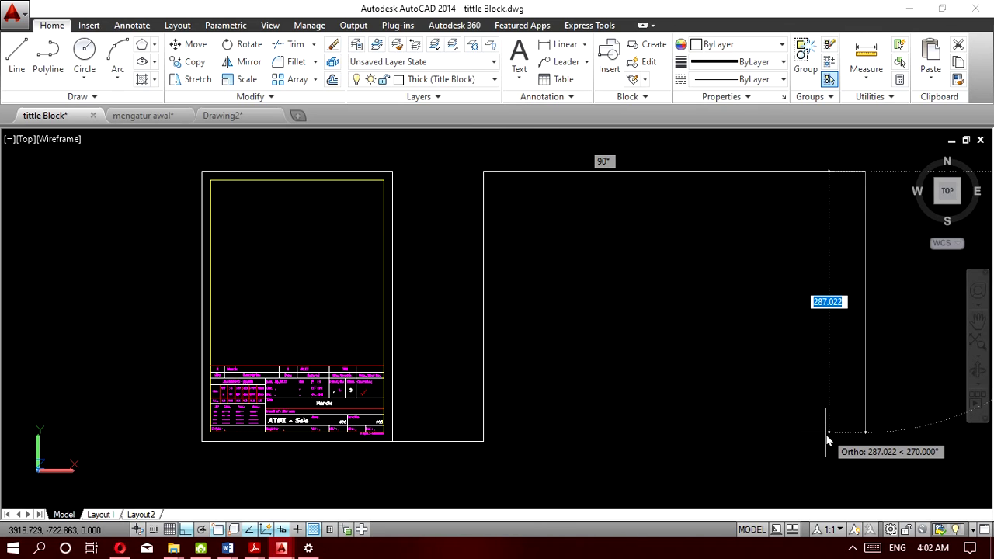
type("2")
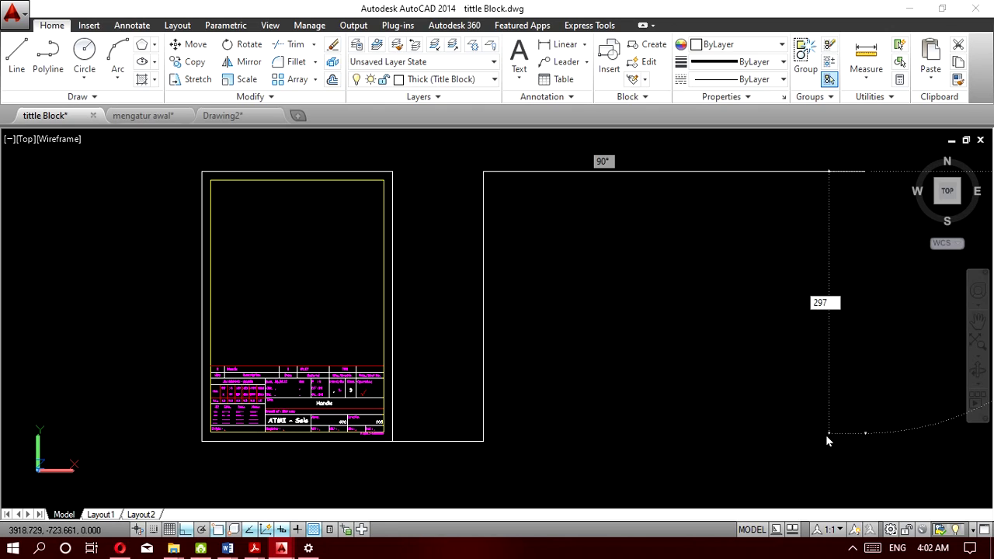
type("97")
key("Return")
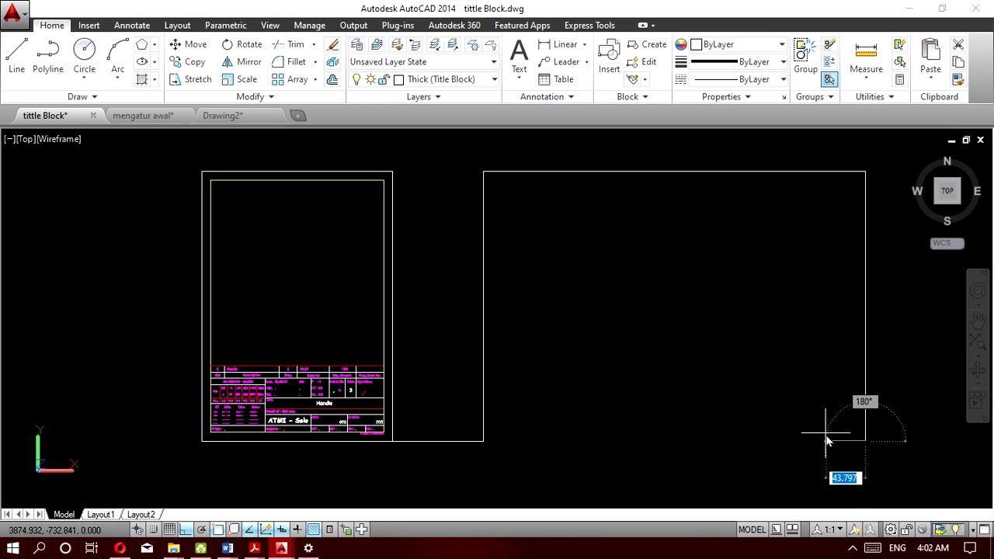
left_click(483, 440)
key("Return")
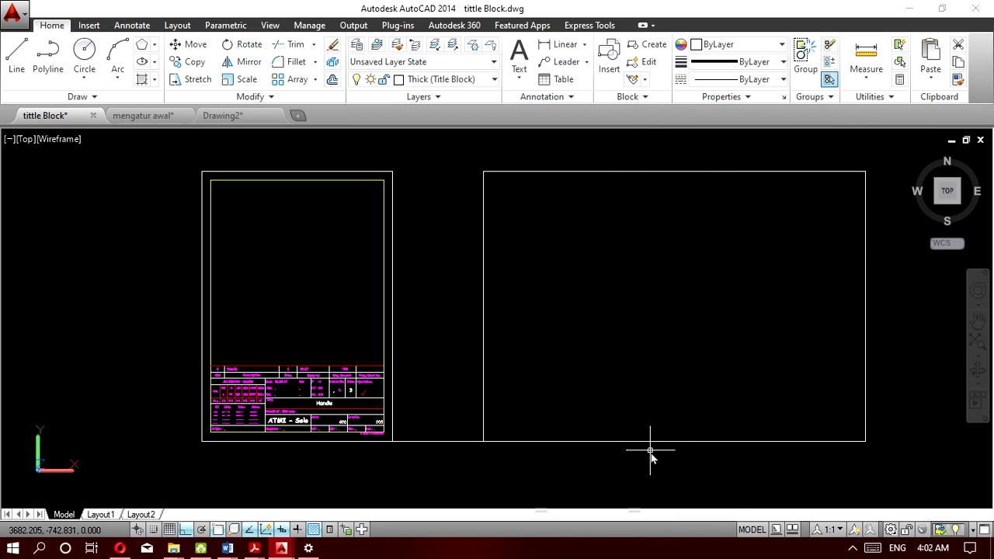
Delete the spacer line between the portrait frame and the landscape frame.
left_click(449, 460)
left_click(420, 422)
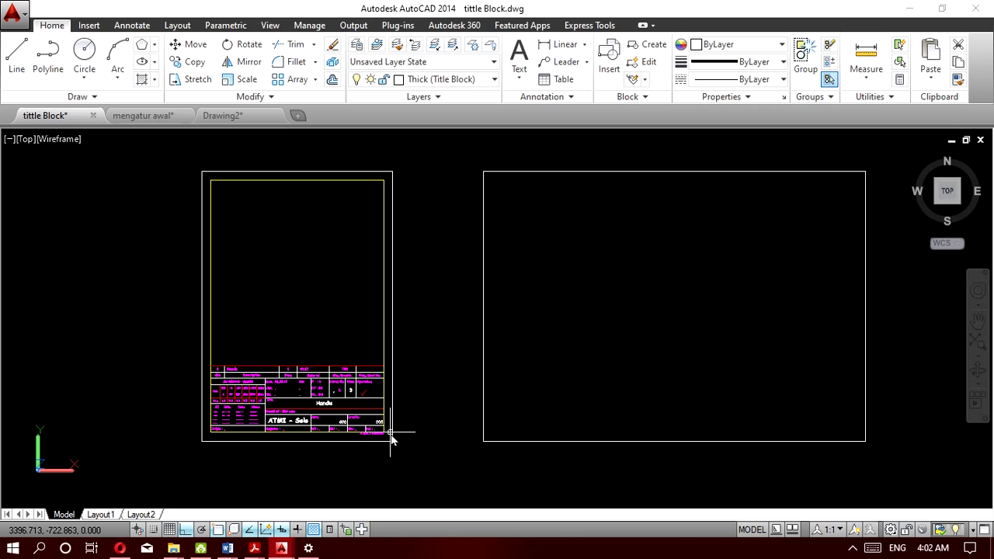
Examine the title block on the portrait sheet and its layout beside the blank landscape frame.
scroll(392, 439, "up", 2)
scroll(319, 392, "up", 1)
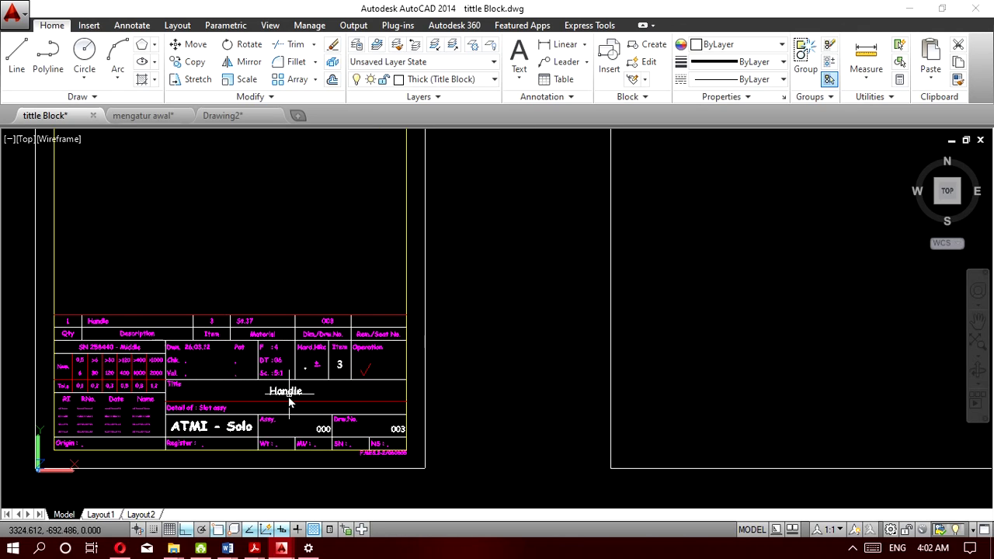
scroll(286, 395, "down", 2)
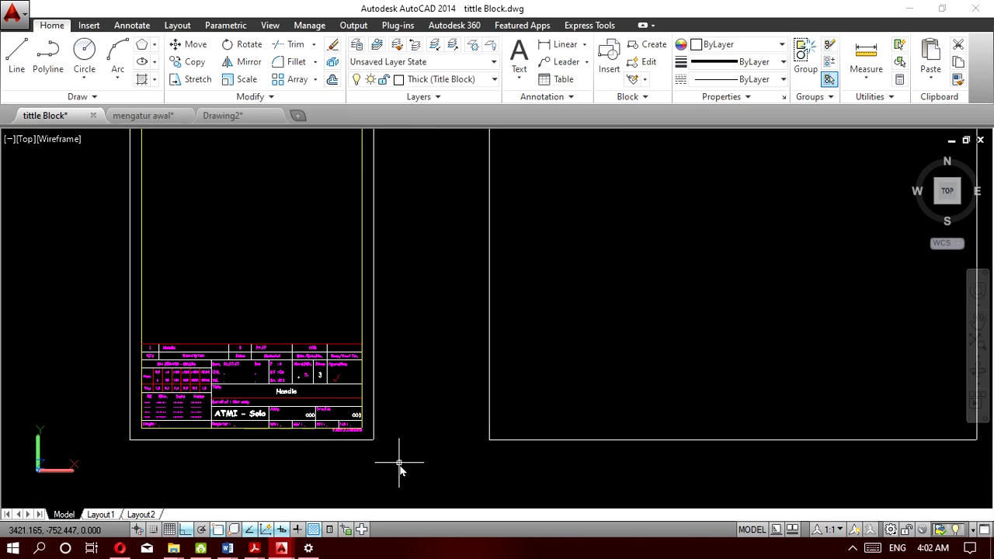
scroll(399, 466, "down", 3)
scroll(398, 464, "up", 3)
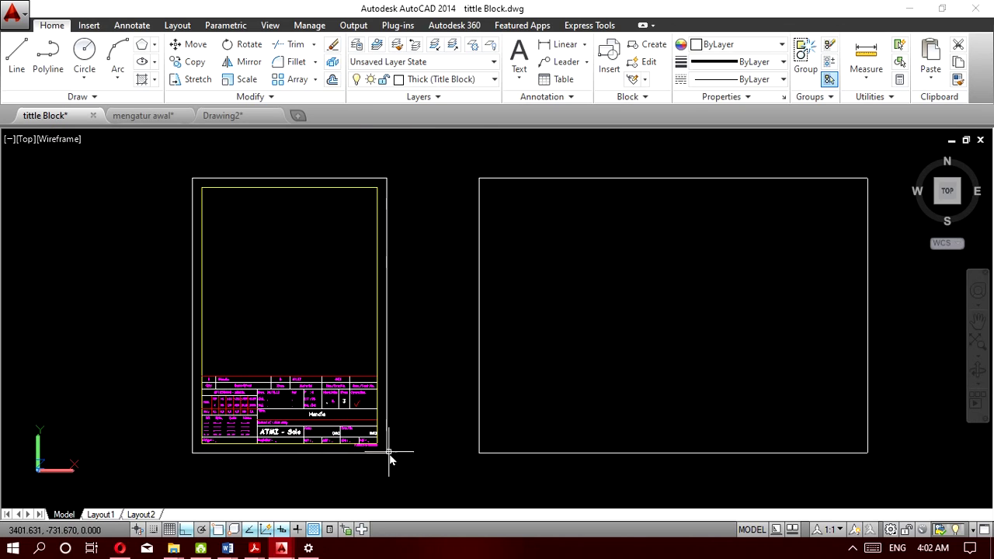
scroll(390, 458, "up", 2)
scroll(265, 356, "up", 1)
scroll(264, 356, "down", 2)
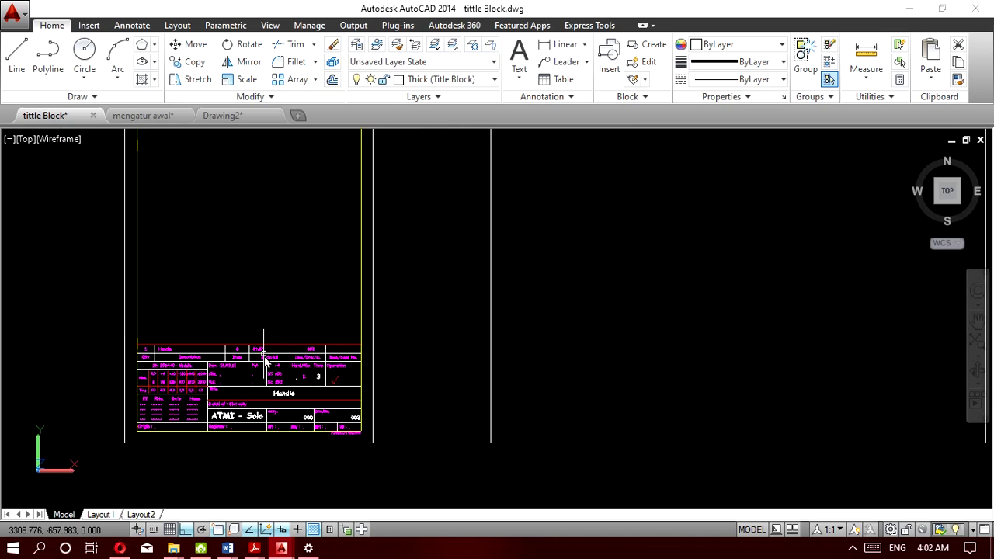
scroll(264, 356, "down", 2)
middle_click_drag(377, 360, 323, 366)
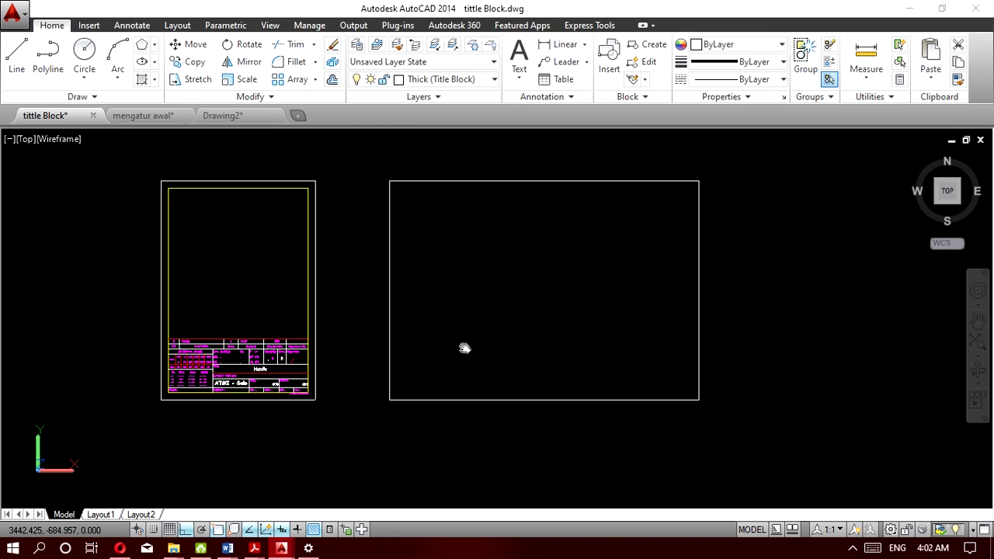
middle_click_drag(532, 332, 486, 333)
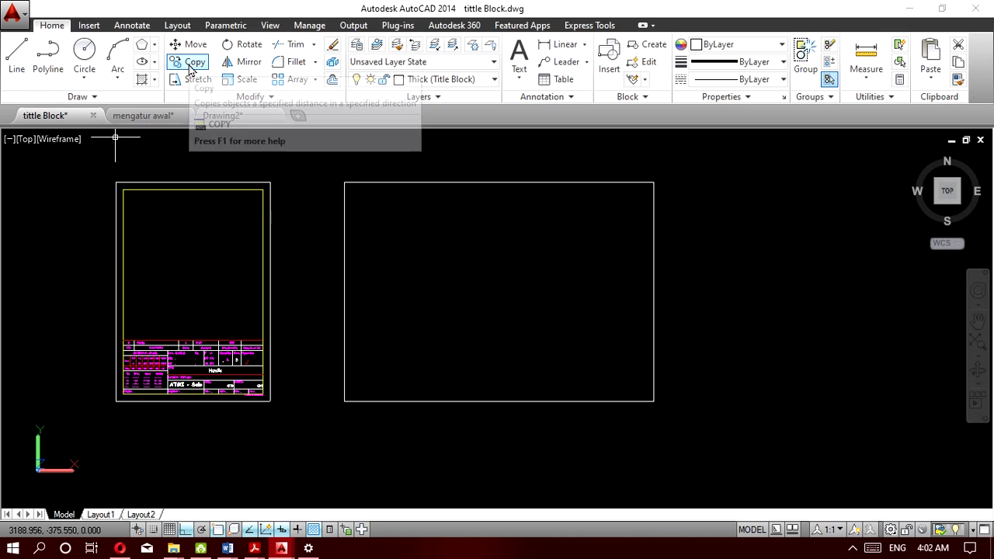
Copy the landscape frame to the right by the offset from the portrait frame's lower-right corner to the landscape frame's lower-right corner.
left_click(716, 442)
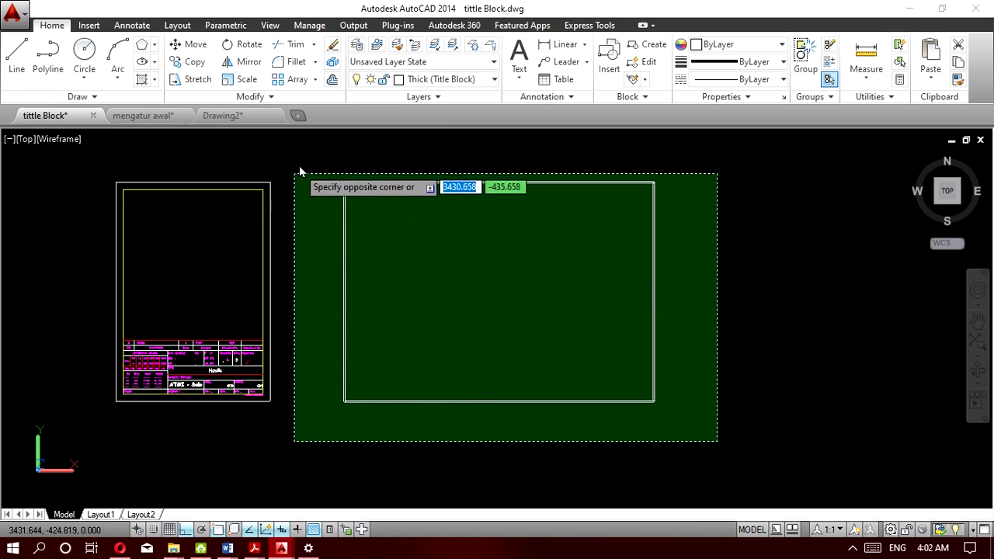
left_click(300, 169)
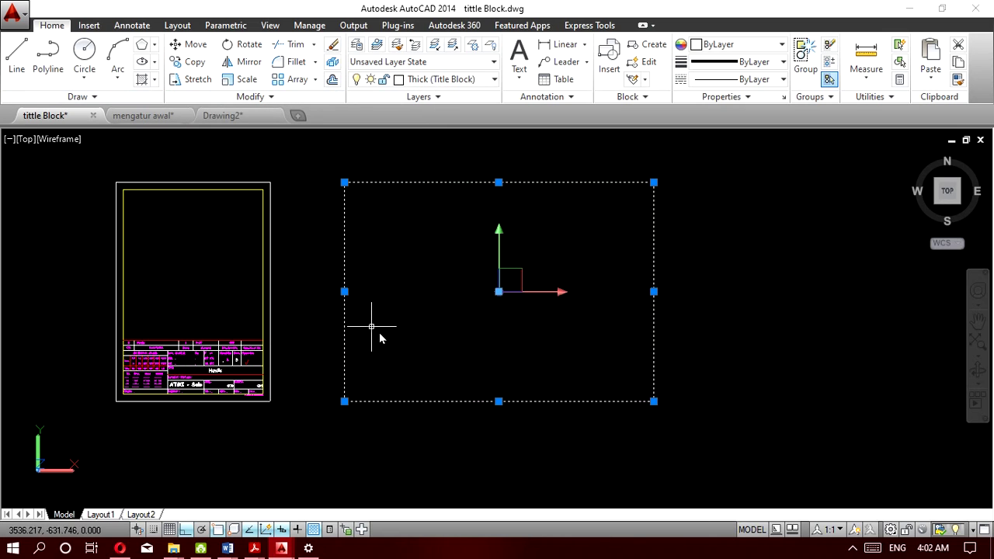
left_click(196, 65)
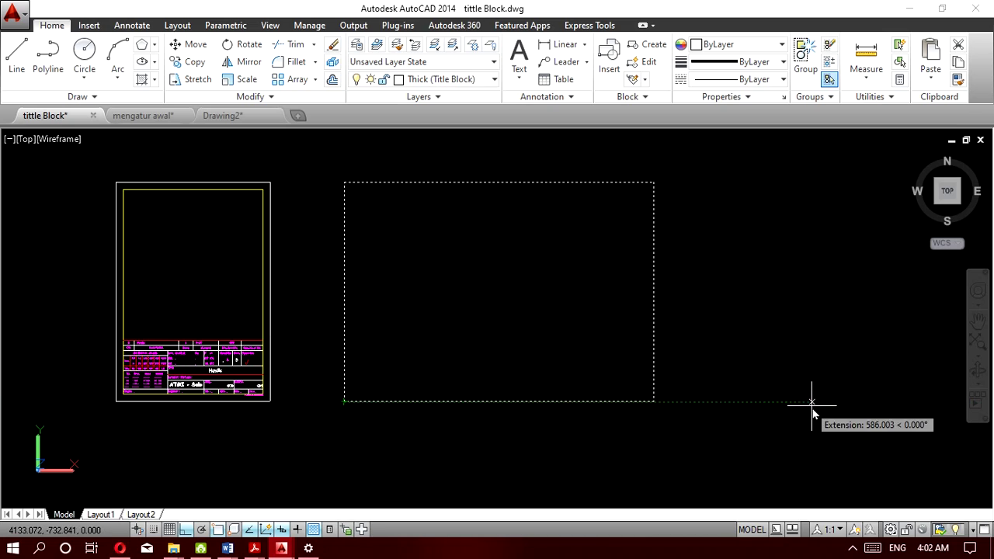
left_click(269, 403)
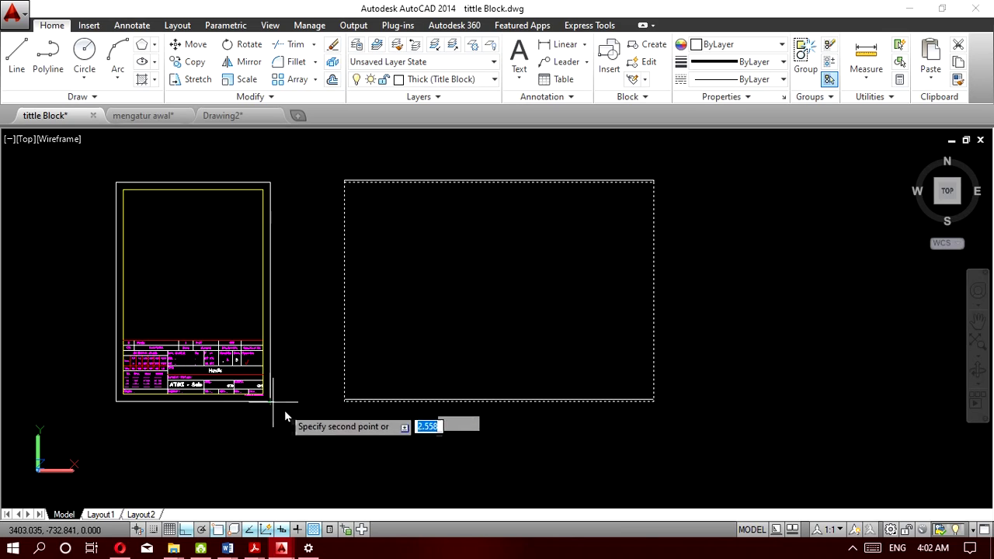
left_click(654, 404)
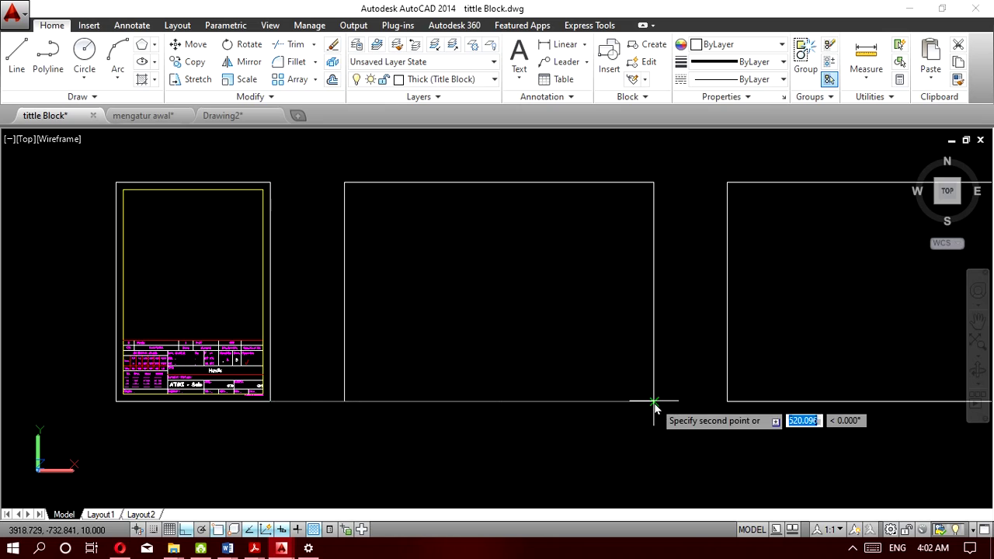
left_click(662, 438)
key("Return")
scroll(570, 395, "down", 2)
middle_click_drag(645, 394, 495, 370)
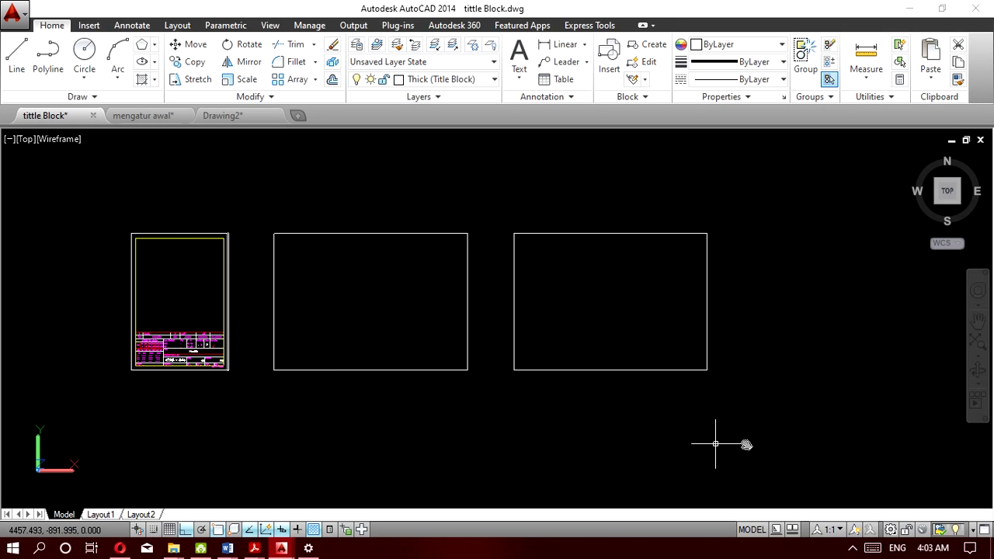
left_click(781, 437)
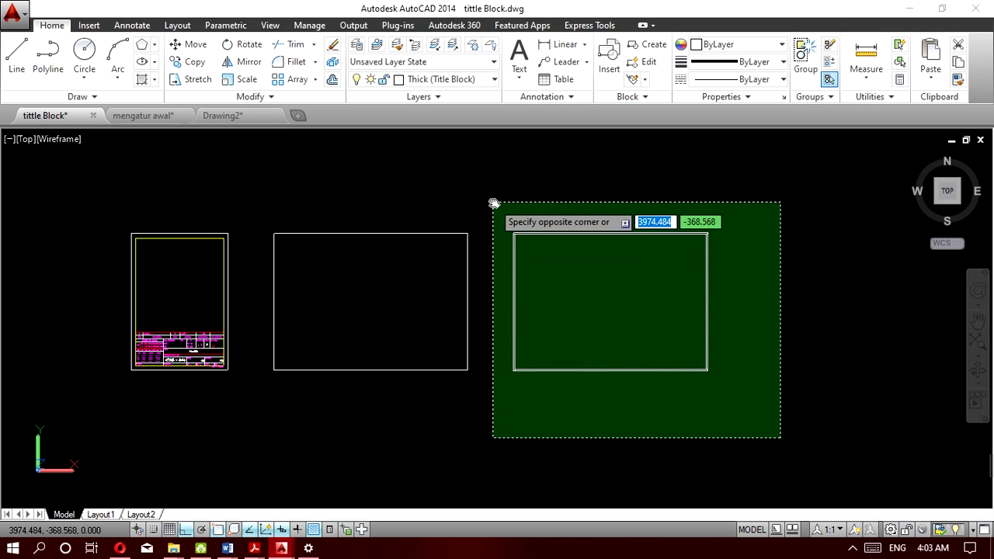
left_click(493, 203)
key("Escape")
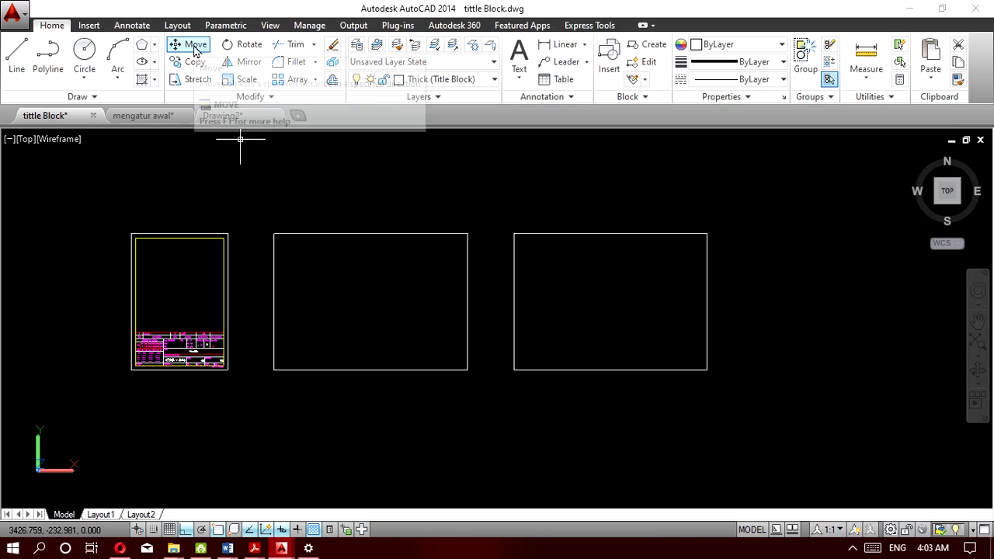
Move the copied frame right by one frame width, measured between the original landscape frame's lower corners.
left_click(766, 405)
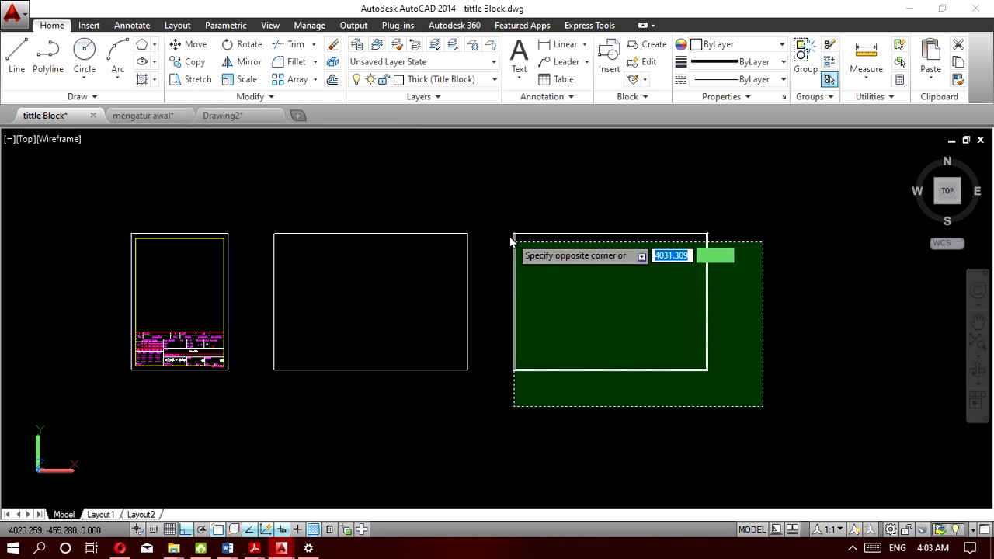
left_click(492, 220)
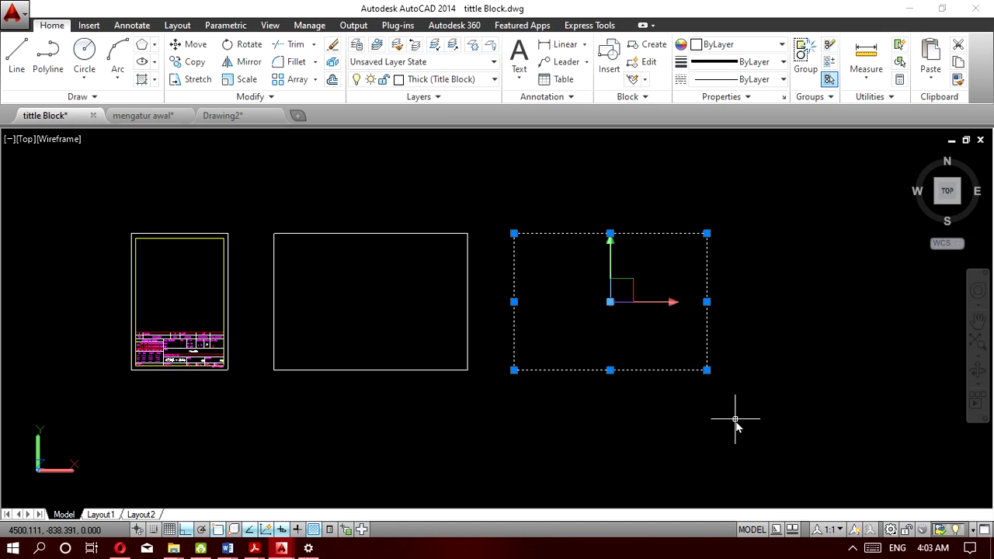
left_click(193, 44)
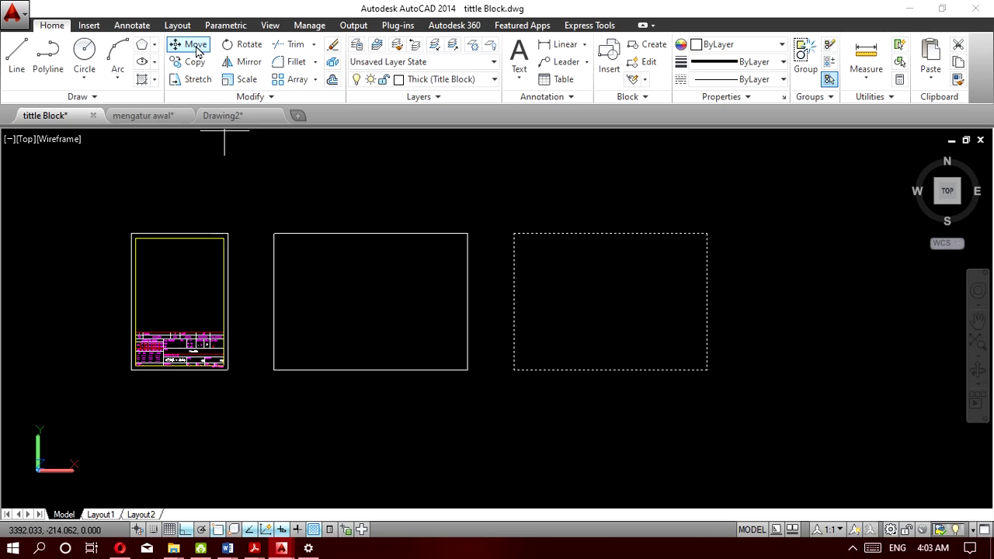
left_click(235, 374)
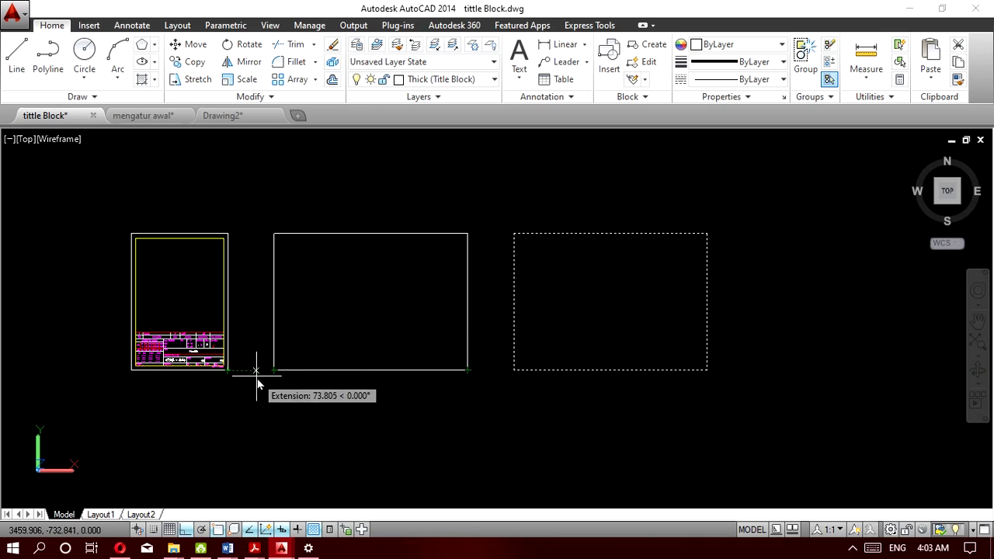
left_click(274, 370)
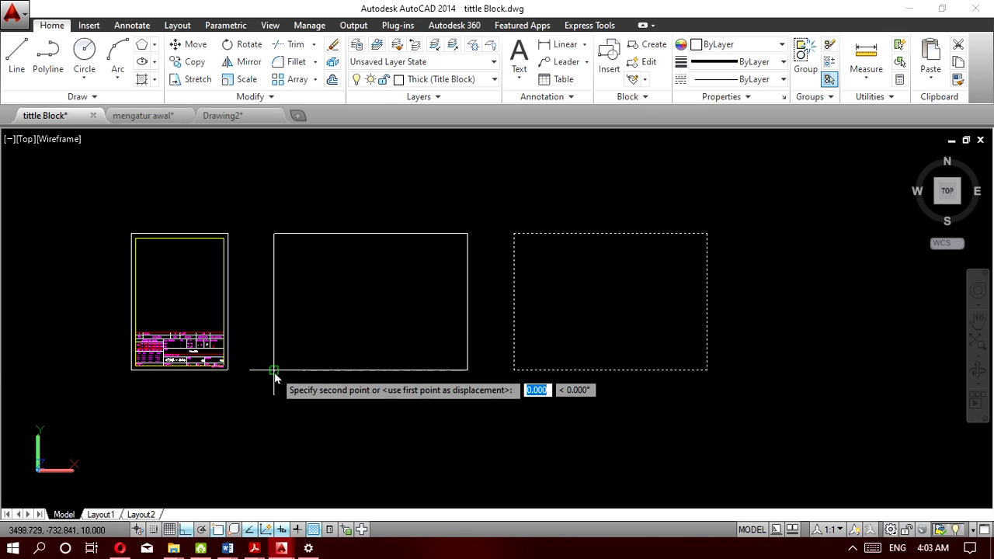
left_click(467, 371)
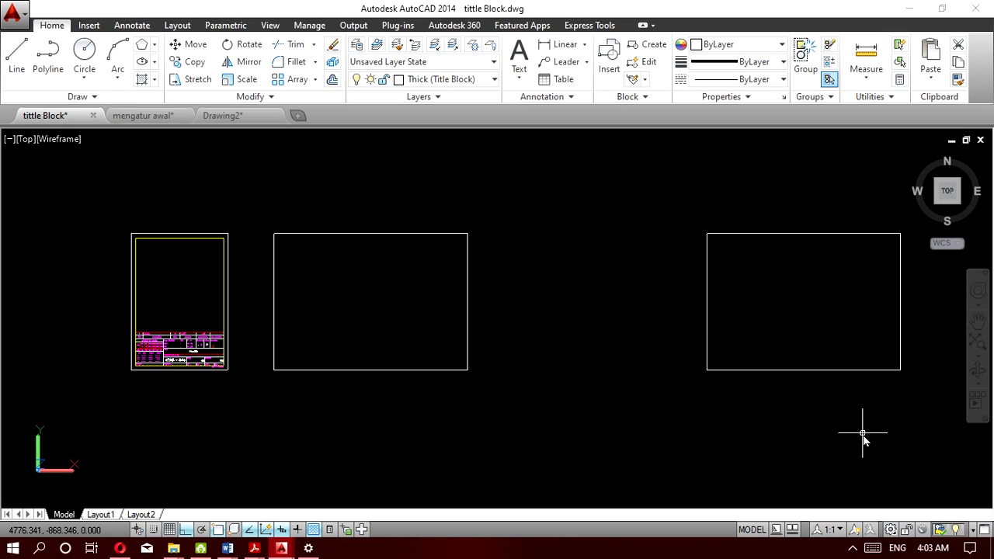
Delete the copied landscape frame at the far right of the drawing.
left_click(913, 389)
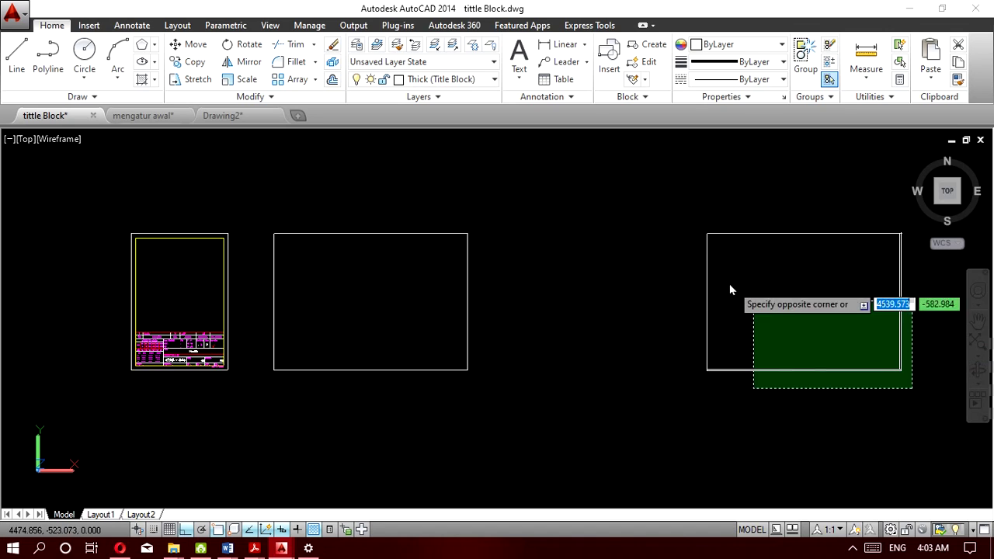
left_click(679, 214)
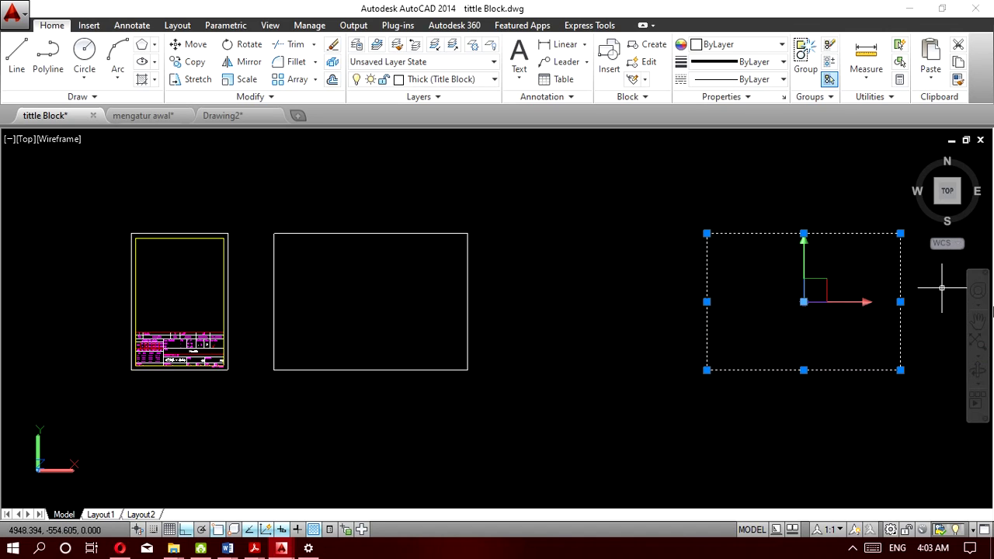
key("Delete")
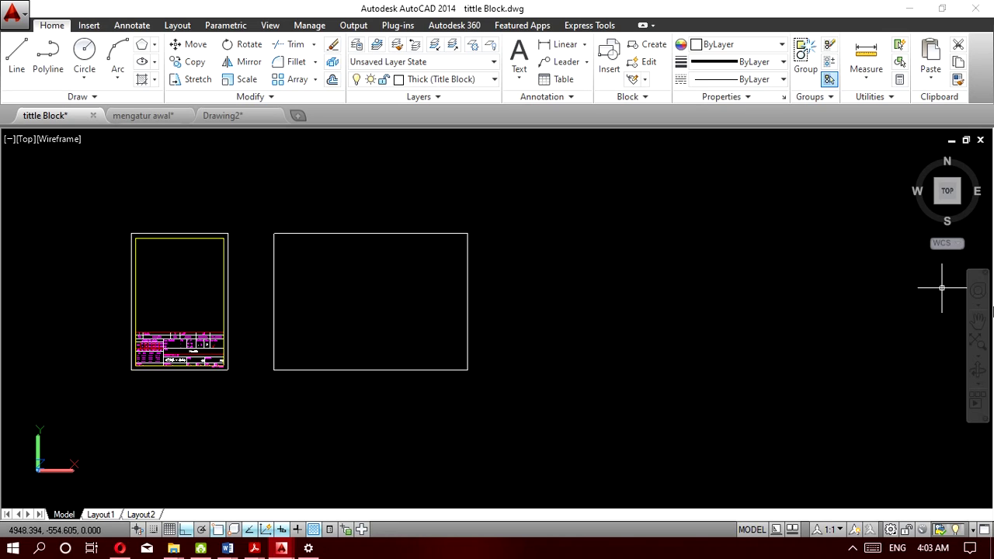
scroll(231, 391, "up", 1)
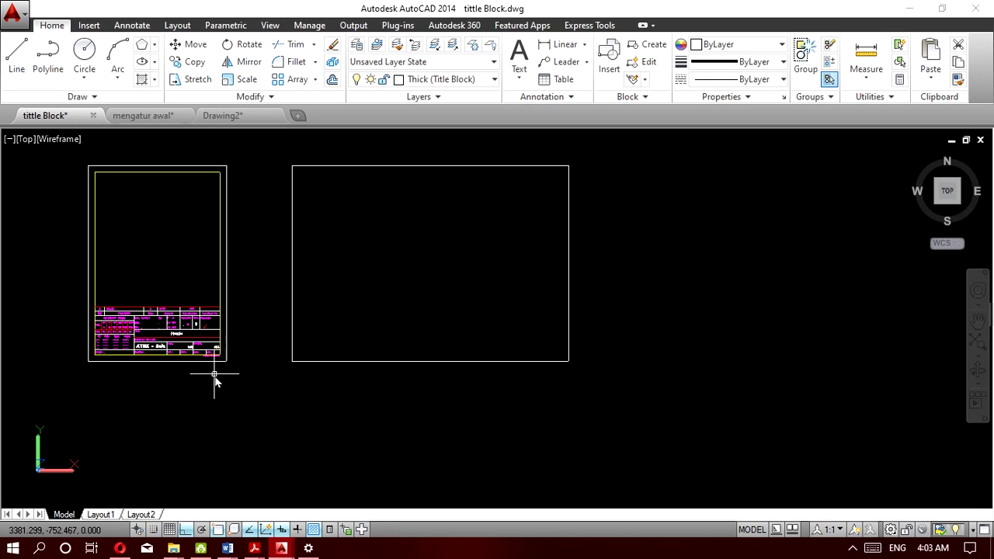
Examine the title block and the lower-right corner of the portrait sheet.
scroll(214, 375, "up", 2)
scroll(214, 342, "up", 1)
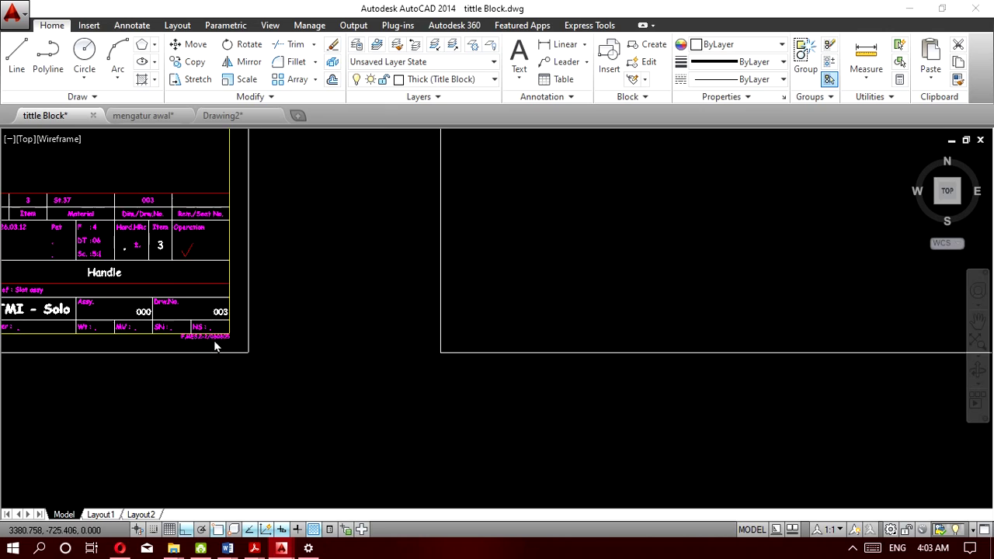
scroll(214, 342, "down", 4)
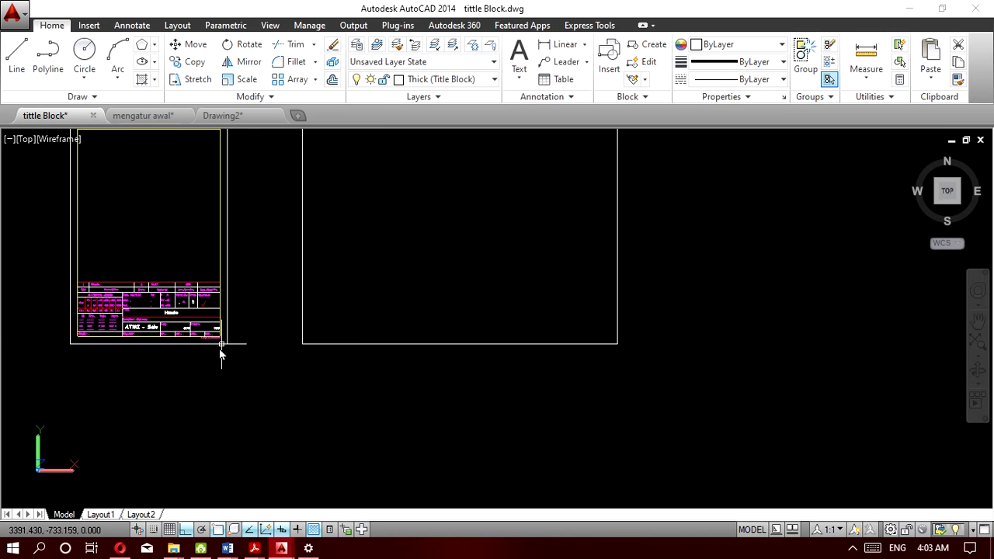
scroll(204, 351, "up", 1)
scroll(215, 335, "up", 2)
scroll(253, 314, "down", 2)
scroll(255, 315, "down", 3)
middle_click_drag(255, 322, 334, 395)
scroll(334, 397, "up", 2)
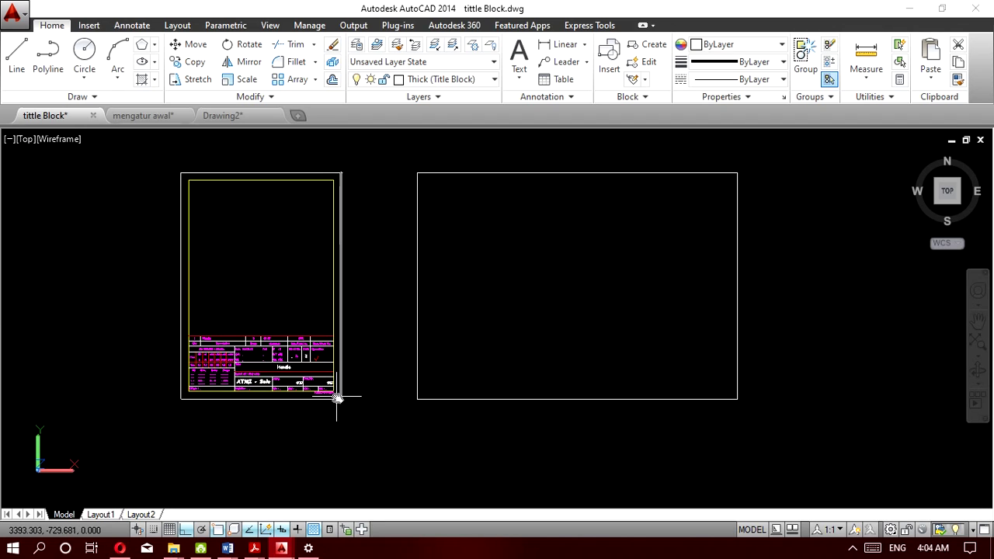
left_click(338, 399)
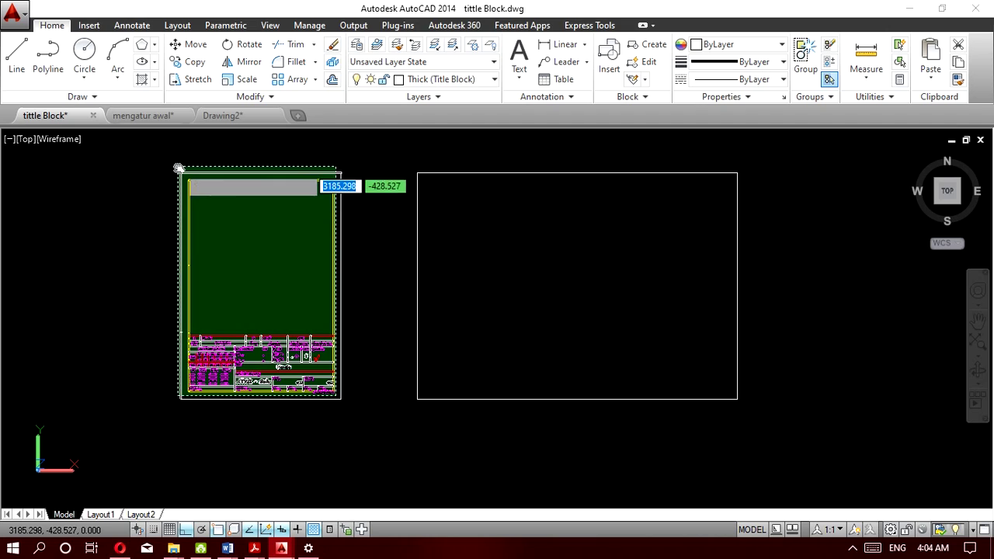
left_click(178, 168)
key("Escape")
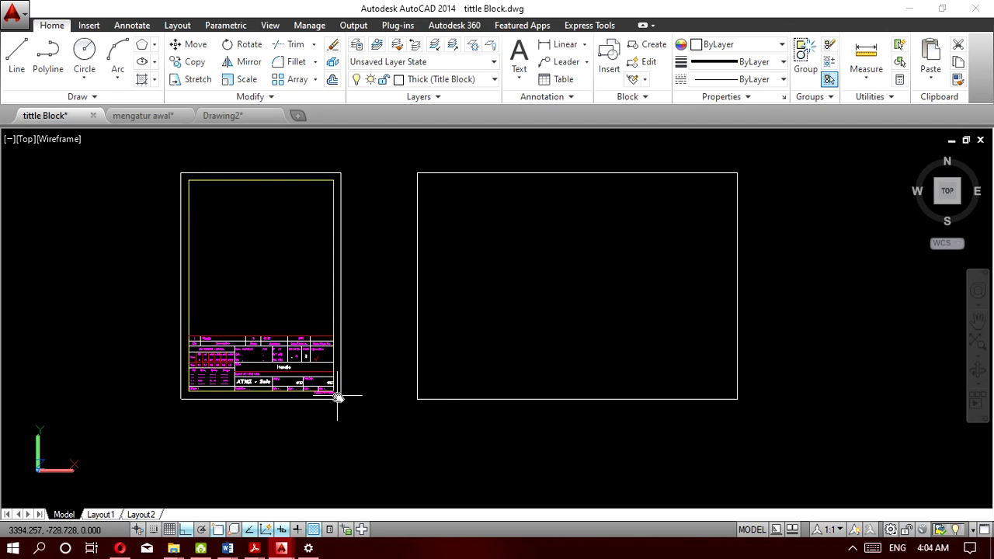
scroll(338, 397, "up", 2)
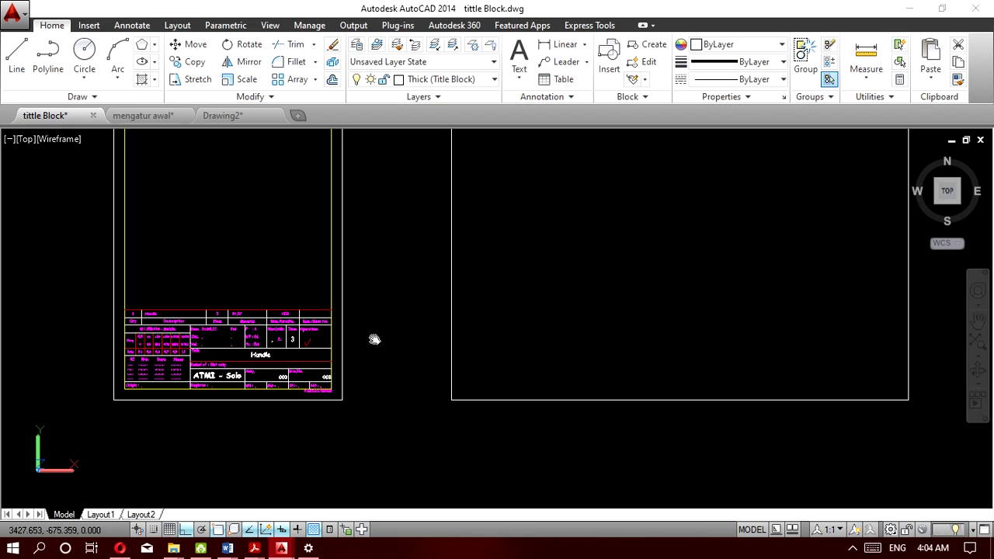
scroll(374, 339, "down", 6)
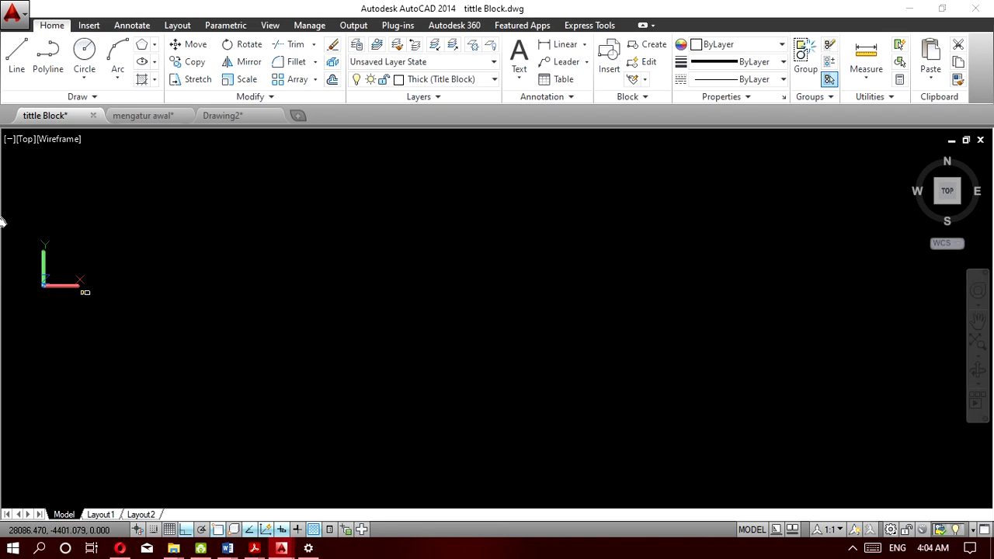
middle_click_drag(3, 223, 50, 254)
scroll(122, 327, "up", 2)
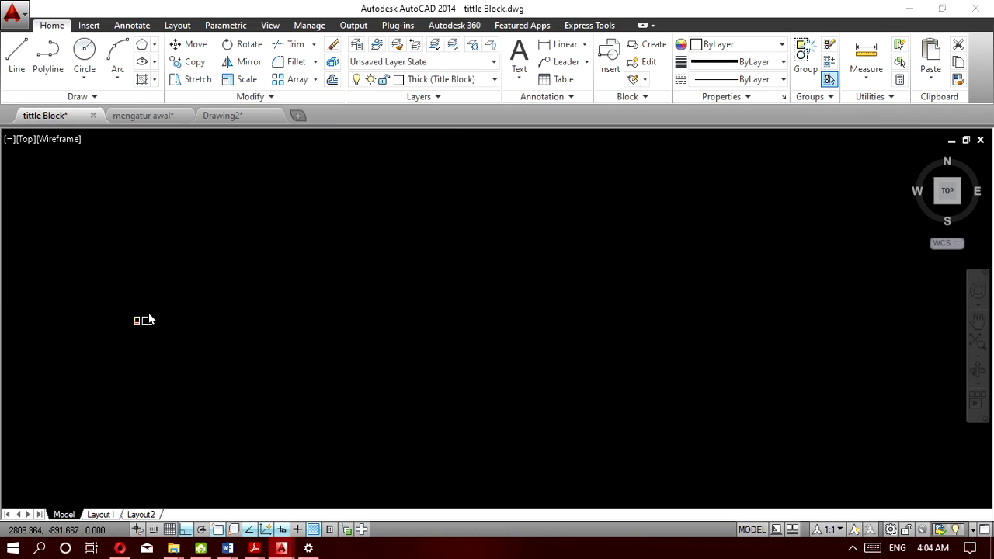
scroll(129, 342, "up", 7)
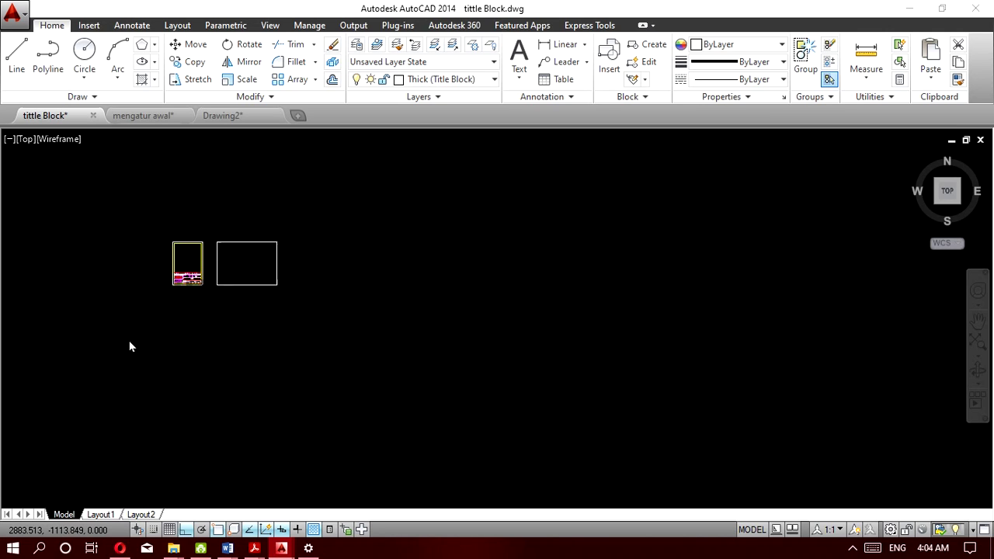
scroll(300, 194, "up", 5)
scroll(264, 222, "down", 2)
middle_click_drag(254, 238, 302, 380)
scroll(302, 380, "up", 2)
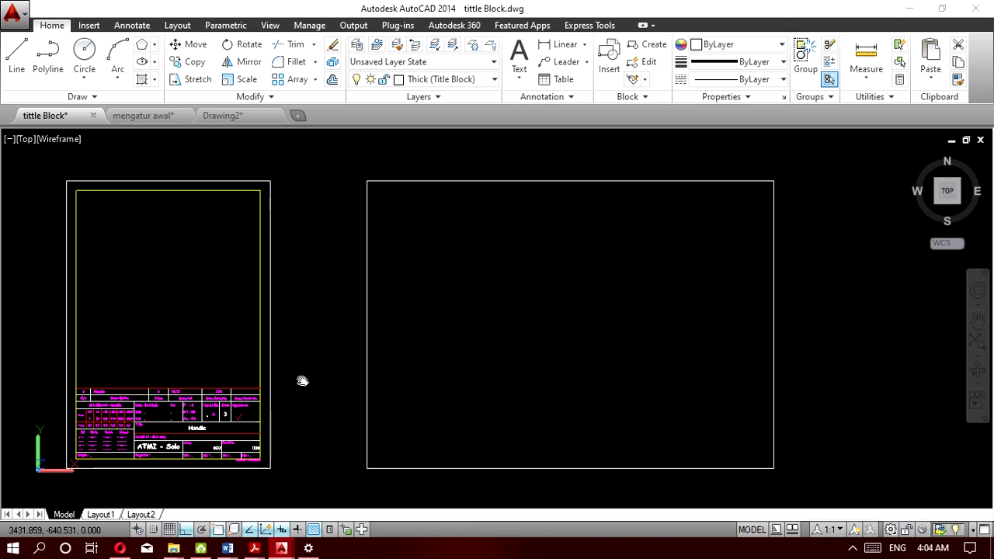
Copy the portrait sheet's margin and title block into the landscape frame, from lower-right frame corner to lower-right frame corner.
left_click(264, 464)
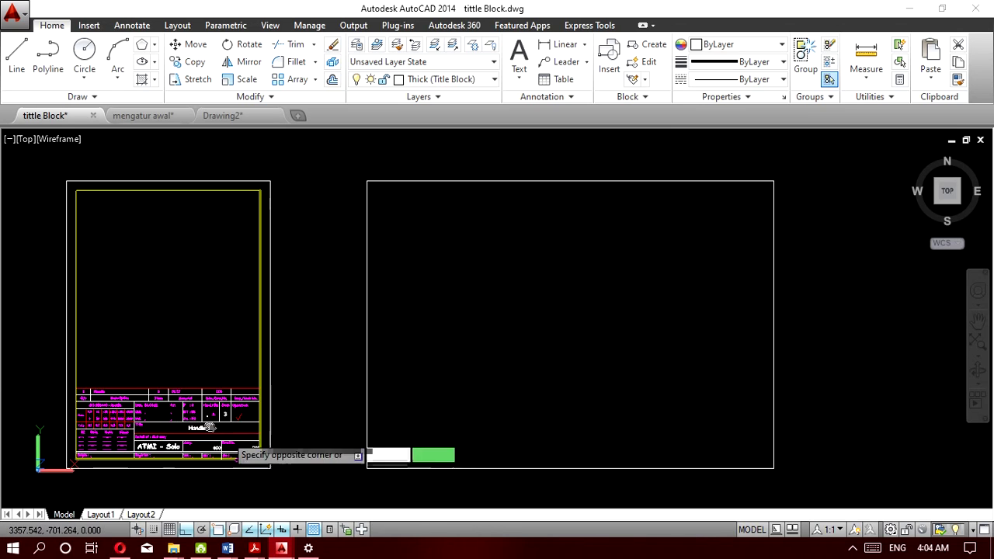
left_click(71, 188)
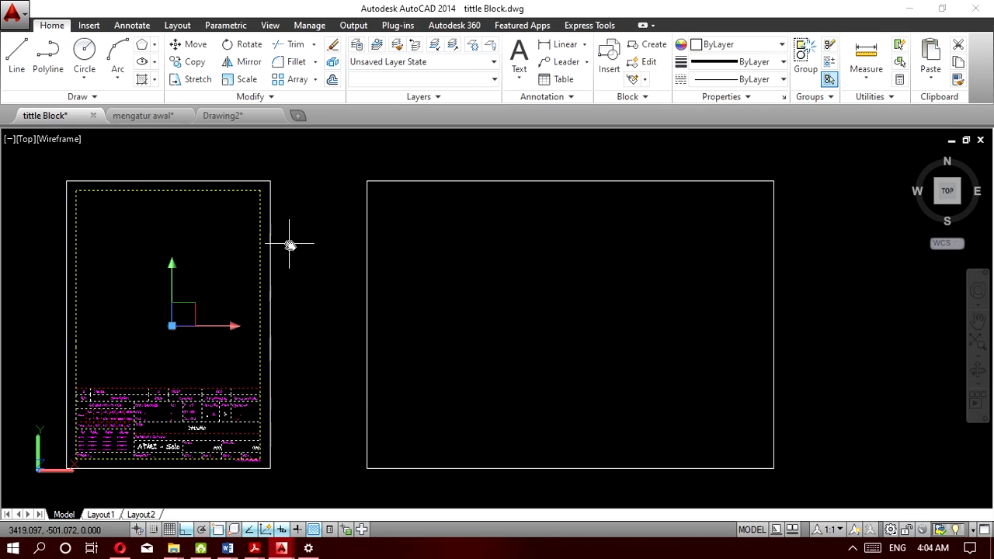
left_click(189, 64)
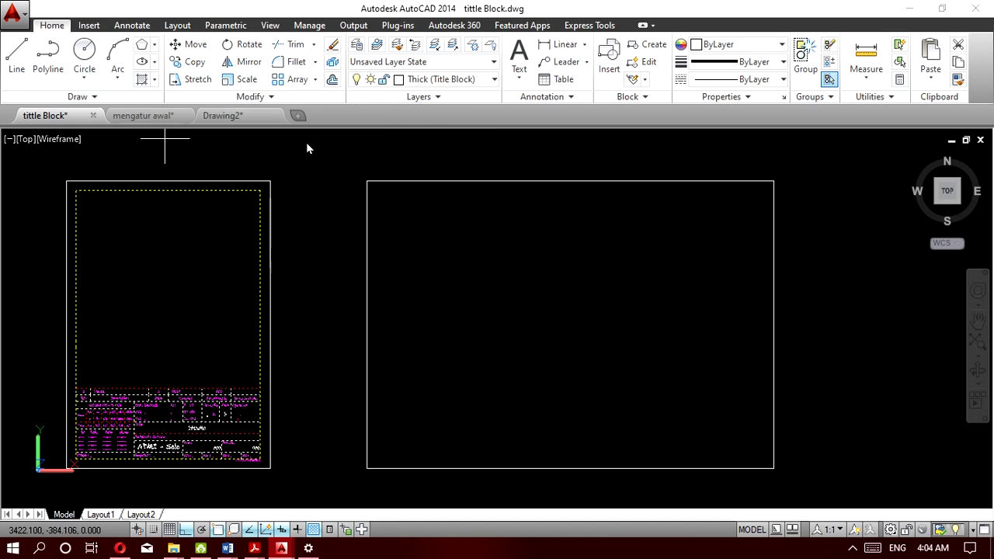
left_click(269, 469)
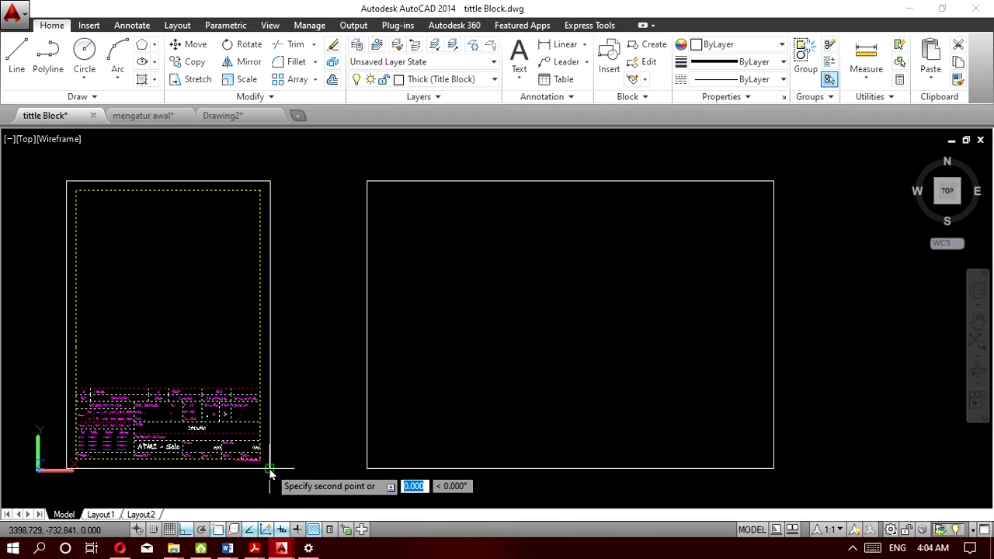
left_click(773, 470)
key("Return")
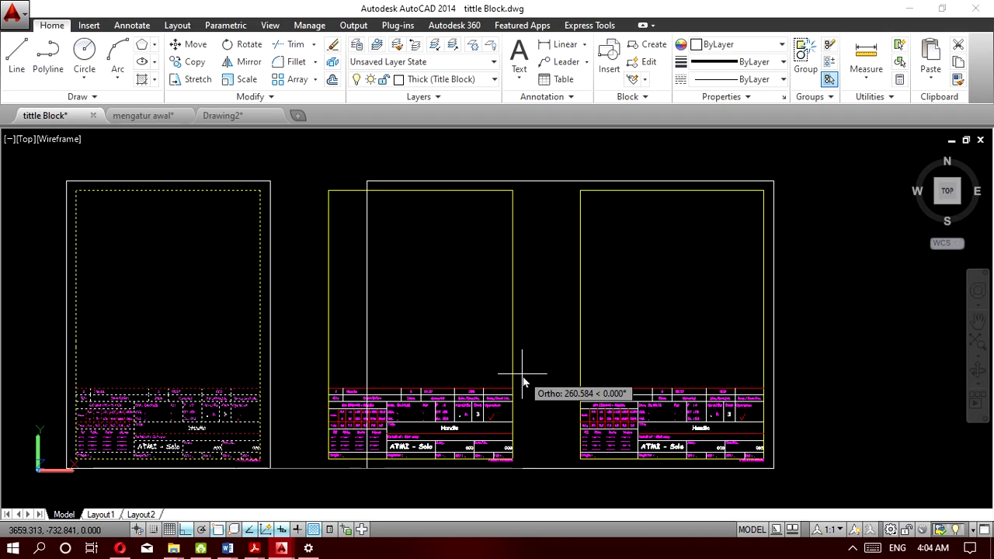
key("Escape")
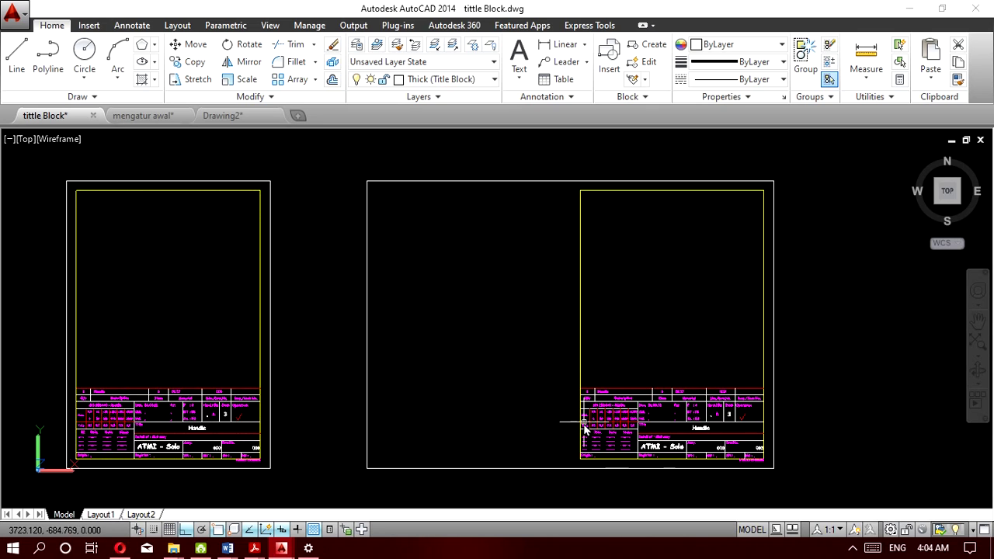
Delete the left vertical margin line of the copy inside the landscape frame.
scroll(552, 455, "up", 1)
left_click(634, 315)
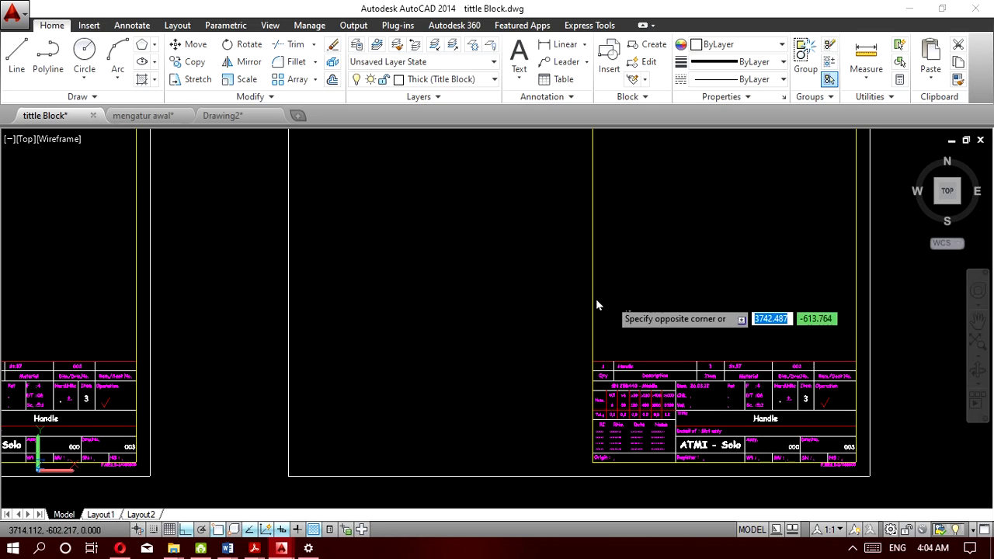
left_click(573, 291)
scroll(637, 359, "down", 2)
key("Delete")
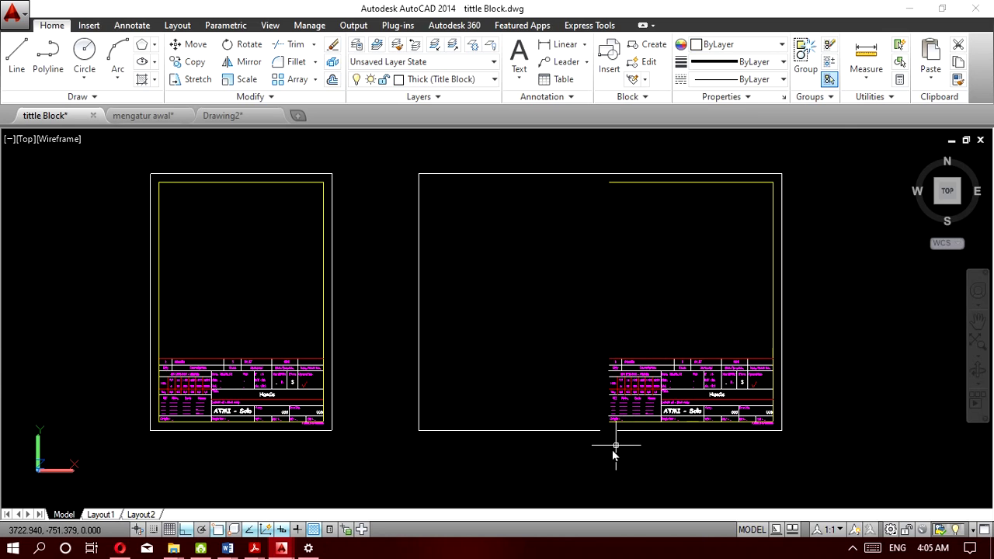
Draw a line on the Thin Line layer along the copied title block's left edge, from its lower-left to its upper-left corner.
scroll(614, 446, "up", 1)
scroll(637, 458, "up", 2)
scroll(630, 441, "down", 2)
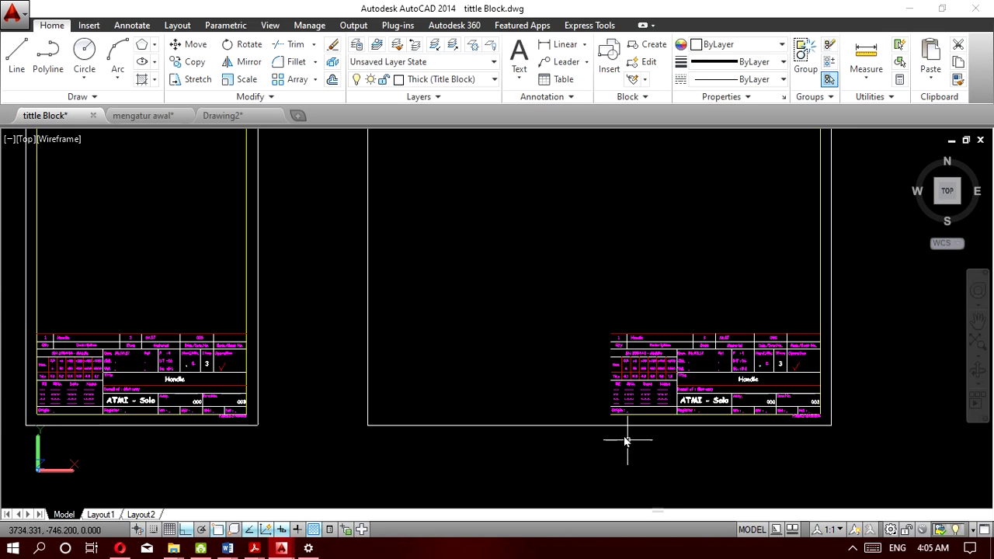
scroll(625, 434, "up", 1)
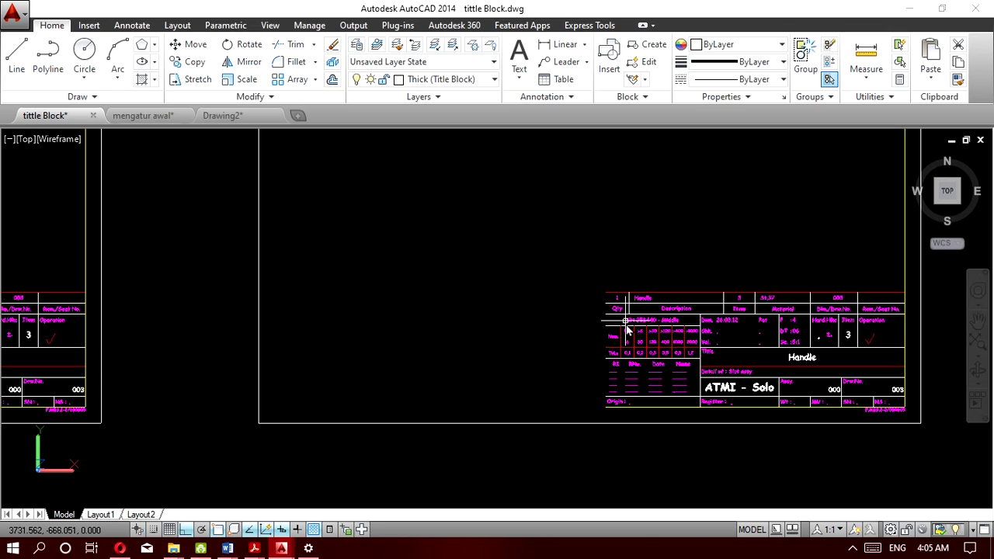
left_click(474, 81)
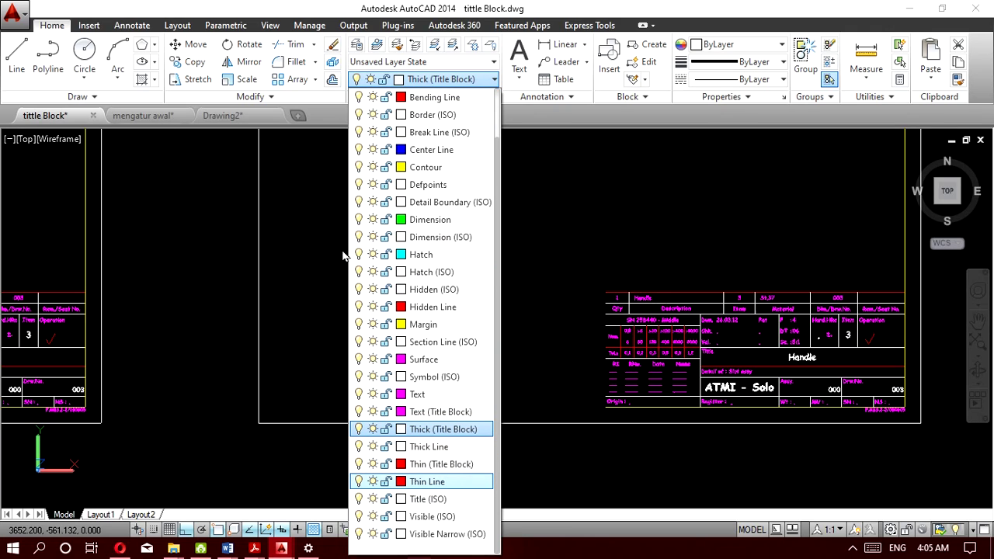
left_click(283, 256)
left_click(363, 330)
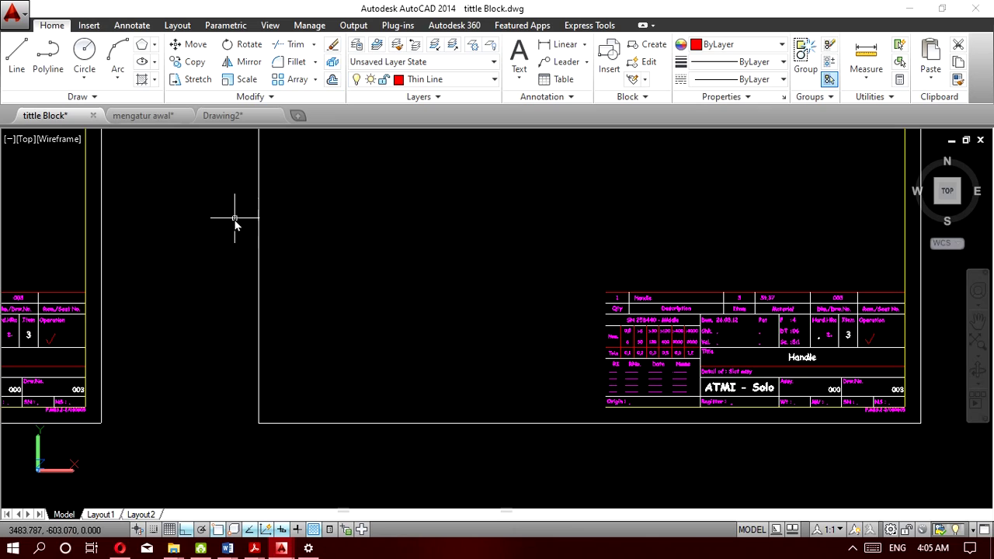
left_click(16, 55)
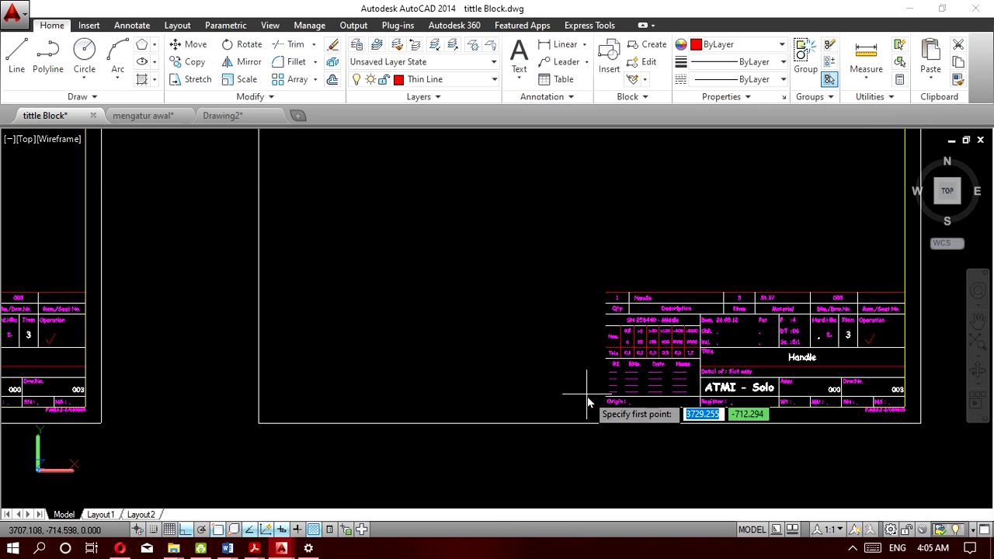
left_click(606, 410)
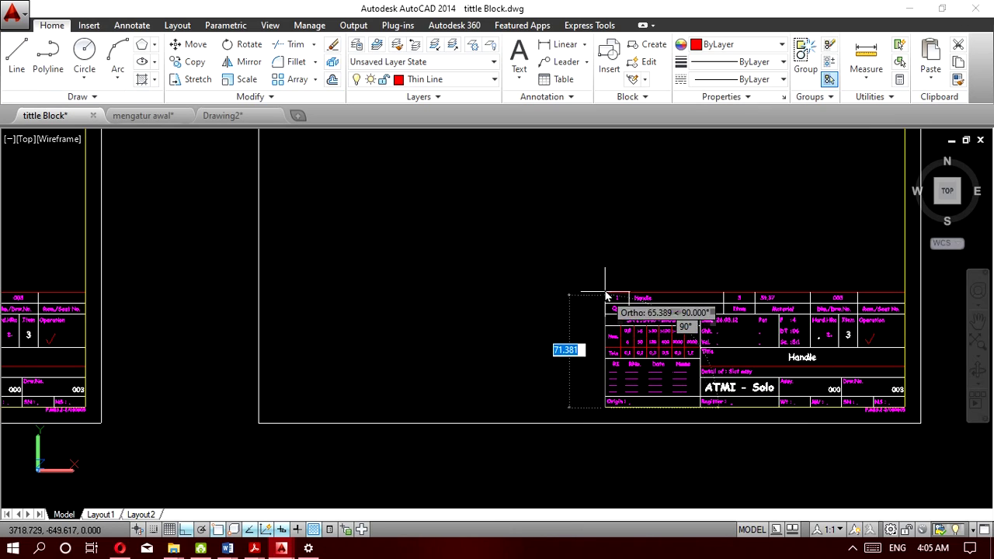
key("Escape")
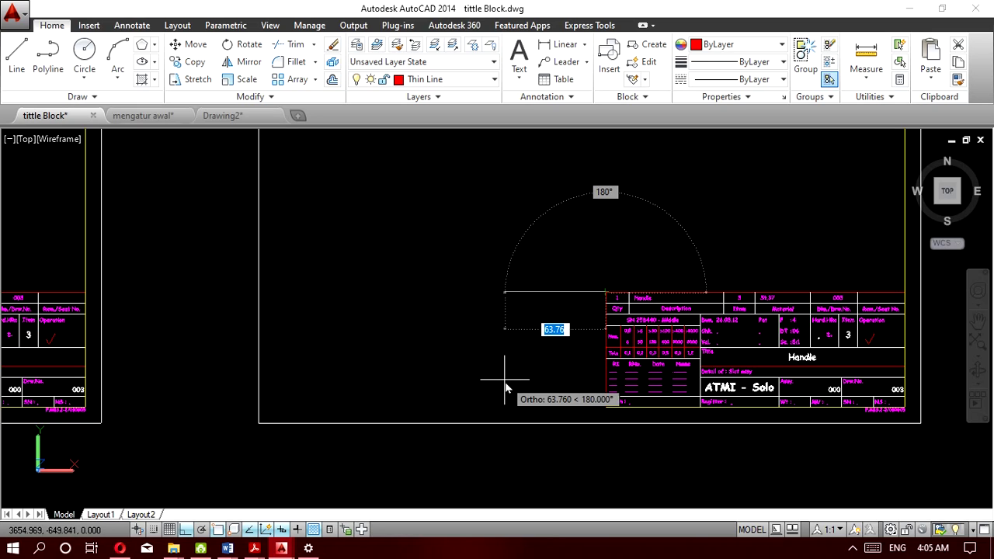
key("Escape")
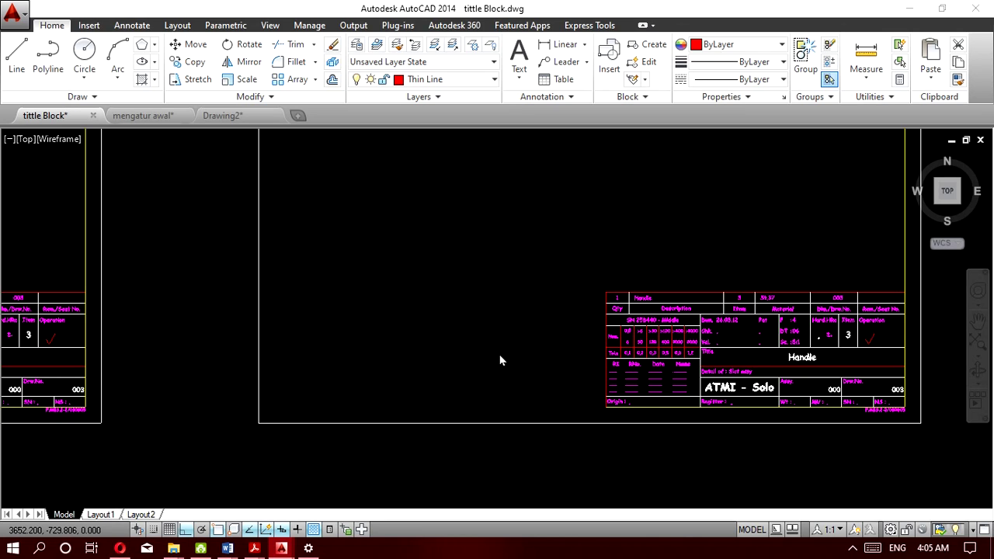
Draw a line on the Margin layer from the top margin's left end straight to the landscape frame's left edge.
scroll(502, 359, "down", 1)
middle_click_drag(504, 359, 497, 400)
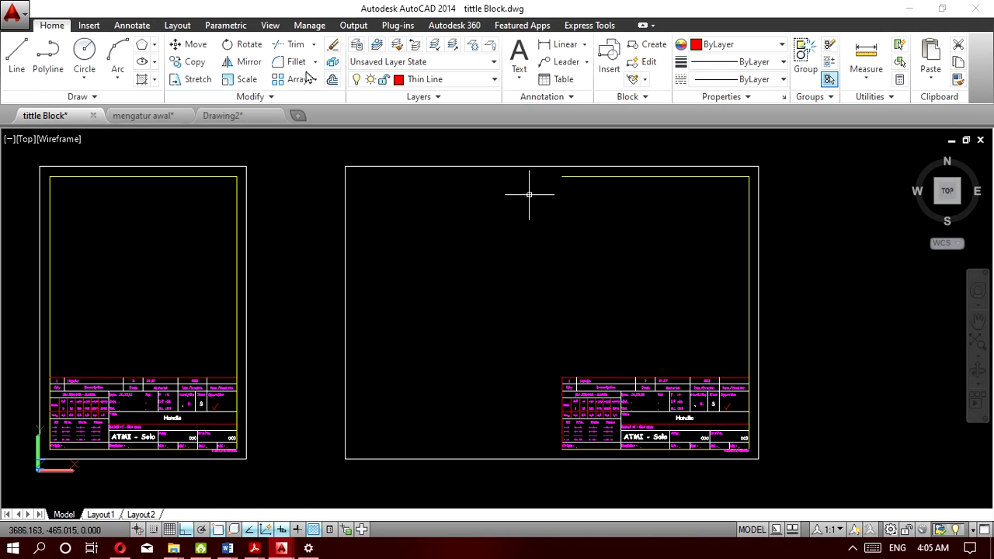
left_click(435, 87)
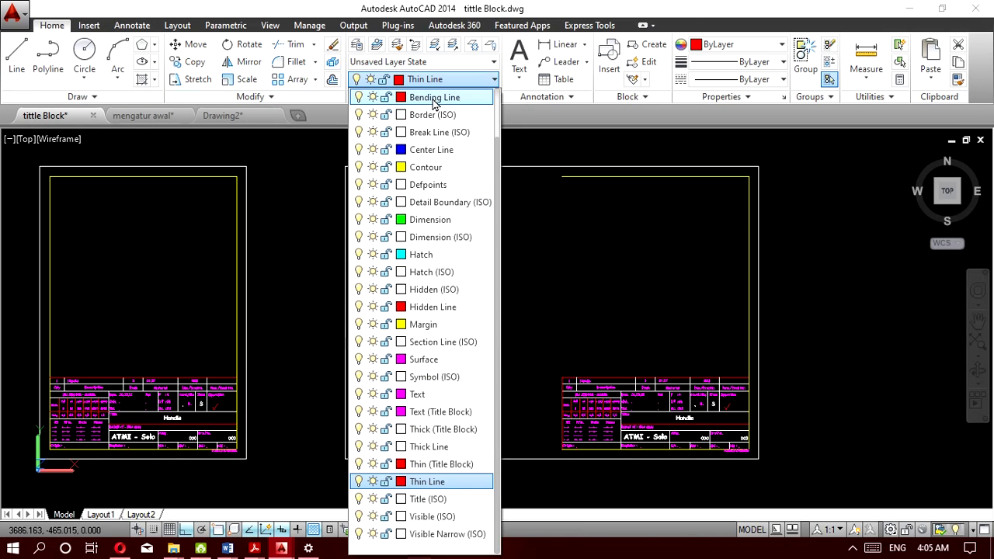
left_click(448, 325)
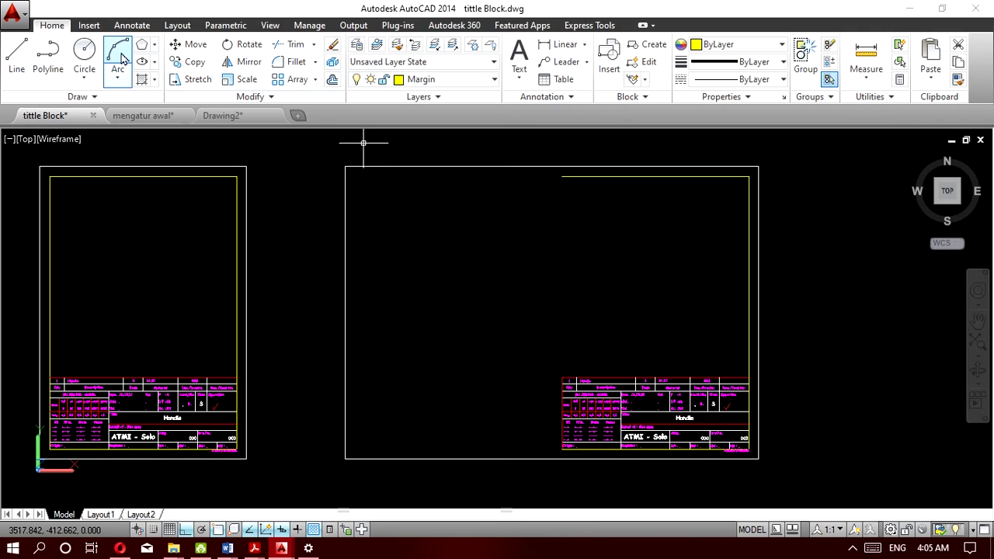
left_click(15, 60)
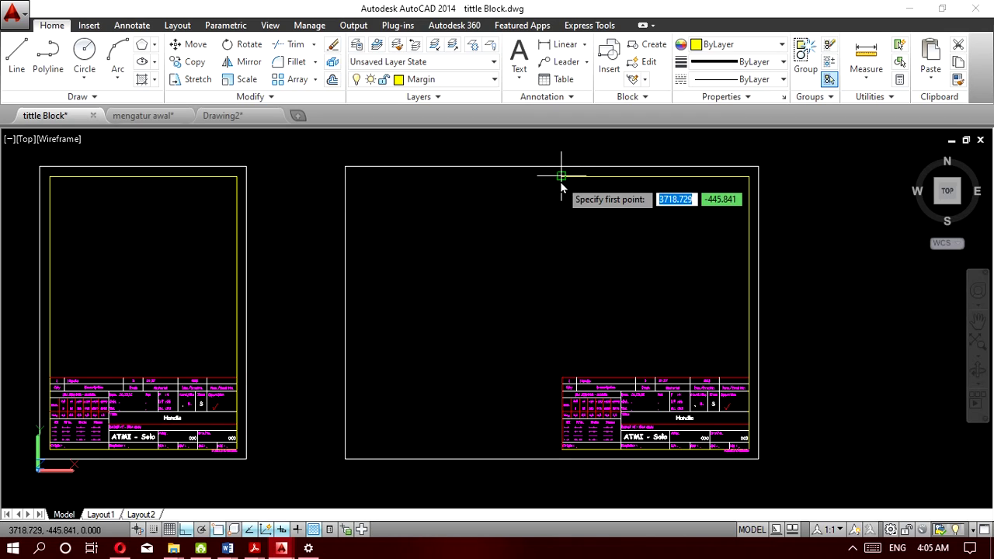
left_click(479, 186)
key("Escape")
left_click(345, 176)
key("Escape")
Draw a Margin line from the title block's lower-left corner straight to the landscape frame's left edge.
left_click(16, 56)
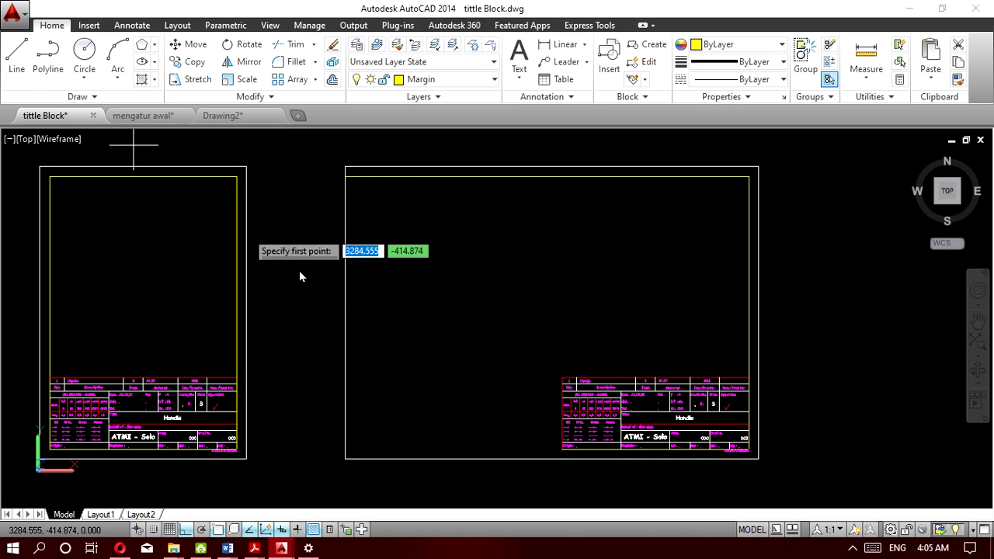
left_click(562, 450)
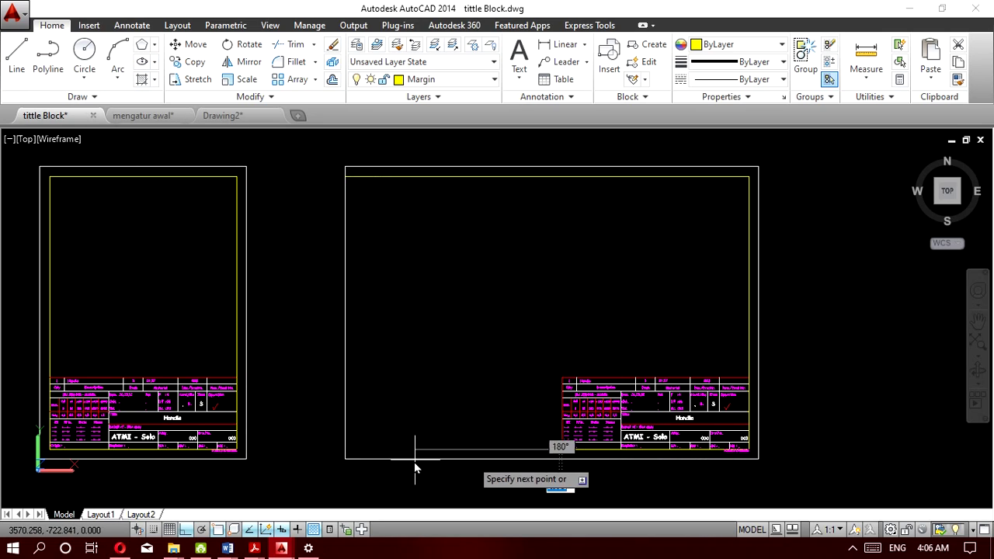
left_click(345, 450)
key("Return")
Draw a Margin line from the bottom margin's end at the landscape frame's left edge, 10 units inward, then straight up to the top margin.
scroll(354, 450, "up", 2)
scroll(354, 449, "up", 2)
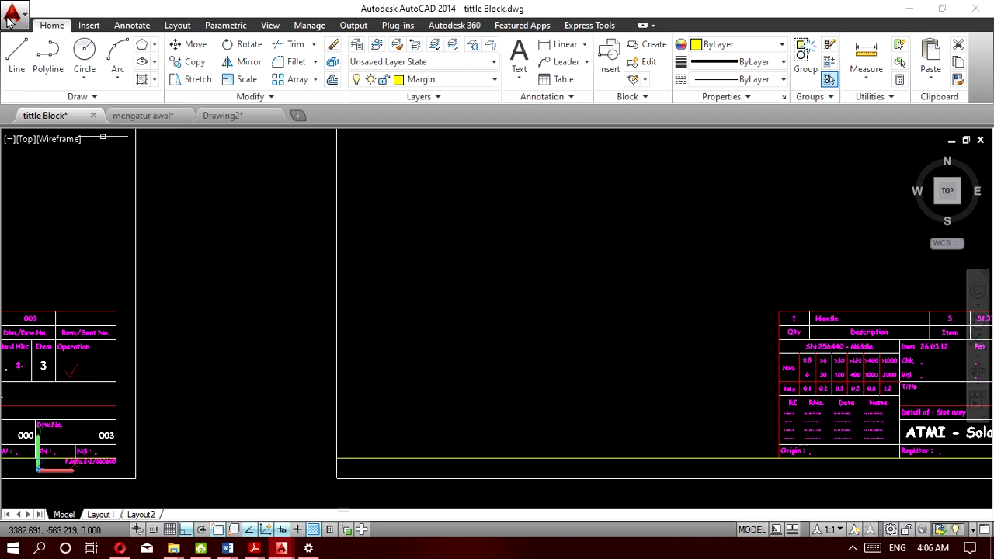
left_click(16, 56)
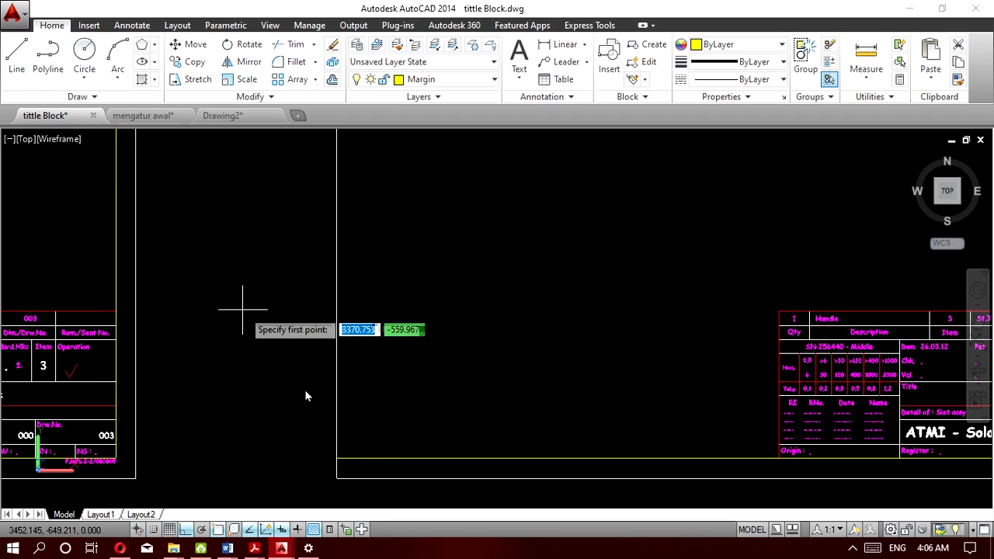
left_click(338, 460)
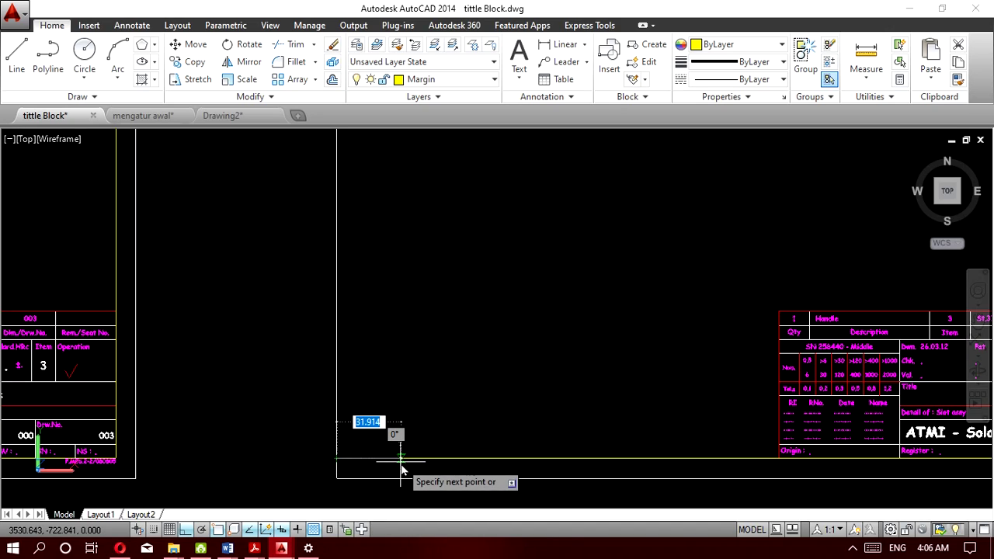
type("10")
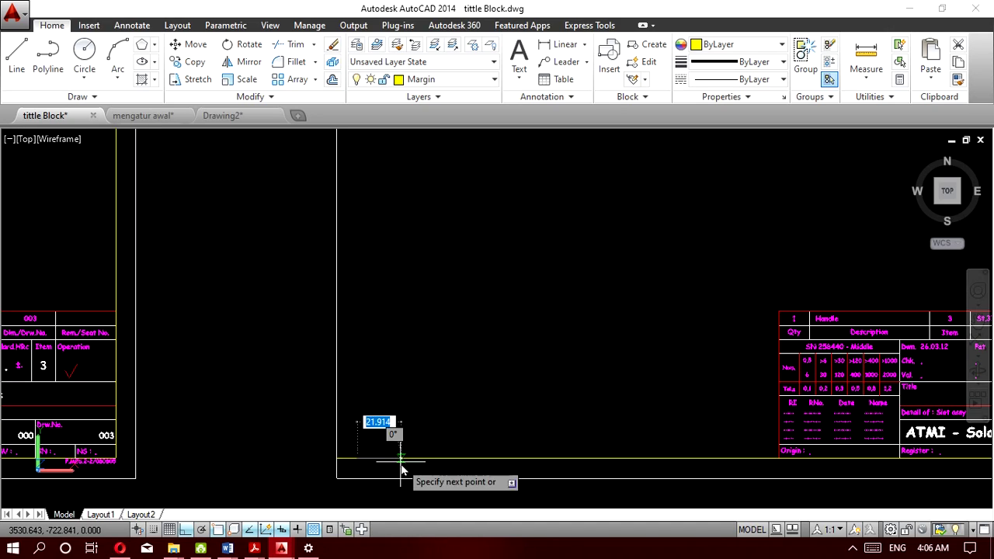
key("Return")
scroll(399, 318, "down", 2)
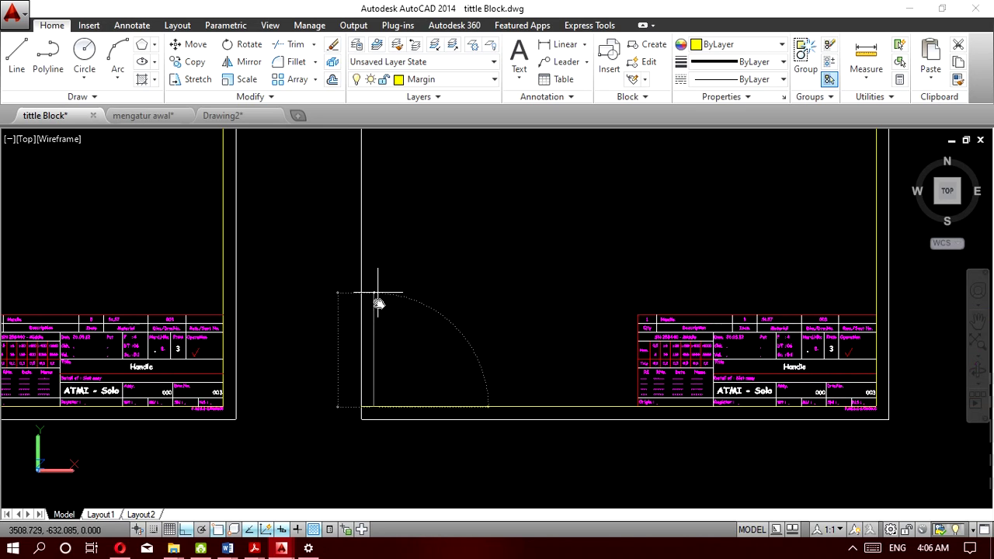
middle_click_drag(378, 304, 351, 437)
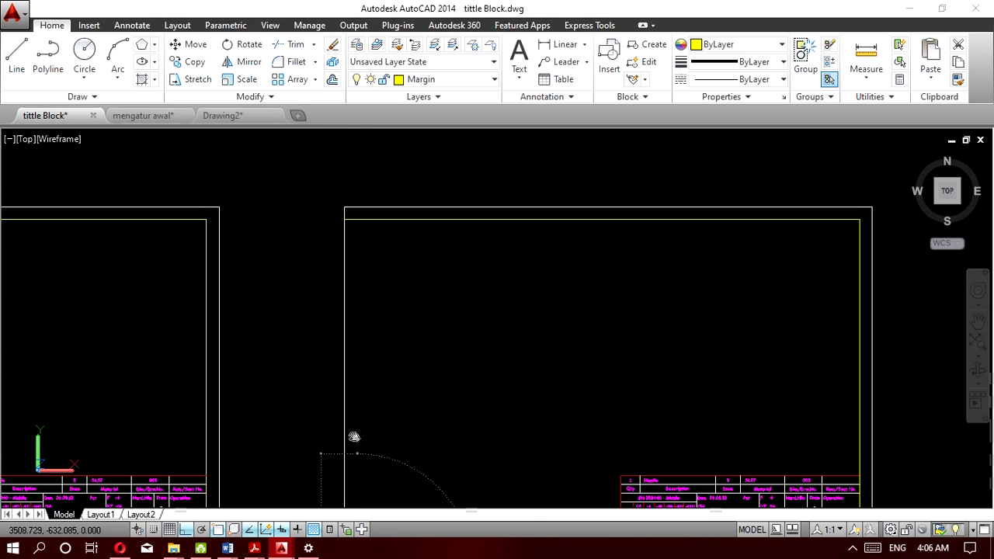
left_click(357, 220)
key("Escape")
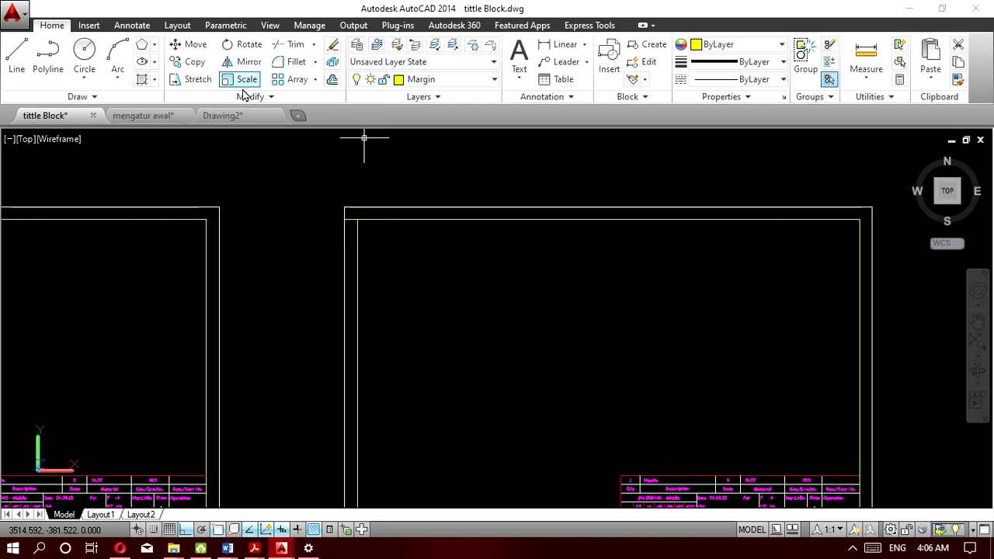
Trim the ends of the top and bottom margin lines that stick out past the landscape sheet's new left margin line.
left_click(292, 45)
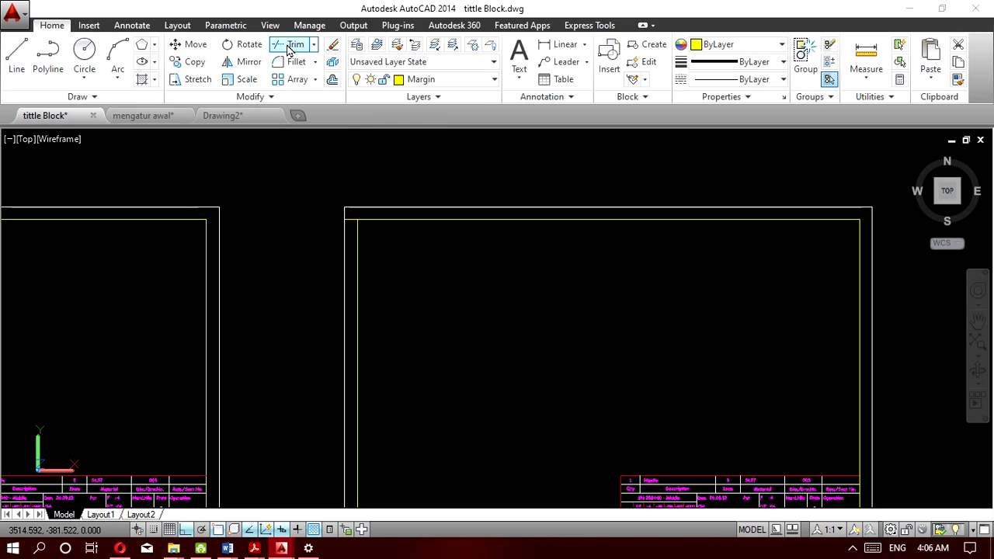
key("Return")
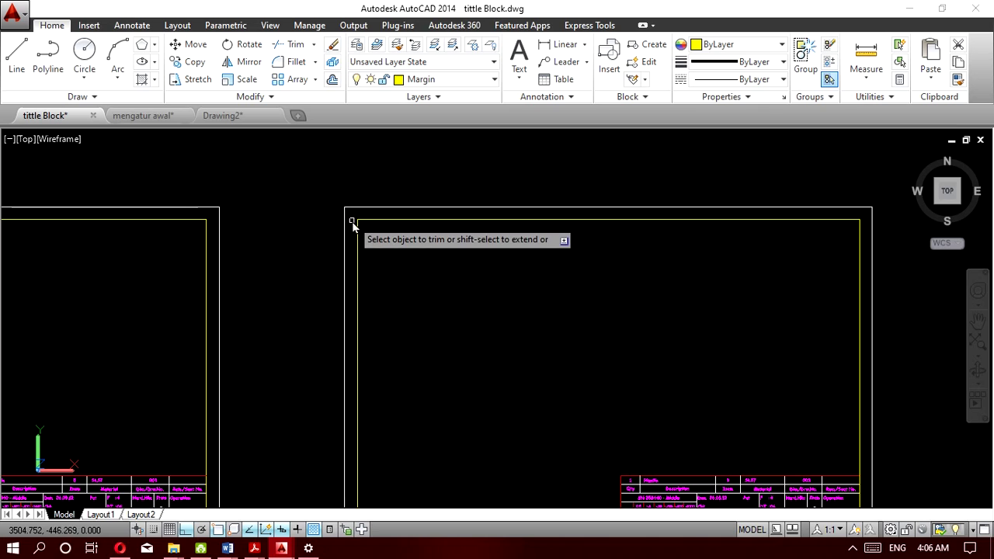
middle_click_drag(378, 339, 439, 174)
scroll(378, 339, "down", 2)
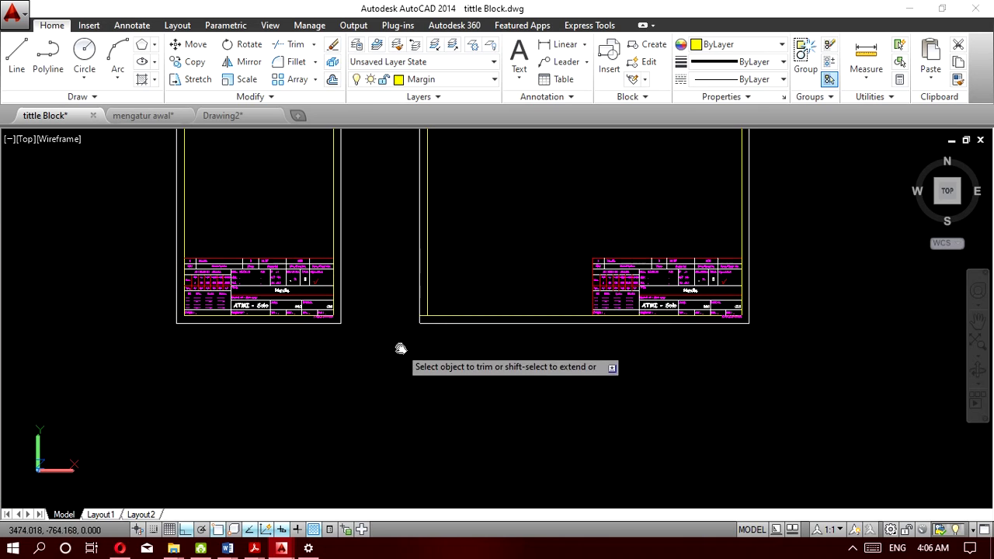
scroll(408, 342, "up", 4)
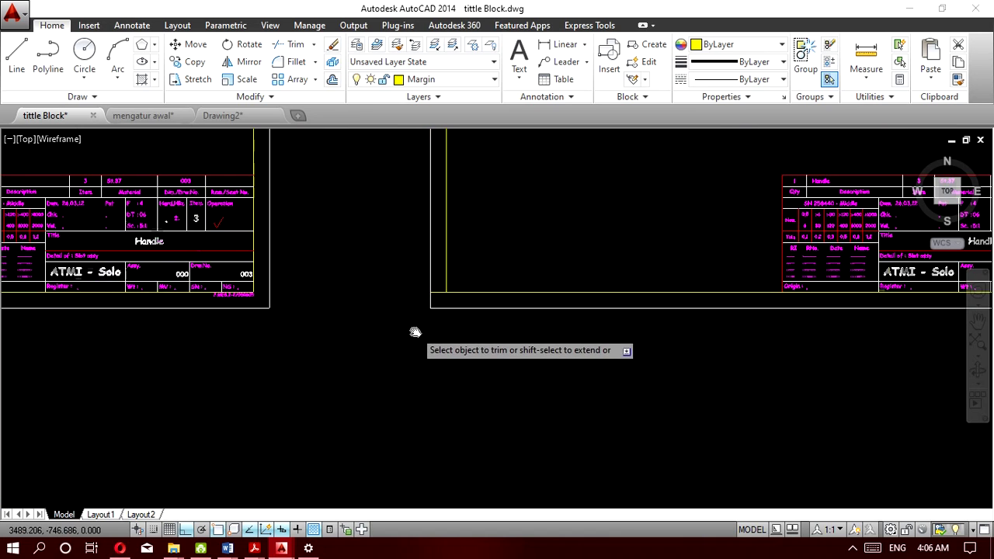
left_click(438, 294)
left_click(438, 287)
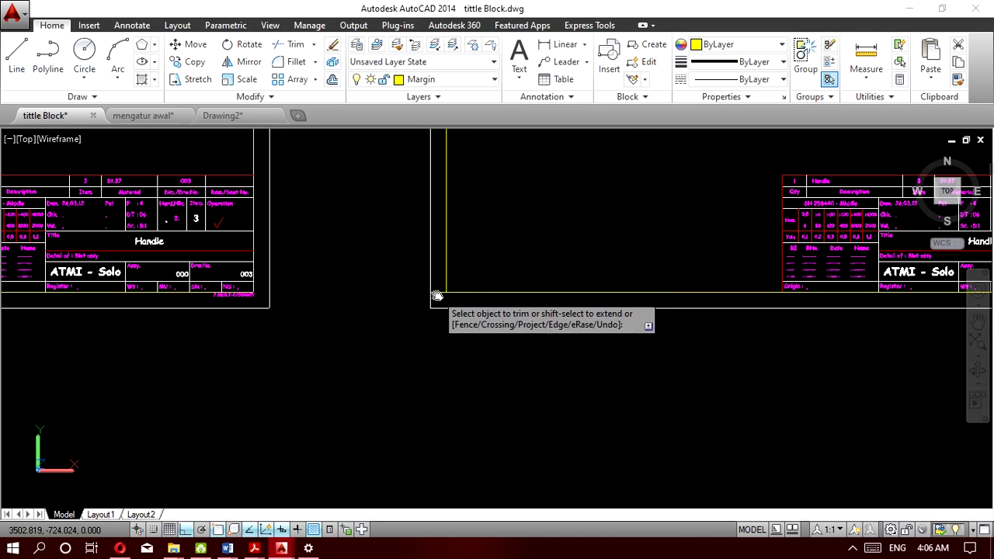
Delete the leftover 10-unit segment between the landscape frame's left edge and the left margin line at the lower-left corner.
scroll(437, 293, "up", 5)
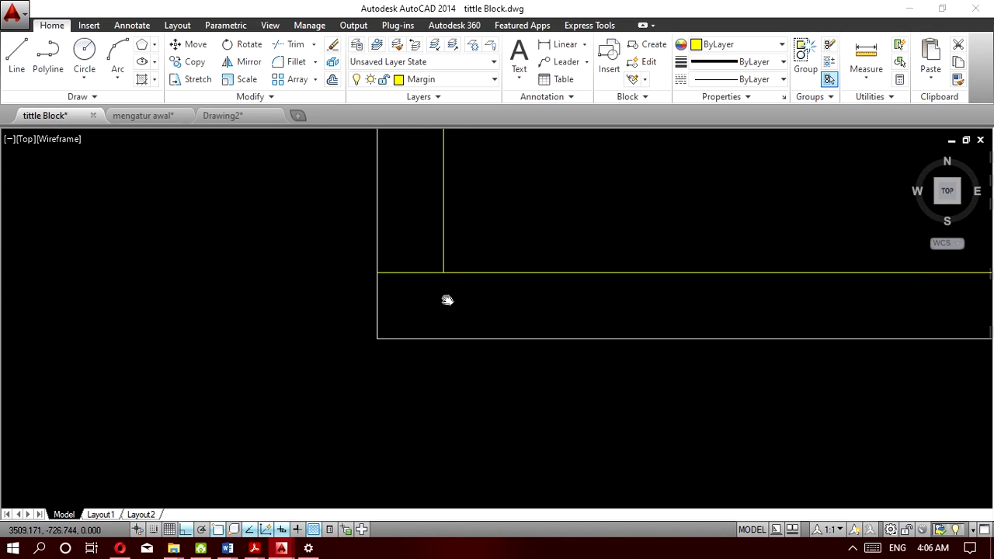
left_click(427, 273)
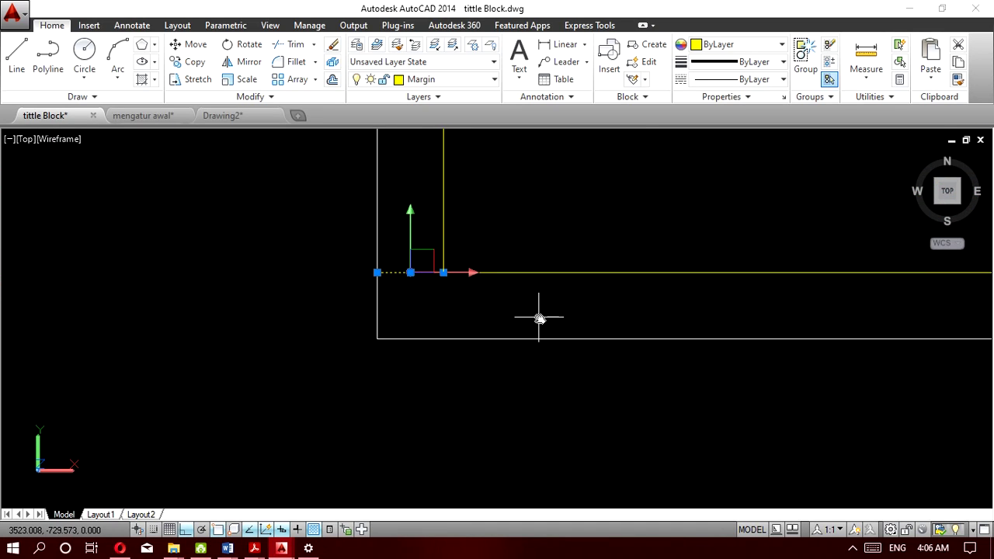
scroll(573, 350, "down", 5)
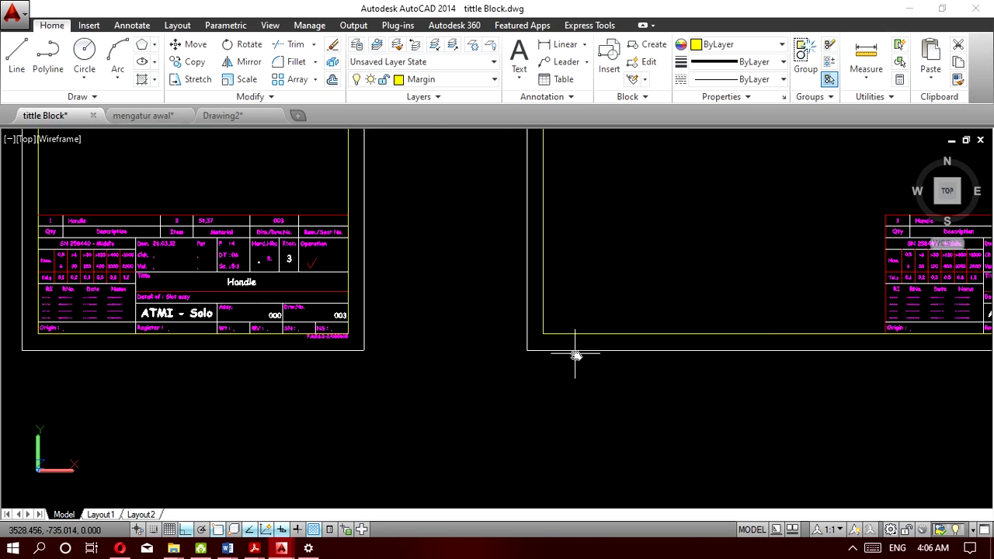
Change the F value in the landscape sheet's title block to 3.
mouse_move(757, 422)
middle_mouse_down()
mouse_move(682, 400)
mouse_move(644, 467)
middle_mouse_up()
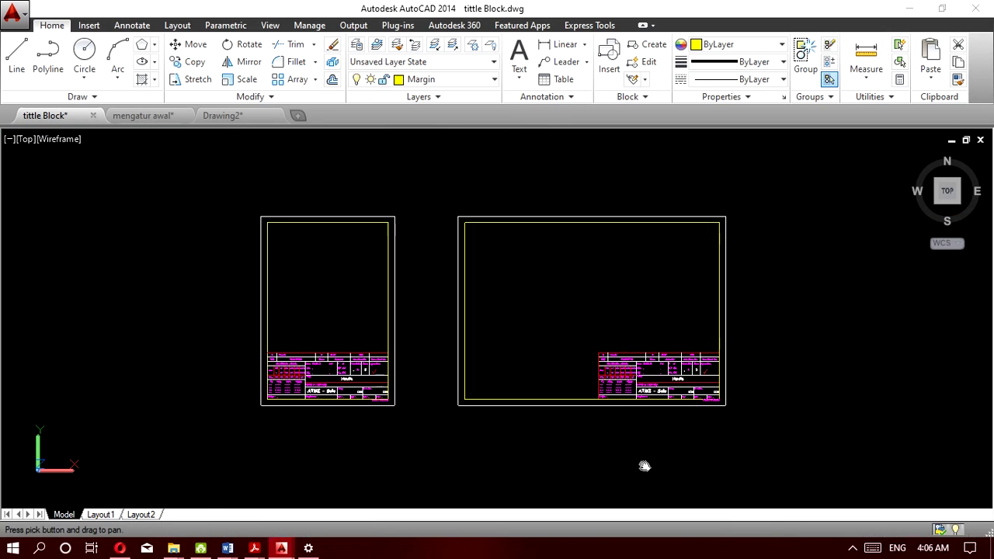
scroll(644, 392, "up", 2)
middle_click_drag(646, 396, 597, 383)
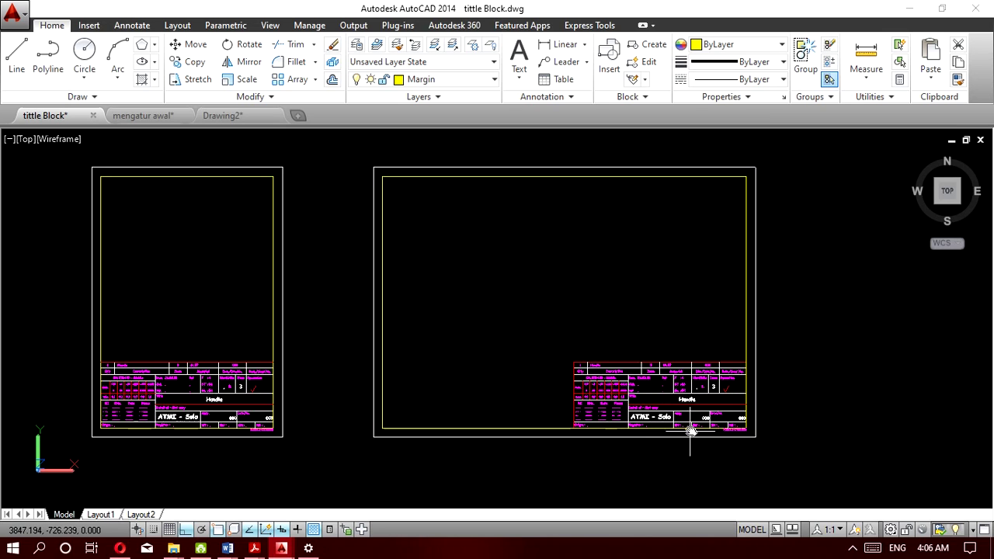
scroll(677, 394, "up", 2)
scroll(678, 393, "up", 3)
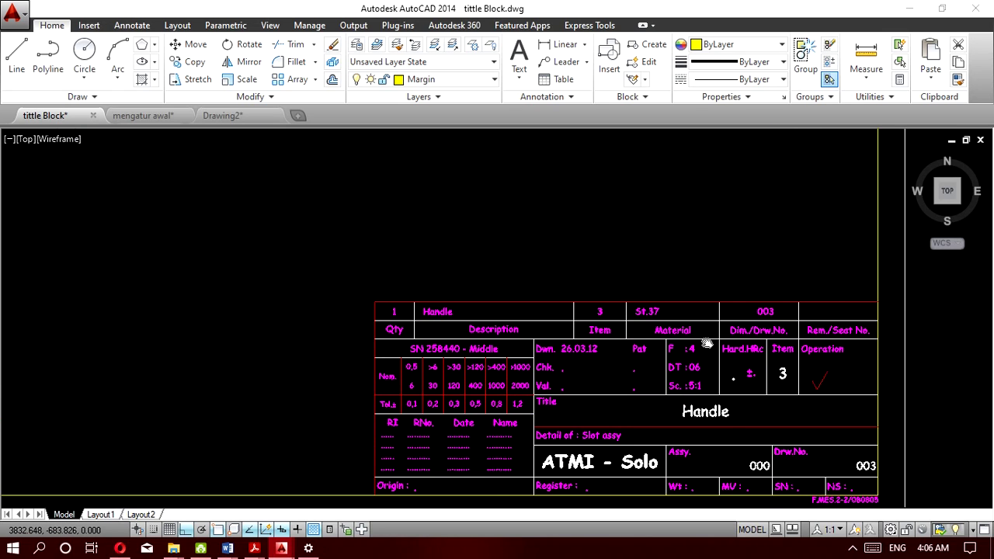
scroll(677, 393, "up", 2)
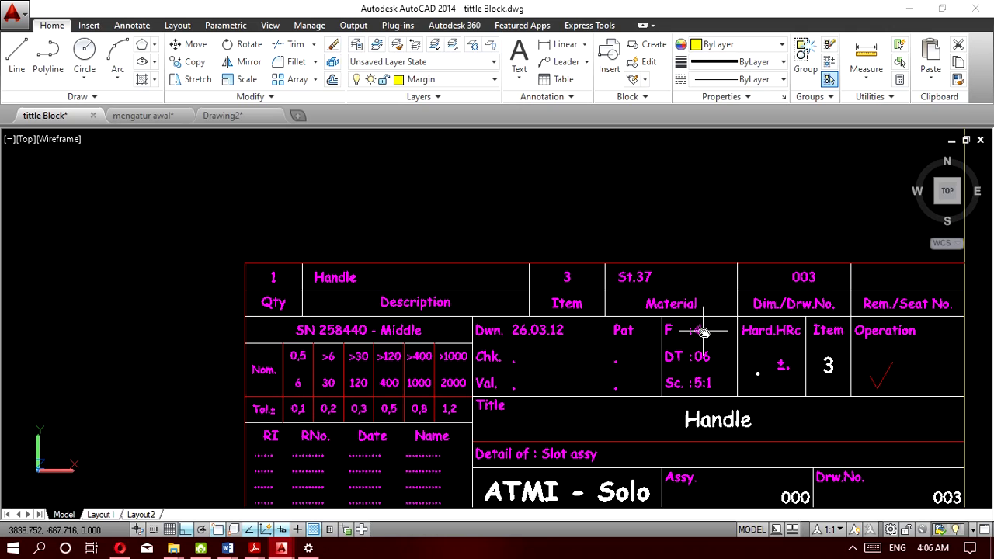
left_click(699, 331)
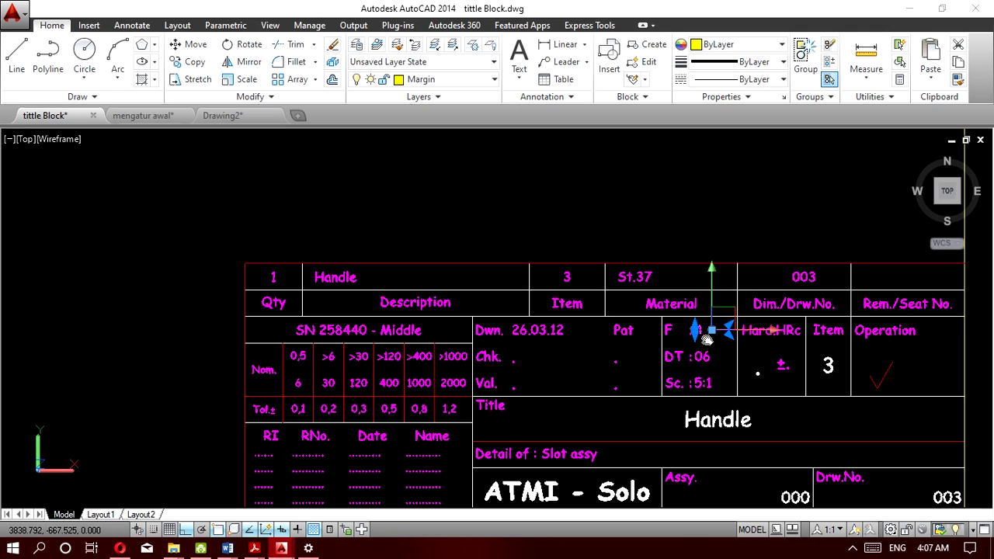
key("Escape")
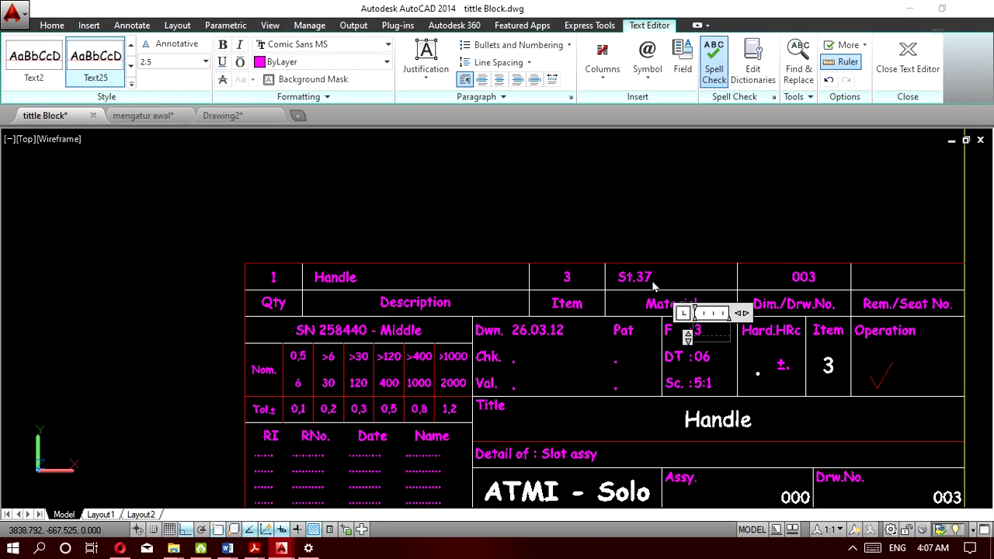
left_click(641, 228)
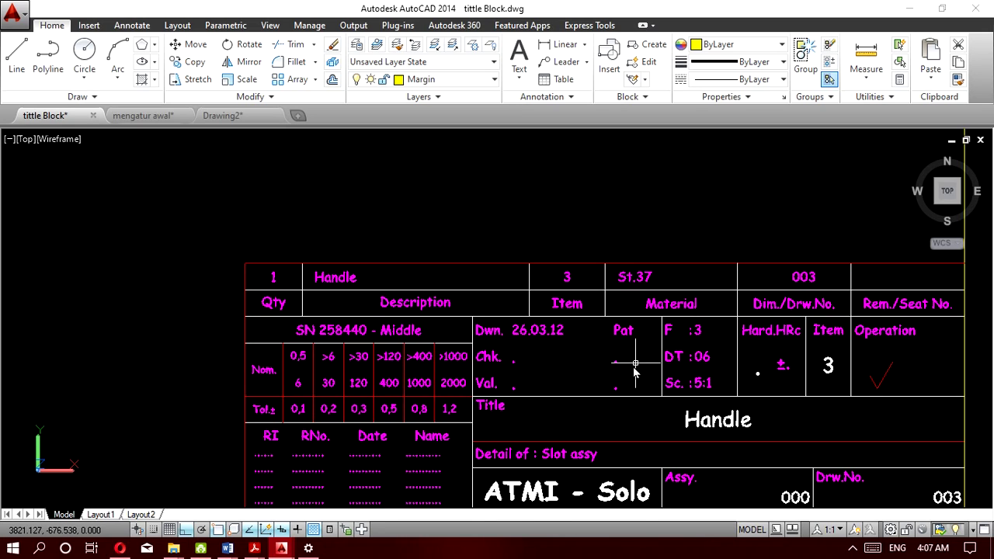
scroll(636, 372, "down", 8)
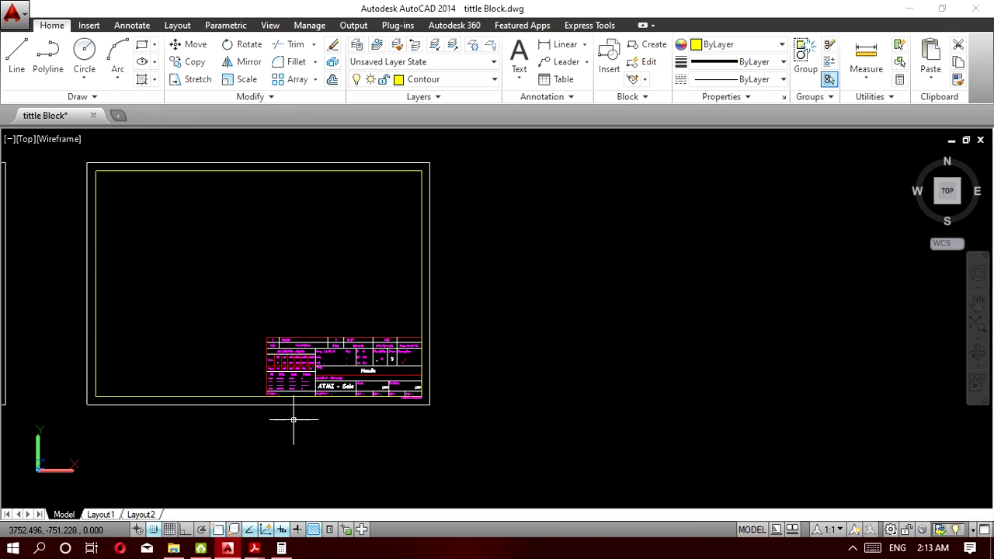
Switch to Kompetensi Praktikum Gambar Teknik 2020.pdf in Acrobat Reader, maximize it and go to the Kompetensi 2A exercise on page 7.
mouse_move(254, 549)
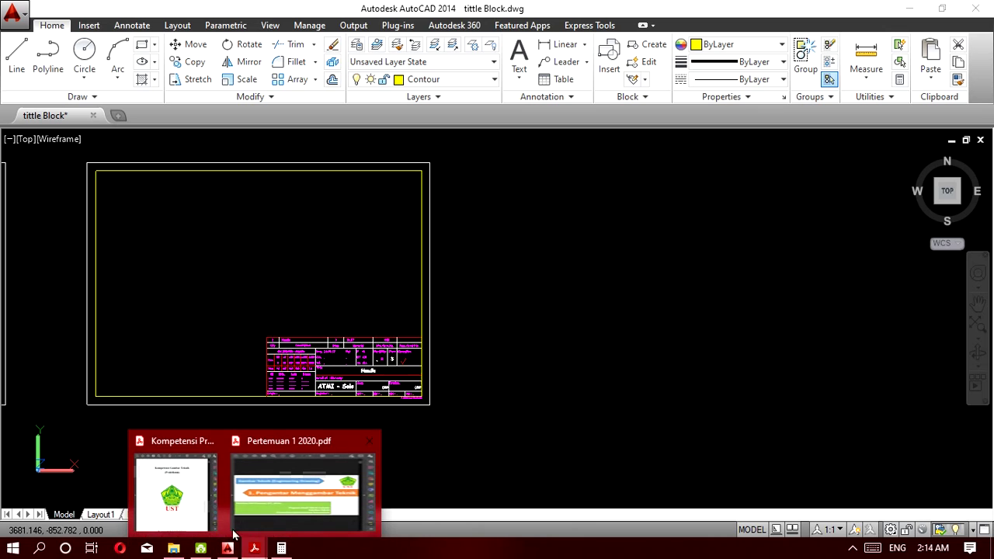
left_click(196, 517)
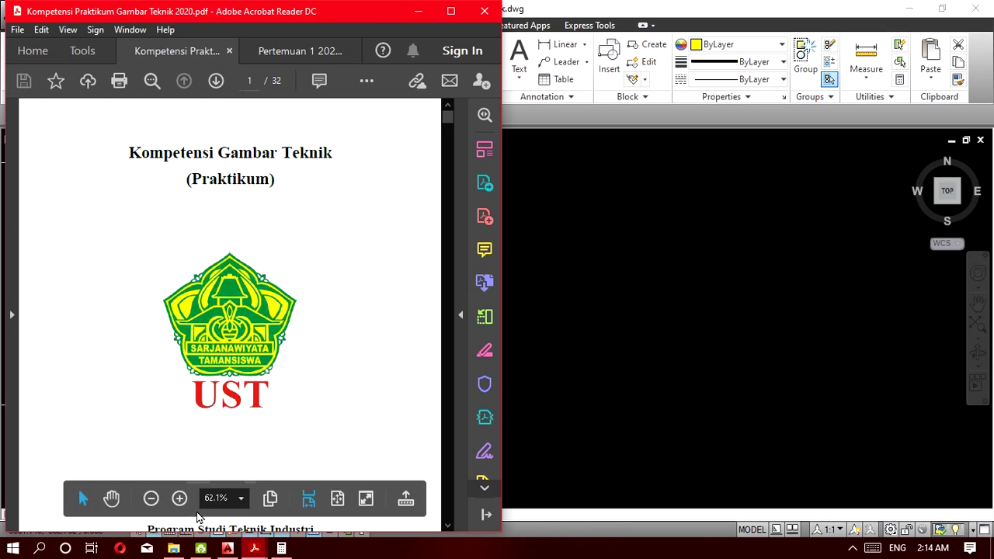
left_click(451, 11)
scroll(580, 224, "down", 15)
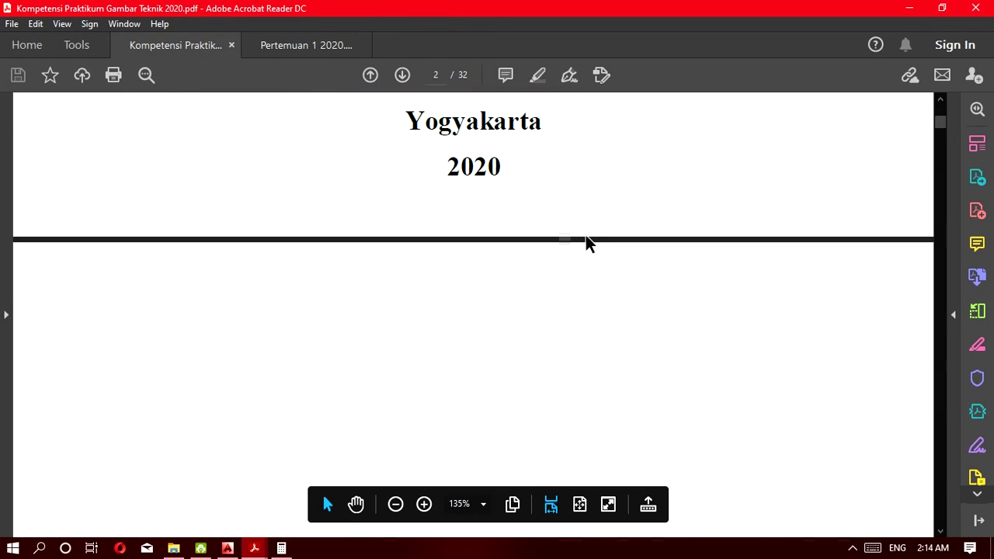
scroll(586, 248, "down", 5)
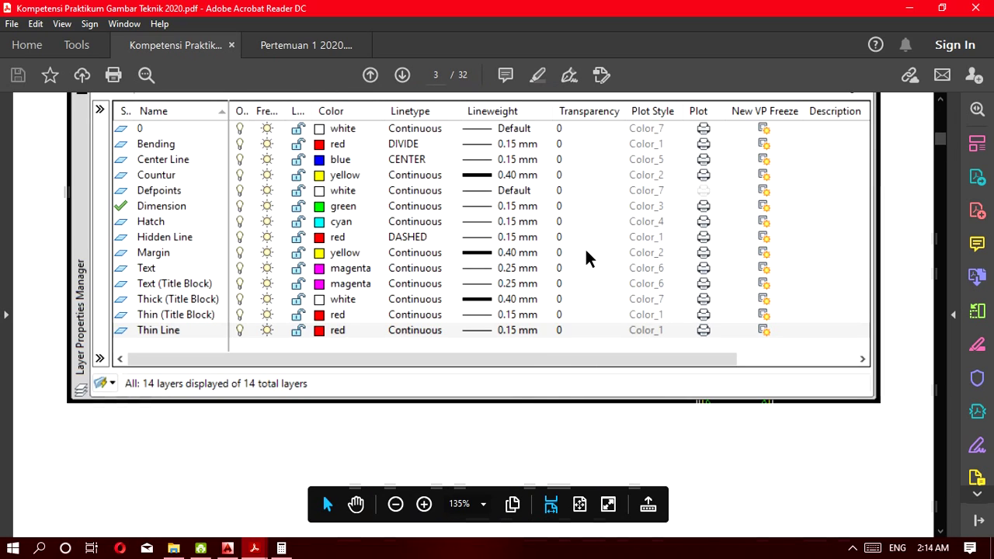
scroll(585, 248, "down", 10)
scroll(586, 252, "down", 10)
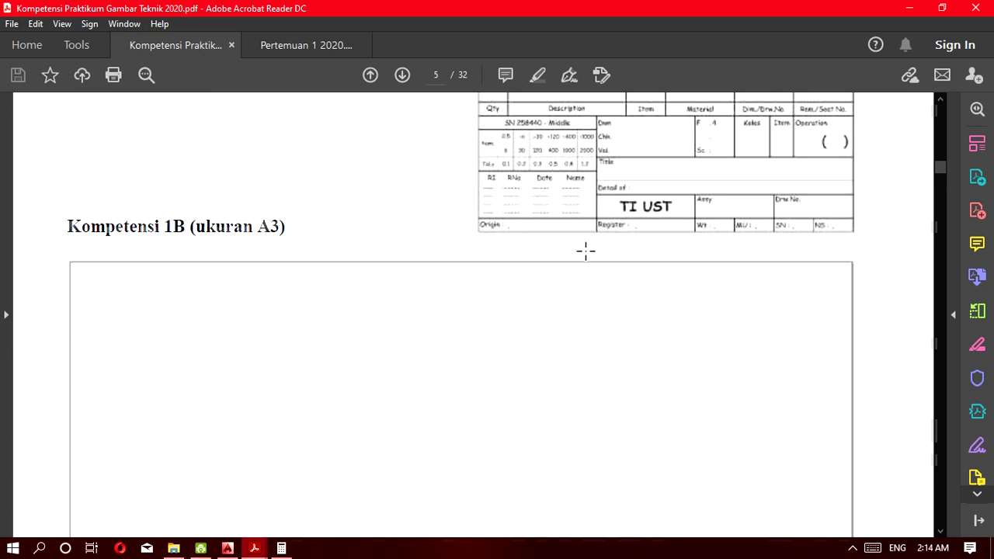
scroll(585, 251, "down", 5)
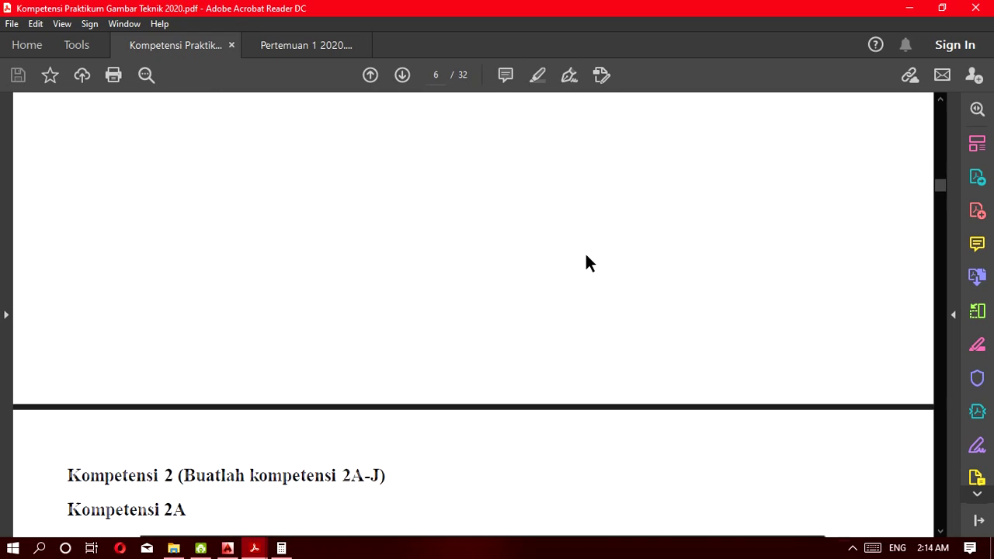
scroll(585, 252, "down", 1, "ctrl")
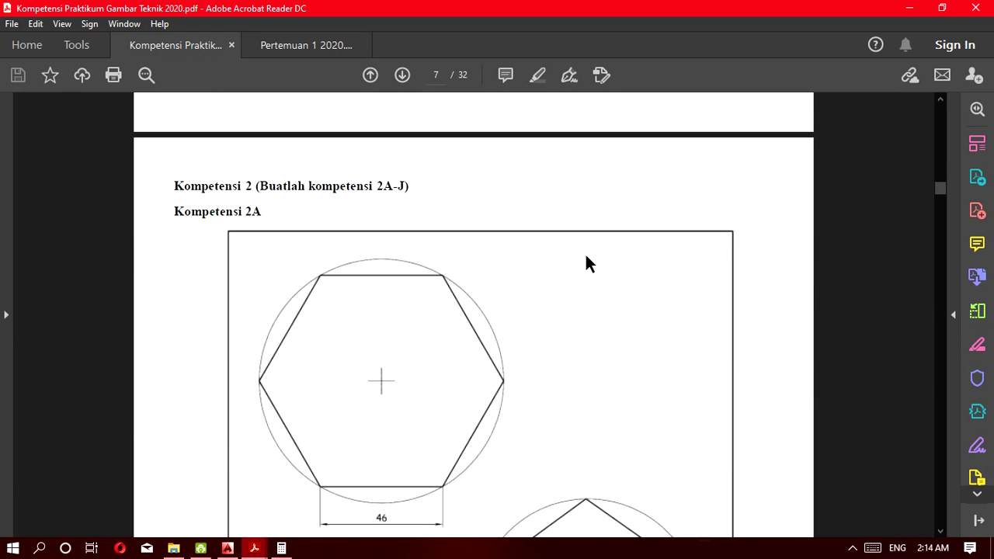
Examine the Kompetensi 2A hexagon and pentagon with their side dimensions, and return to the AutoCAD drawing.
scroll(583, 264, "down", 3)
scroll(386, 212, "up", 3)
scroll(434, 342, "down", 3)
scroll(433, 343, "up", 3)
scroll(448, 396, "down", 3)
scroll(448, 397, "down", 3)
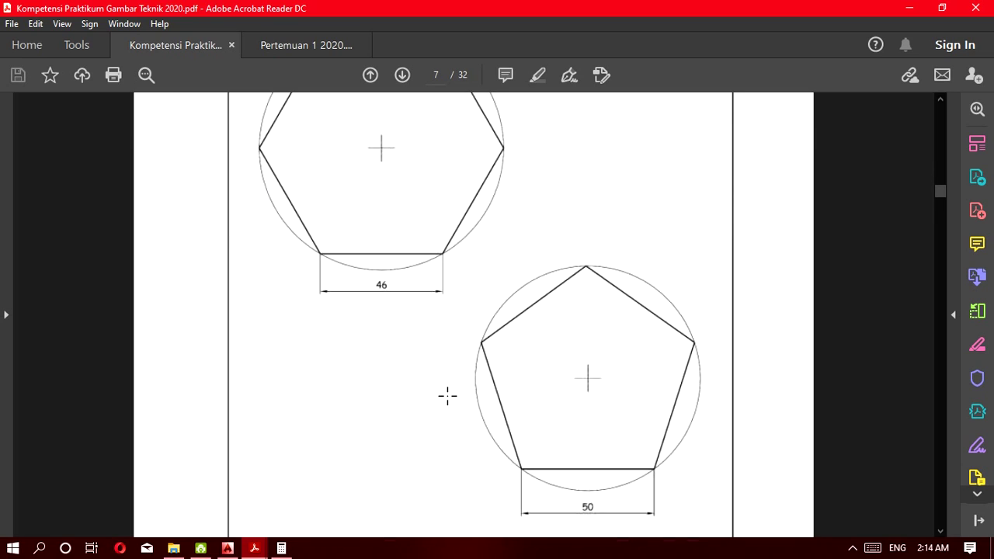
scroll(447, 396, "up", 3)
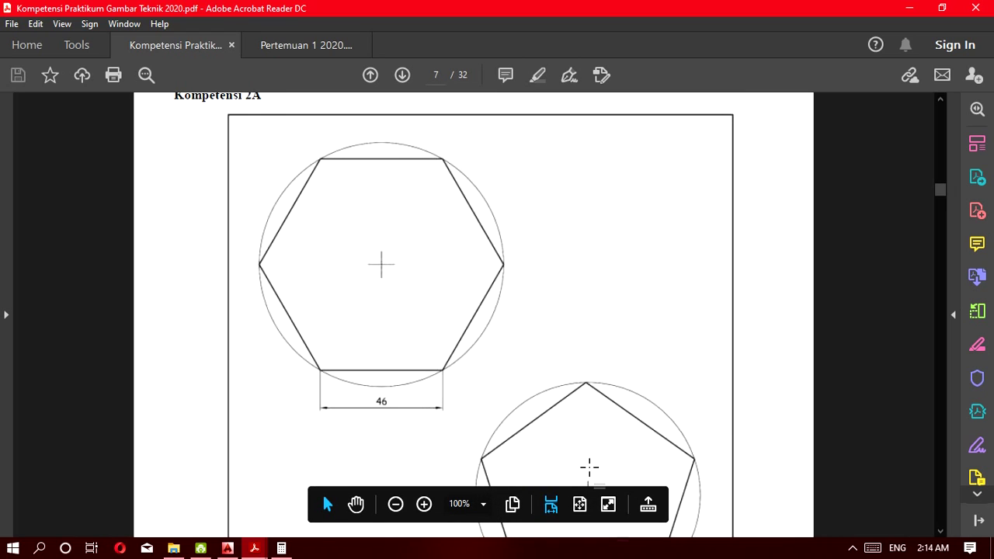
scroll(508, 425, "down", 6)
scroll(522, 393, "up", 6)
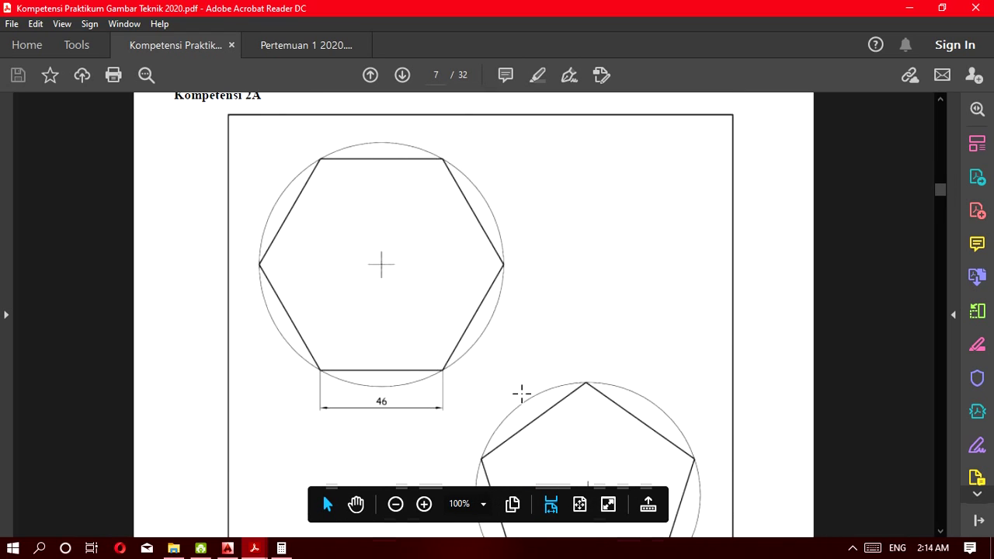
scroll(558, 433, "down", 3)
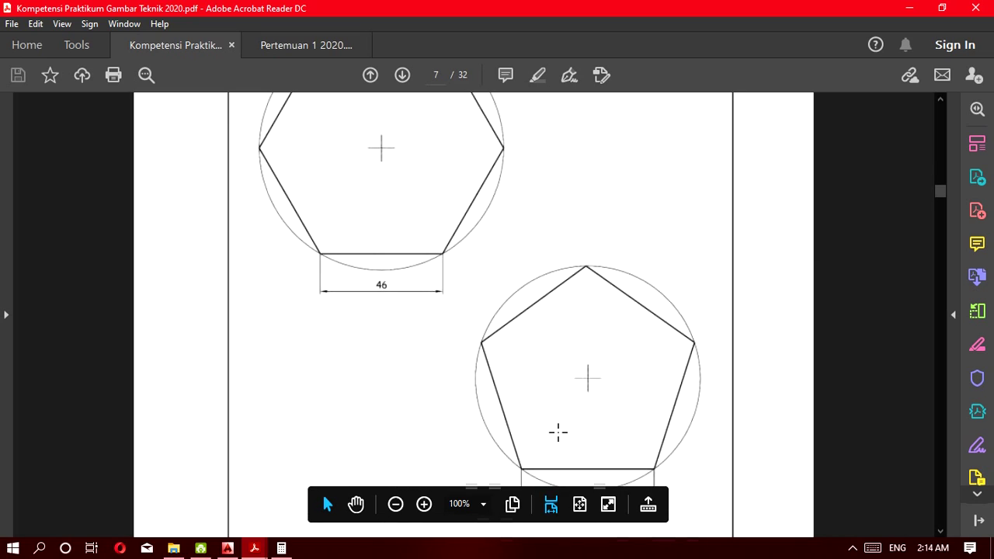
scroll(558, 432, "up", 3)
scroll(559, 433, "down", 3)
left_click(911, 9)
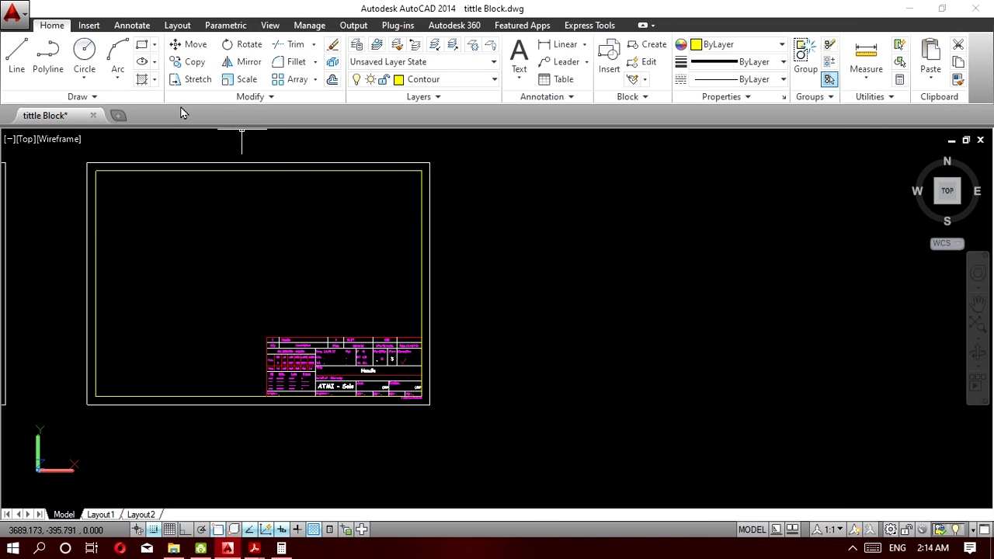
Draw a six-sided polygon inscribed in a circle of radius 50 beside the landscape sheet, with Ortho mode on.
left_click(155, 47)
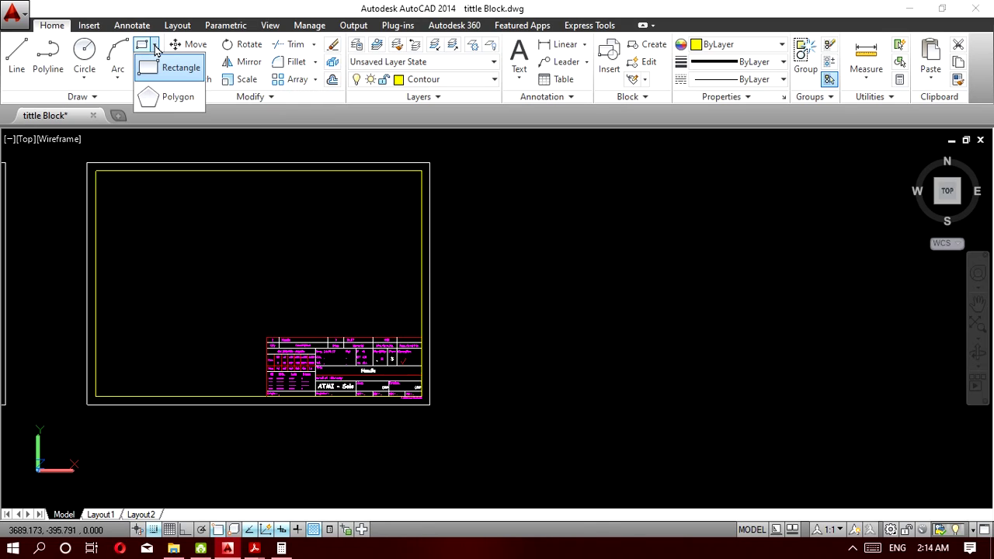
left_click(174, 99)
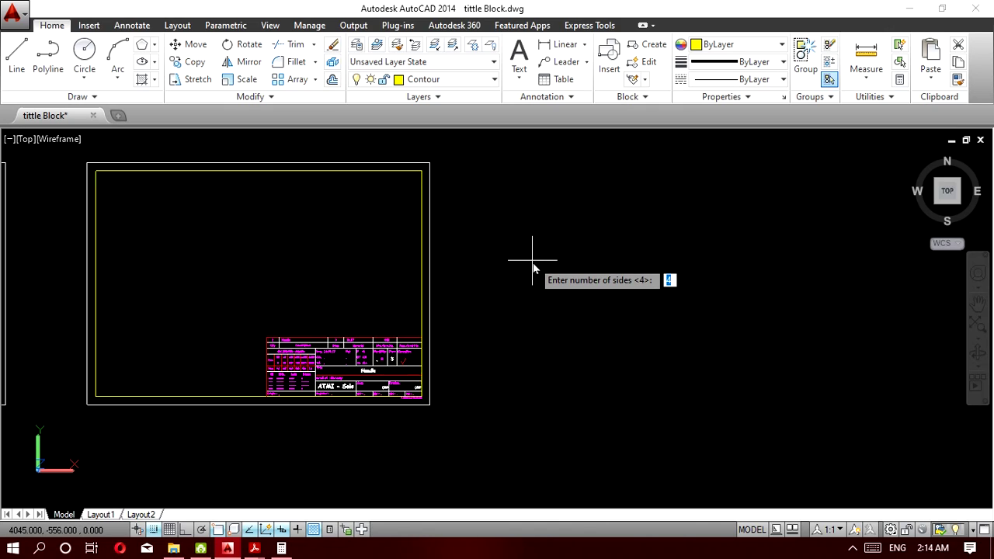
type("6")
key("Return")
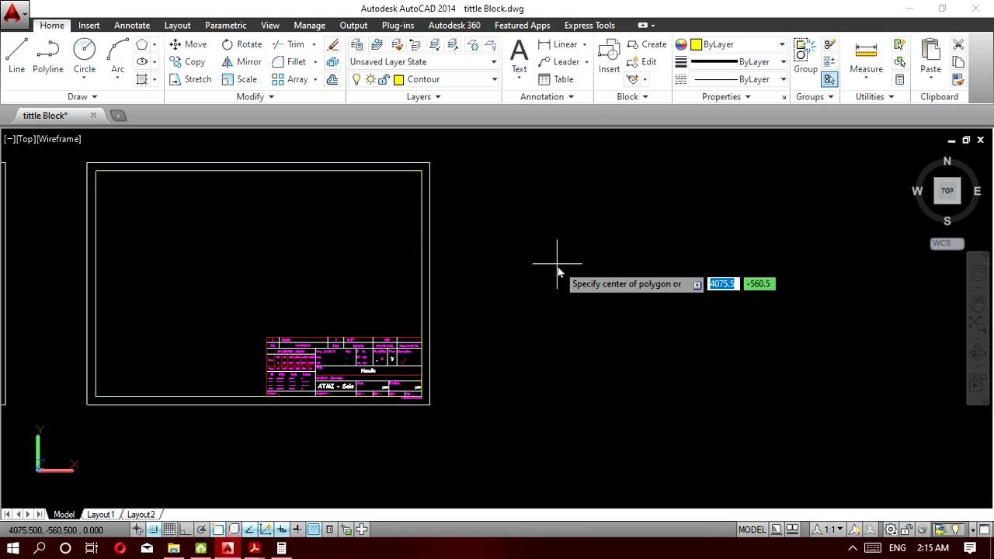
left_click(557, 264)
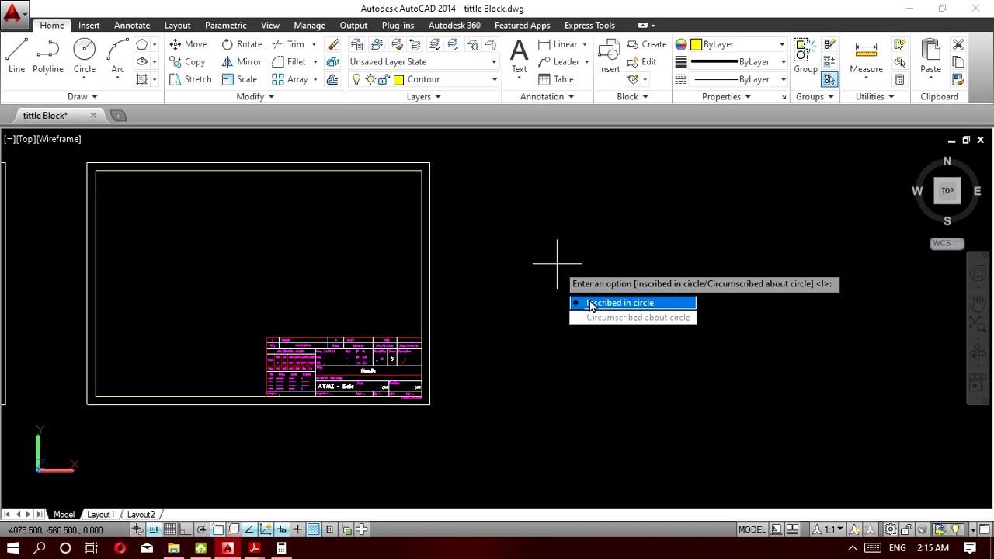
left_click(637, 305)
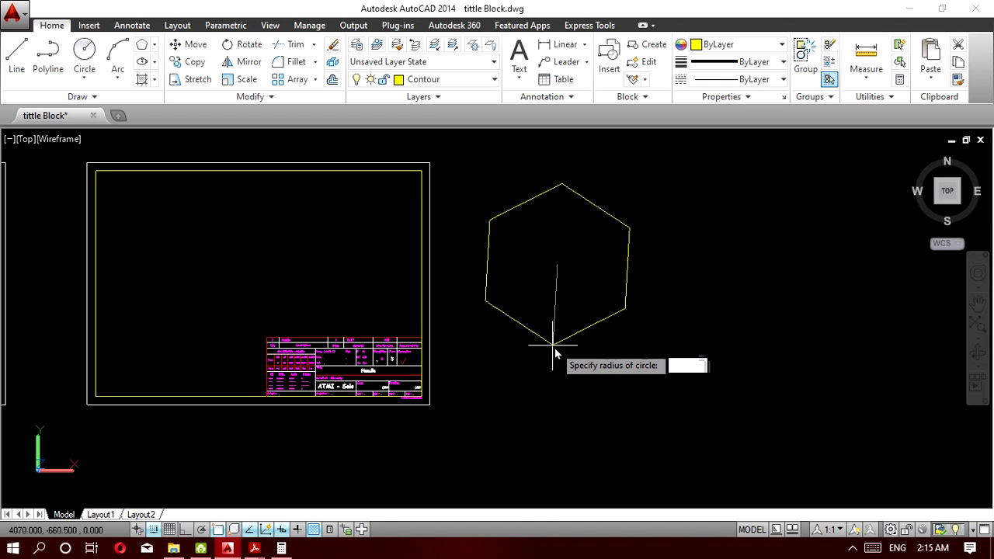
left_click(185, 529)
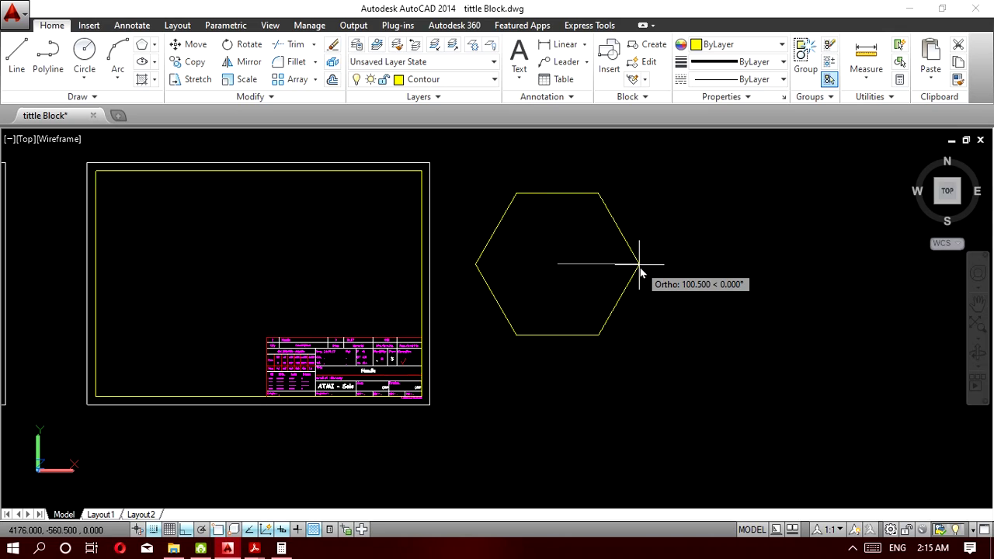
type("50")
key("Return")
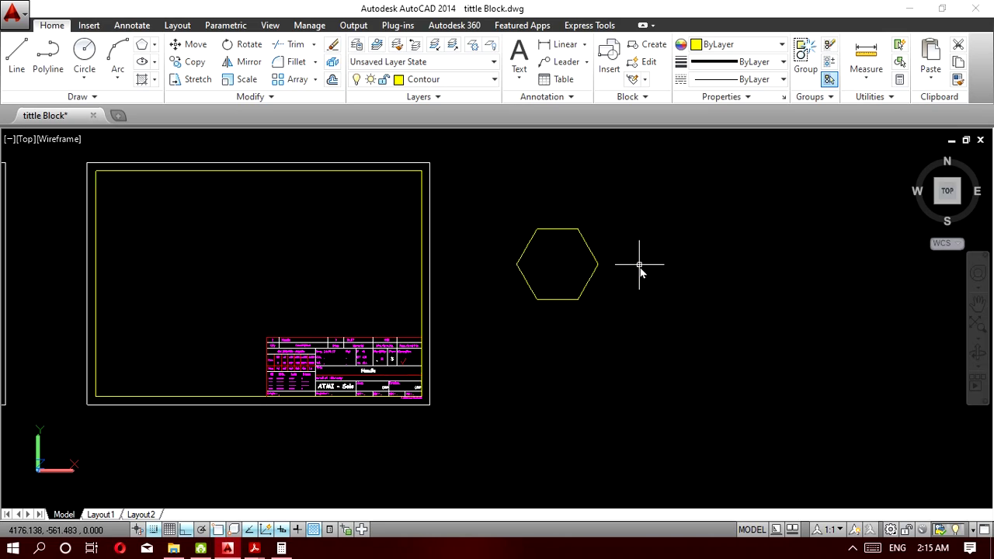
Draw a second six-sided polygon circumscribed about a circle of radius 50, level with the first hexagon and to its right.
scroll(568, 286, "up", 2)
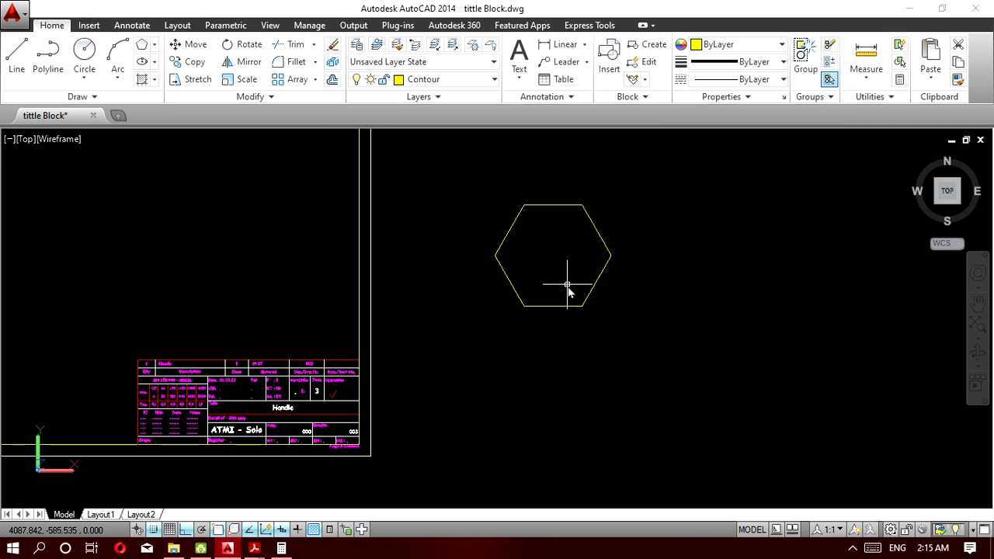
scroll(581, 286, "up", 3)
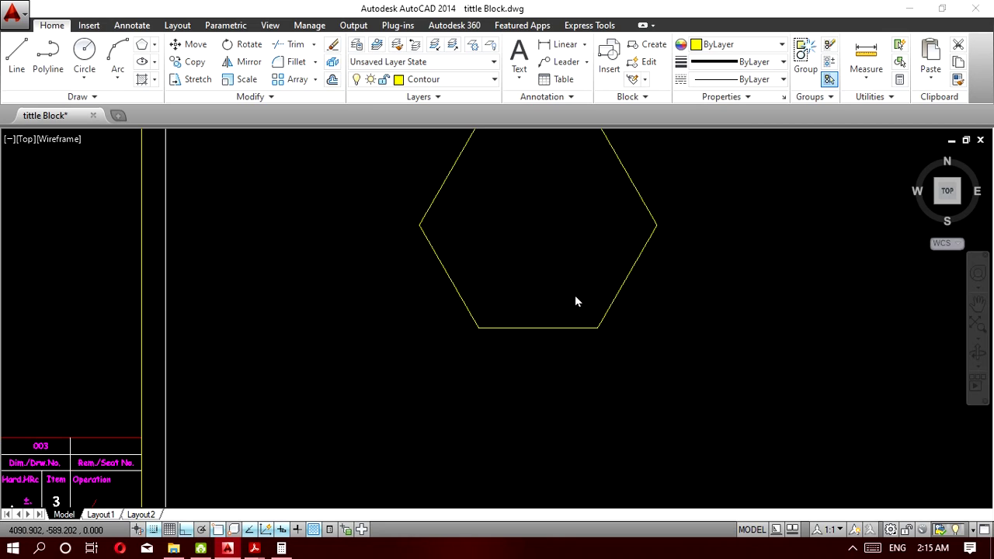
scroll(579, 294, "down", 2)
middle_click_drag(502, 302, 448, 329)
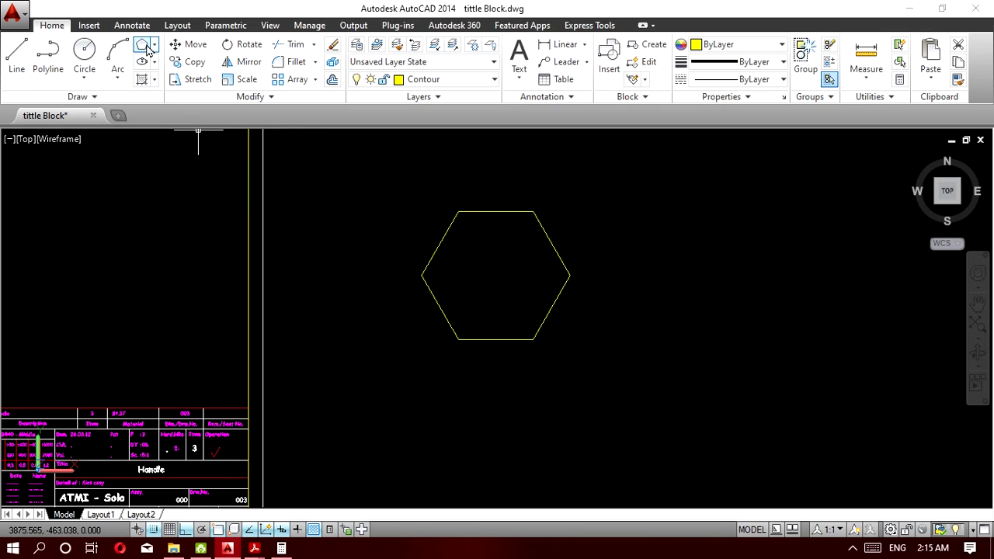
left_click(144, 49)
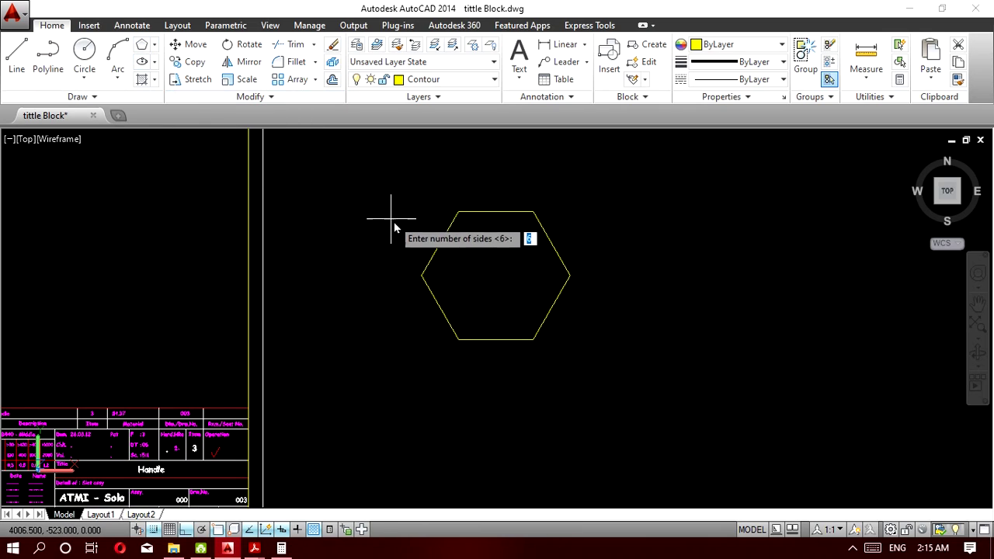
left_click(154, 44)
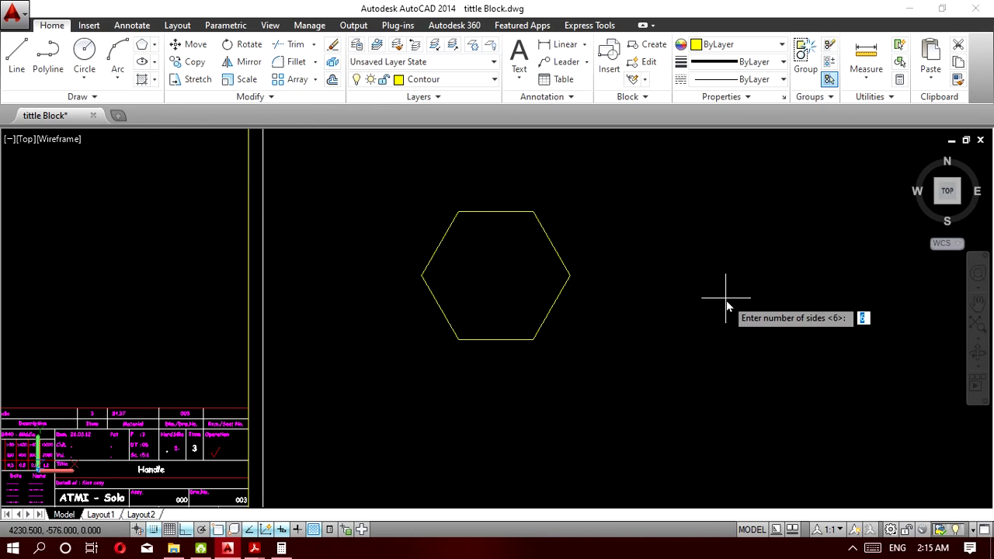
type("6")
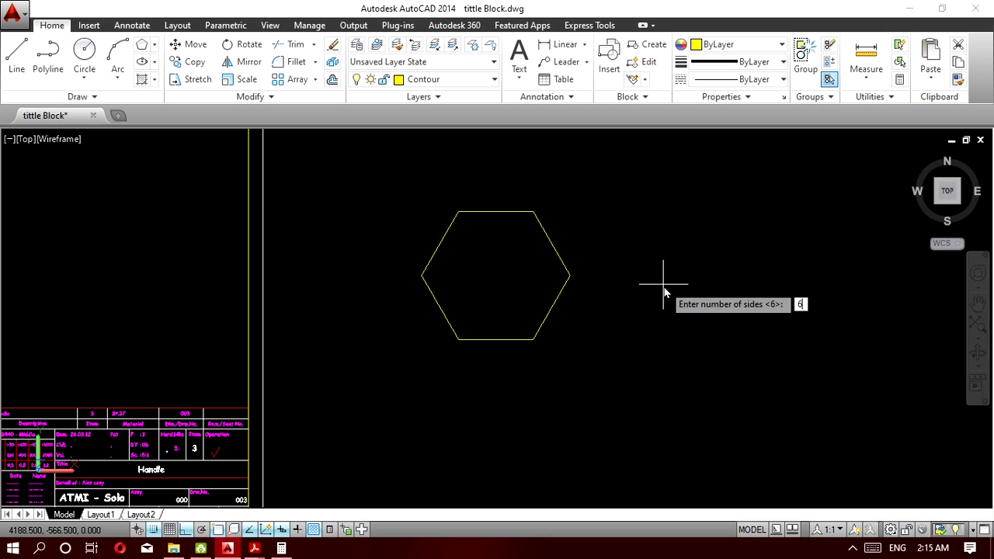
key("Return")
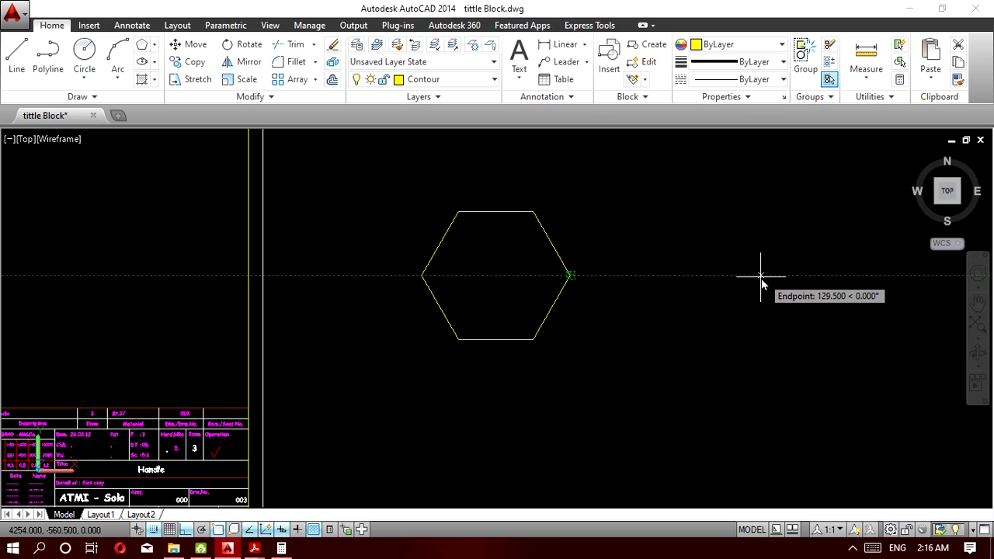
left_click(761, 278)
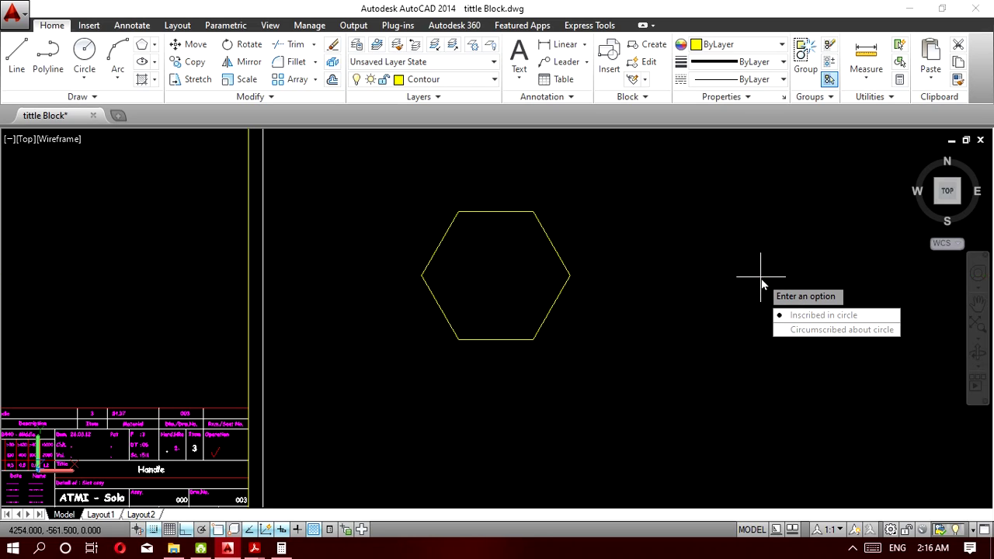
left_click(781, 330)
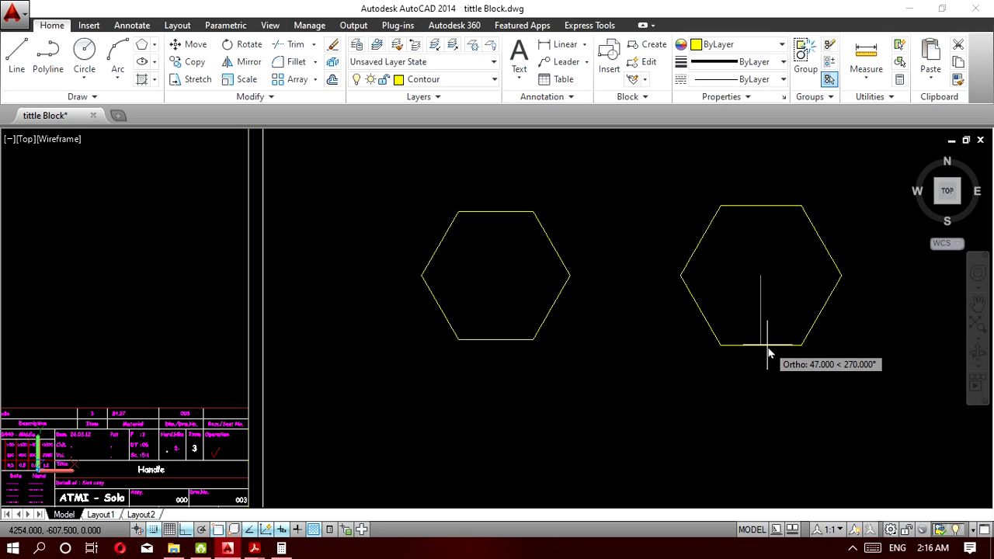
type("50")
key("Return")
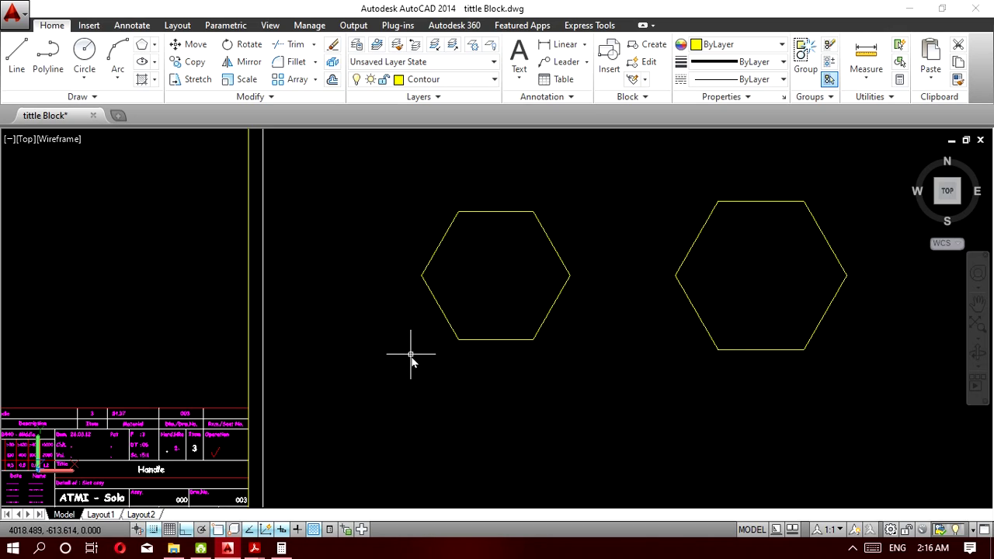
Draw a diagonal line across the inscribed hexagon from its upper-left corner to its lower-right corner.
left_click(571, 50)
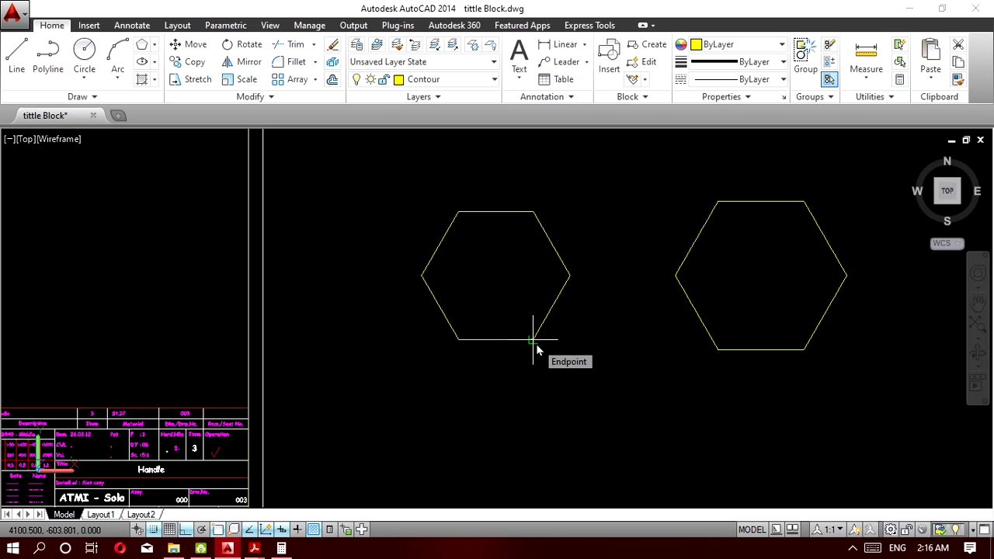
left_click(17, 56)
left_click(459, 212)
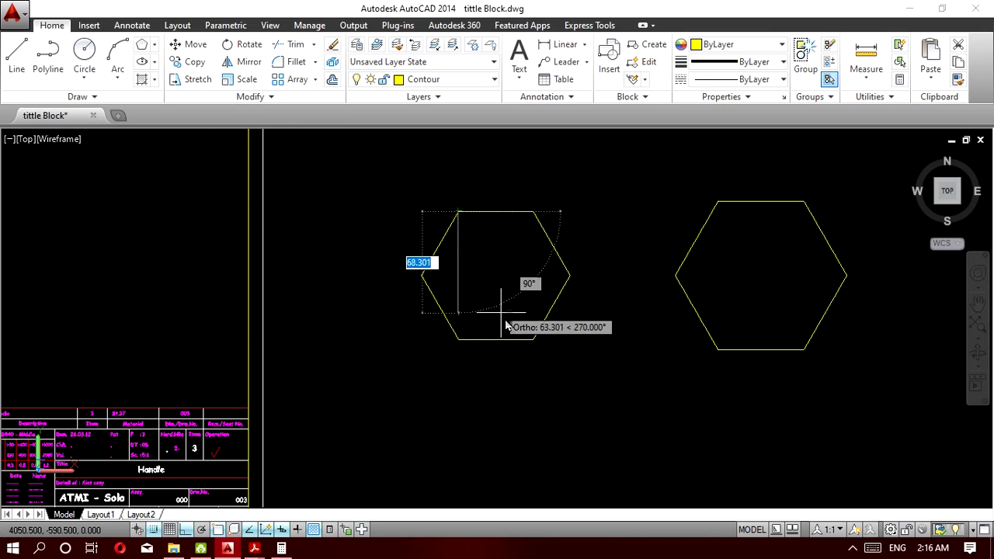
left_click(534, 340)
key("Return")
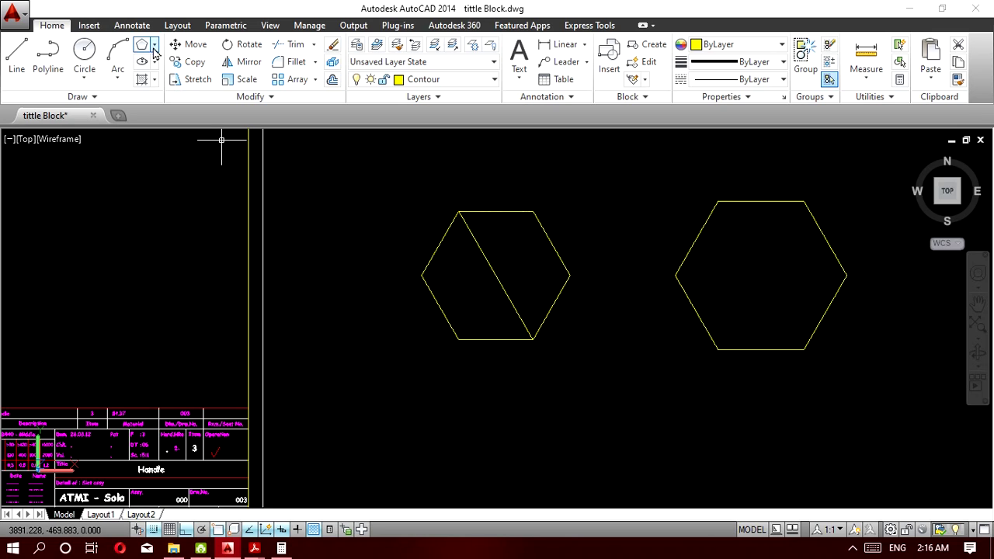
Add a horizontal linear dimension from the inscribed hexagon's centre to its right vertex, placed above the hexagon.
left_click(556, 47)
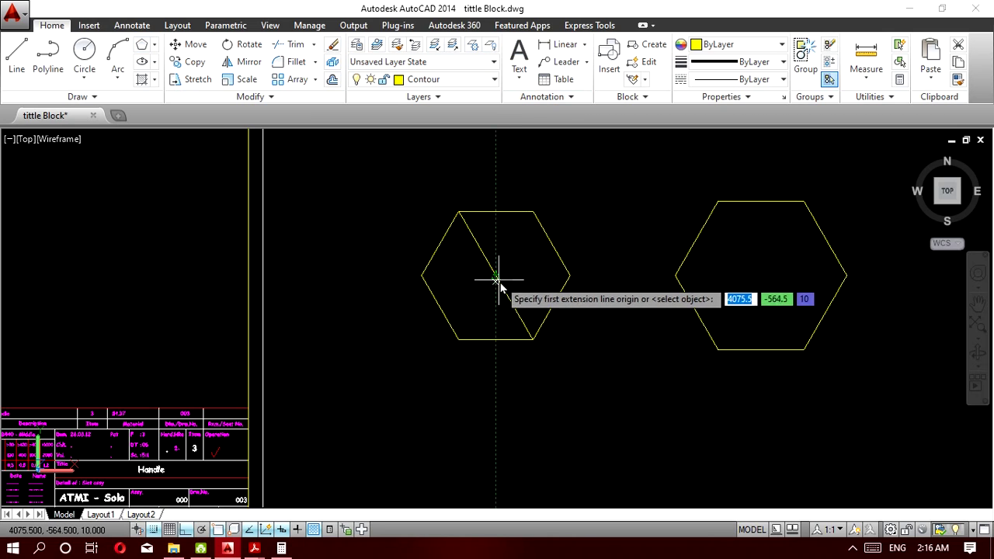
left_click(496, 275)
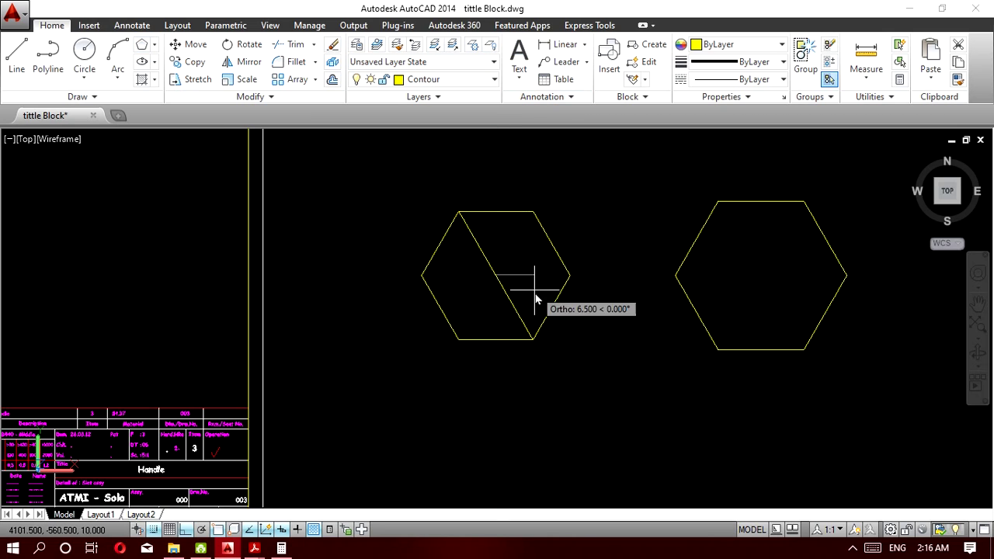
left_click(570, 275)
left_click(526, 187)
scroll(551, 188, "up", 1)
scroll(551, 192, "up", 2)
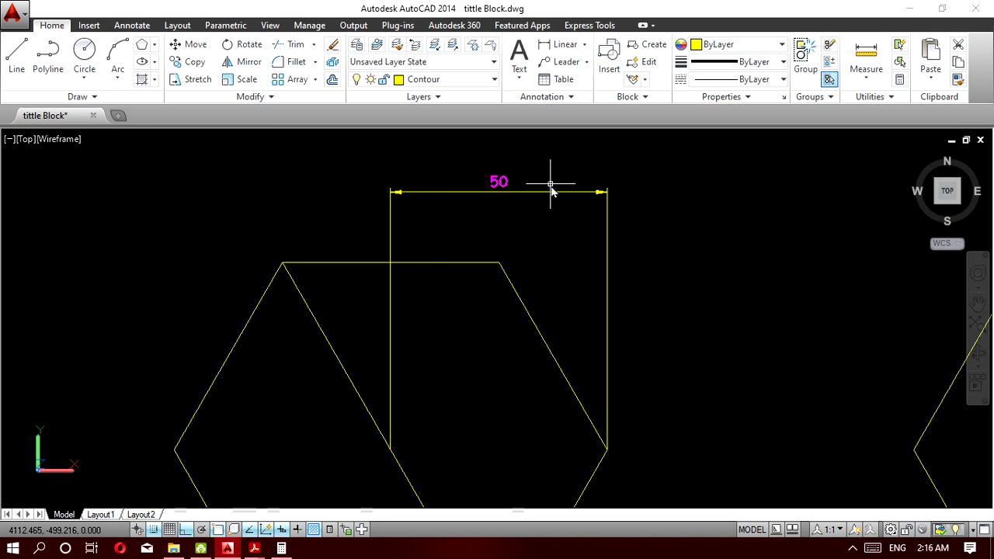
Draw a diagonal line across the circumscribed hexagon from its upper-left corner to its lower-right corner.
scroll(550, 195, "down", 2)
scroll(556, 222, "down", 1)
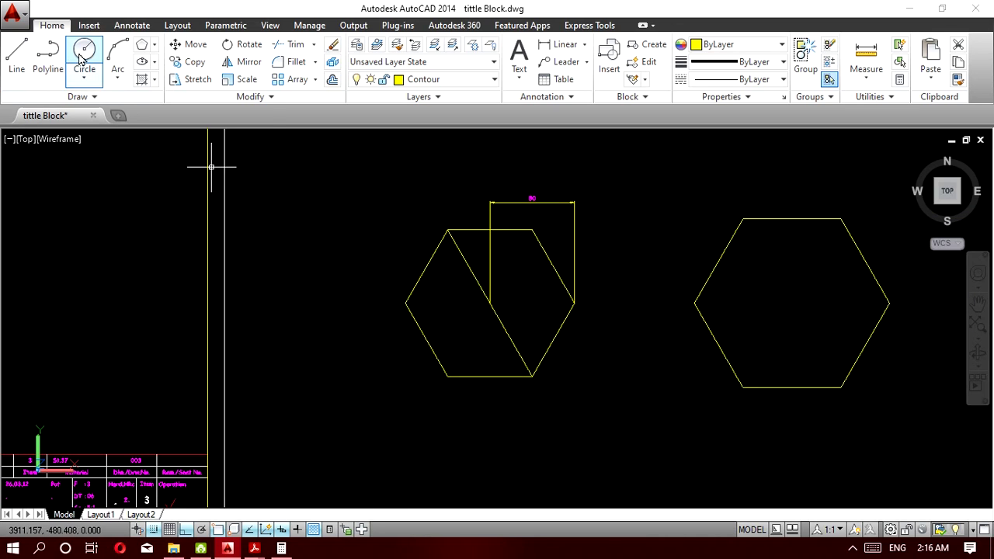
left_click(16, 60)
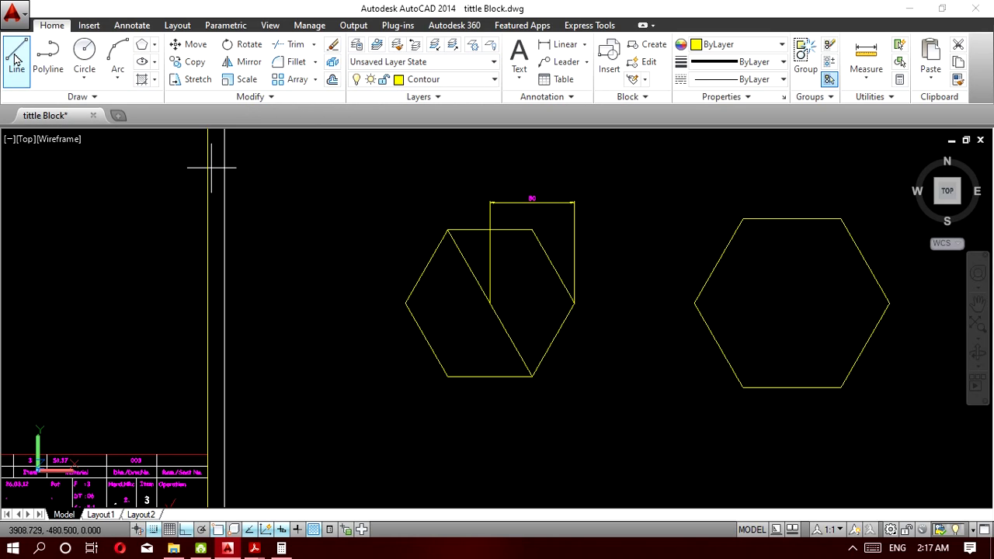
left_click(743, 218)
left_click(841, 387)
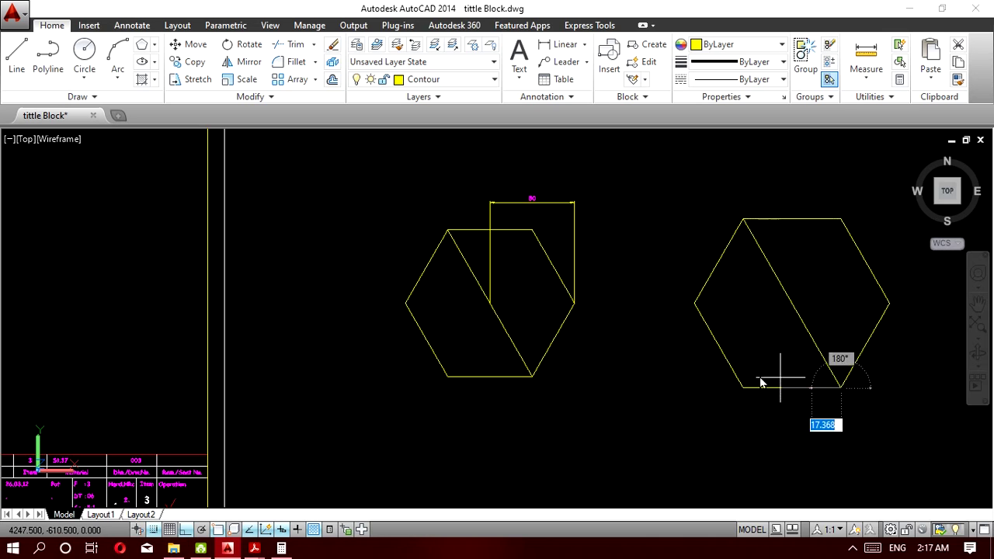
key("Return")
Add a vertical linear dimension from the circumscribed hexagon's centre to its upper-left corner, placed left of the hexagon.
left_click(565, 45)
left_click(791, 303)
left_click(743, 219)
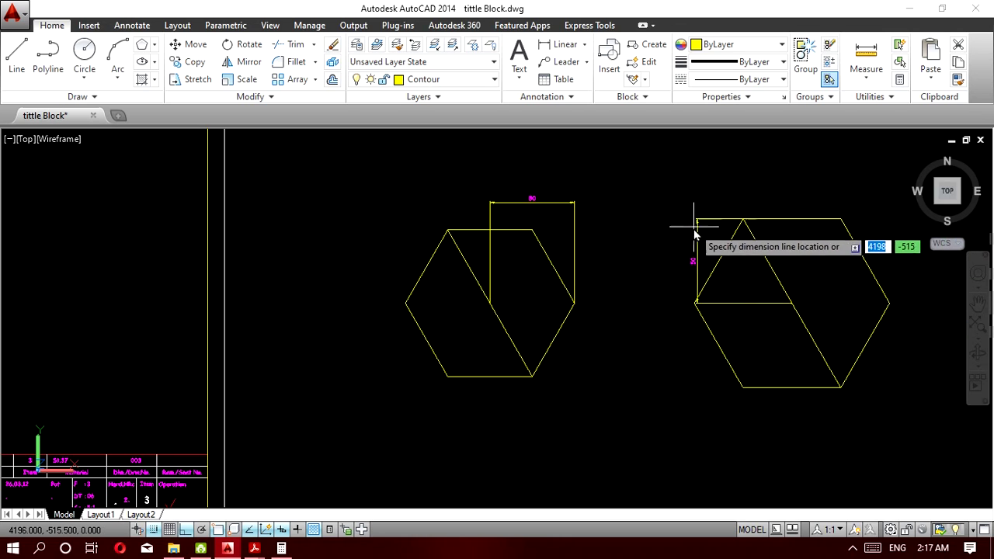
left_click(649, 234)
scroll(618, 242, "up", 2)
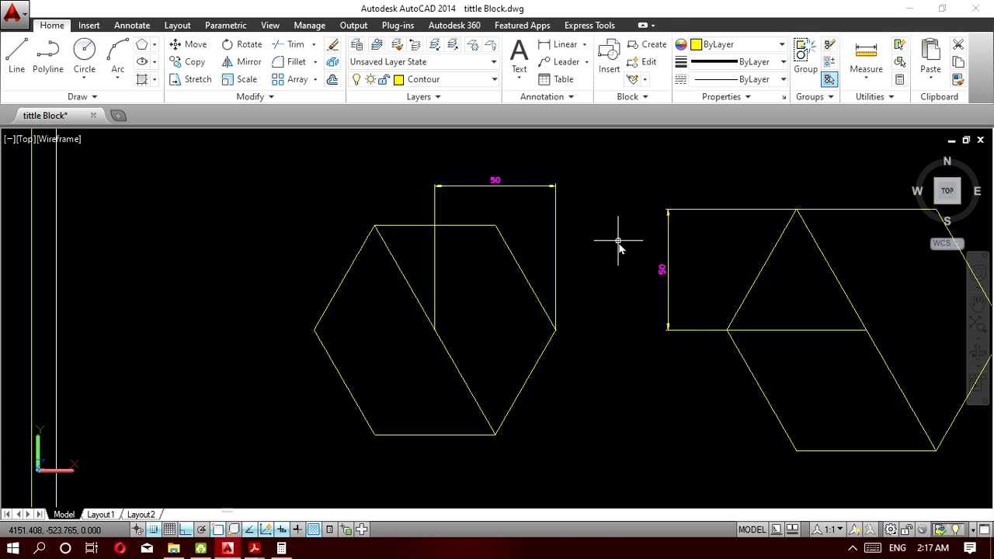
middle_click_drag(435, 268, 370, 272)
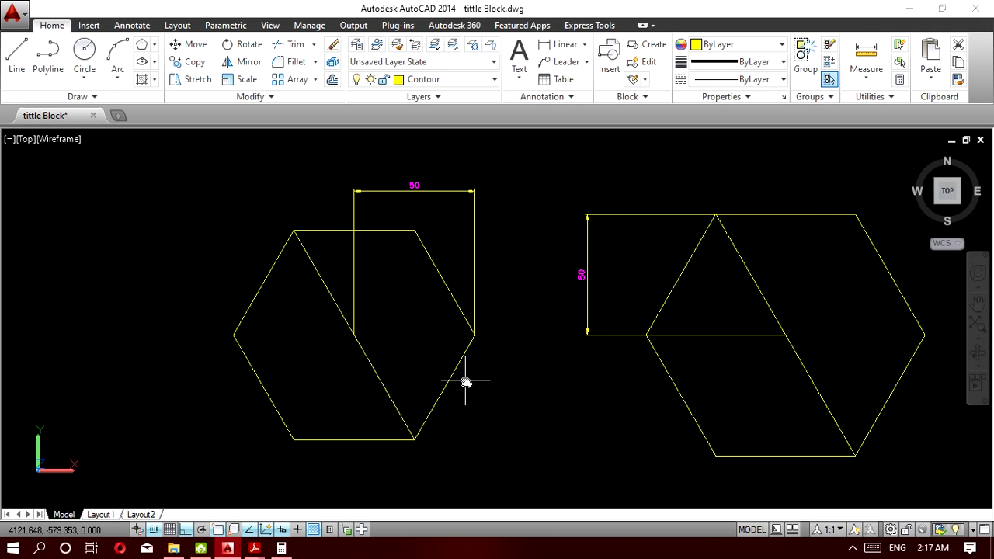
middle_click_drag(486, 400, 382, 395)
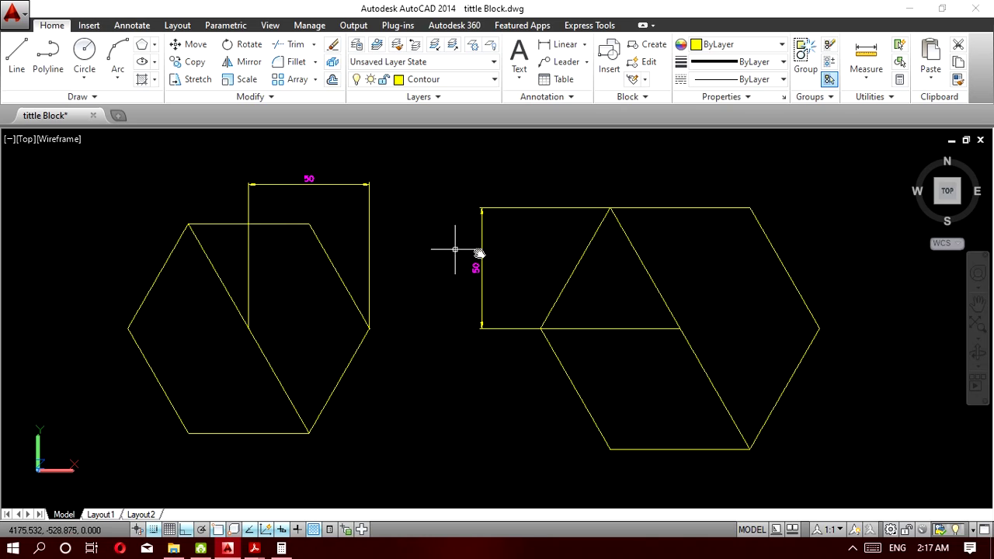
scroll(792, 299, "down", 2)
left_click(832, 405)
left_click(604, 471)
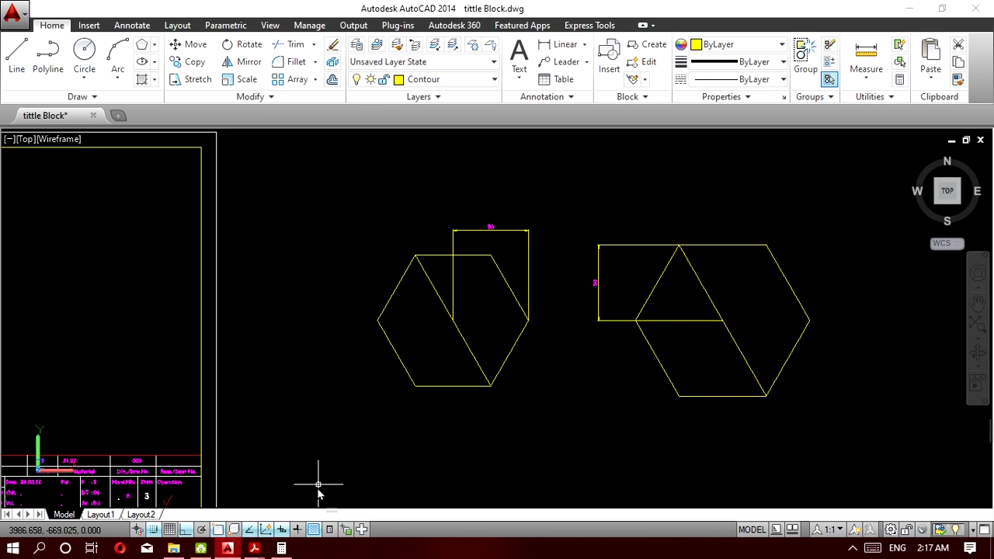
Switch to Kompetensi Praktikum Gambar Teknik 2020.pdf in Acrobat Reader and examine the side dimensions of the Kompetensi 2A hexagon and pentagon.
mouse_move(254, 548)
left_click(195, 510)
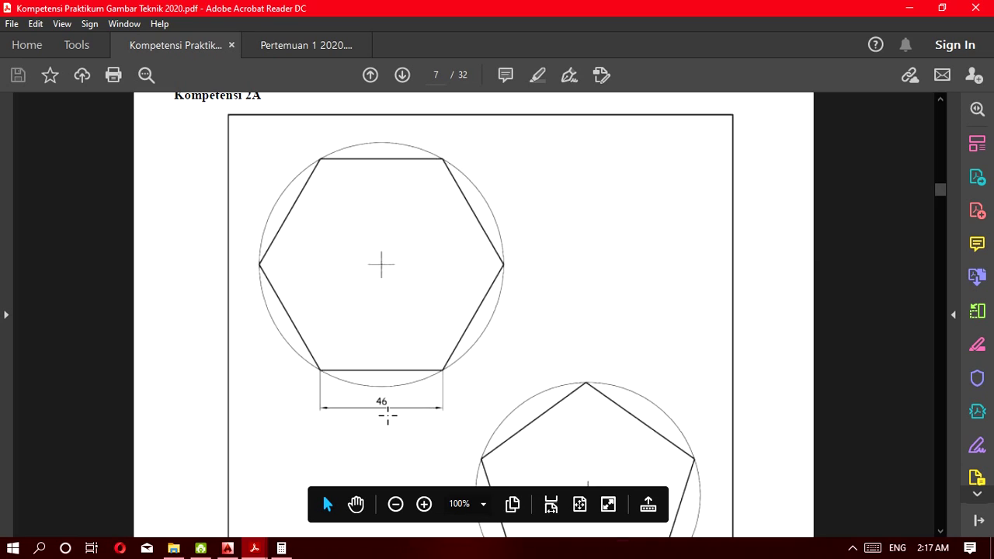
scroll(417, 424, "down", 3)
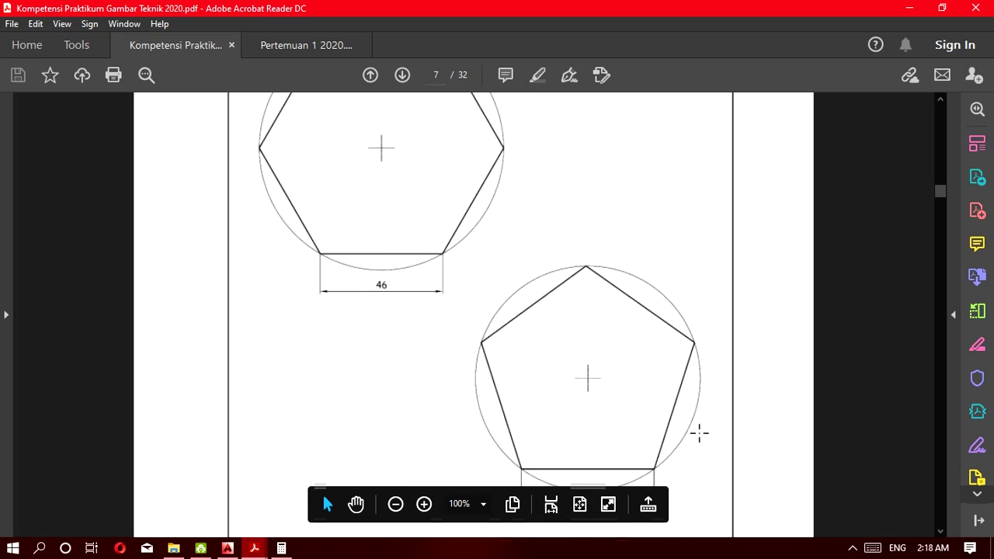
scroll(392, 345, "up", 3)
scroll(419, 390, "down", 3)
scroll(566, 427, "down", 3)
scroll(565, 413, "up", 3)
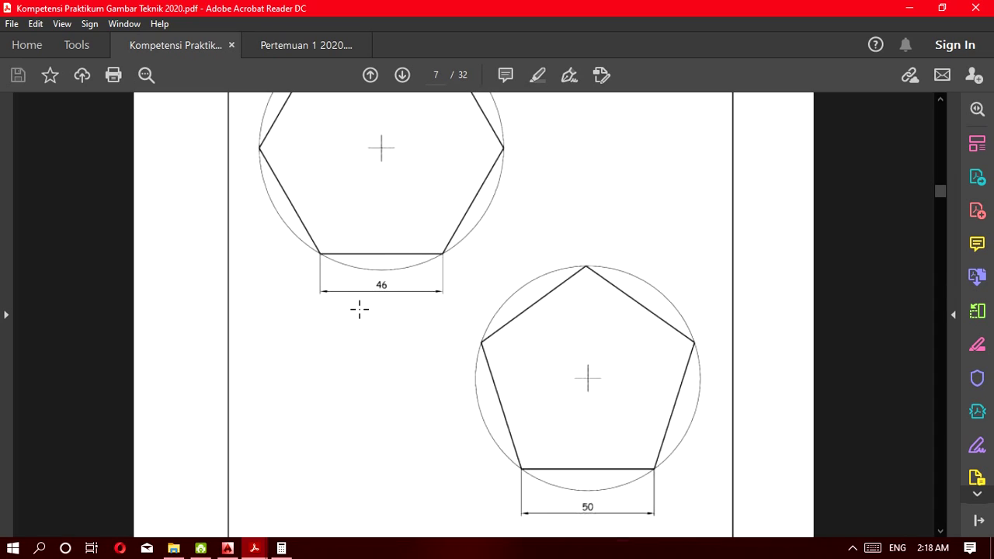
scroll(373, 317, "up", 3)
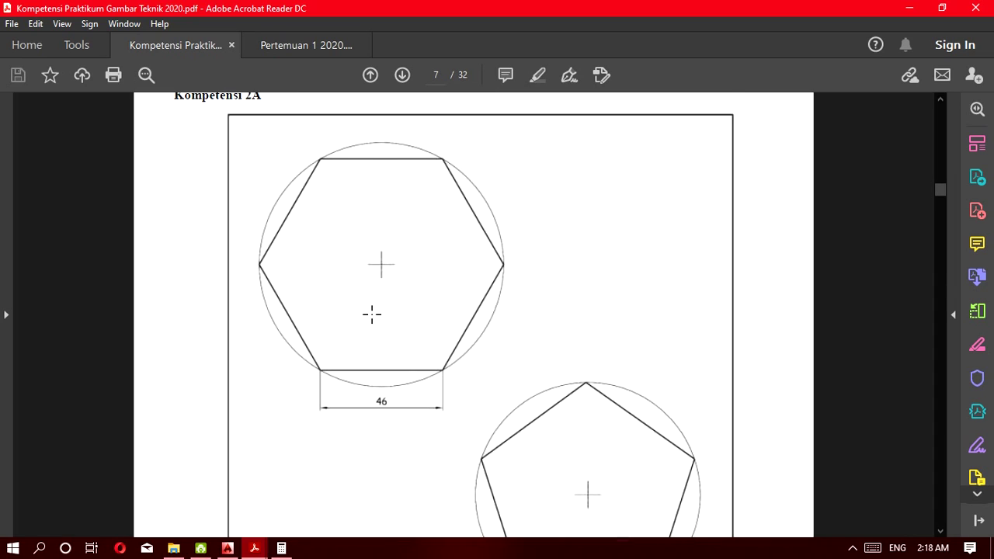
Switch back to AutoCAD and open the recent drawing 33.dwg.
scroll(378, 337, "down", 3)
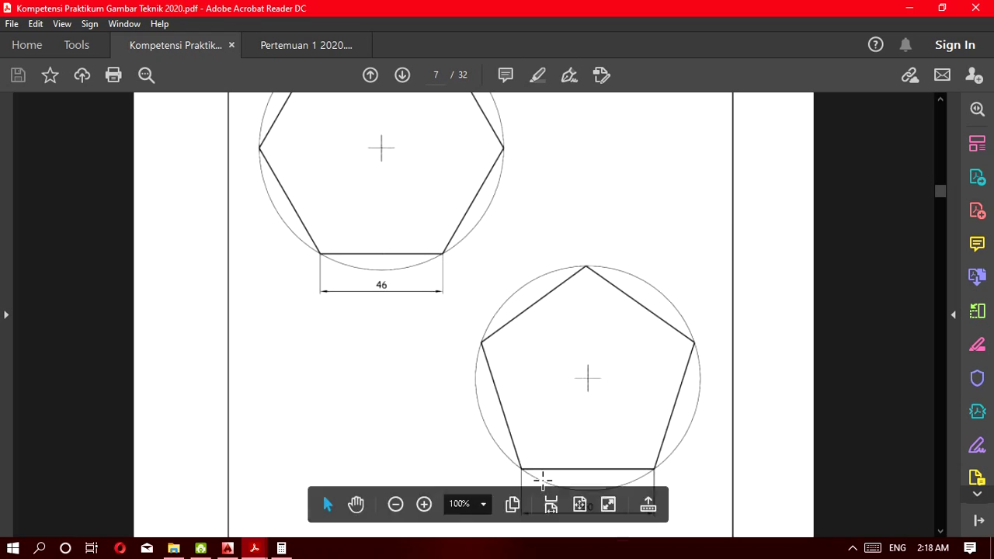
left_click(910, 7)
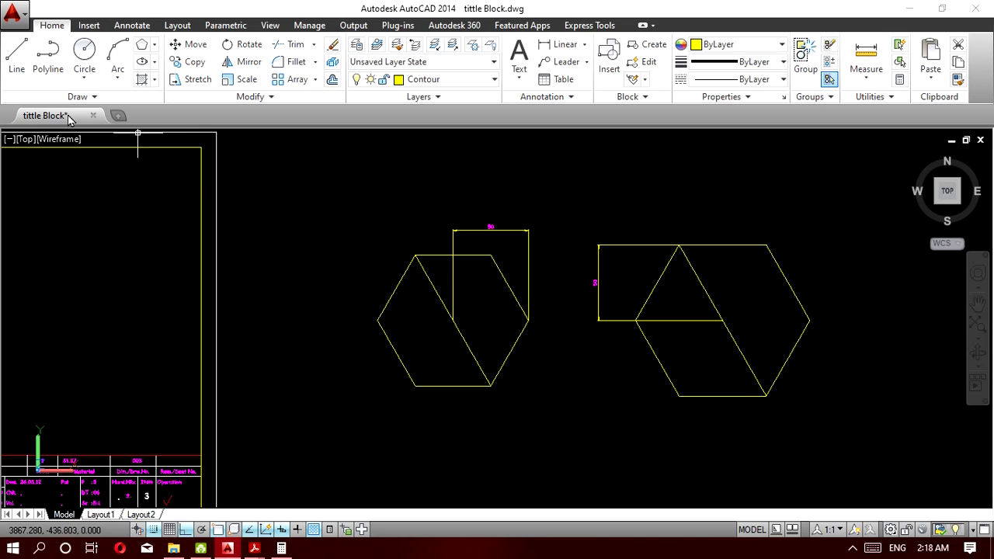
left_click(13, 19)
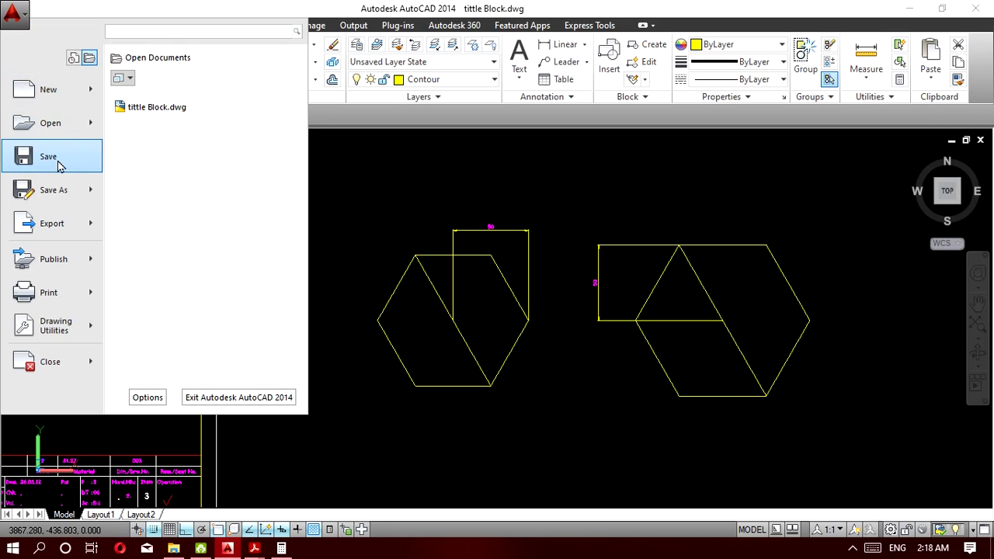
left_click(73, 58)
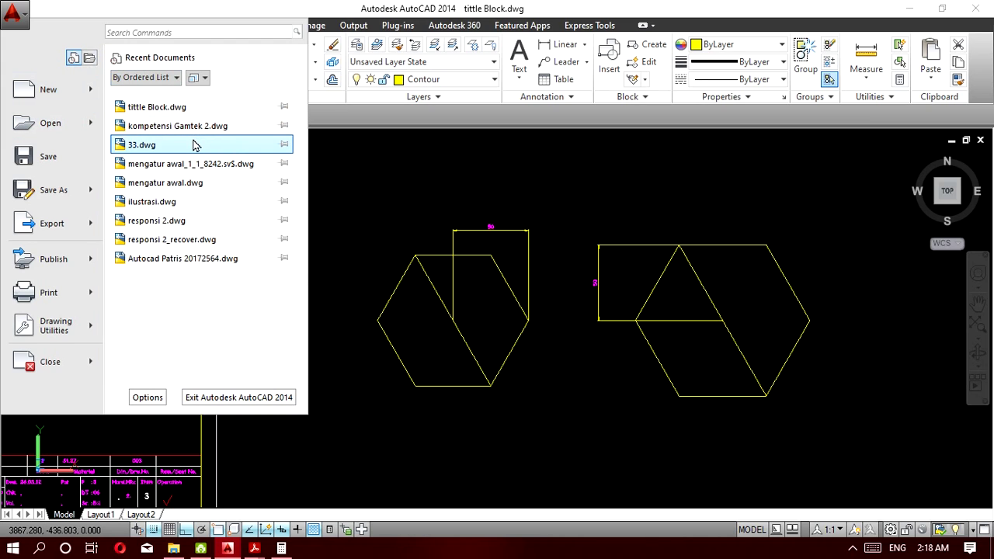
mouse_move(196, 145)
left_click(142, 144)
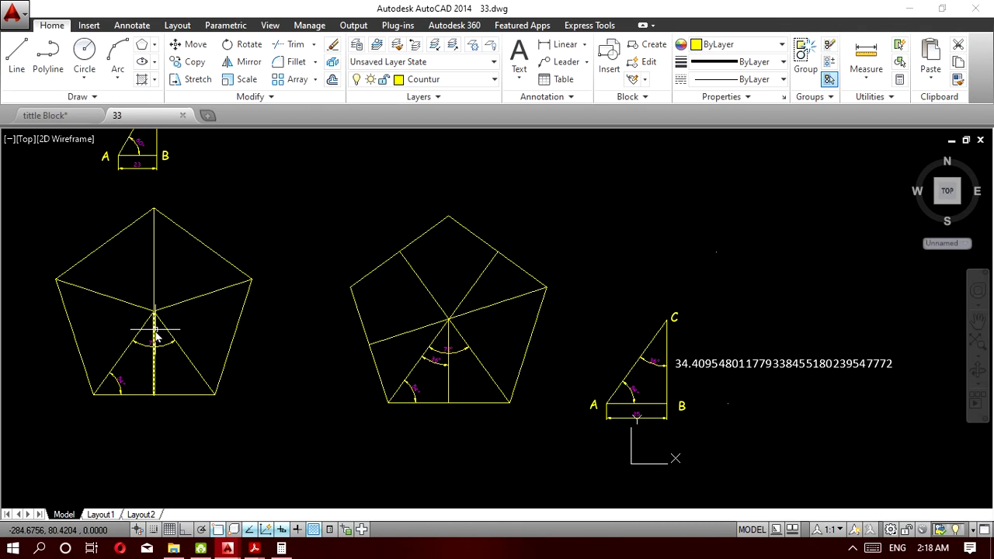
Draw a line across the right-hand pentagon from its left vertex through the centre to the midpoint of the lower-right side.
scroll(156, 332, "up", 2)
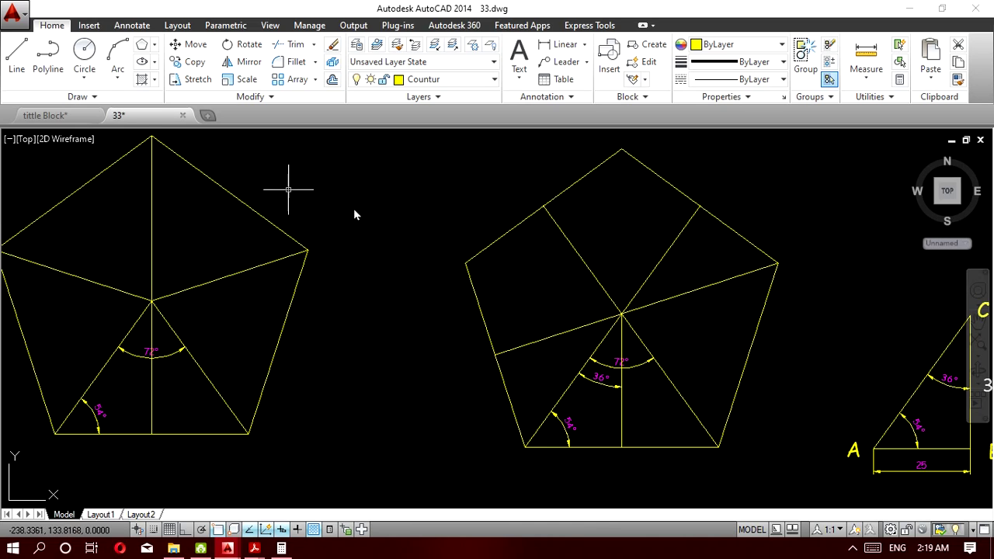
left_click(24, 59)
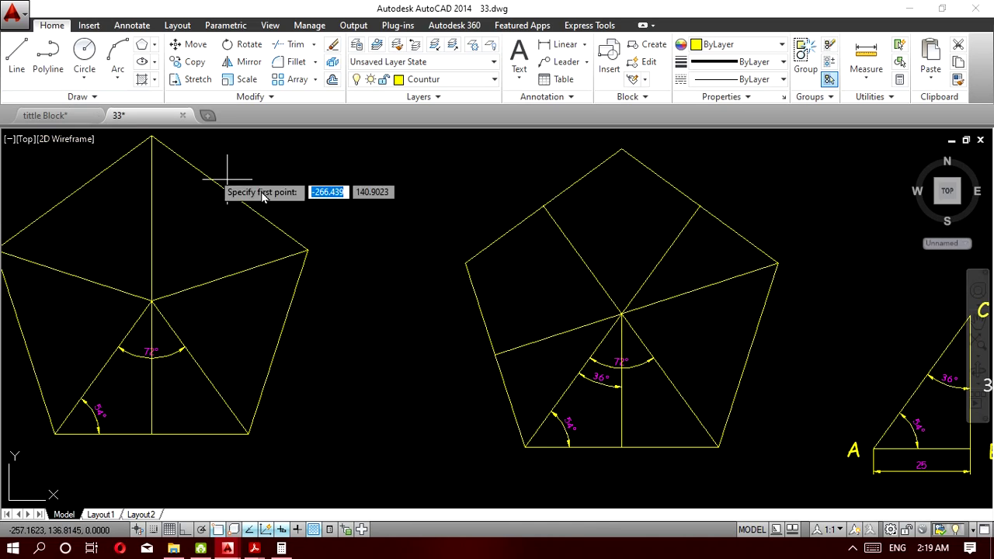
left_click(466, 263)
left_click(750, 355)
key("Escape")
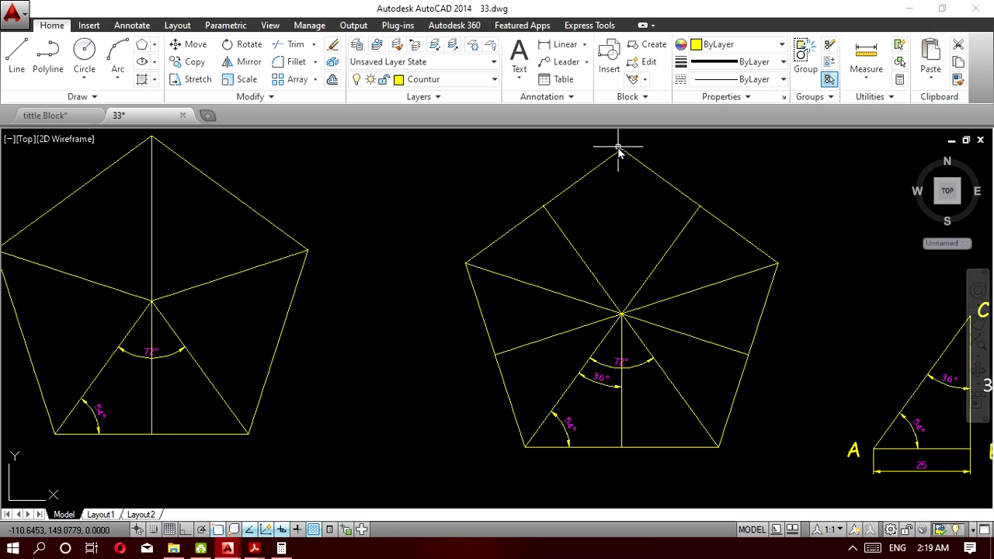
Draw a vertical line from the right-hand pentagon's top vertex down to its centre.
left_click(17, 55)
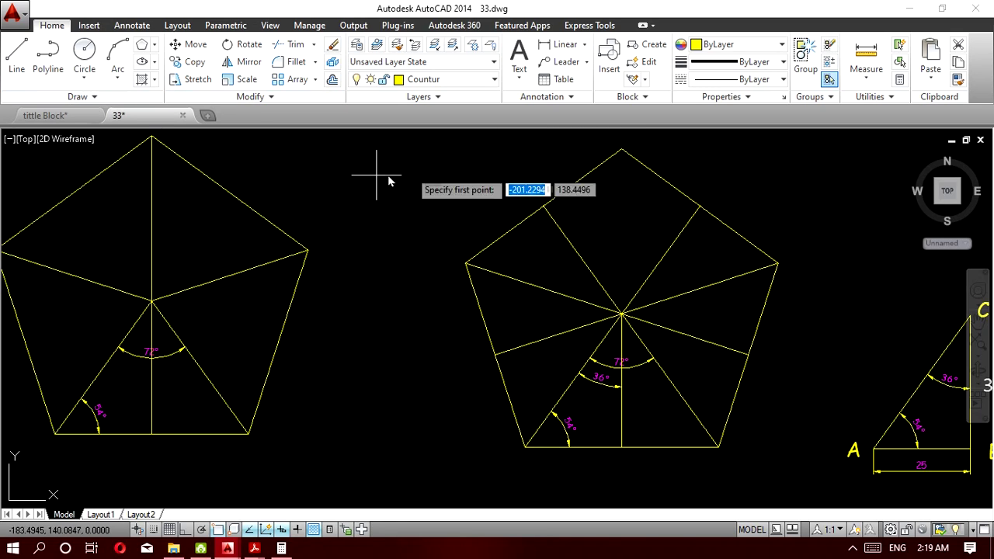
left_click(625, 153)
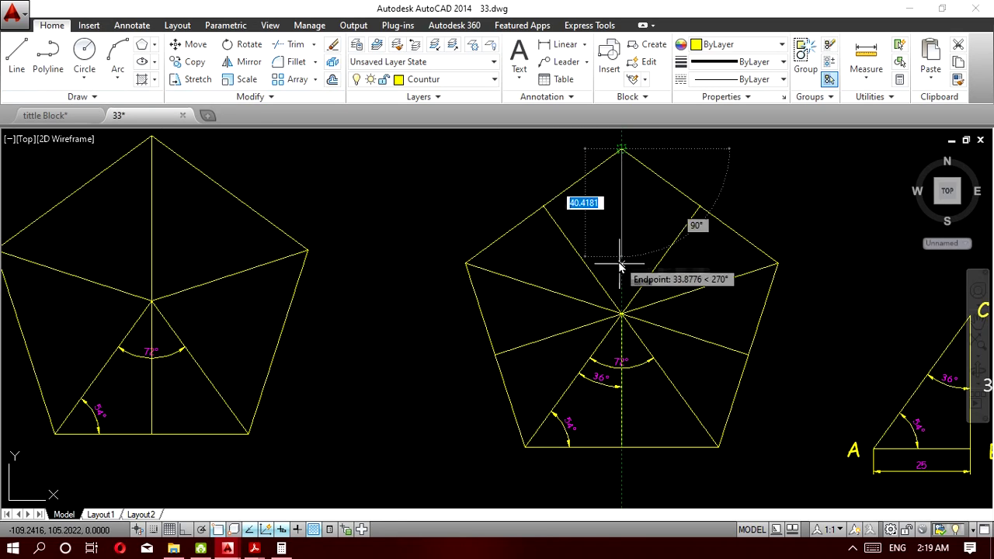
left_click(621, 314)
key("Escape")
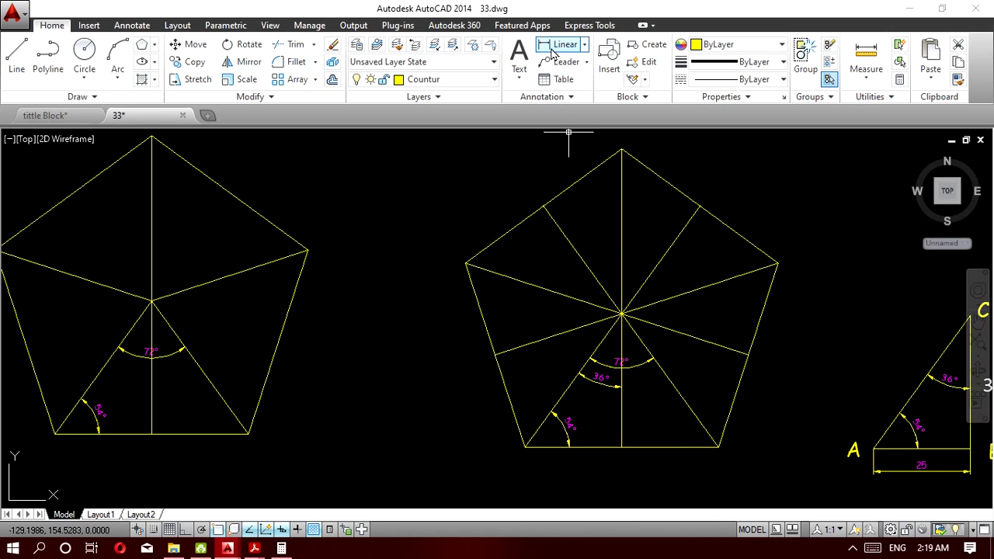
left_click(292, 45)
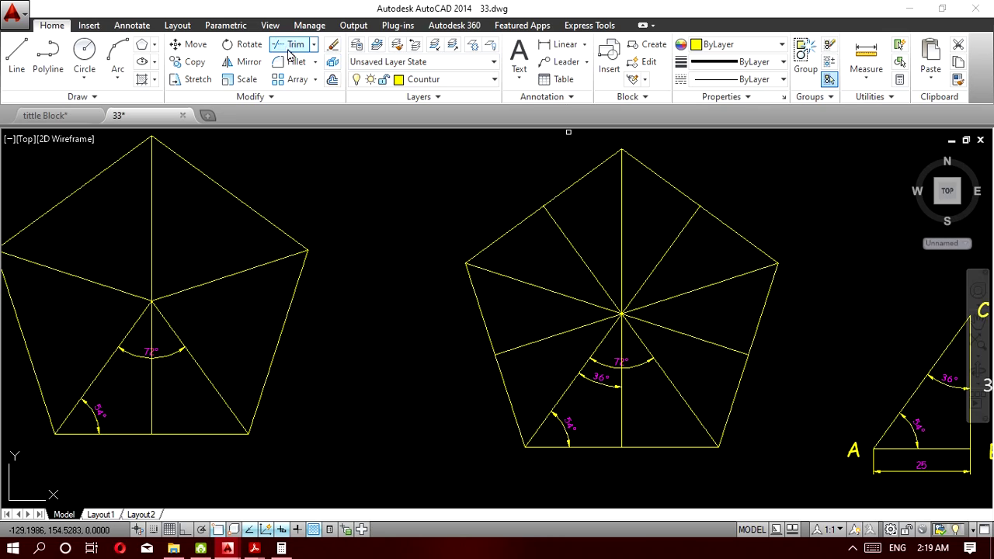
left_click(586, 246)
left_click(542, 246)
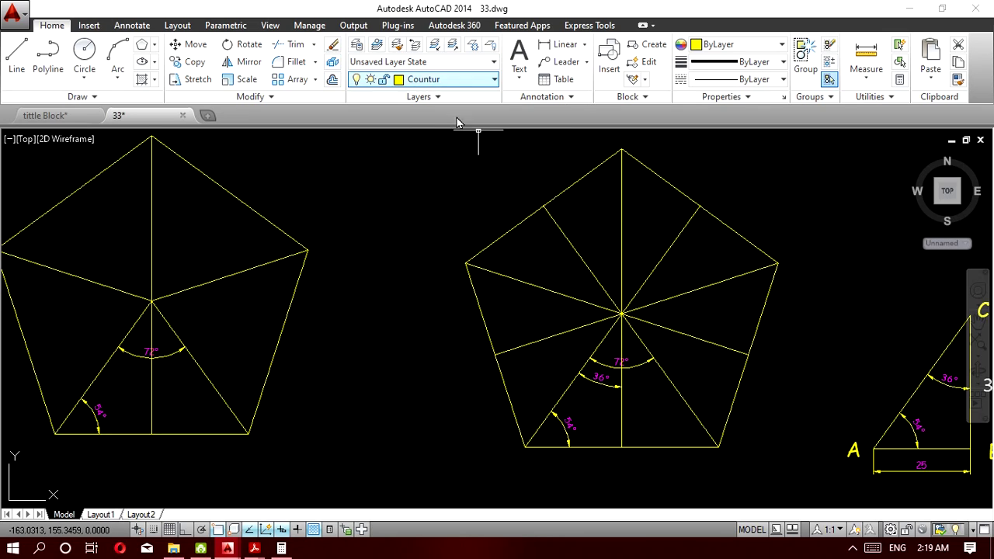
Trim away the four segments joining the right-hand pentagon's centre to the midpoints of its upper and lower slanted sides.
left_click(294, 45)
key("Return")
left_click(599, 245)
left_click(548, 245)
left_click(589, 247)
left_click(544, 228)
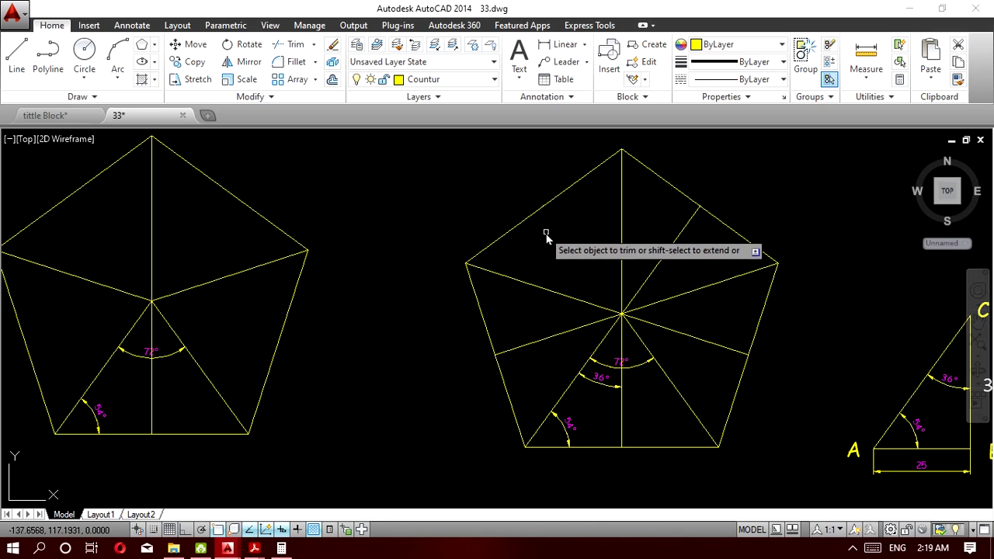
left_click(671, 245)
left_click(699, 339)
left_click(591, 337)
left_click(541, 323)
Remove the vertical line between the right-hand pentagon's centre and its base.
left_click(618, 420)
left_click(615, 419)
left_click(626, 417)
left_click(626, 418)
key("Escape")
left_click(623, 418)
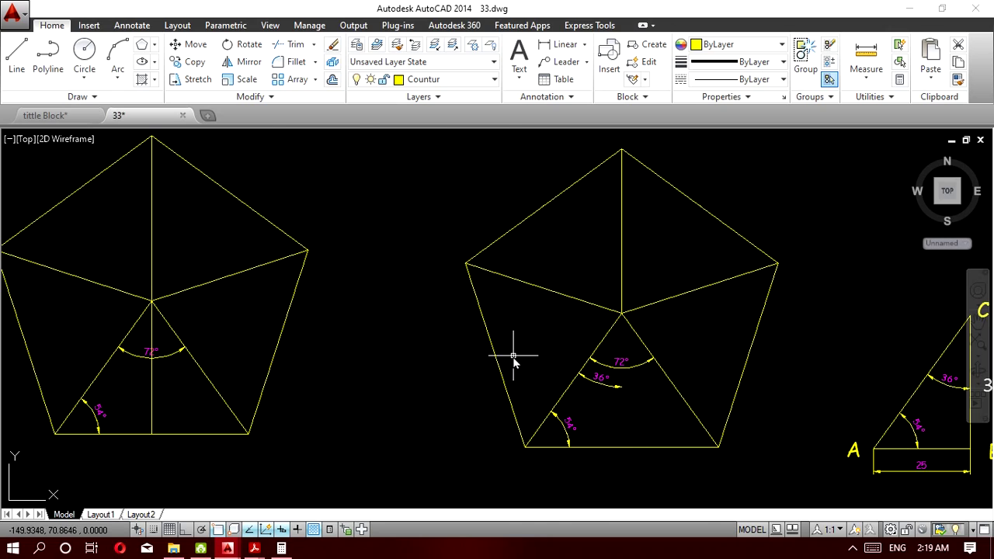
Undo the removal of the right-hand pentagon's vertical line between centre and base.
scroll(515, 355, "down", 3)
scroll(287, 377, "up", 3)
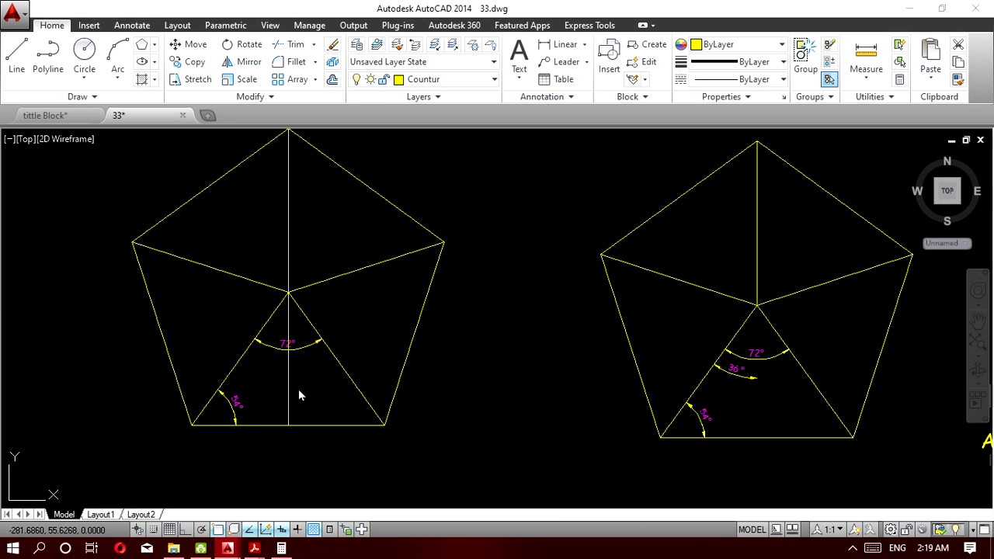
left_click(298, 387)
left_click(305, 394)
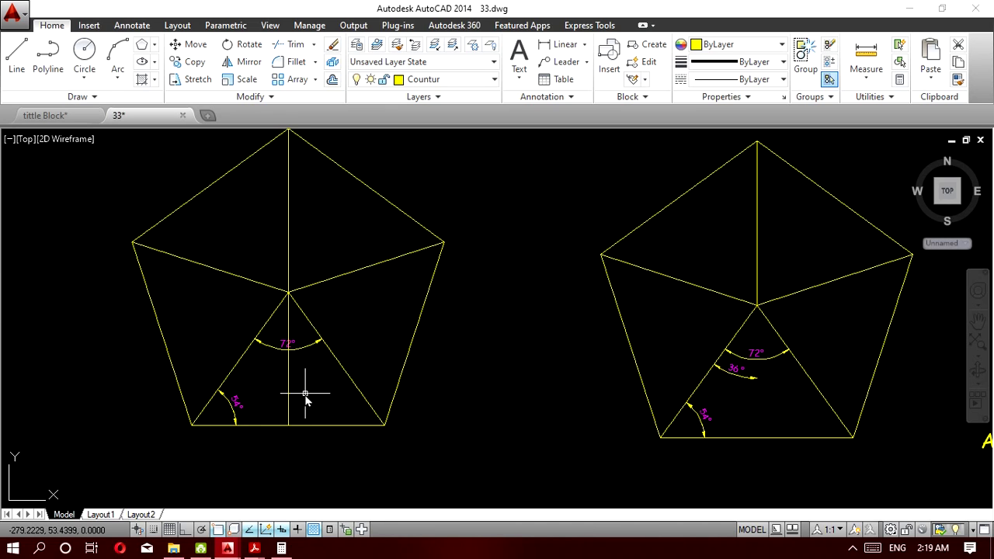
key("ctrl+z")
Delete the vertical line between the left-hand pentagon's centre and its base.
scroll(292, 383, "down", 3)
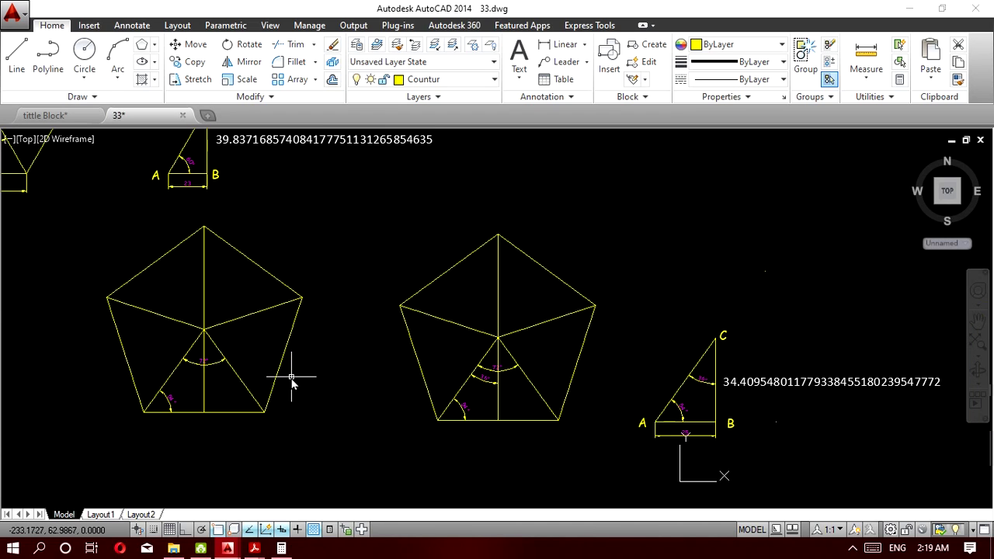
scroll(218, 392, "up", 5)
left_click(193, 385)
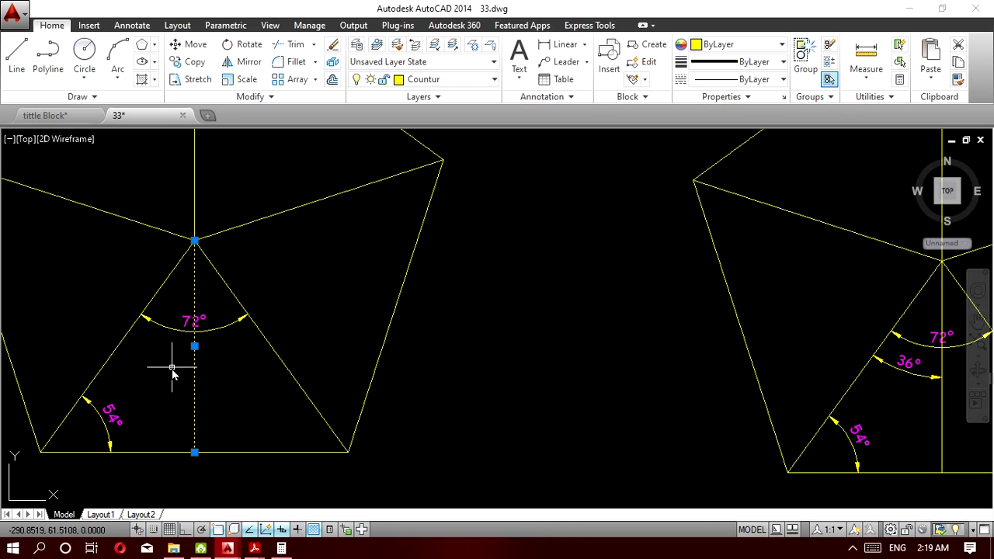
Delete the two long decimal number texts beside the hexagon's and the pentagon's ABC triangles.
scroll(209, 384, "down", 8)
middle_click_drag(89, 328, 233, 354)
left_click(400, 339)
left_click(378, 289)
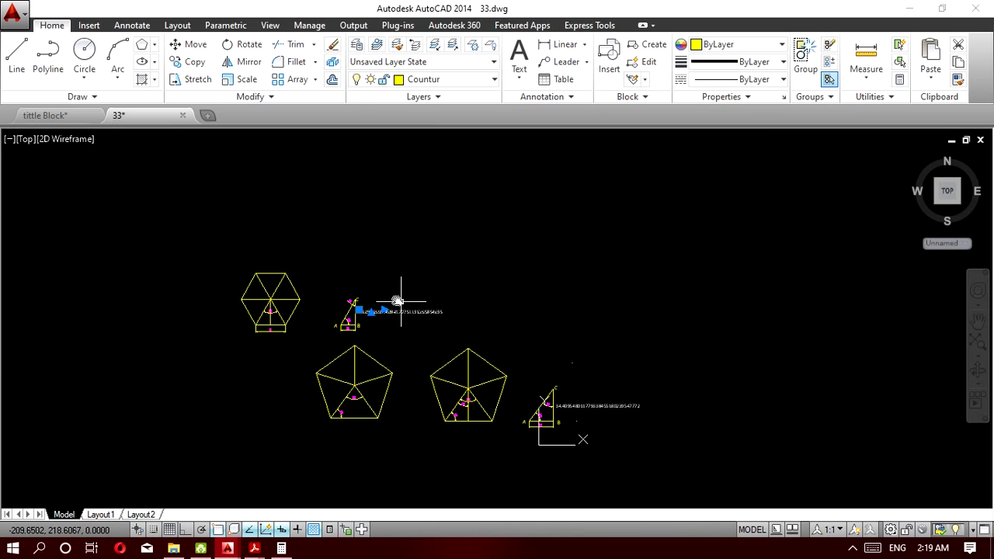
key("Delete")
left_click(619, 414)
left_click(602, 393)
key("Delete")
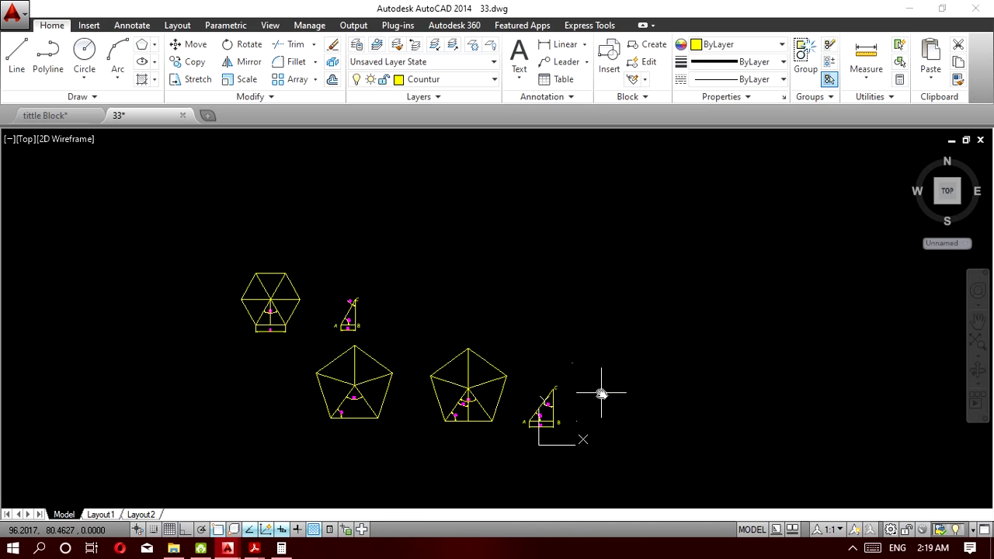
Delete the vertical line between the hexagon's centre and its bottom side.
scroll(266, 305, "up", 8)
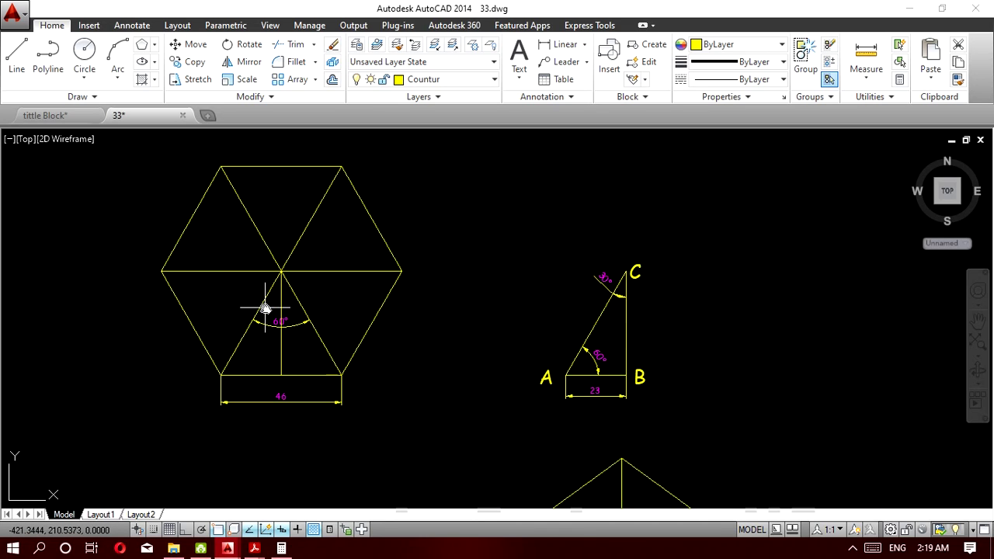
scroll(280, 327, "down", 4)
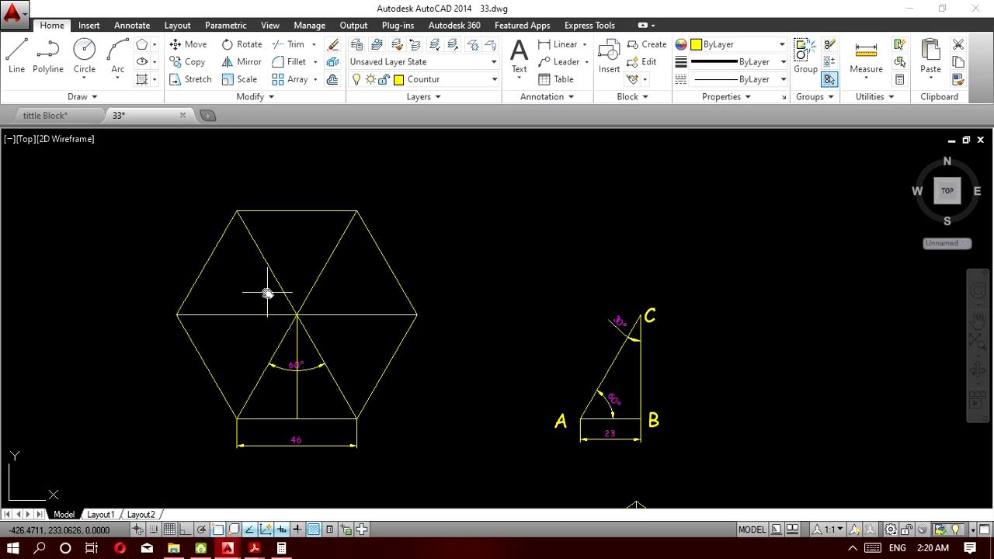
scroll(267, 293, "up", 2)
scroll(267, 293, "down", 2)
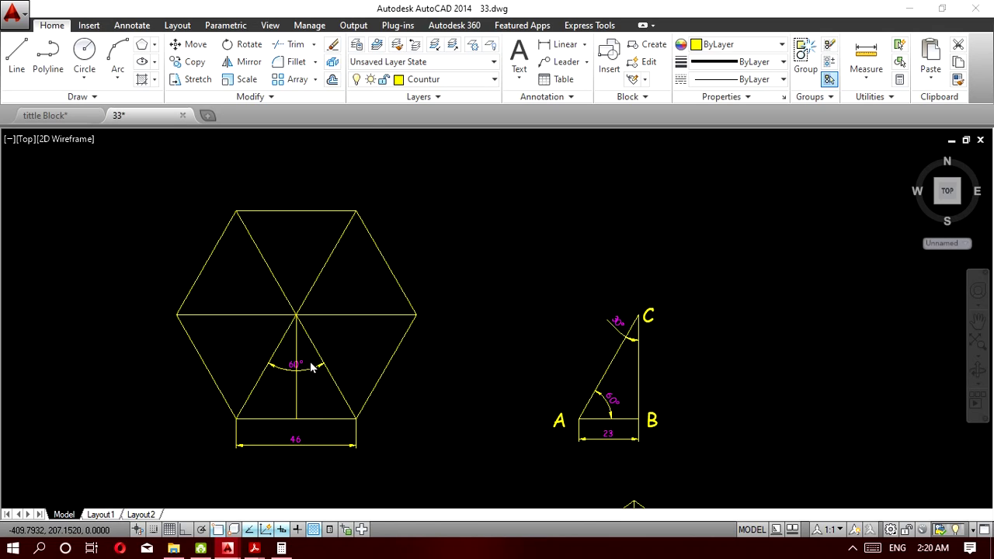
scroll(311, 364, "up", 2)
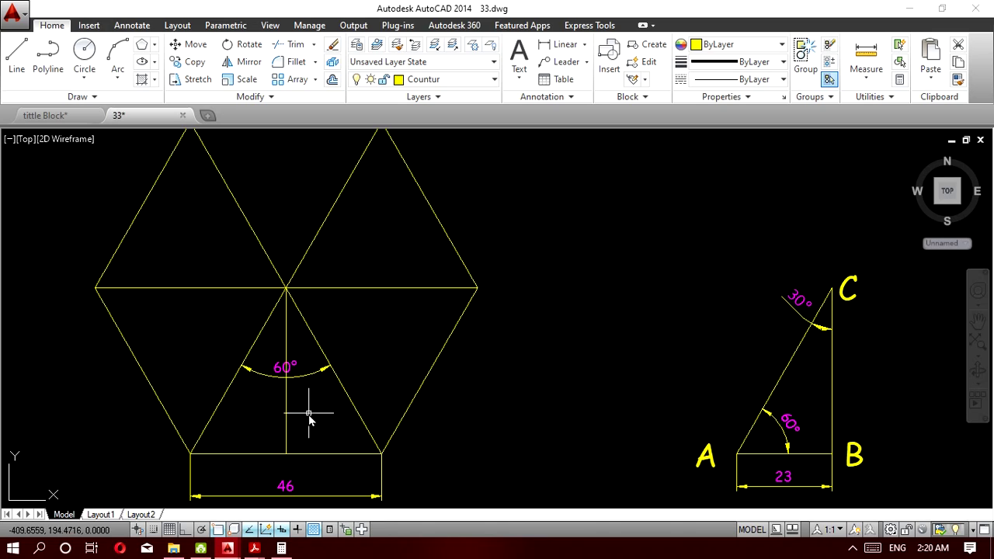
scroll(381, 462, "down", 2)
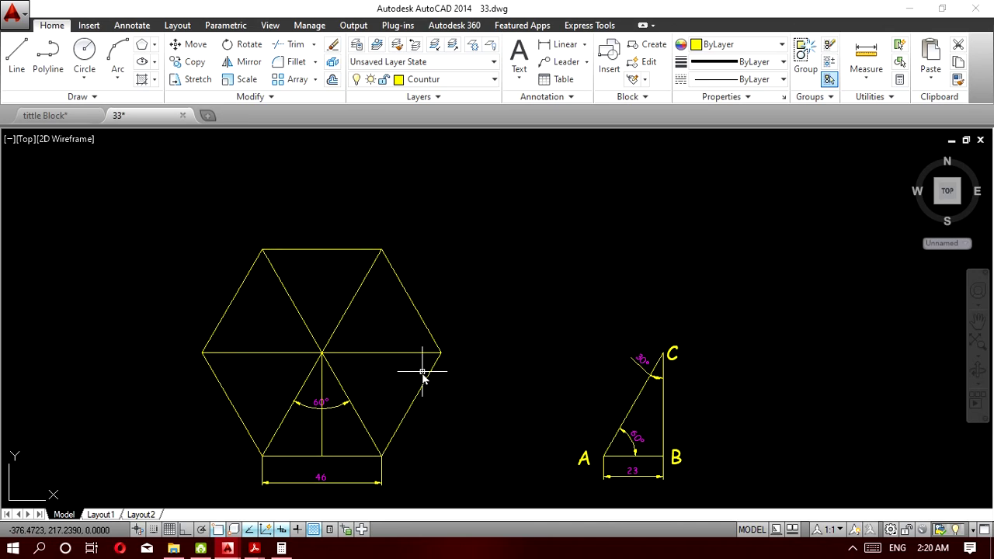
left_click(340, 437)
left_click(314, 435)
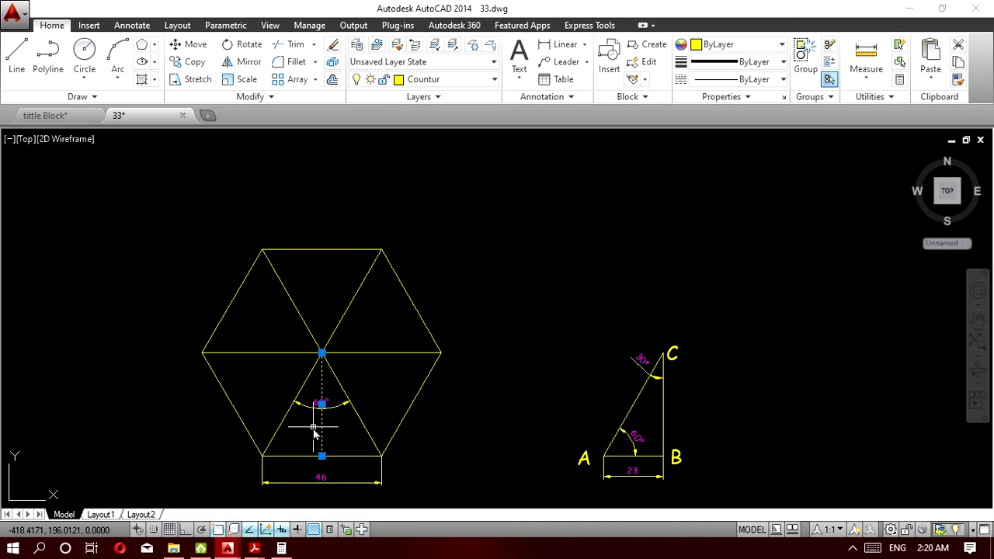
Draw a vertical line from the hexagon's centre to the midpoint of its bottom side.
scroll(294, 367, "up", 2)
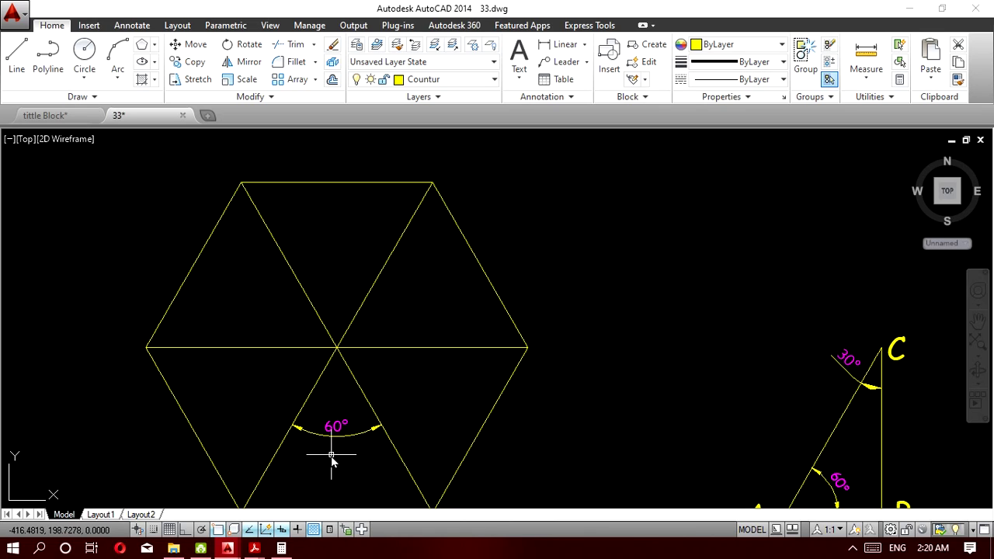
scroll(333, 458, "down", 4)
middle_click_drag(333, 455, 322, 366)
scroll(319, 365, "up", 2)
scroll(319, 365, "up", 2)
left_click(16, 54)
left_click(321, 263)
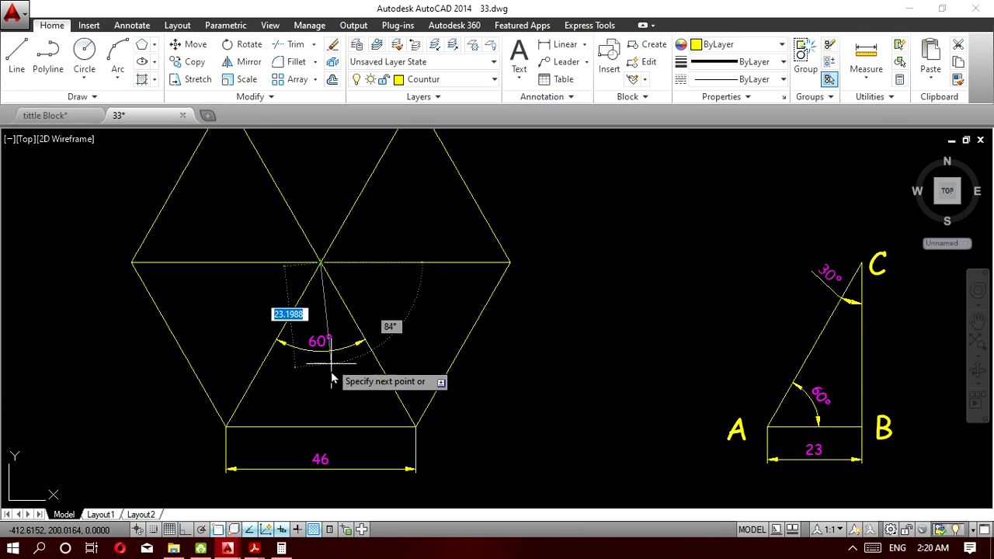
left_click(321, 428)
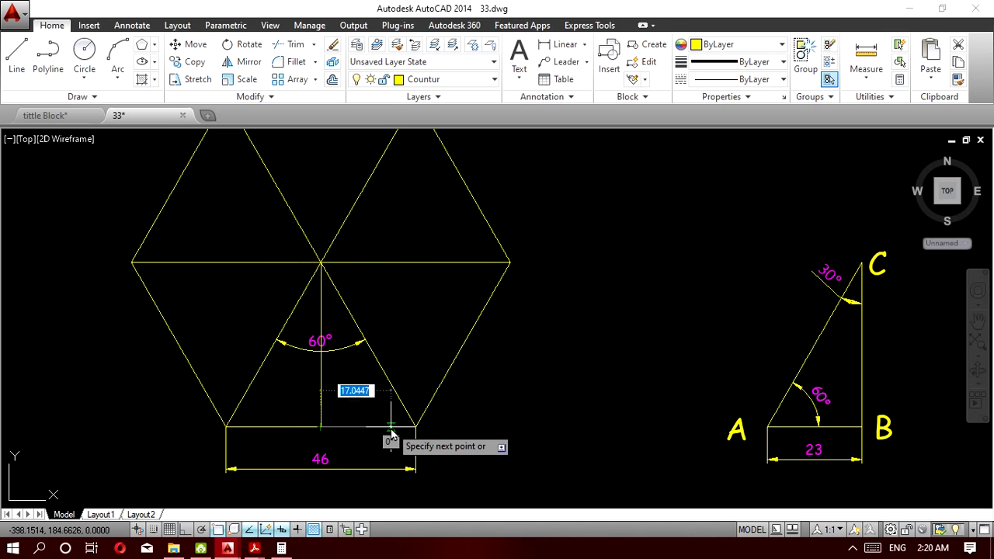
key("Escape")
Add an angular dimension between the hexagon's vertical centre line and its lower-left spoke, placed below the 60° dimension.
scroll(272, 366, "up", 3)
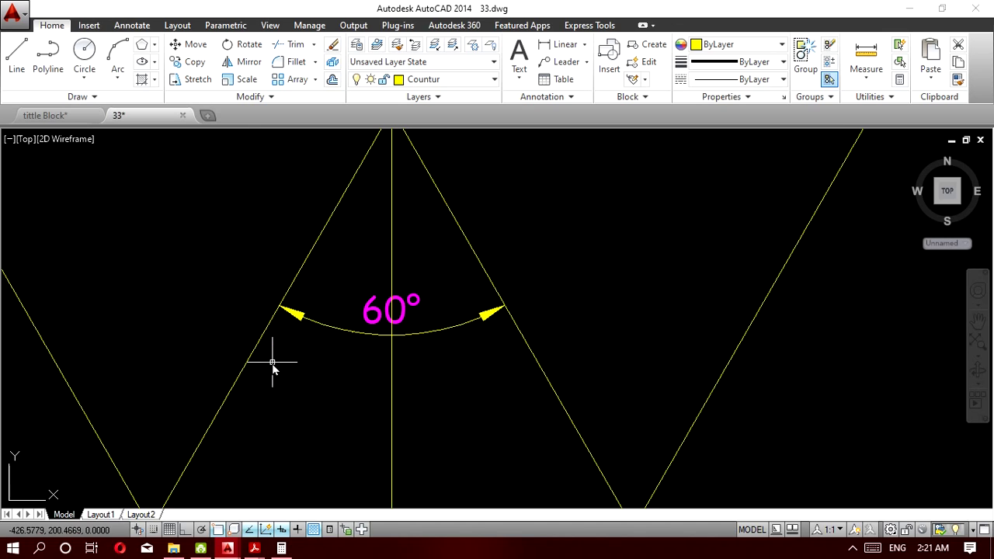
scroll(273, 368, "down", 1)
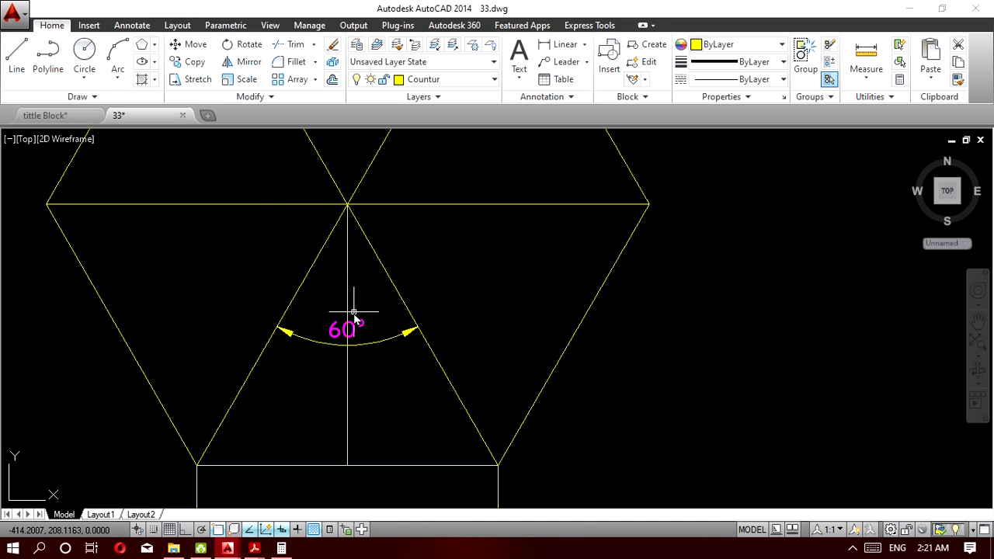
left_click(586, 45)
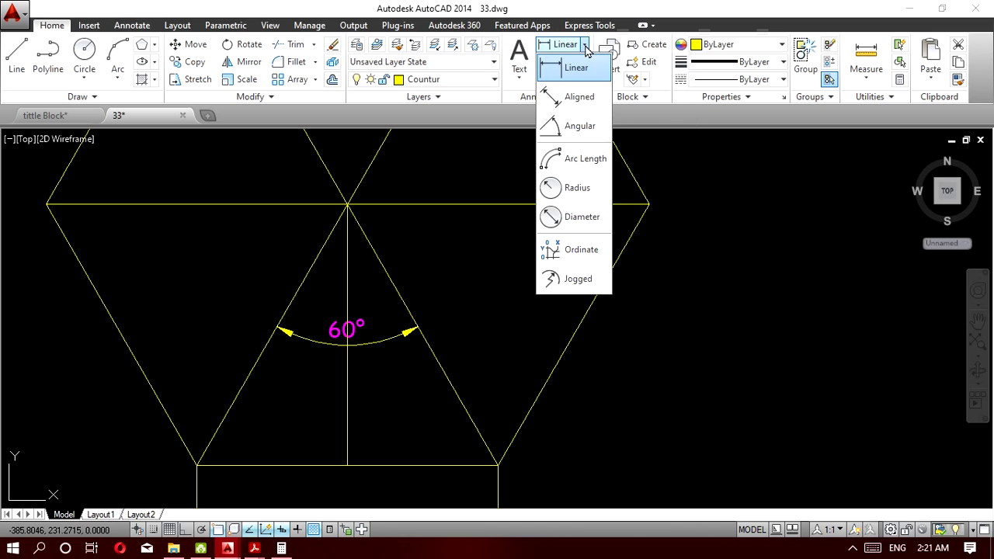
left_click(589, 130)
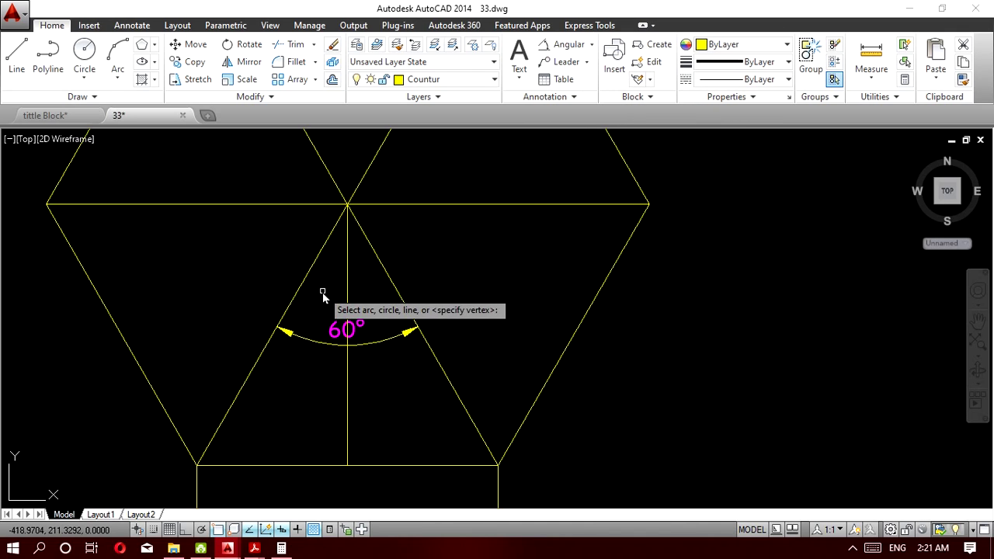
left_click(347, 281)
left_click(309, 270)
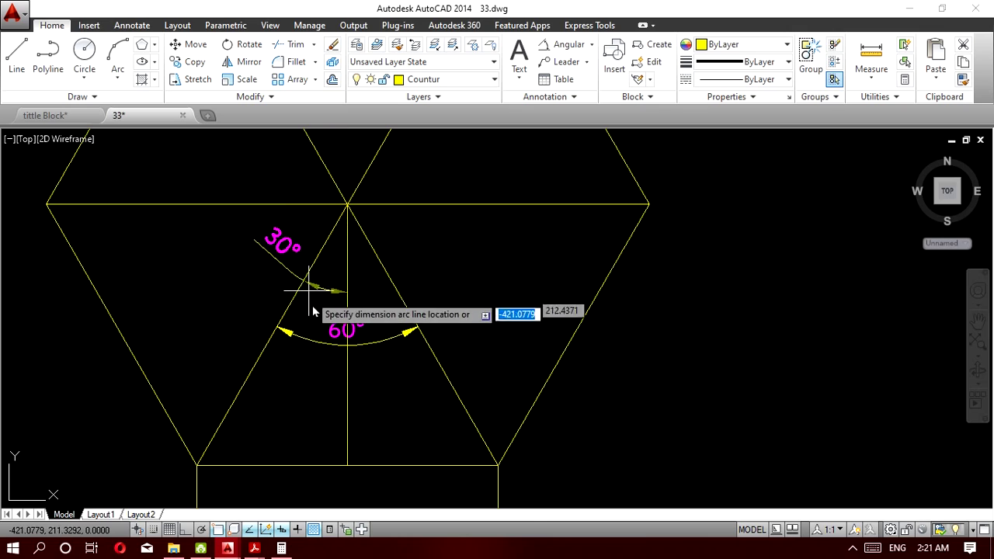
left_click(312, 393)
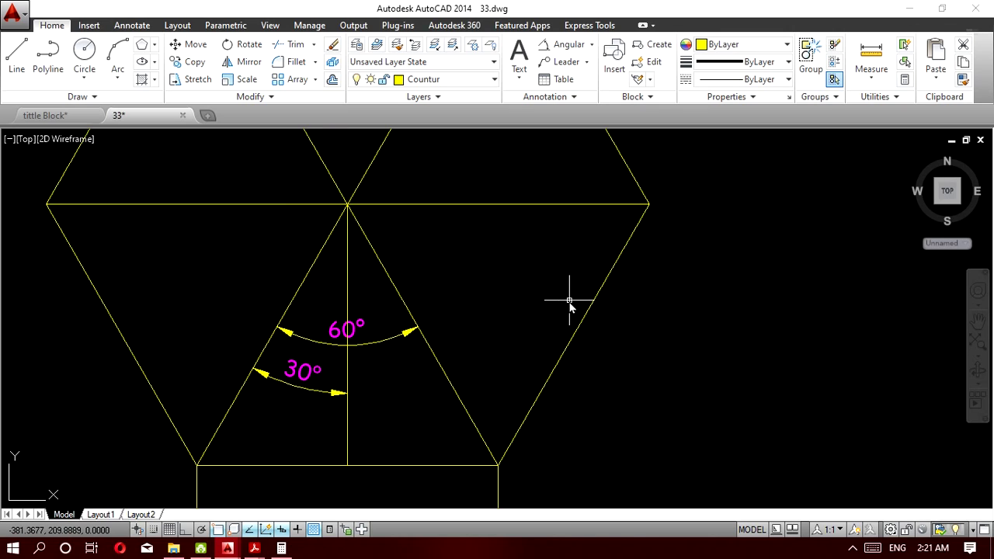
Examine the hexagon beside its ABC triangle and highlight the triangle's vertical side BC.
scroll(570, 301, "down", 2)
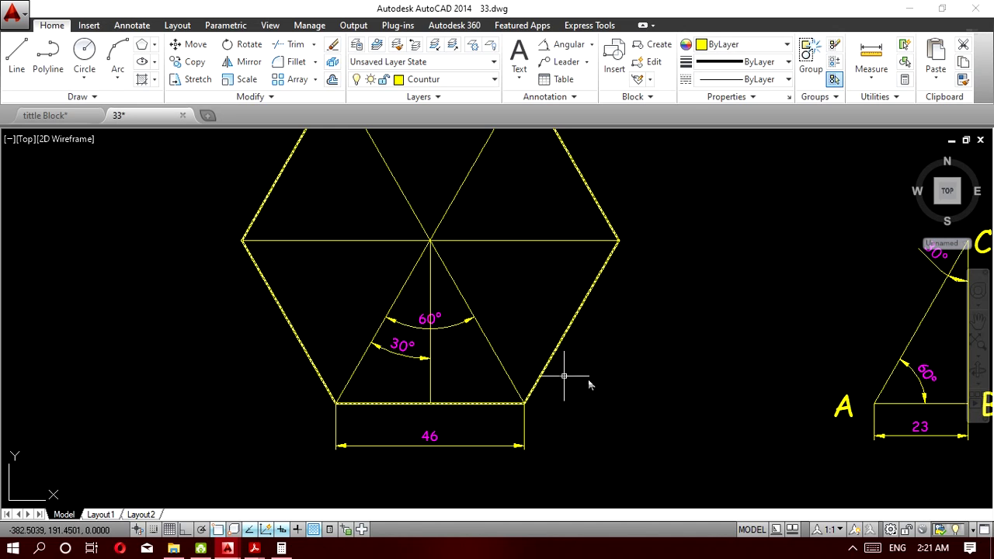
middle_click_drag(722, 401, 463, 396)
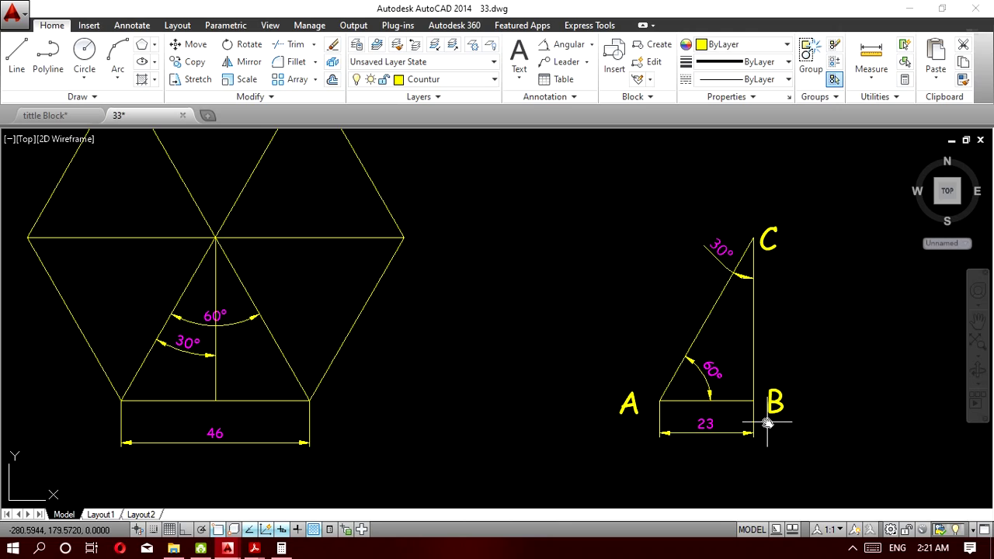
scroll(661, 409, "down", 2)
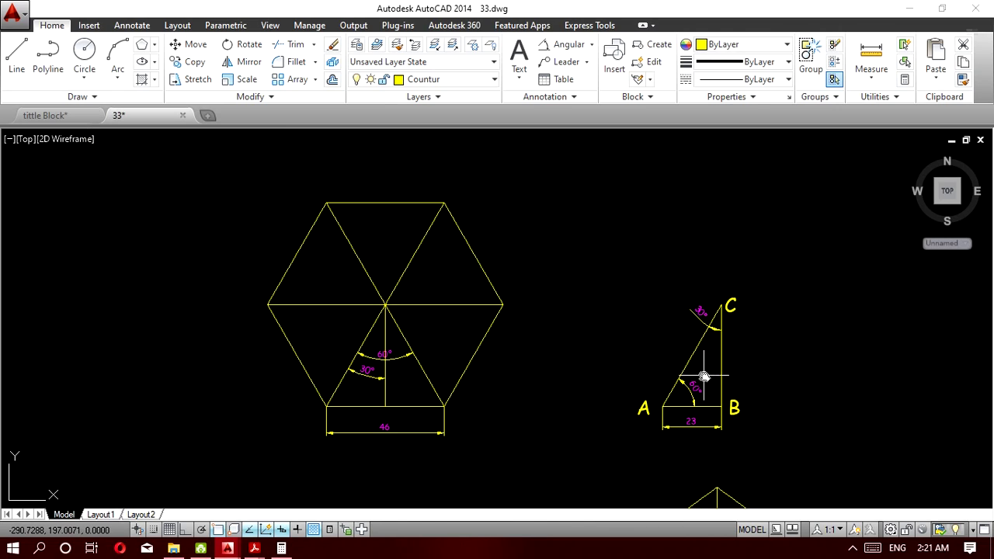
scroll(703, 376, "up", 2)
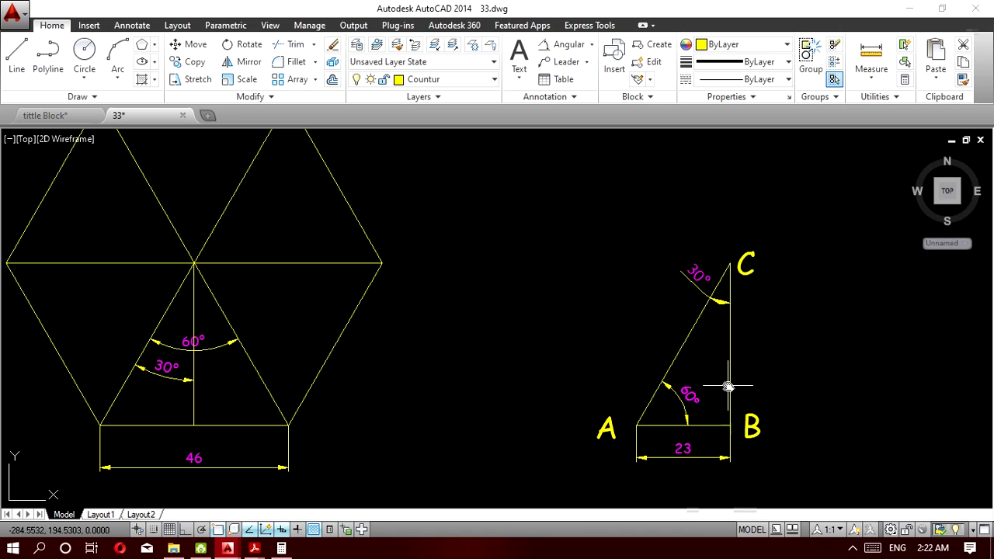
left_click(731, 382)
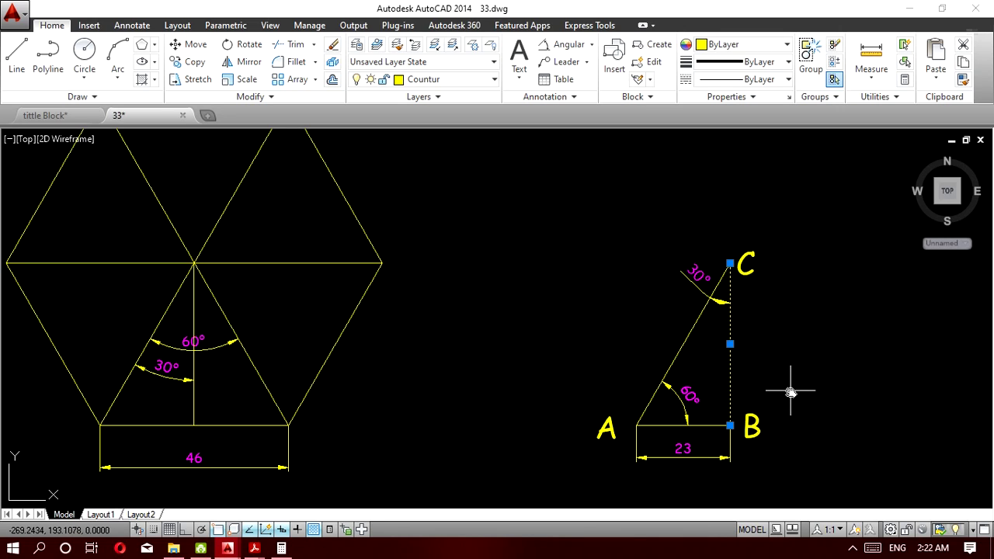
key("Escape")
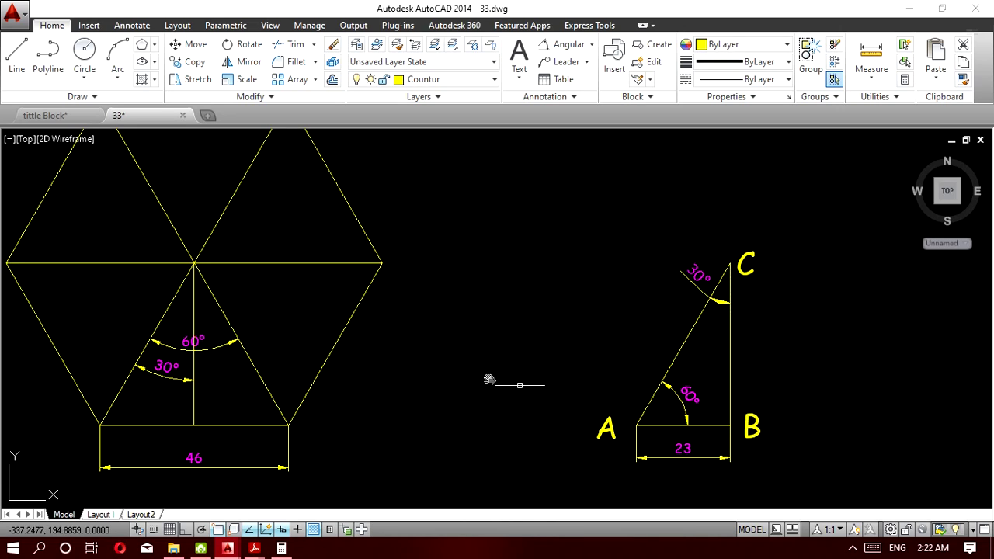
left_click(155, 48)
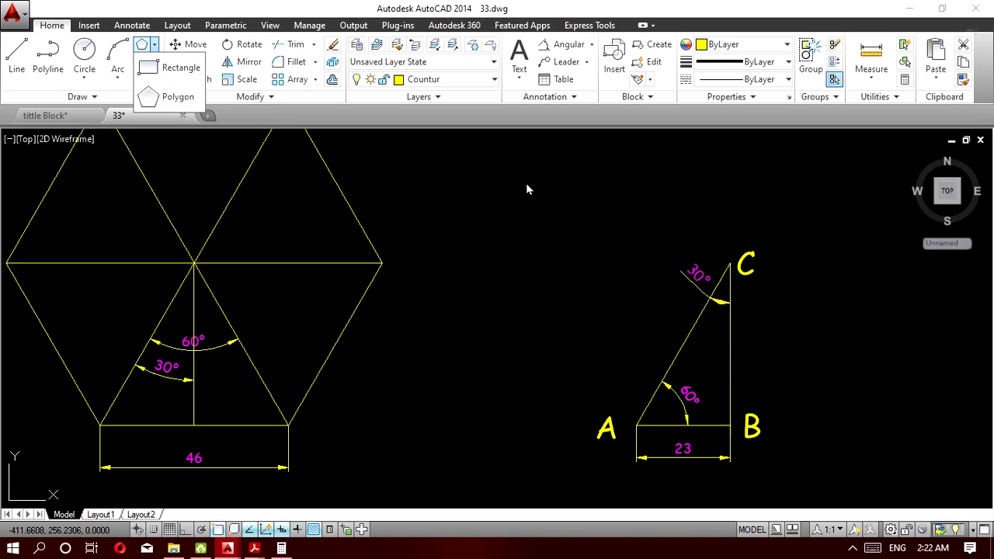
left_click(180, 101)
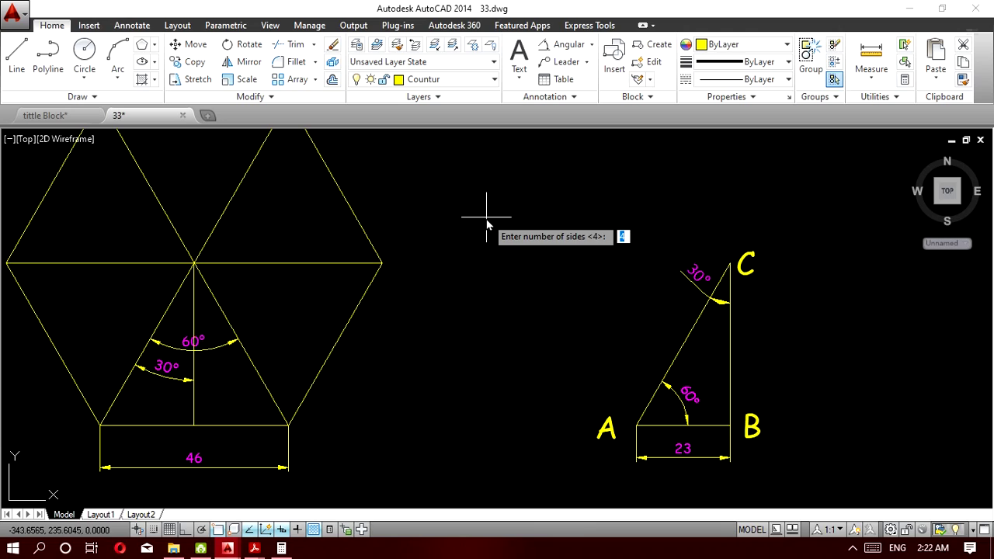
type("6")
key("Return")
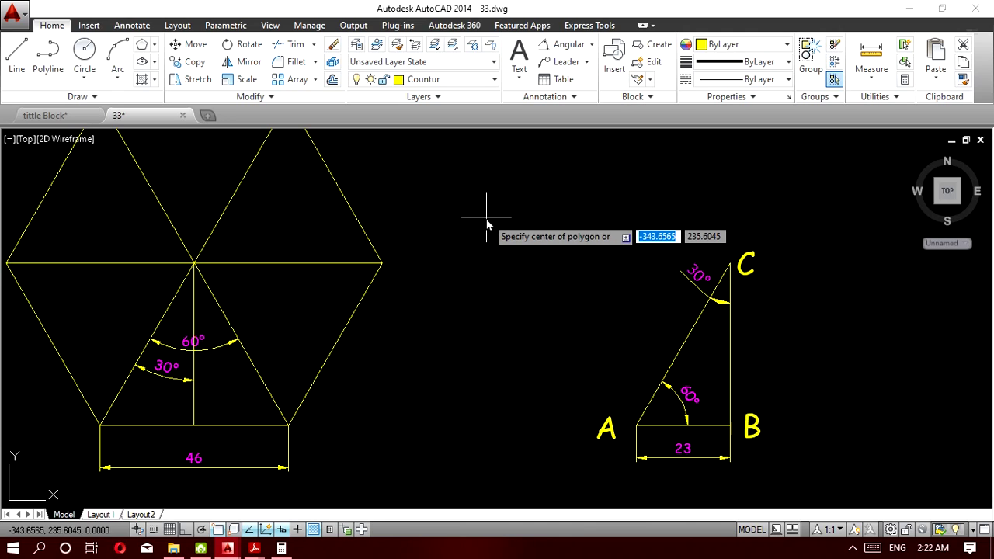
left_click(487, 218)
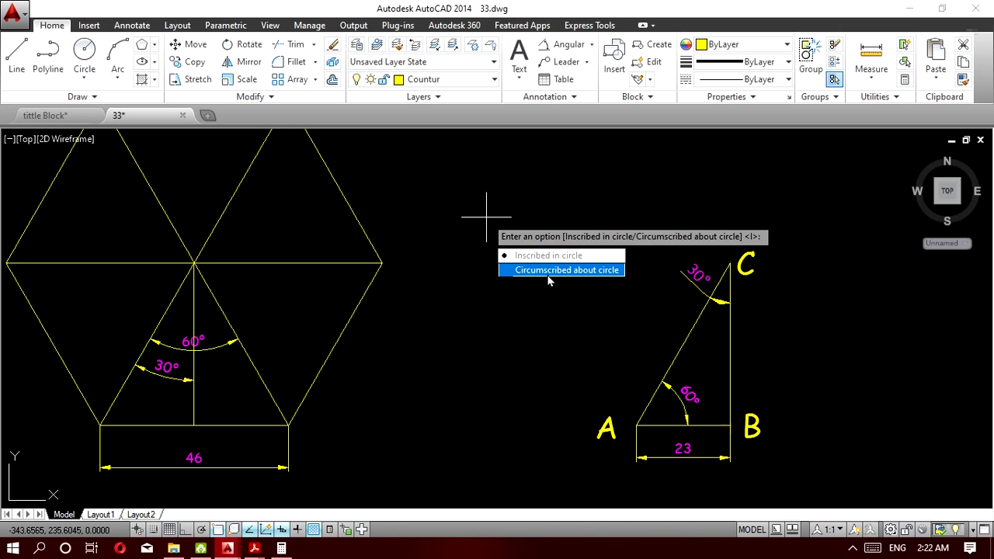
key("Escape")
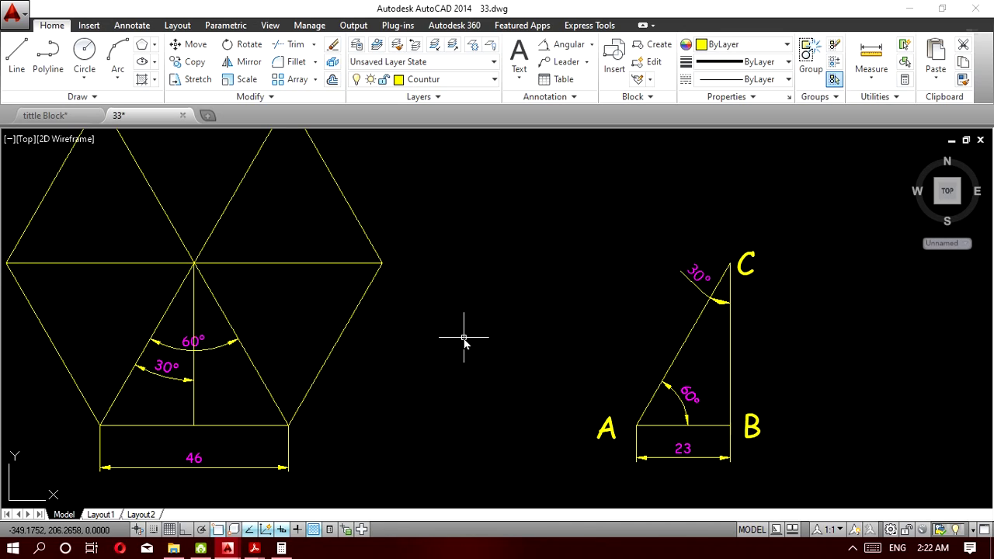
Examine the angles and base dimension of the hexagon's ABC triangle against the angles at the hexagon's centre.
middle_click_drag(661, 396, 422, 366)
scroll(434, 367, "up", 2)
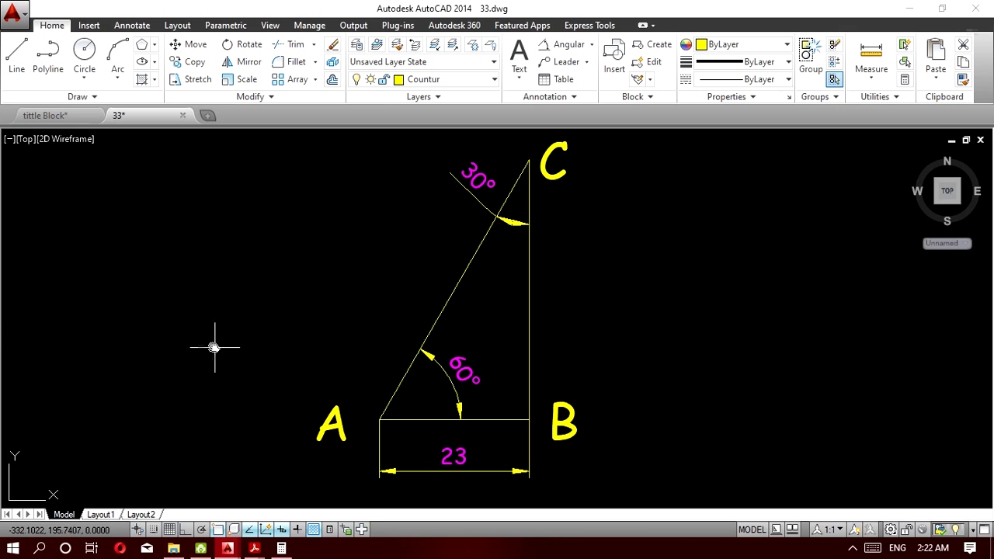
scroll(215, 344, "down", 3)
scroll(98, 359, "down", 3)
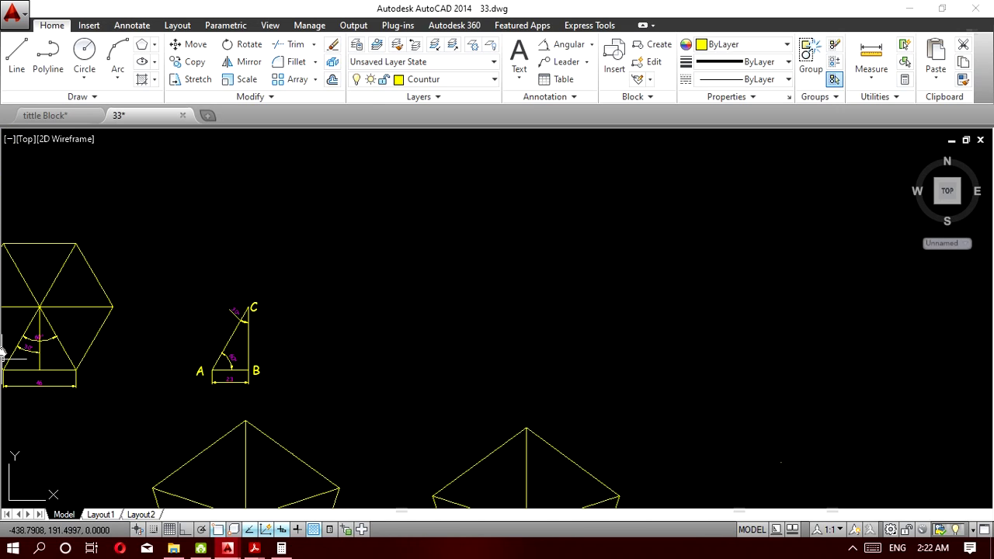
scroll(27, 330, "up", 8)
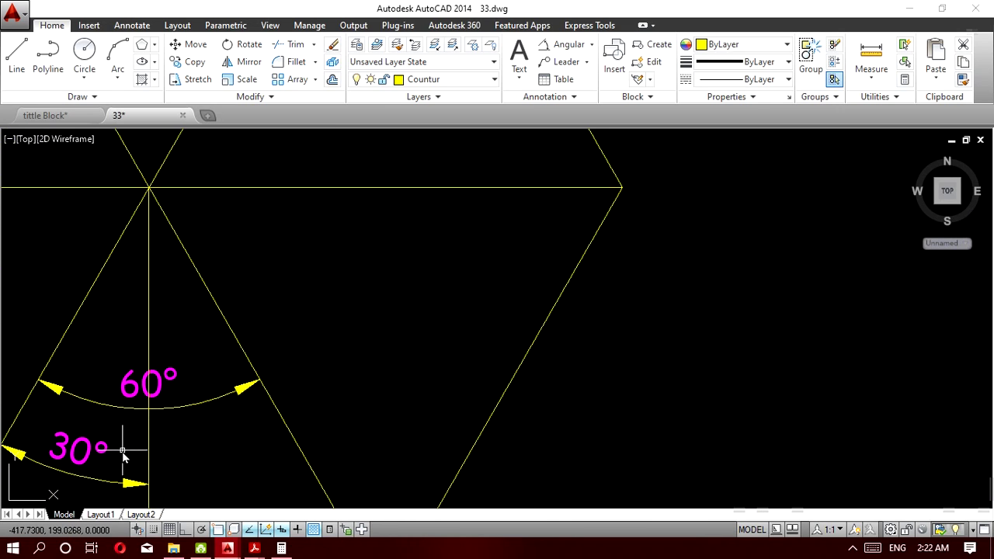
scroll(124, 455, "down", 5)
scroll(432, 484, "up", 4)
middle_click_drag(432, 484, 399, 451)
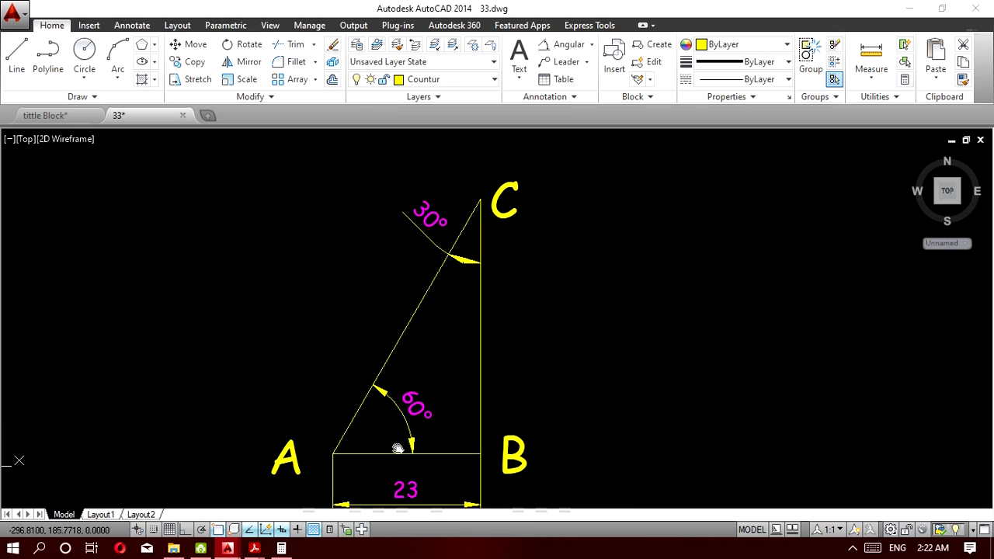
scroll(404, 435, "up", 2)
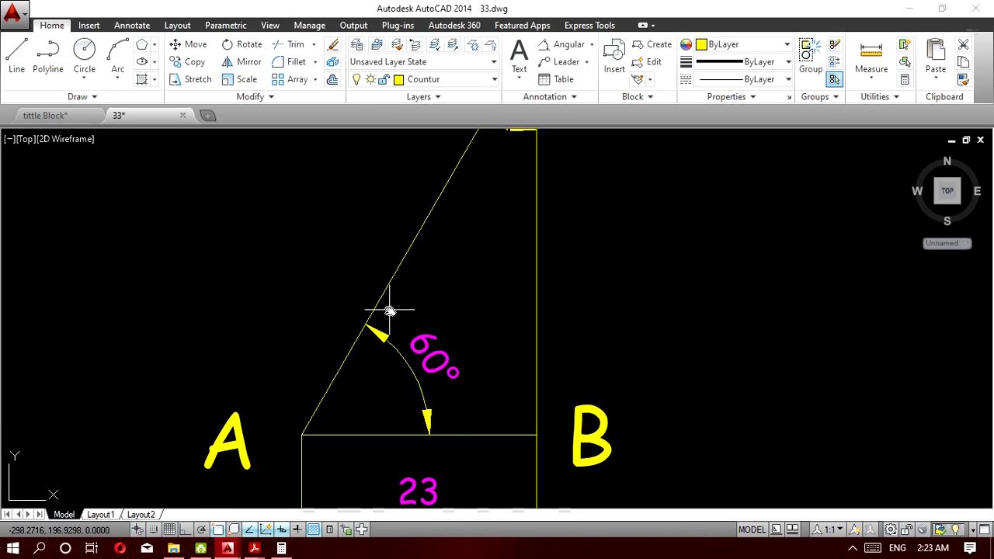
scroll(439, 355, "down", 2)
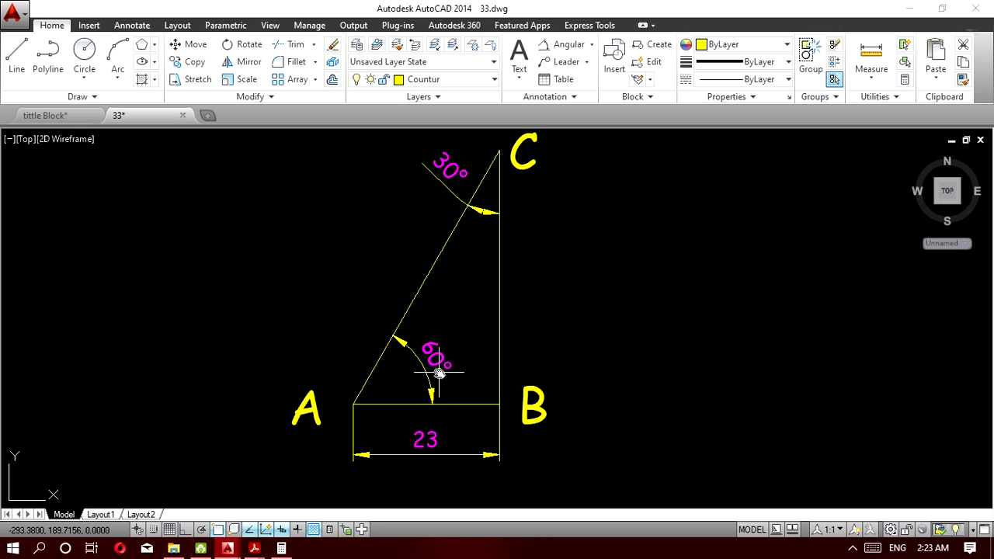
left_click(437, 389)
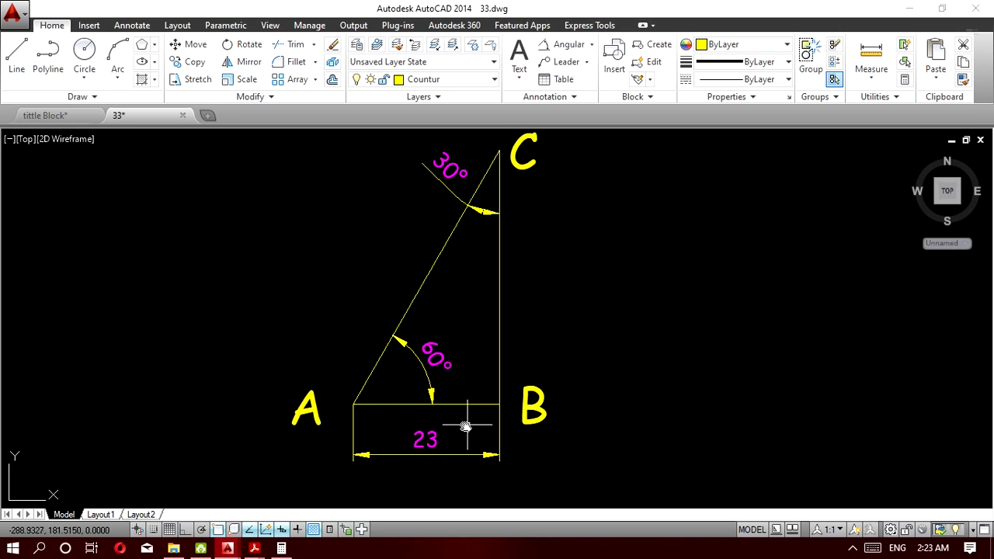
key("Escape")
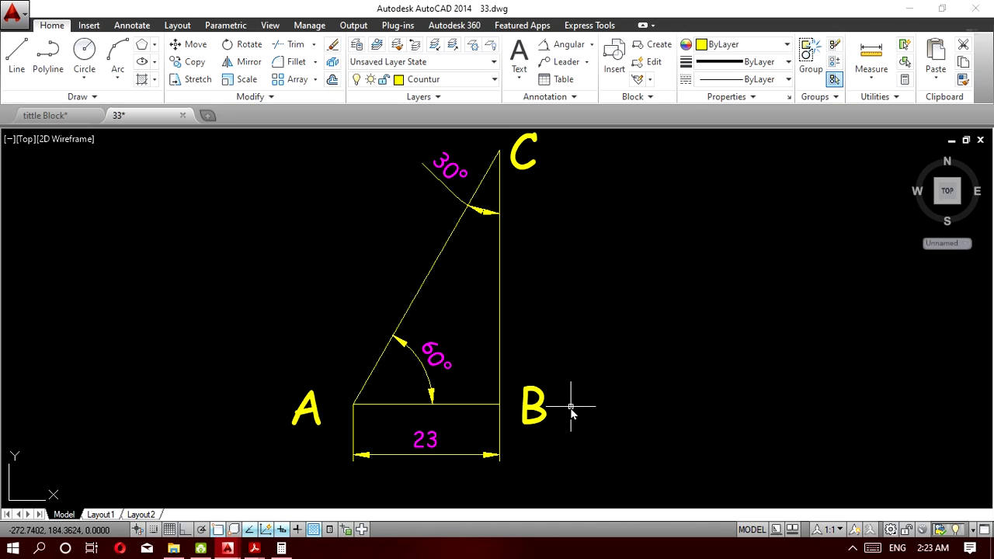
middle_click_drag(456, 355, 450, 371)
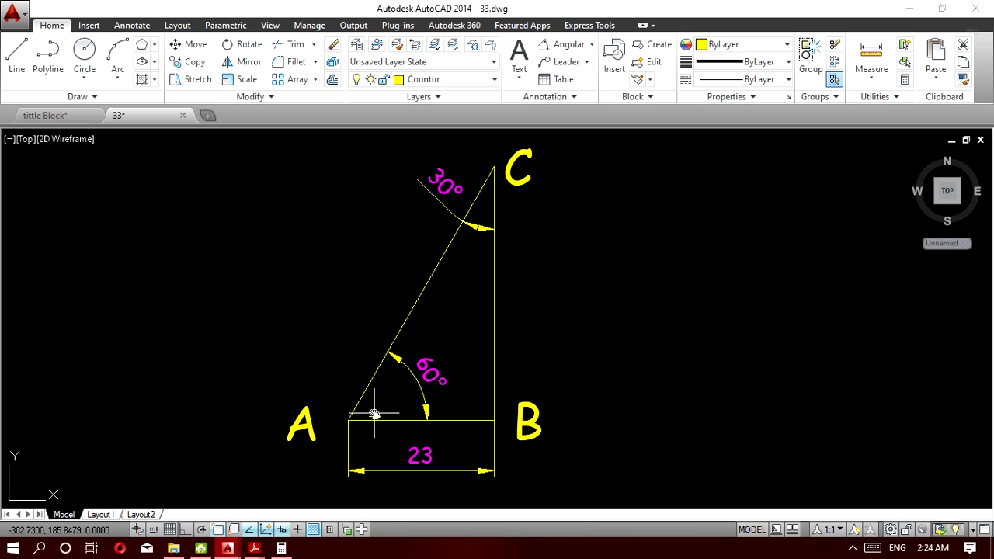
Highlight the side pairs of triangle ABC in turn: BC with AC, AB with AC, and BC with AB.
left_click(495, 325)
left_click(422, 292)
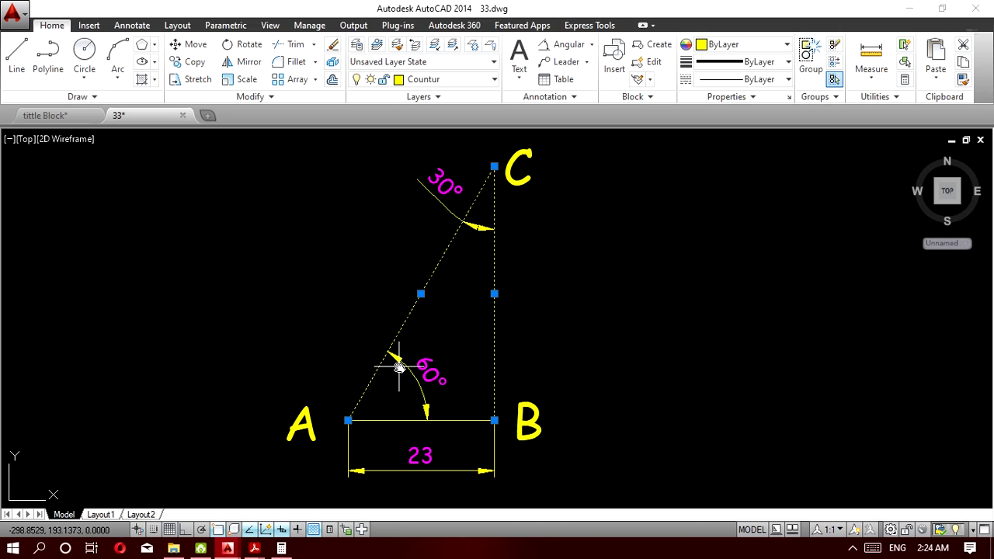
key("Escape")
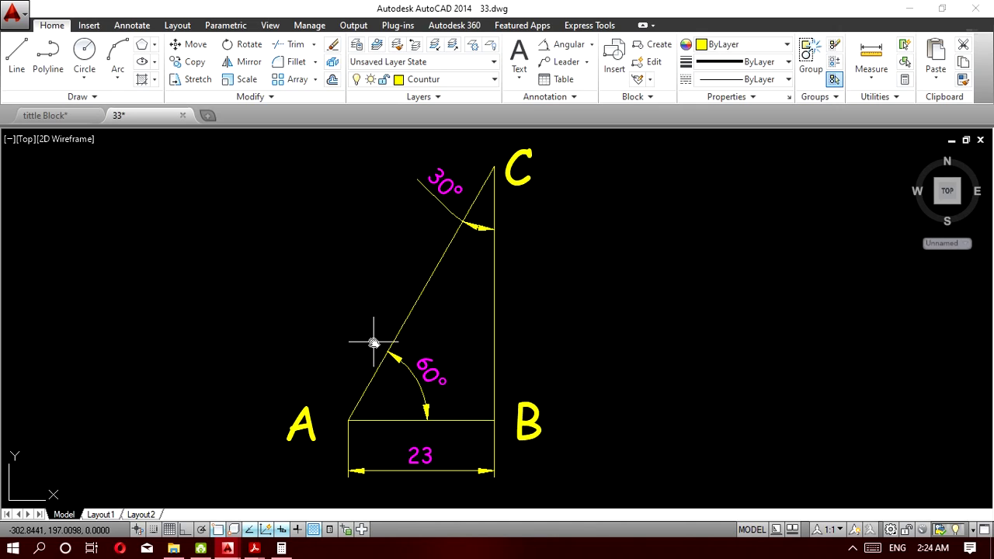
left_click(452, 420)
left_click(423, 289)
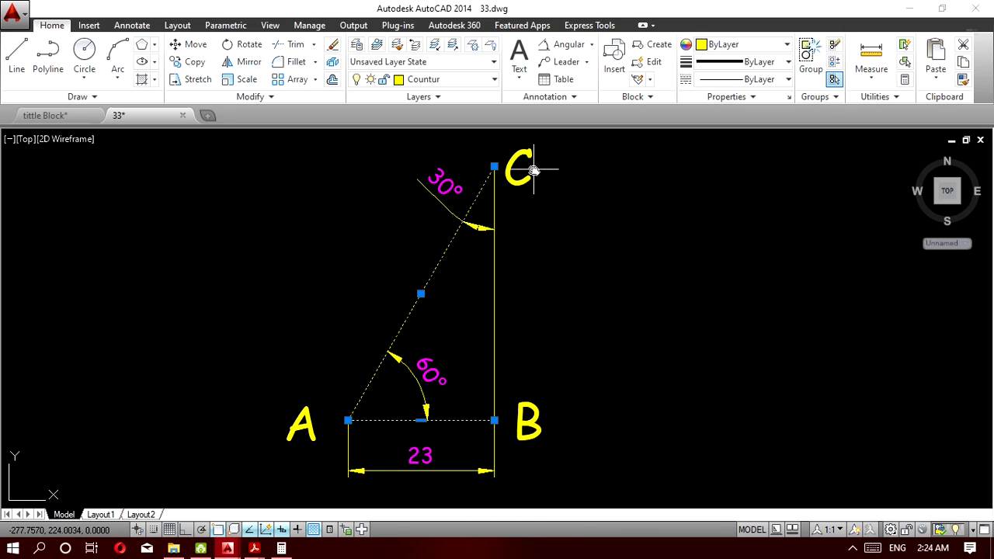
key("Escape")
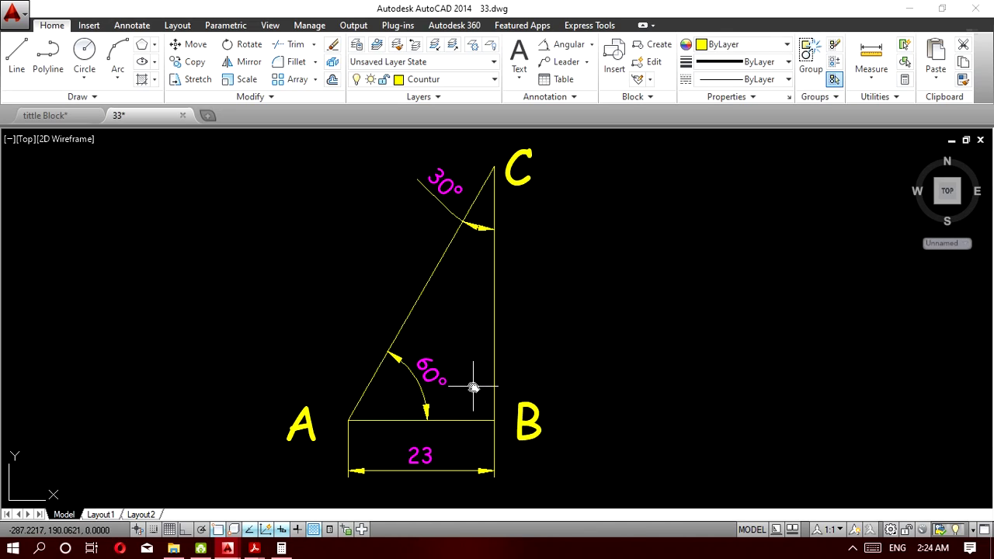
left_click(495, 344)
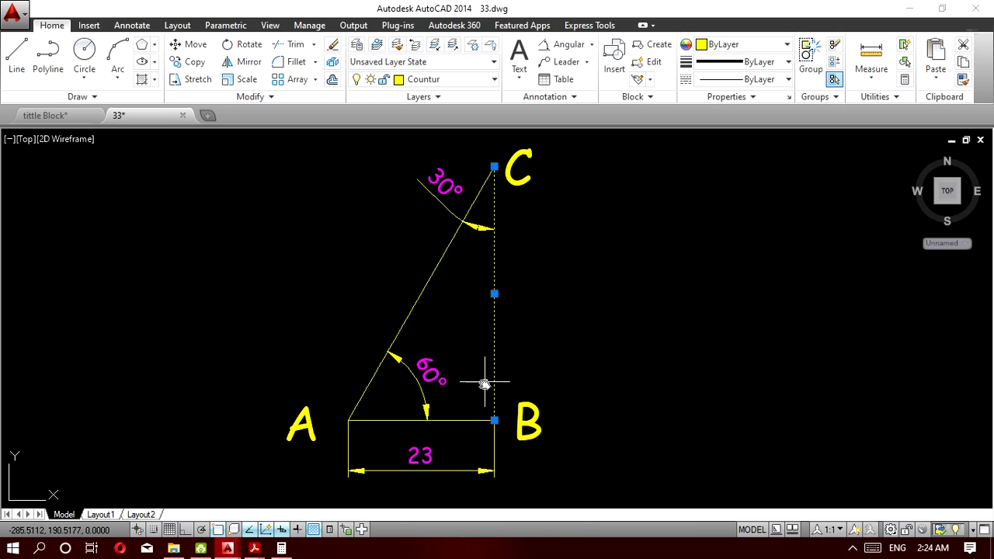
left_click(456, 420)
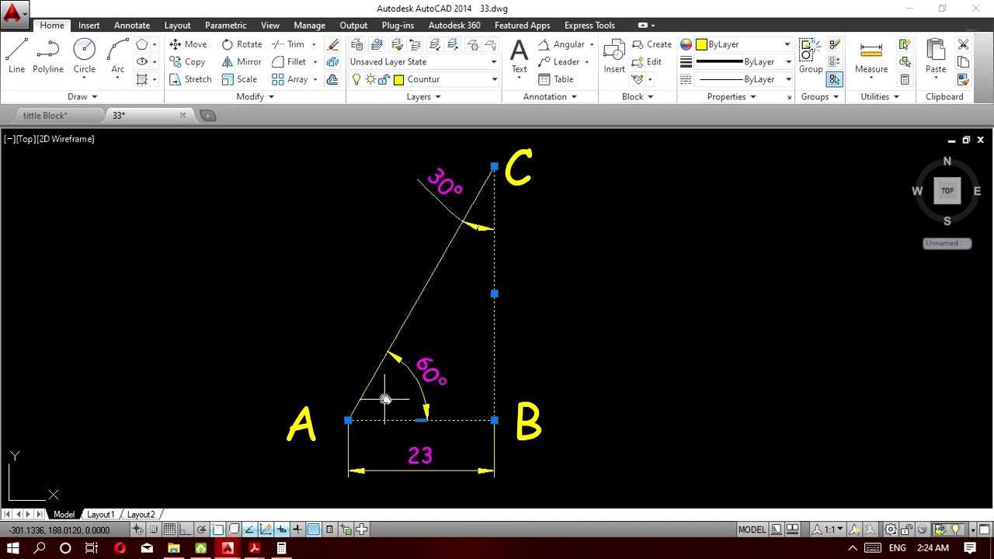
key("Escape")
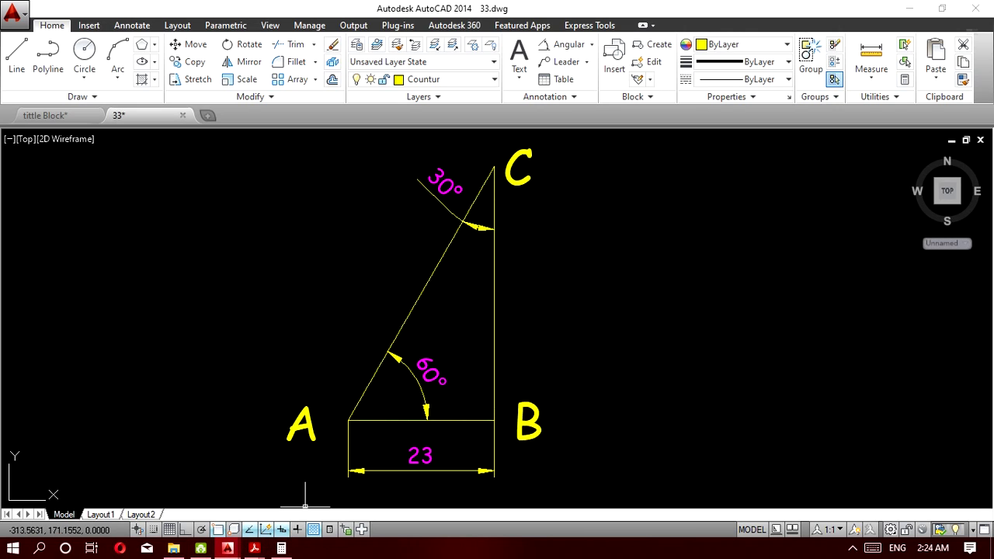
Switch to Word and create a blank document.
key("super")
type("wor")
key("Escape")
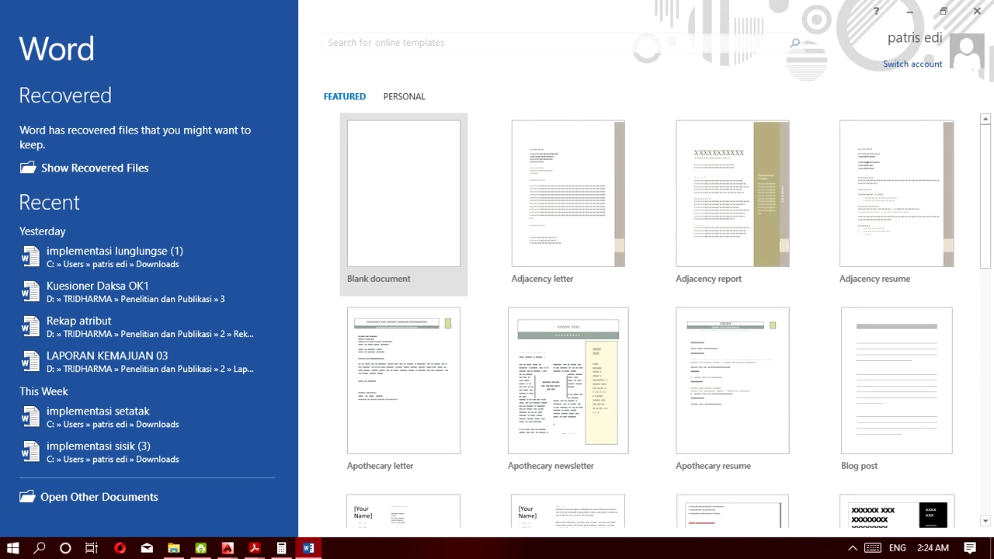
left_click(380, 229)
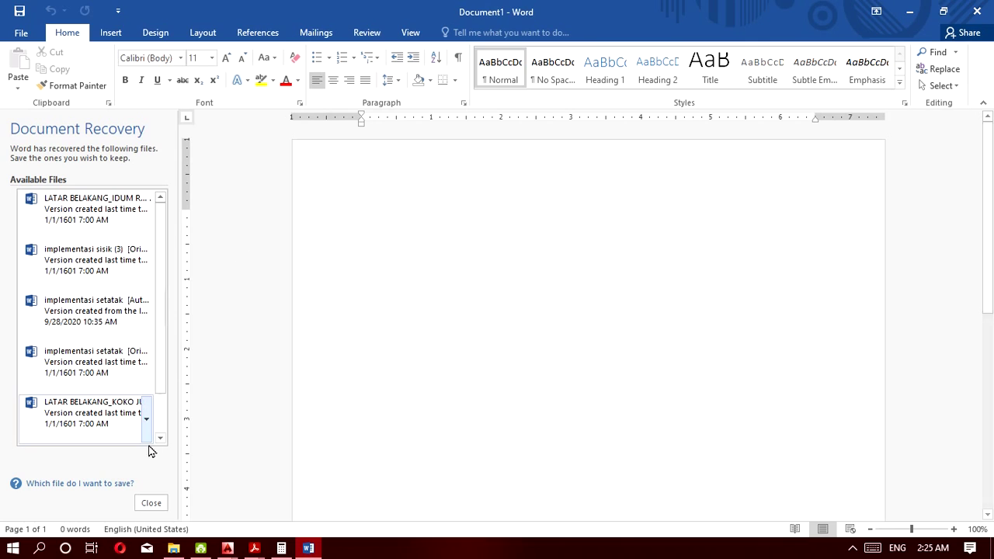
Dismiss the recovered documents, keeping them available for viewing at the next start, and enlarge the blank page to 150%.
left_click(151, 502)
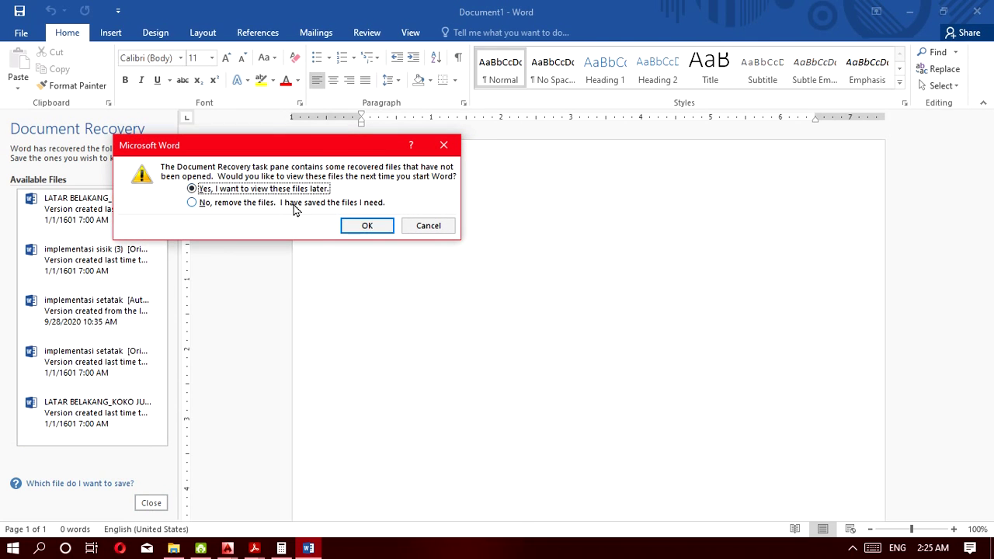
left_click(354, 229)
scroll(204, 258, "up", 4, "ctrl")
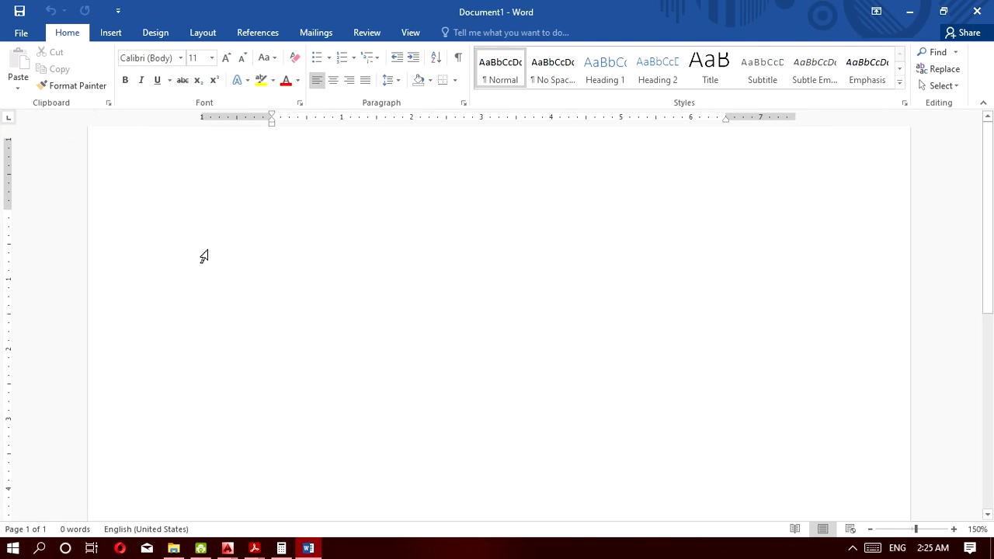
scroll(204, 257, "up", 1, "ctrl")
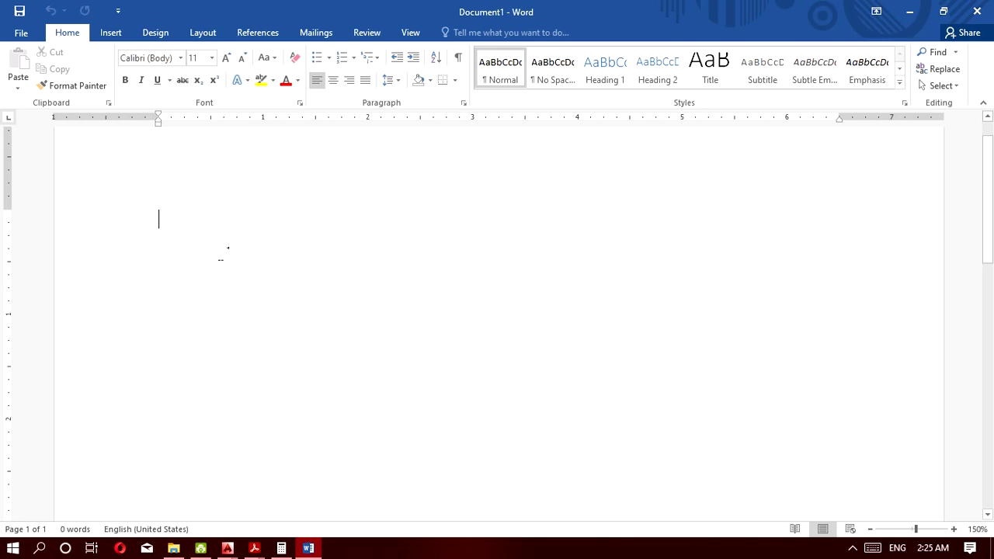
Write the relation "Tan 60 = BC / AB" in the document, checking side BC on the triangle in AutoCAD.
type("Tan 60 =")
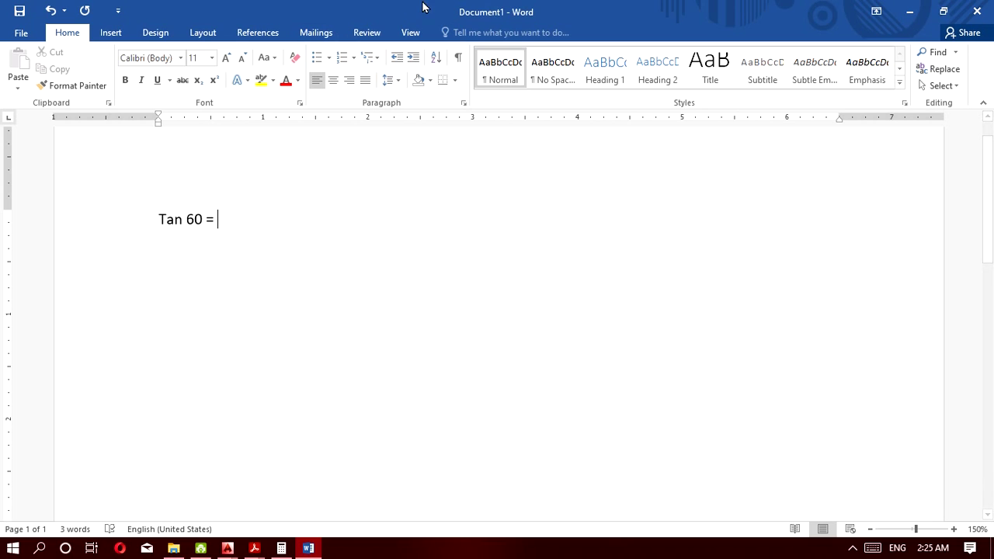
left_click(909, 11)
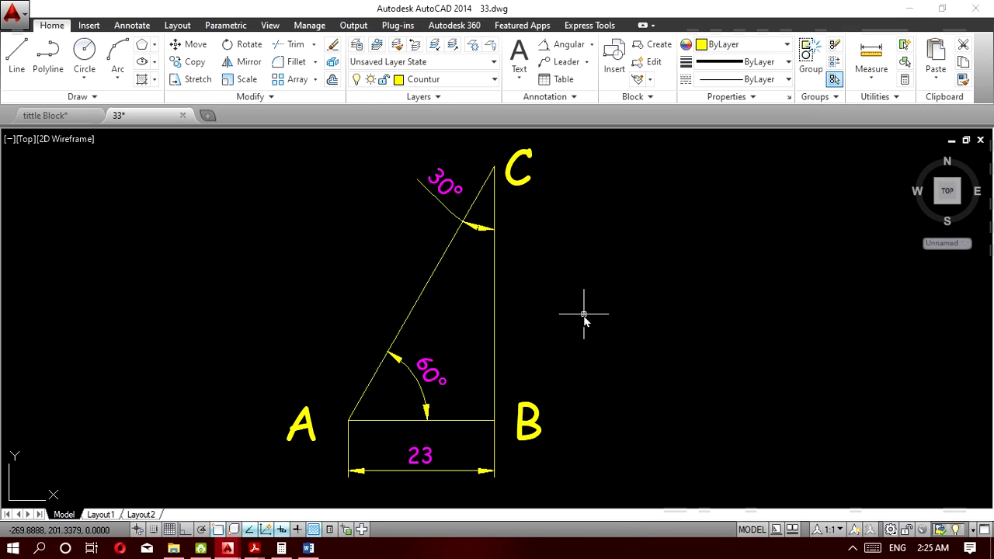
left_click(493, 334)
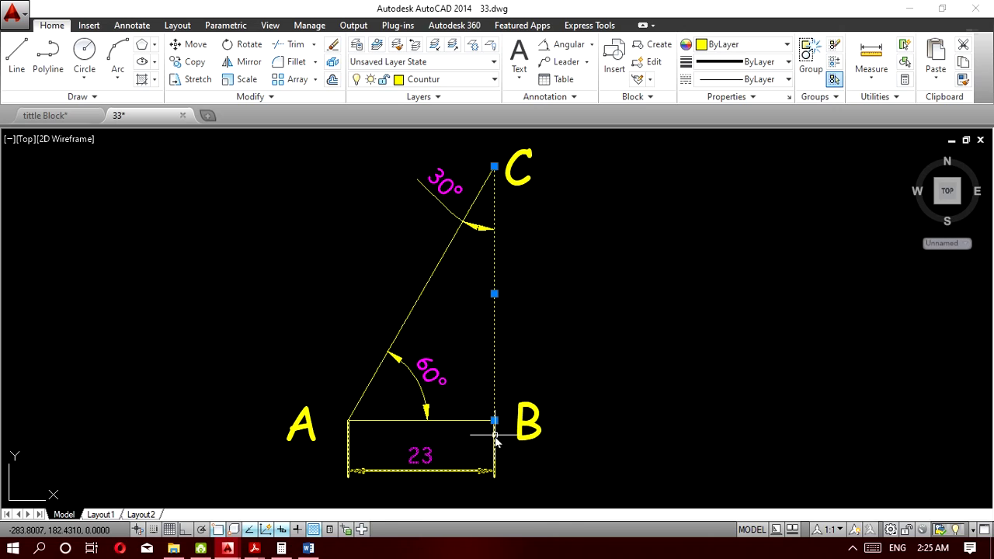
left_click(308, 549)
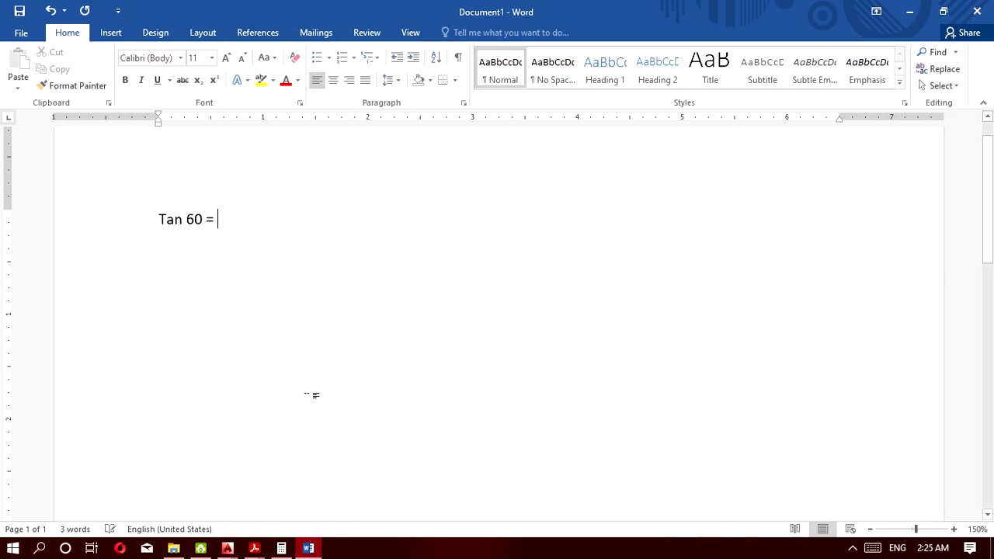
type("B")
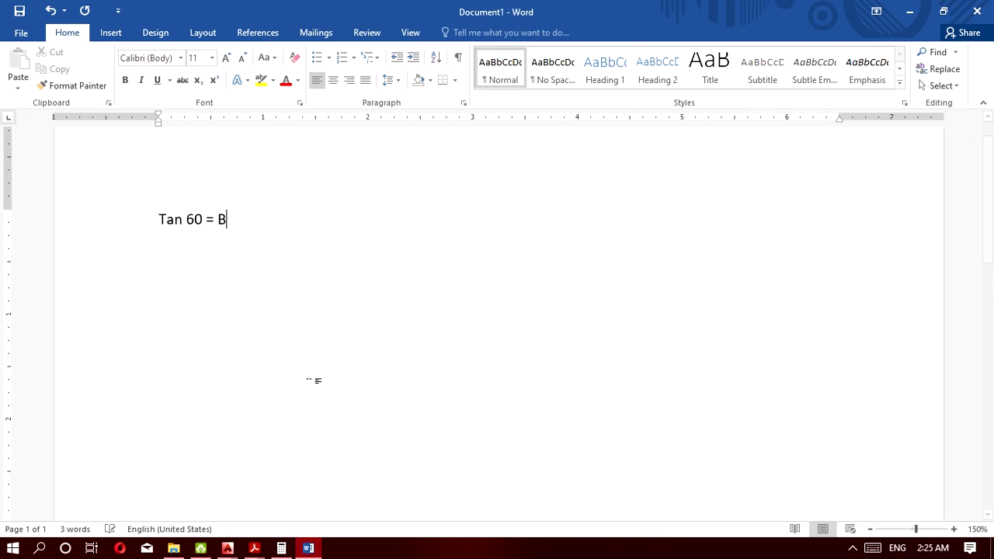
type("C / AB")
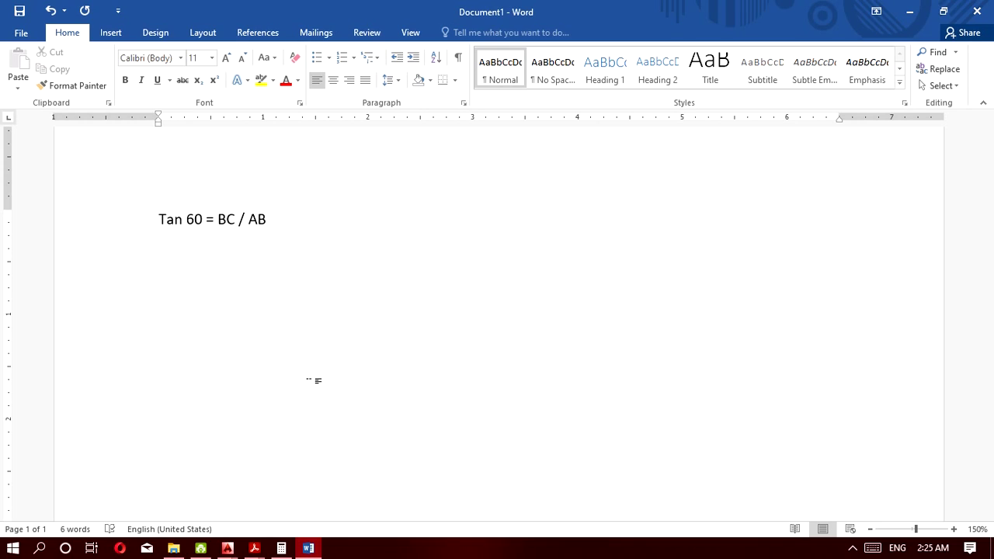
Add a second line "= BC / 23" aligned under the first equals sign, checking it against the triangle in AutoCAD.
type("T")
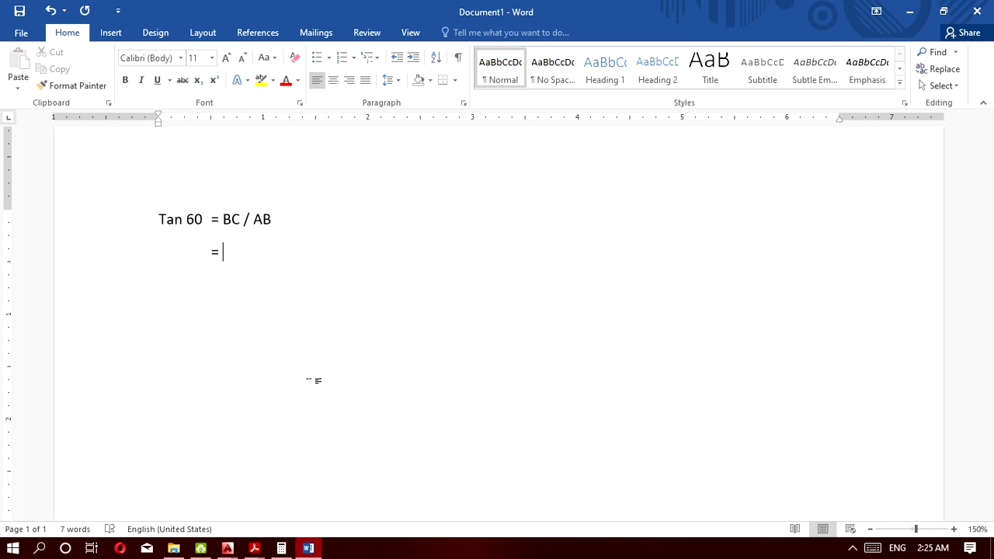
type("BC / 23")
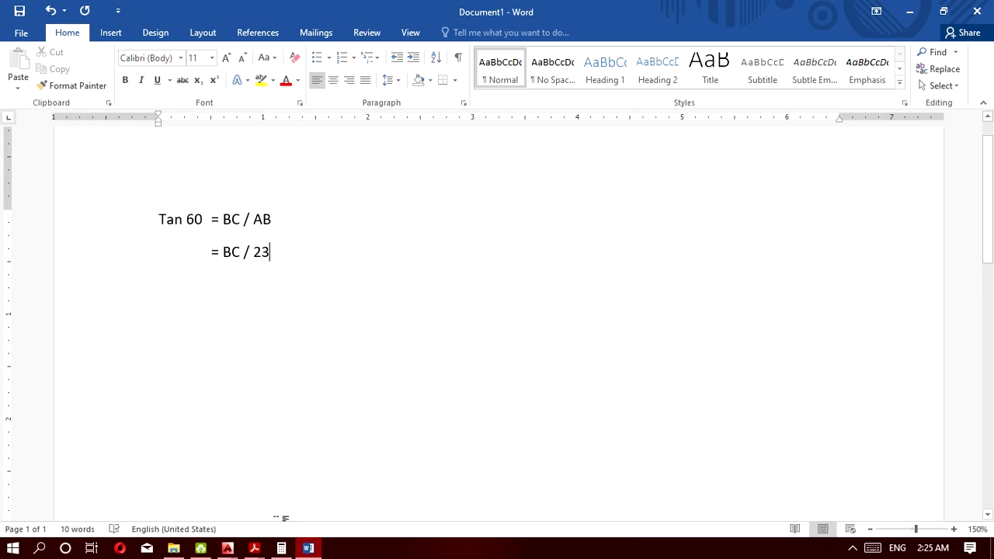
mouse_move(227, 549)
left_click(295, 493)
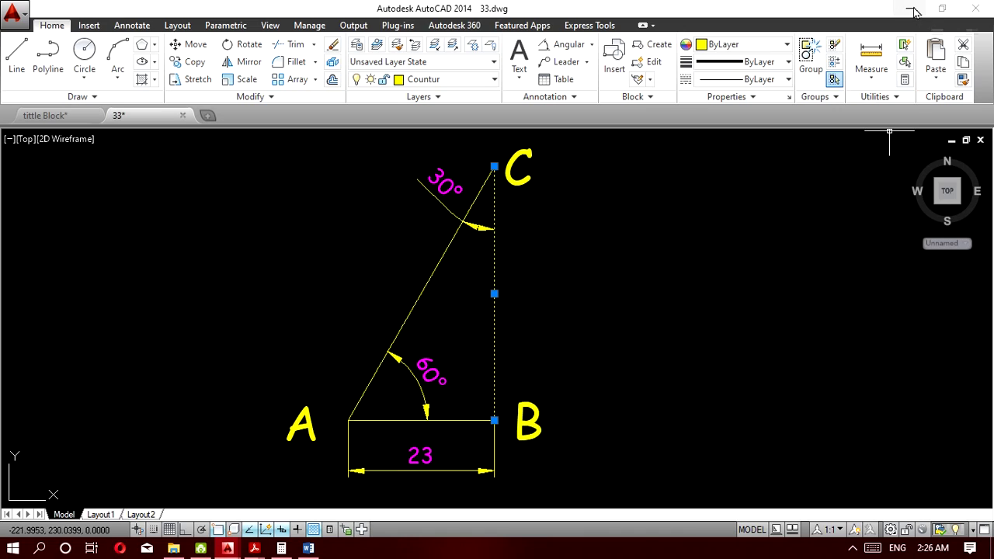
left_click(309, 548)
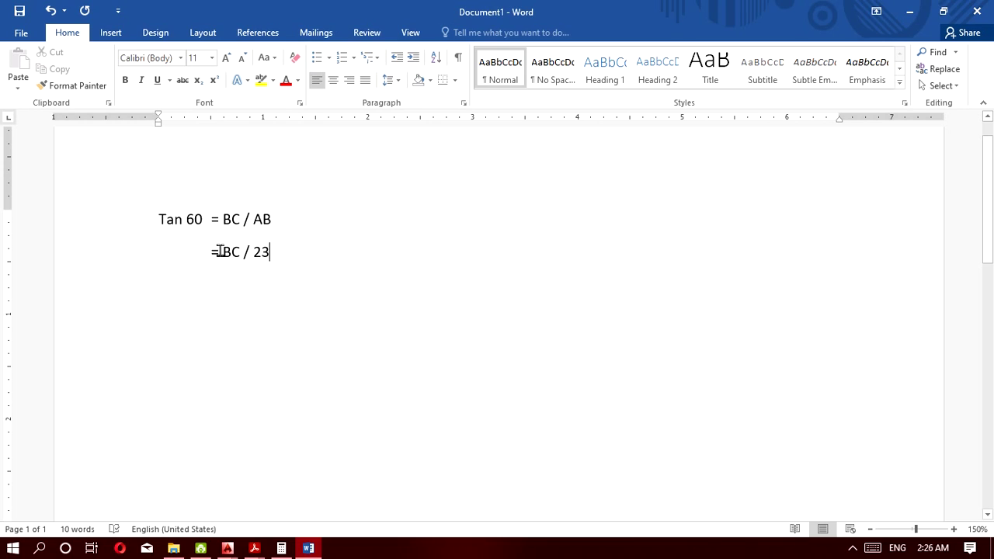
Copy "Tan 60" from the first line to the front of "= BC / 23".
left_click_drag(206, 218, 164, 217)
key("ctrl+c")
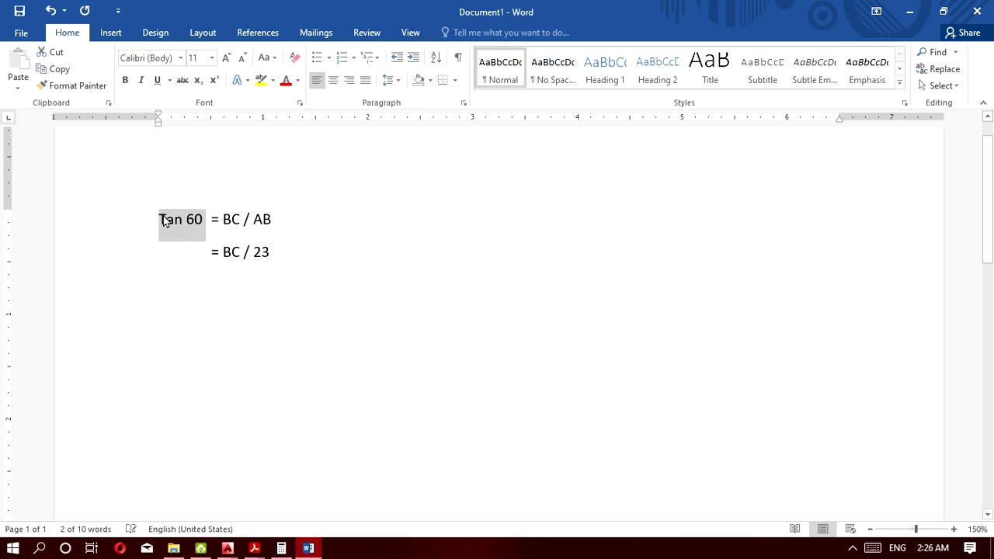
left_click(211, 252)
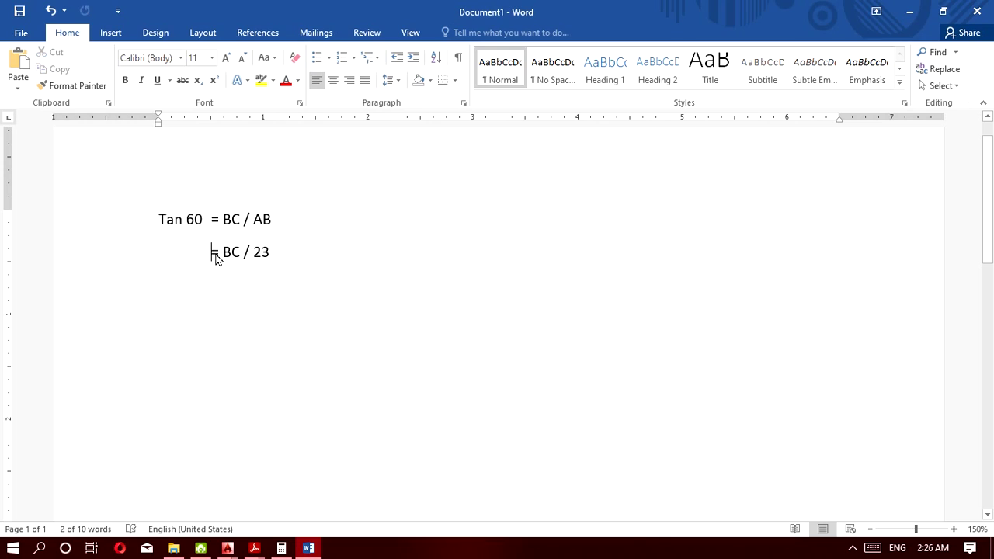
key("ctrl+v")
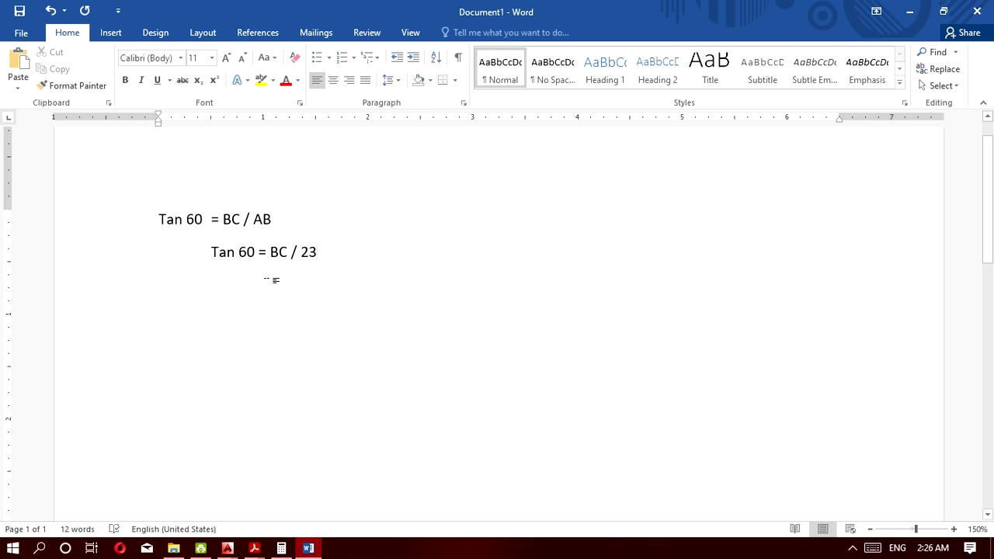
Add the rearranged equation "Tan 60 x 23 = BC" as a third line.
left_click(255, 277)
left_click(321, 253)
key("Return")
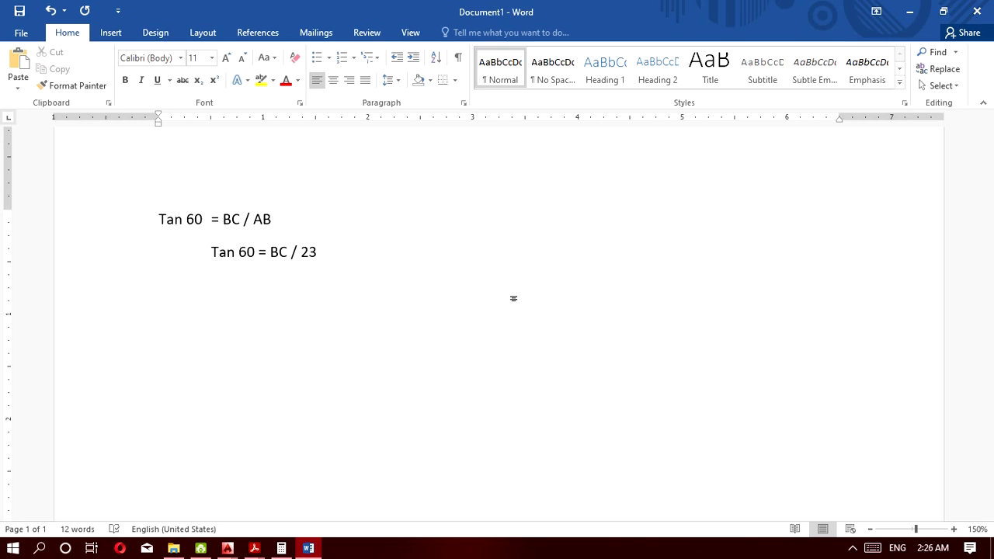
type("Tan 60 x 23 = BC")
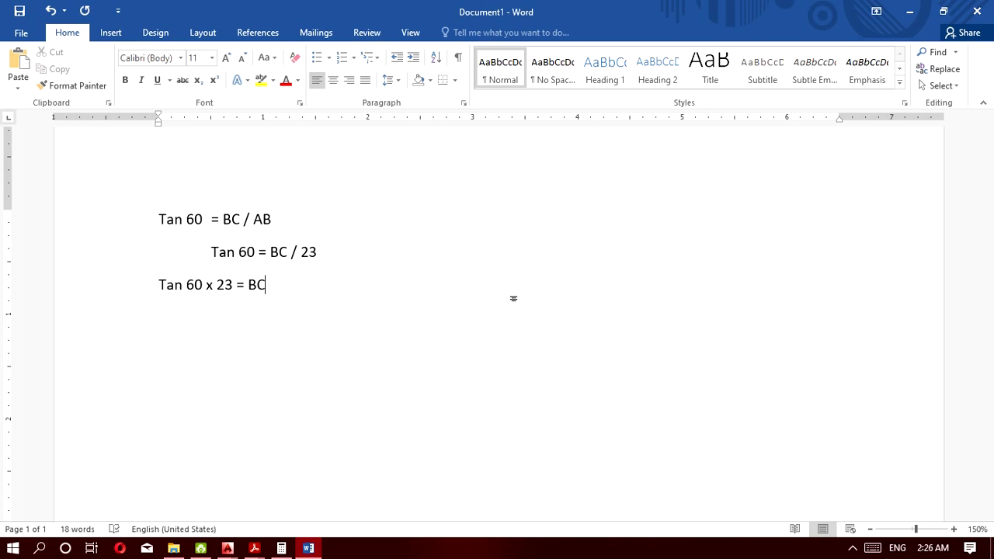
Switch to Calculator and set it to Scientific mode.
left_click(281, 549)
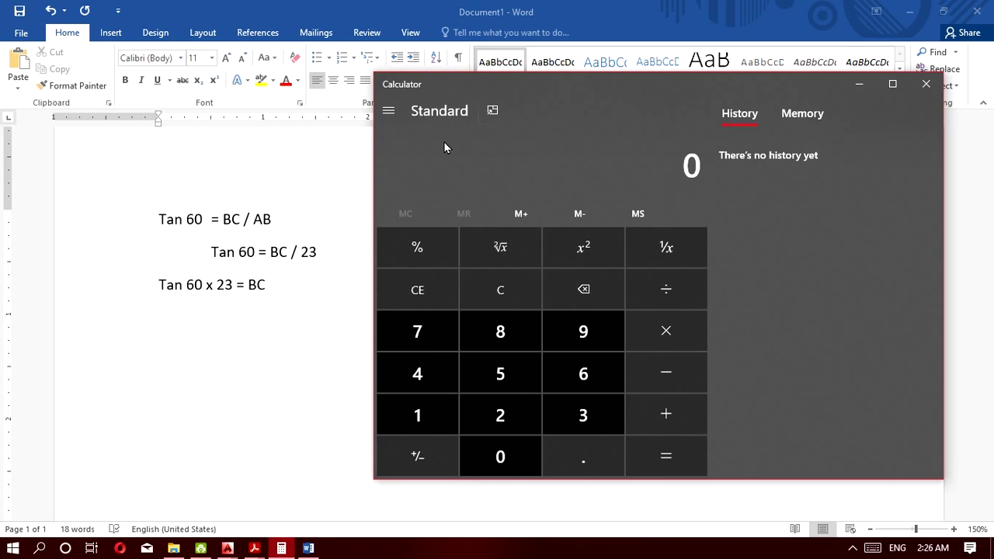
left_click(390, 116)
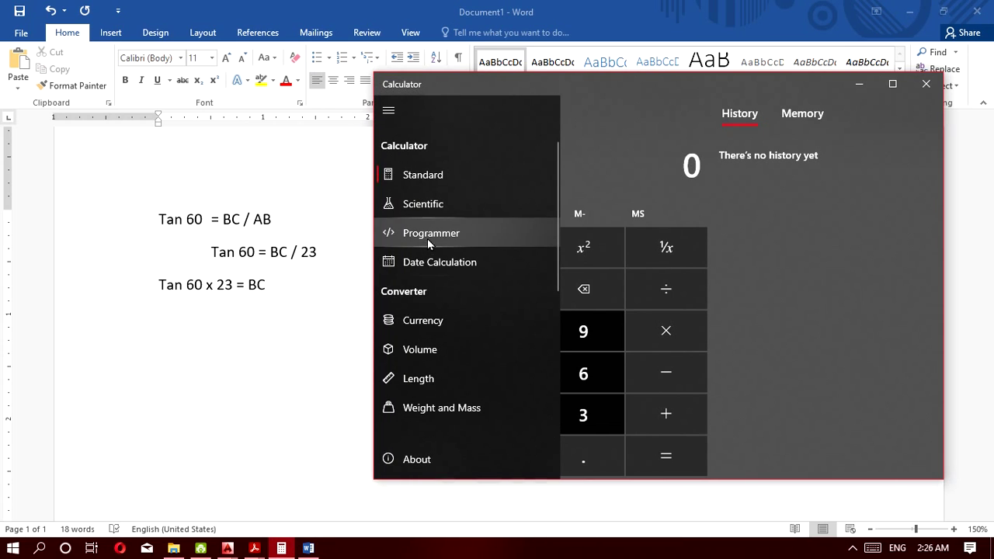
left_click(444, 206)
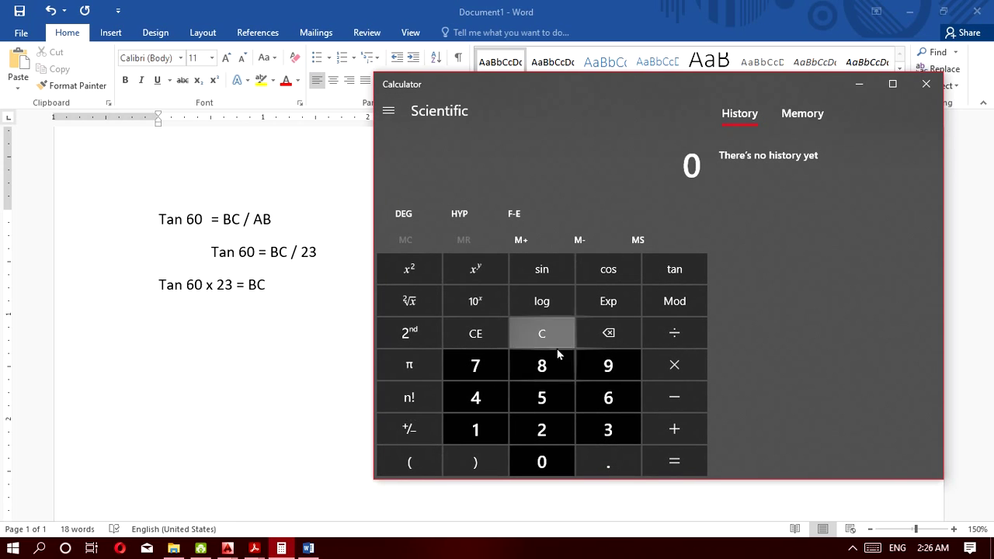
Calculate the tangent of 60 degrees multiplied by 23.
left_click(605, 396)
left_click(558, 460)
left_click(658, 269)
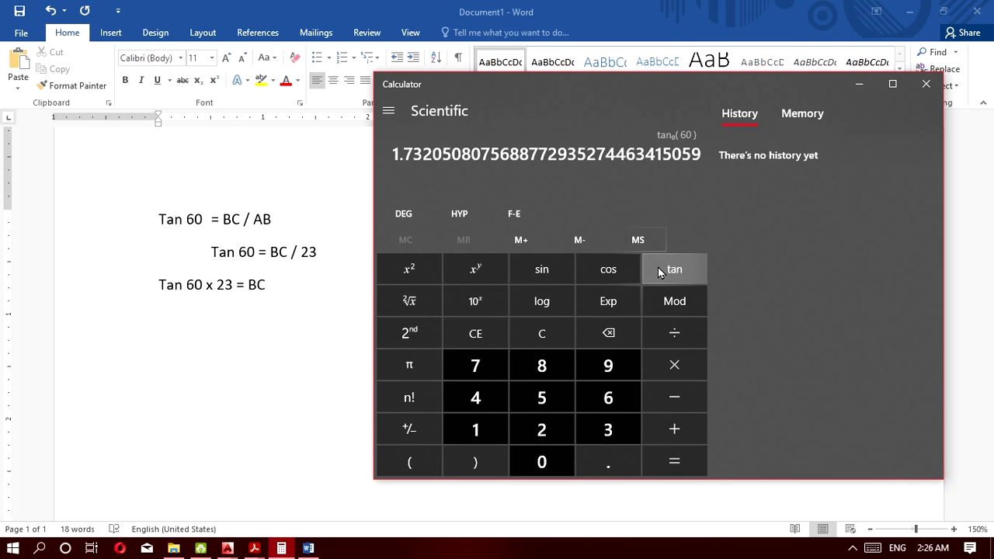
left_click(670, 362)
left_click(557, 429)
left_click(603, 428)
left_click(656, 461)
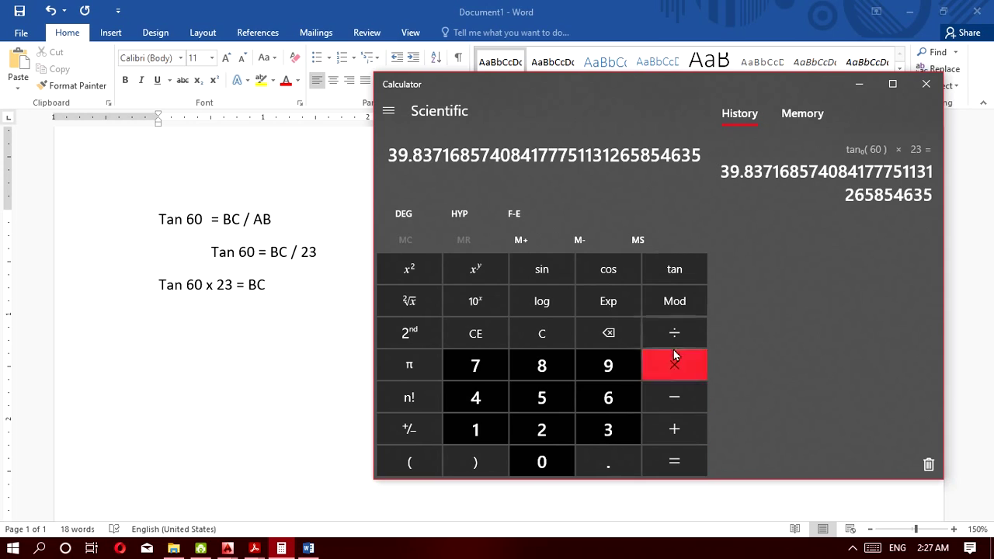
Copy the calculated result into the Word document as a new line "BC = 39.837168574084177751131265854635".
left_click_drag(723, 167, 920, 210)
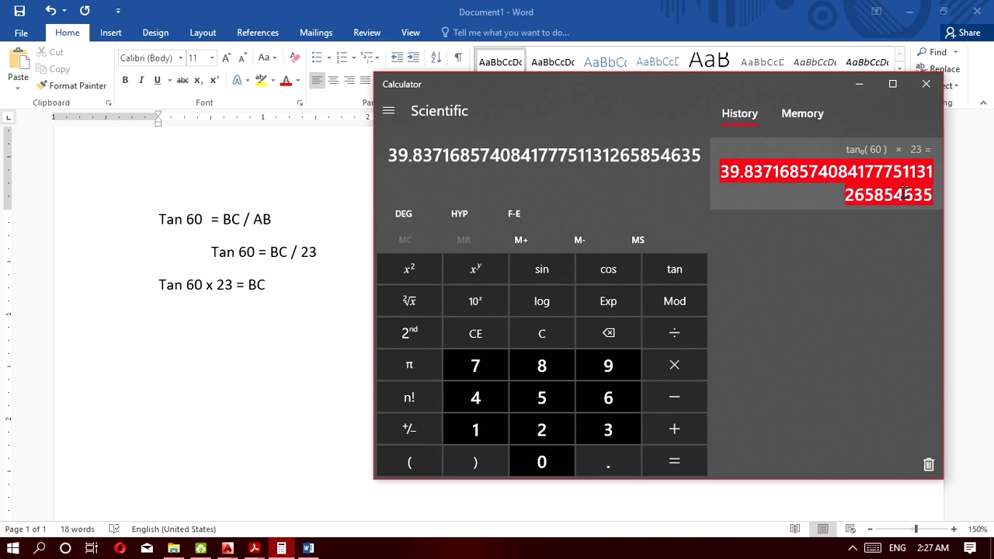
left_click(321, 313)
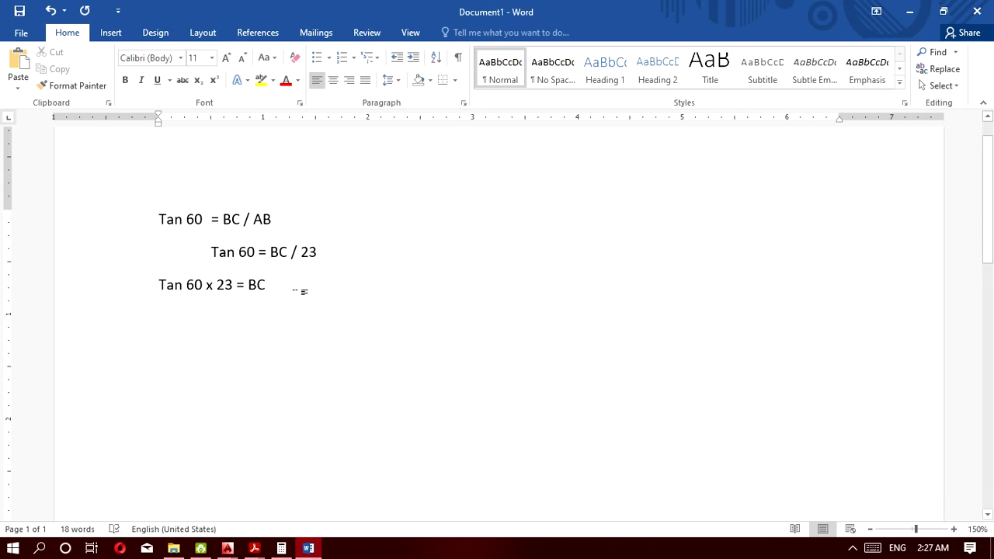
key("Return")
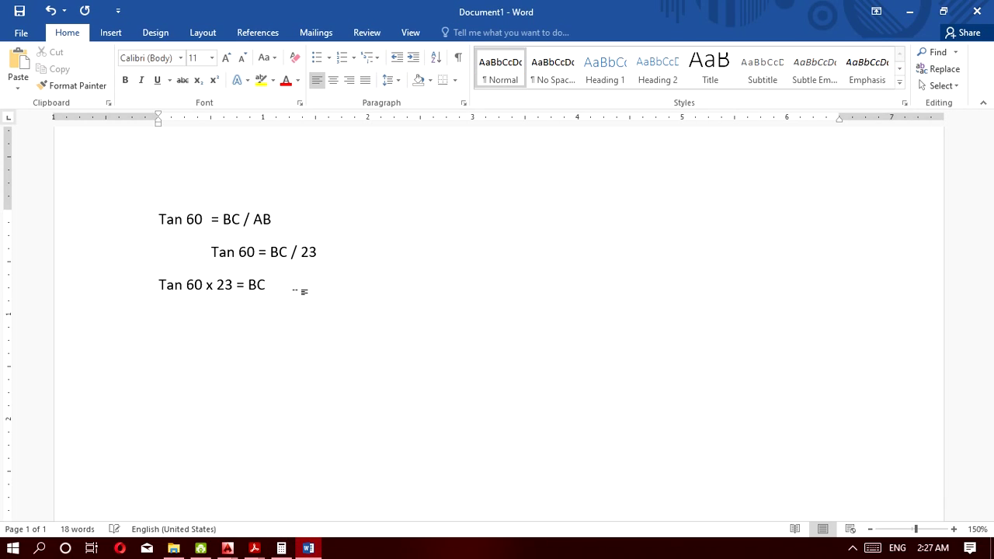
type("BC =")
type("39.837168574084177751131265854635")
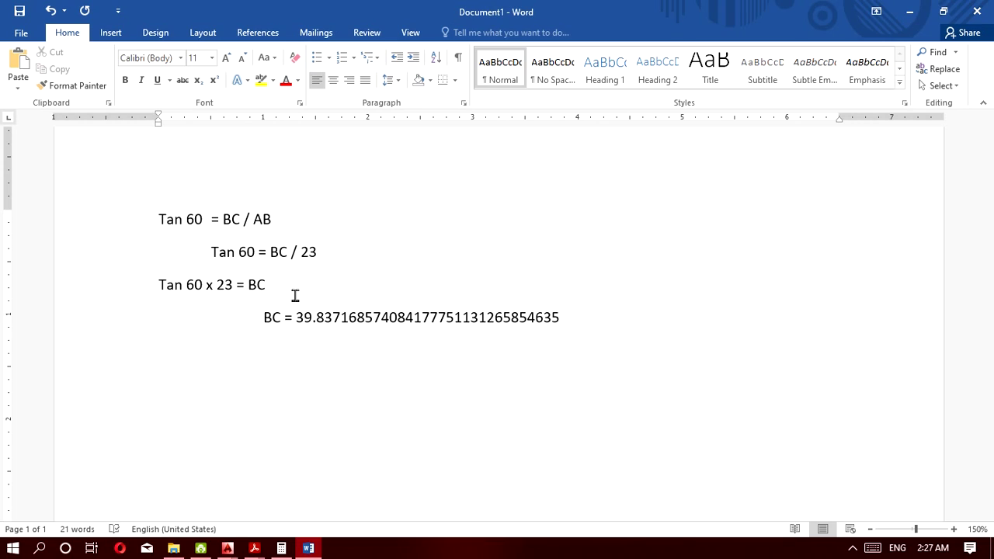
Copy the numeric value of BC from the document, switch back to AutoCAD and clear the selection on the triangle.
left_click_drag(296, 320, 517, 313)
key("ctrl+c")
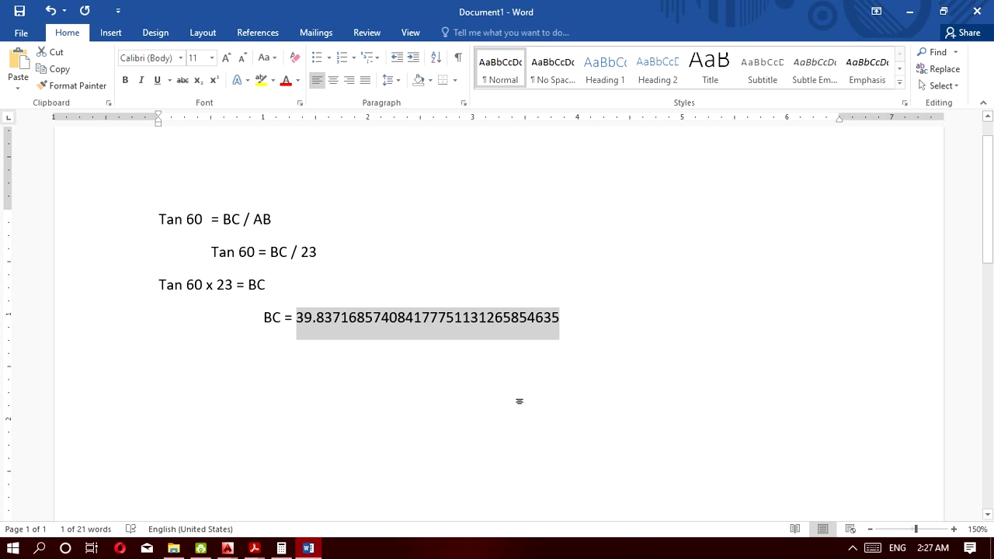
left_click(910, 12)
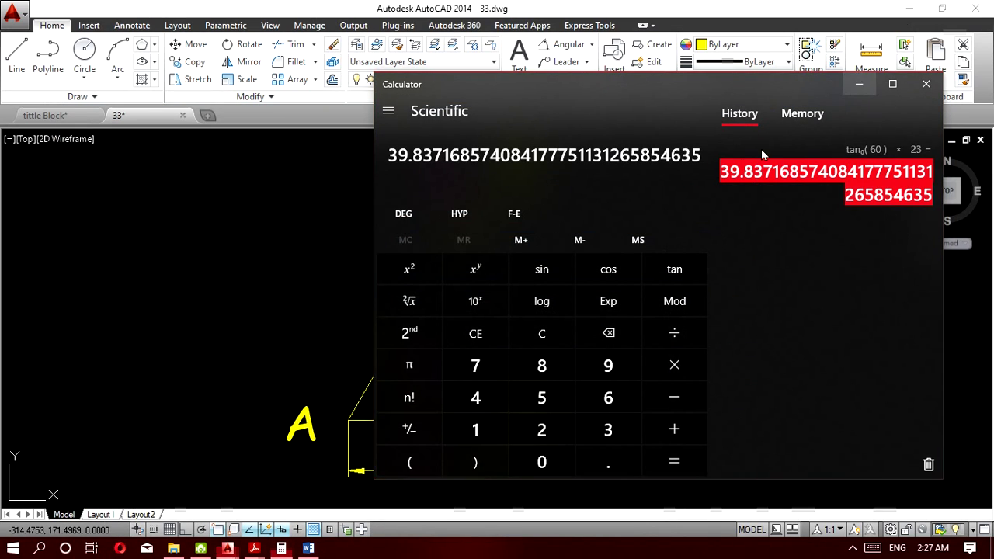
left_click(859, 84)
scroll(495, 313, "down", 2)
key("Escape")
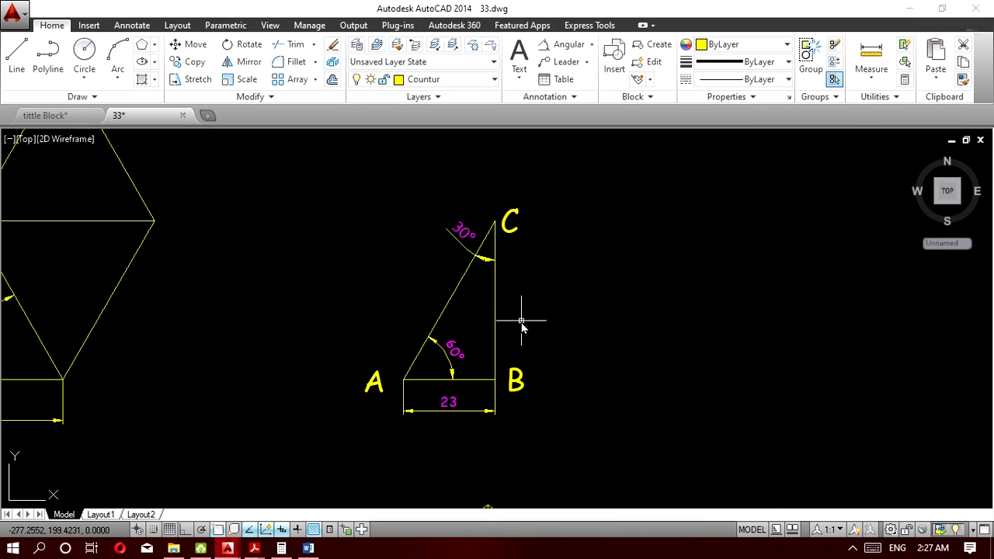
Place the copied value 39.837168574084177751131265854635 as multiline text beside side BC of the hexagon's triangle.
left_click(519, 54)
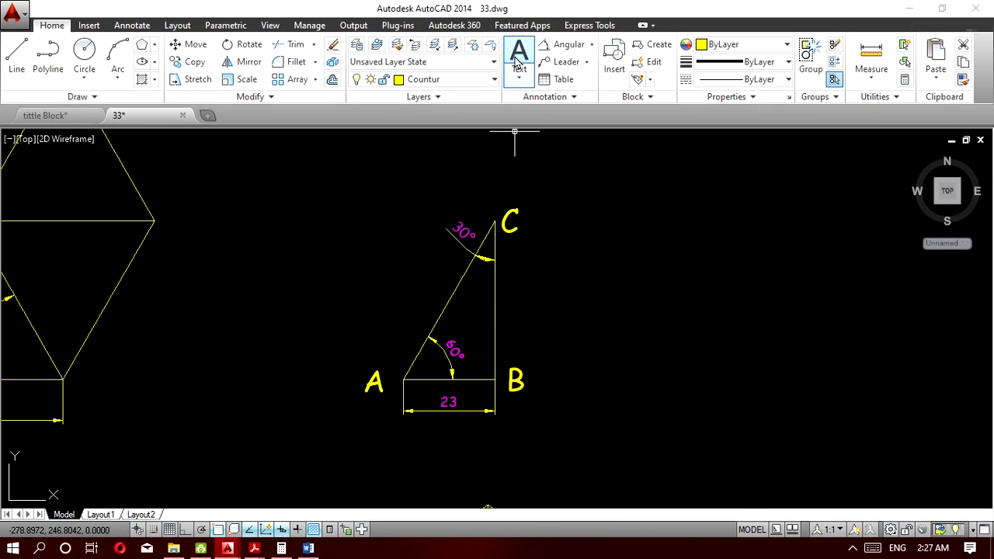
left_click(521, 265)
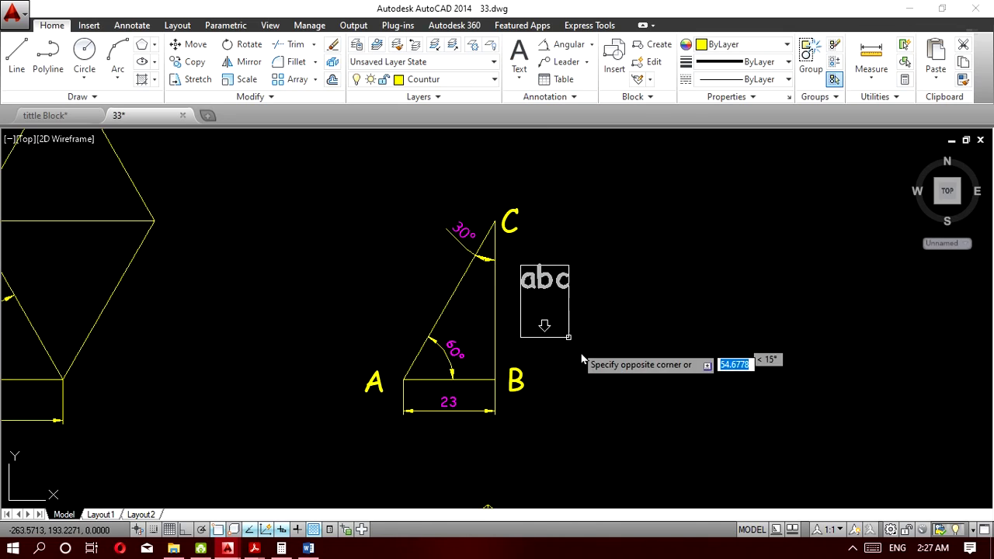
left_click(627, 363)
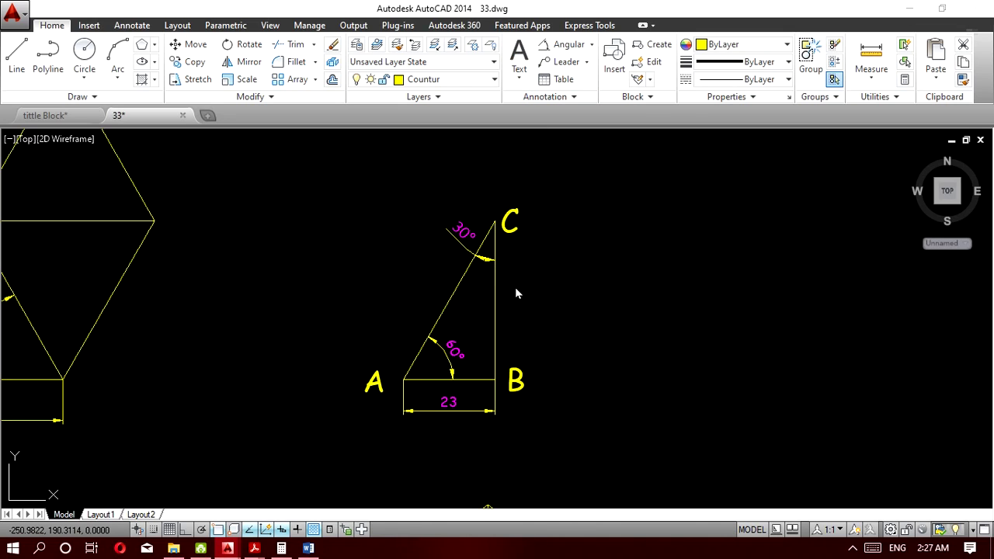
key("ctrl+v")
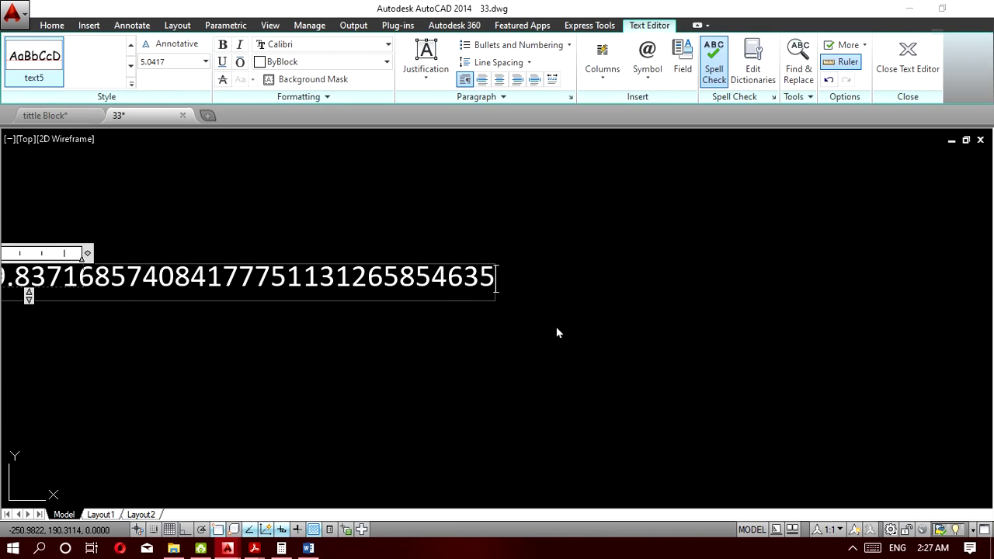
left_click(557, 334)
Draw a 6-sided polygon circumscribed about a circle of radius 39.837168574084177751131265854635 beside the hexagon's ABC triangle, with a horizontal bottom side.
scroll(505, 371, "down", 2)
mouse_move(635, 400)
middle_mouse_down()
mouse_move(537, 355)
mouse_move(506, 360)
middle_mouse_up()
middle_click_drag(378, 328, 361, 328)
left_click(155, 48)
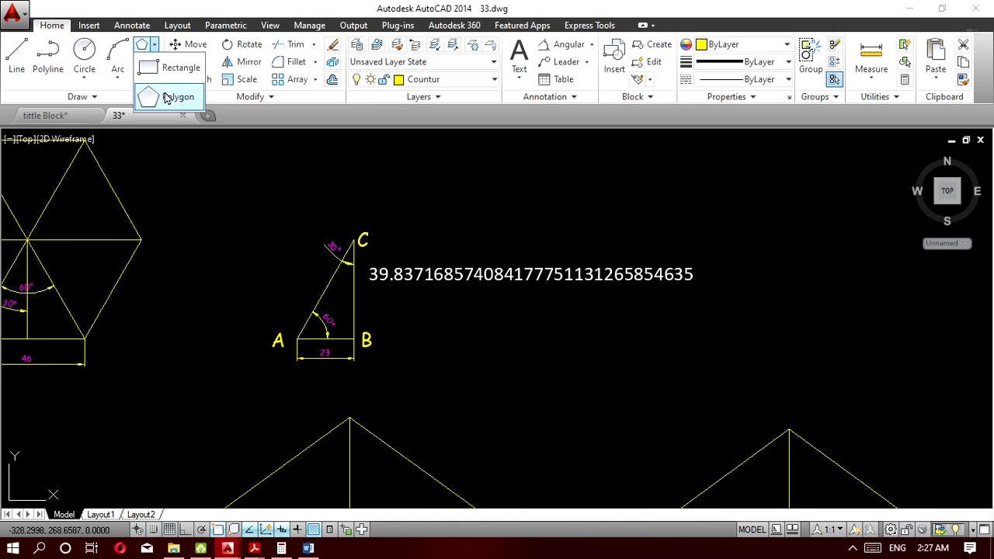
left_click(168, 102)
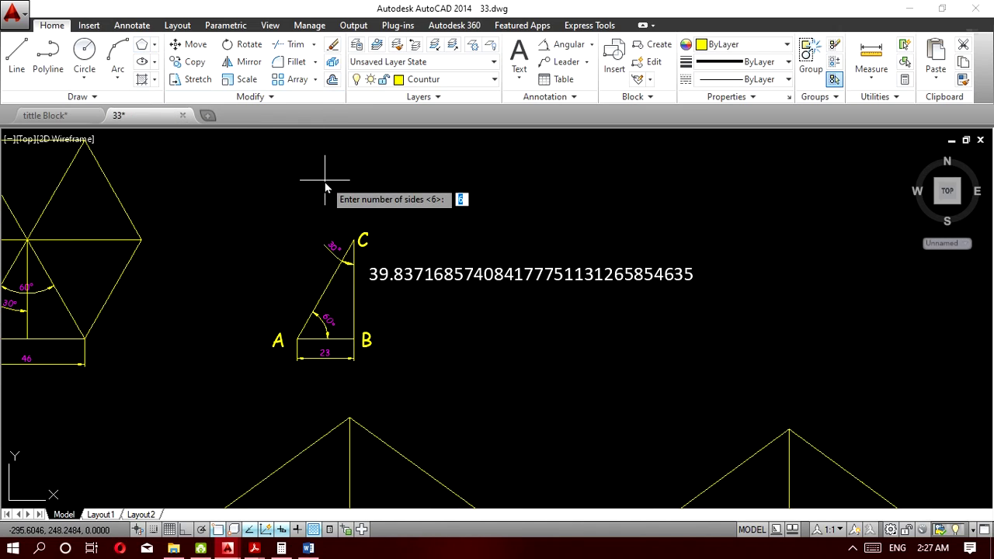
type("6")
key("Return")
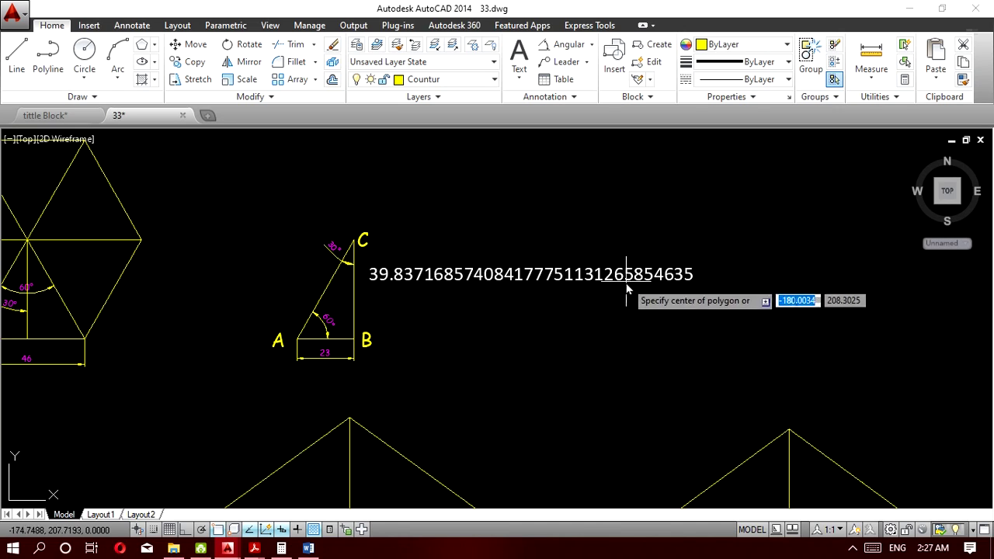
scroll(359, 304, "down", 2)
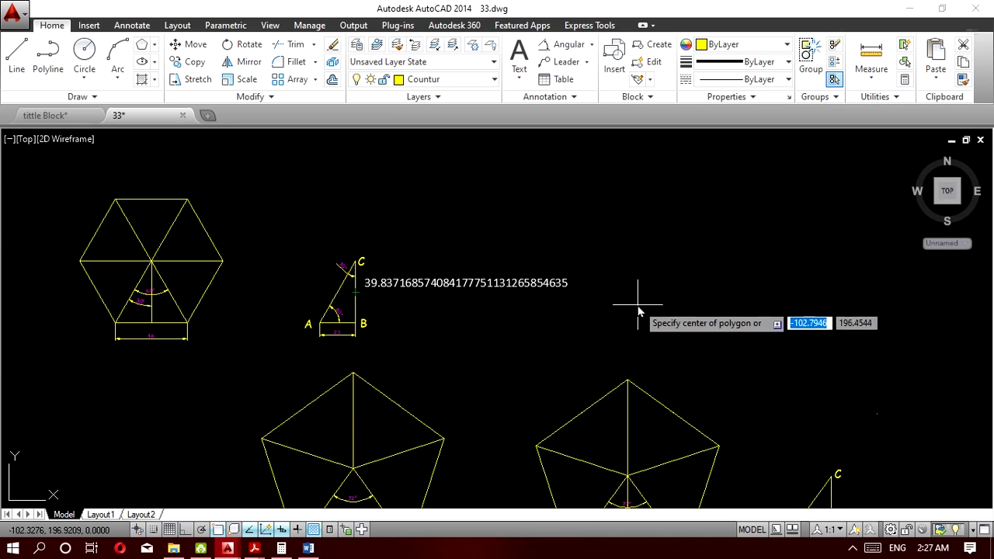
left_click(685, 292)
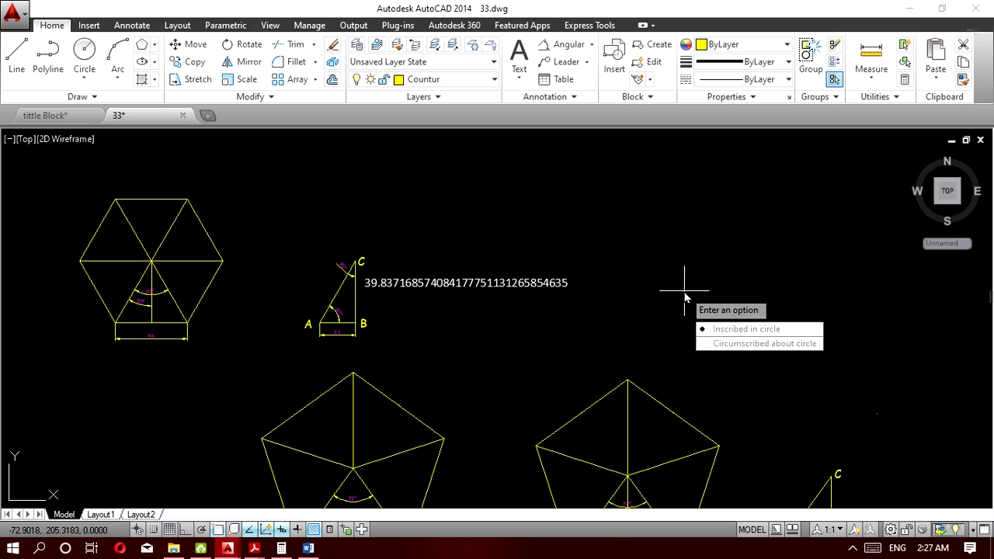
left_click(729, 345)
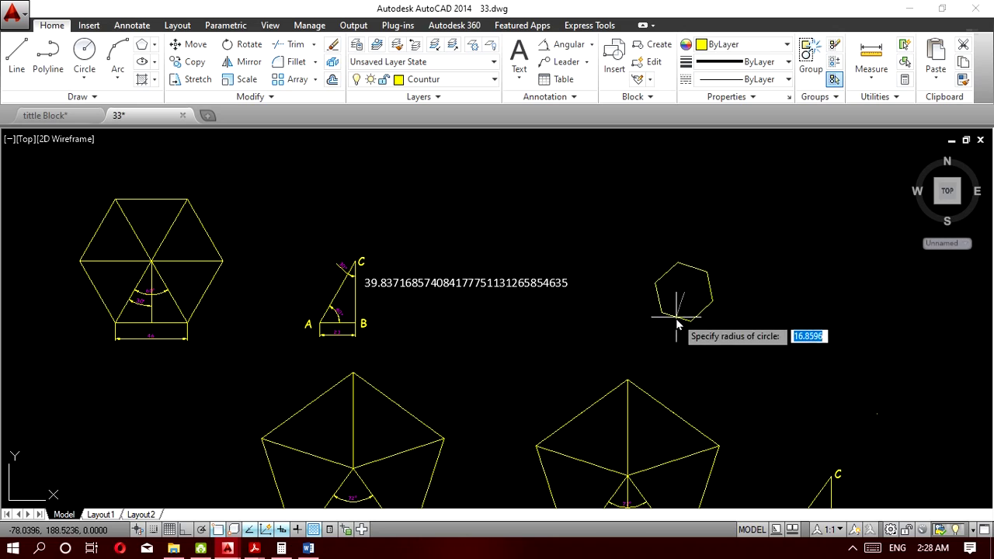
left_click(185, 530)
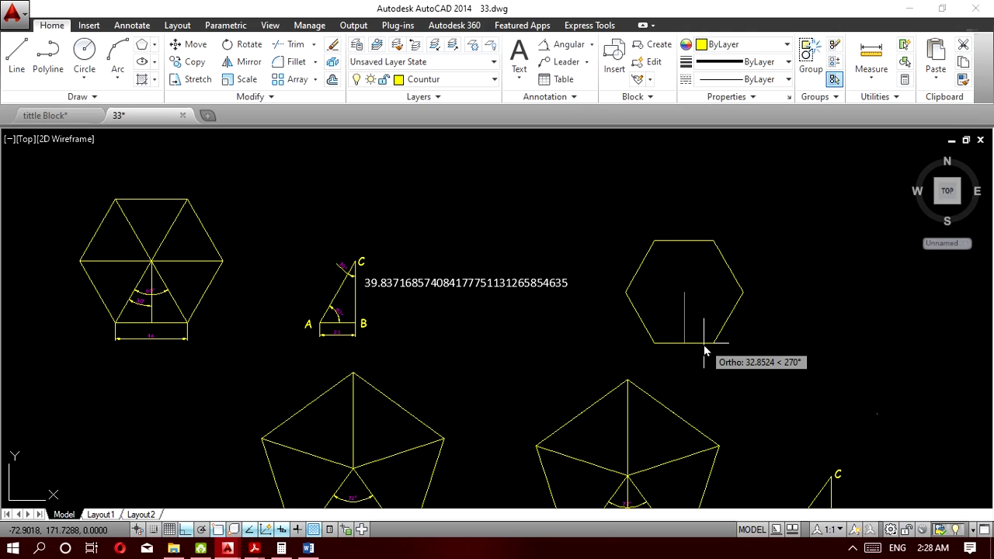
type("3")
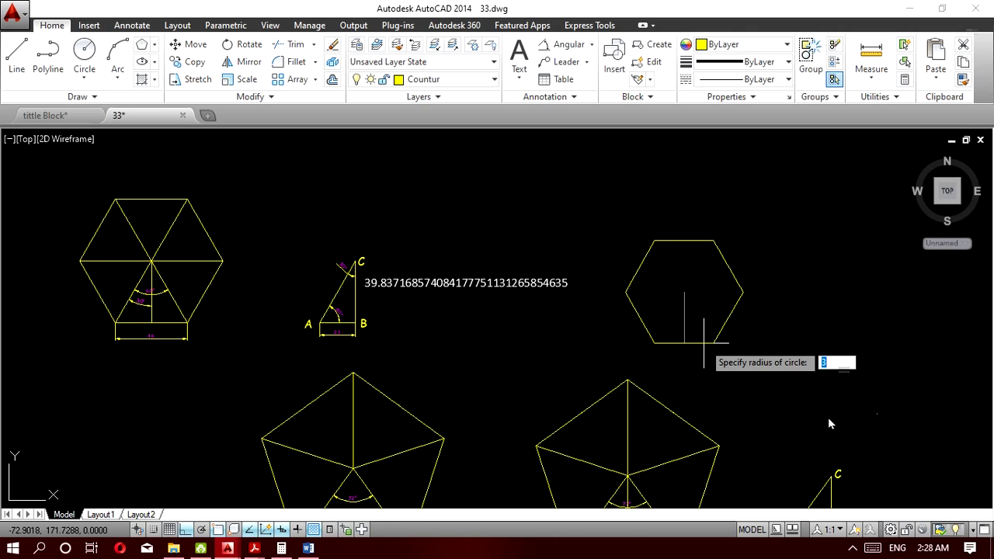
key("ctrl+v")
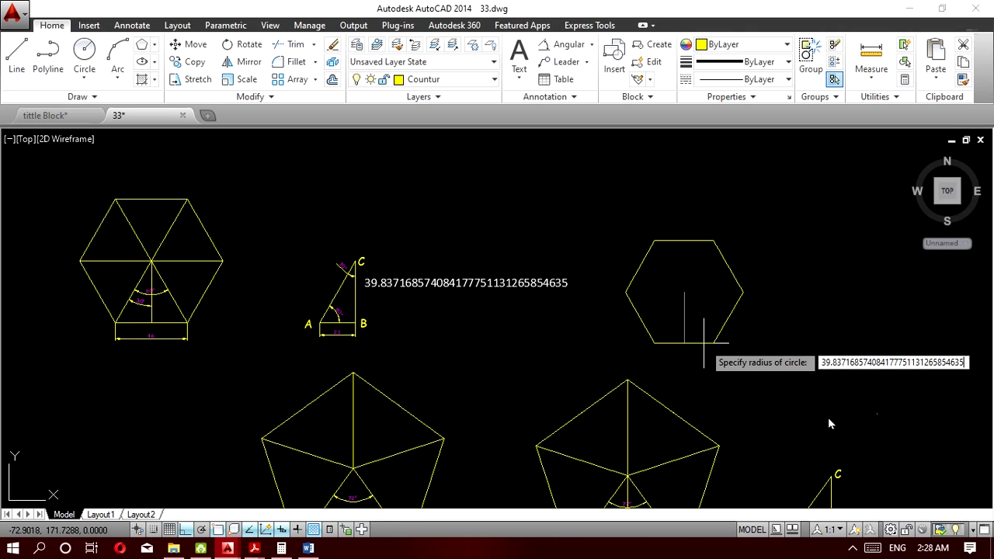
key("Return")
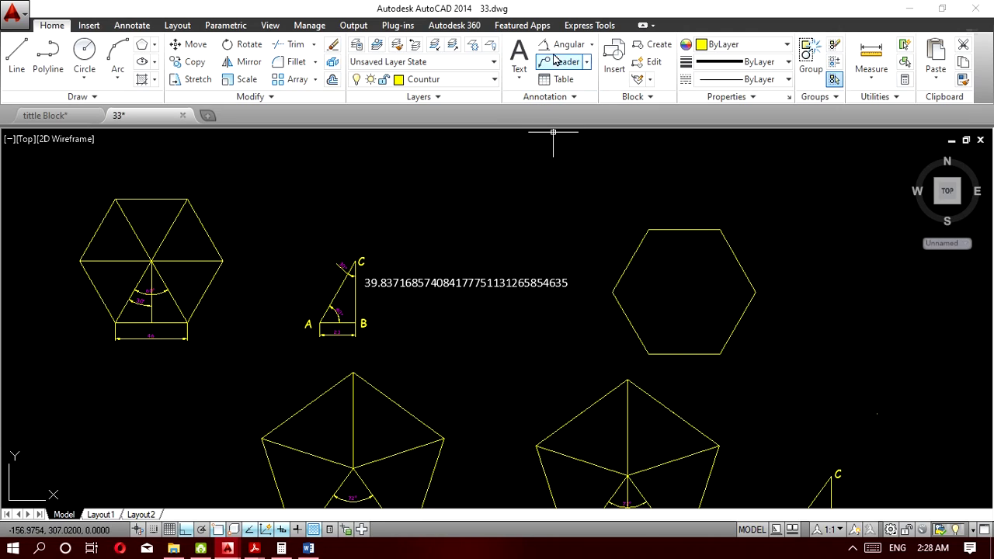
Add a linear dimension below the bottom side of the new hexagon.
left_click(591, 44)
left_click(571, 63)
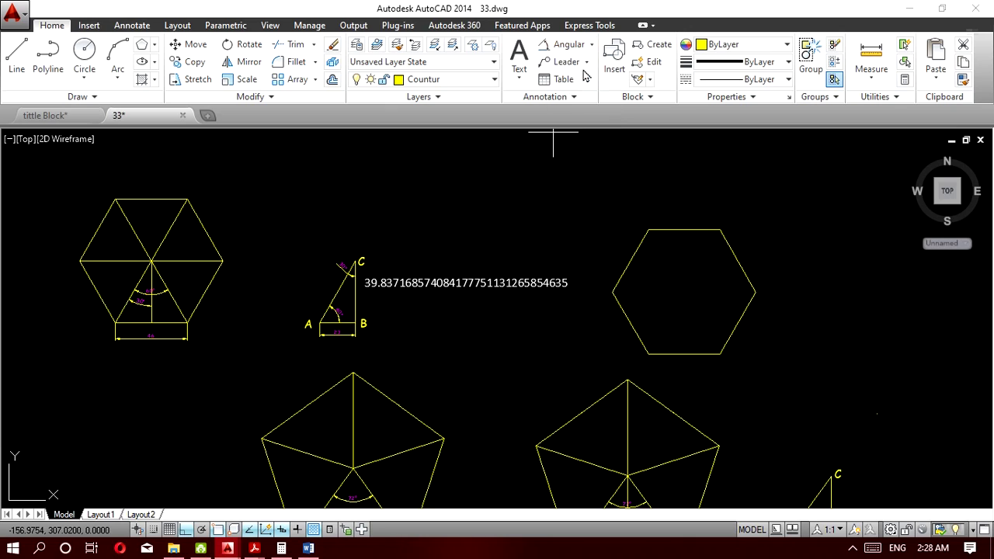
left_click(647, 354)
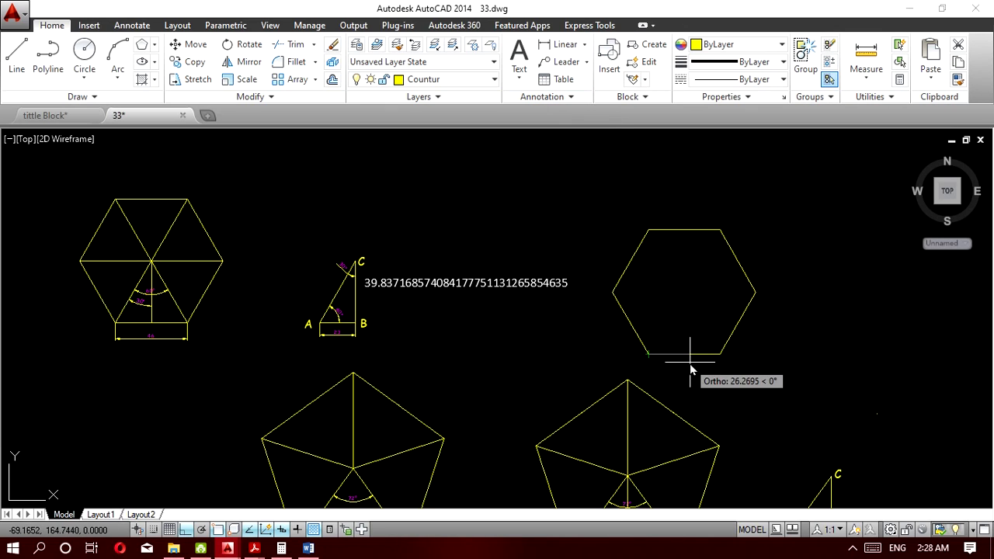
left_click(721, 355)
scroll(707, 370, "up", 5)
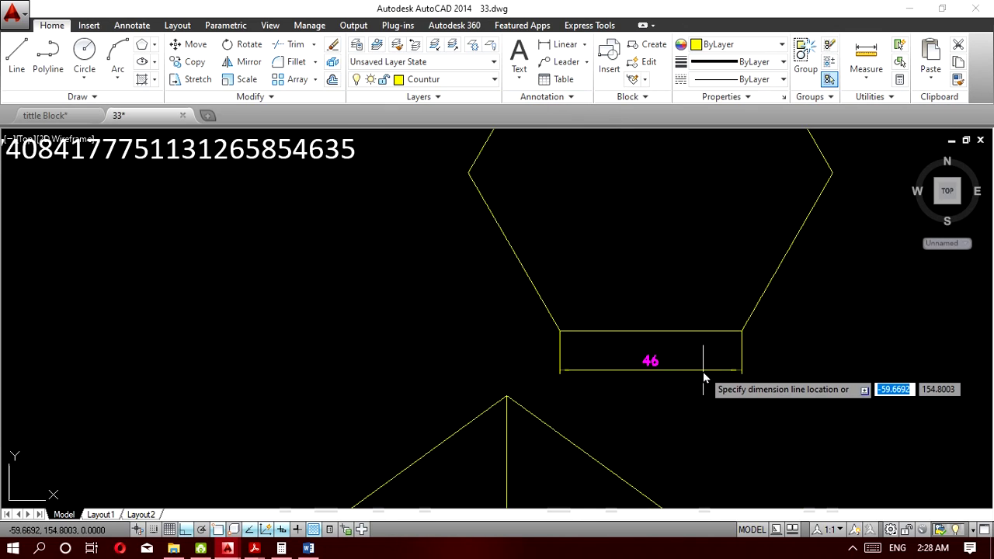
left_click(694, 361)
scroll(699, 404, "down", 4)
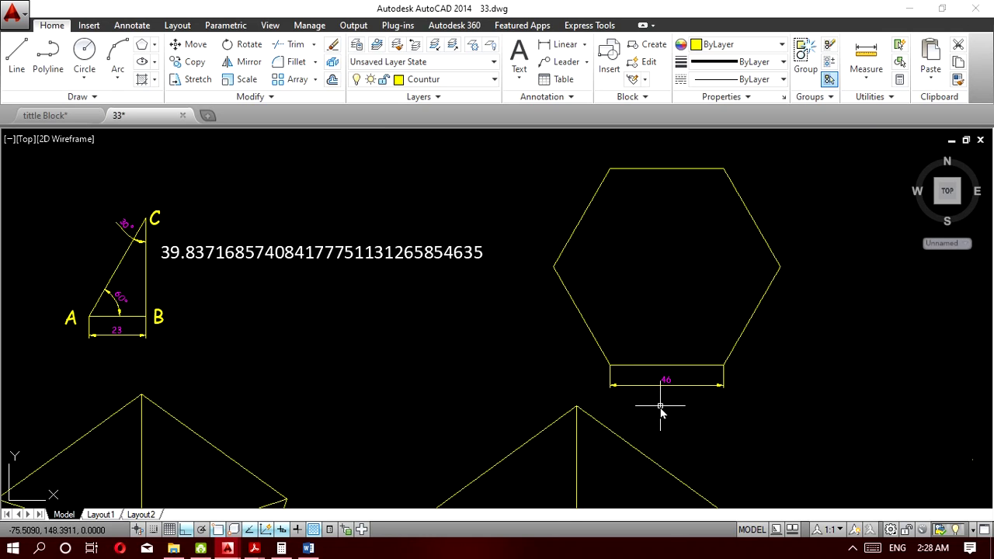
Look up the pentagon's base dimension in the Kompetensi Praktikum Gambar Teknik 2020 PDF and return to AutoCAD.
scroll(660, 404, "down", 3)
scroll(661, 400, "down", 1)
key("ctrl+a")
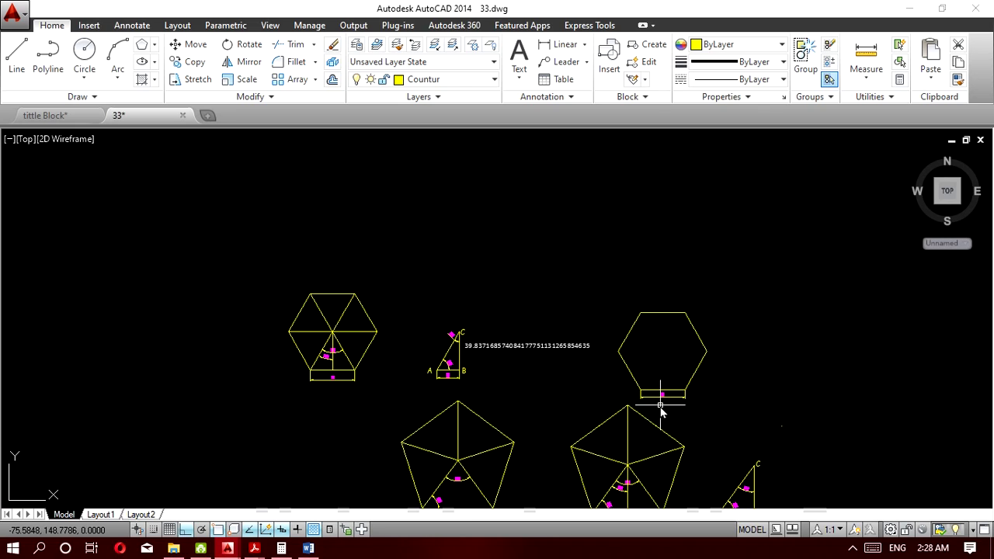
mouse_move(255, 549)
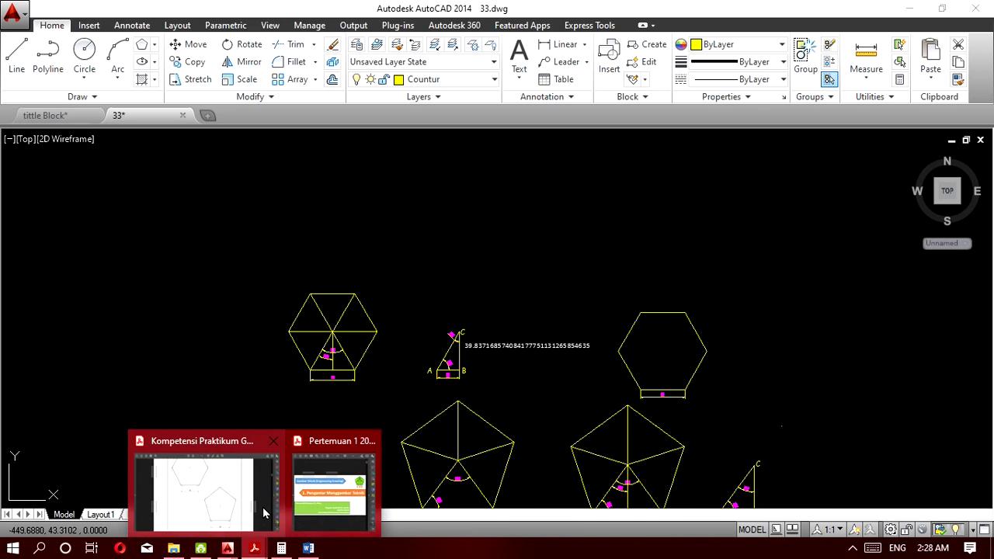
left_click(264, 505)
scroll(564, 416, "down", 3)
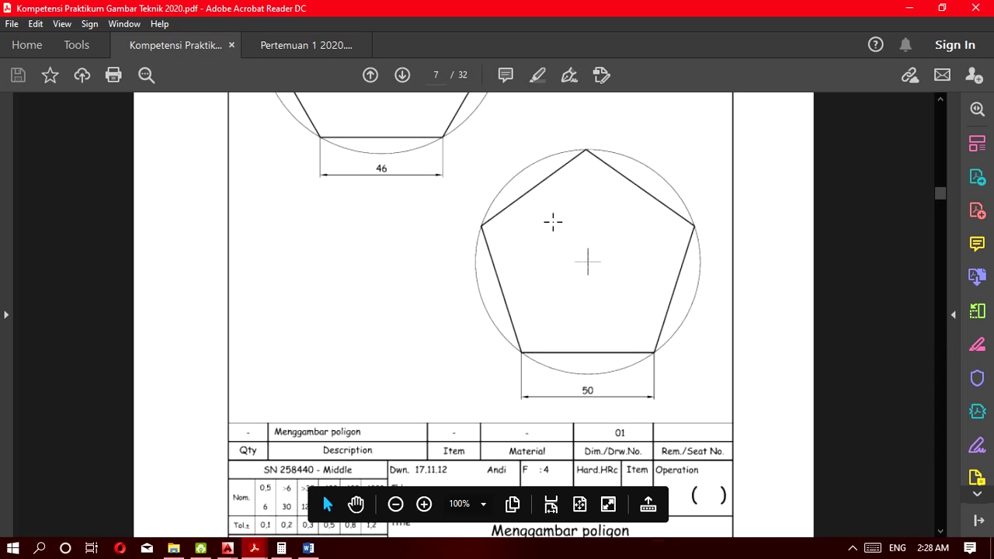
left_click(917, 9)
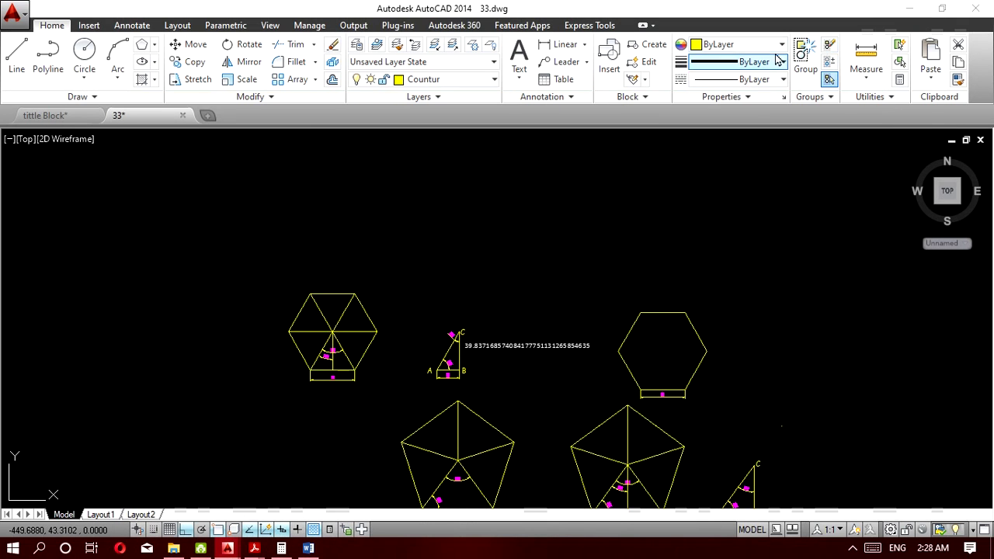
Examine the angles in the two divided pentagons and the angles and base length of the pentagon's ABC triangle.
scroll(582, 257, "down", 2)
scroll(501, 444, "up", 4)
scroll(503, 294, "up", 4)
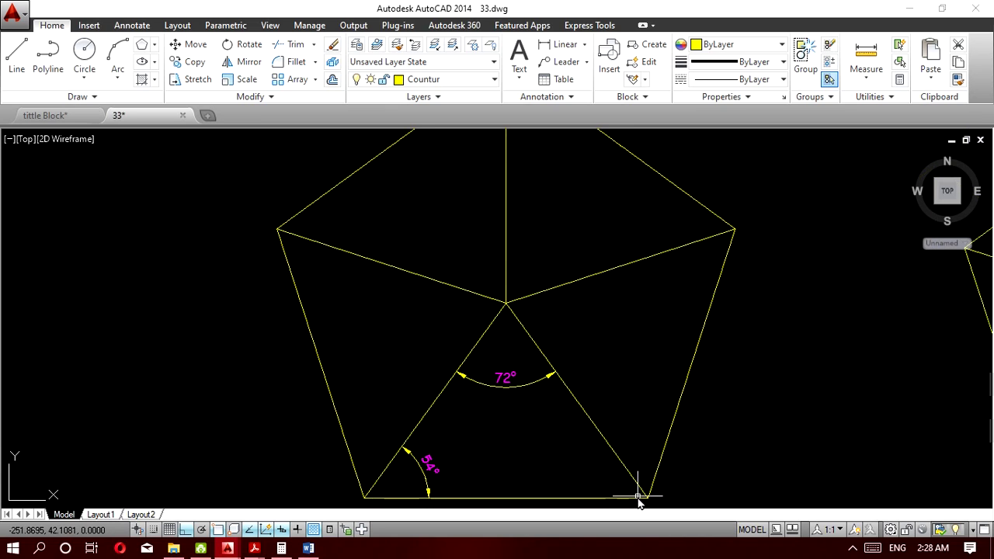
scroll(505, 305, "down", 2)
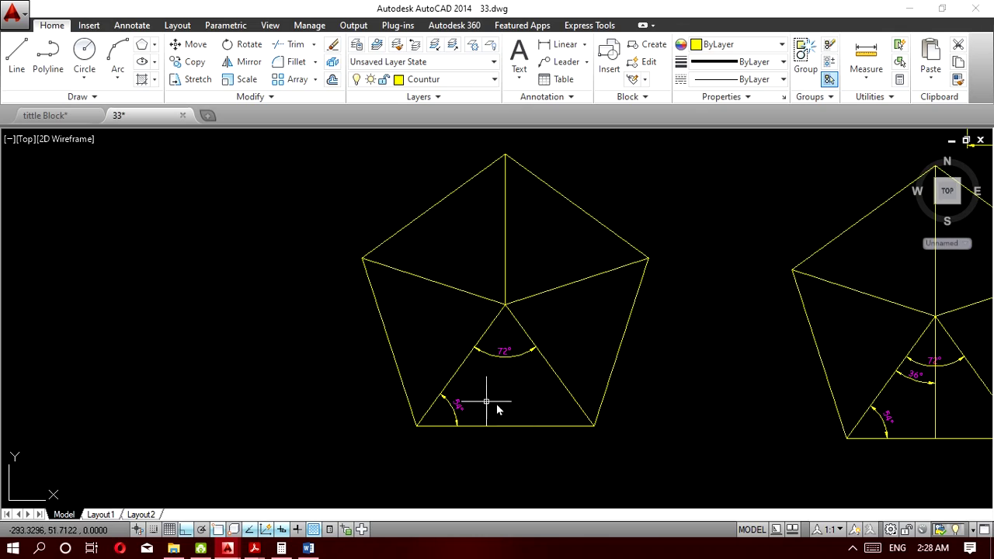
scroll(538, 322, "up", 2)
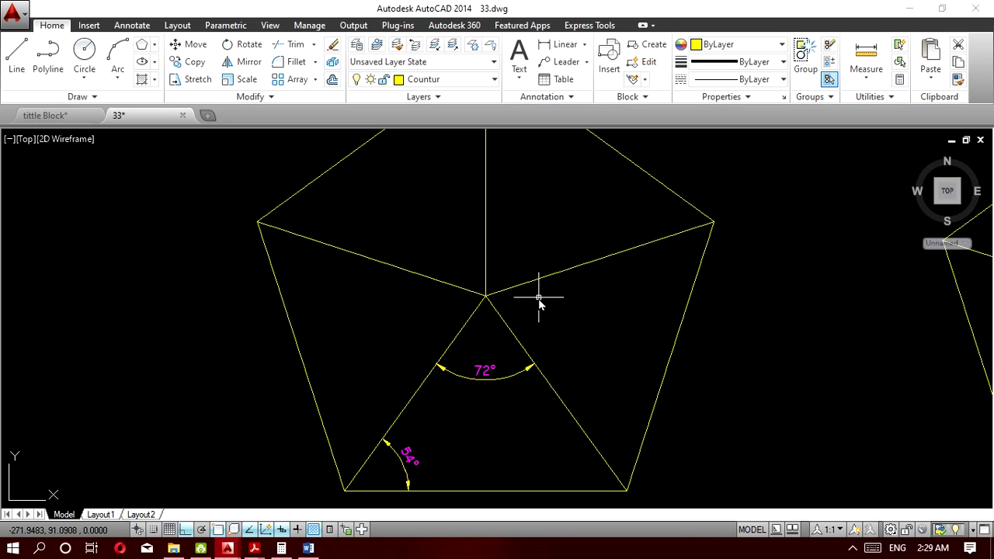
scroll(485, 373, "down", 2)
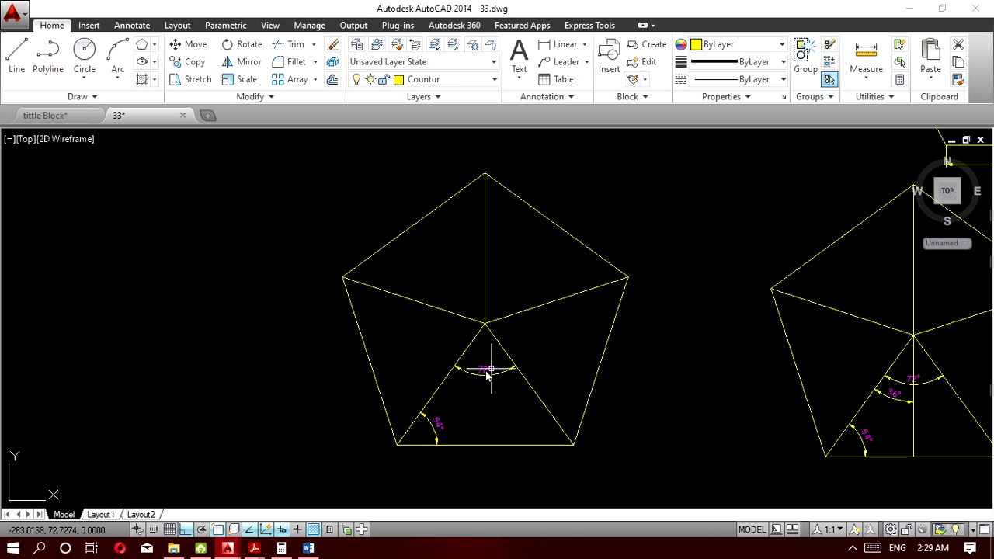
middle_click_drag(717, 402, 415, 373)
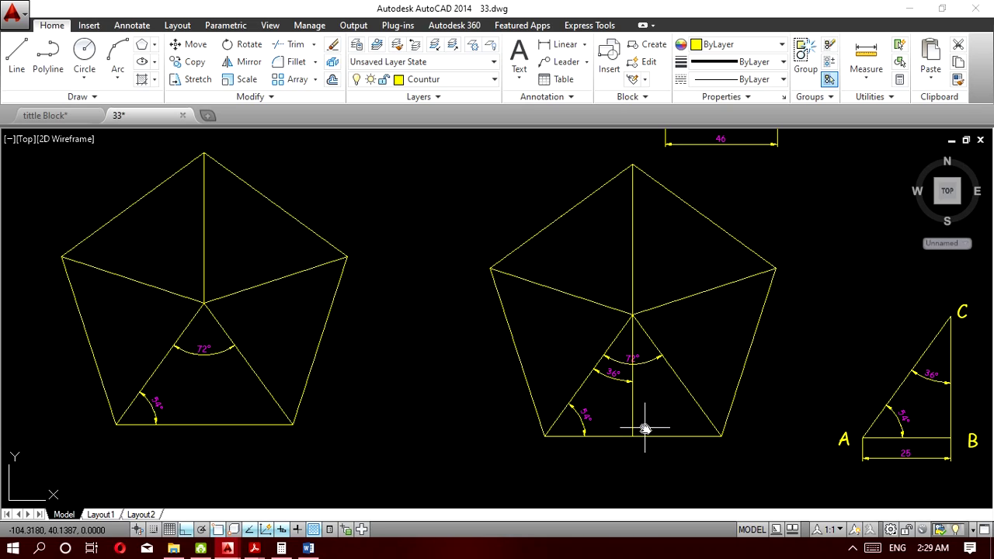
scroll(645, 419, "up", 2)
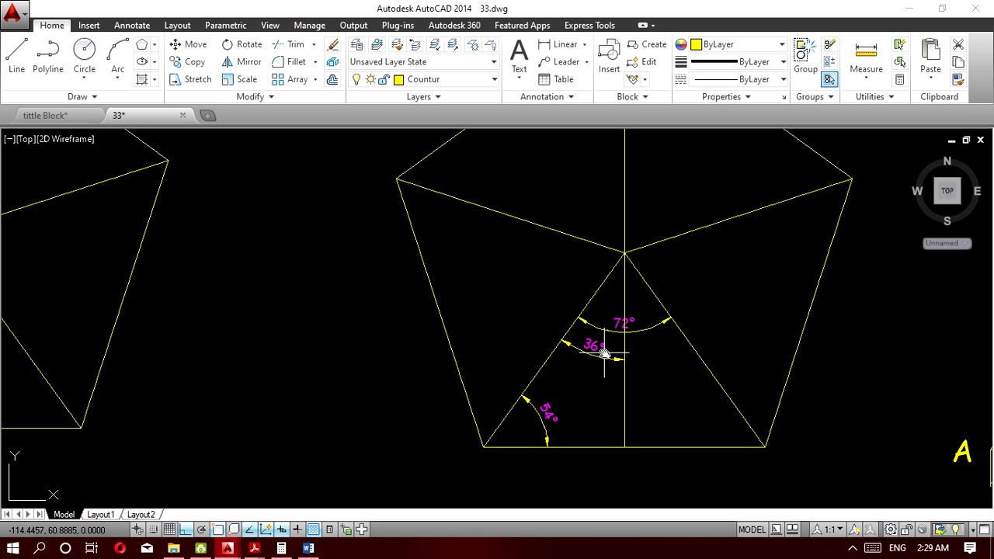
scroll(598, 351, "down", 4)
scroll(580, 377, "up", 2)
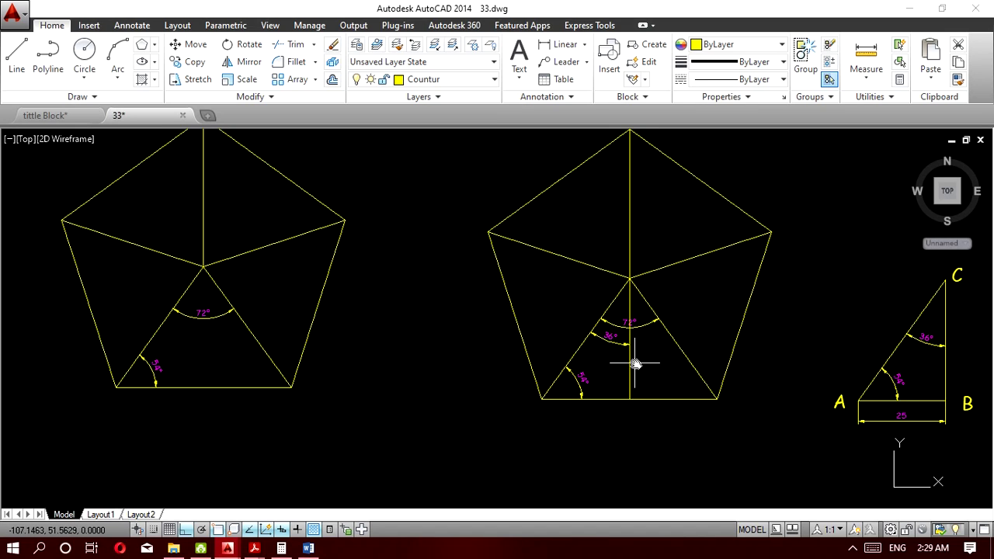
scroll(644, 357, "up", 2)
scroll(666, 350, "down", 4)
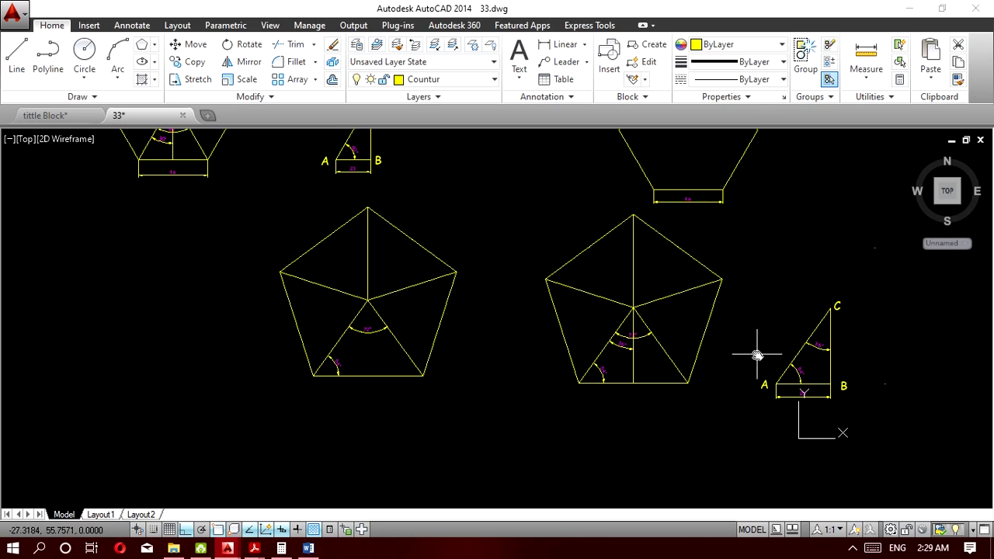
scroll(766, 355, "down", 2)
scroll(851, 363, "up", 6)
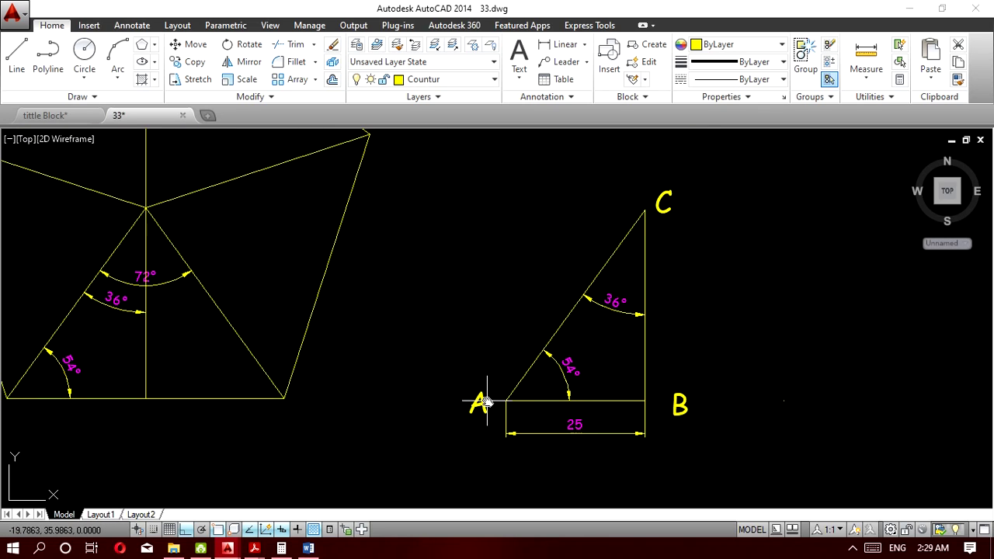
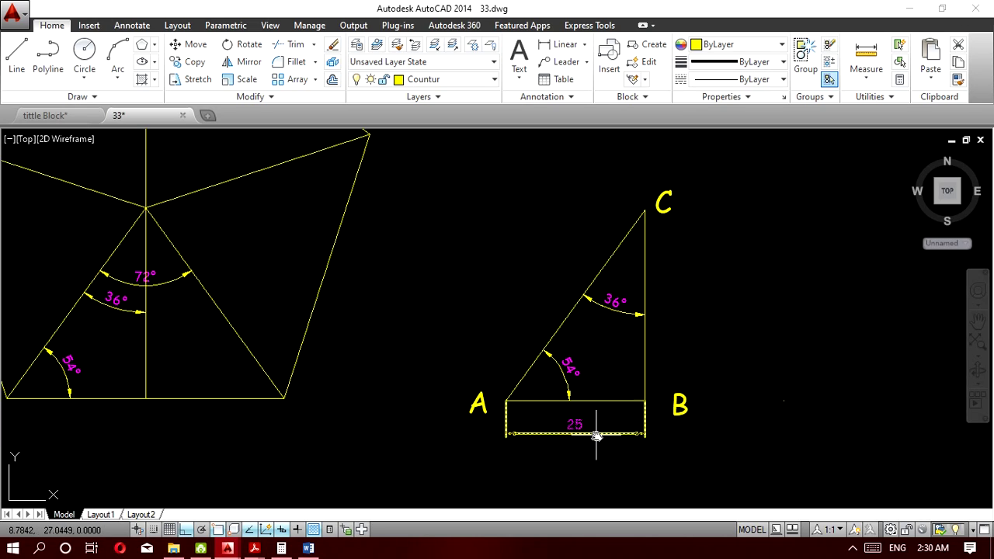
scroll(575, 435, "down", 4)
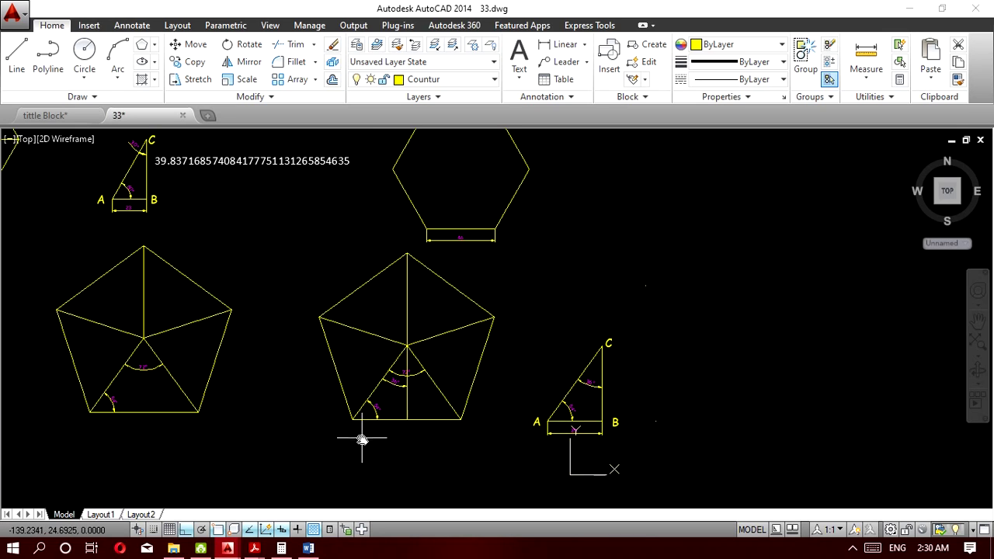
mouse_move(389, 422)
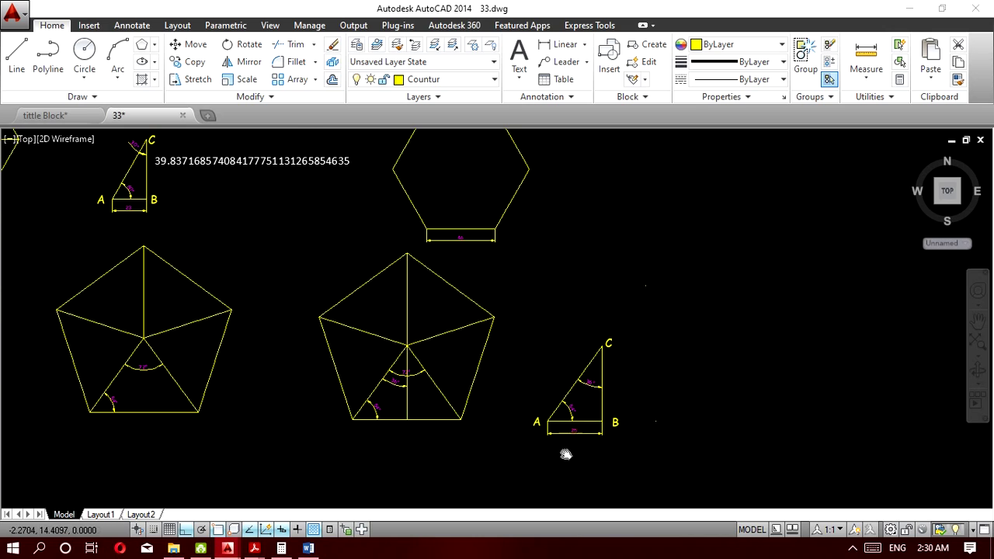
scroll(597, 432, "up", 4)
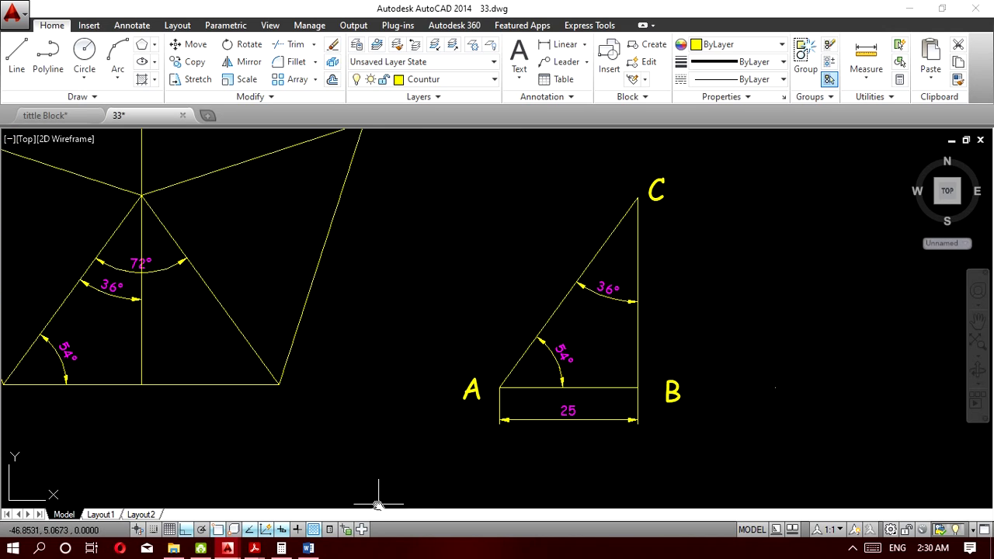
Switch to Word and change the first two equations to Tan 54 = BC / AB and Tan 54 = BC / 25.
left_click(308, 549)
left_click(311, 548)
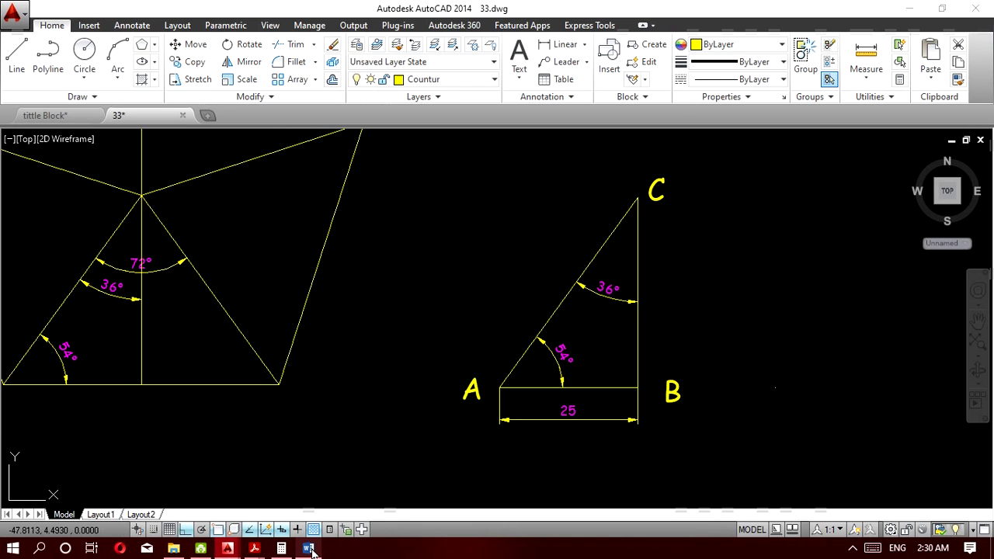
left_click(311, 548)
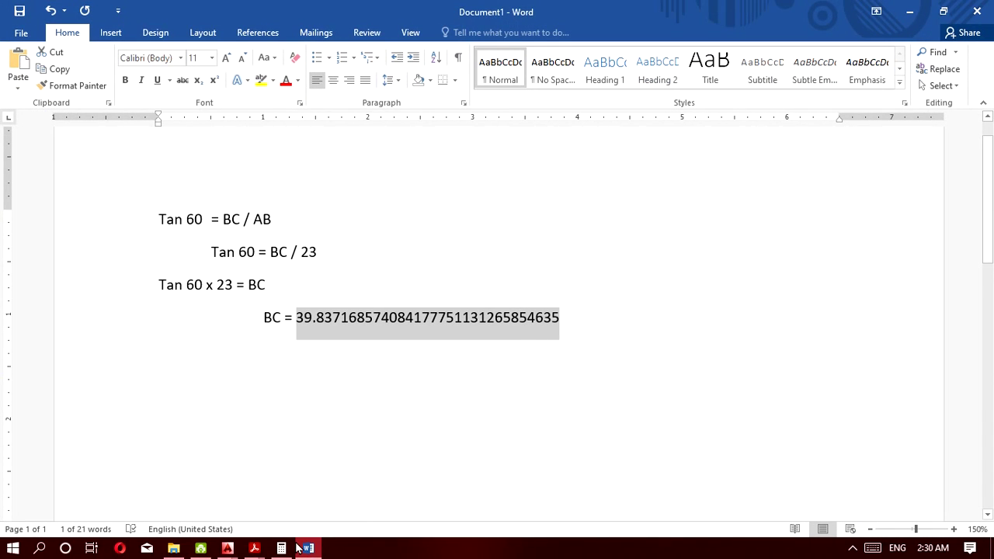
left_click(307, 549)
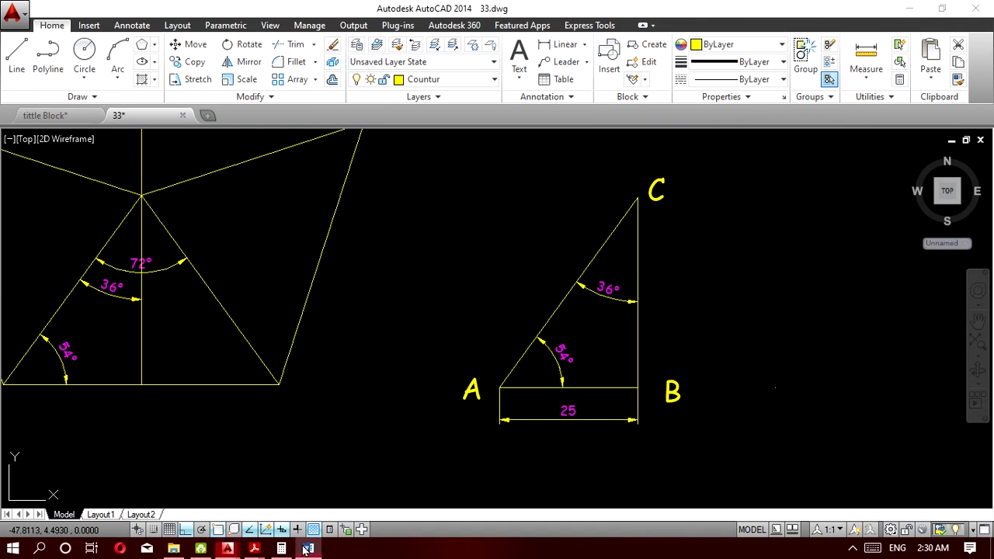
left_click(307, 549)
left_click_drag(187, 221, 202, 223)
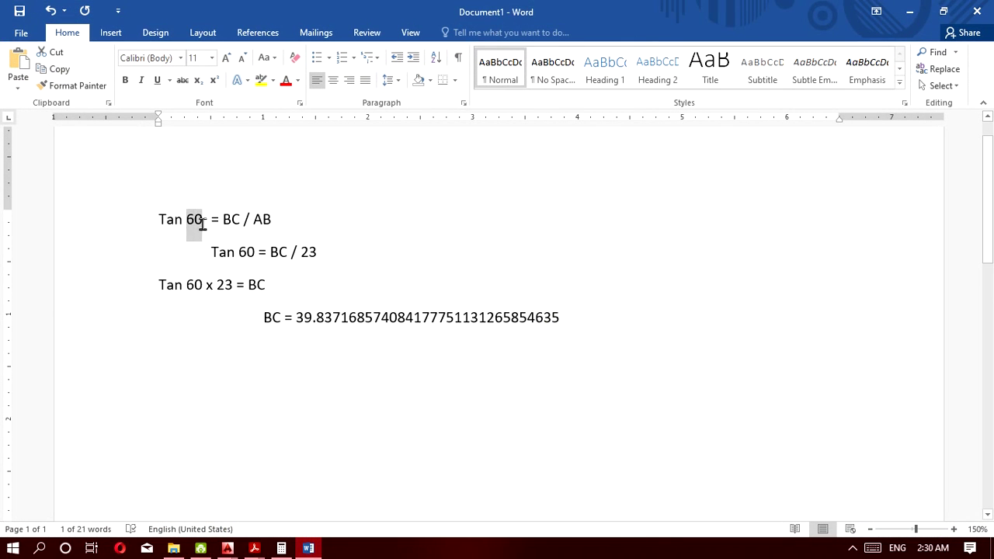
type("54")
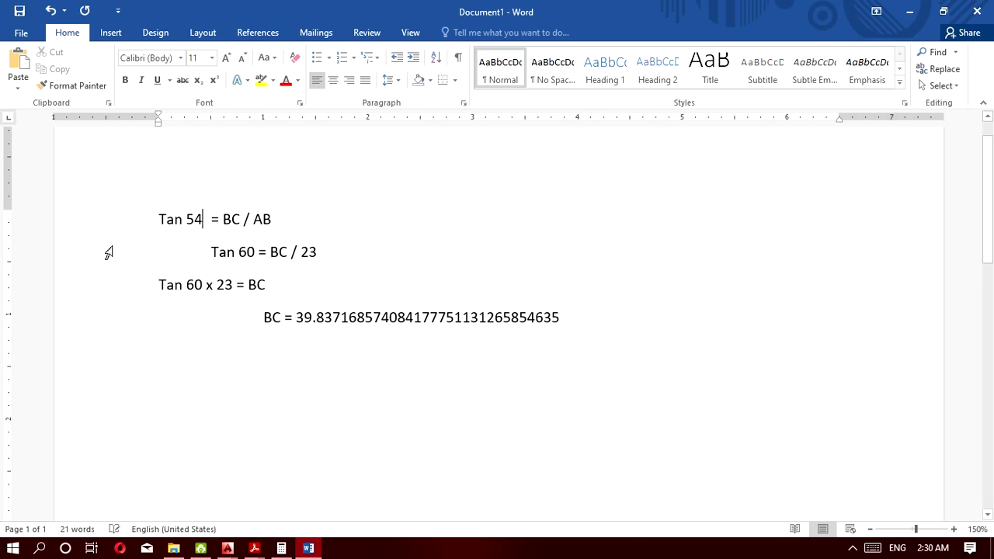
left_click_drag(239, 252, 255, 251)
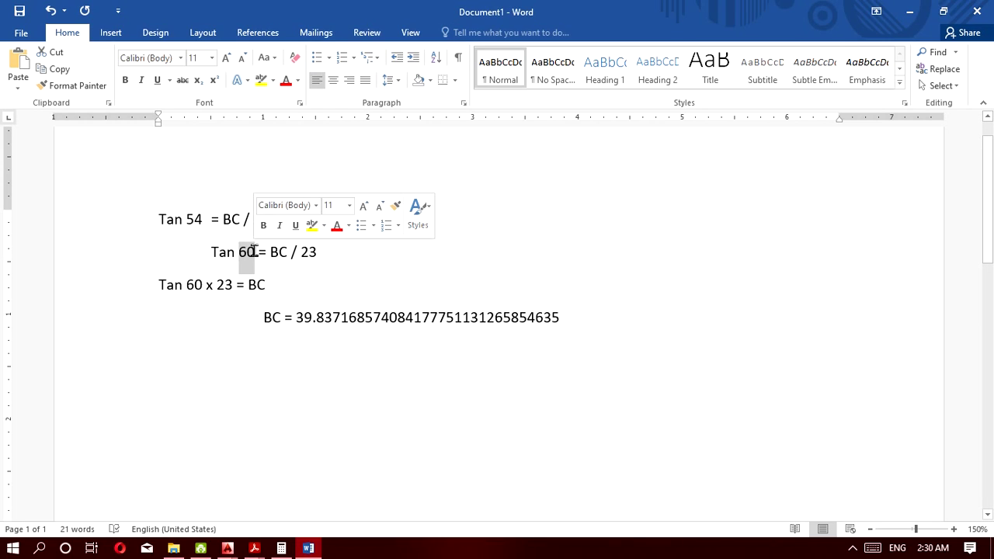
type("54")
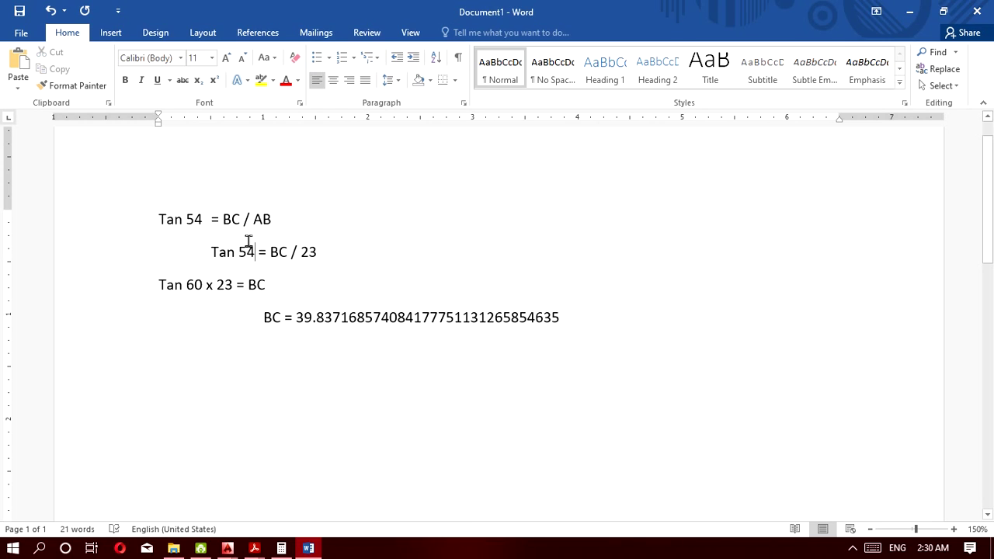
left_click_drag(313, 260, 311, 257)
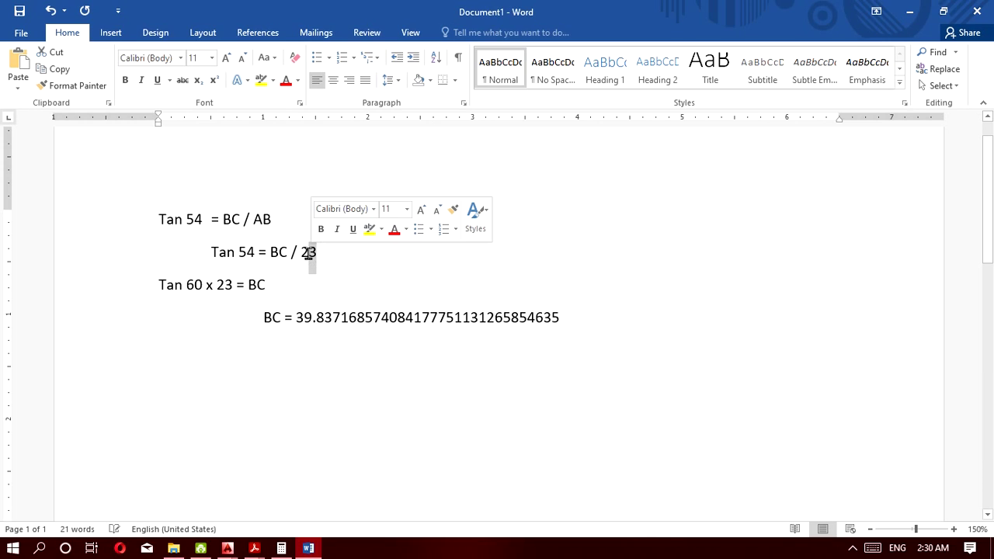
type("5")
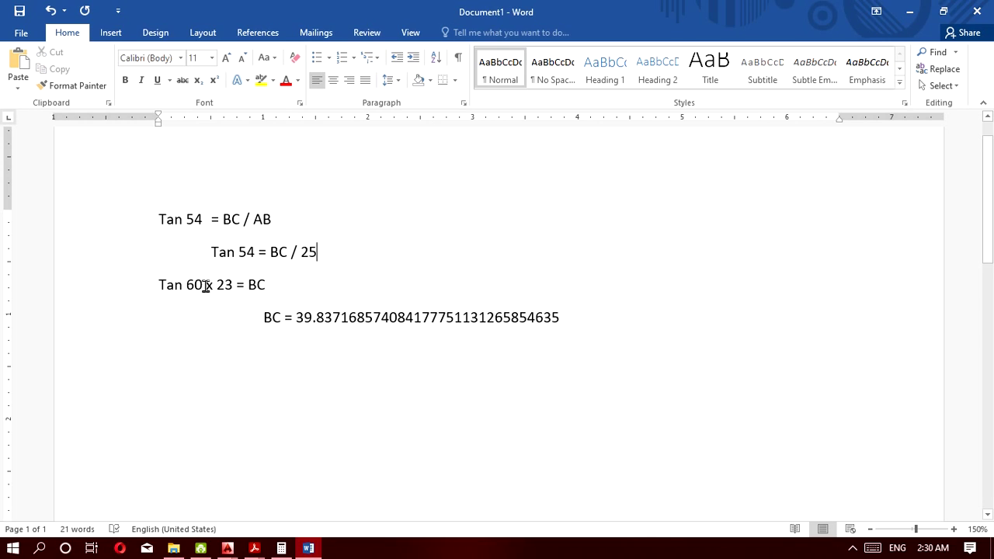
Change the third equation in the document to Tan 54 x 25 = BC.
double_click(194, 285)
type("54 x ")
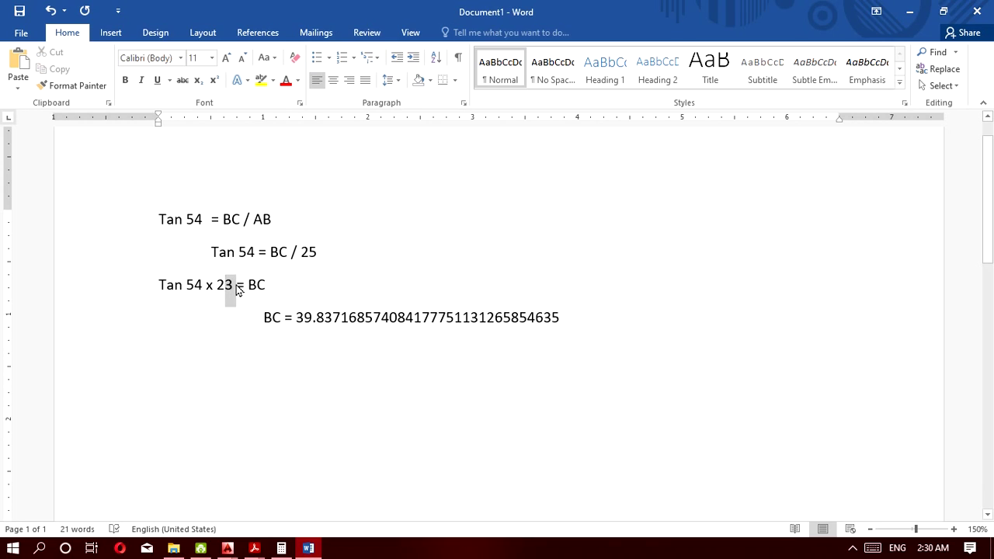
type("225")
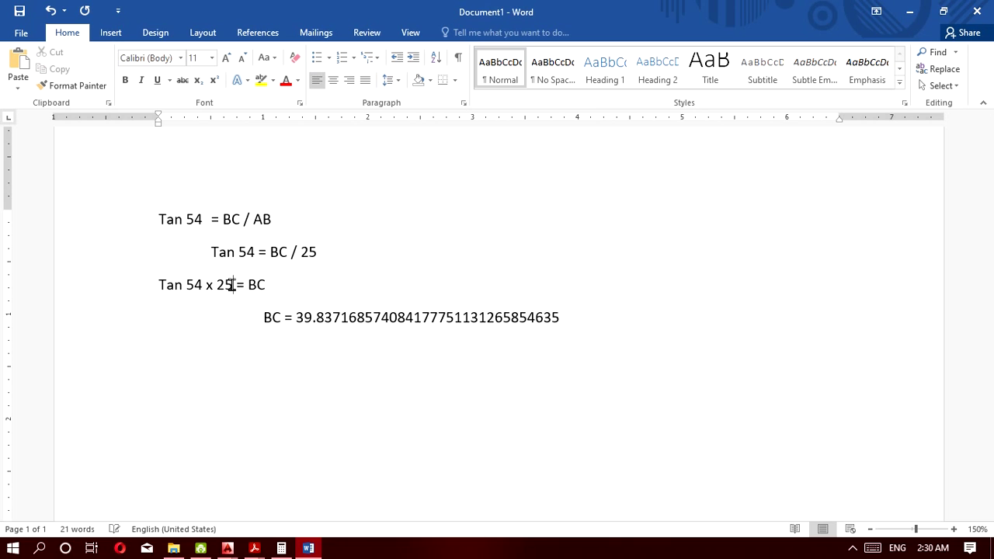
Switch to Calculator, clear its history and the old result, and calculate tan(54) × 25 in degrees.
left_click(281, 549)
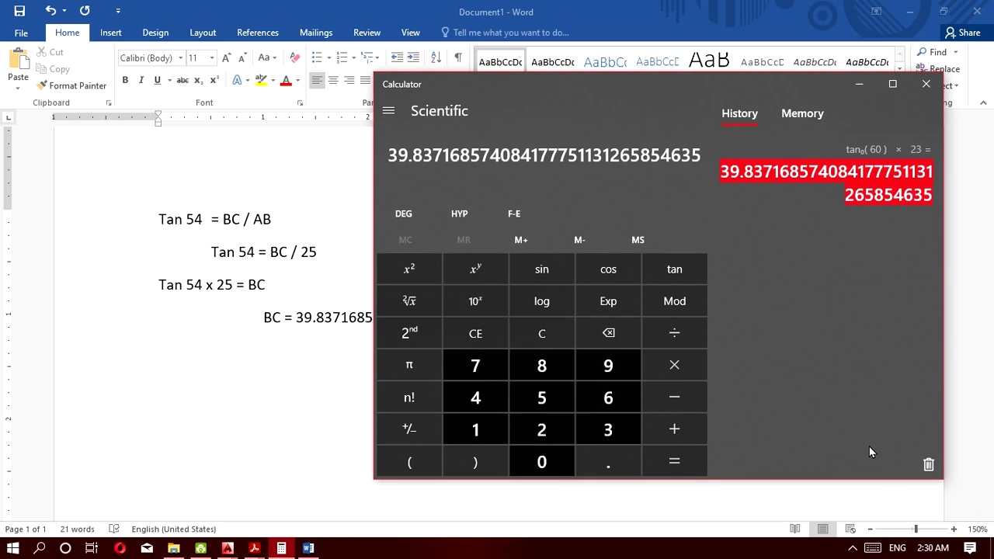
left_click(928, 464)
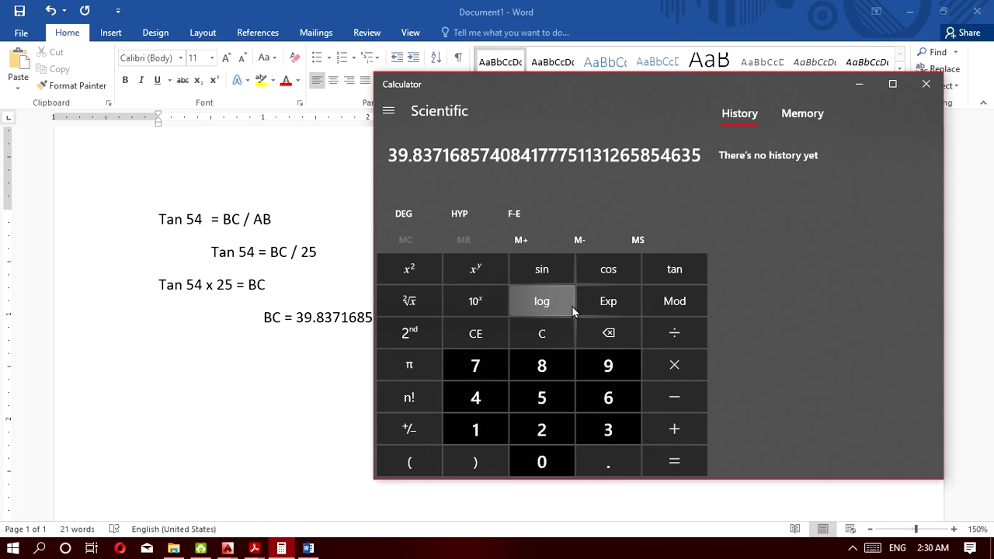
left_click(555, 334)
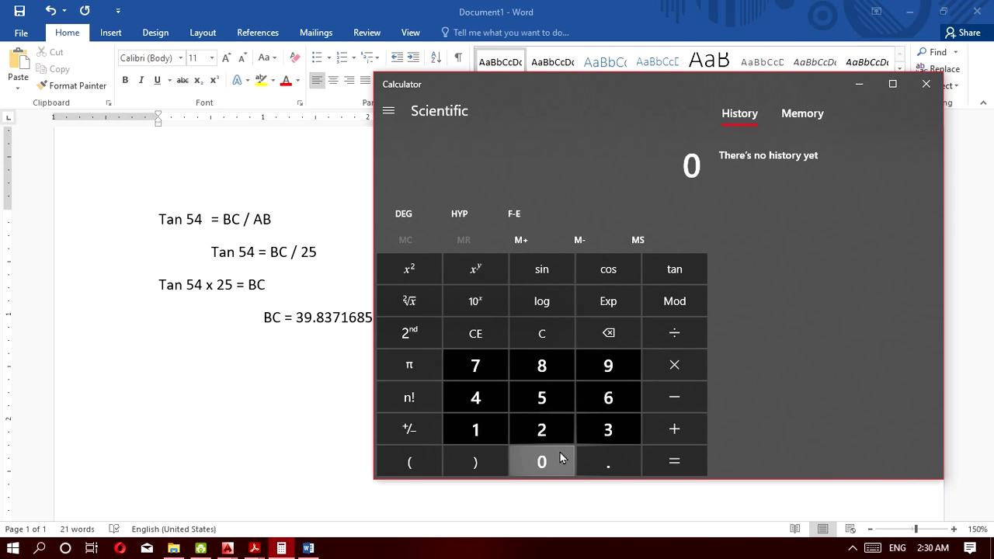
left_click(545, 400)
left_click(478, 398)
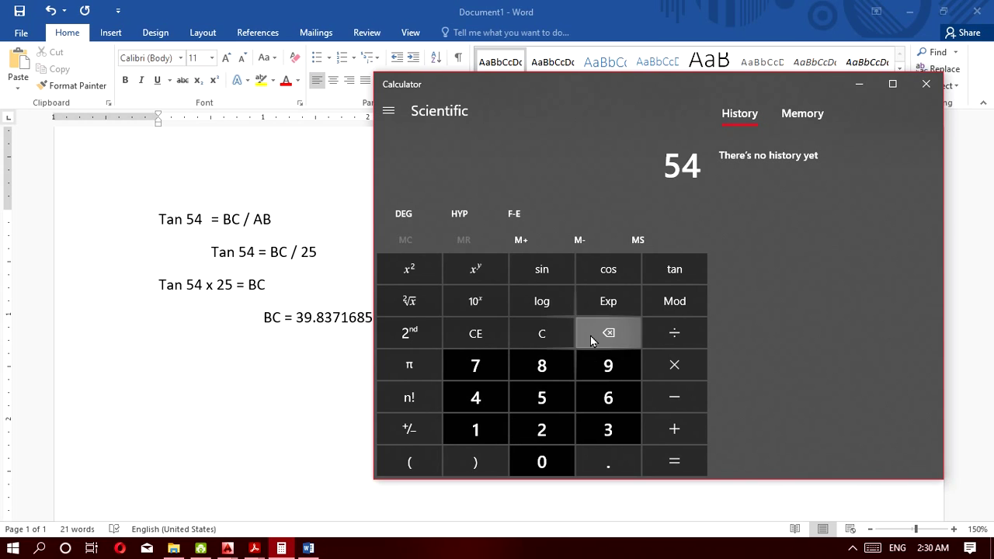
left_click(673, 271)
left_click(664, 370)
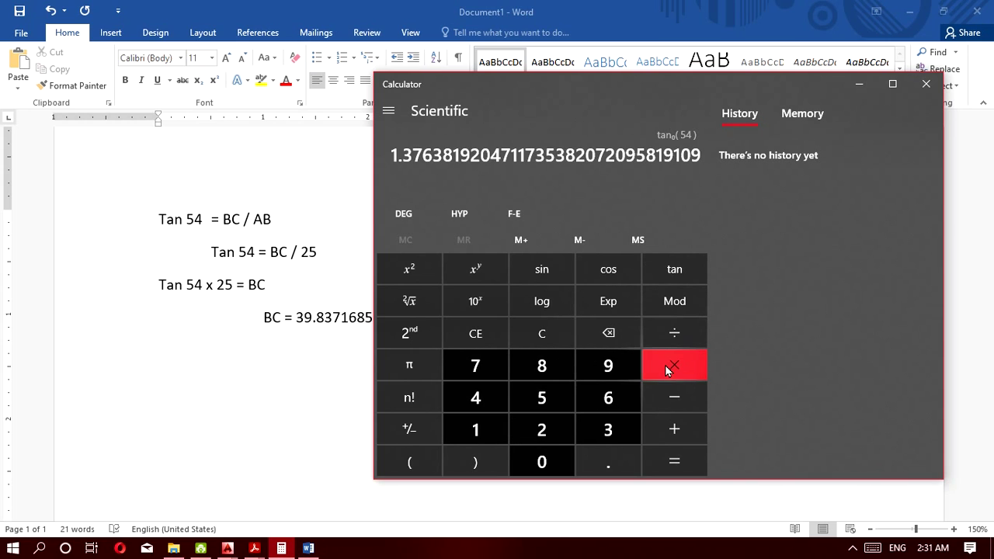
left_click(541, 429)
left_click(543, 397)
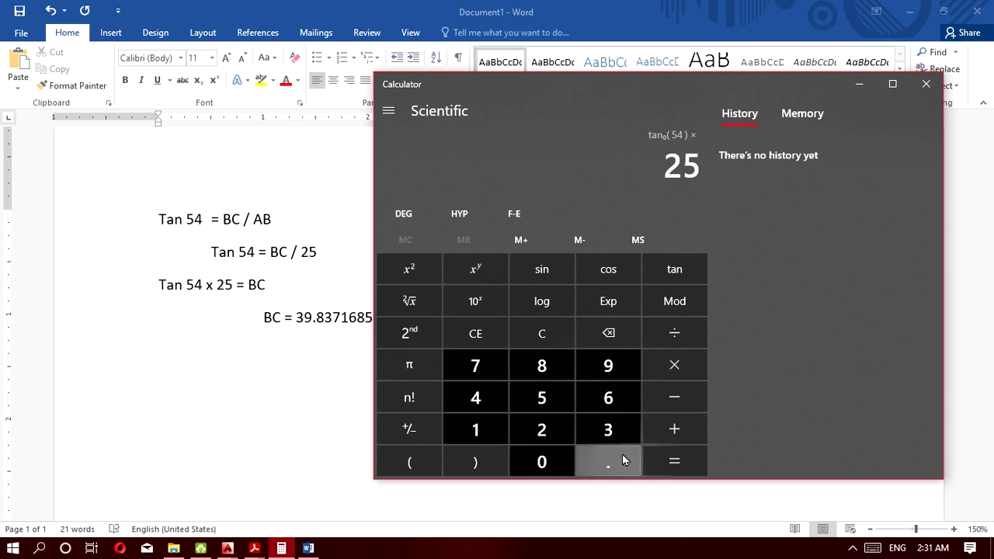
left_click(666, 470)
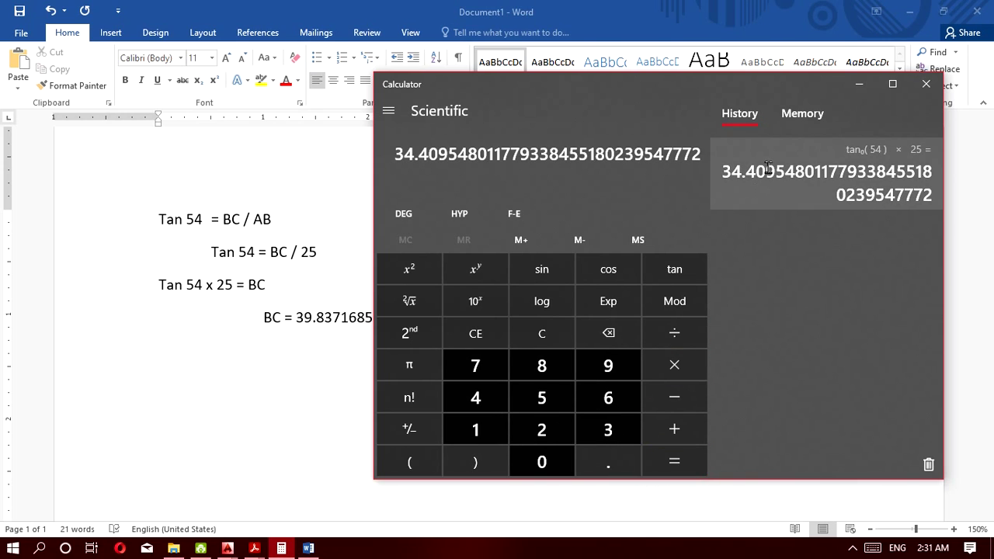
Copy the Calculator result into the Word document, replacing the BC value with 34.409548011779338455180239547772.
left_click_drag(720, 171, 942, 205)
key("ctrl+c")
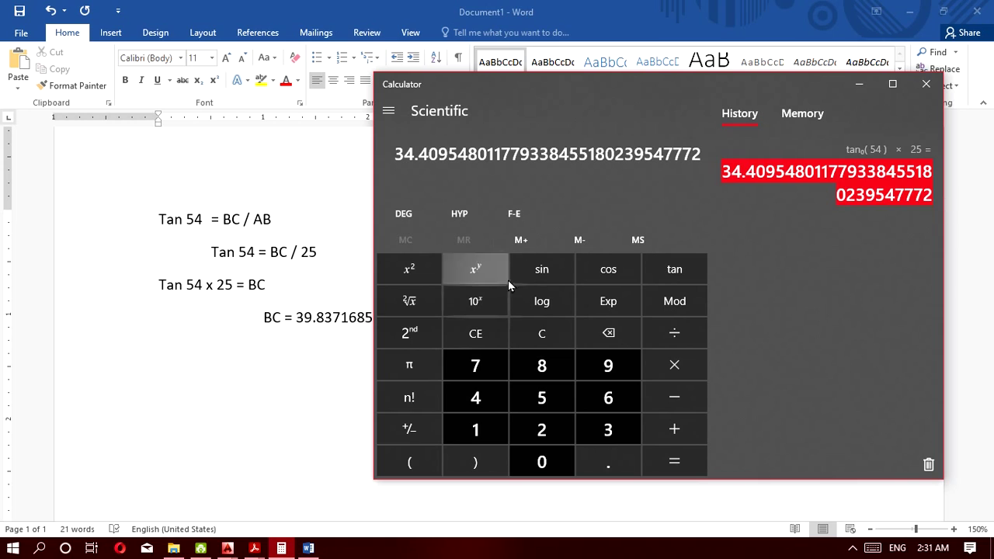
left_click(347, 347)
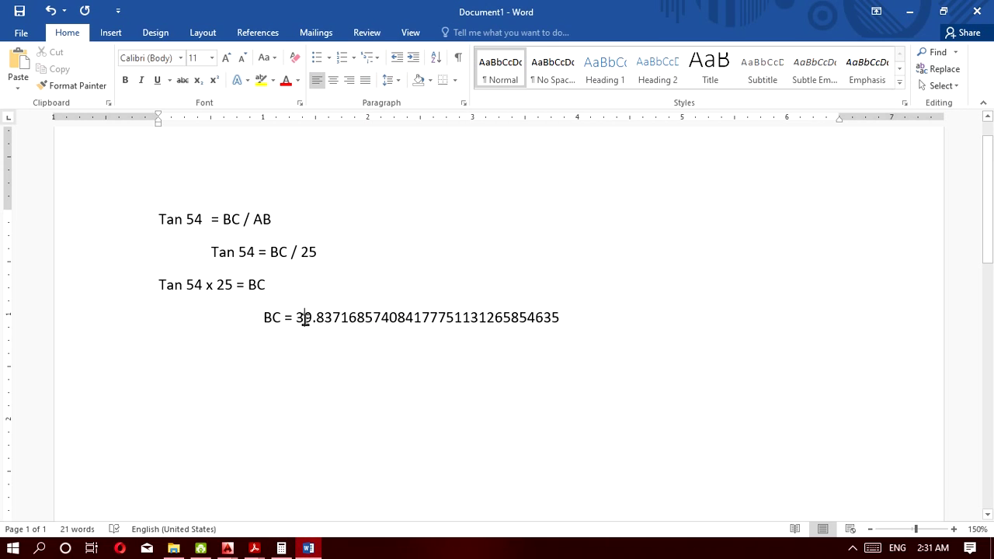
left_click_drag(305, 319, 517, 311)
key("ctrl+v")
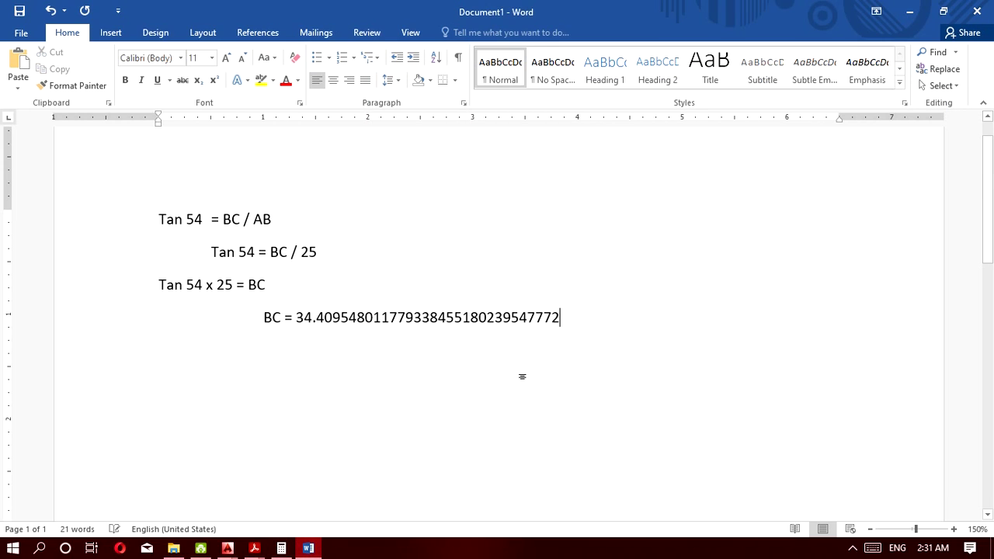
Return to AutoCAD and paste 34.409548011779338455180239547772 as multiline text beside side BC of the pentagon's ABC triangle.
left_click(910, 11)
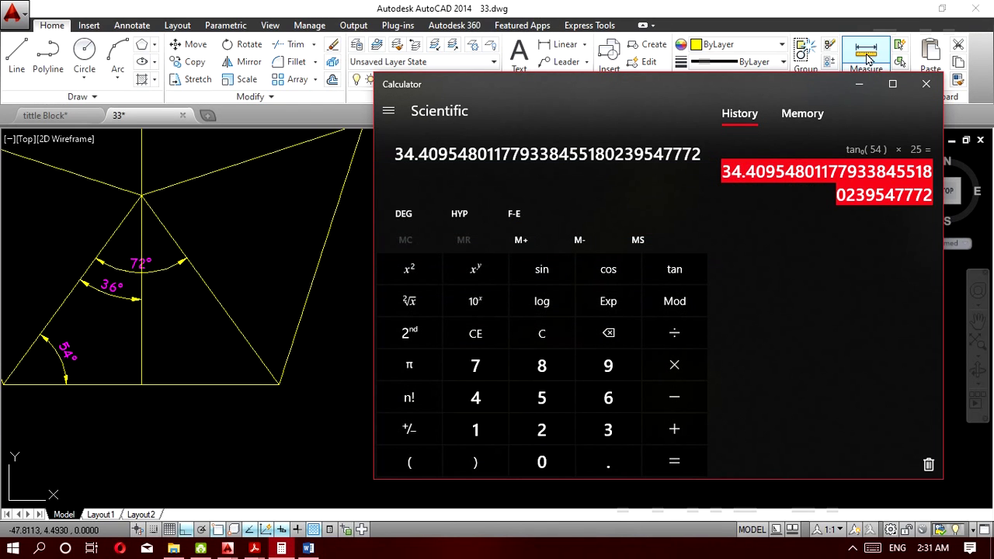
left_click(859, 84)
scroll(676, 330, "down", 1)
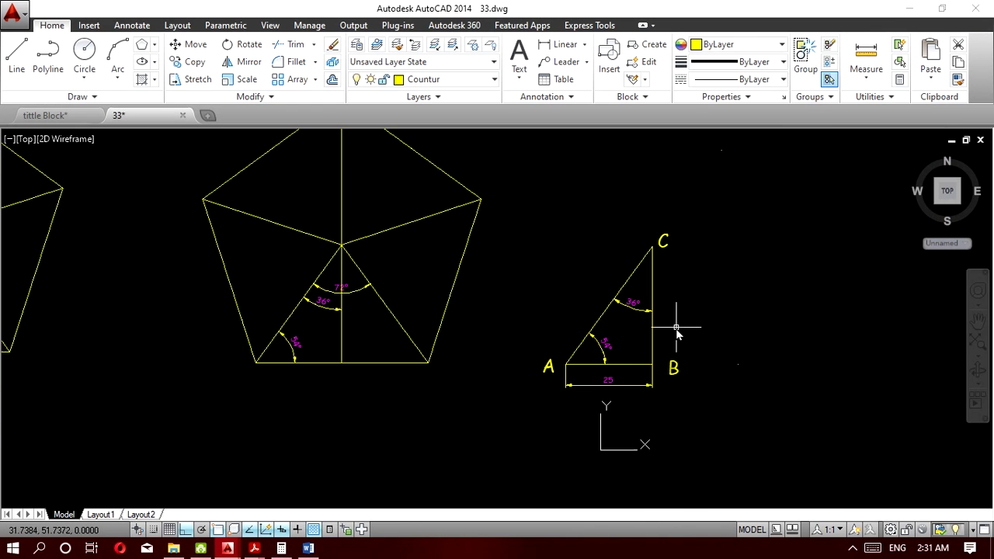
scroll(676, 330, "down", 3)
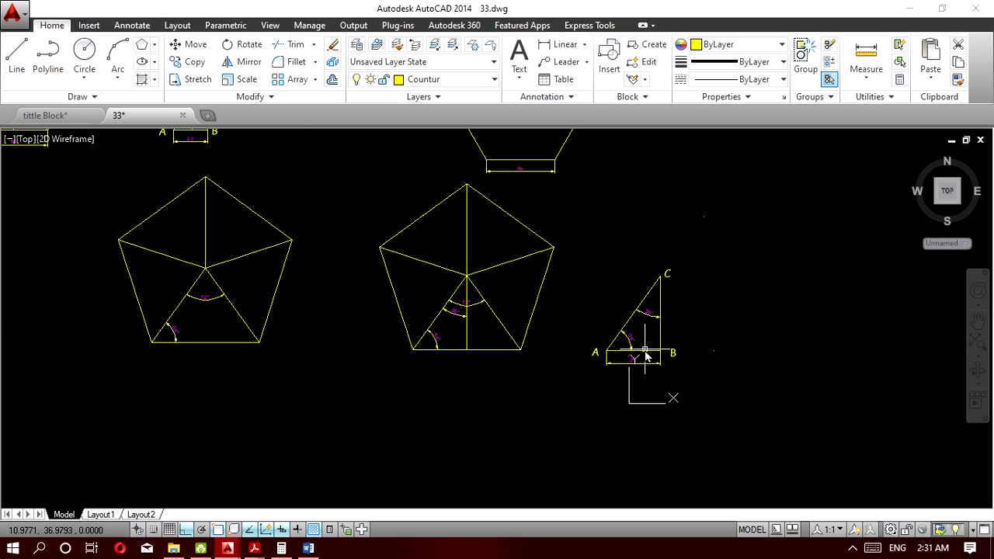
scroll(653, 349, "up", 3)
left_click(521, 60)
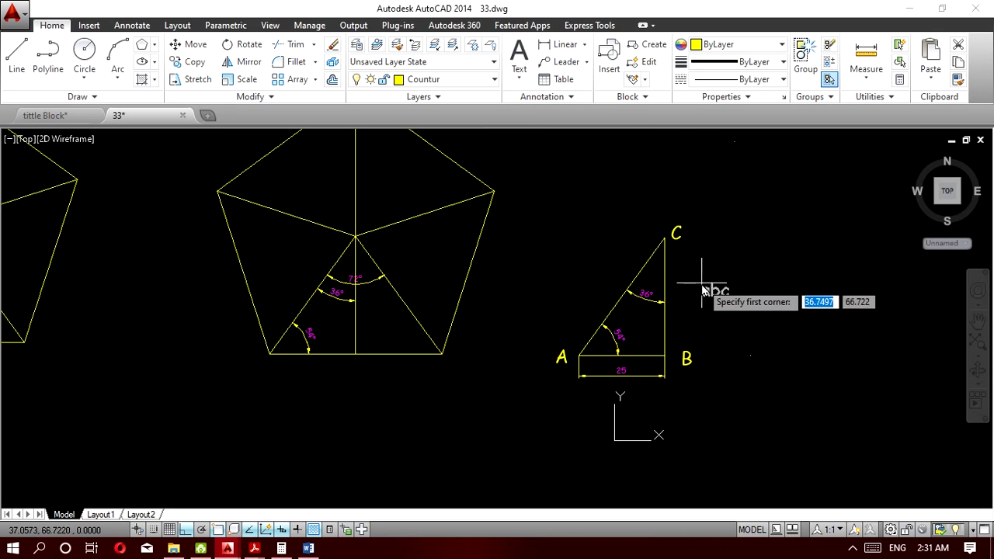
left_click(684, 291)
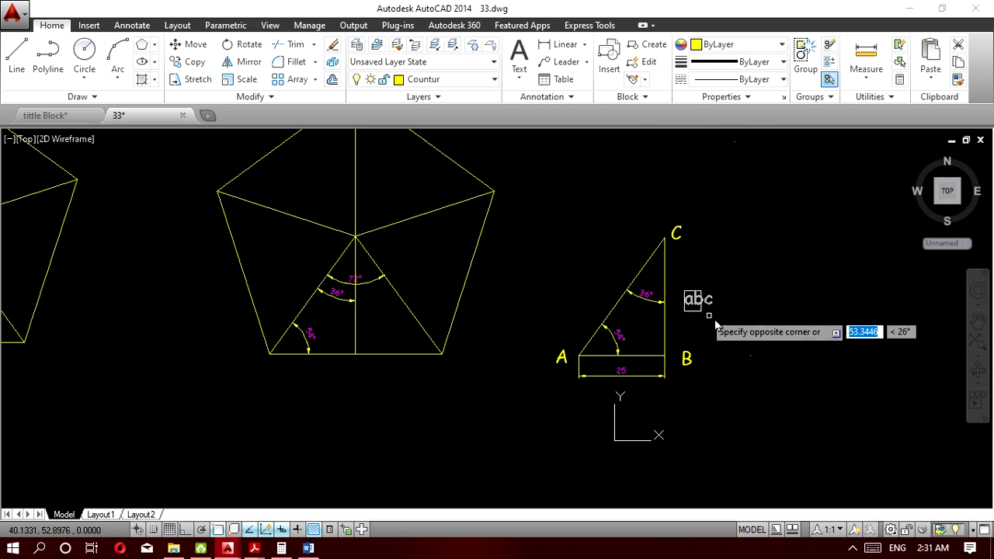
left_click(784, 332)
key("ctrl+v")
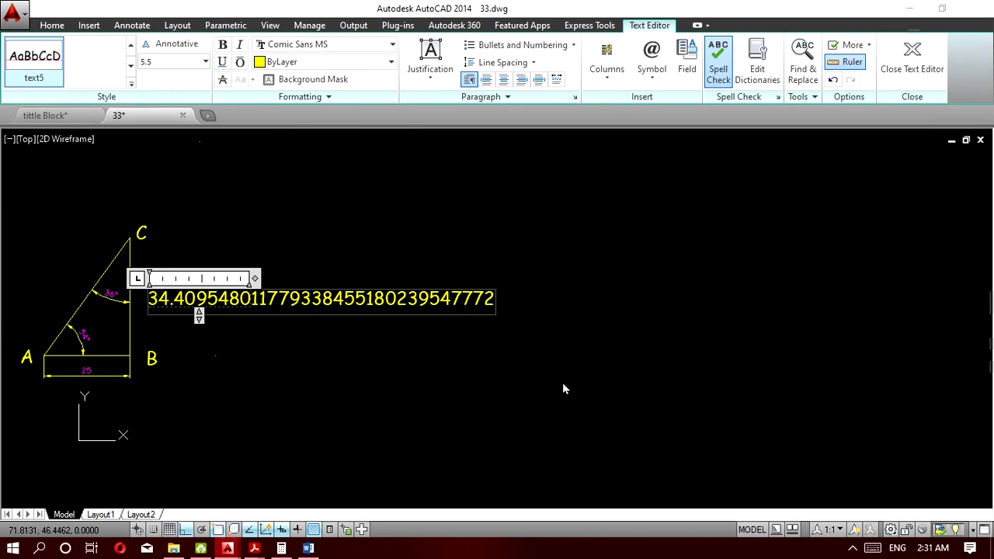
left_click(564, 386)
Draw a five-sided polygon circumscribed about a circle of radius 34.409548011779338455180239547772, level with the right corner of the 46 mm hexagon.
scroll(556, 358, "down", 2)
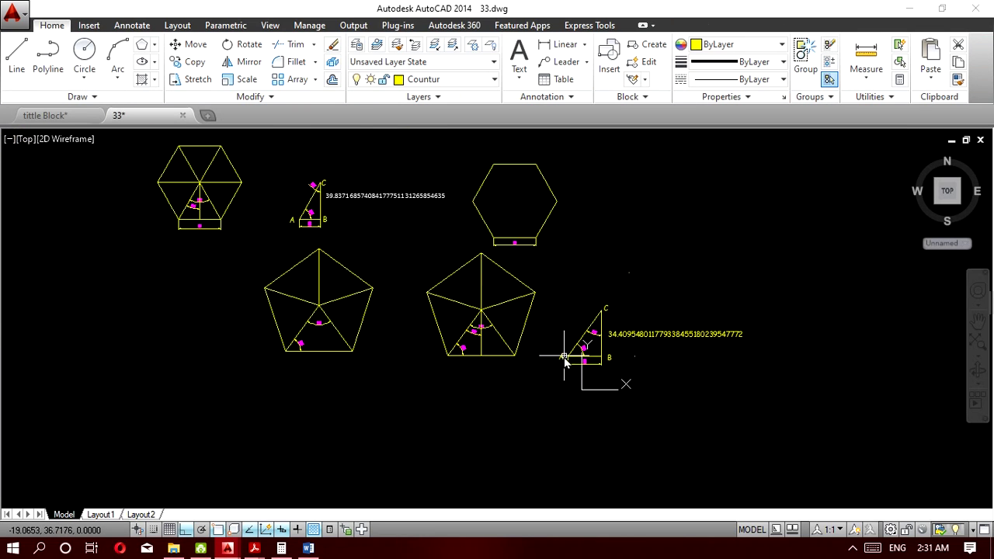
scroll(564, 360, "up", 3)
scroll(564, 351, "down", 3)
middle_click_drag(484, 260, 391, 275)
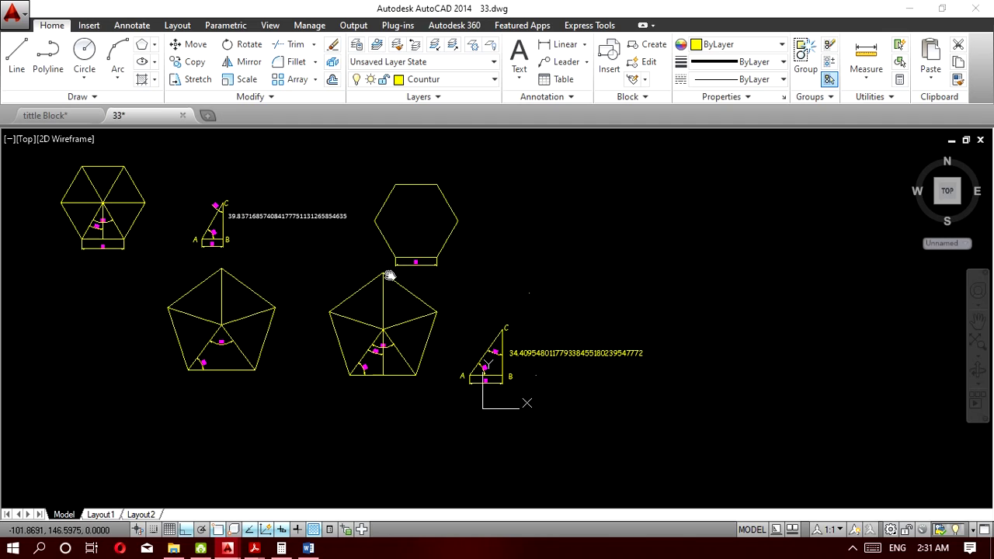
scroll(503, 215, "up", 2)
scroll(503, 214, "up", 2)
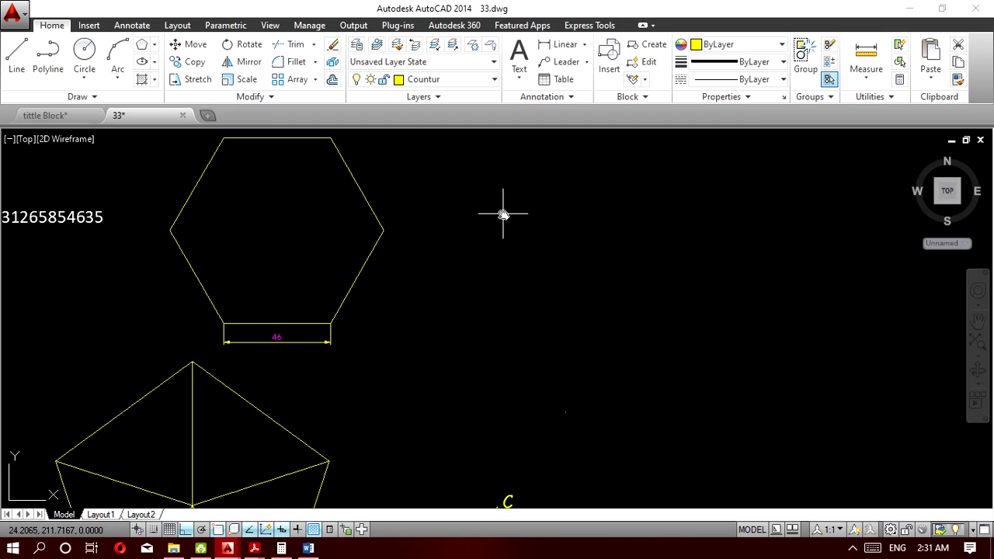
left_click(154, 45)
left_click(175, 96)
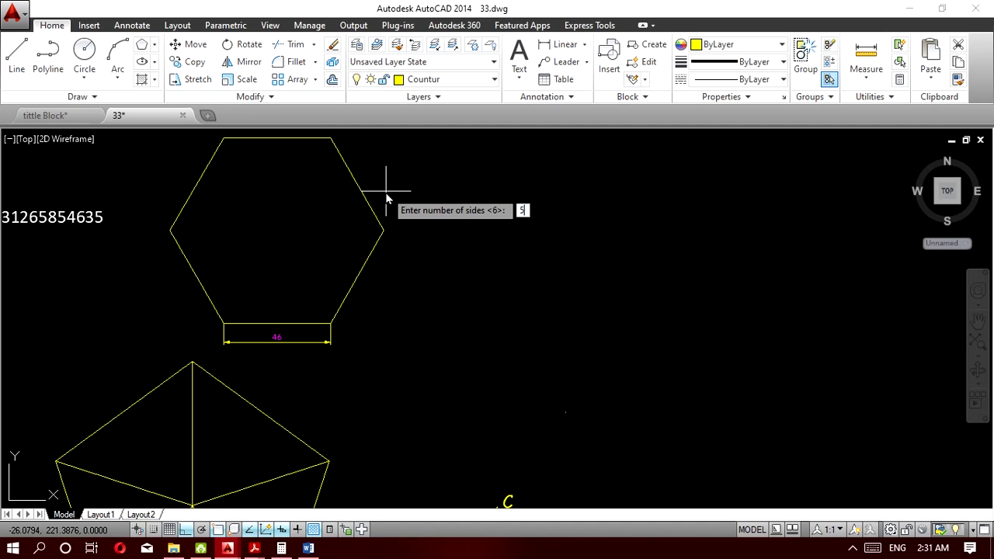
key("Return")
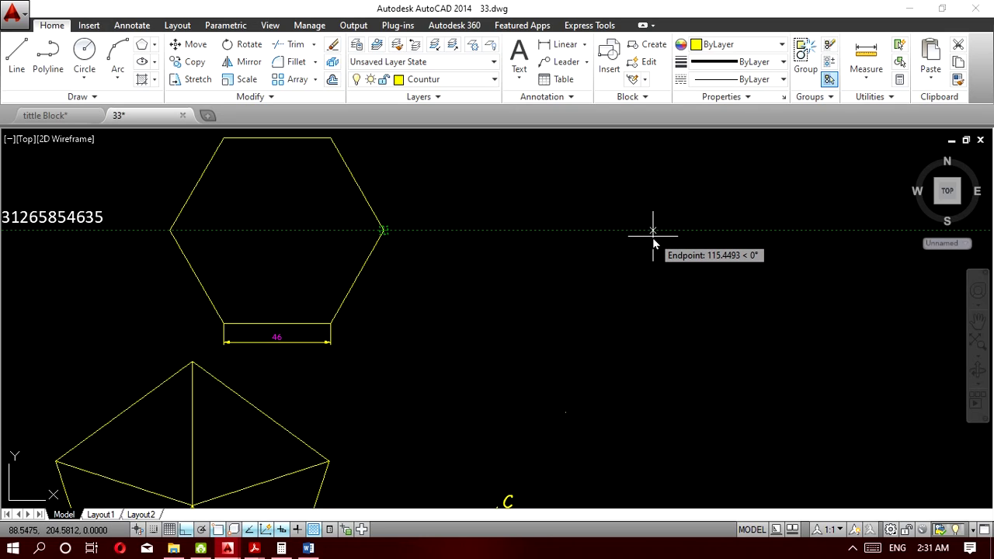
left_click(653, 230)
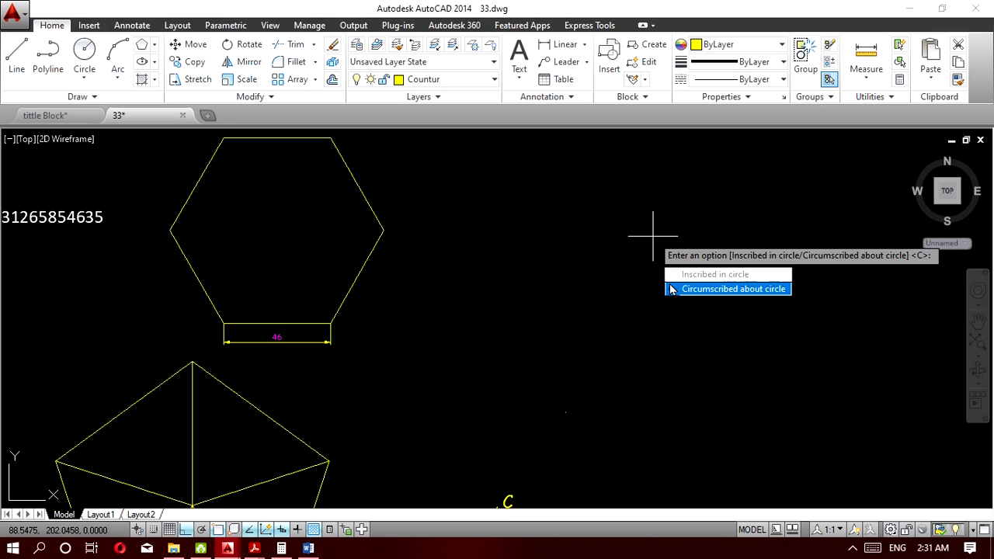
key("Return")
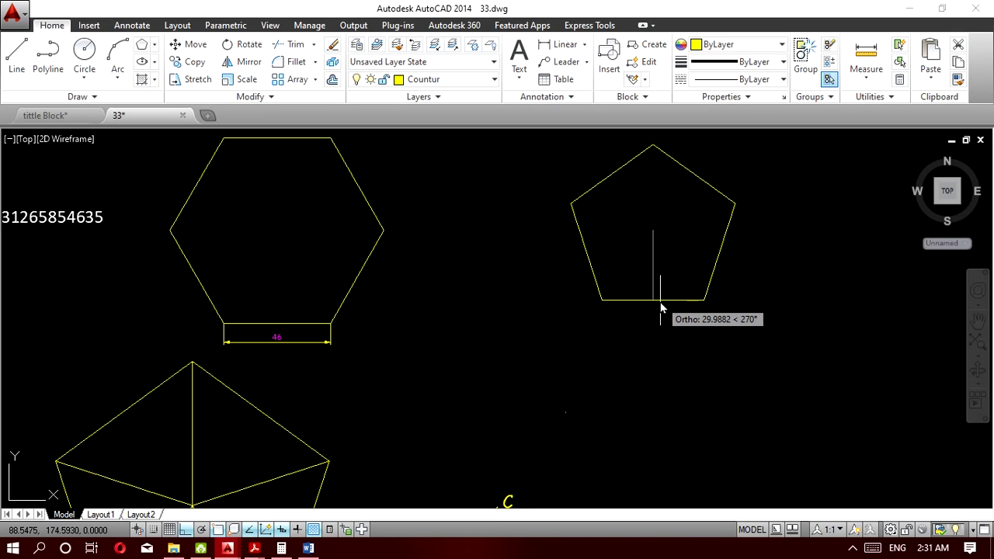
type("3")
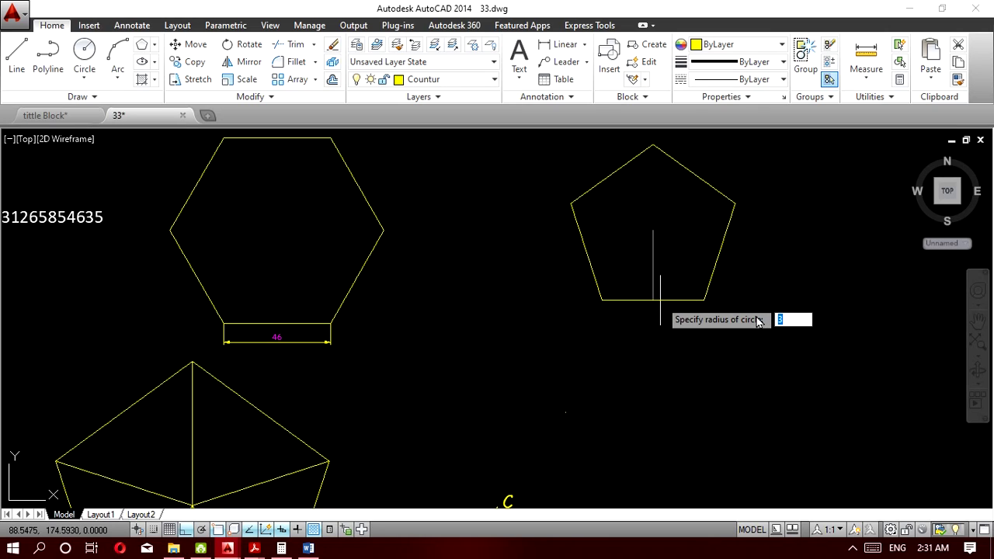
type("34.40954801177933845518023954772")
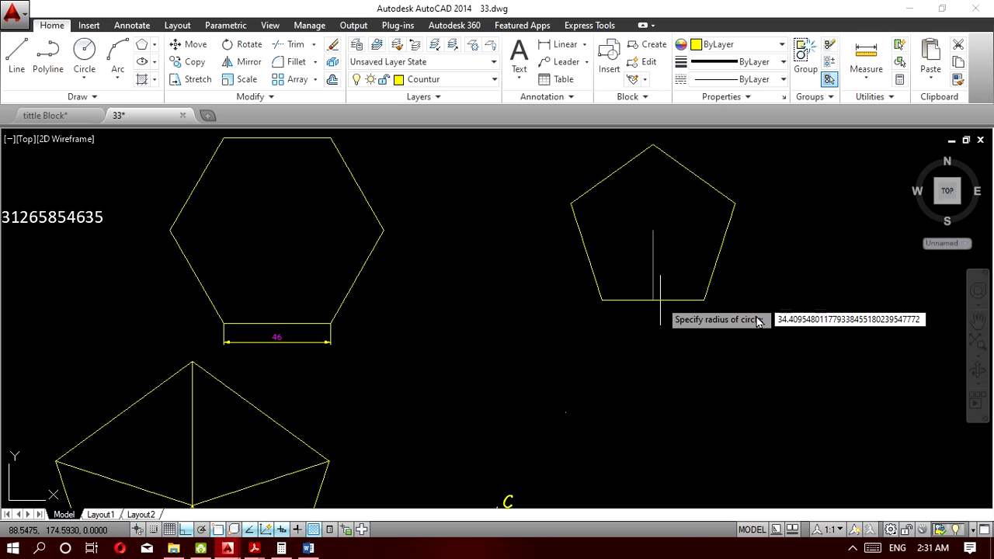
key("Return")
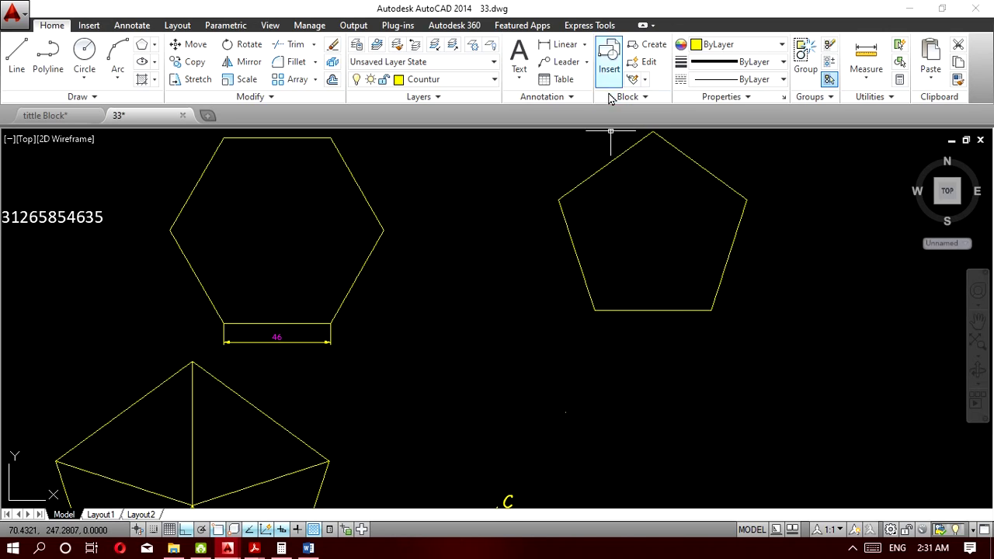
Add a linear dimension below the bottom side of the new pentagon.
left_click(568, 45)
left_click(594, 311)
left_click(710, 317)
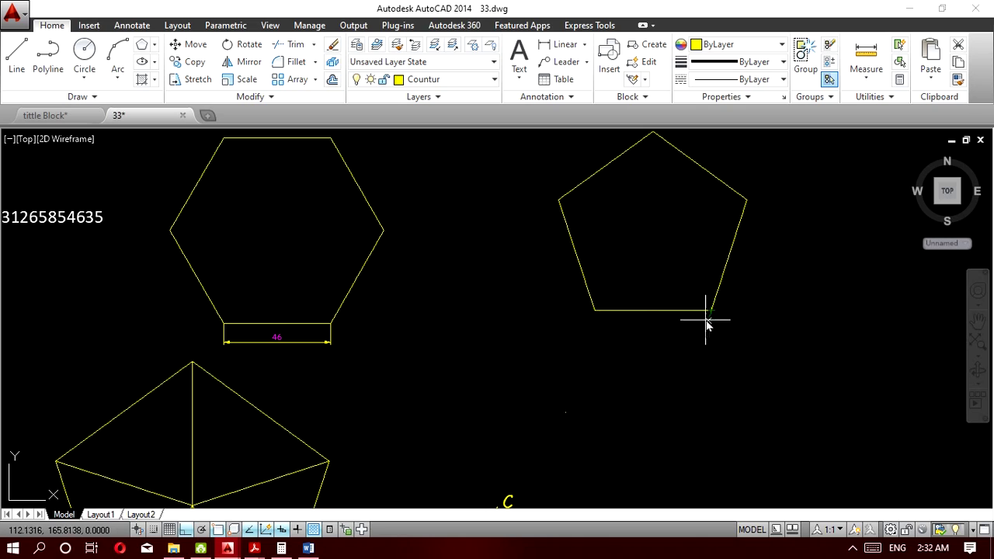
left_click(693, 340)
scroll(687, 342, "up", 4)
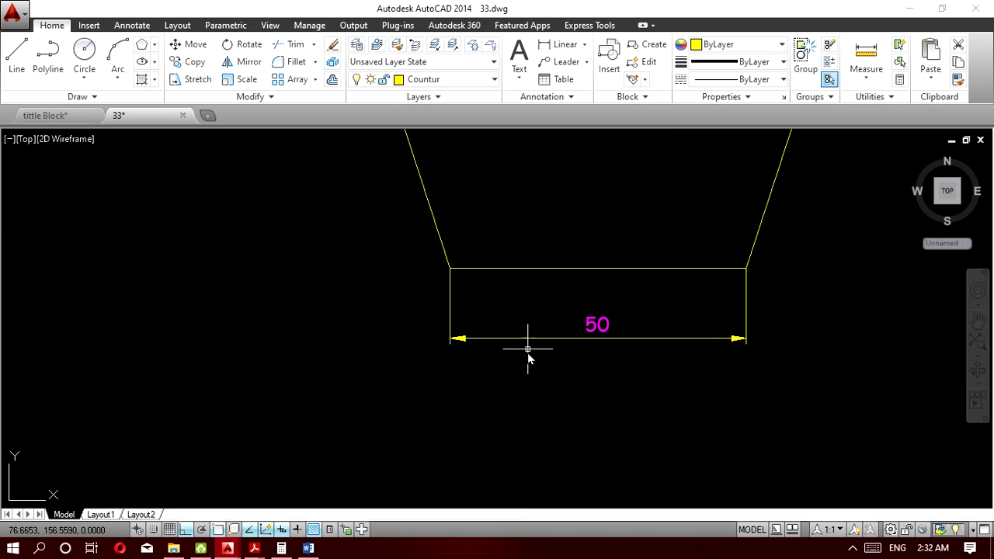
scroll(585, 354, "down", 4)
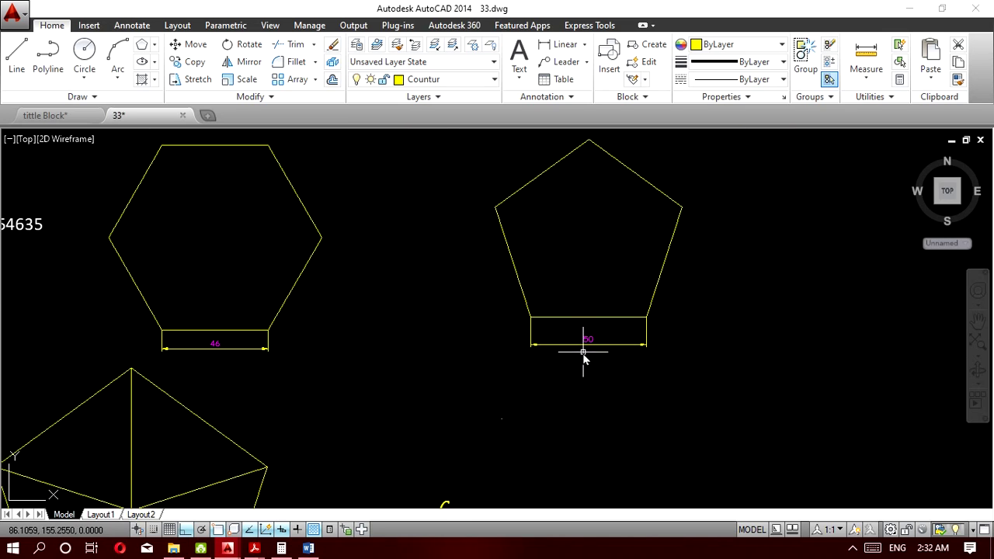
scroll(584, 354, "down", 2)
scroll(594, 400, "down", 2)
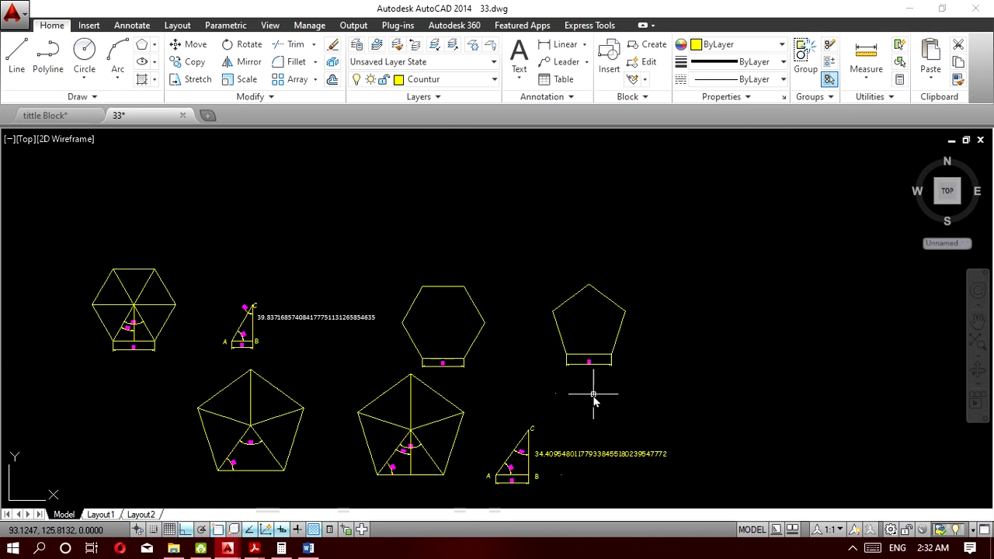
scroll(595, 401, "down", 1)
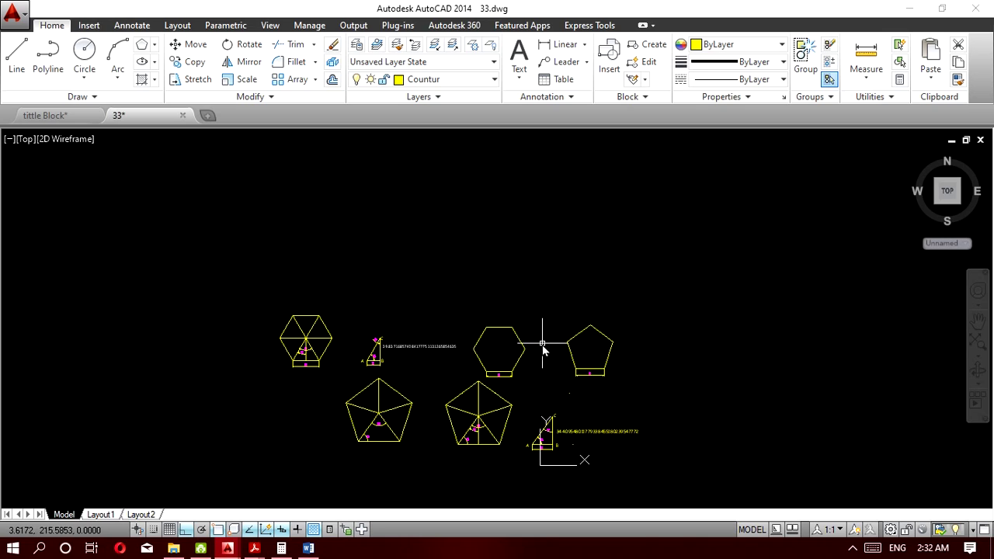
scroll(546, 359, "up", 5)
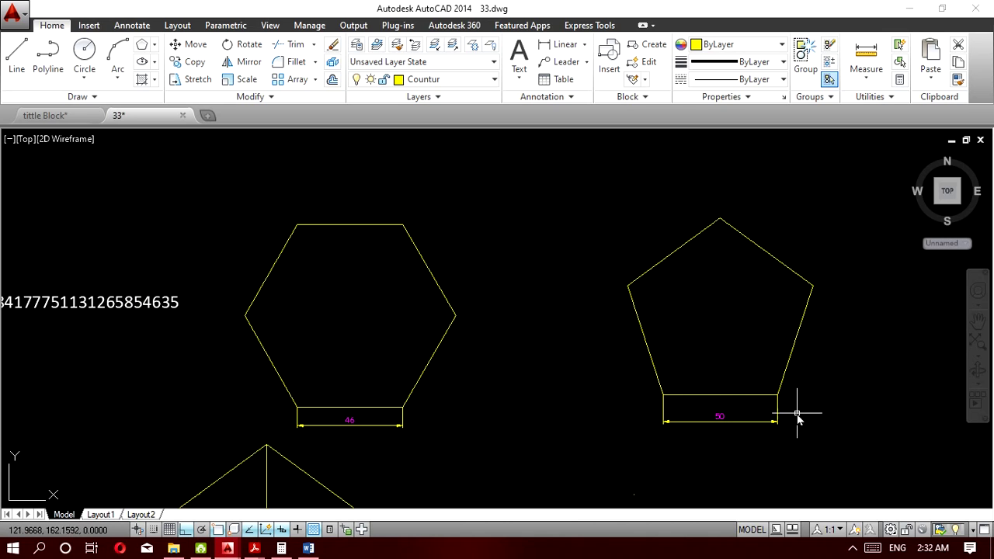
Switch to the tittle Block drawing and delete both hexagons beside the title sheet together with their dimensions and inner lines.
left_click(66, 119)
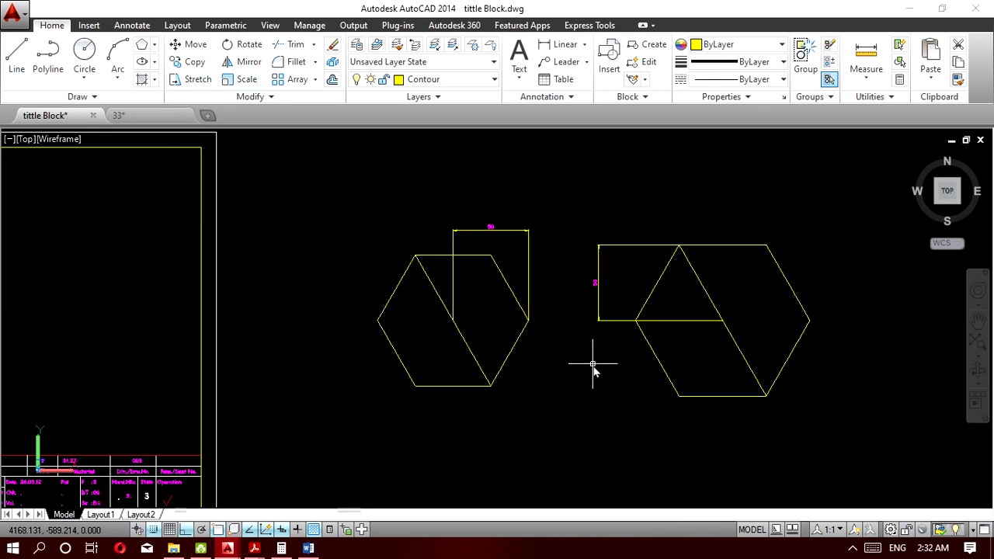
left_click(818, 450)
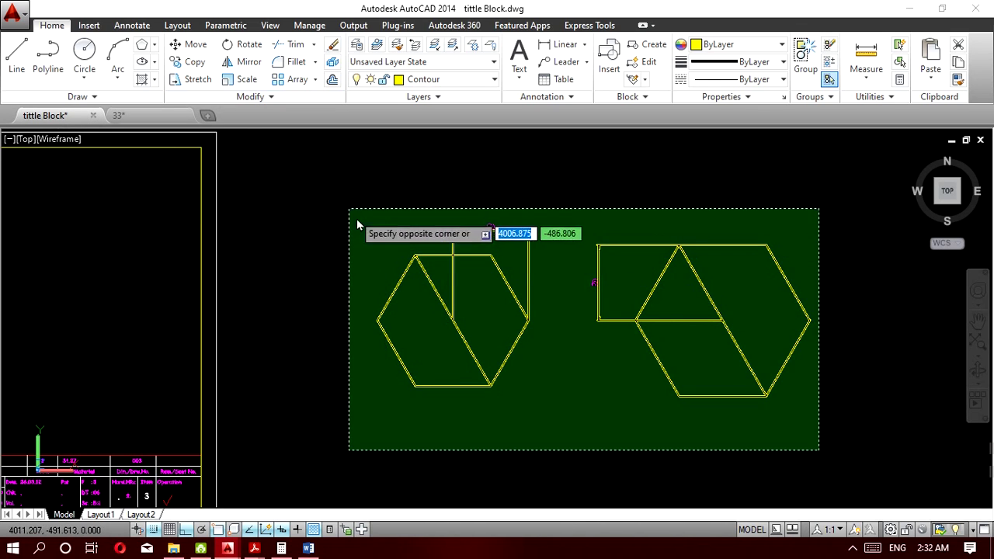
left_click(345, 212)
key("Delete")
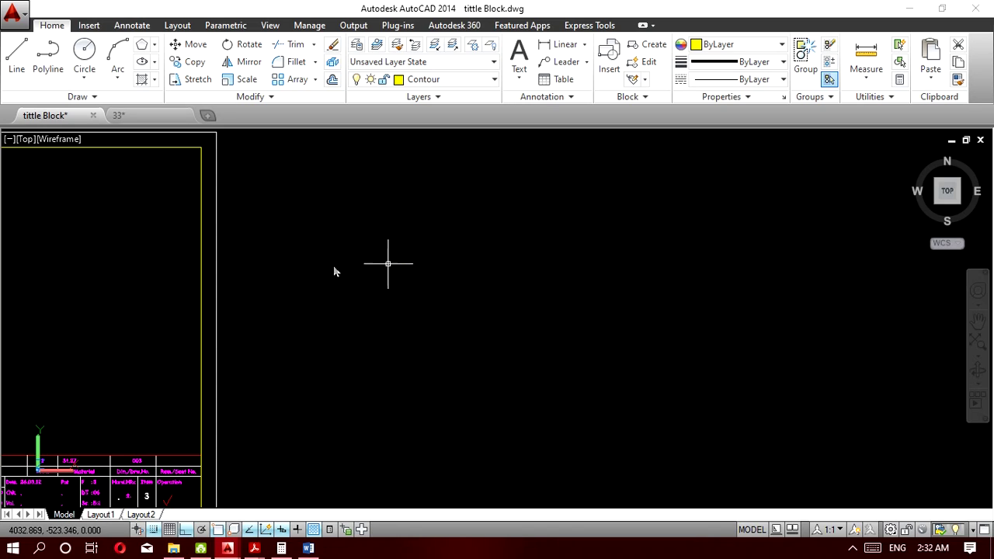
Draw a five-sided polygon circumscribed about a circle of radius 34.409548011779338455180239547772 in the empty area beside the title sheet.
left_click(155, 45)
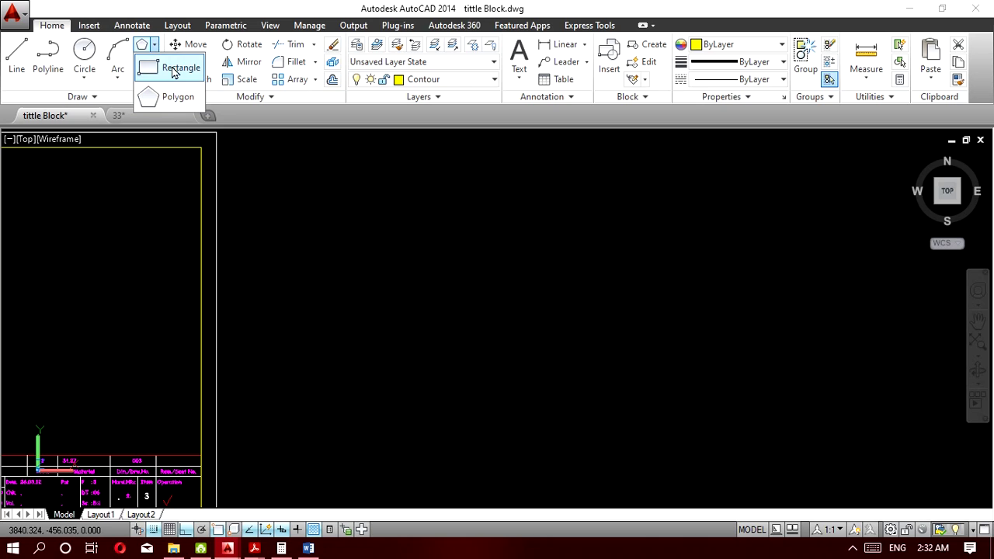
left_click(176, 98)
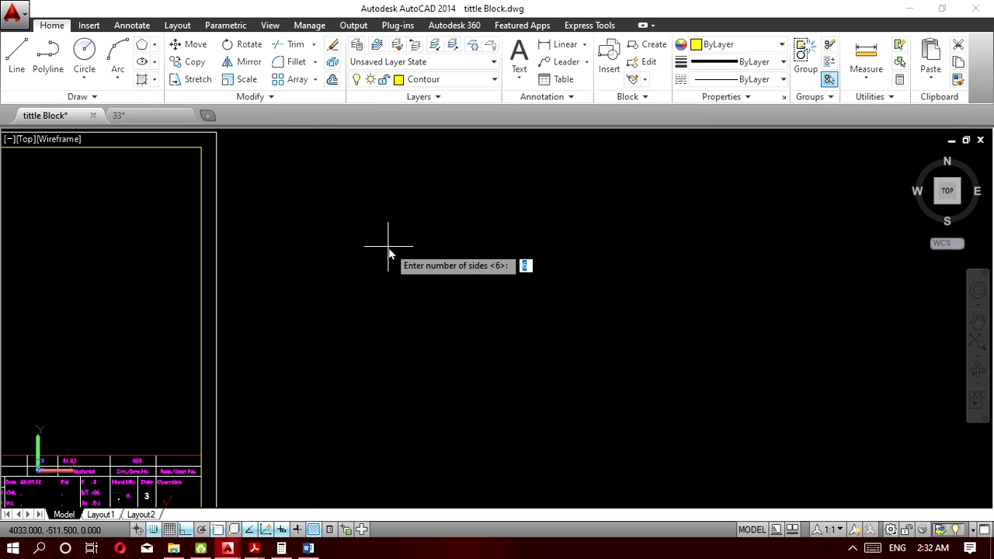
key("Return")
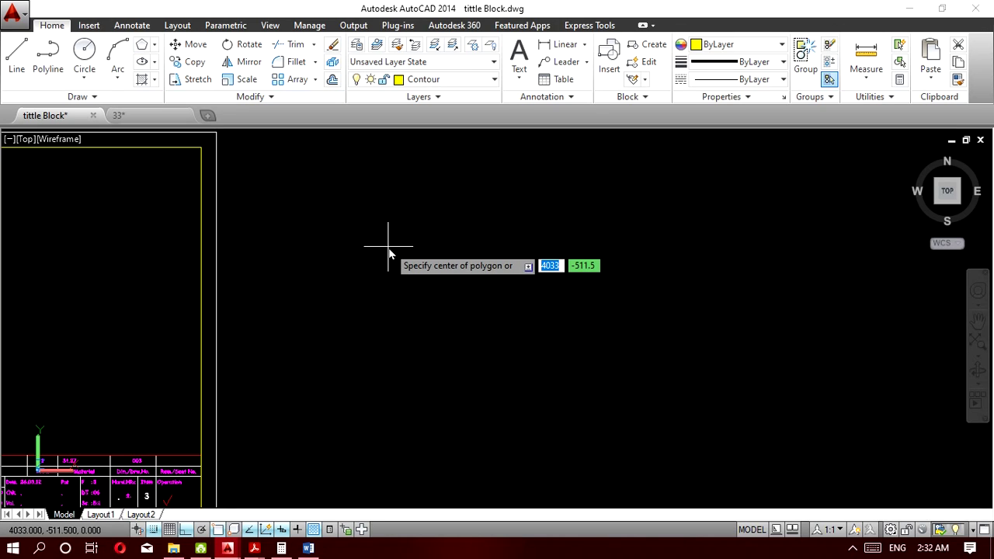
left_click(498, 307)
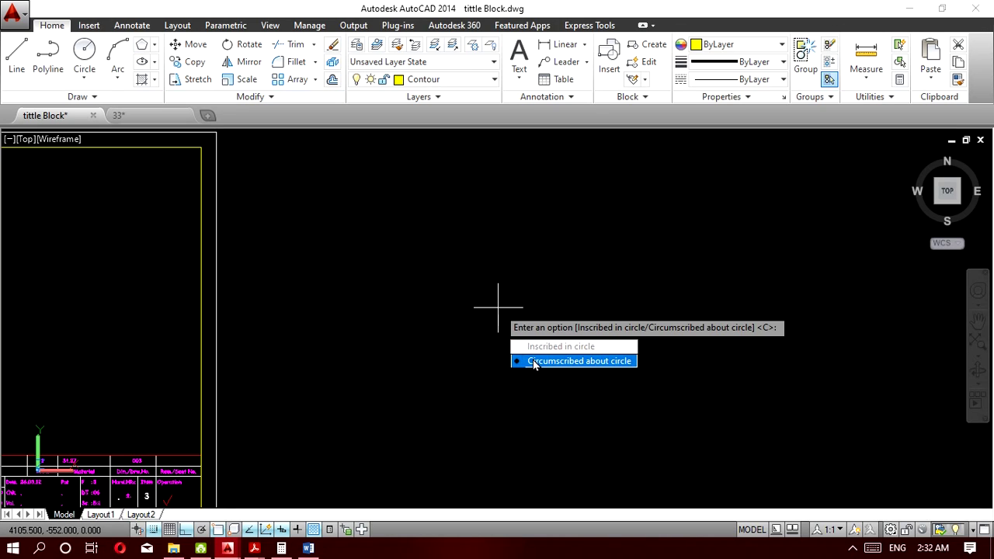
left_click(535, 362)
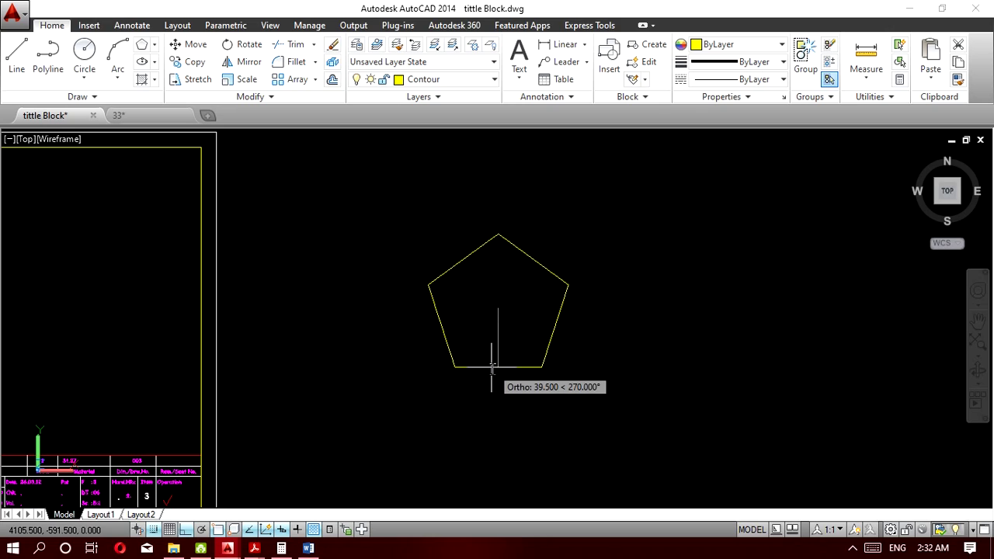
type("3")
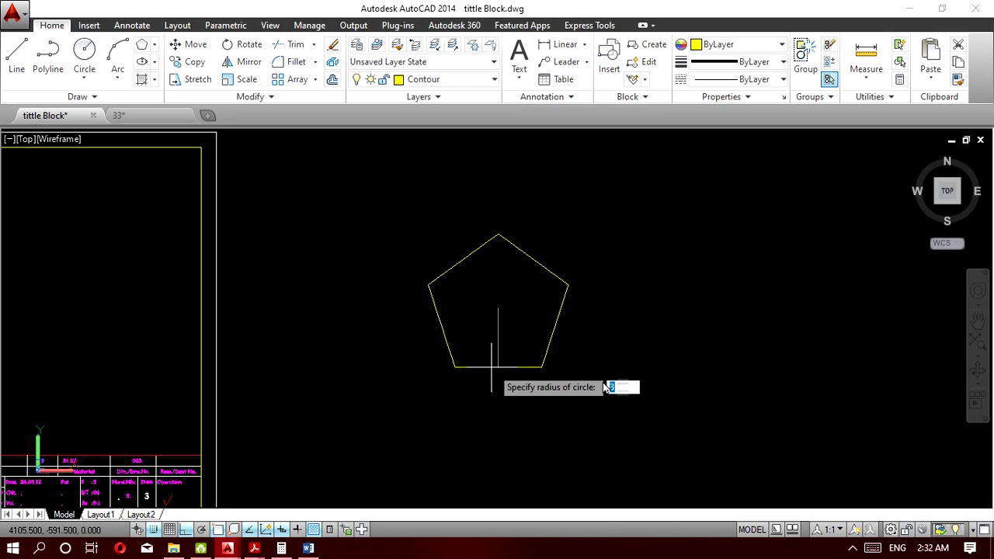
type("34.409548011779338455180239547772")
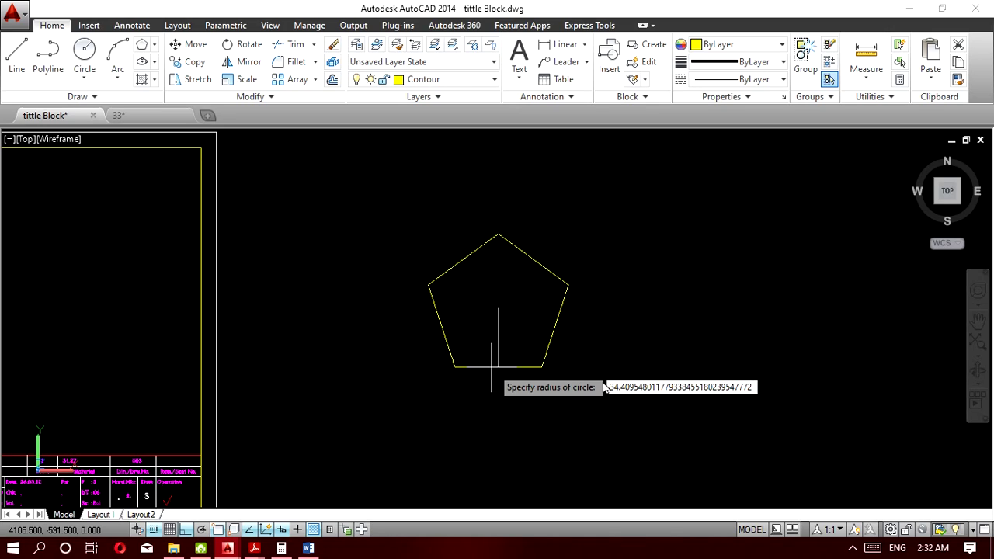
key("Return")
Add a linear dimension below the bottom side of the pentagon beside the title sheet.
left_click(561, 44)
left_click(461, 359)
left_click(536, 360)
scroll(513, 392, "up", 3)
left_click(506, 374)
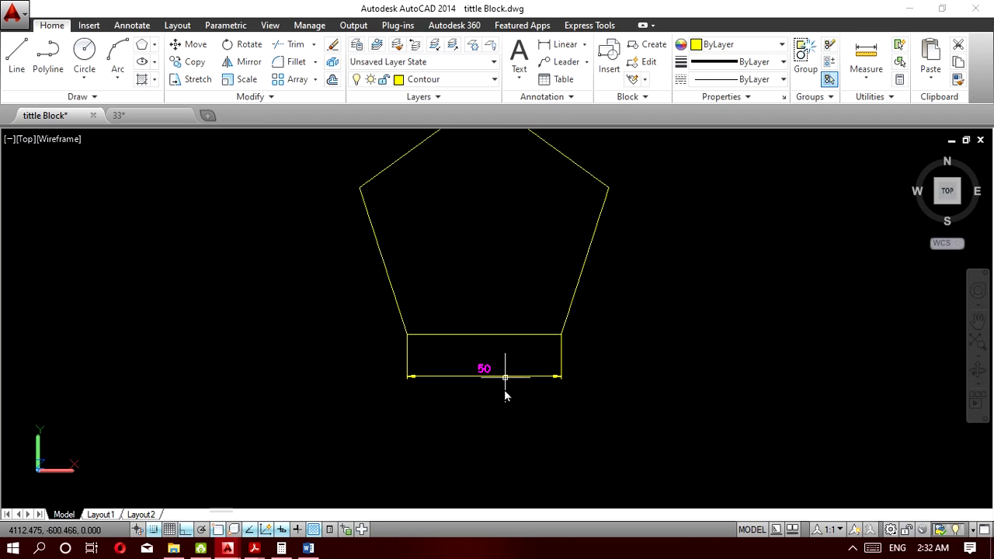
scroll(504, 398, "down", 2)
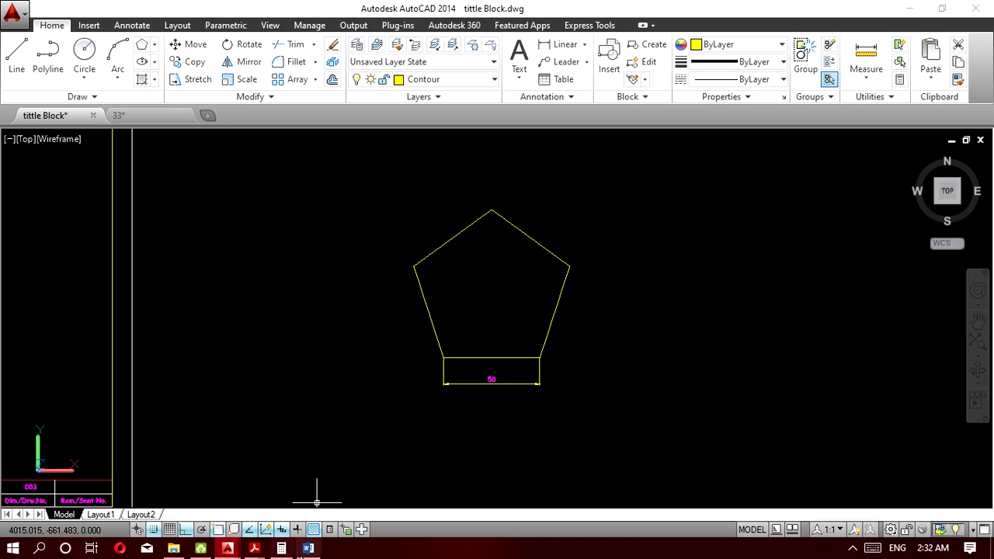
Switch to Word, undo the last BC value replacement to retrieve 39.837168574084177751131265854635, and return to AutoCAD.
left_click(303, 552)
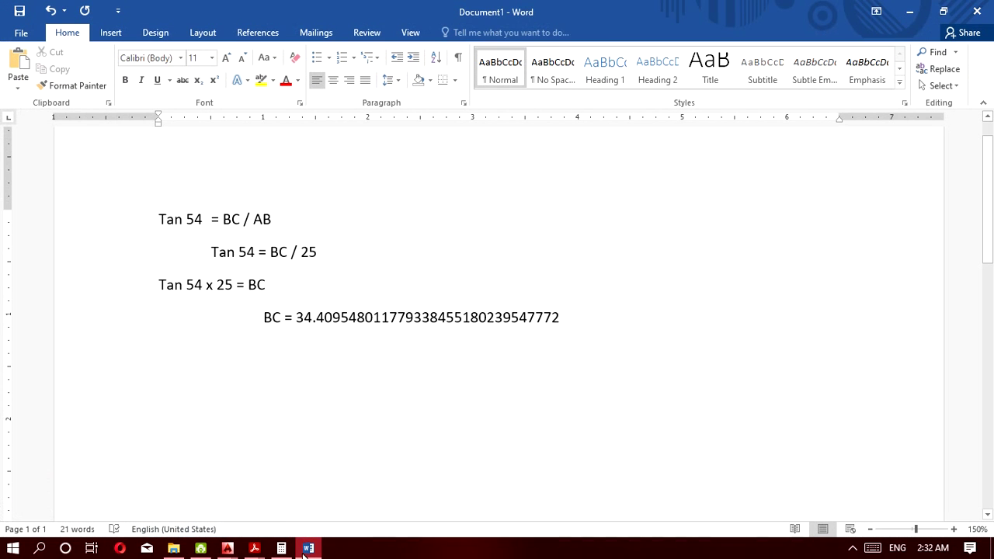
key("ctrl+z")
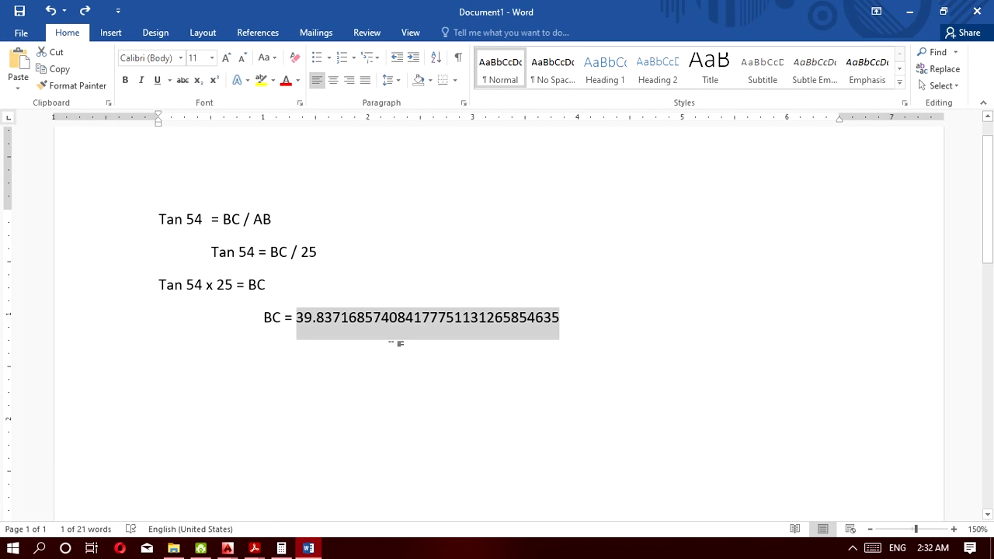
left_click(912, 9)
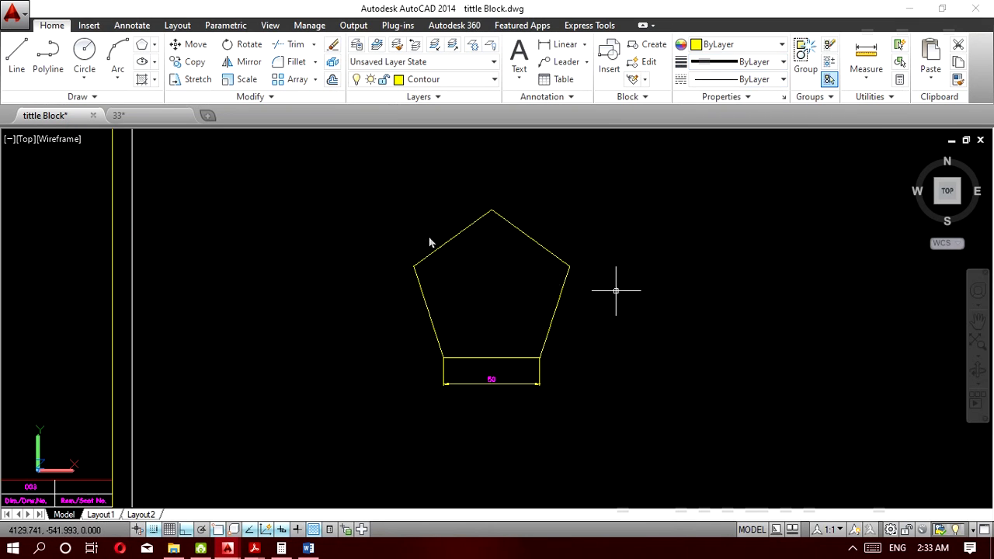
Draw a six-sided polygon circumscribed about a circle of radius 39.837168574084177751131265854635 to the right of the pentagon.
left_click(155, 45)
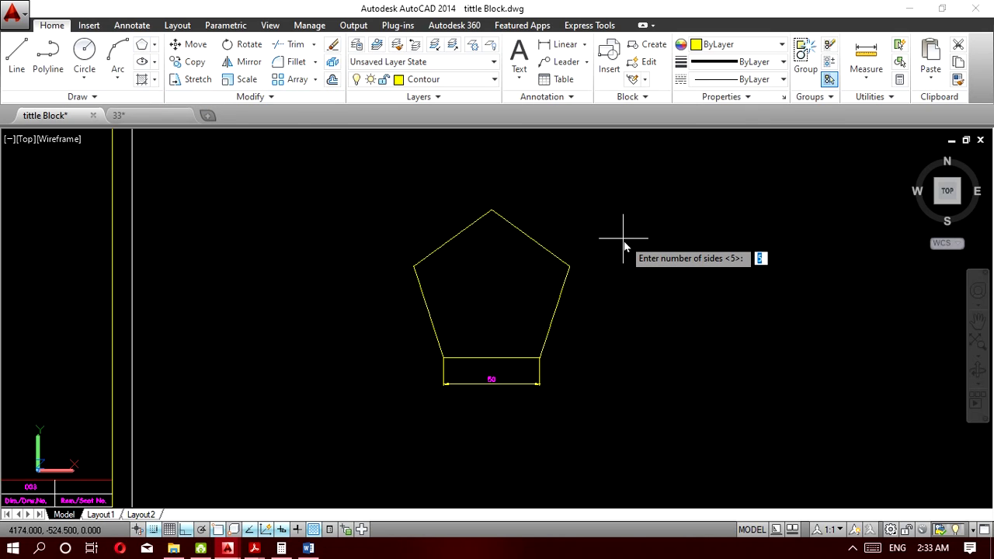
key("Return")
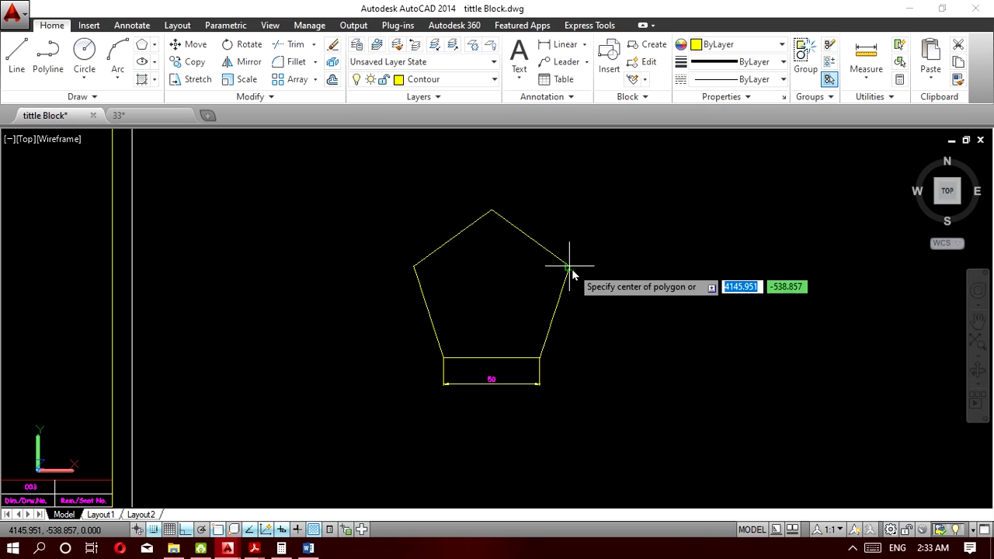
left_click(775, 269)
left_click(773, 322)
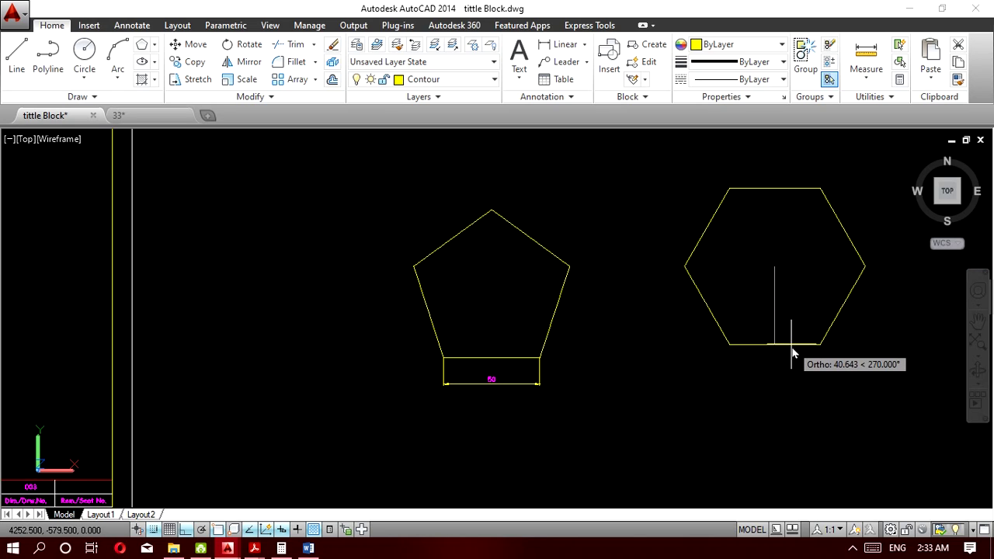
type("3")
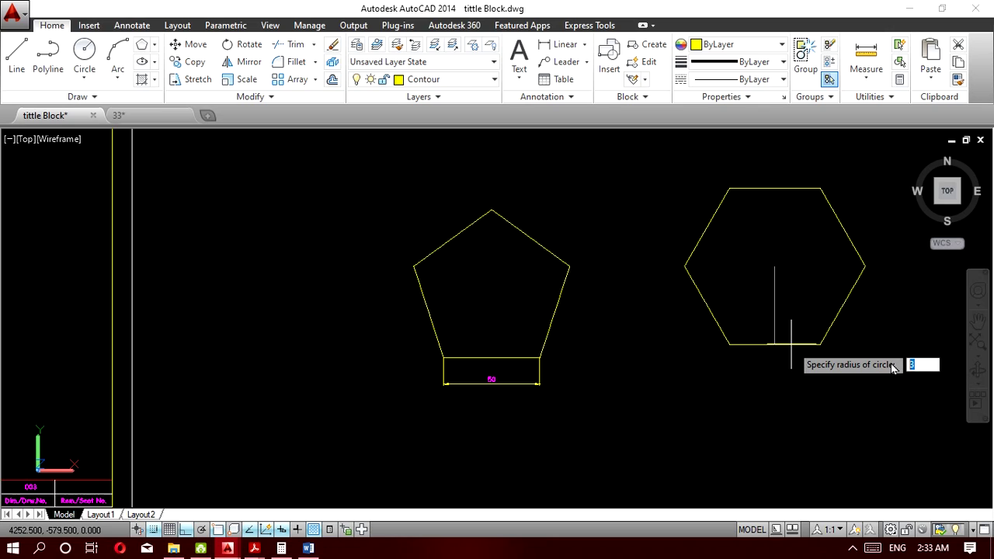
type("39.837168574084177751131265854635")
key("Return")
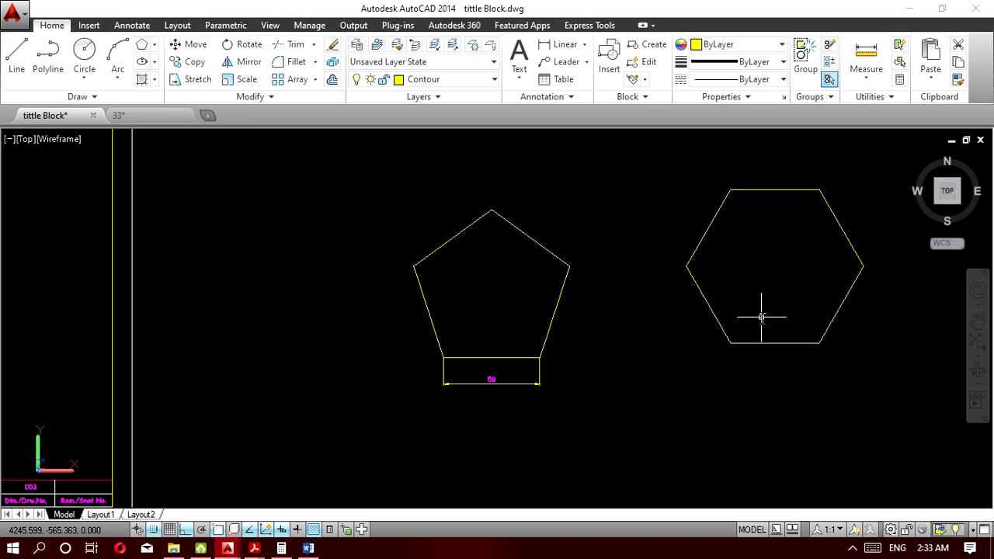
Add a linear dimension below the bottom side of the hexagon.
left_click(543, 45)
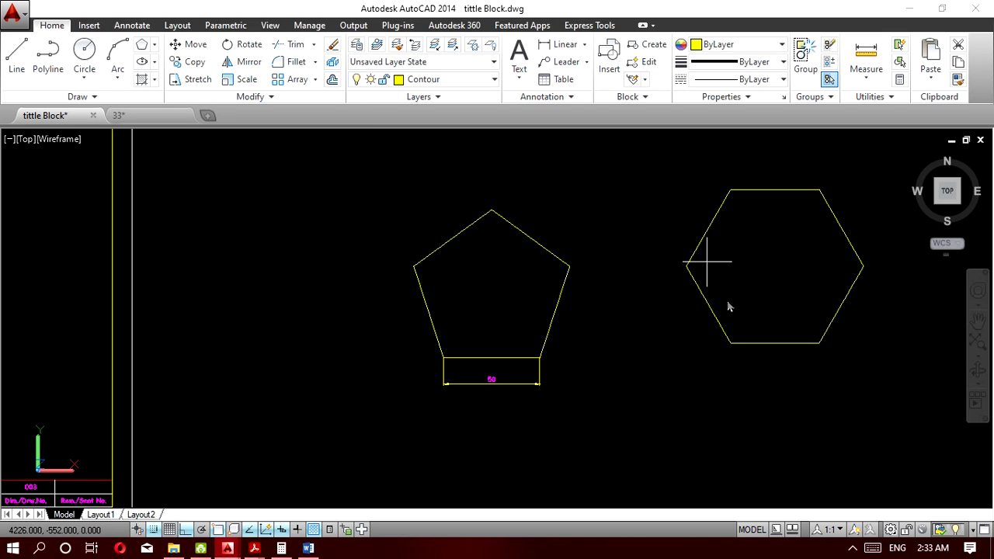
left_click(730, 345)
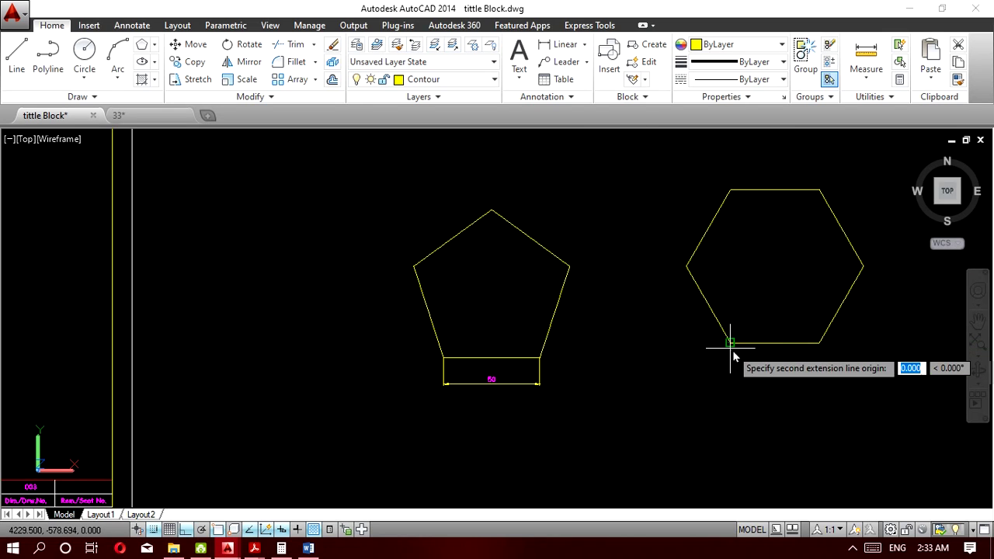
left_click(820, 344)
left_click(763, 378)
scroll(765, 376, "up", 4)
scroll(765, 374, "down", 6)
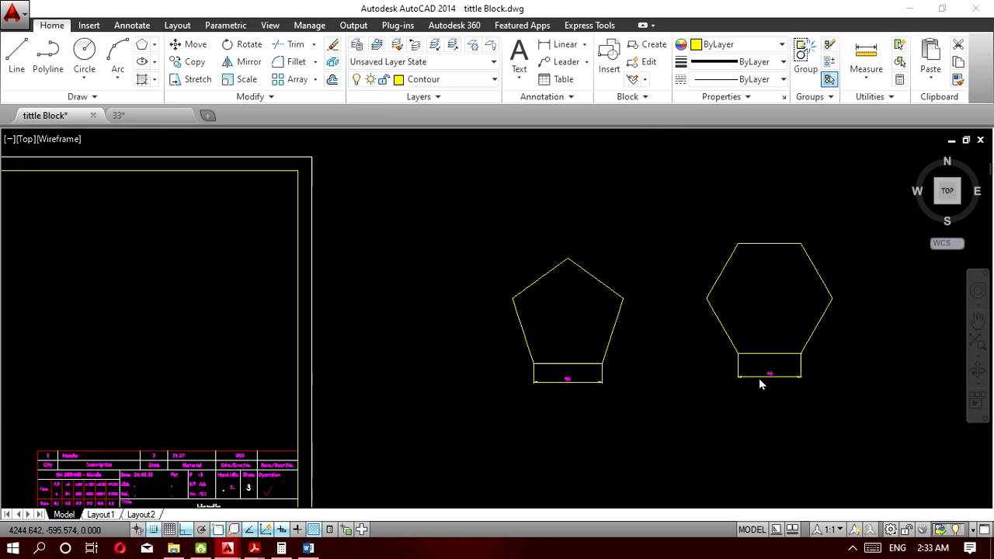
Delete the linear dimensions below the pentagon and the hexagon.
left_click(795, 428)
left_click(553, 369)
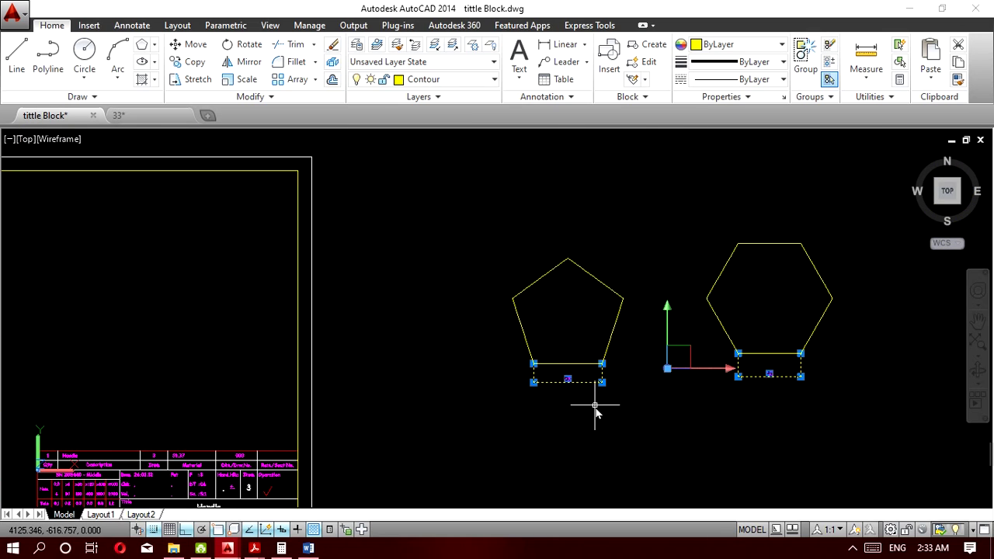
key("Delete")
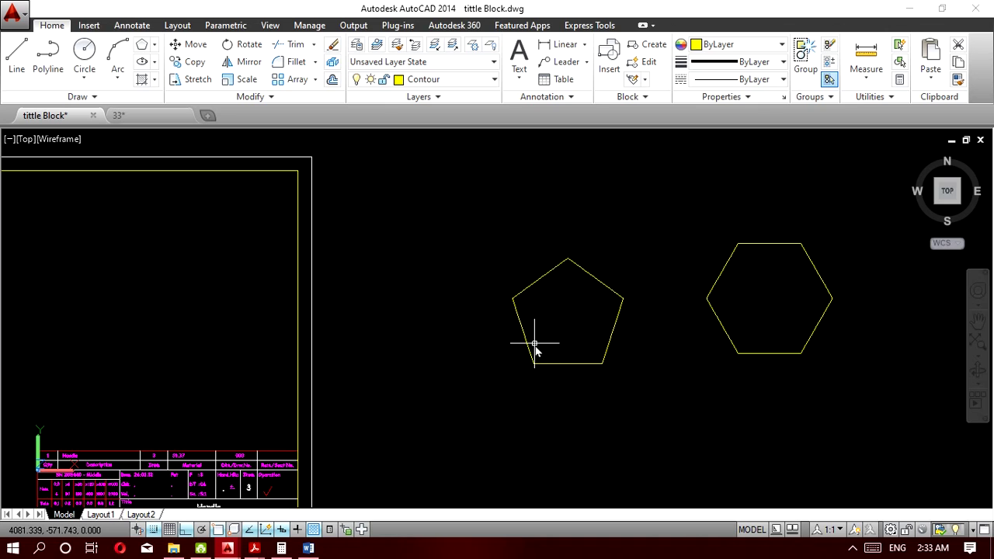
Examine the Kompetensi 2A and 2B drawings in the Kompetensi Praktikum Gambar Teknik 2020 PDF and return to AutoCAD.
mouse_move(254, 547)
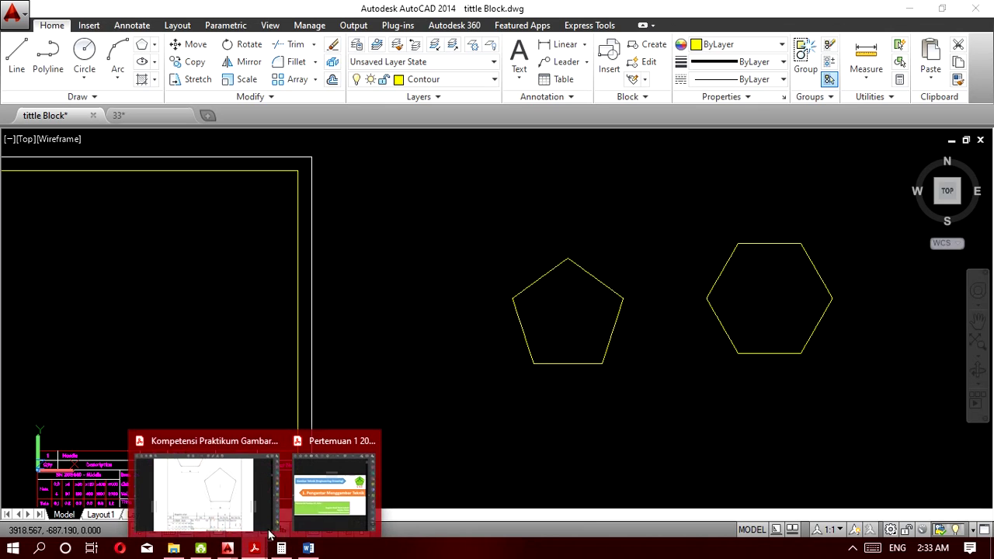
left_click(228, 512)
scroll(366, 371, "down", 5)
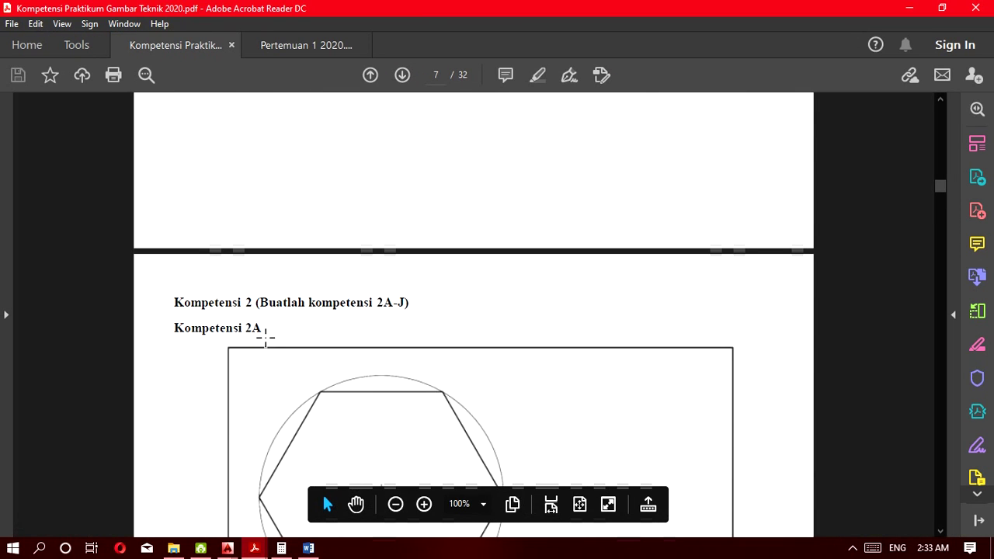
scroll(271, 335, "down", 5)
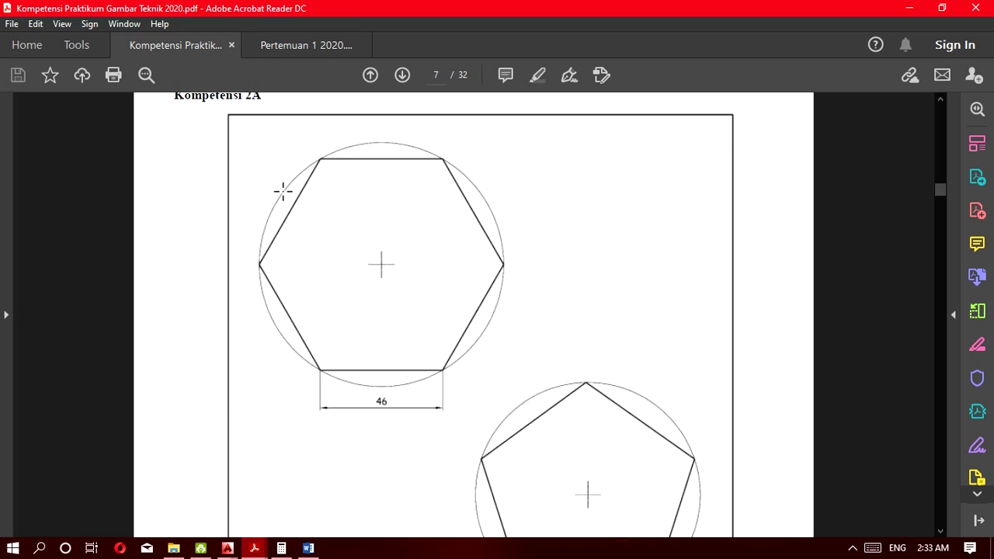
scroll(625, 146, "down", 15)
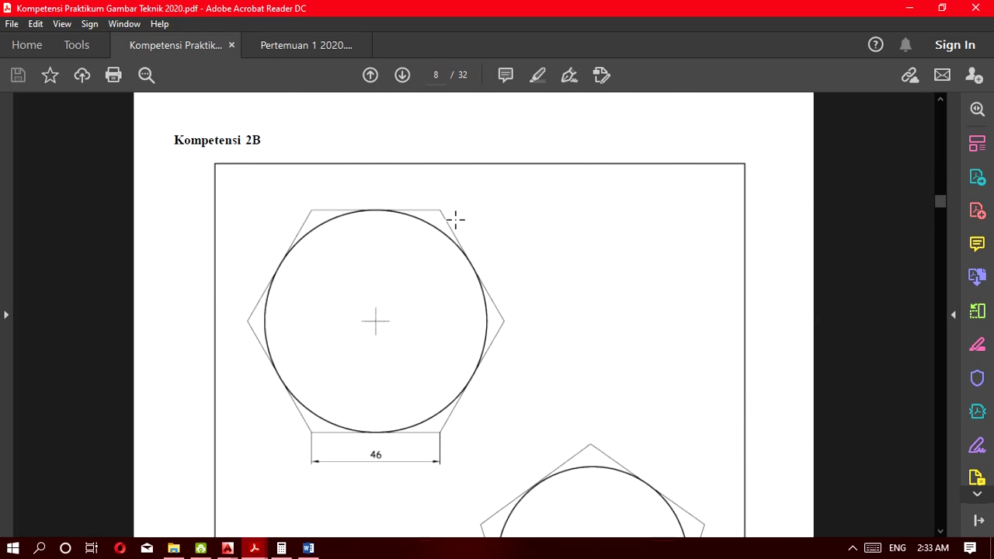
scroll(562, 378, "down", 3)
scroll(564, 386, "up", 6)
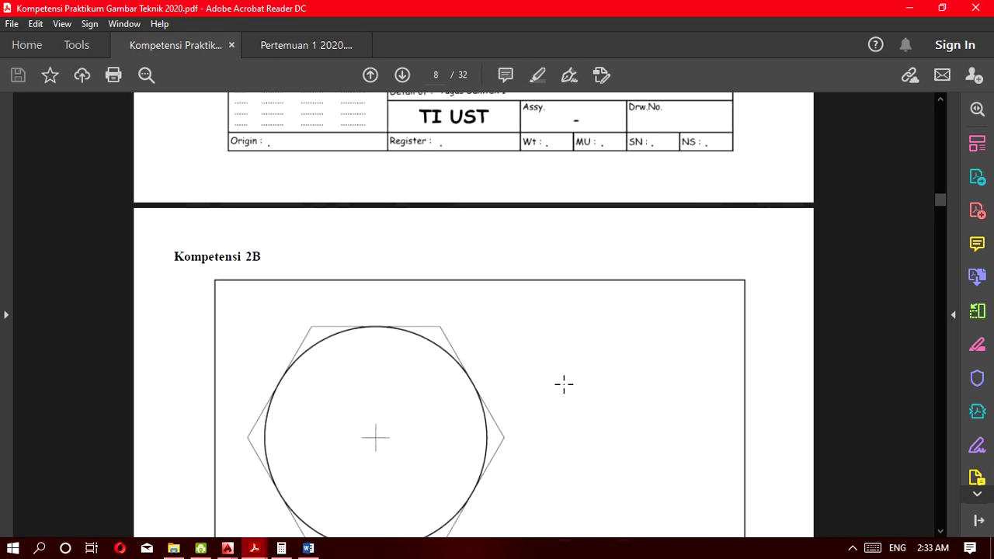
left_click(911, 8)
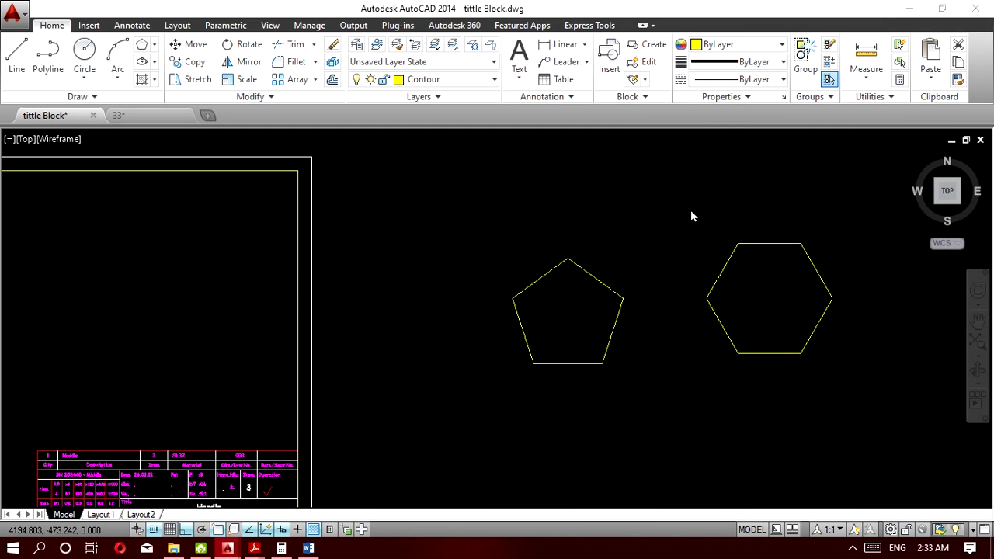
Copy the pentagon and hexagon together straight down, about 173 units below the originals.
scroll(690, 210, "down", 2)
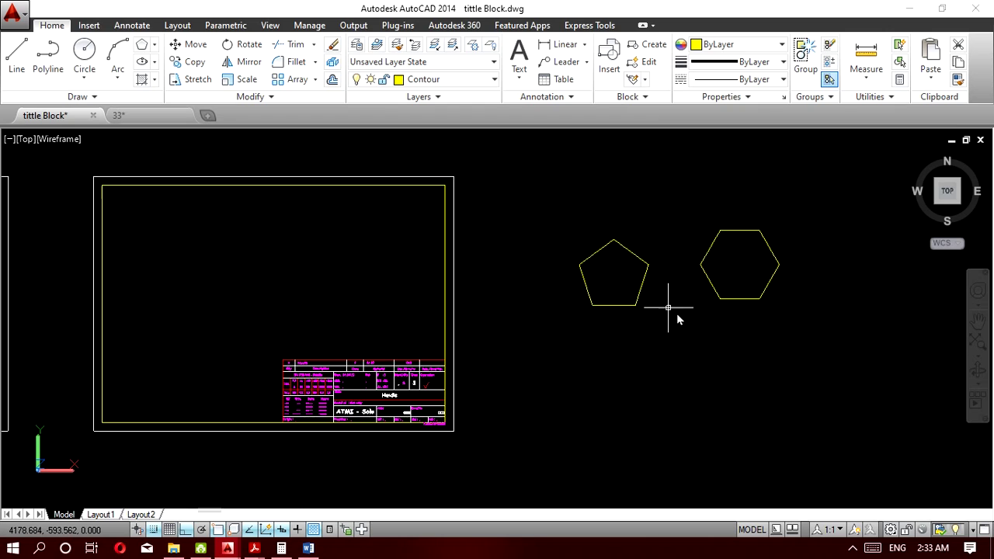
mouse_move(676, 311)
middle_mouse_down()
mouse_move(612, 304)
mouse_move(476, 315)
middle_mouse_up()
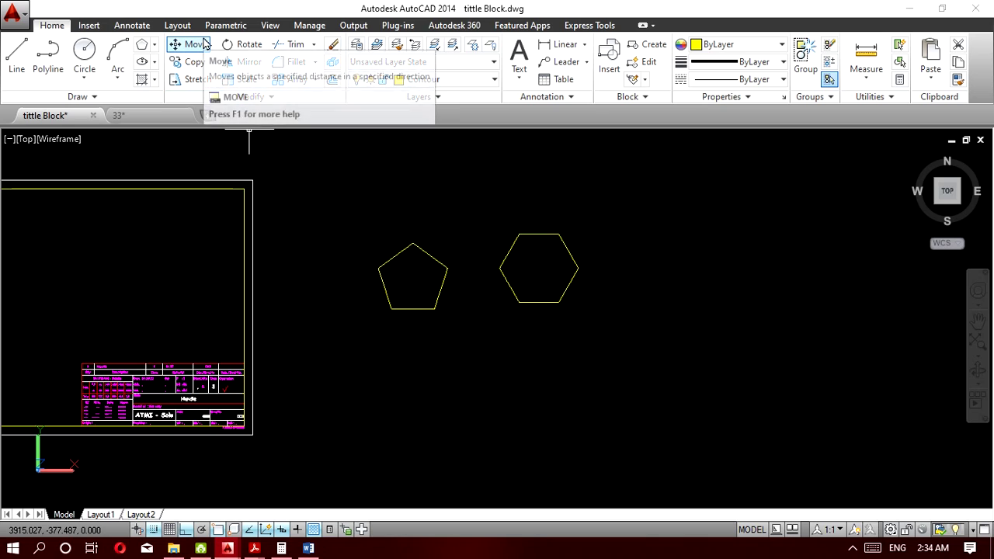
left_click(593, 361)
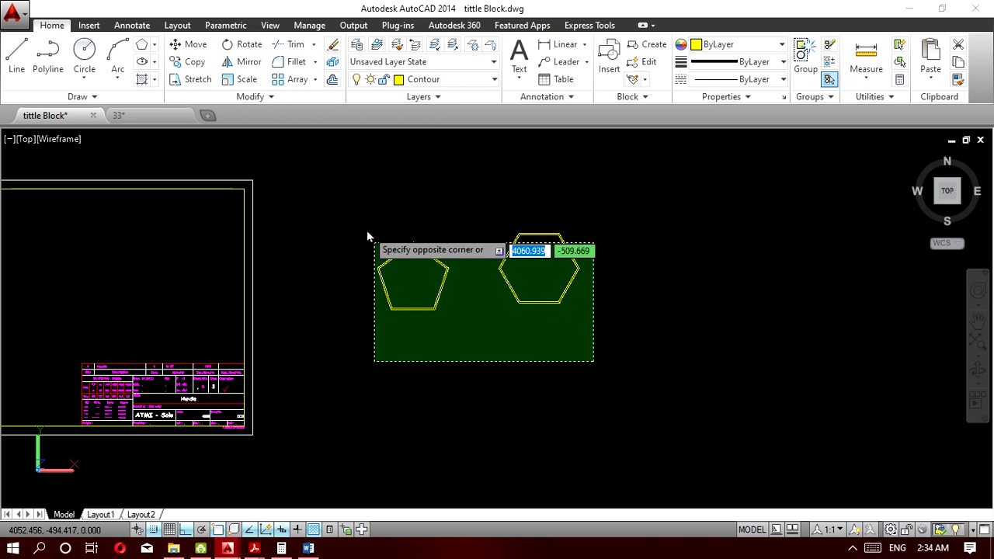
left_click(350, 206)
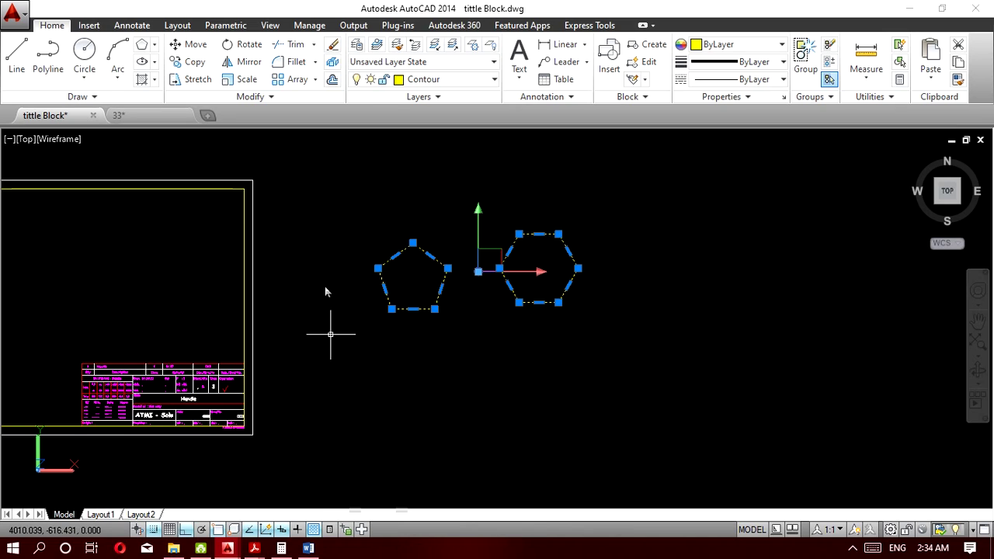
left_click(198, 66)
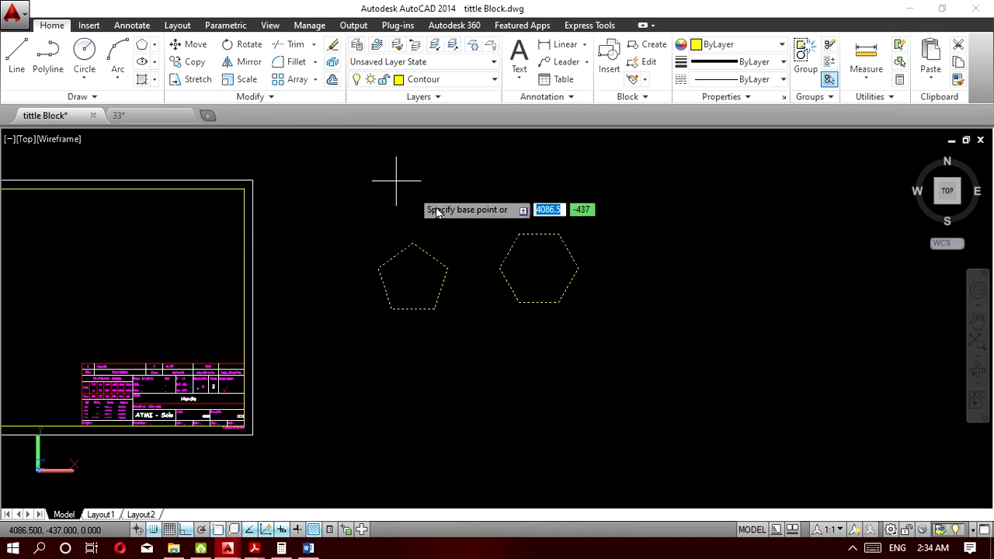
left_click(447, 268)
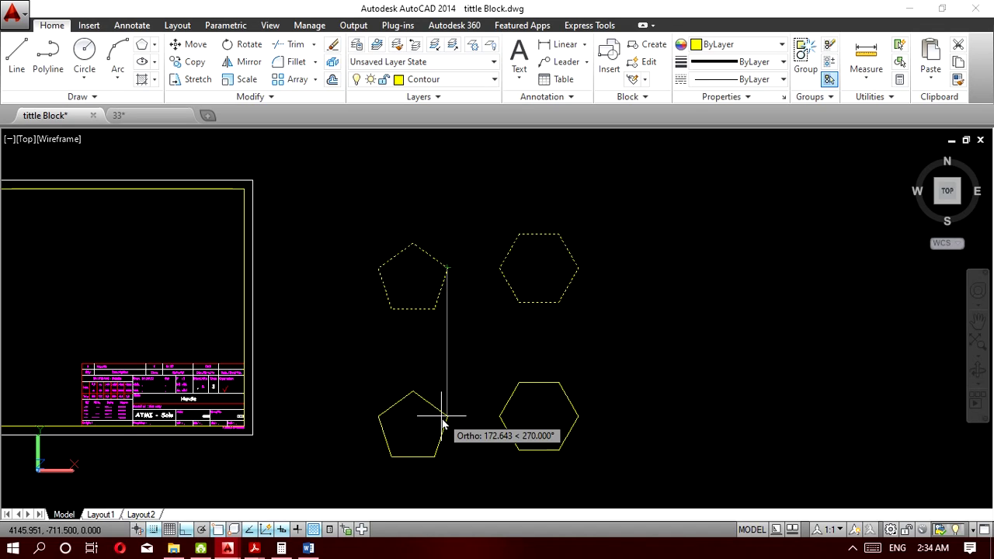
left_click(443, 417)
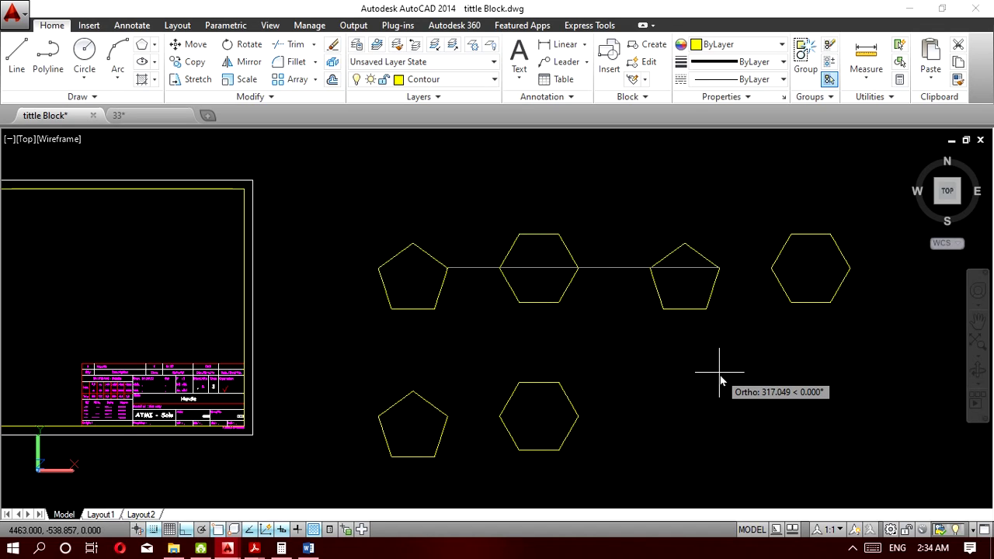
key("Escape")
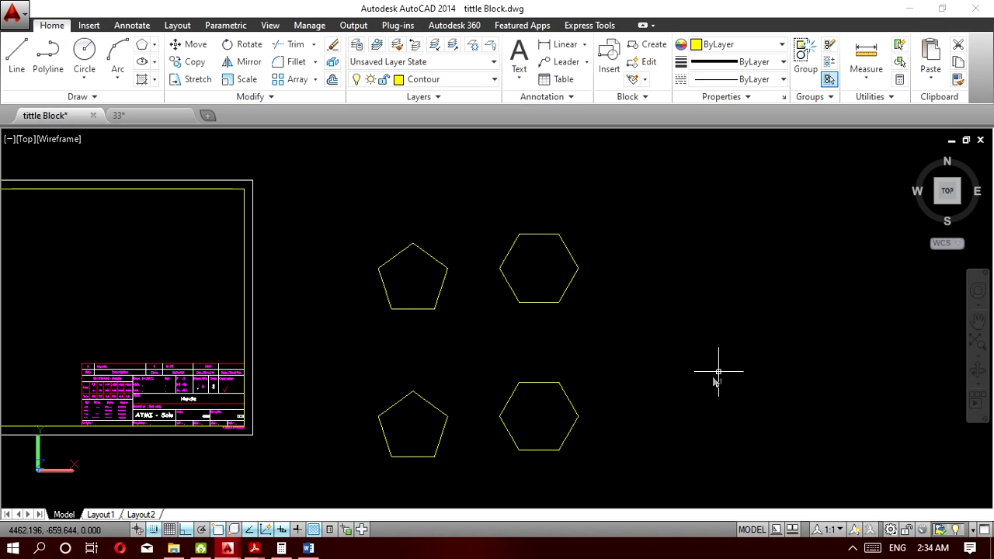
Try moving the lower hexagon horizontally to the right from its upper-left vertex, and undo the move.
scroll(502, 412, "up", 1)
scroll(497, 411, "down", 2)
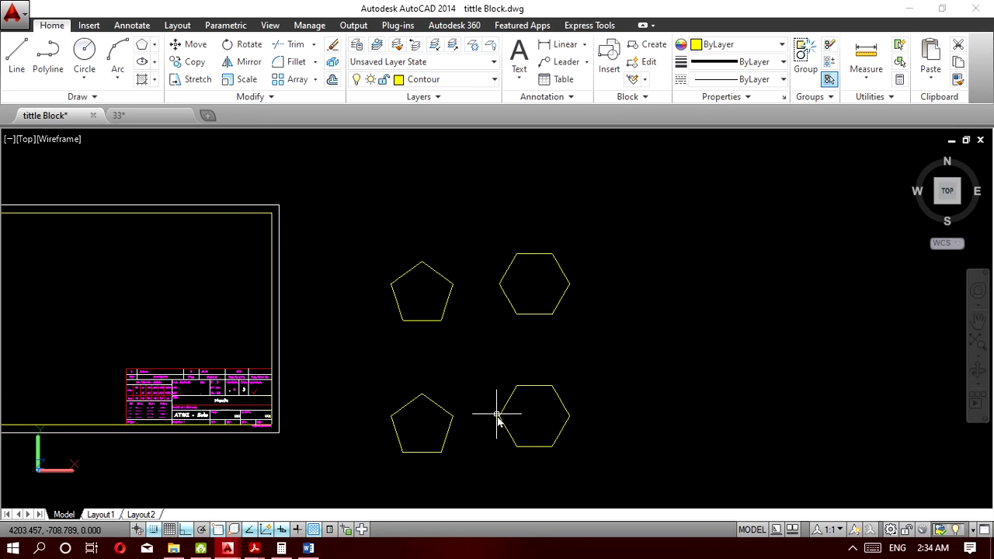
left_click(588, 469)
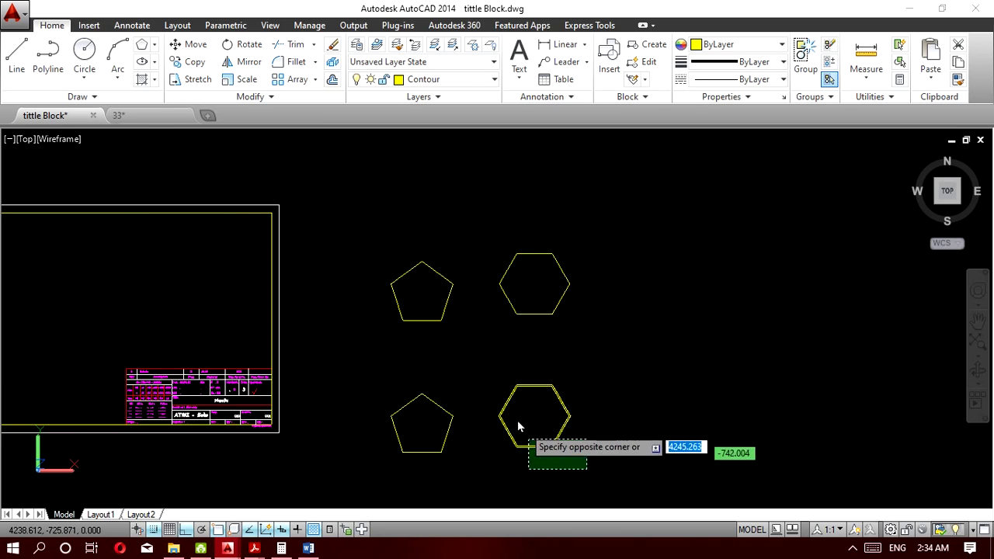
left_click(482, 379)
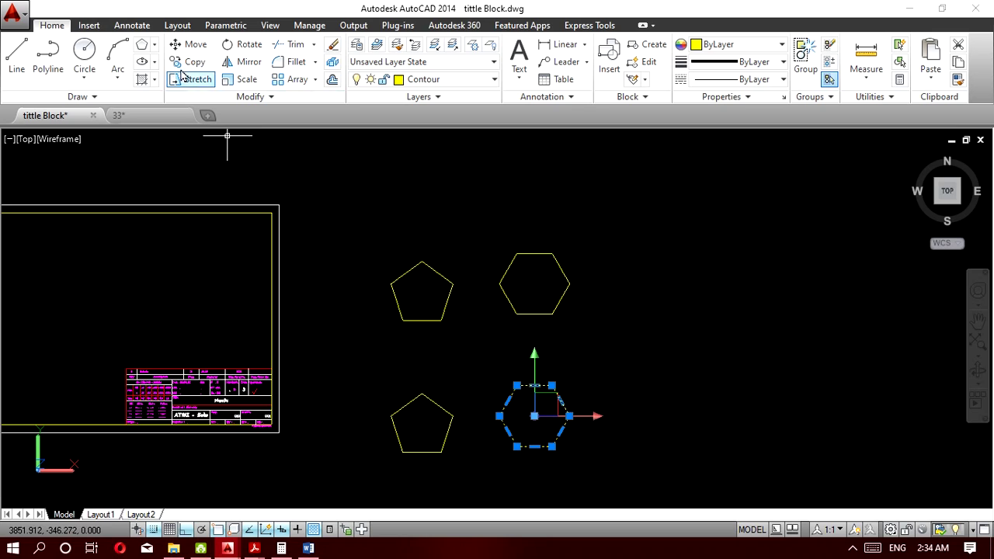
left_click(190, 44)
left_click(516, 386)
left_click(727, 391)
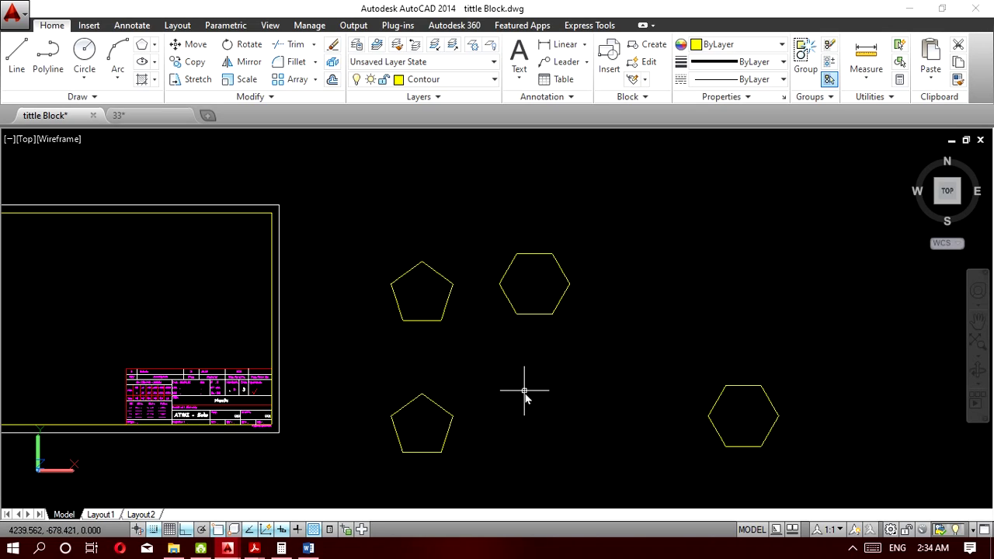
key("ctrl+z")
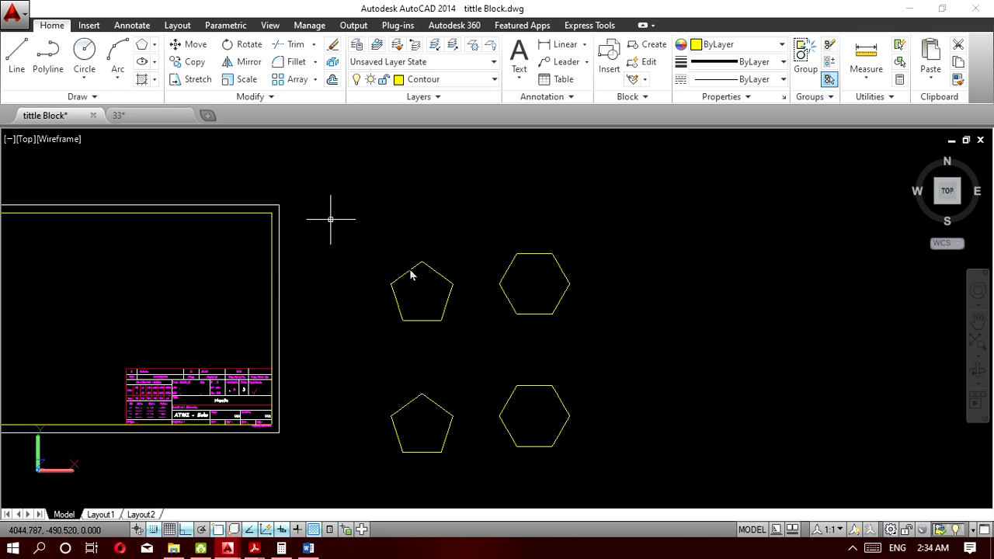
Switch to Adobe Acrobat Reader to examine the Kompetensi 2A hexagon and pentagon with their circumscribed circles, and return to AutoCAD.
scroll(404, 272, "up", 5)
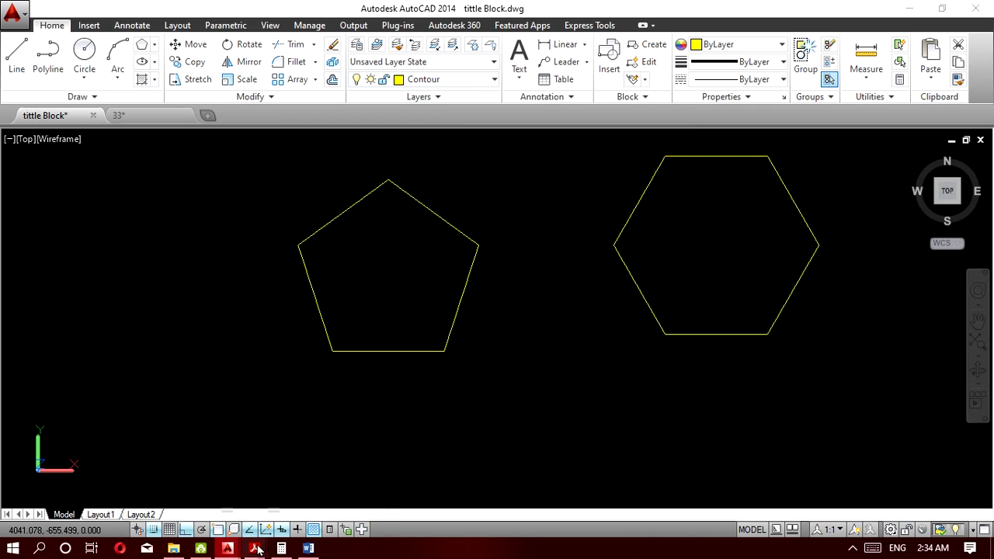
mouse_move(259, 550)
left_click(261, 509)
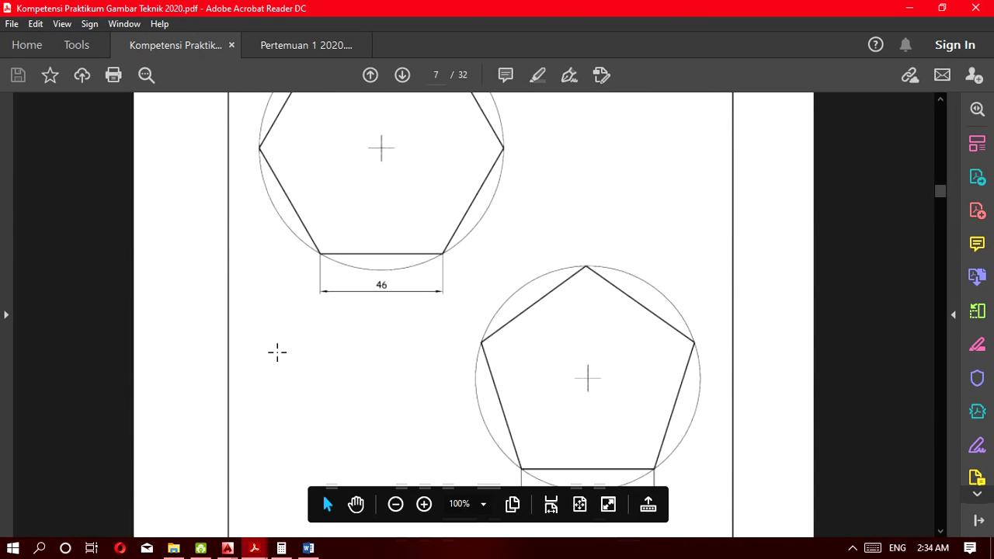
scroll(277, 353, "up", 3)
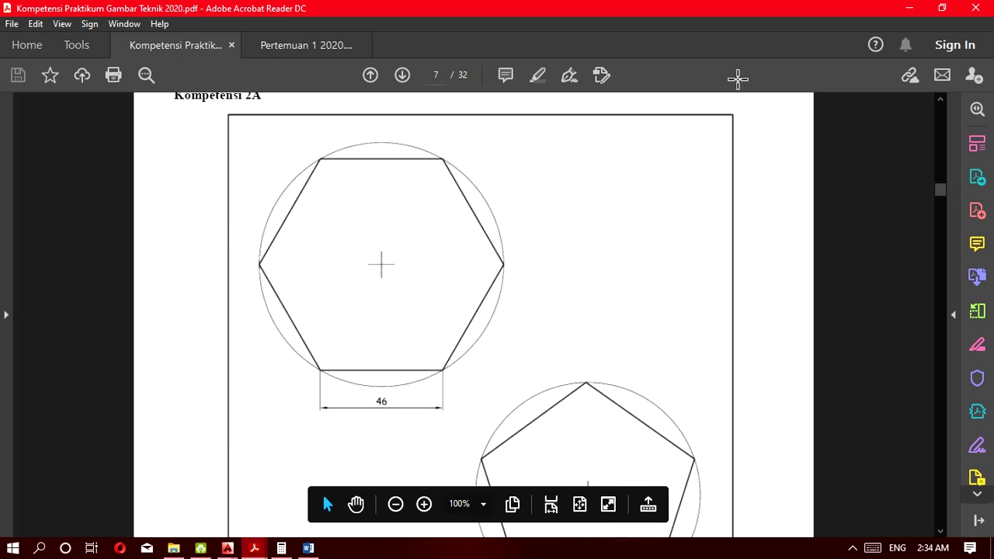
left_click(910, 9)
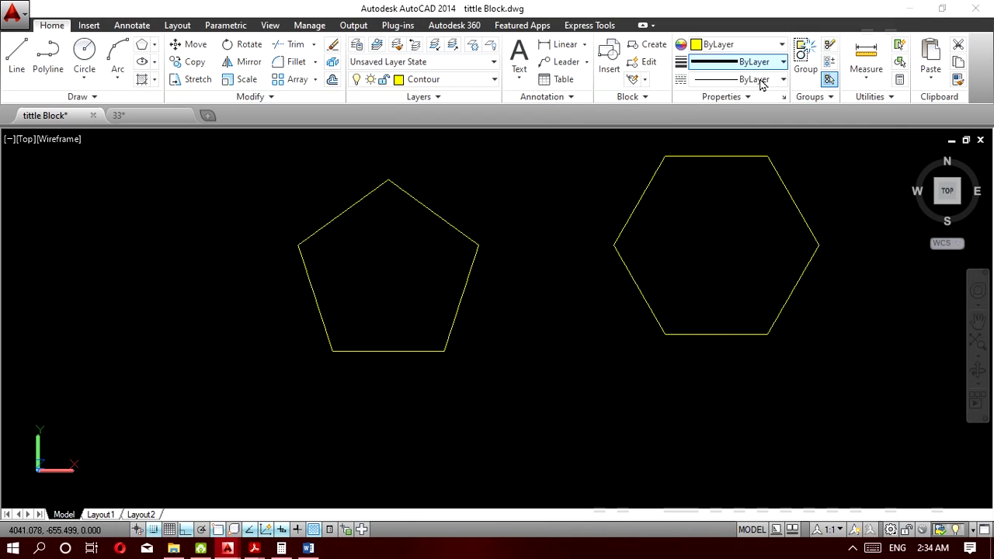
left_click(485, 82)
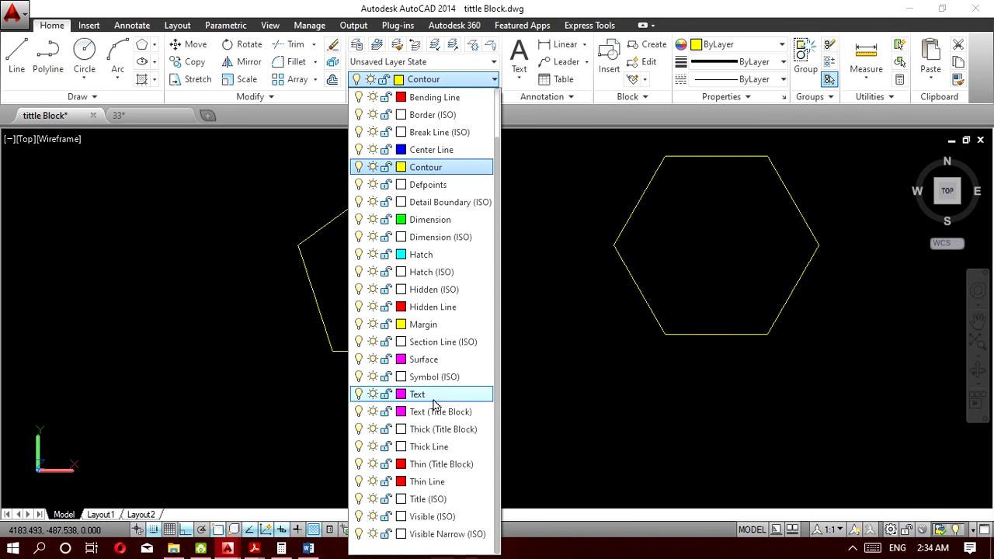
key("Escape")
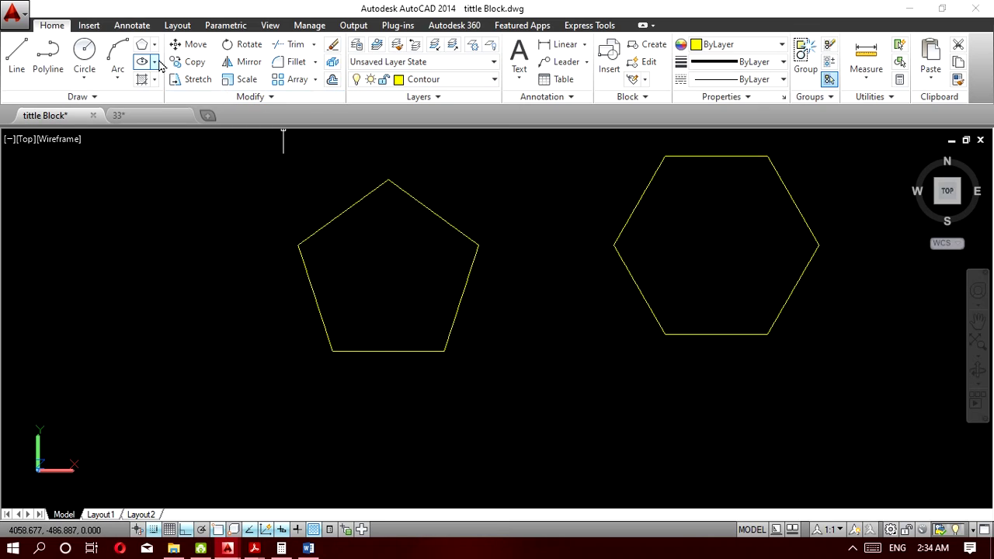
left_click(85, 79)
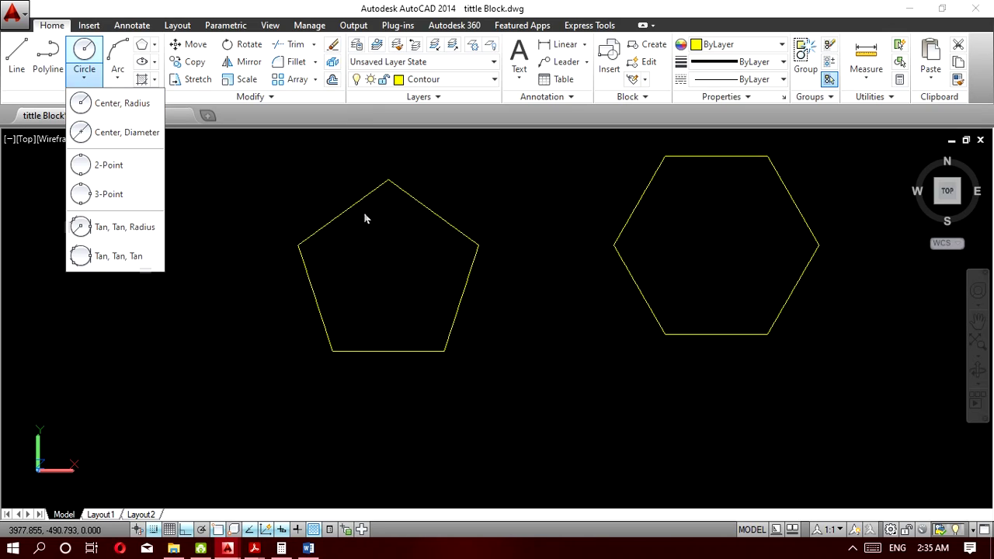
left_click(128, 104)
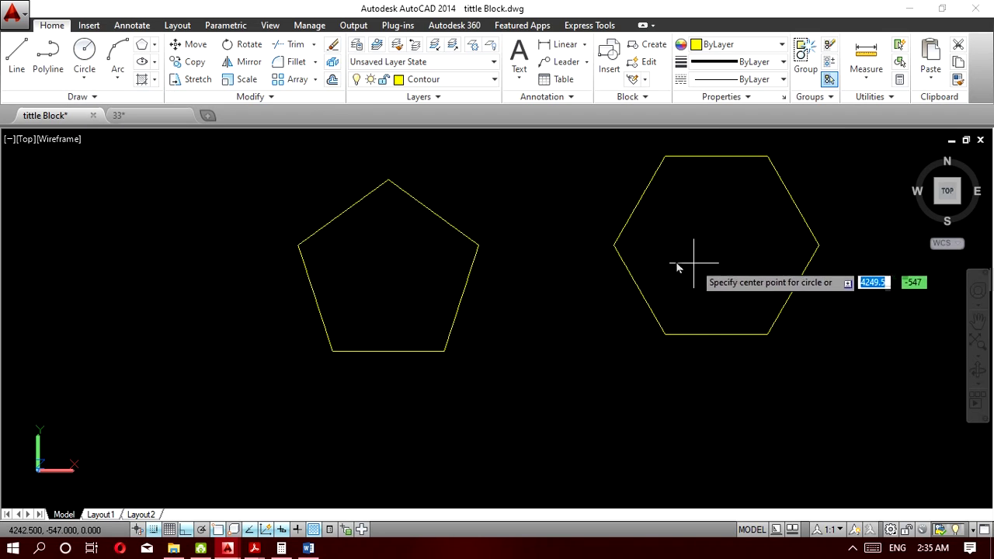
key("Escape")
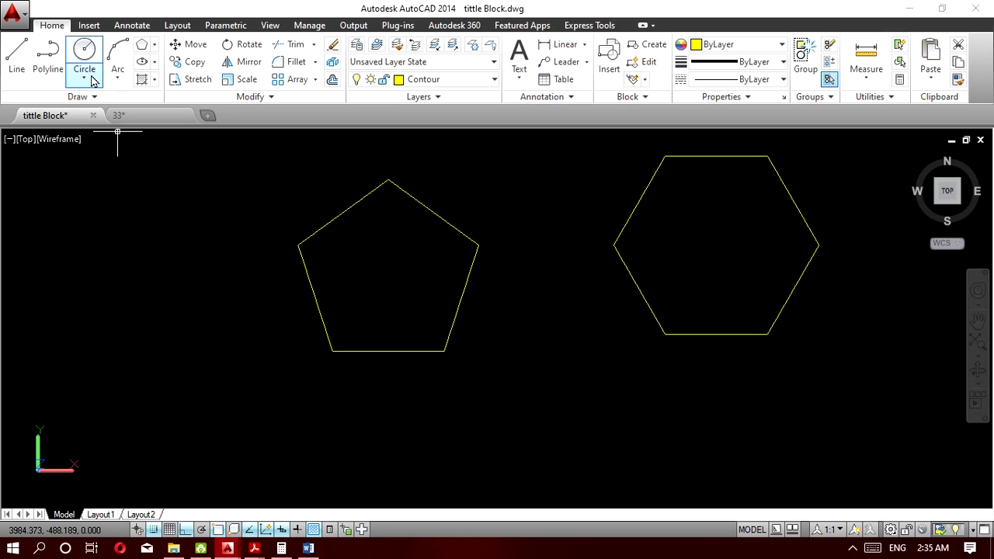
Draw a line on the Thin Line layer from the upper pentagon's left vertex to the midpoint of its lower-right side.
left_click(17, 54)
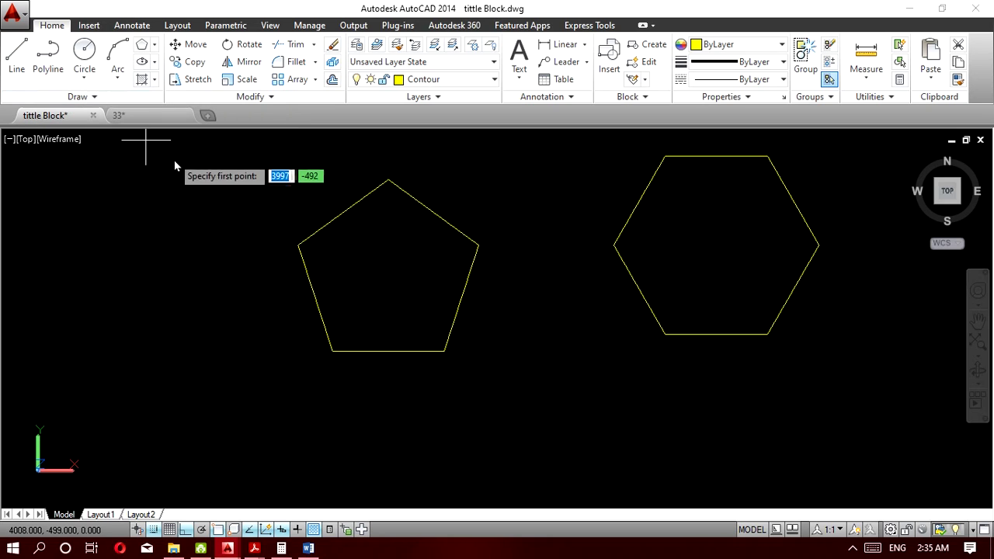
left_click(423, 79)
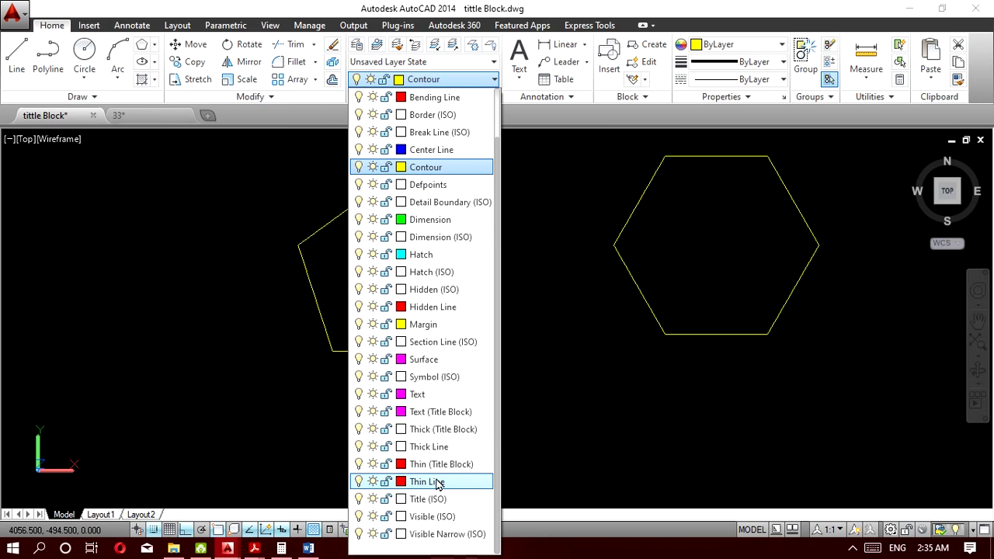
left_click(422, 477)
left_click(298, 245)
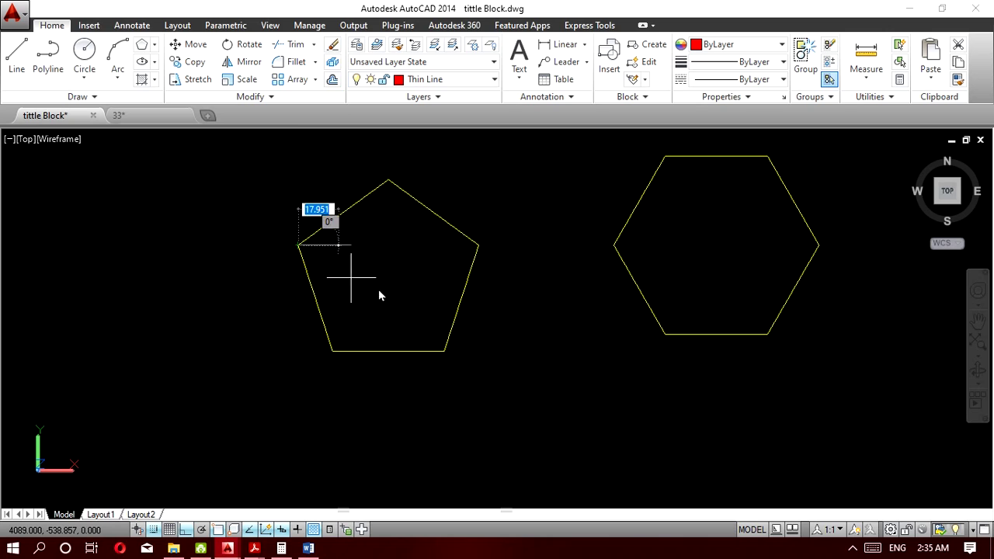
left_click(462, 306)
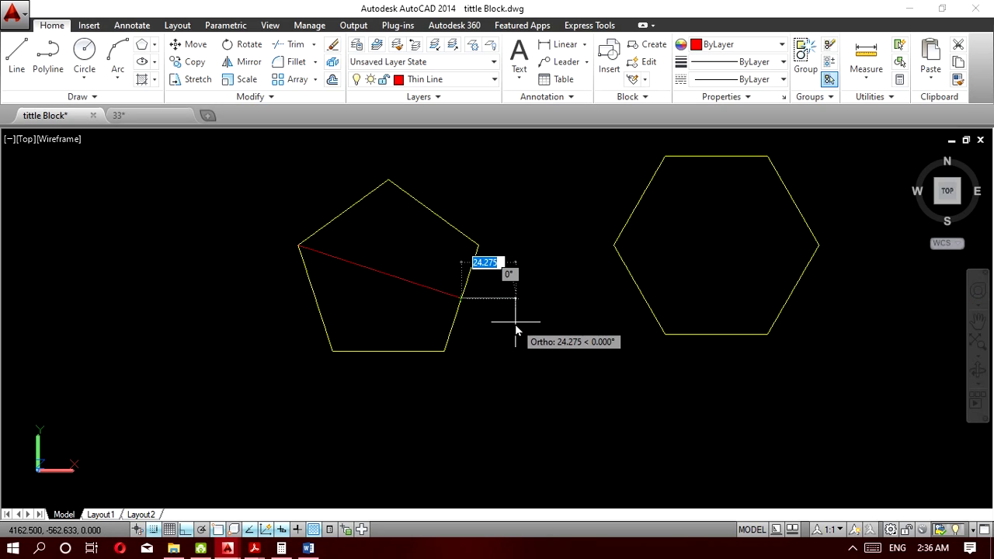
key("Escape")
Draw a second line from the pentagon's lower-left vertex to the midpoint of its upper-right side.
left_click(16, 55)
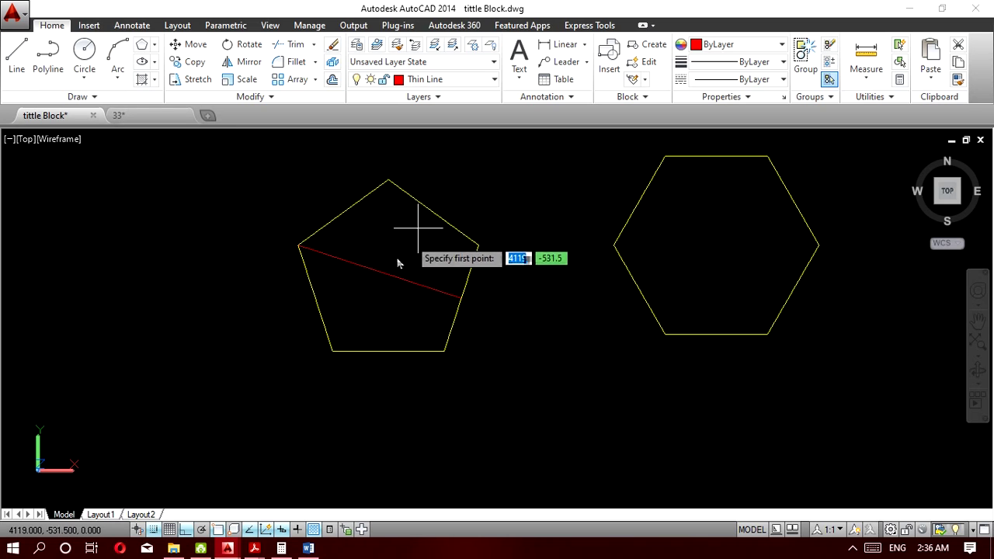
left_click(333, 351)
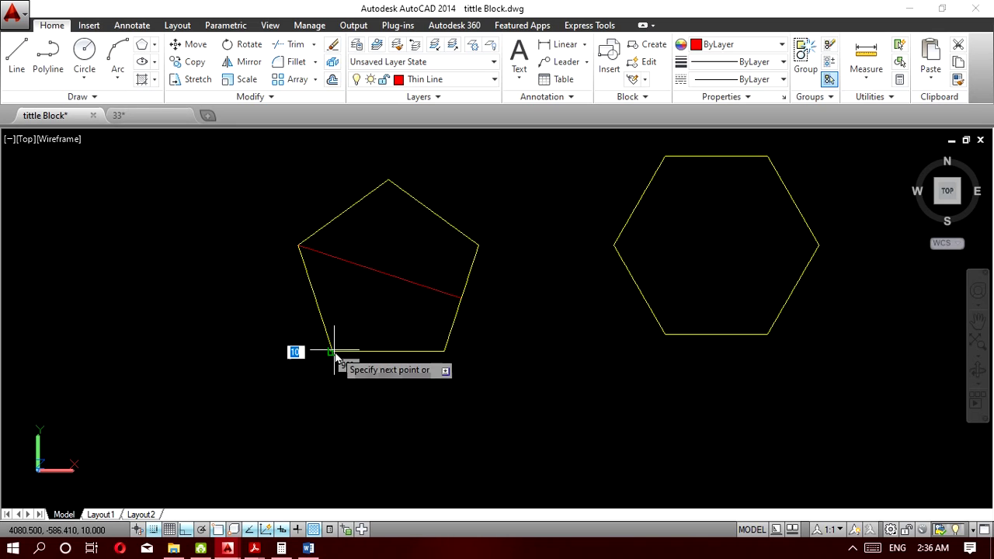
left_click(433, 212)
key("Escape")
scroll(374, 288, "up", 3)
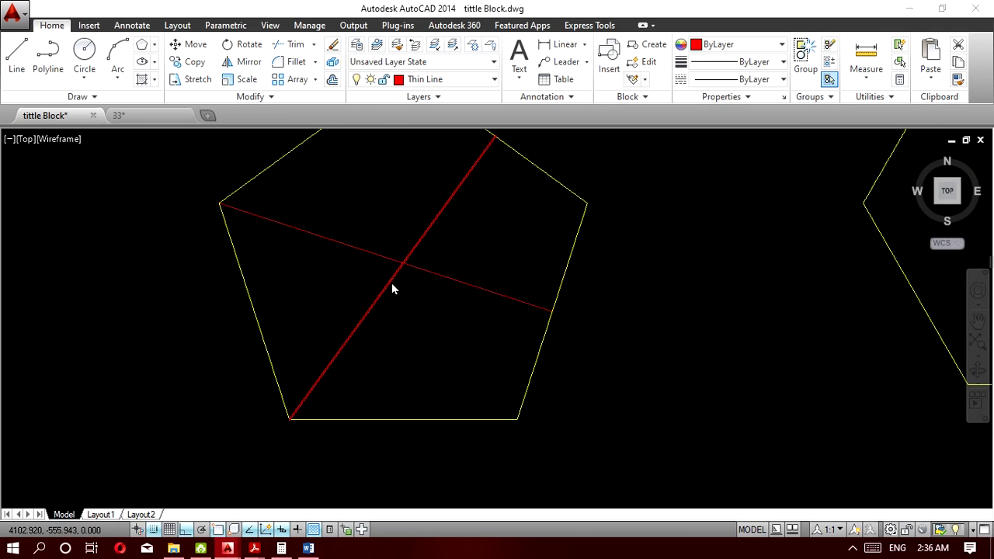
scroll(394, 281, "down", 4)
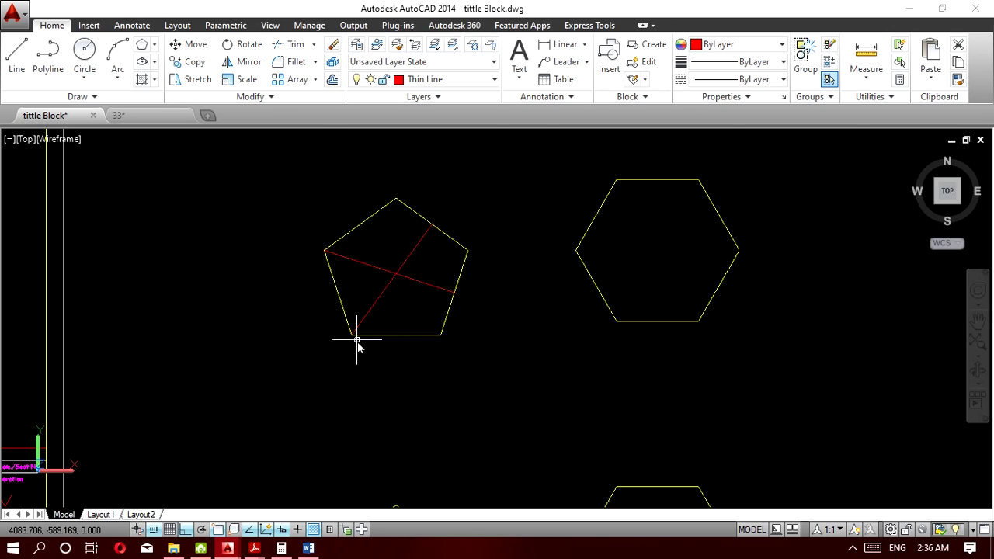
scroll(356, 340, "up", 5)
scroll(355, 336, "down", 4)
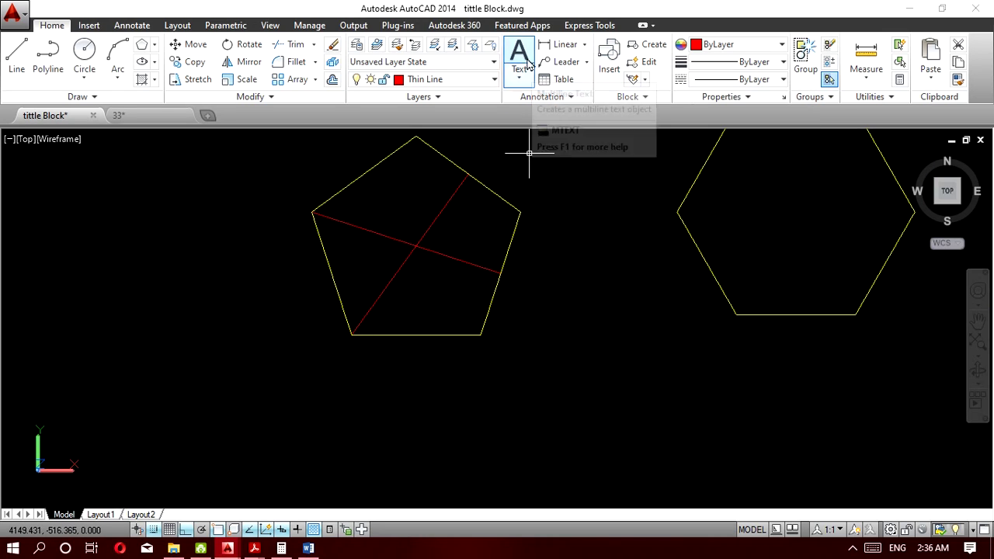
left_click(584, 44)
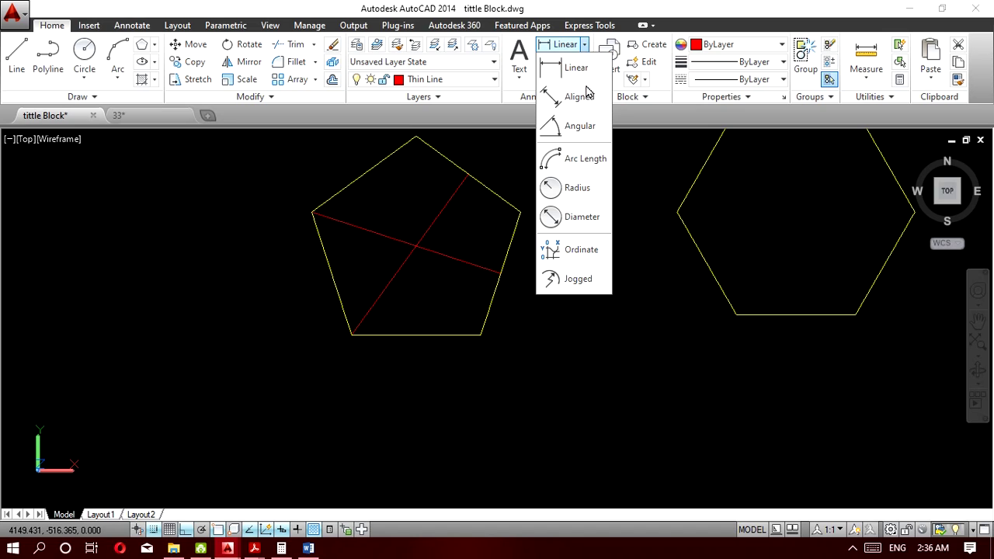
left_click(587, 126)
left_click(454, 198)
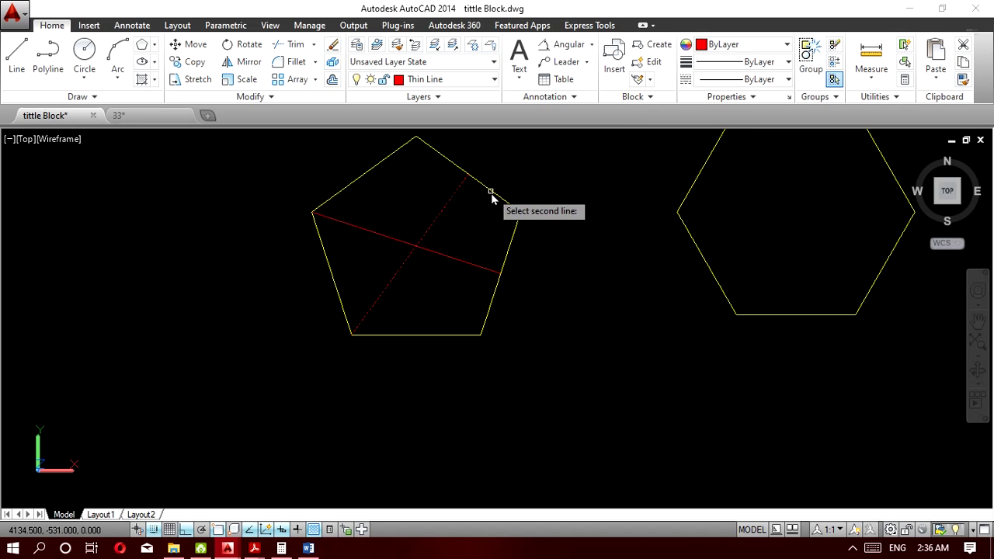
key("Escape")
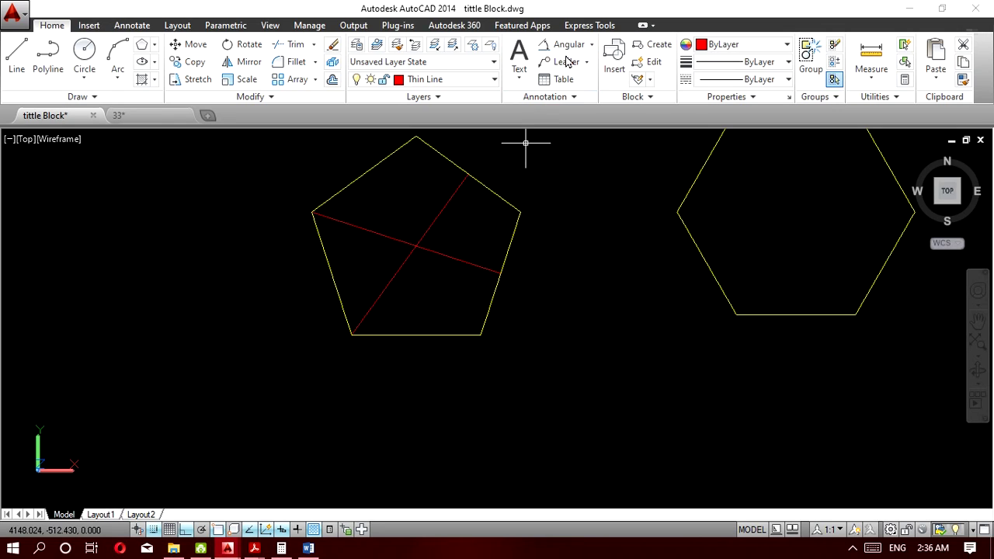
left_click(566, 45)
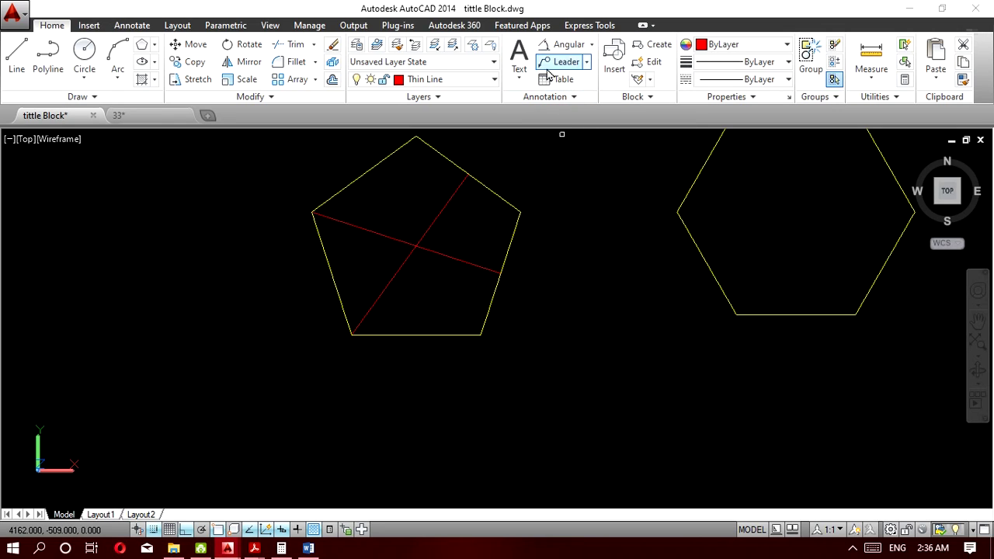
left_click(460, 190)
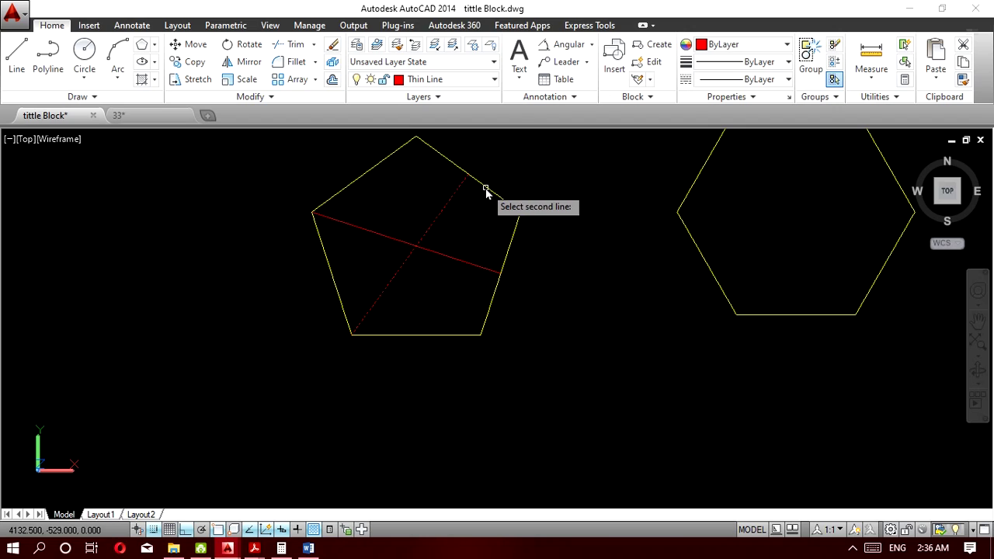
key("Escape")
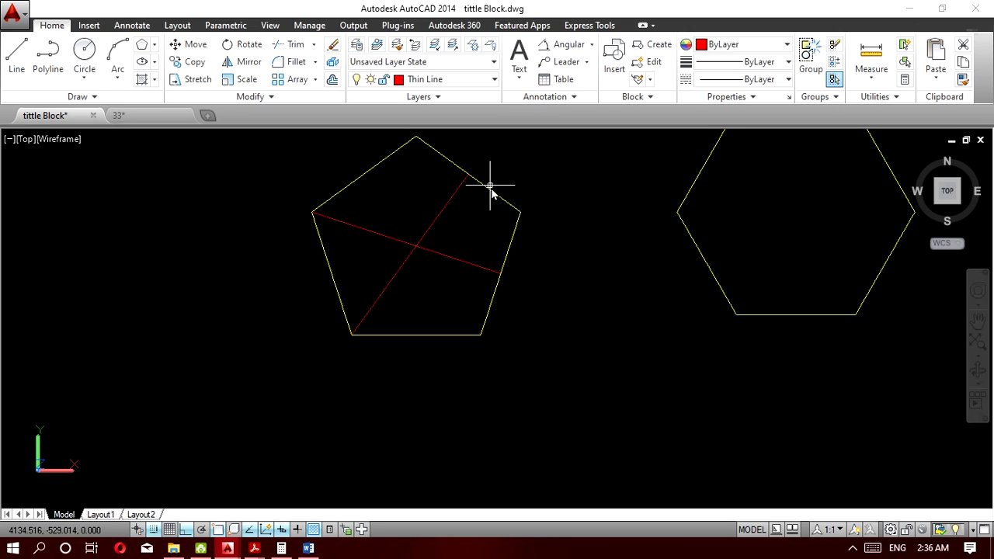
left_click(591, 44)
left_click(575, 134)
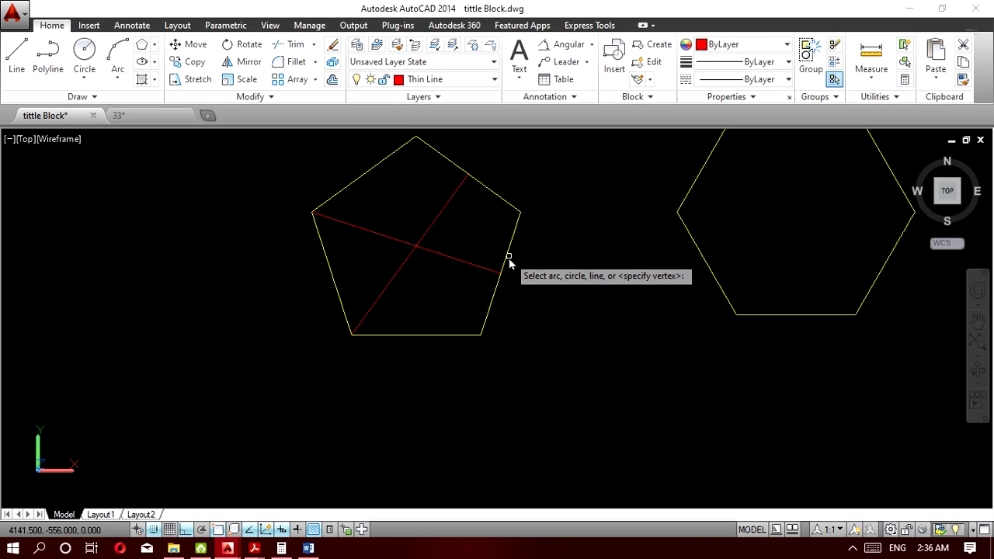
key("Escape")
scroll(464, 190, "up", 5)
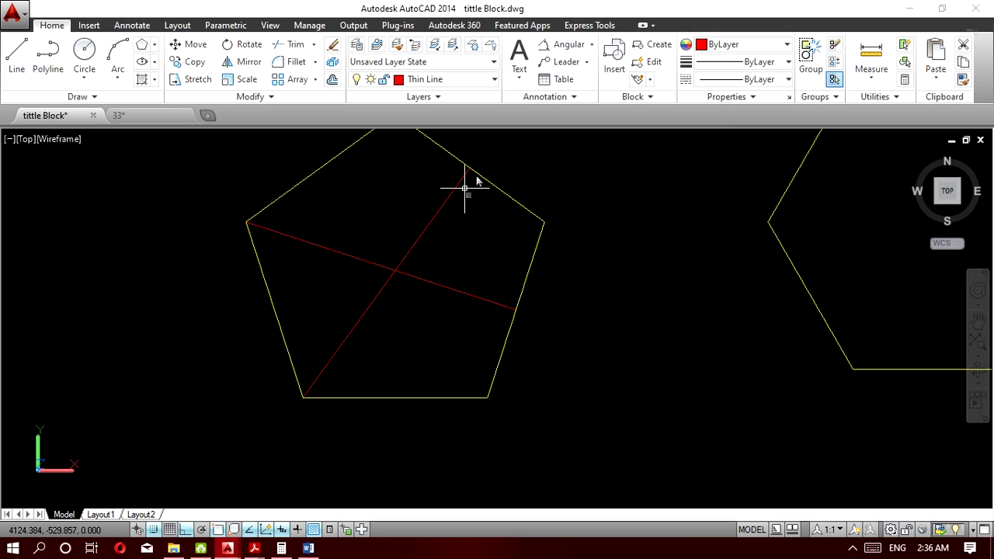
left_click(479, 190)
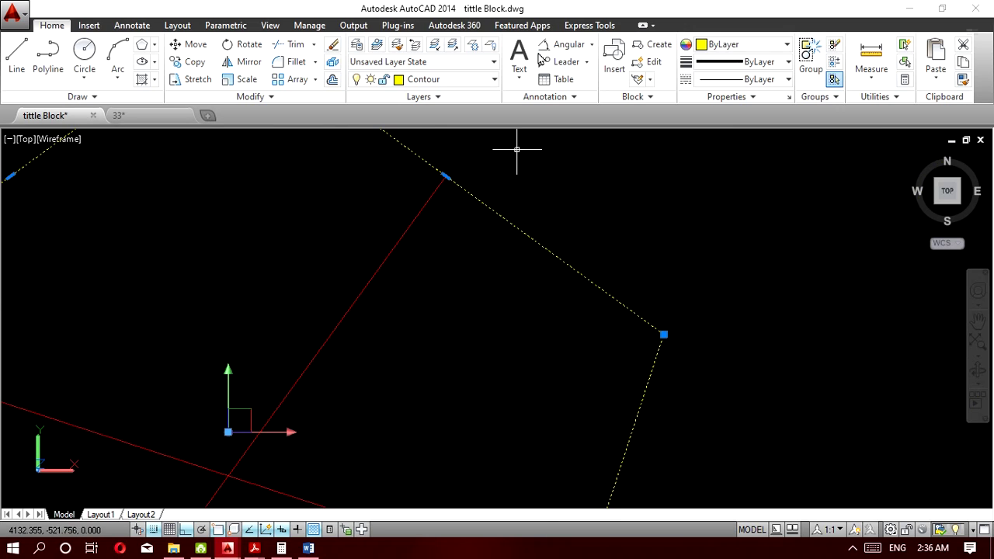
left_click(562, 44)
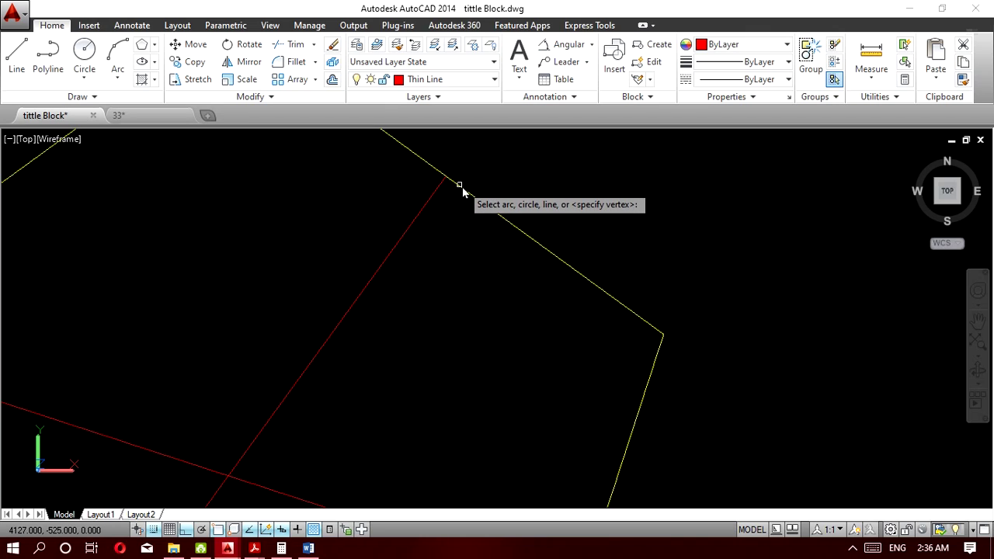
scroll(469, 201, "down", 4)
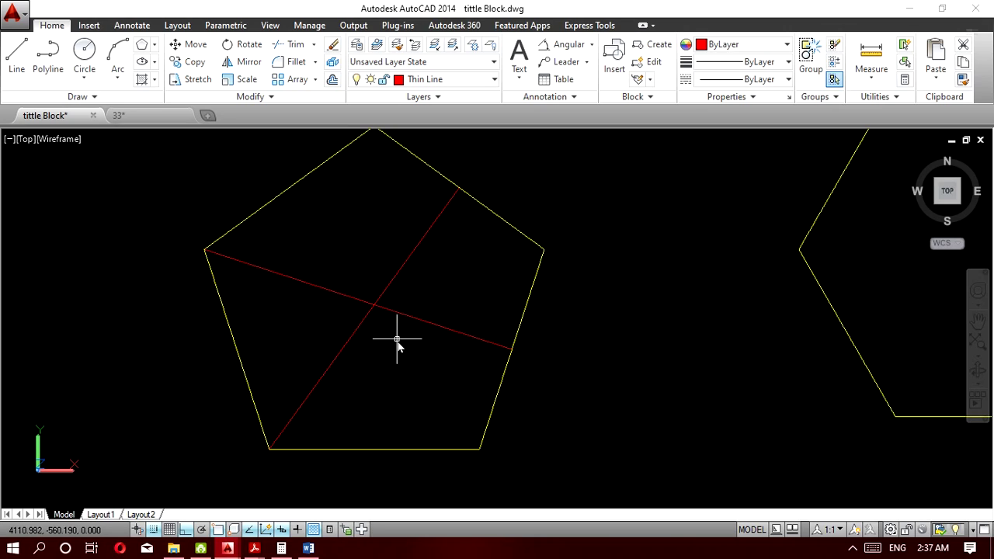
Draw a diagonal line on the Thin Line layer from the upper hexagon's upper-left vertex to its lower-right vertex.
scroll(567, 289, "down", 1)
middle_click_drag(608, 300, 392, 331)
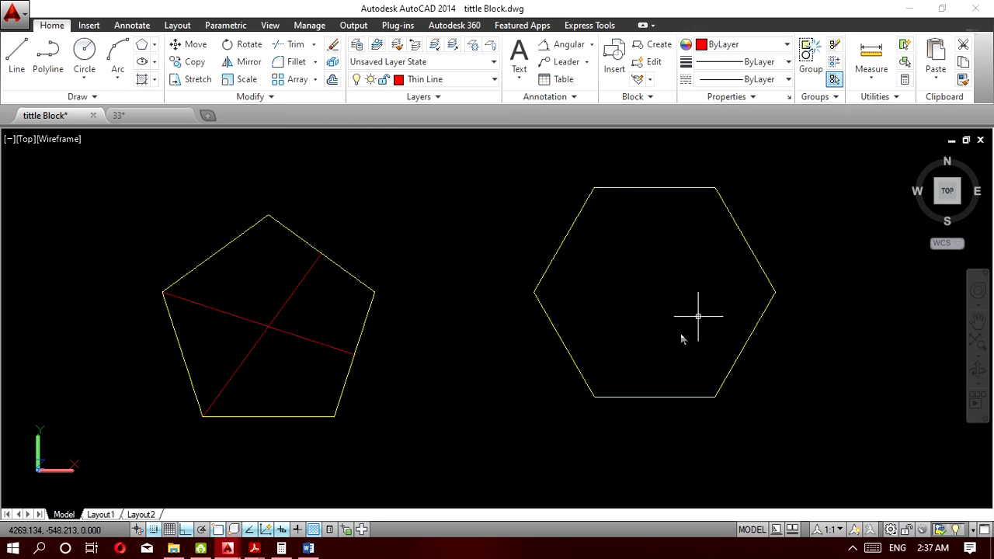
left_click(11, 58)
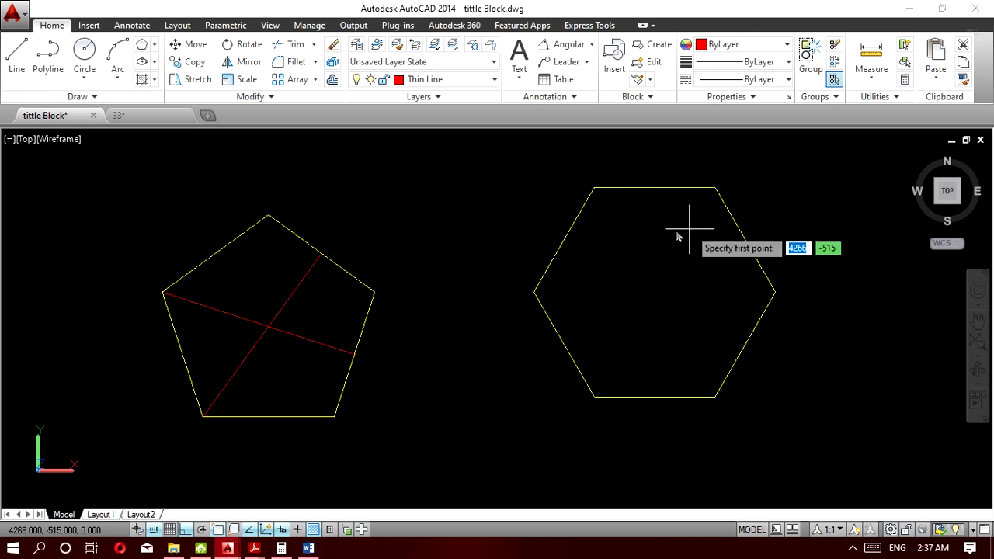
left_click(595, 189)
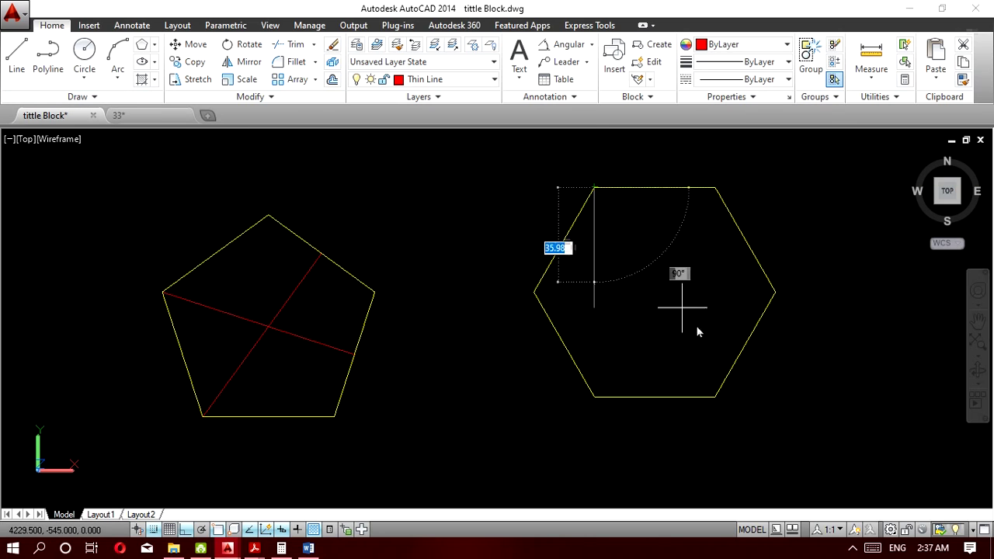
left_click(715, 396)
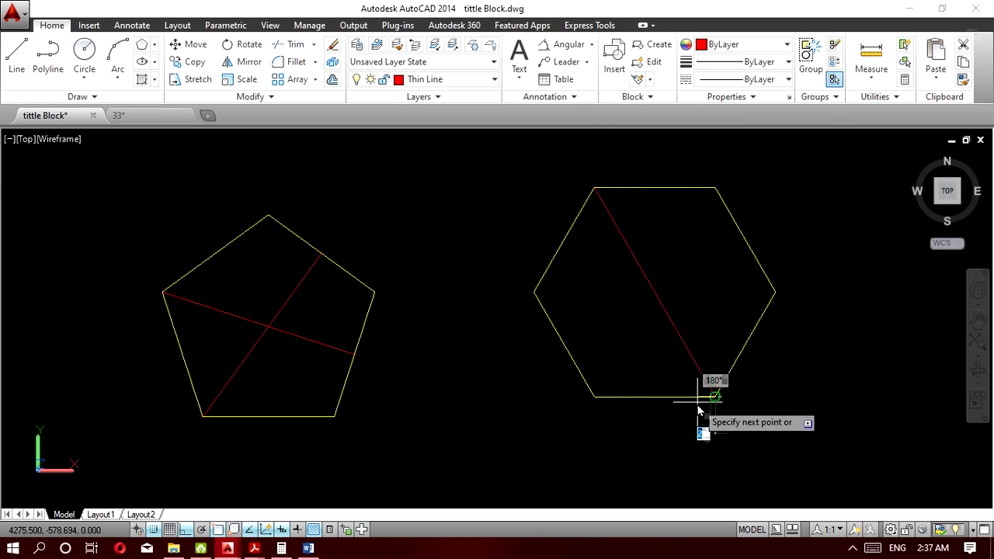
key("Escape")
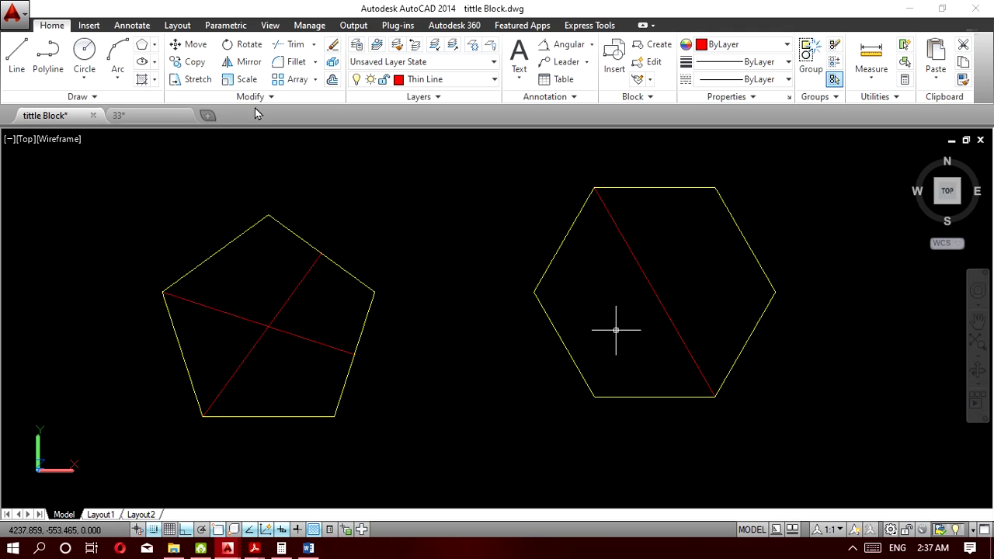
Draw a horizontal diagonal line across the upper hexagon from its left vertex to its right vertex.
left_click(27, 58)
left_click(534, 292)
left_click(774, 292)
key("Escape")
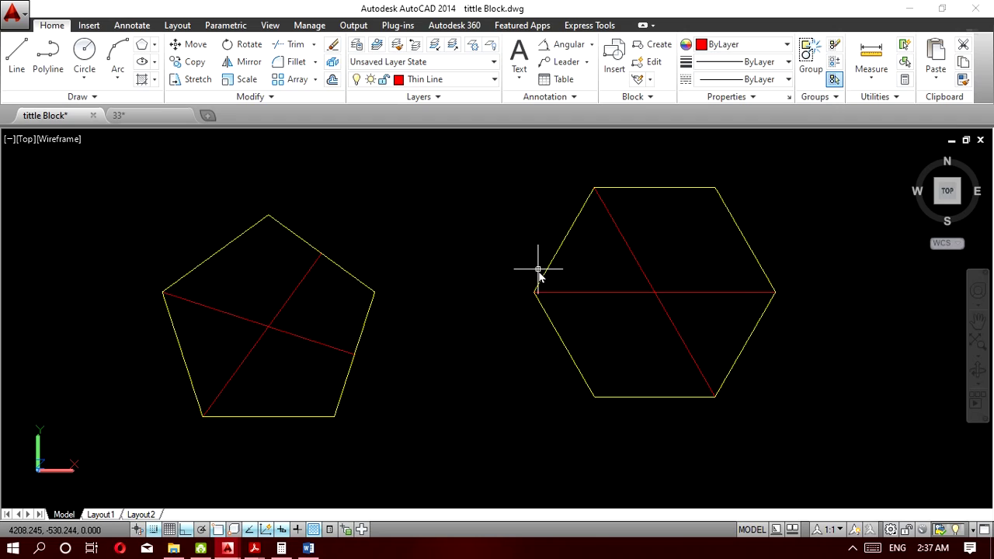
Draw a centre-radius circle around the upper pentagon, centred on the construction-line intersection and passing through its top vertex.
left_click(86, 78)
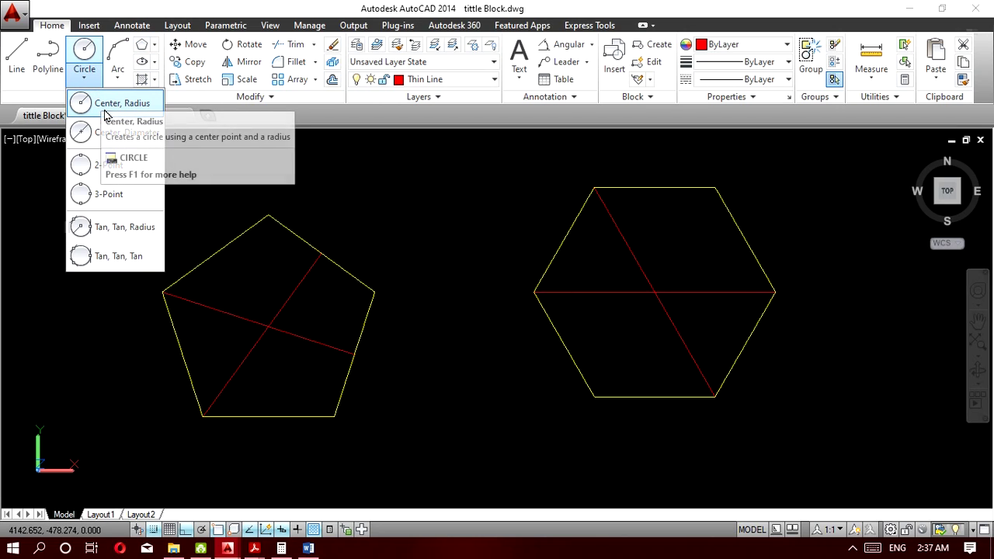
left_click(106, 112)
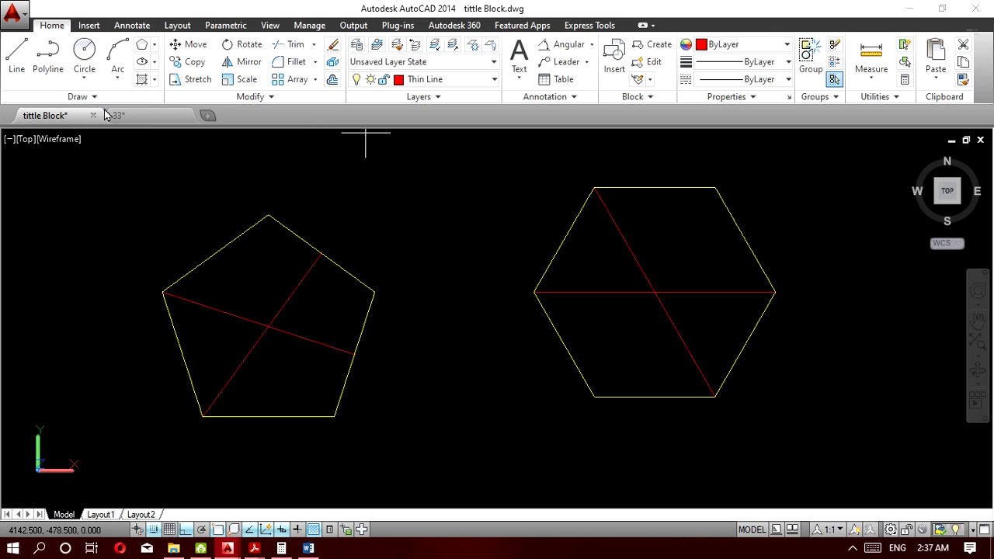
left_click(267, 327)
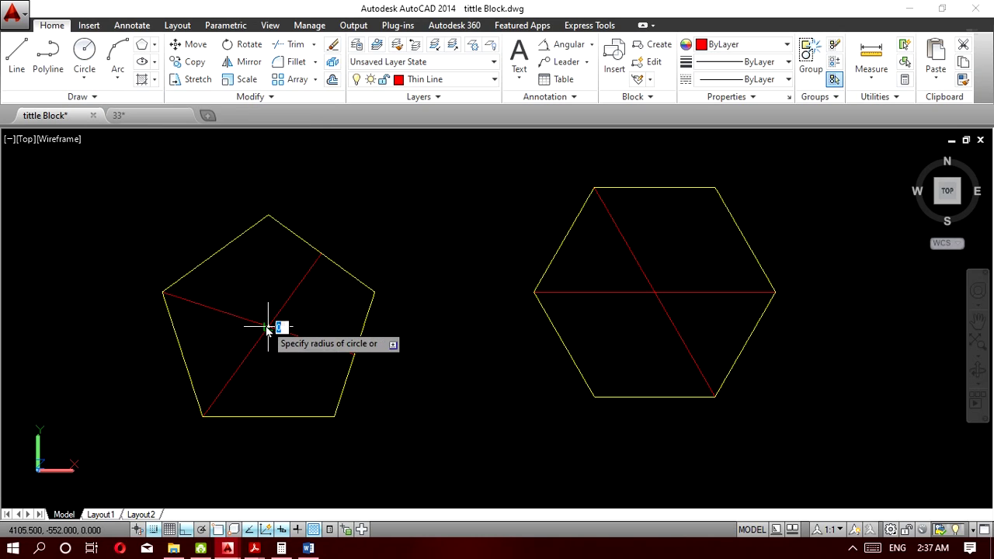
left_click(271, 219)
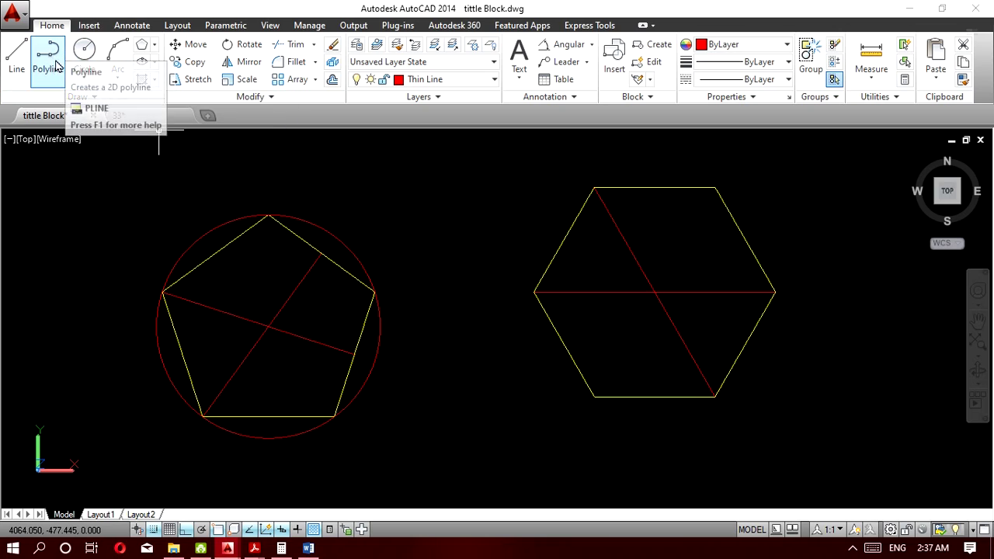
Draw a circle around the upper hexagon, centred on the intersection of its diagonals and passing through its upper-right vertex.
left_click(84, 56)
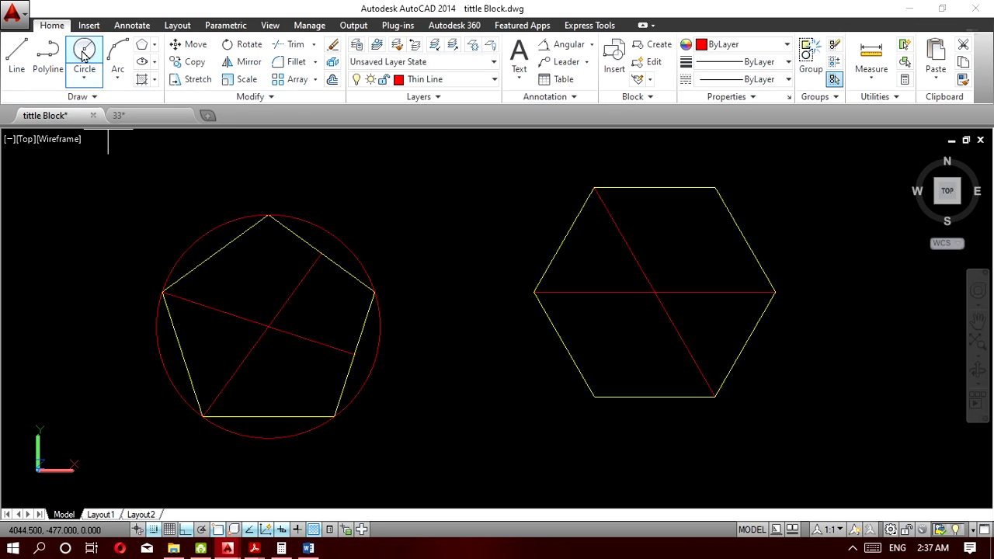
left_click(656, 293)
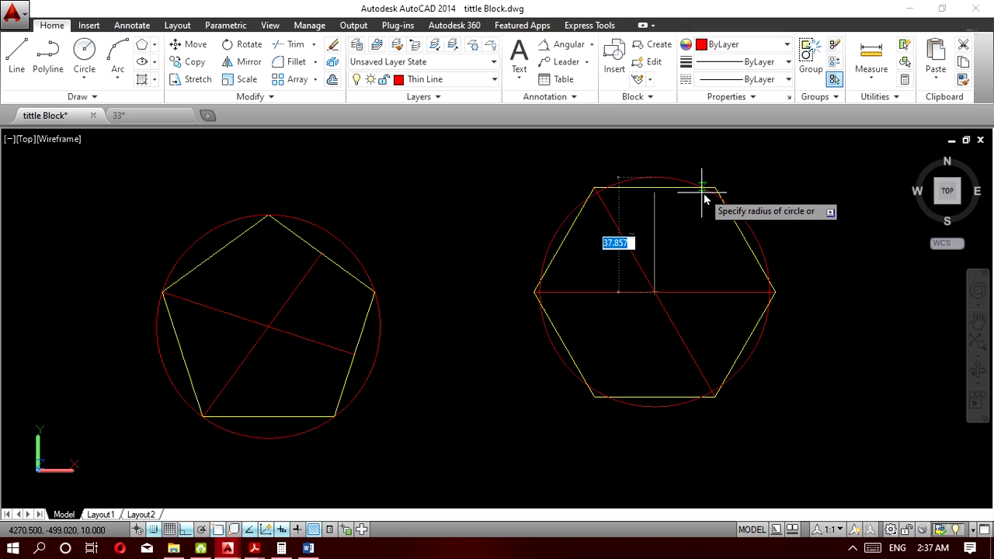
left_click(715, 197)
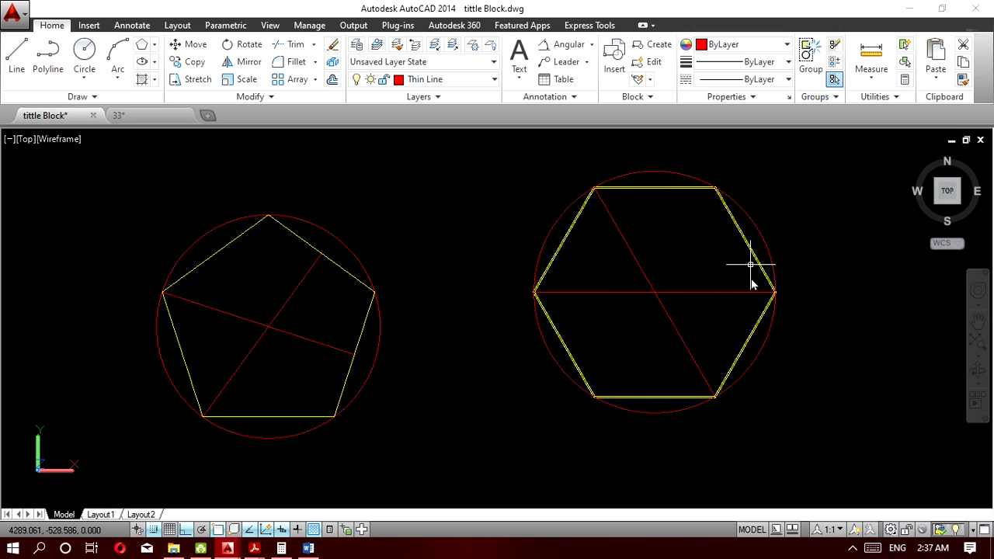
scroll(717, 196, "up", 4)
scroll(716, 189, "down", 8)
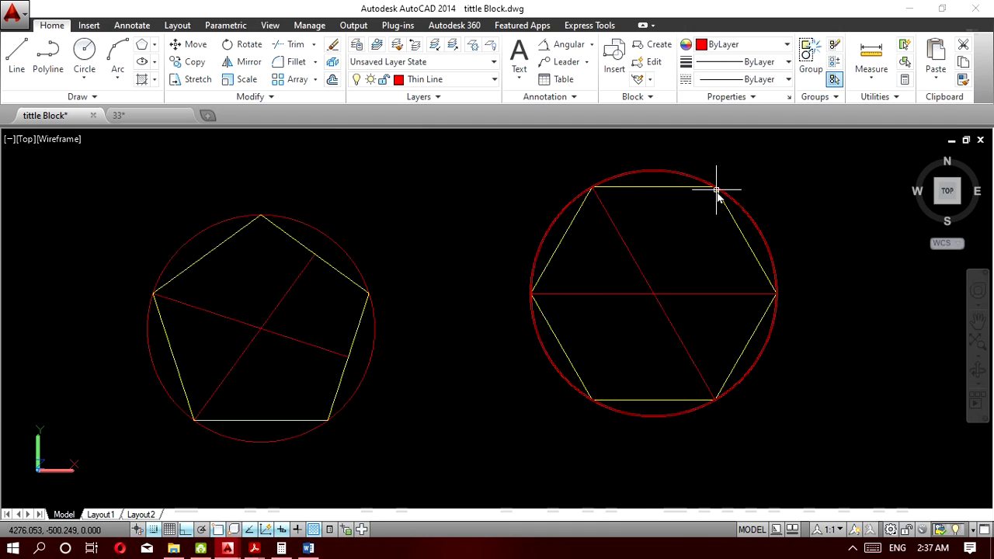
Copy the construction lines of the upper pentagon and hexagon to the lower pair, from the upper pentagon's top vertex to the lower pentagon's top vertex.
mouse_move(606, 317)
middle_mouse_down()
mouse_move(572, 282)
mouse_move(522, 159)
middle_mouse_up()
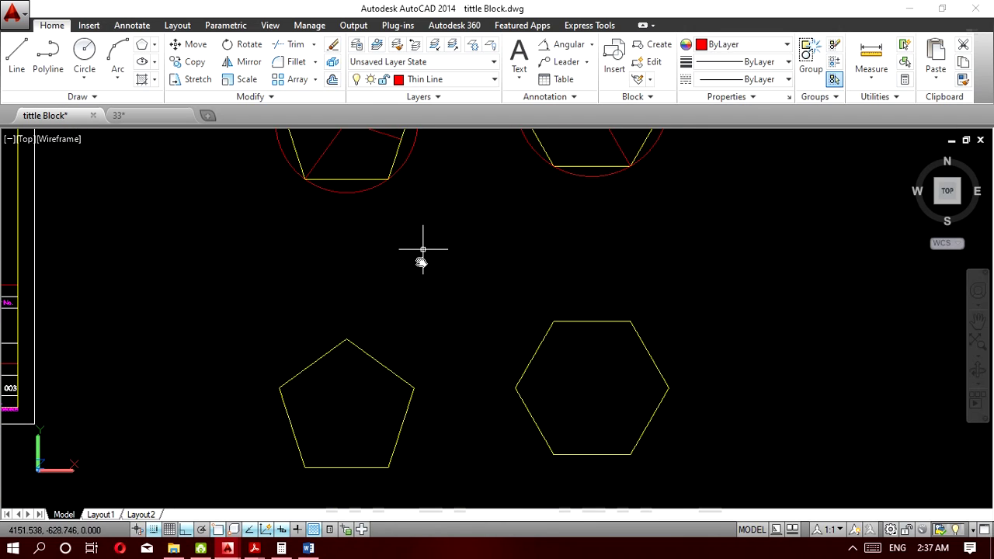
scroll(420, 261, "down", 4)
scroll(384, 175, "up", 3)
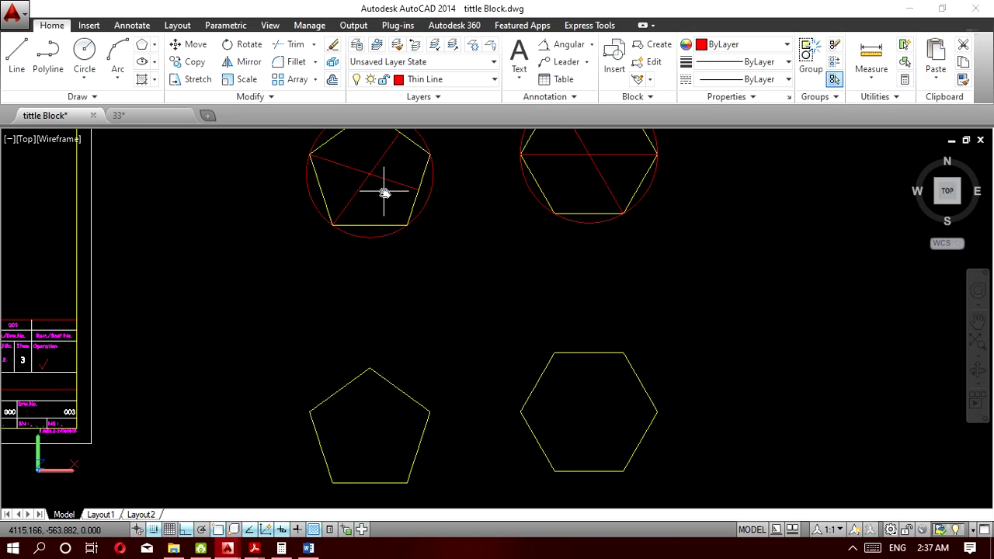
middle_click_drag(385, 192, 390, 254)
left_click(486, 221)
left_click(344, 200)
left_click(619, 214)
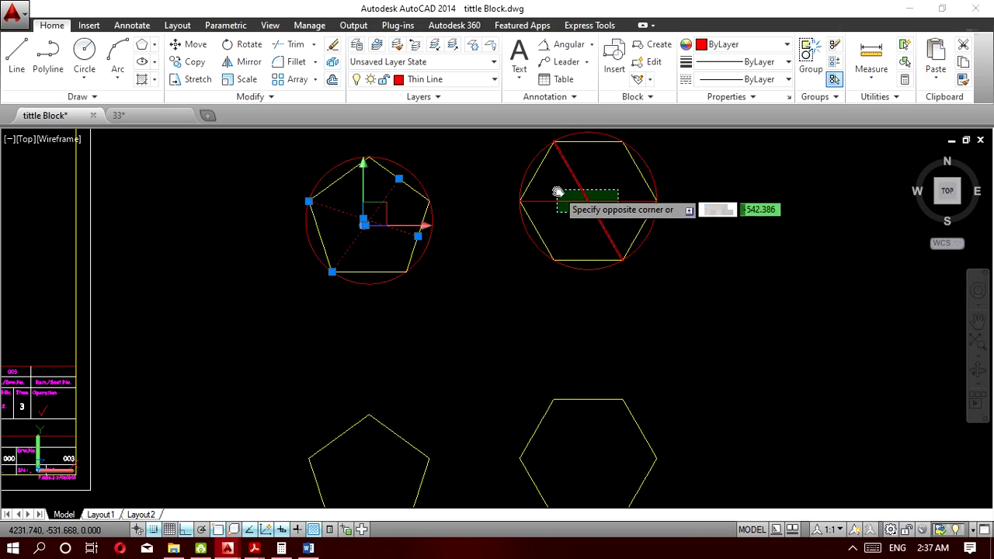
left_click(539, 191)
left_click(203, 64)
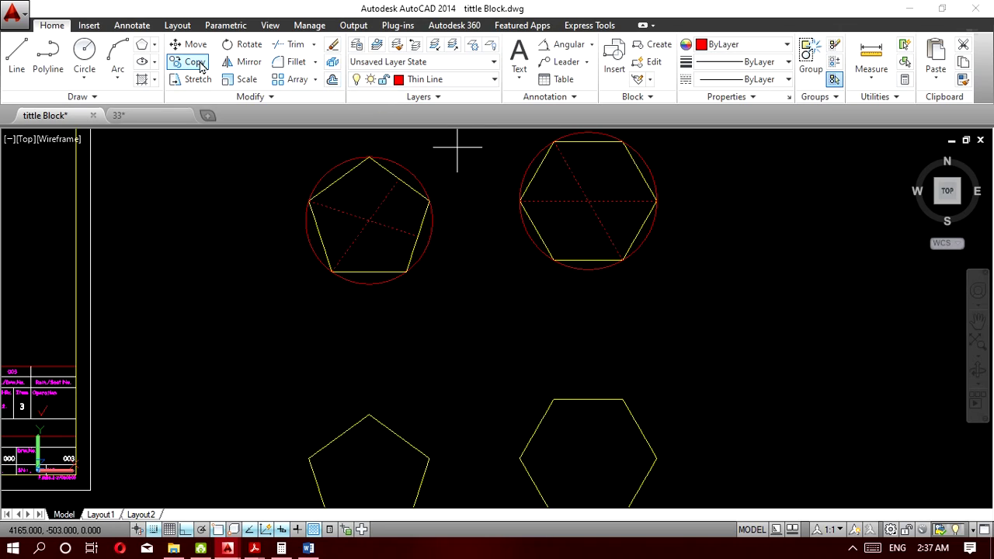
left_click(369, 158)
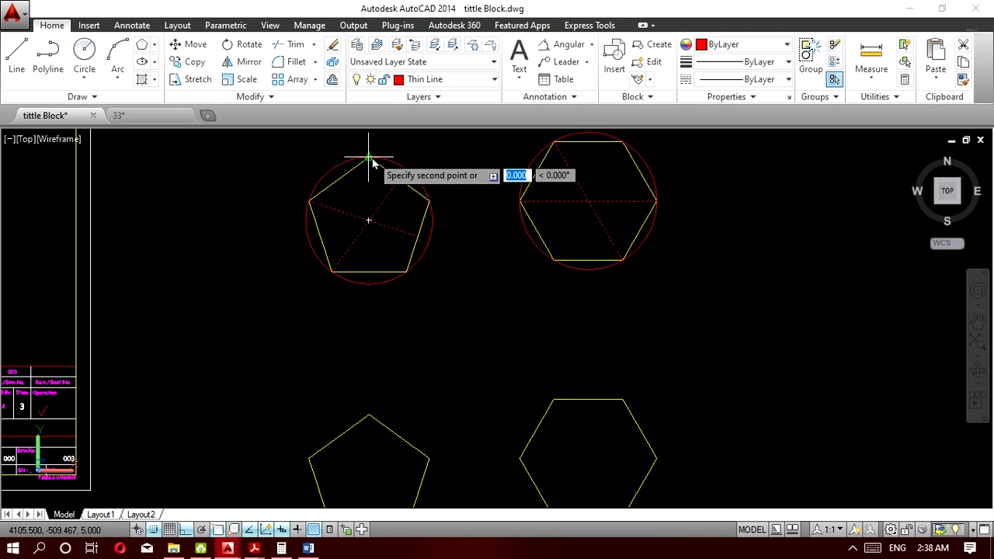
left_click(369, 418)
key("Return")
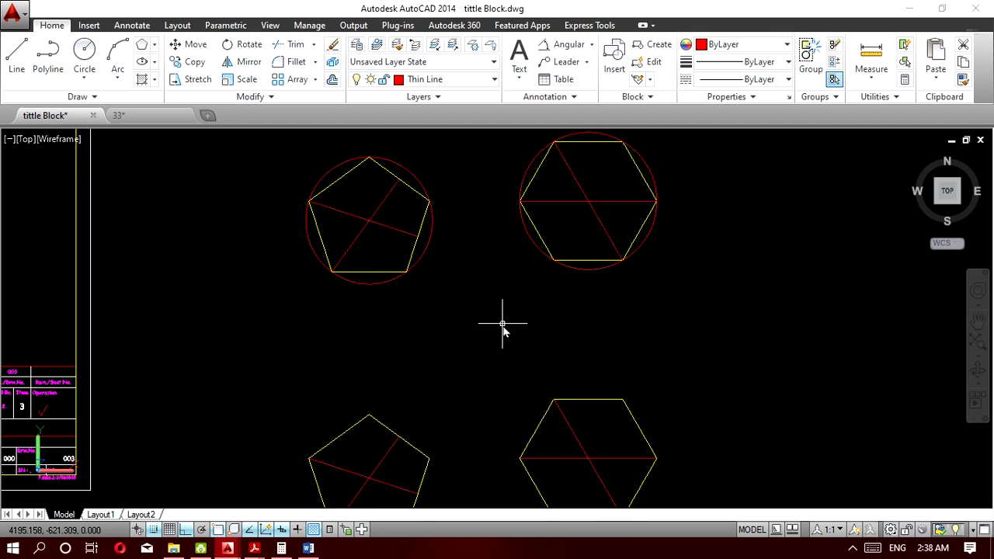
Try a centre-radius circle inside the lower pentagon, from the construction-line intersection to its upper-left side, and undo it.
mouse_move(462, 274)
middle_mouse_down()
mouse_move(433, 238)
mouse_move(445, 192)
middle_mouse_up()
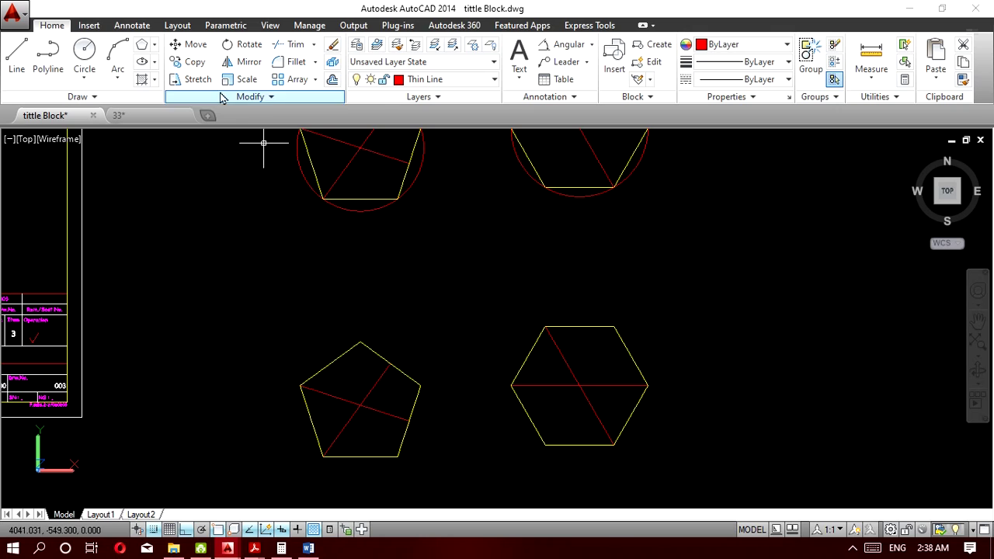
left_click(84, 78)
left_click(109, 104)
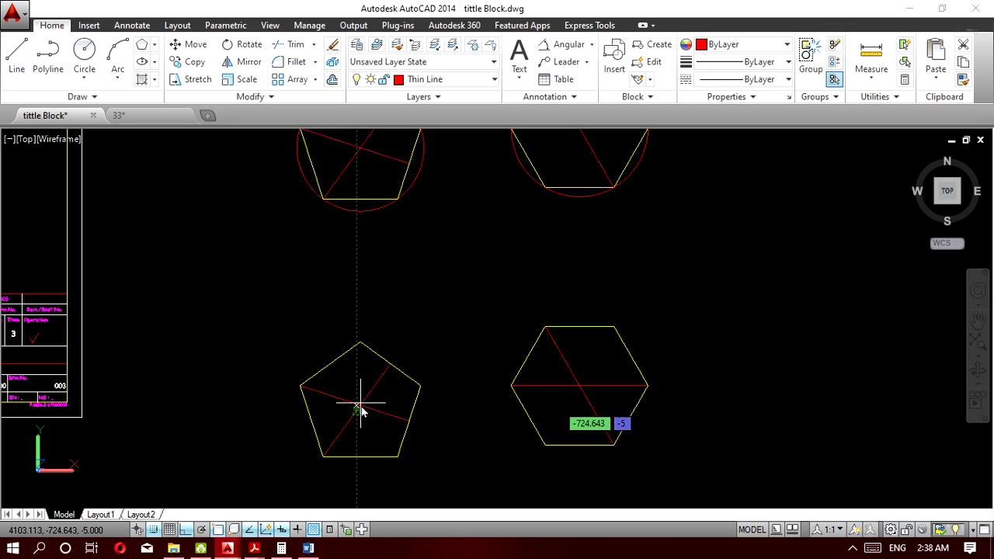
left_click(359, 406)
scroll(341, 369, "up", 2)
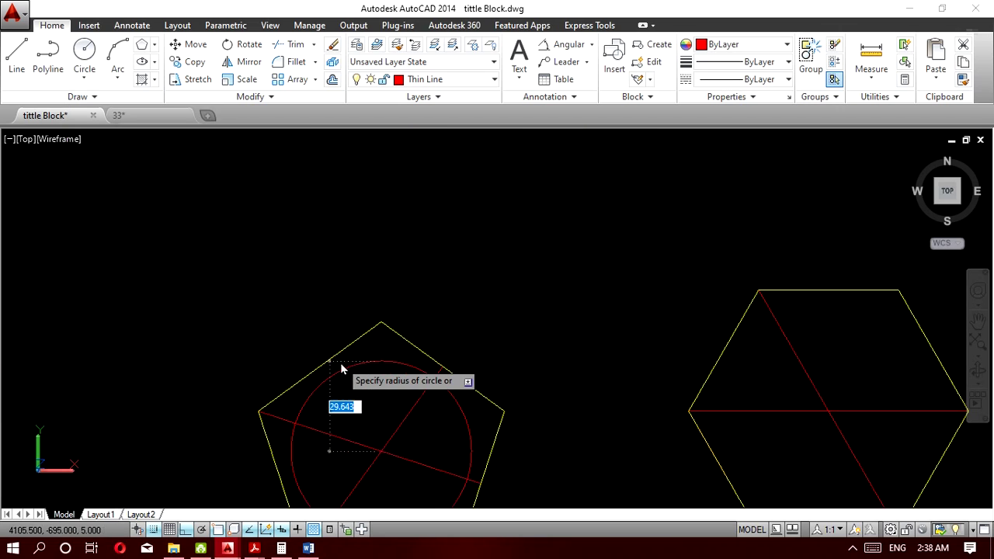
left_click(319, 368)
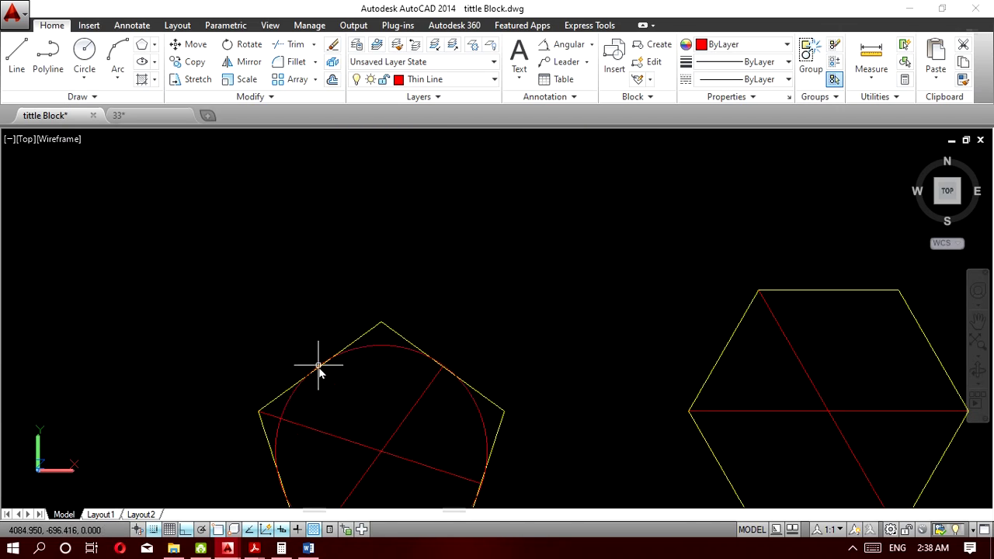
scroll(319, 369, "up", 5)
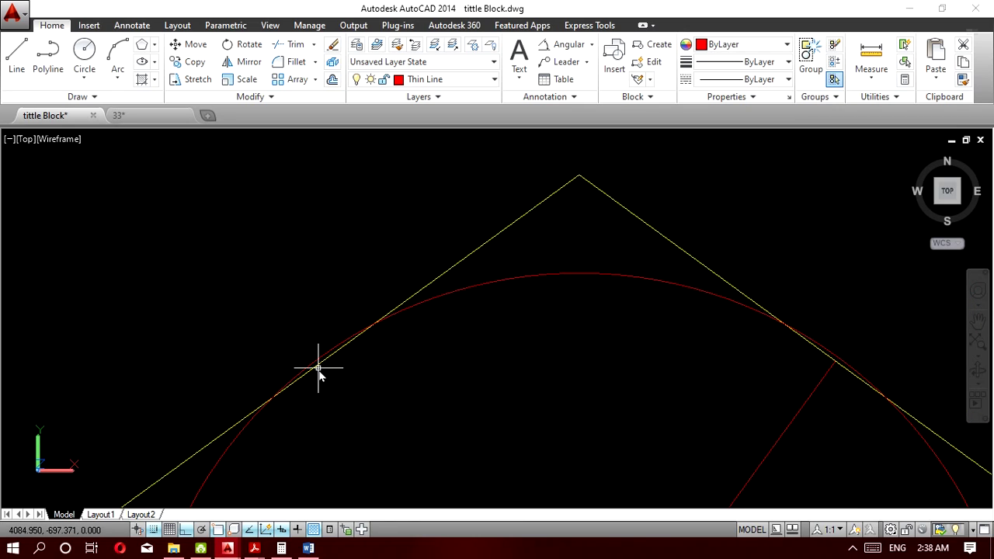
scroll(319, 369, "up", 1)
scroll(319, 369, "down", 2)
scroll(319, 369, "down", 3)
scroll(319, 368, "down", 3)
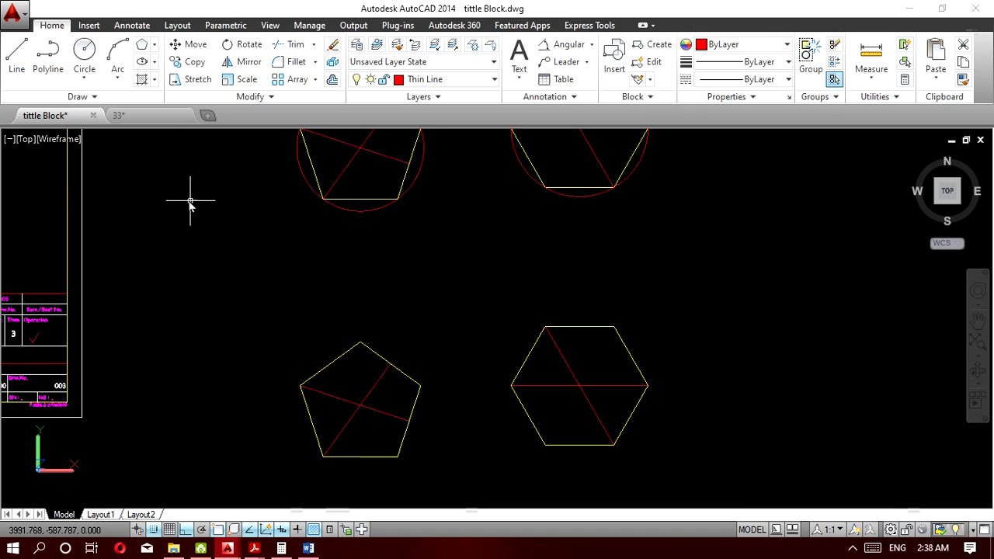
Try centre-radius circles inside the lower hexagon, from the intersection of its diagonals to its top side.
left_click(95, 56)
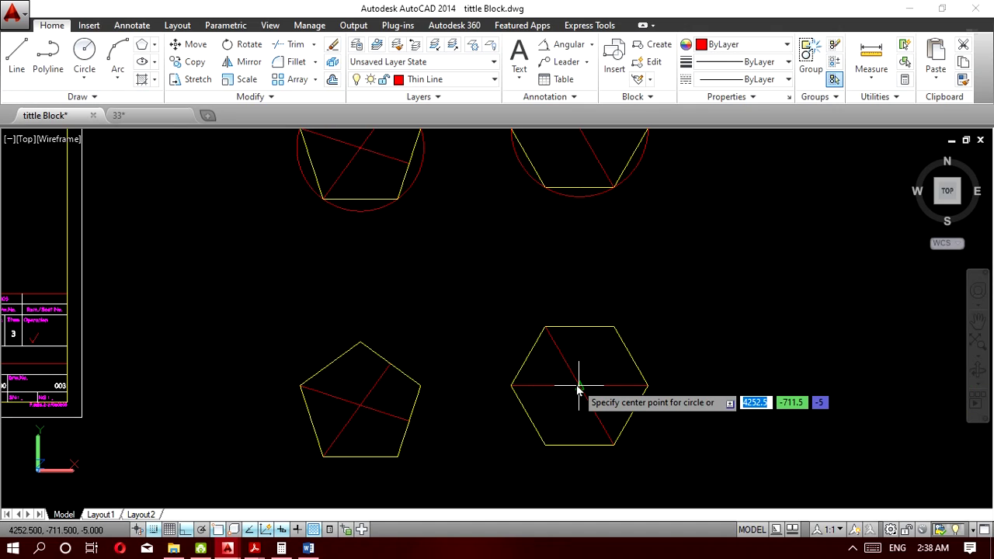
scroll(577, 387, "up", 5)
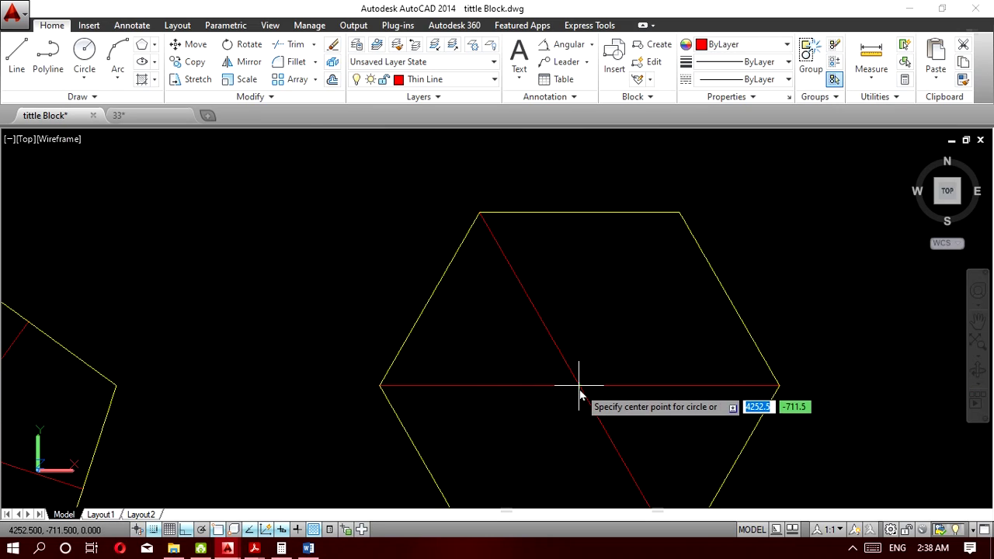
left_click(579, 388)
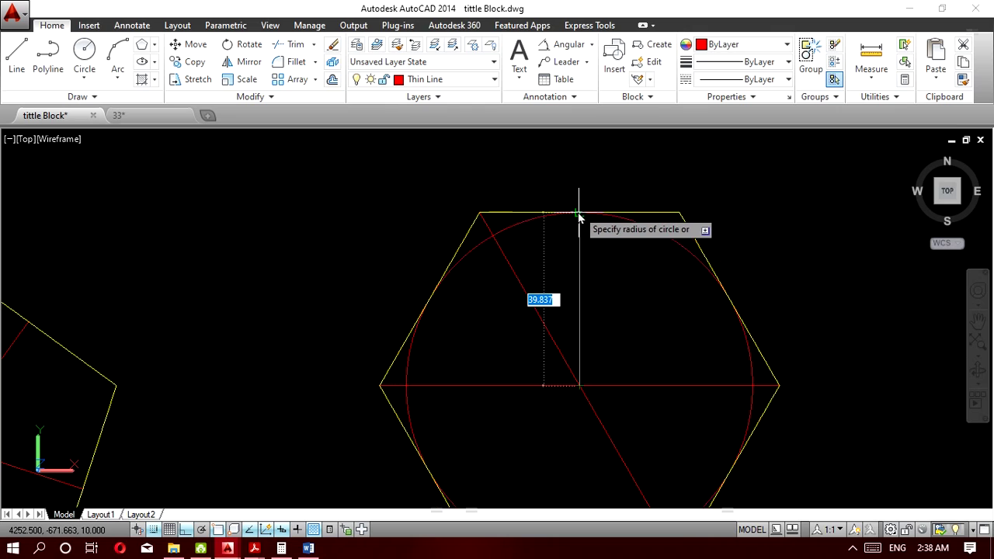
left_click(578, 212)
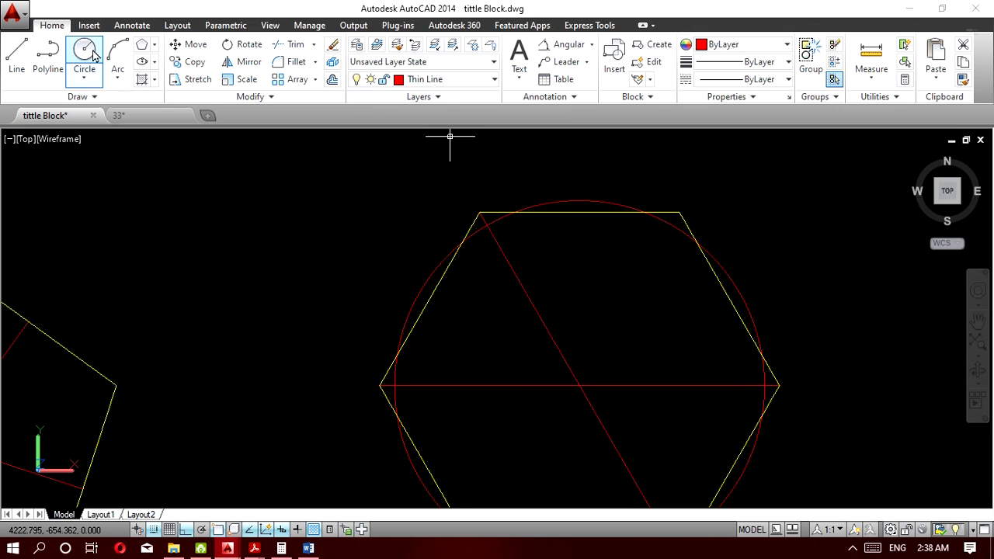
key("Return")
left_click(579, 386)
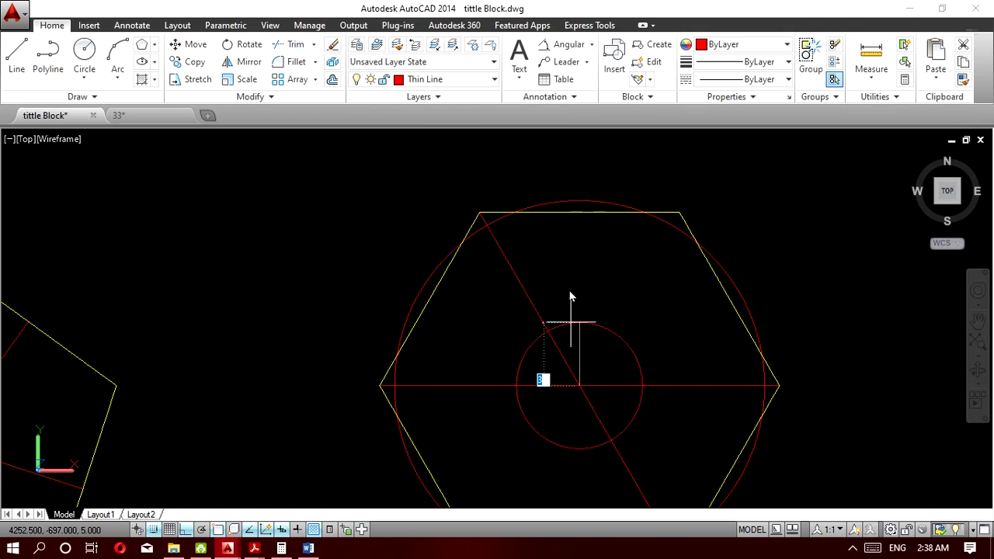
left_click(580, 211)
scroll(580, 214, "up", 5)
left_click(576, 200)
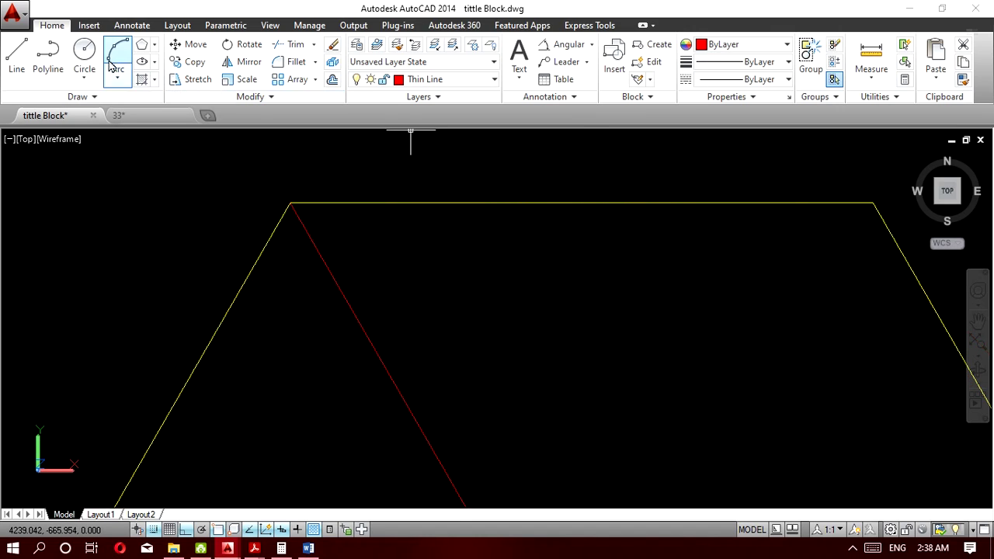
Draw a thin line from the lower hexagon's centre to the midpoint of its upper-right side.
left_click(17, 58)
scroll(412, 299, "down", 4)
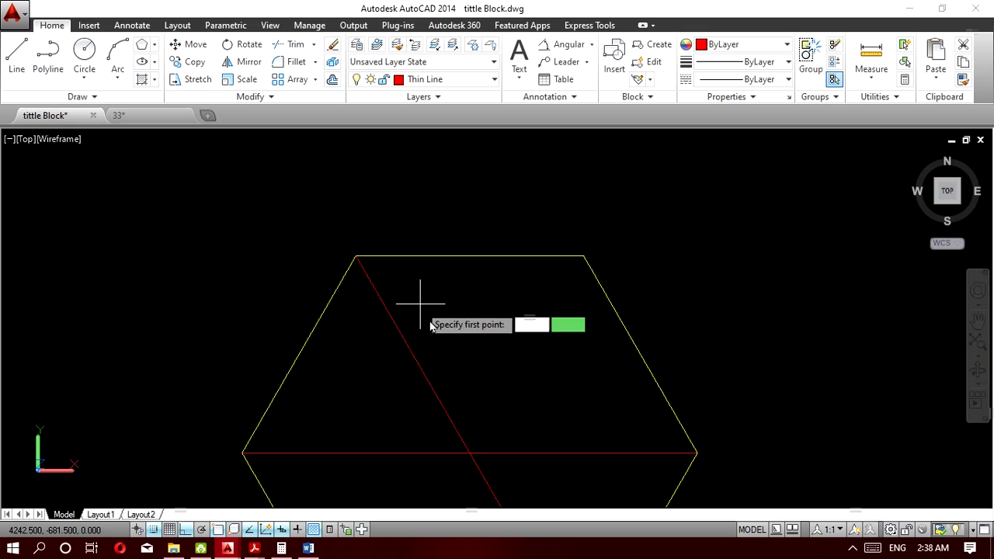
left_click(468, 453)
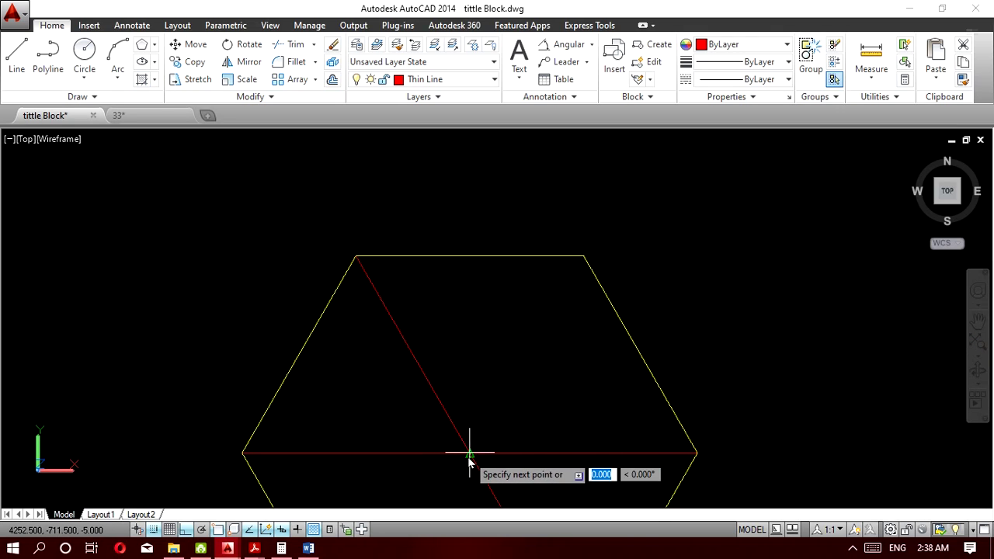
left_click(646, 363)
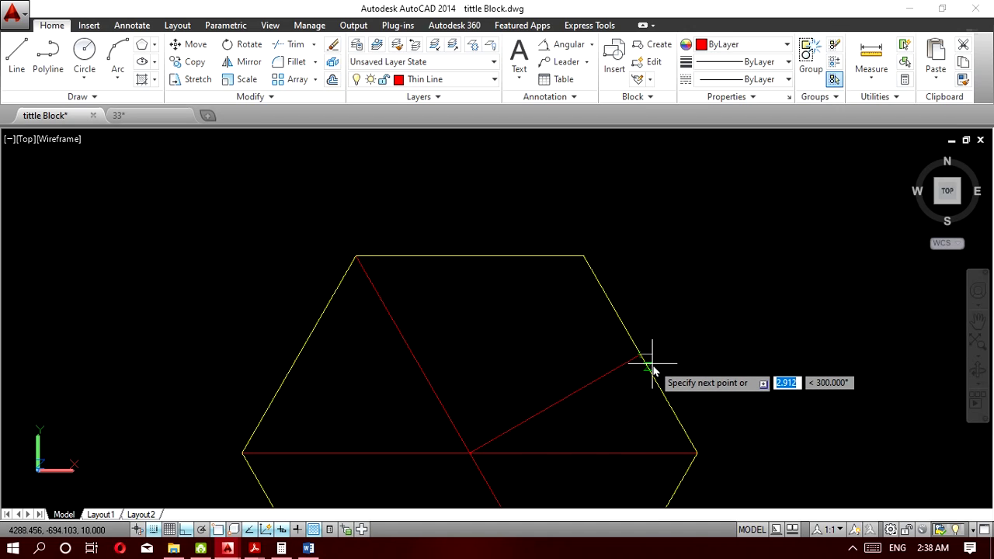
Draw a circle centred on the lower hexagon's diagonal intersection, with its radius reaching the new line's end on the upper-right side.
left_click(85, 52)
left_click(470, 454)
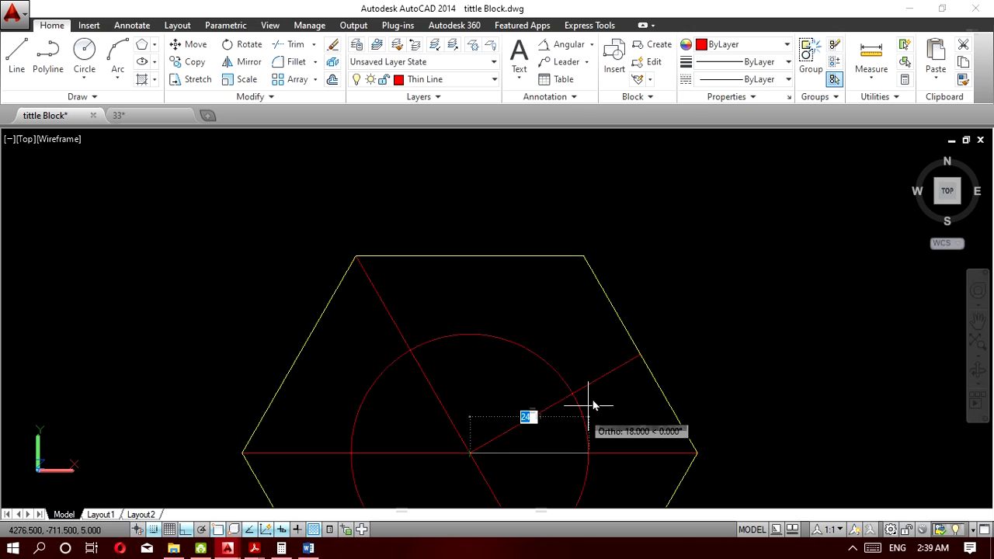
left_click(639, 356)
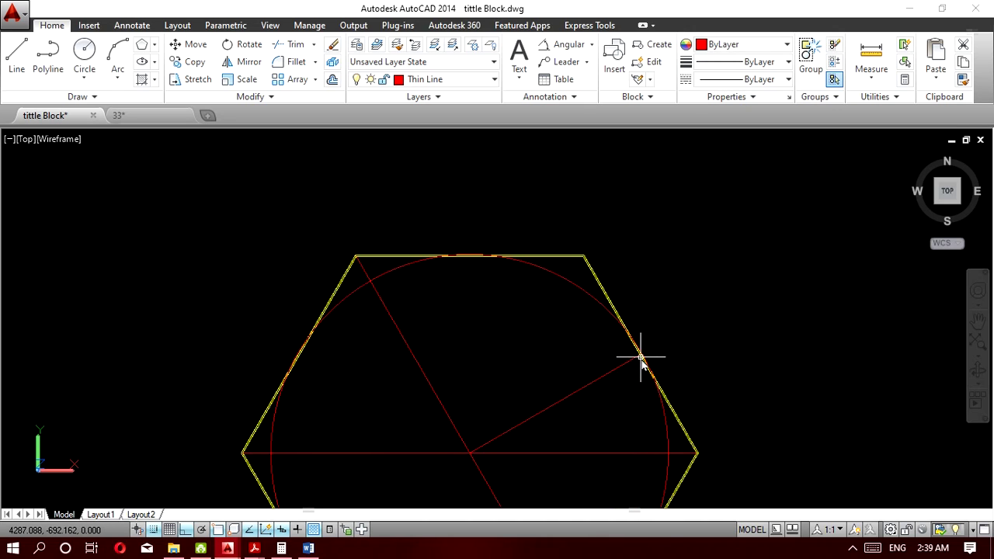
Inspect the circle against the hexagon's sides and try stretching its top quadrant down onto the top side.
scroll(639, 356, "up", 3)
scroll(640, 349, "down", 2)
scroll(641, 351, "up", 2)
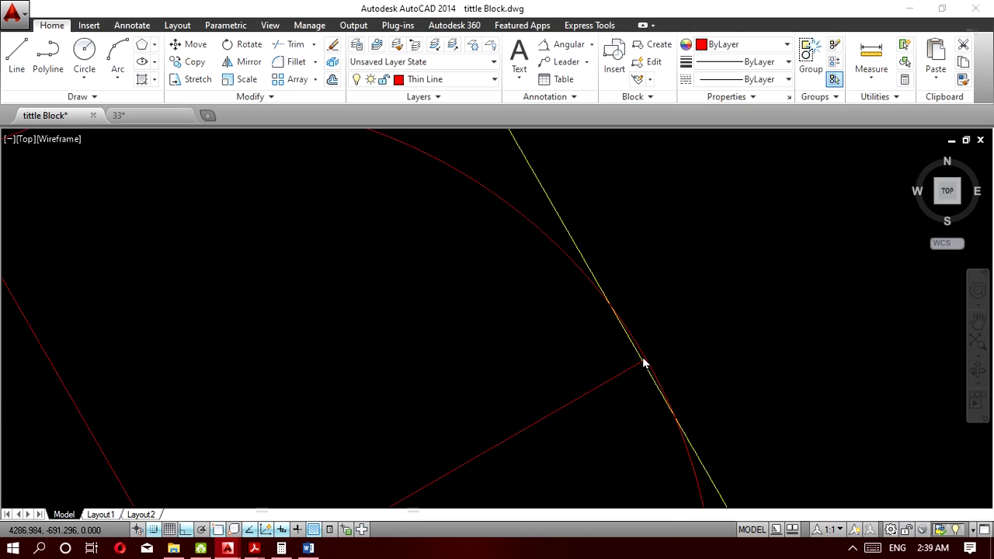
left_click(648, 355)
left_click(642, 355)
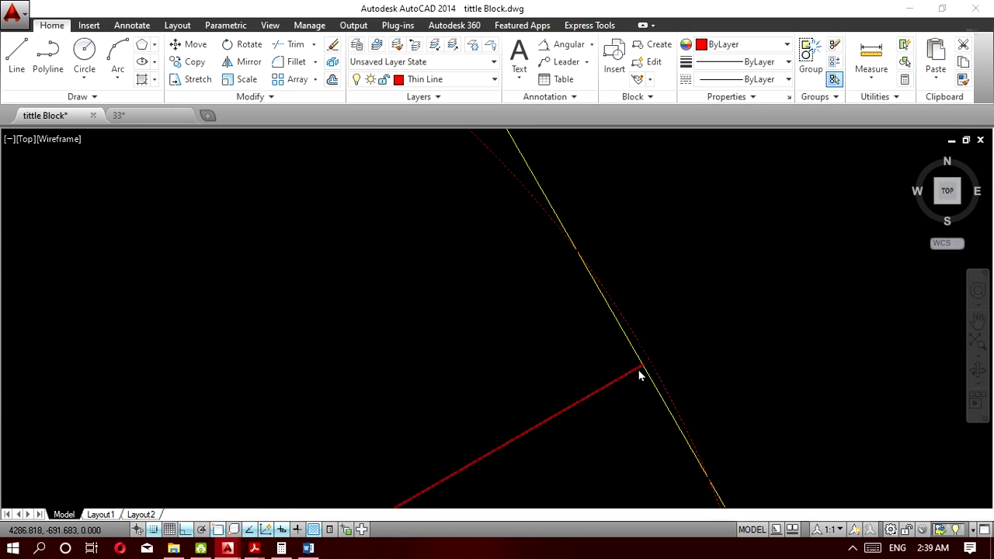
scroll(639, 372, "down", 3)
scroll(492, 284, "down", 2)
scroll(492, 288, "up", 5)
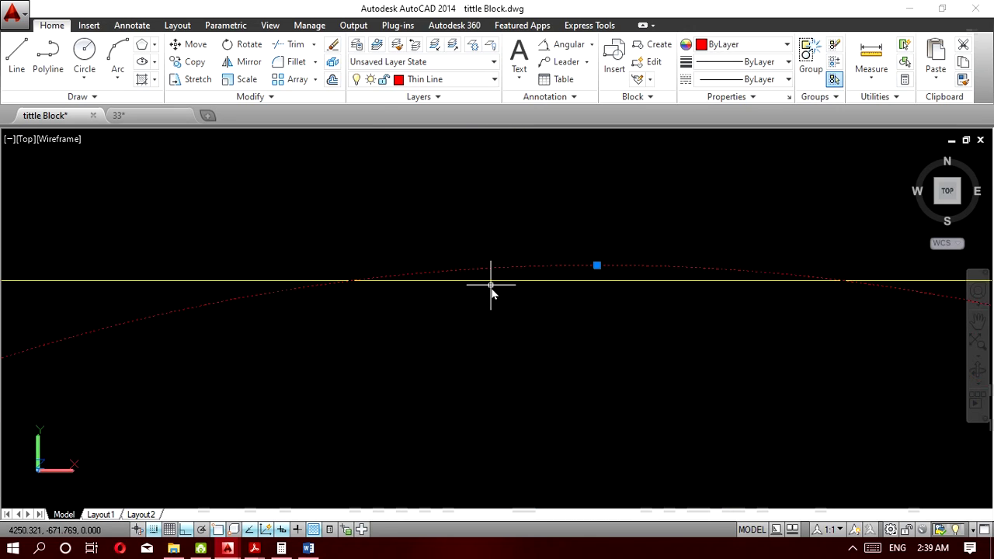
left_click(597, 268)
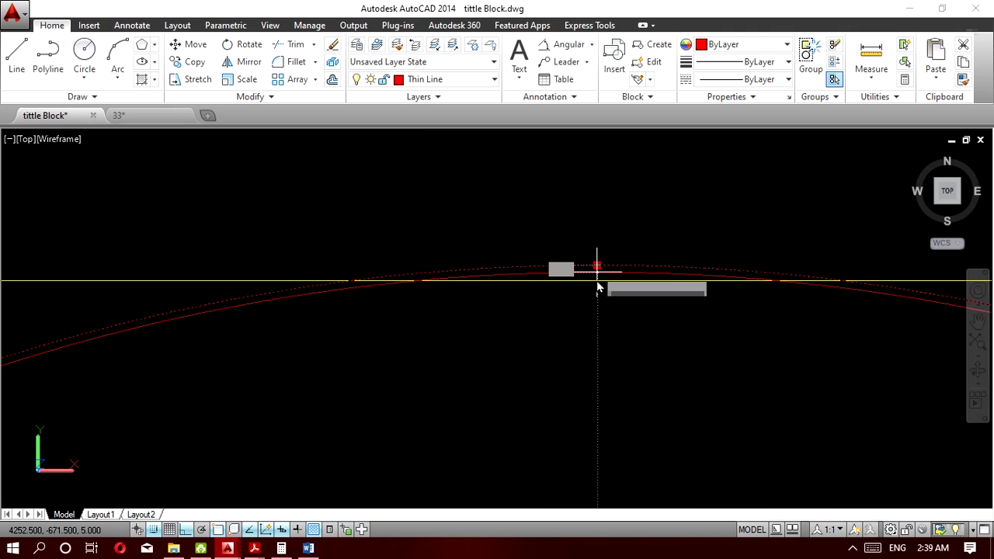
scroll(595, 284, "down", 3)
scroll(595, 268, "up", 4)
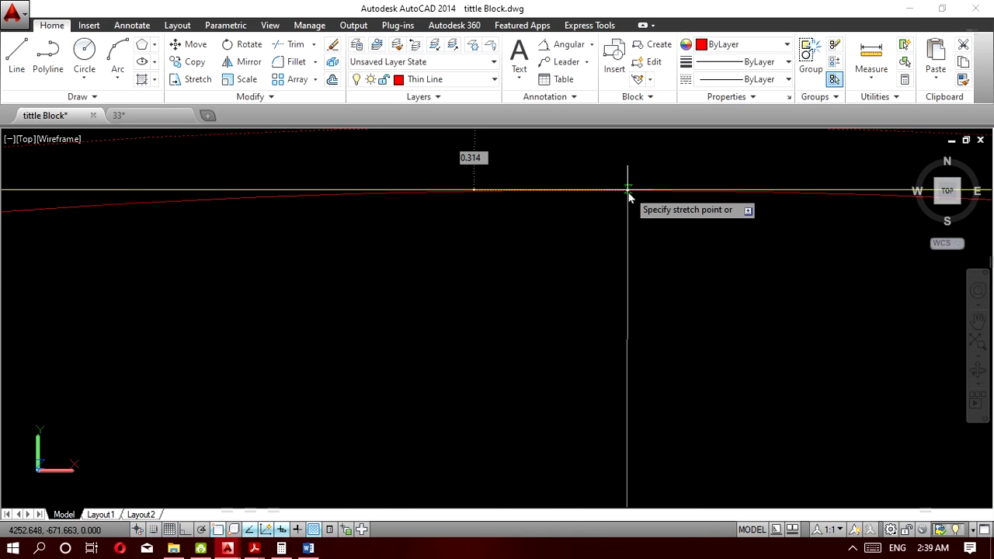
left_click(637, 191)
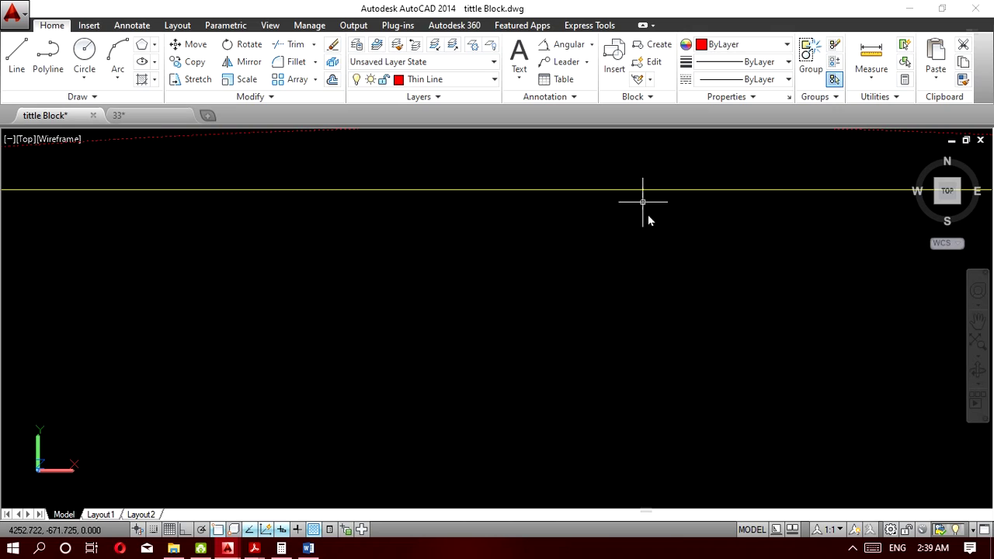
Try shrinking the lower hexagon's circle by moving its top quadrant below the top side, and undo the change.
scroll(657, 233, "down", 4)
left_click(633, 192)
left_click(634, 218)
scroll(648, 268, "down", 2)
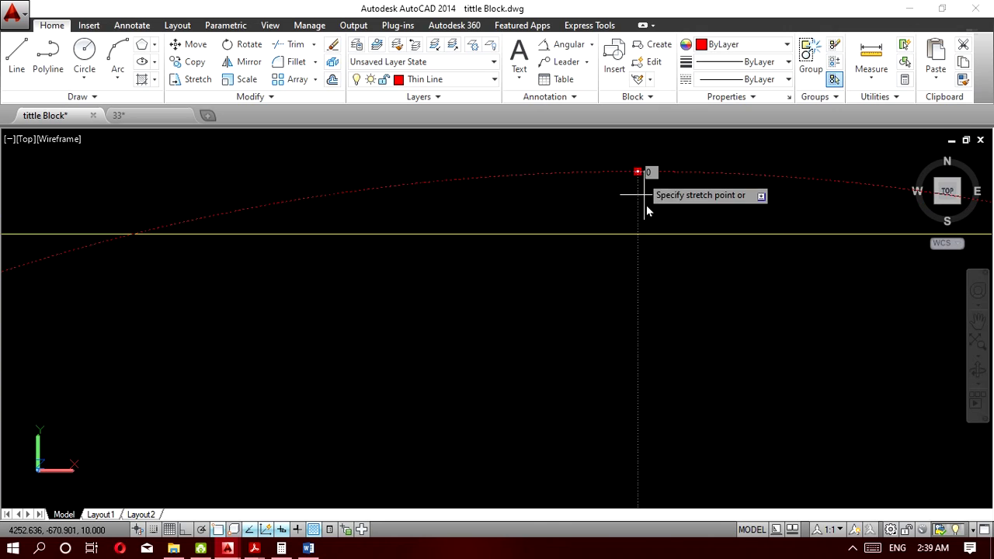
key("Escape")
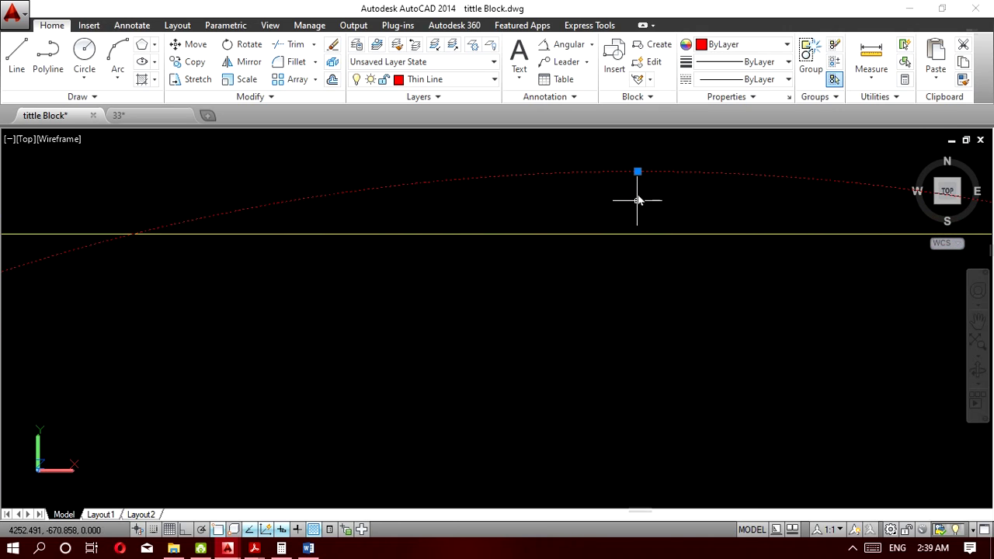
left_click(637, 171)
left_click(637, 285)
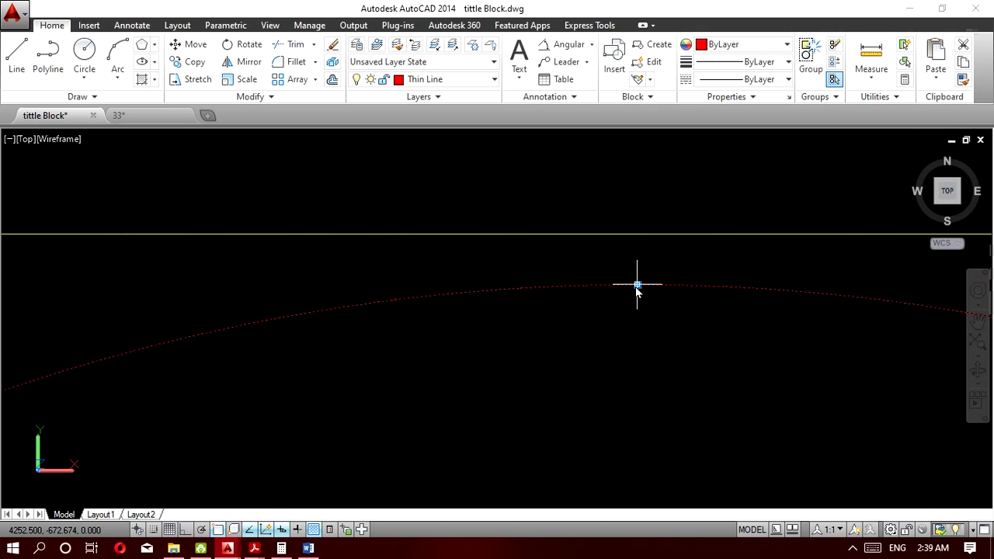
left_click(637, 285)
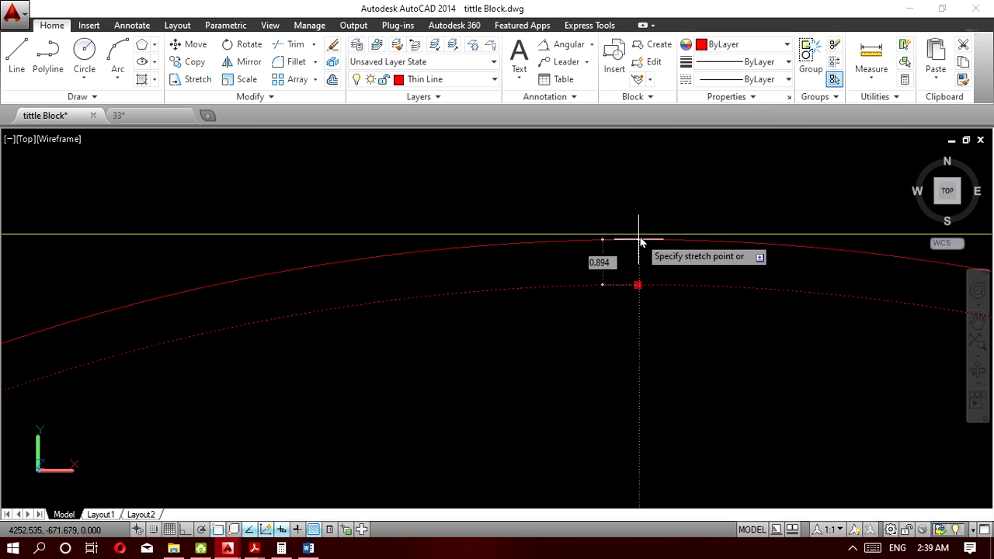
key("ctrl+z")
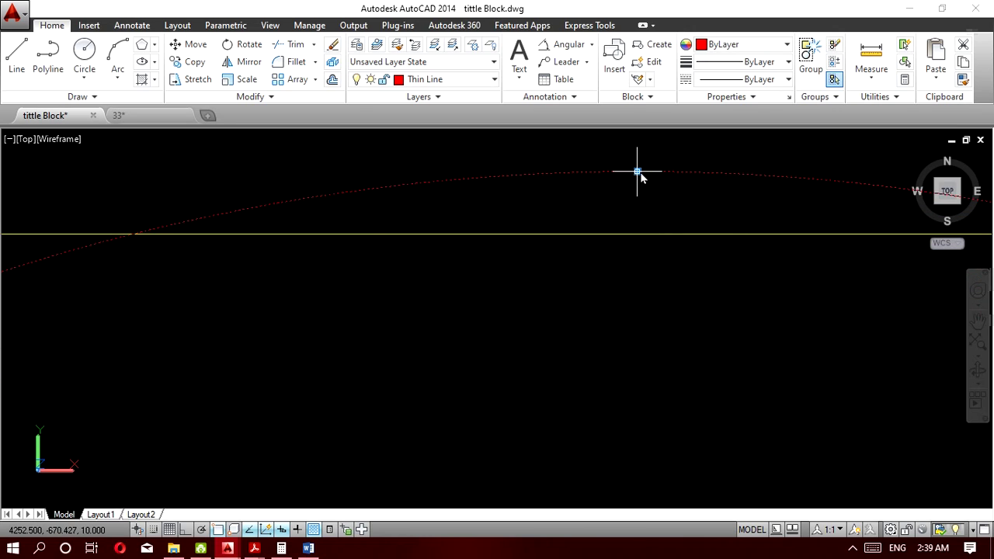
Stretch the circle's top quadrant onto the lower hexagon's top side so the circle is inscribed.
left_click(646, 233)
scroll(634, 242, "up", 5)
scroll(650, 228, "up", 2)
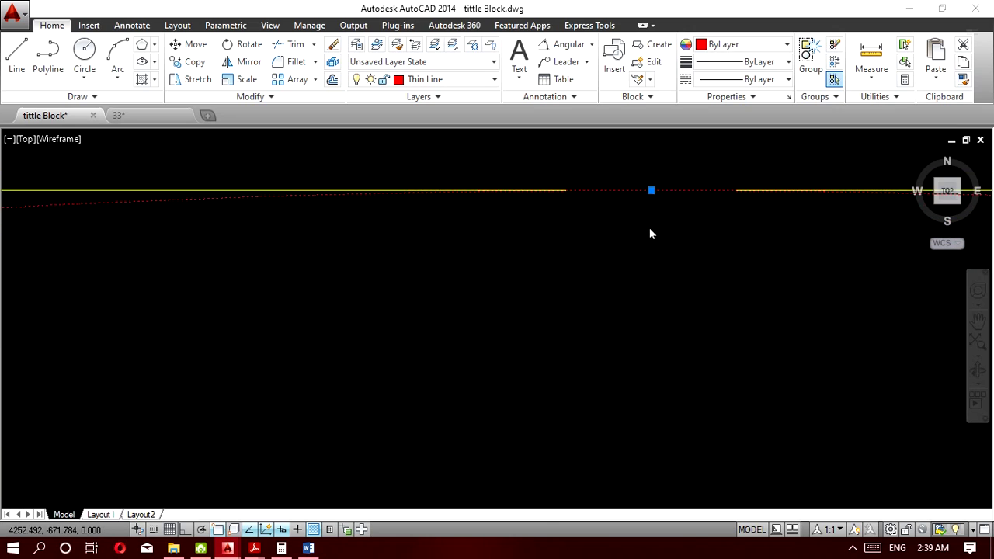
scroll(650, 229, "down", 6)
scroll(650, 229, "down", 6)
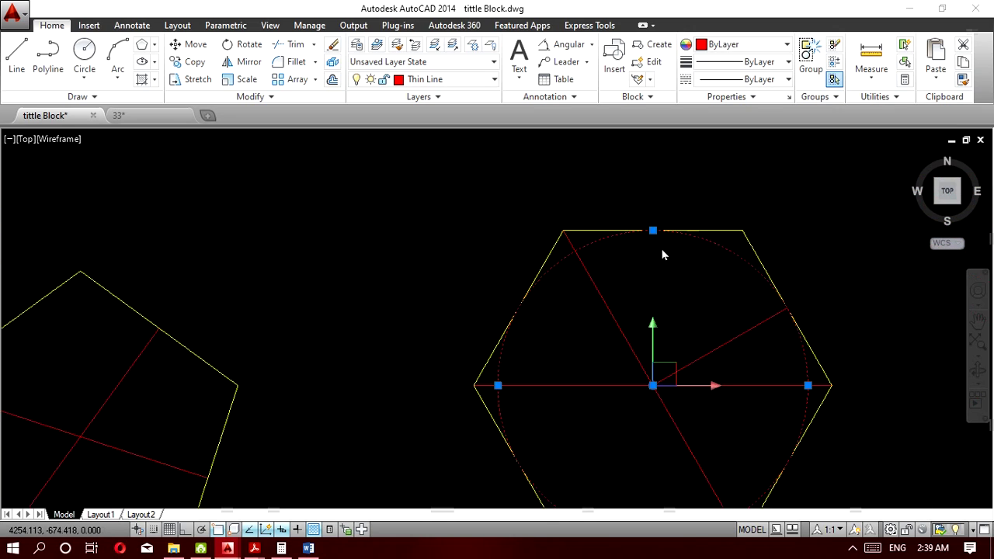
key("Escape")
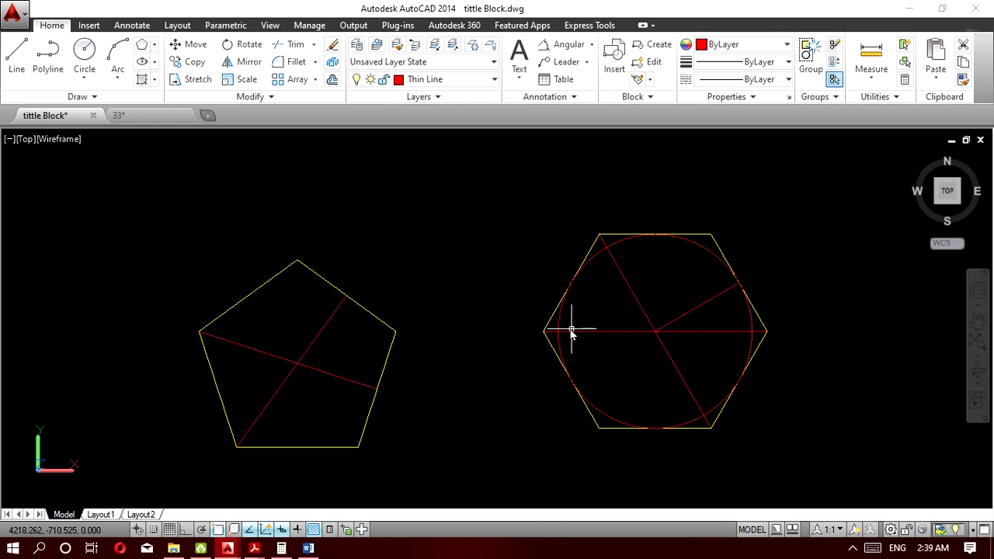
Erase the diagonals and the radial construction line inside the lower hexagon, keeping the circle.
left_click(697, 358)
left_click(651, 334)
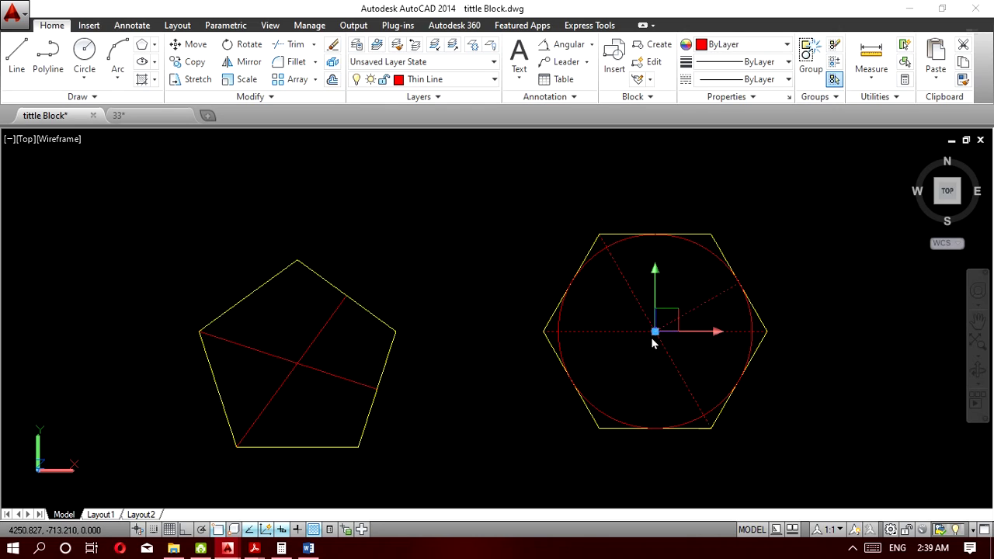
Draw a centre-radius circle in the lower pentagon, from the construction-line intersection to its upper-left side.
scroll(280, 373, "up", 5)
scroll(268, 376, "down", 2)
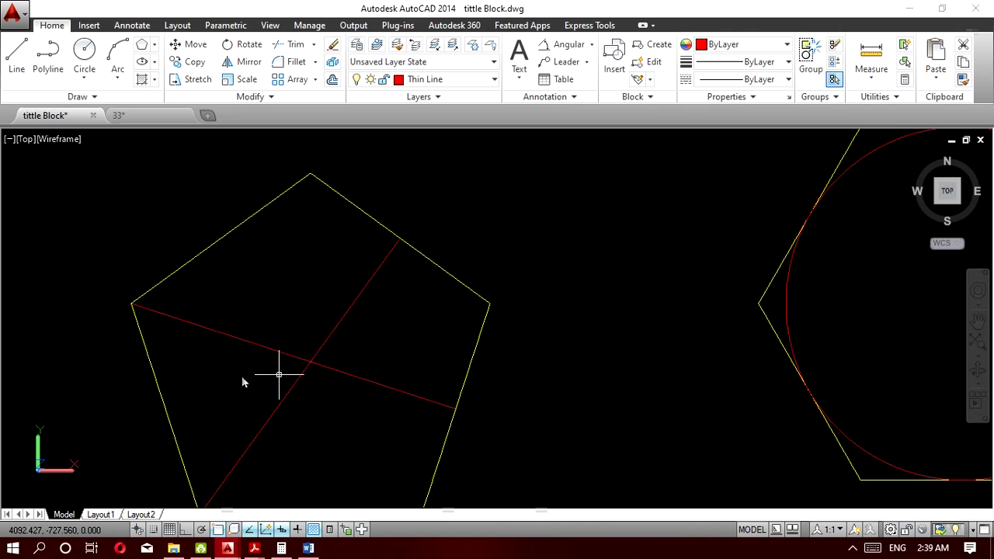
left_click(84, 51)
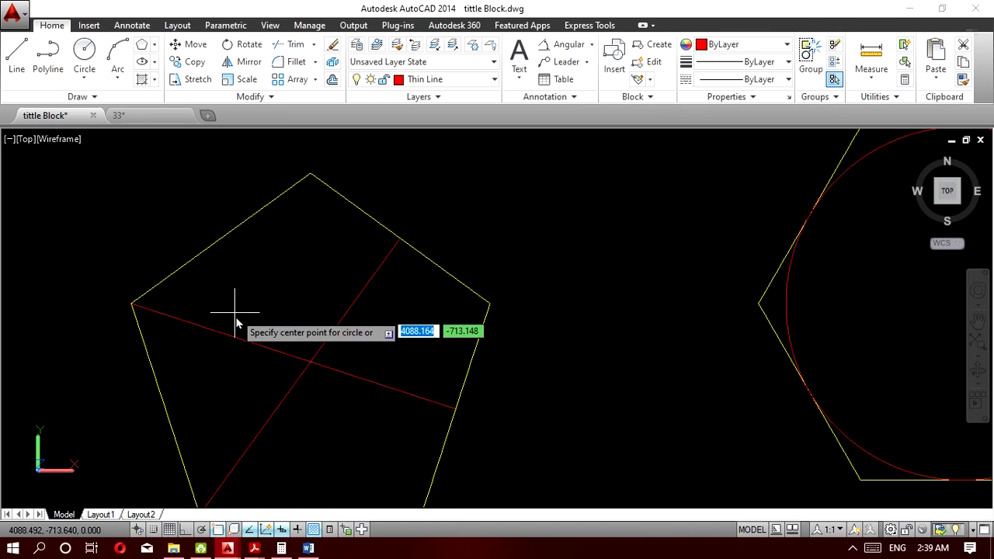
left_click(310, 361)
scroll(220, 252, "up", 5)
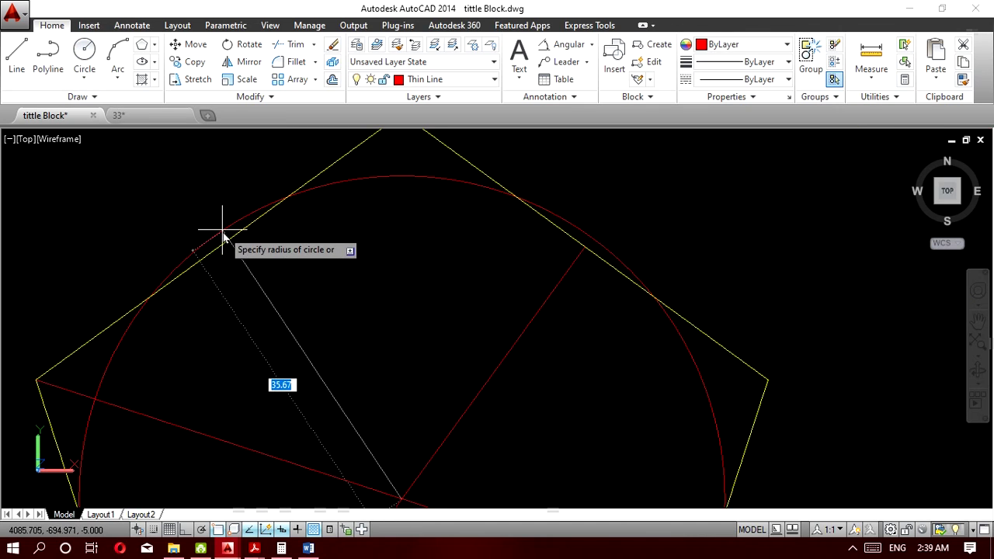
left_click(220, 250)
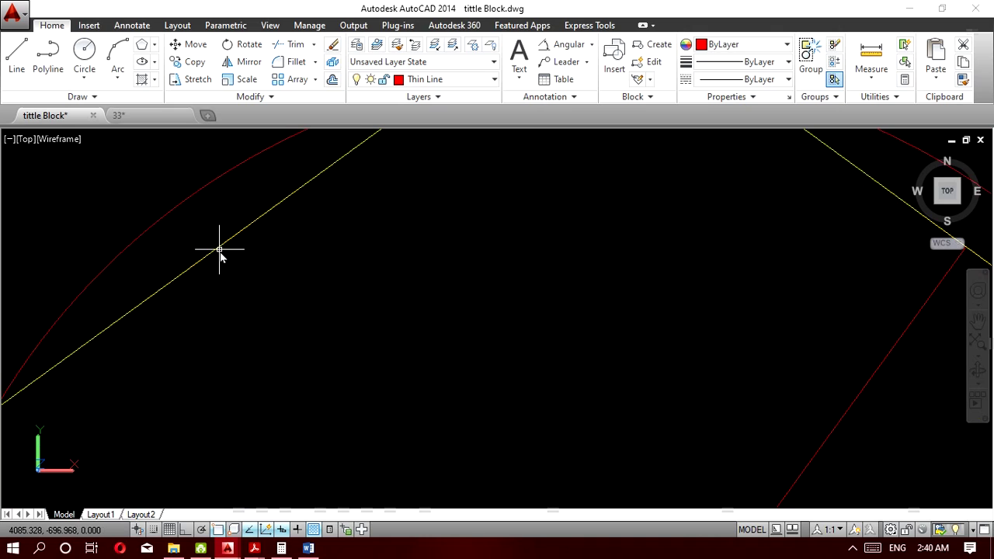
Resize the lower pentagon's circle by its top quadrant to the construction line's end on the upper-right side.
scroll(214, 248, "down", 5)
scroll(237, 279, "up", 1)
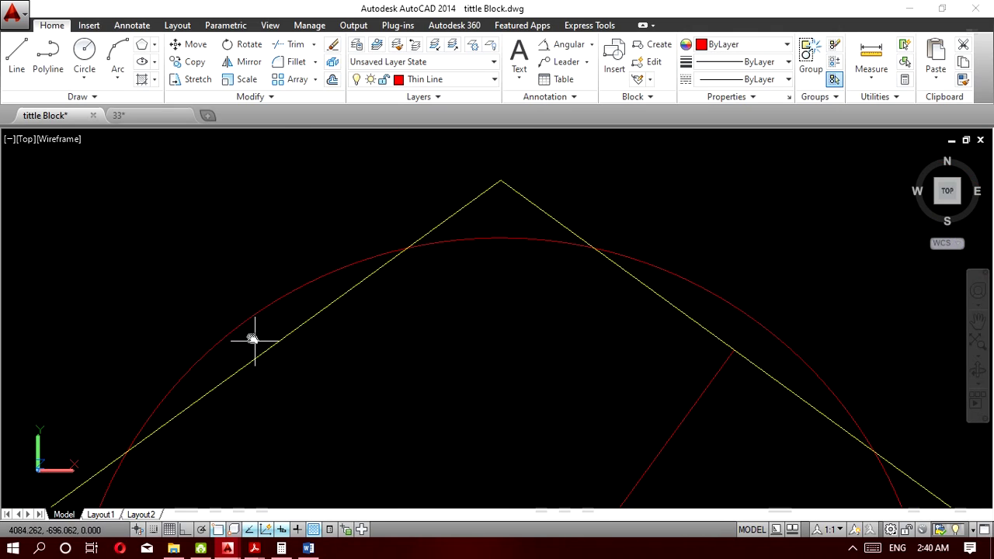
left_click(501, 239)
scroll(650, 282, "down", 2)
scroll(676, 343, "up", 1)
scroll(675, 342, "up", 3)
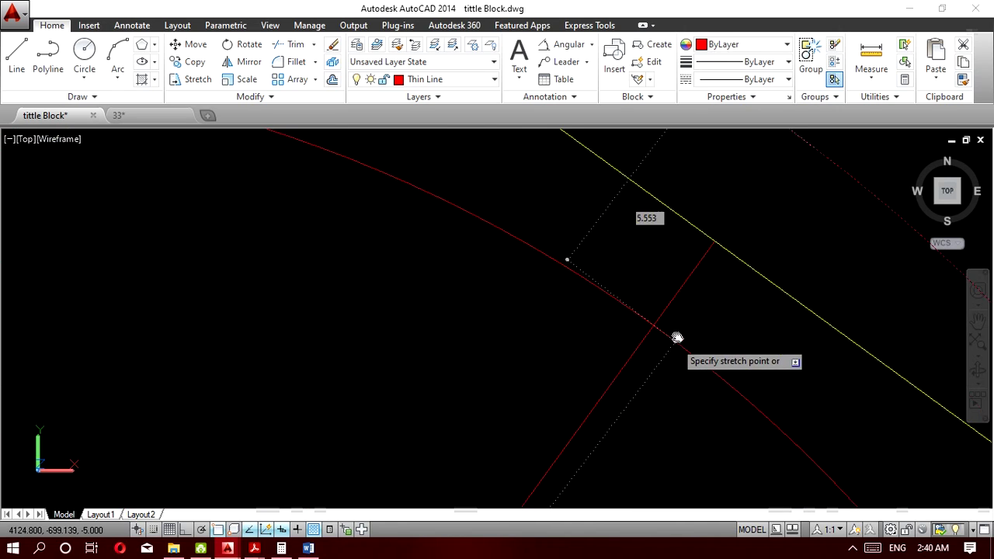
left_click(715, 246)
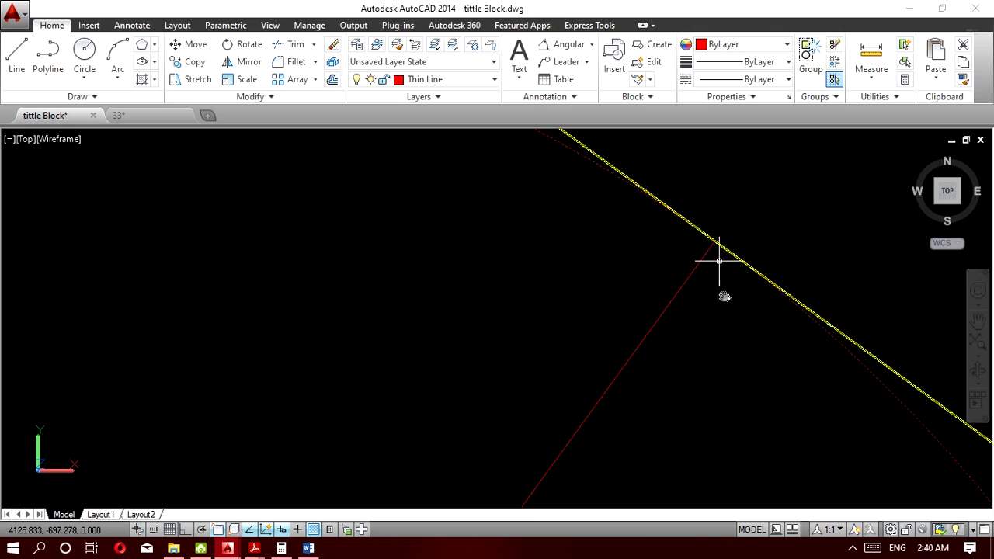
key("Escape")
Select the two crossing construction lines inside the lower pentagon, leaving the circle unselected.
scroll(688, 280, "down", 5)
left_click_drag(604, 402, 581, 372)
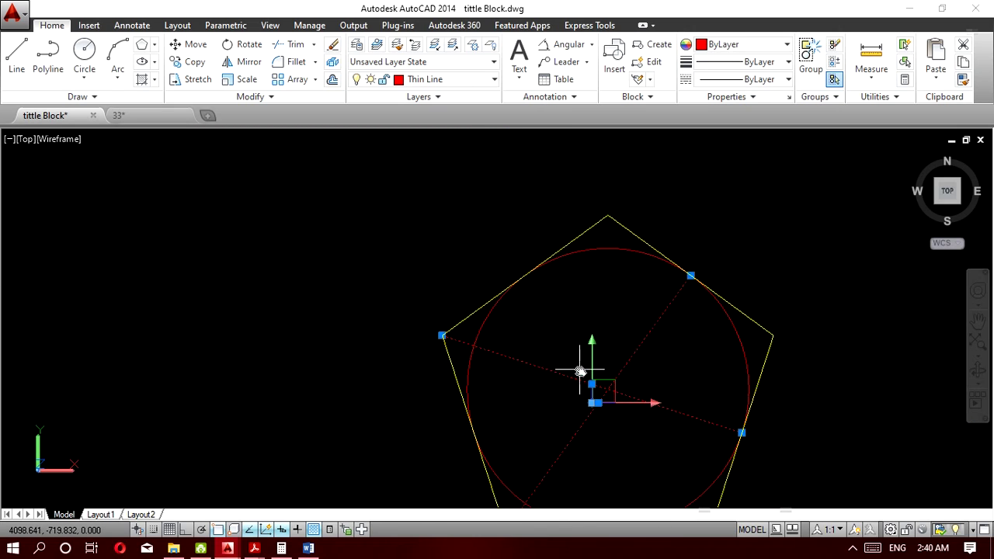
Switch to Adobe Acrobat Reader to consult the Kompetensi 2A reference drawing on page 7.
left_click(255, 549)
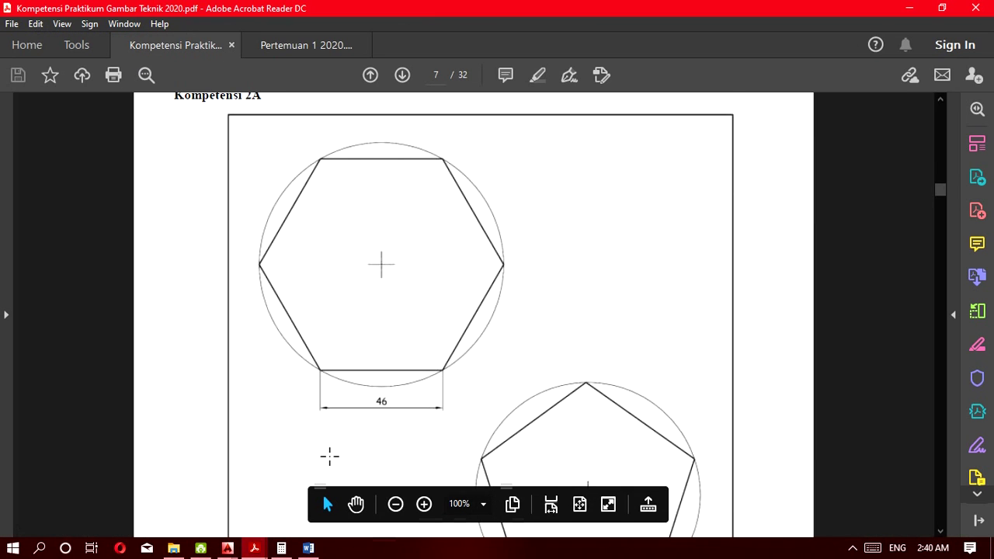
Examine the Kompetensi 2B reference drawing on page 8 and switch back to AutoCAD.
scroll(399, 382, "down", 15)
scroll(399, 381, "up", 5)
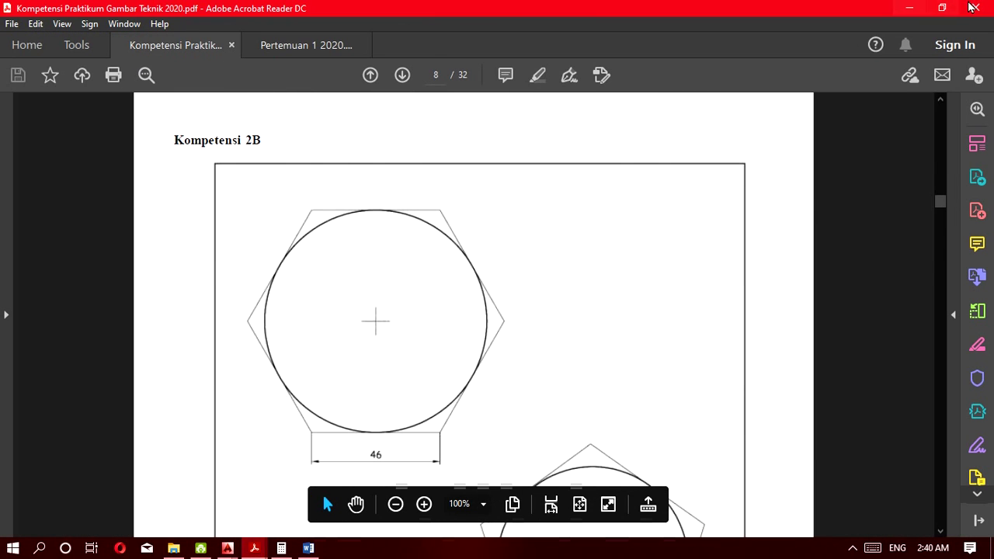
left_click(911, 9)
Move the inscribed circles of the lower pentagon and lower hexagon to the Contour layer.
left_click(633, 287)
left_click(605, 248)
scroll(600, 262, "down", 4)
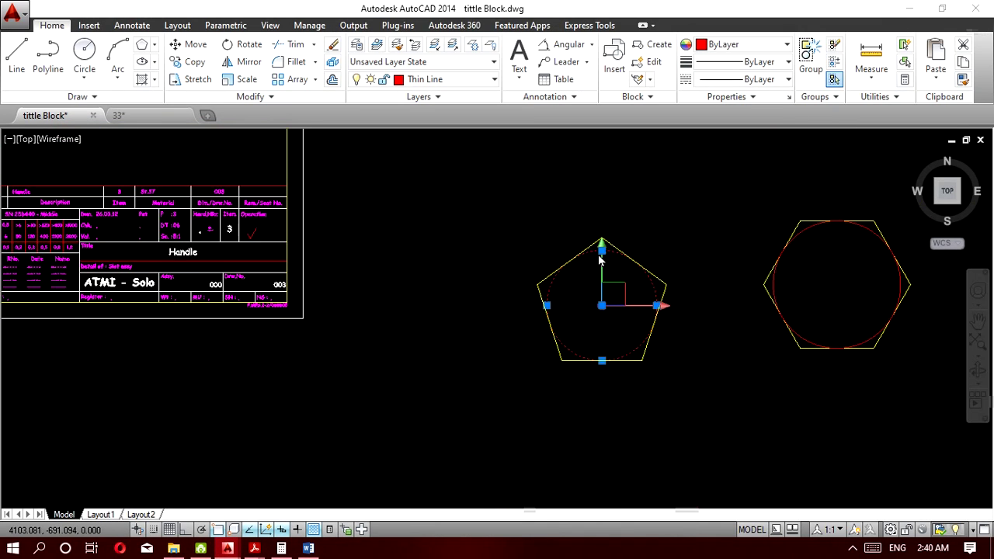
left_click(808, 233)
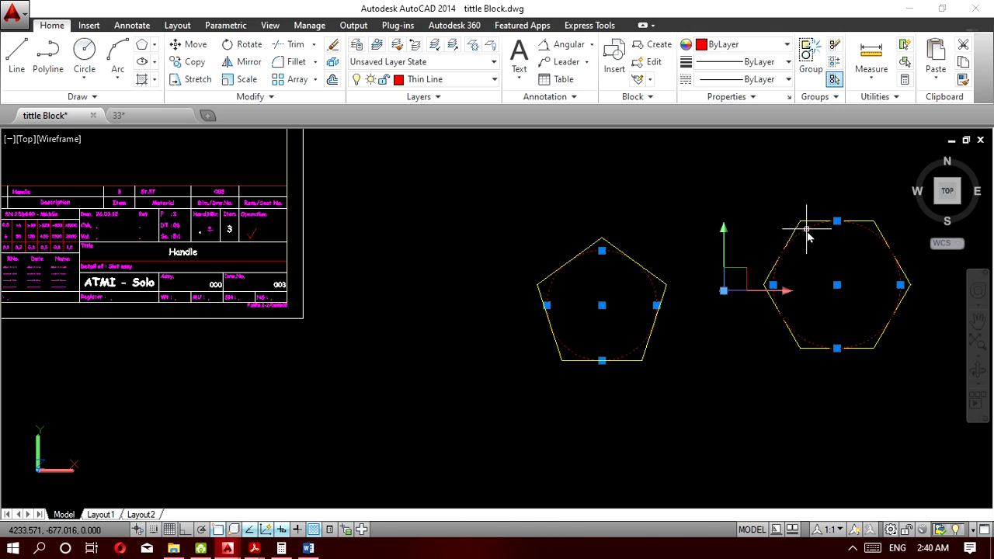
left_click(459, 79)
left_click(438, 169)
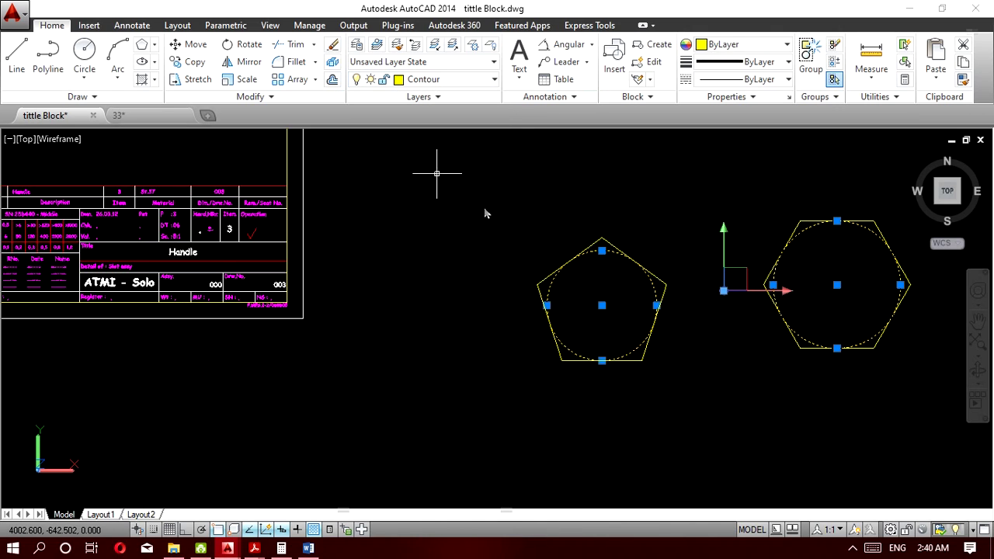
Move the lower pentagon and lower hexagon outlines to the Thin Line layer.
scroll(578, 245, "up", 2)
left_click(609, 241)
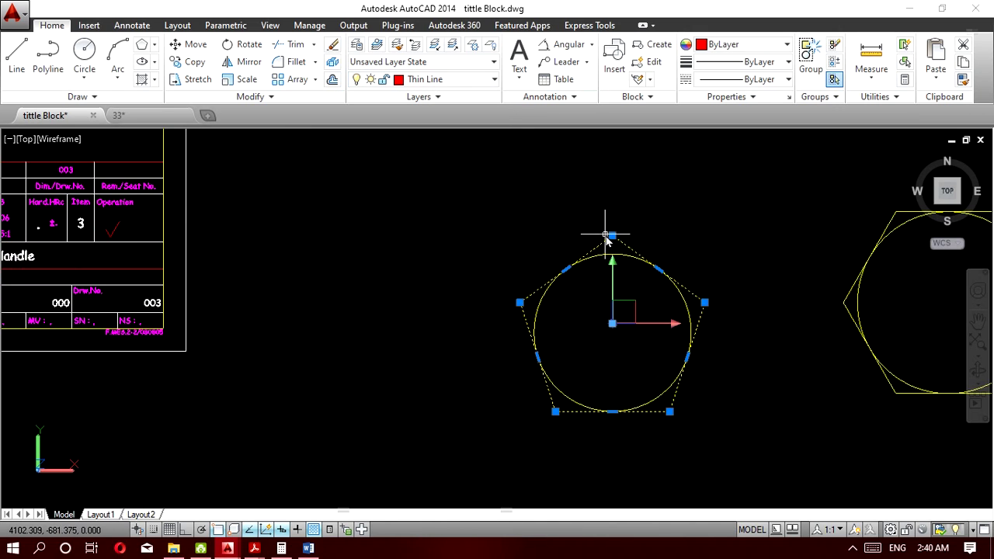
left_click(850, 333)
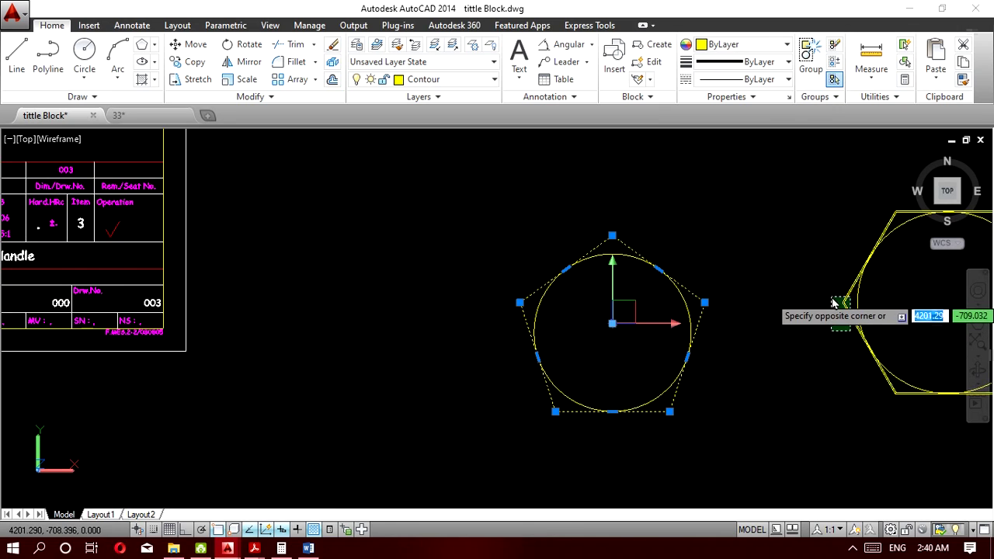
left_click(705, 272)
left_click(457, 86)
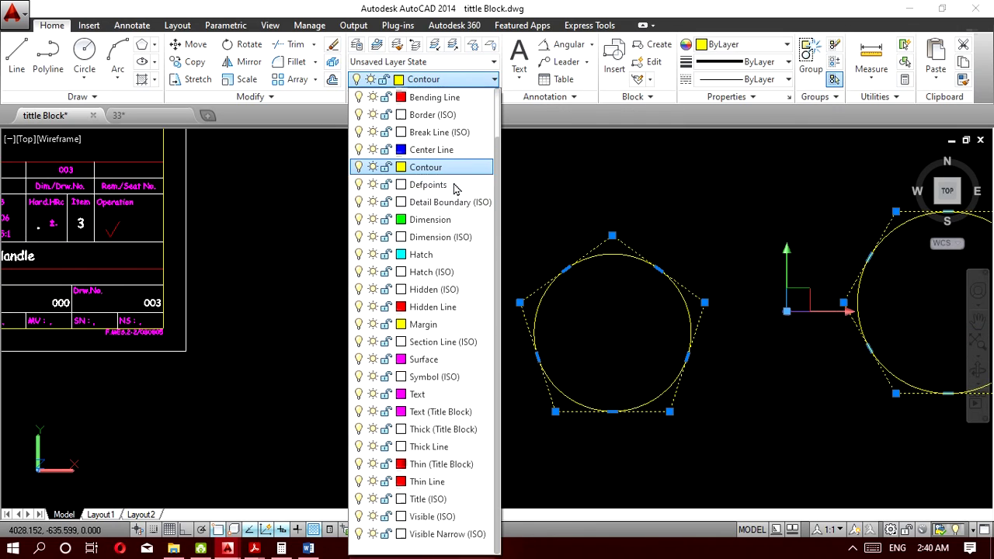
left_click(533, 398)
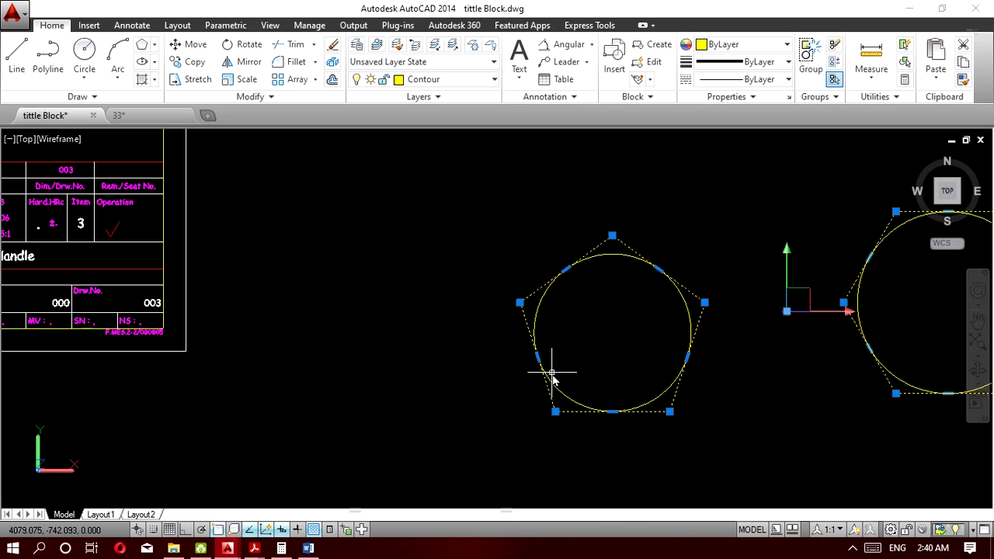
left_click(437, 80)
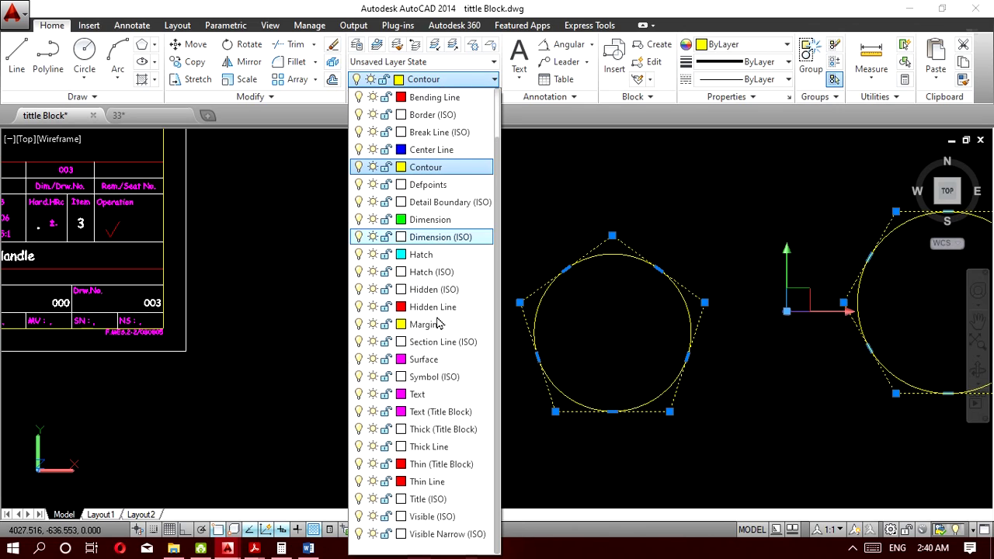
left_click(437, 482)
key("Escape")
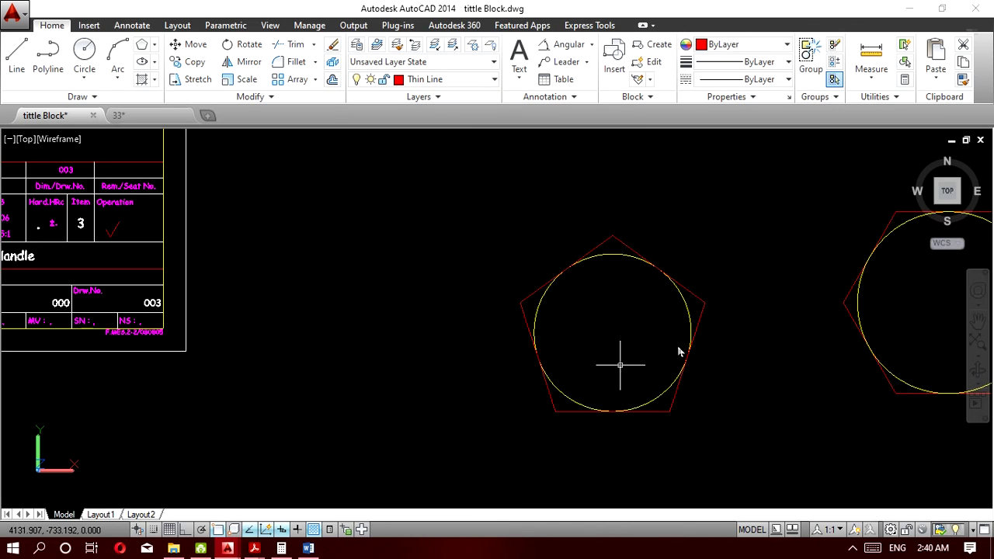
Delete the crossing construction lines inside the upper hexagon and the upper pentagon.
scroll(678, 337, "down", 5)
scroll(714, 226, "down", 2)
middle_click_drag(715, 226, 644, 275)
scroll(684, 268, "up", 6)
left_click(838, 299)
left_click(731, 264)
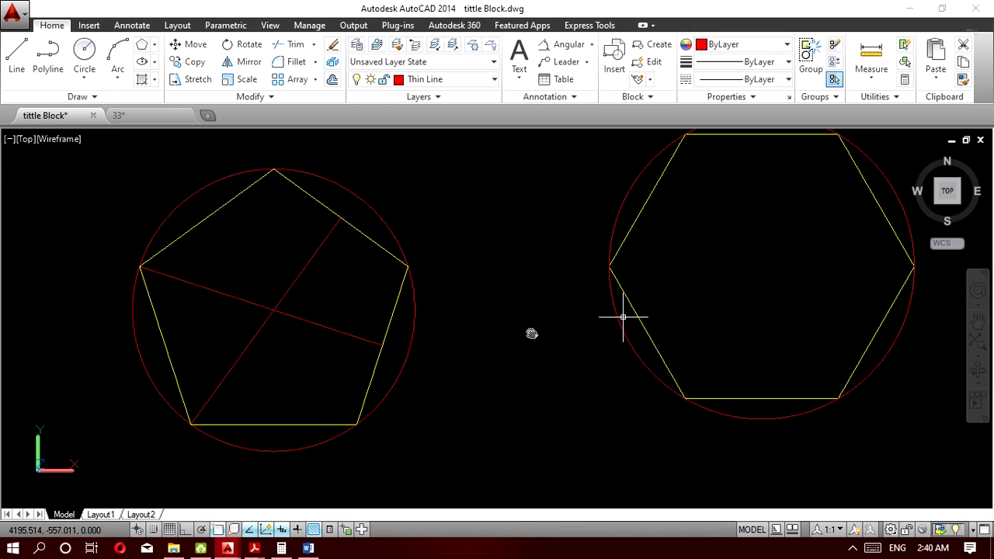
left_click(309, 363)
left_click(248, 296)
scroll(311, 351, "down", 2)
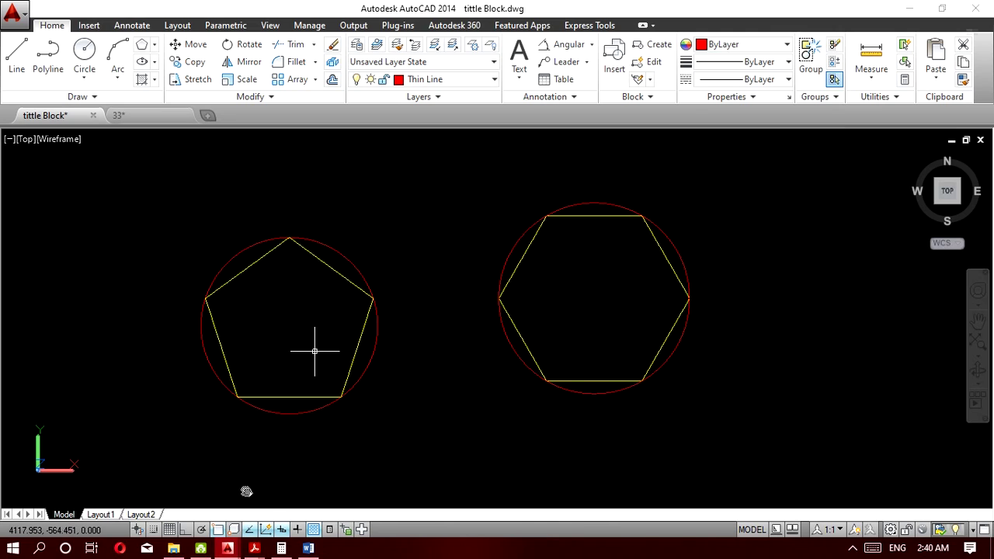
Switch to Adobe Acrobat Reader, inspect the centre mark in the page 8 reference drawing, and return to AutoCAD.
mouse_move(250, 547)
left_click(194, 486)
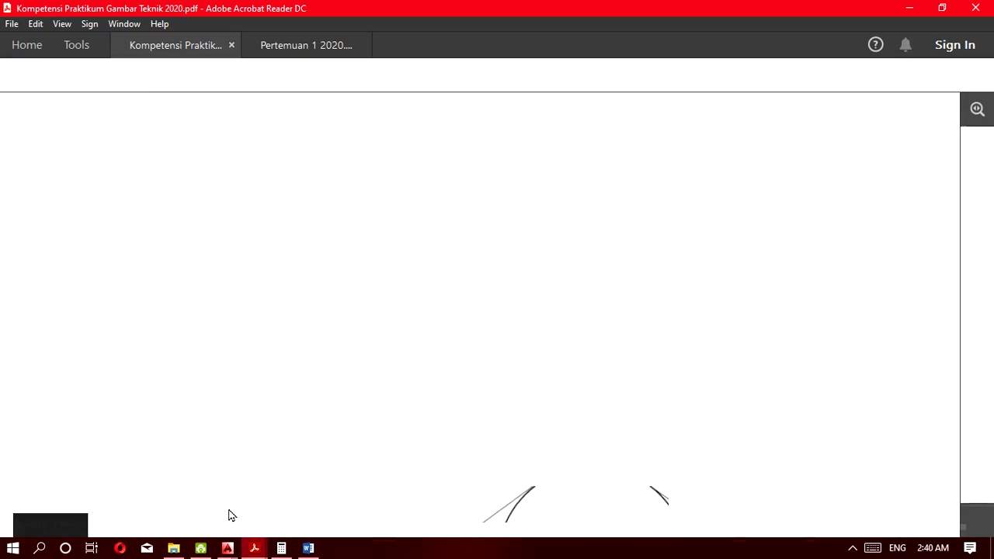
scroll(361, 334, "up", 3)
scroll(369, 342, "down", 5)
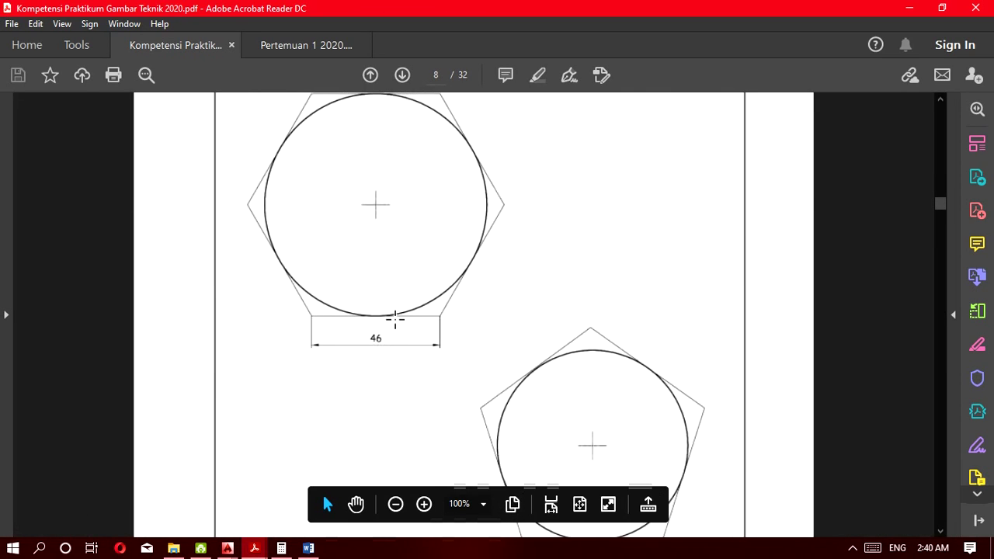
scroll(405, 217, "up", 2, "ctrl")
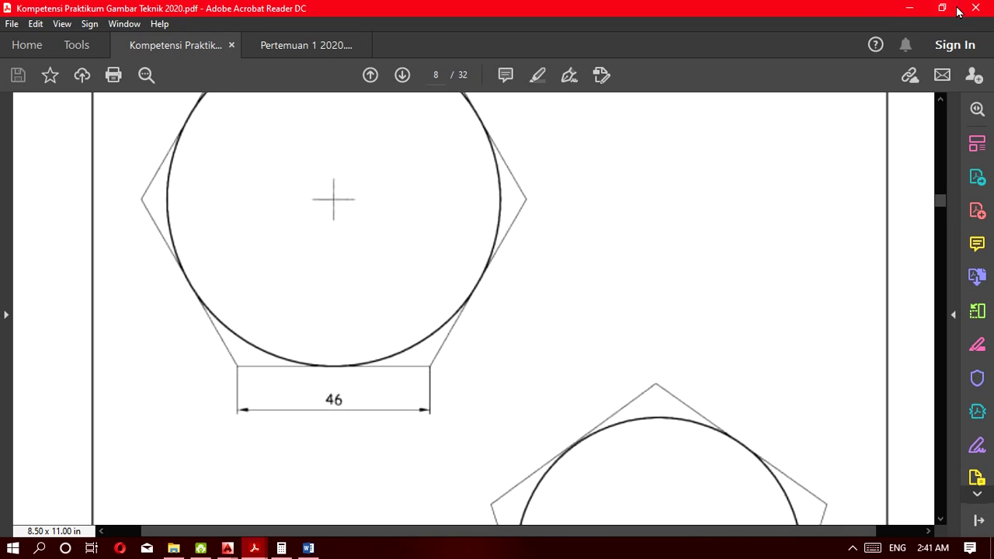
left_click(912, 8)
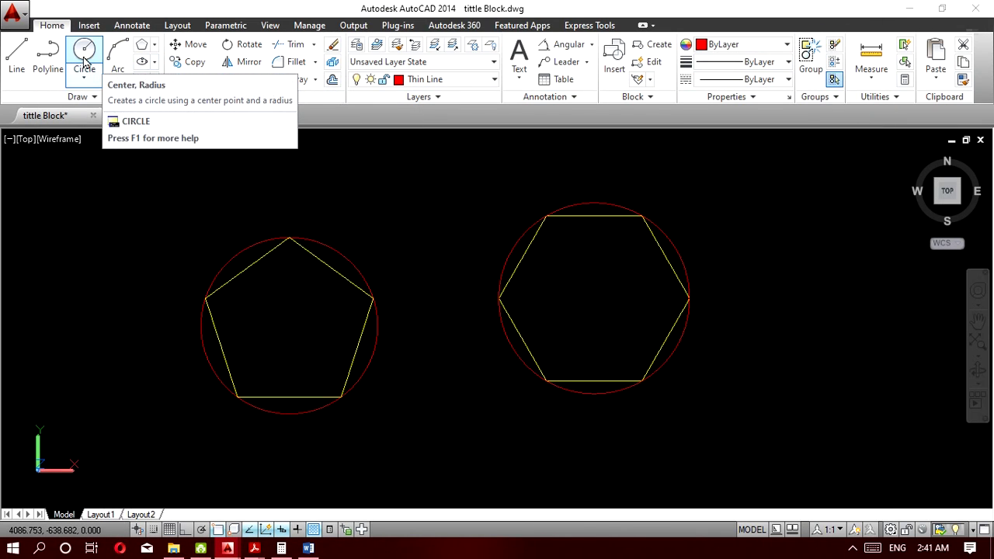
left_click(10, 59)
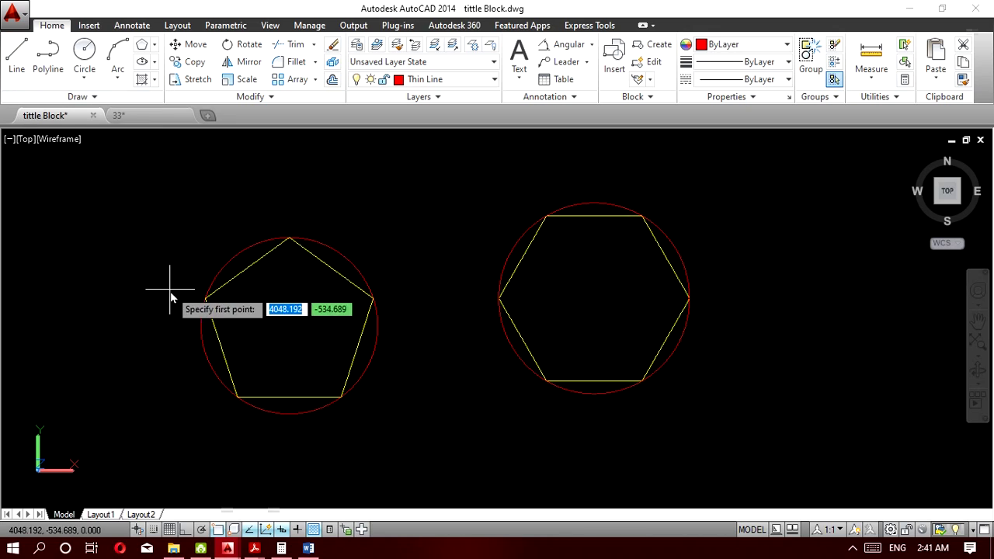
scroll(194, 289, "up", 3)
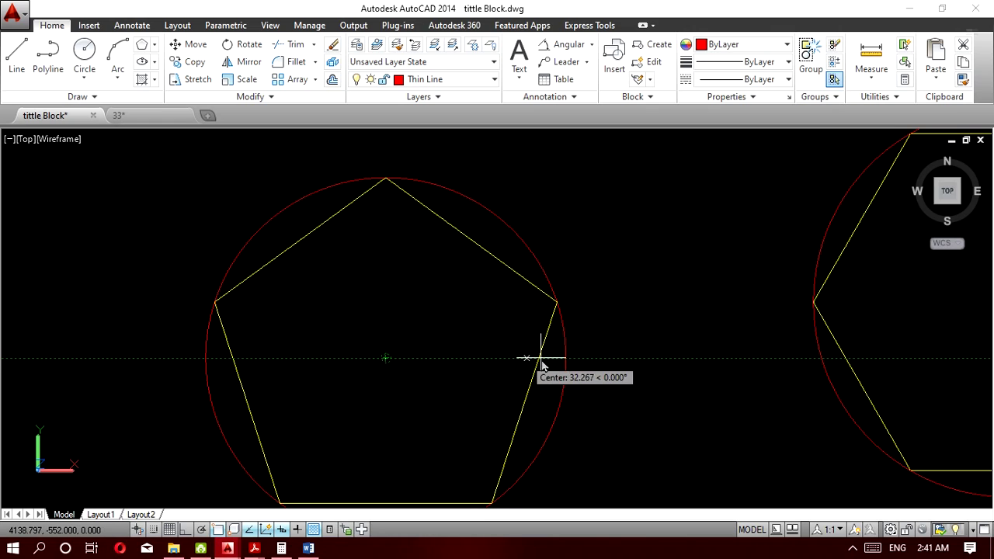
key("Escape")
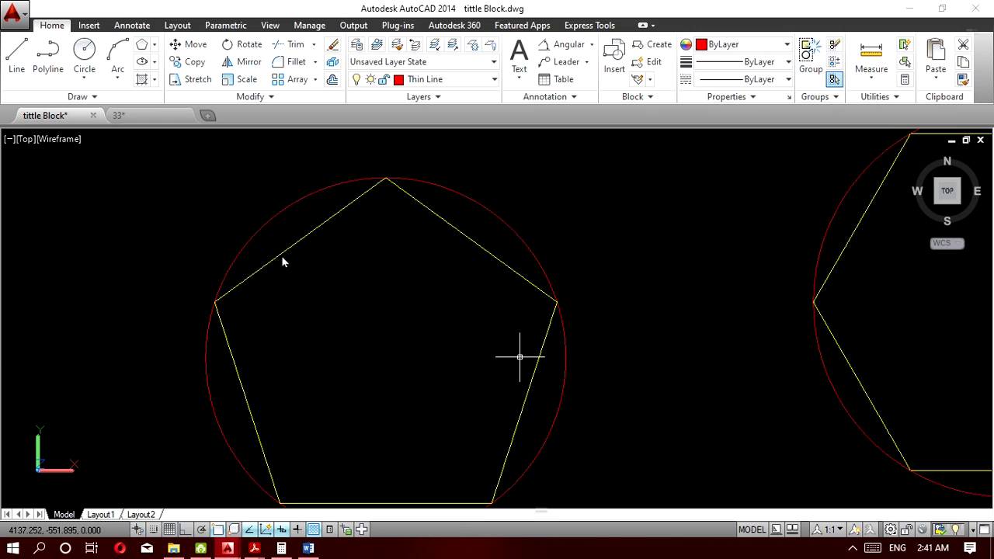
Draw a horizontal line on the Center Line layer across the upper pentagon's circle, from its right to its left quadrant.
left_click(435, 79)
left_click(431, 149)
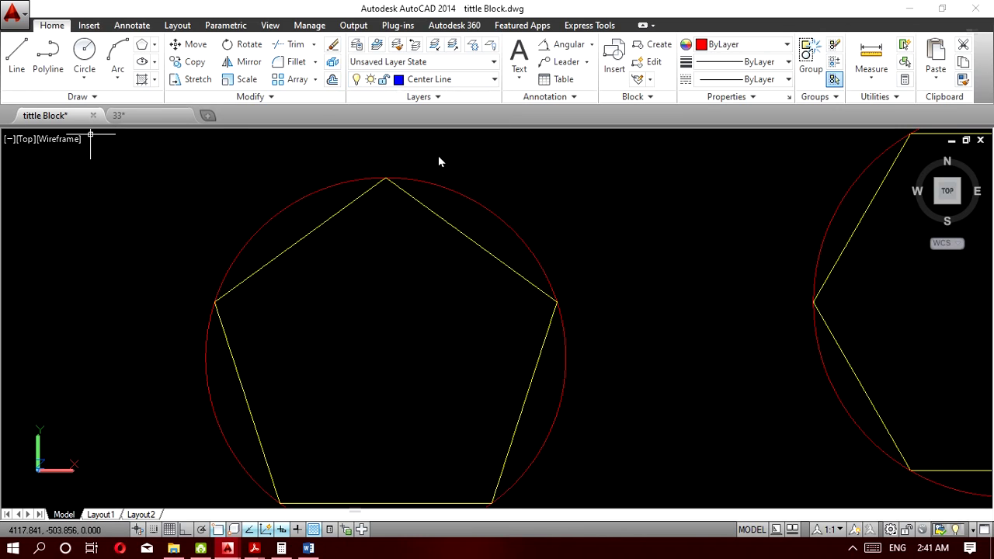
left_click(17, 59)
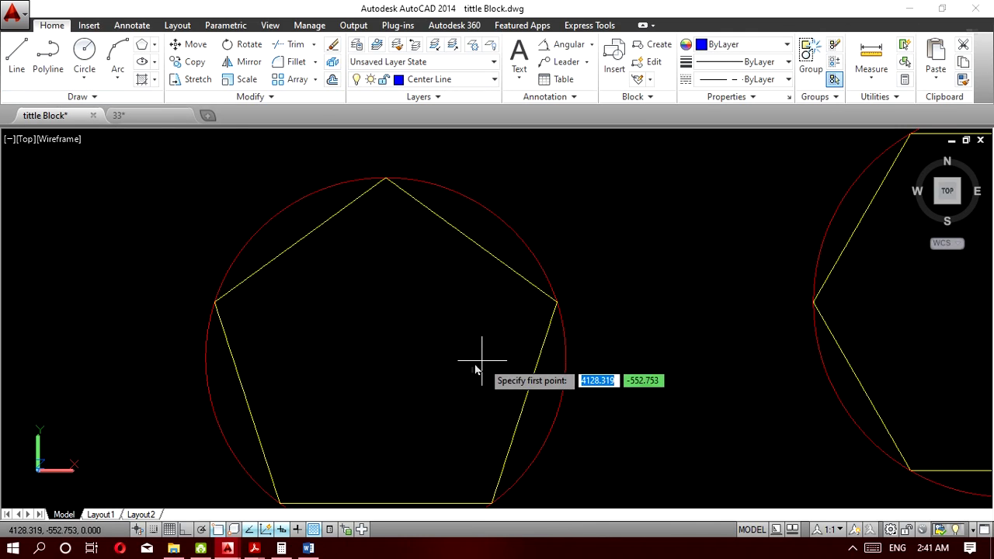
left_click(566, 358)
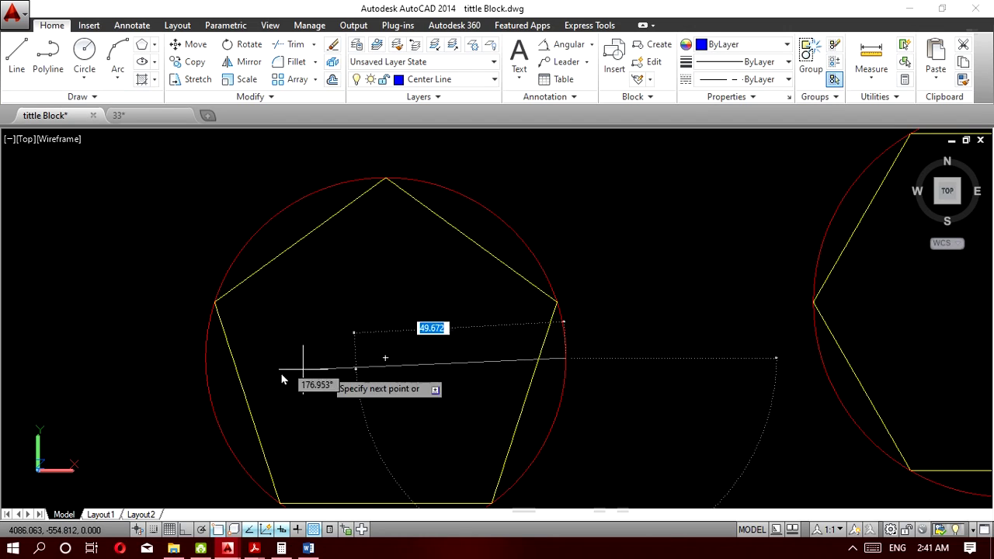
left_click(205, 358)
key("Return")
key("Return")
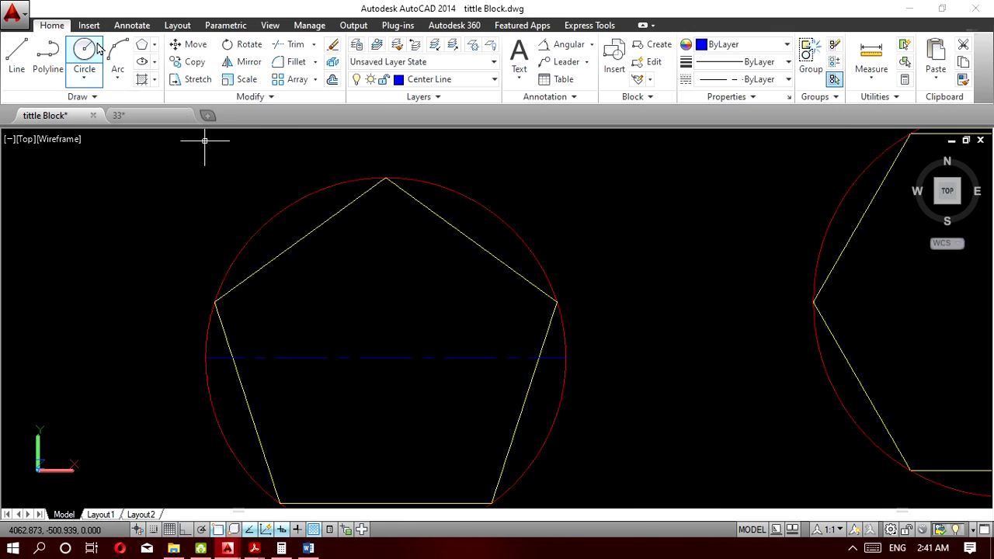
Draw a vertical centre line from the upper pentagon's top vertex to the bottom quadrant of its circle.
left_click(17, 53)
left_click(386, 179)
scroll(392, 327, "down", 2)
left_click(391, 462)
key("Return")
Draw a small circle centred on the intersection of the two centre lines in the upper pentagon.
scroll(414, 349, "up", 4)
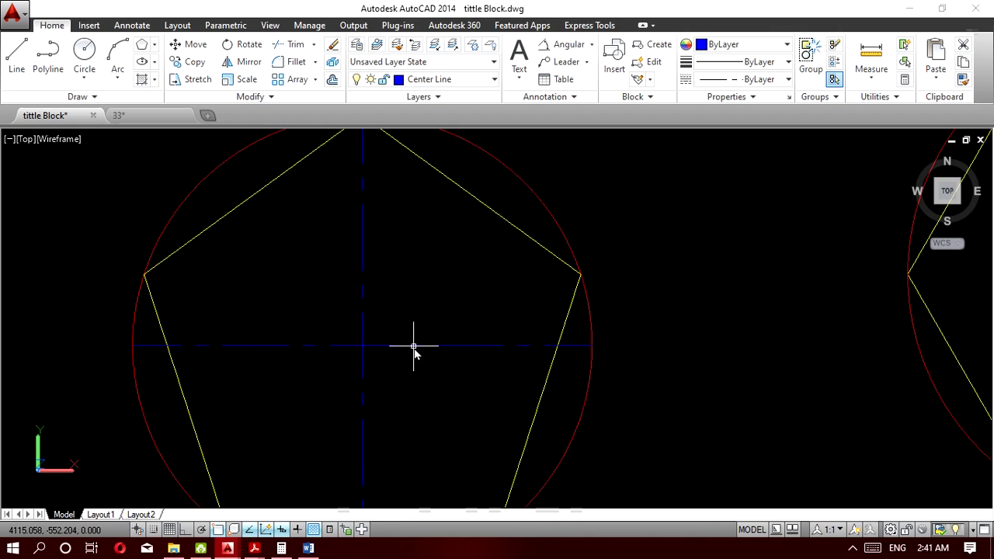
scroll(414, 350, "up", 2)
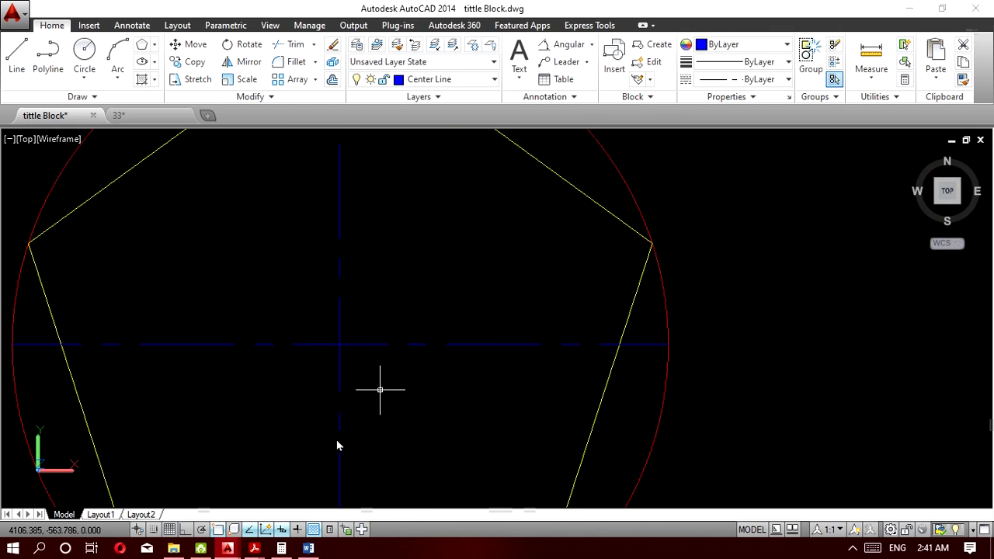
left_click(340, 344)
left_click(437, 402)
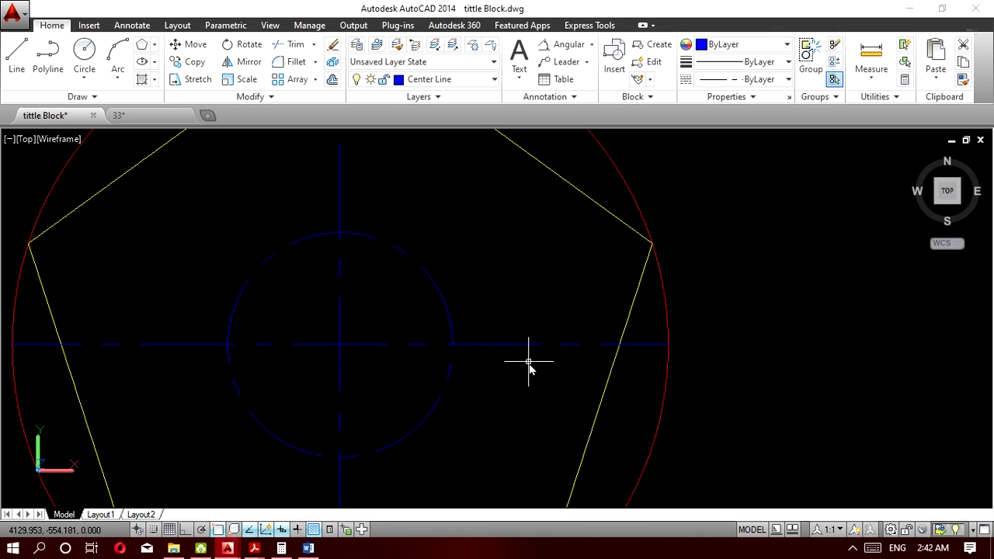
Trim the horizontal centre line in the upper pentagon back to the small circle on both sides.
scroll(372, 335, "down", 4)
scroll(394, 341, "up", 2)
scroll(393, 335, "up", 2)
left_click(293, 44)
left_click(608, 326)
left_click(594, 323)
left_click(546, 324)
left_click(529, 313)
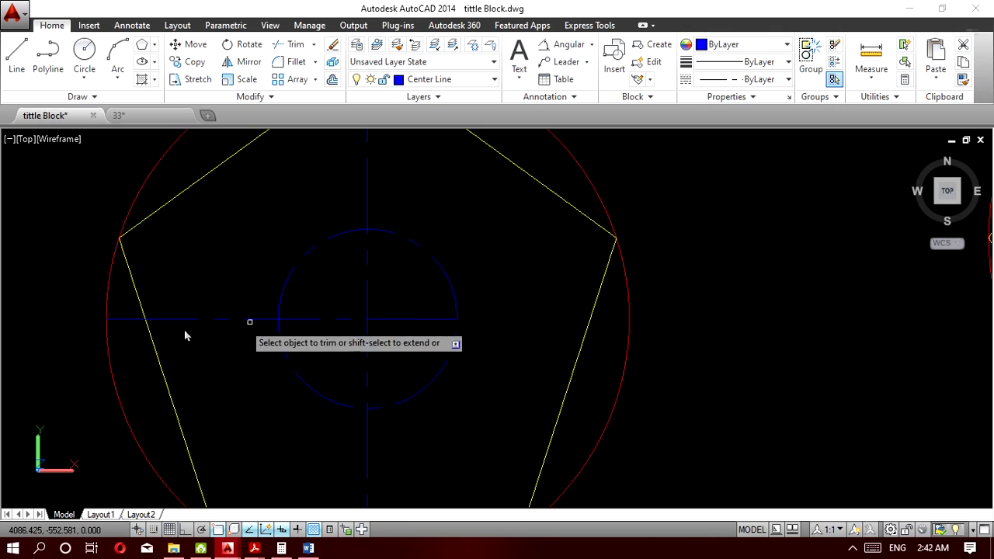
left_click(113, 319)
left_click(139, 325)
left_click(240, 319)
Trim the upper pentagon's vertical centre line back to the small circle at both ends and delete that circle.
scroll(267, 282, "down", 3)
scroll(315, 245, "up", 2)
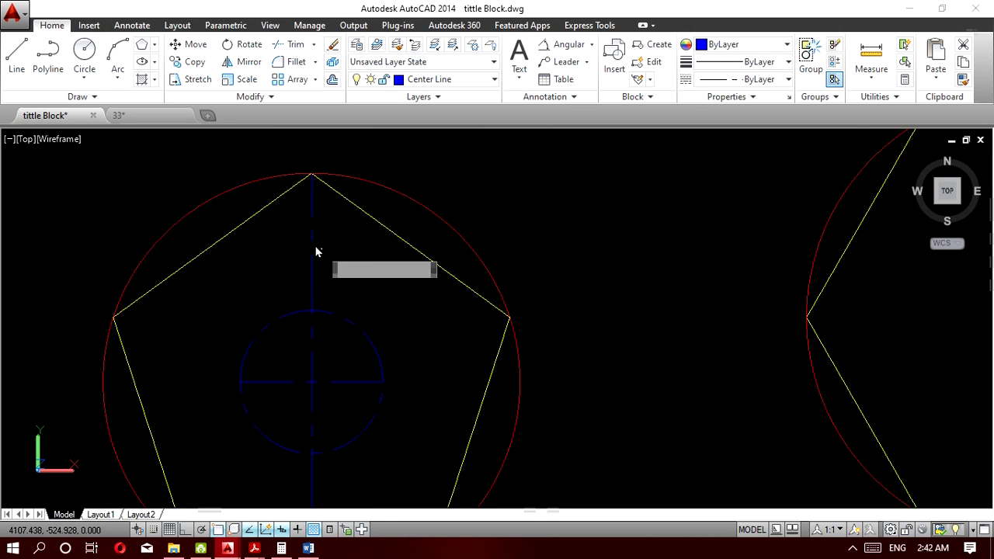
scroll(287, 262, "down", 4)
left_click(315, 257)
left_click(288, 256)
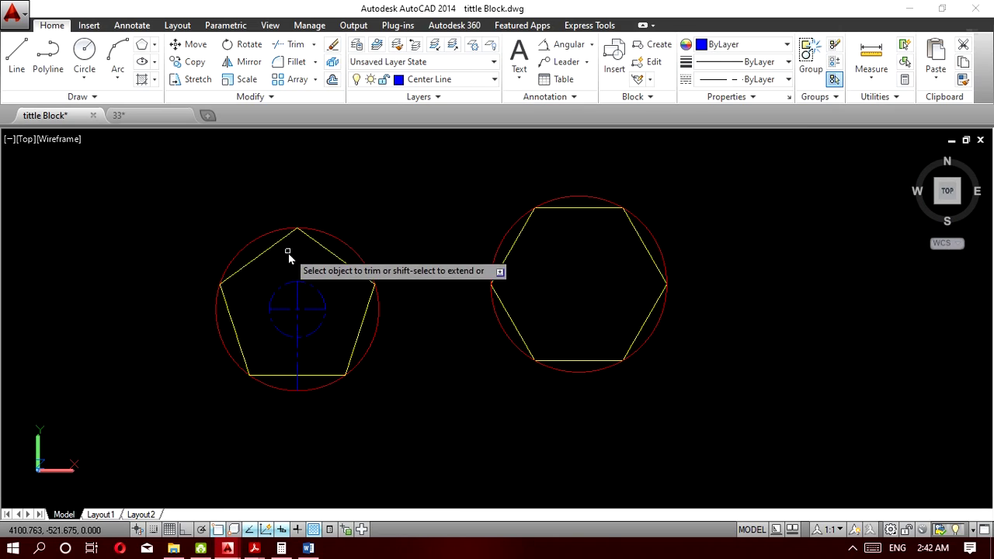
left_click(297, 371)
scroll(304, 320, "up", 4)
key("Escape")
left_click(384, 405)
left_click(353, 375)
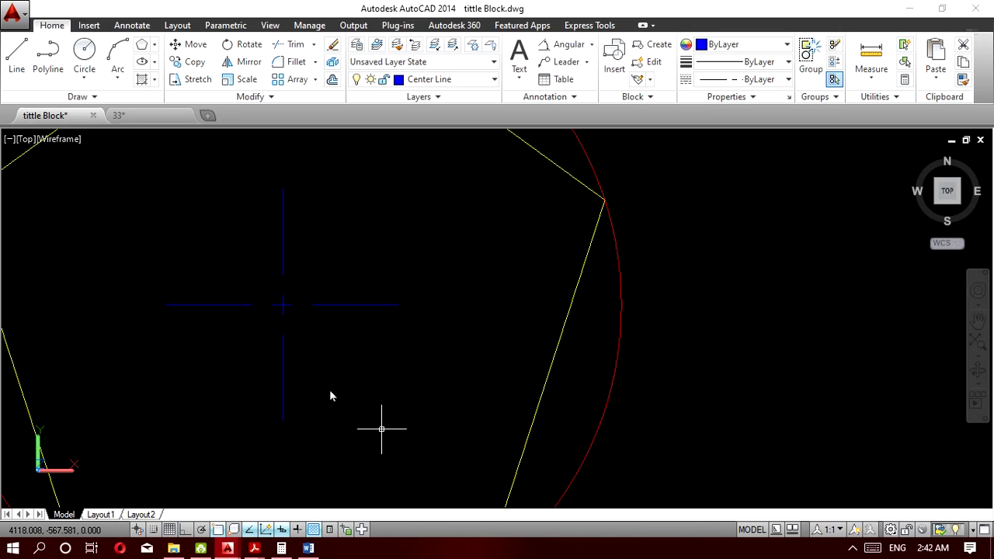
Set the linetype scale of the upper pentagon's two centre-mark lines to 4.
scroll(283, 308, "down", 4)
scroll(283, 308, "up", 3)
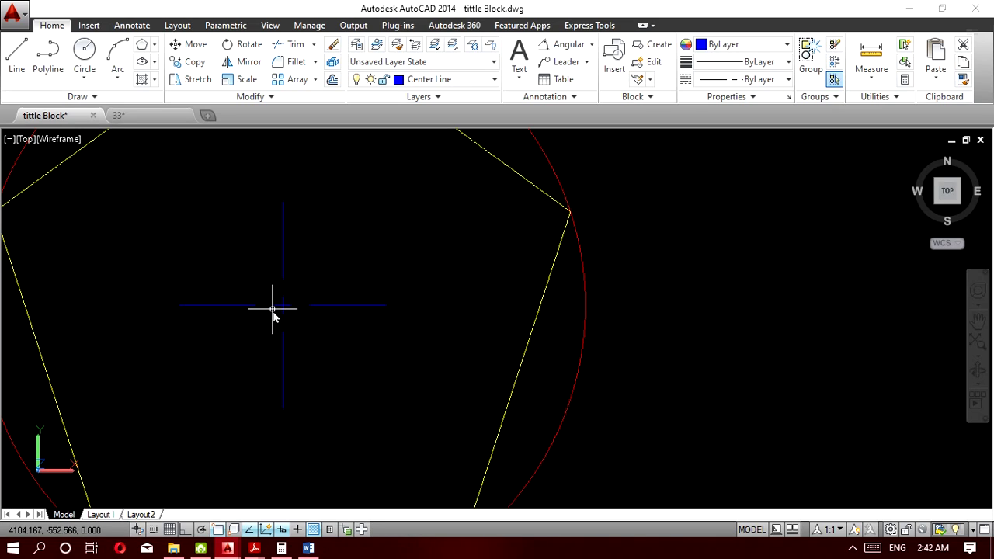
left_click(325, 351)
left_click(243, 280)
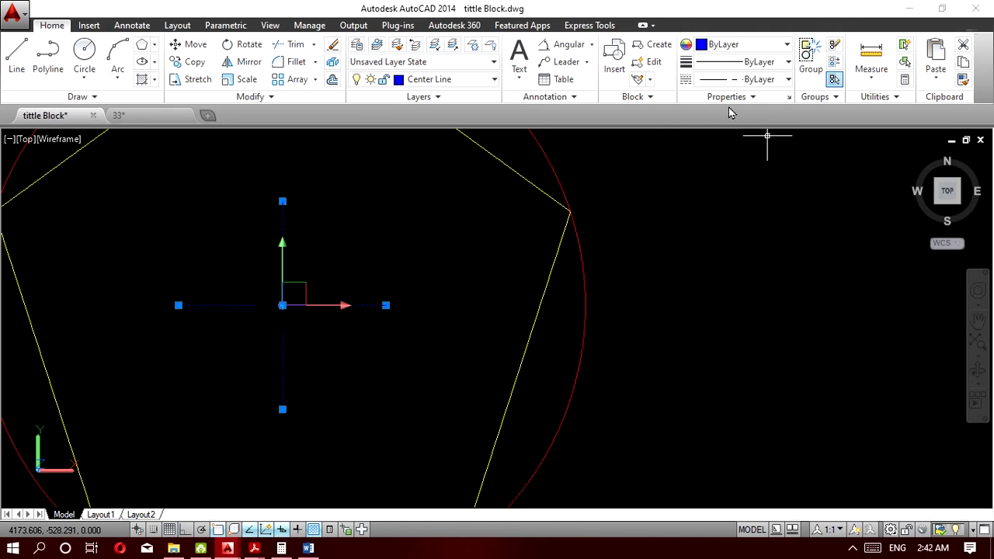
left_click(790, 99)
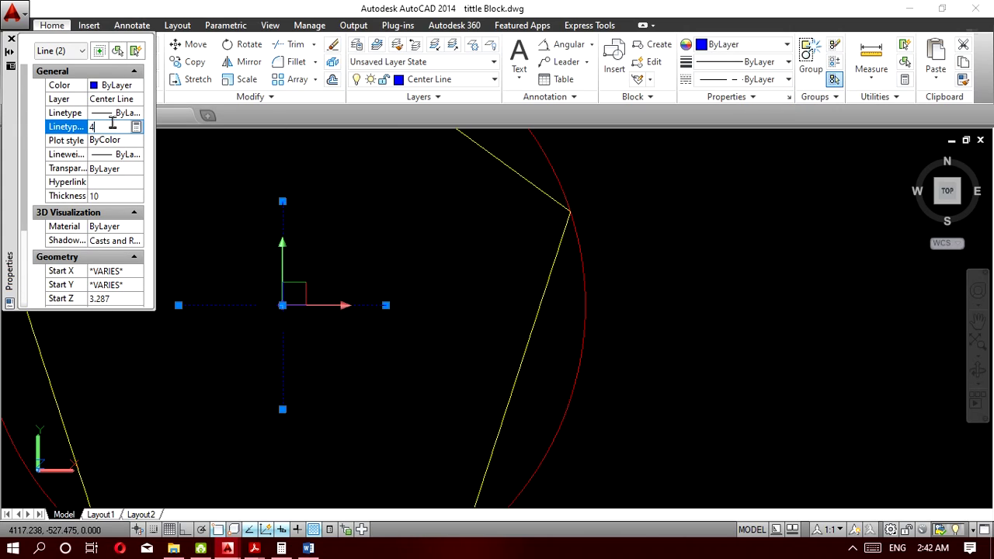
key("Return")
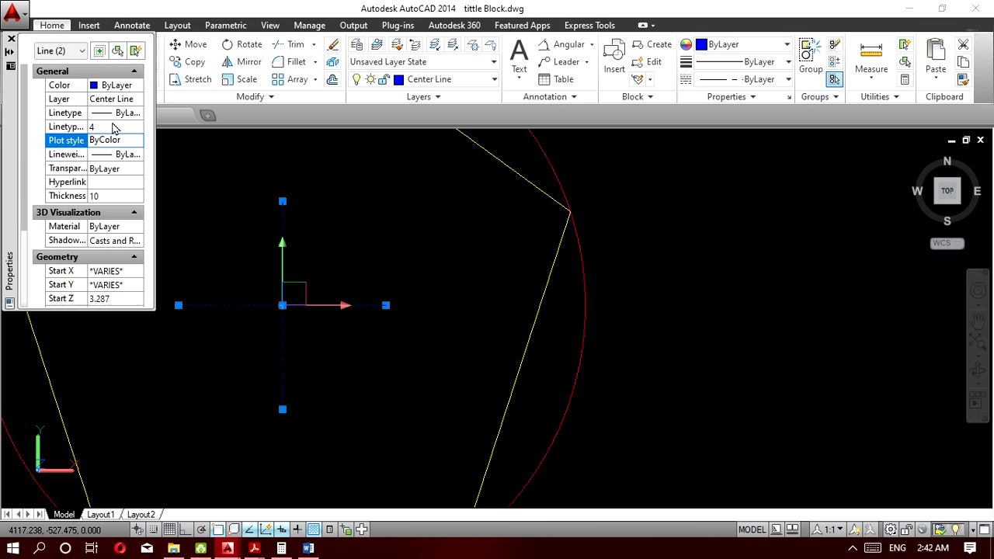
left_click(11, 39)
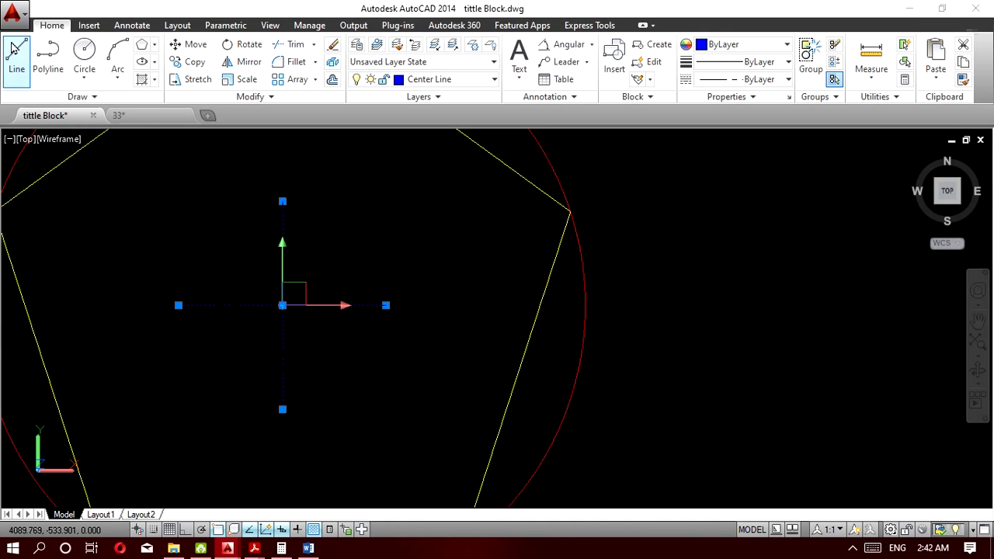
Copy the upper pentagon's centre mark from its intersection to the centre of the upper hexagon.
key("Escape")
scroll(334, 369, "up", 1)
scroll(332, 366, "down", 4)
left_click(331, 365)
left_click(288, 320)
left_click(199, 68)
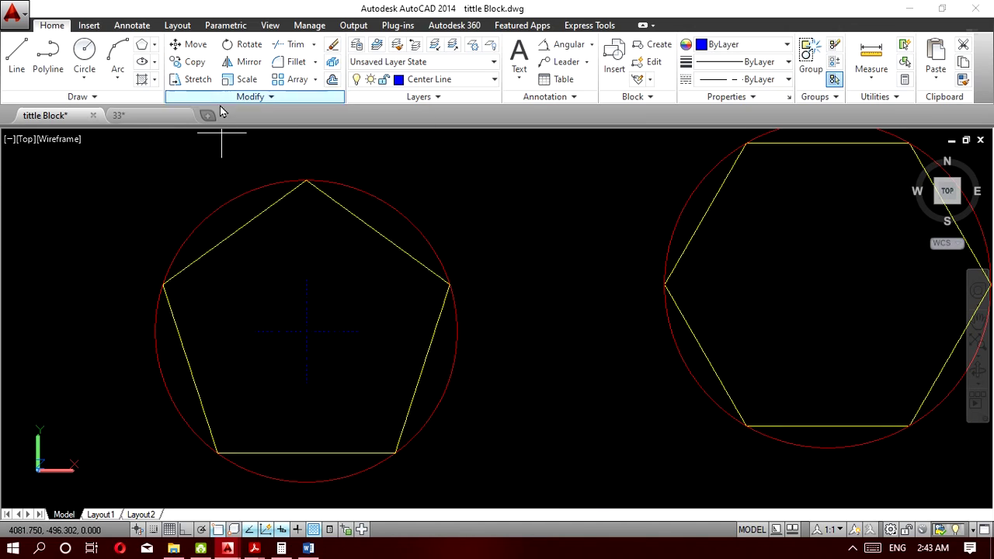
left_click(307, 334)
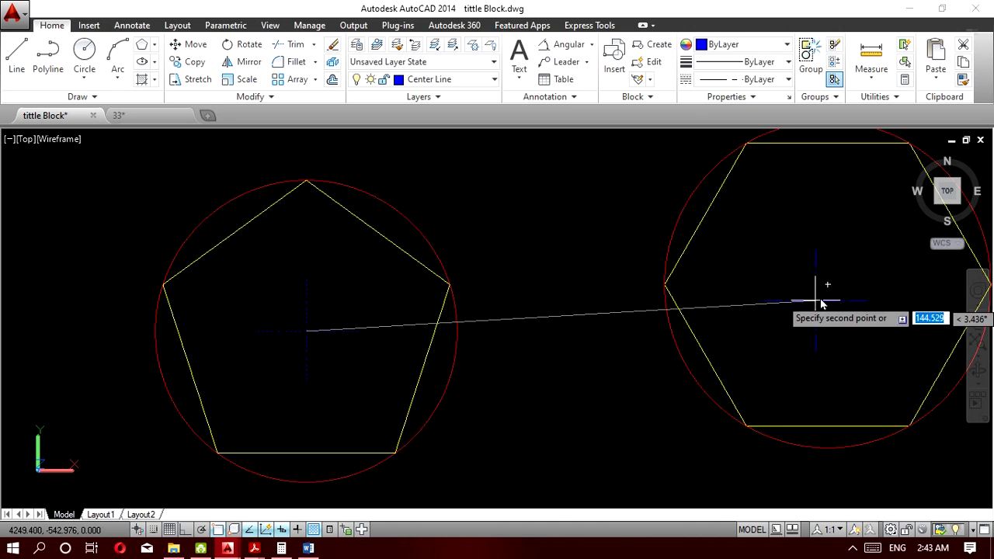
scroll(805, 315, "down", 2)
scroll(808, 309, "down", 1)
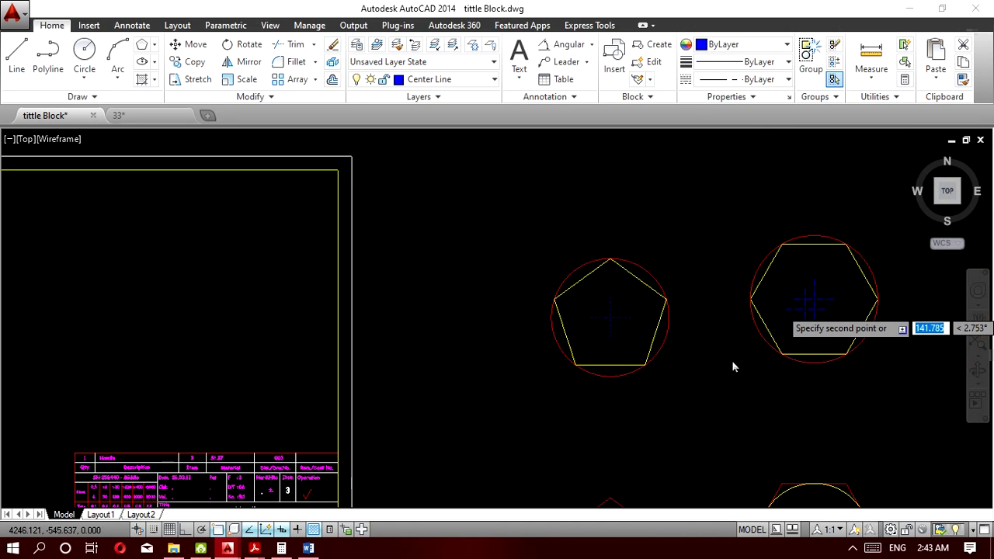
Place further copies of the centre mark at the circle centres of the lower pentagon and lower hexagon.
scroll(680, 329, "down", 2)
middle_click_drag(655, 308, 578, 244)
scroll(533, 350, "up", 5)
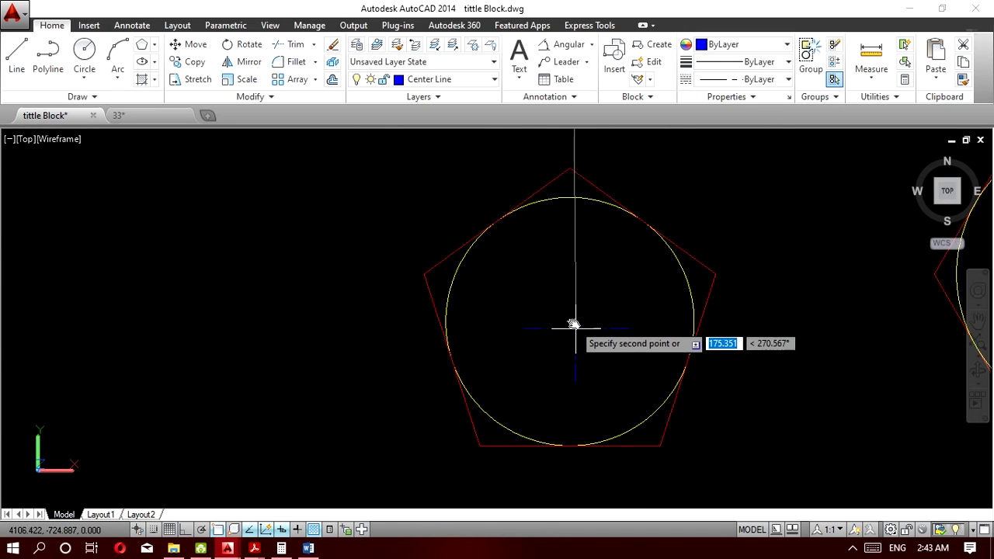
scroll(617, 336, "down", 3)
scroll(792, 326, "up", 2)
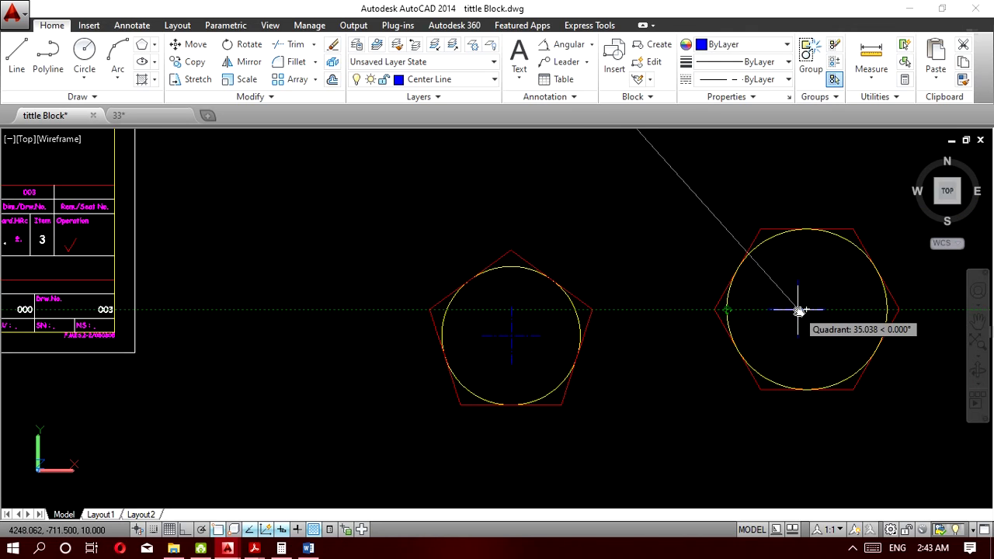
key("Escape")
scroll(455, 330, "down", 2)
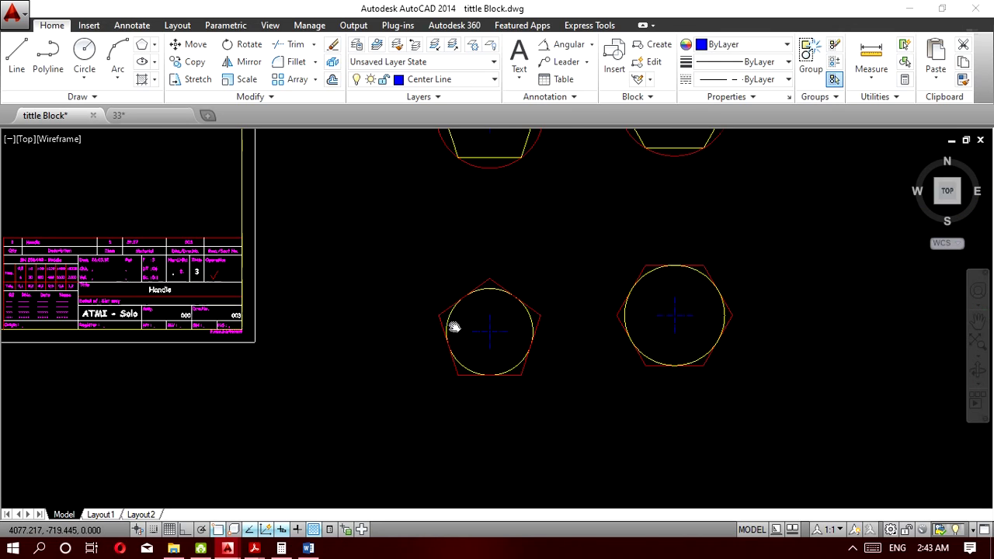
middle_click_drag(411, 262, 388, 388)
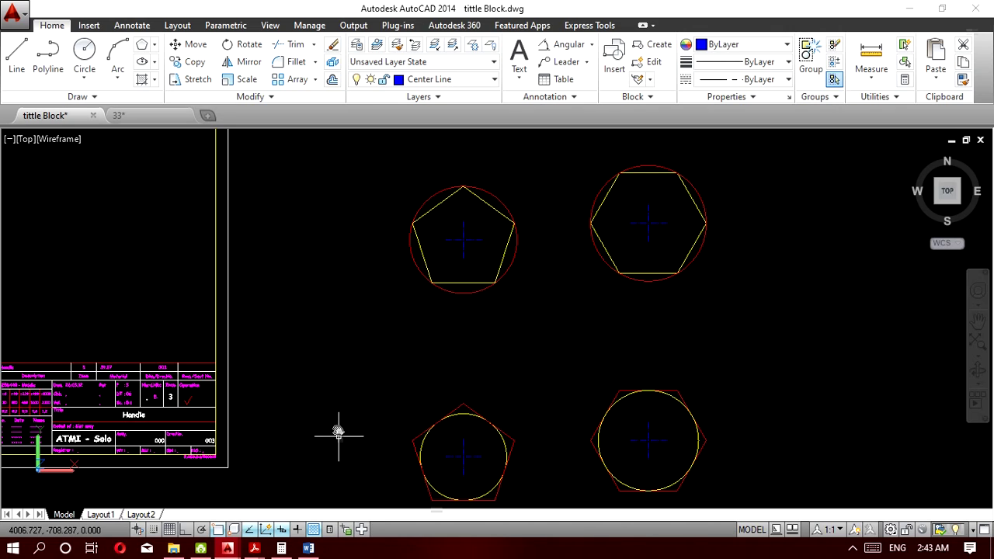
scroll(470, 238, "up", 5)
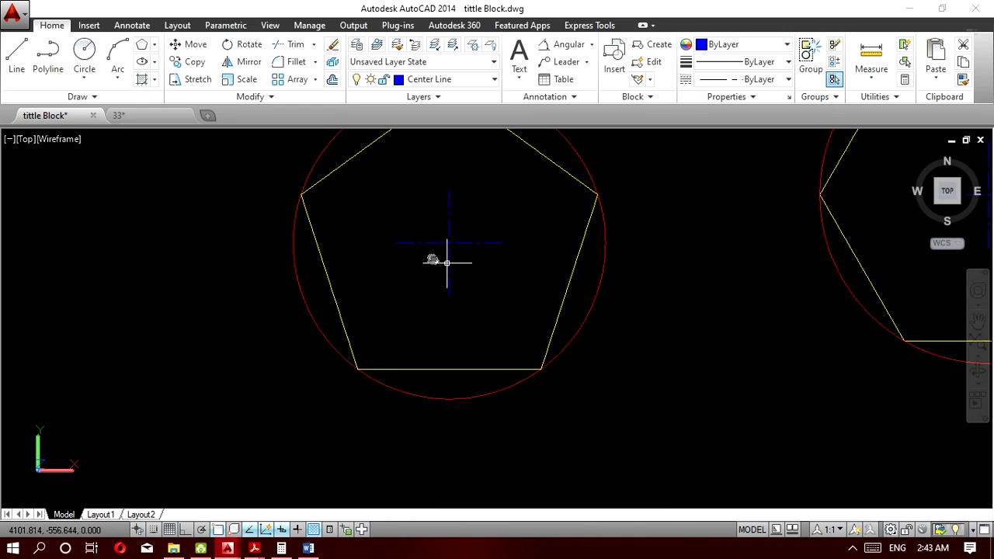
scroll(477, 239, "down", 4)
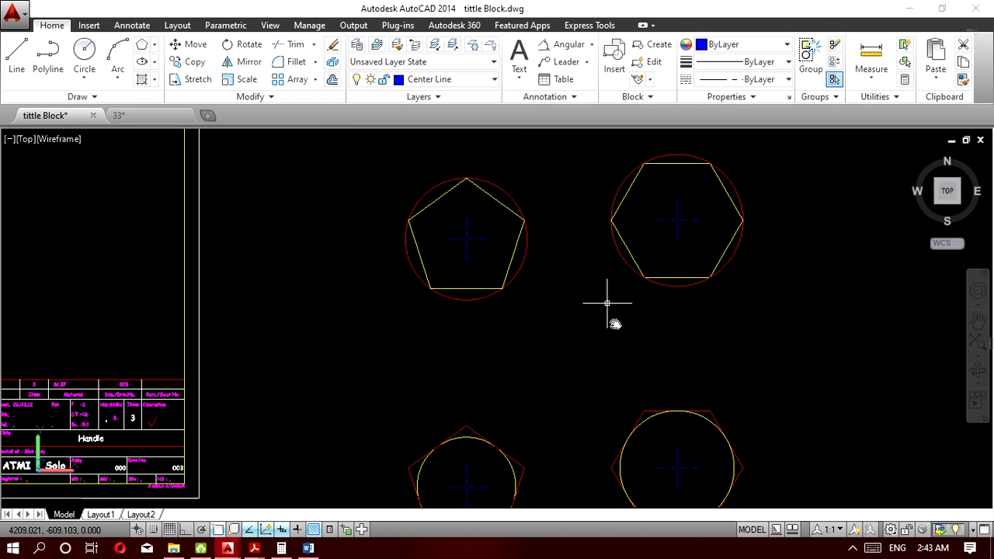
scroll(614, 323, "down", 6)
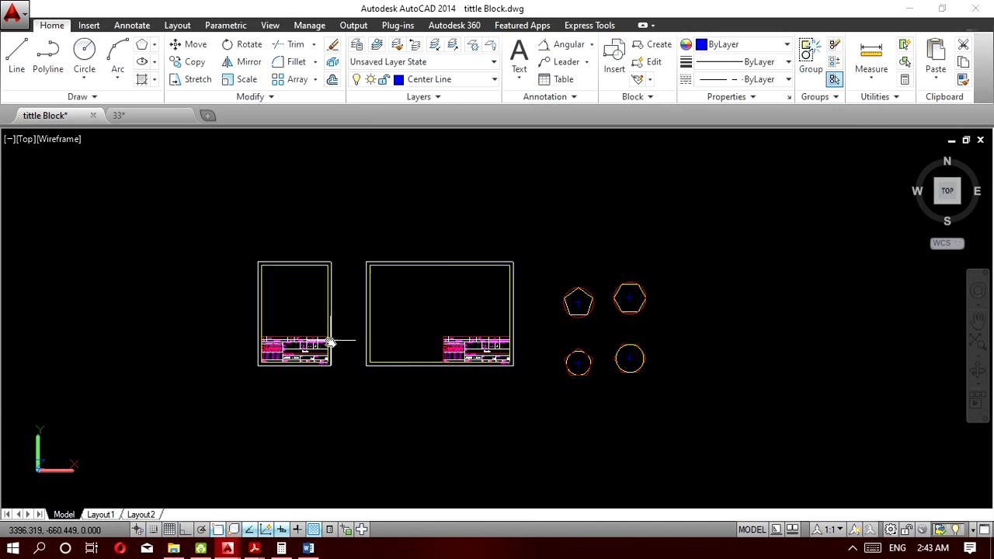
left_click(595, 318)
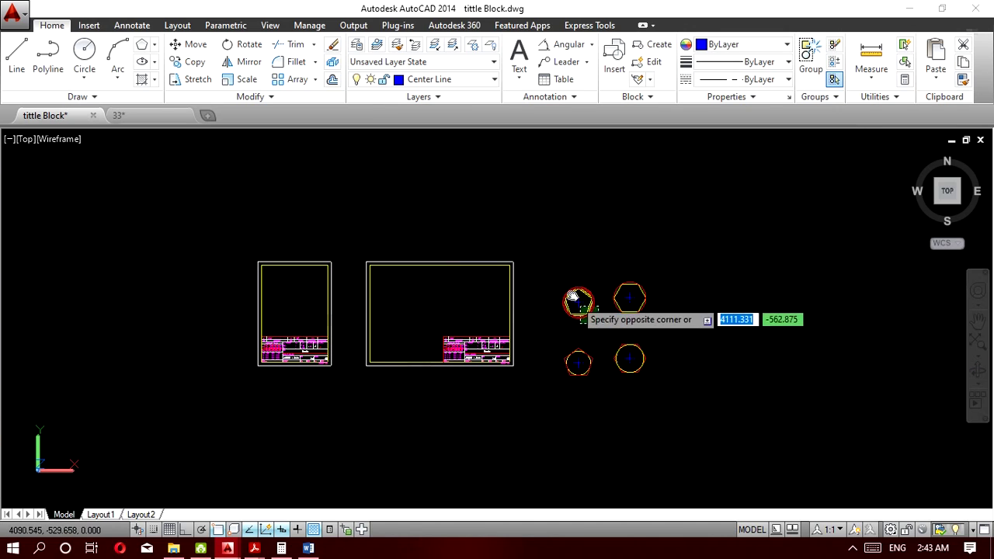
left_click(557, 284)
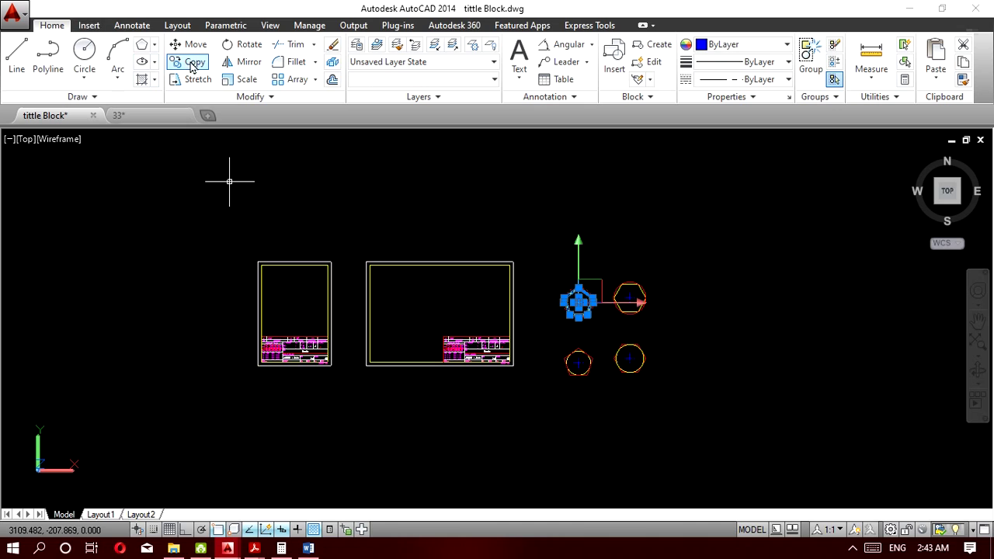
key("Escape")
Draw a vertical line 30 units long downward from the lower-left corner of the portrait title block's outer frame.
scroll(310, 296, "up", 3)
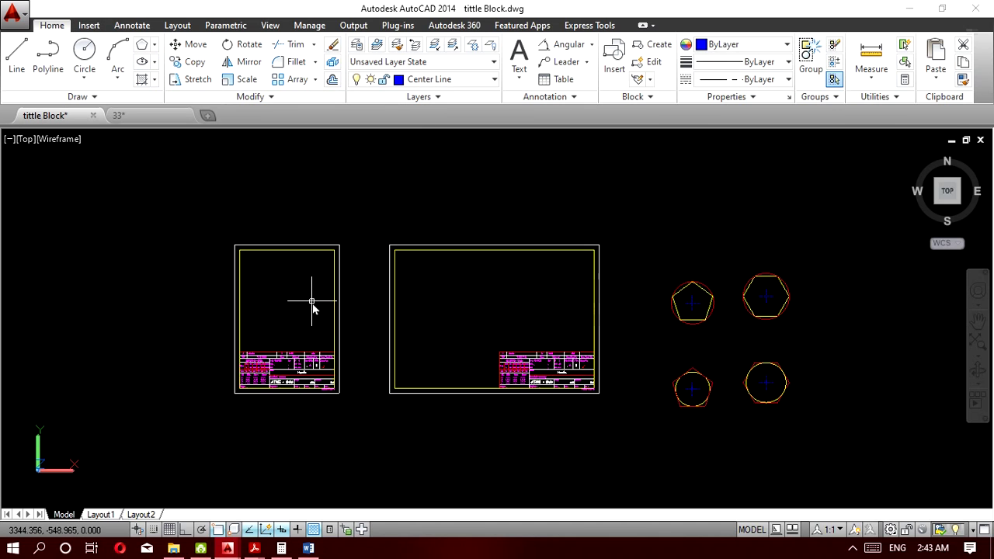
mouse_move(321, 347)
middle_mouse_down()
mouse_move(426, 318)
mouse_move(422, 328)
middle_mouse_up()
scroll(423, 329, "up", 2)
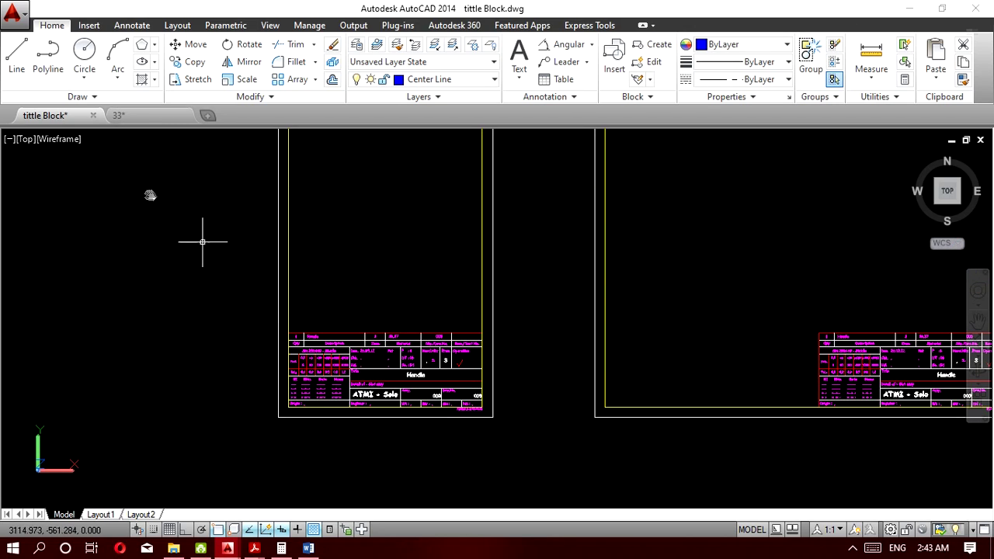
left_click(16, 60)
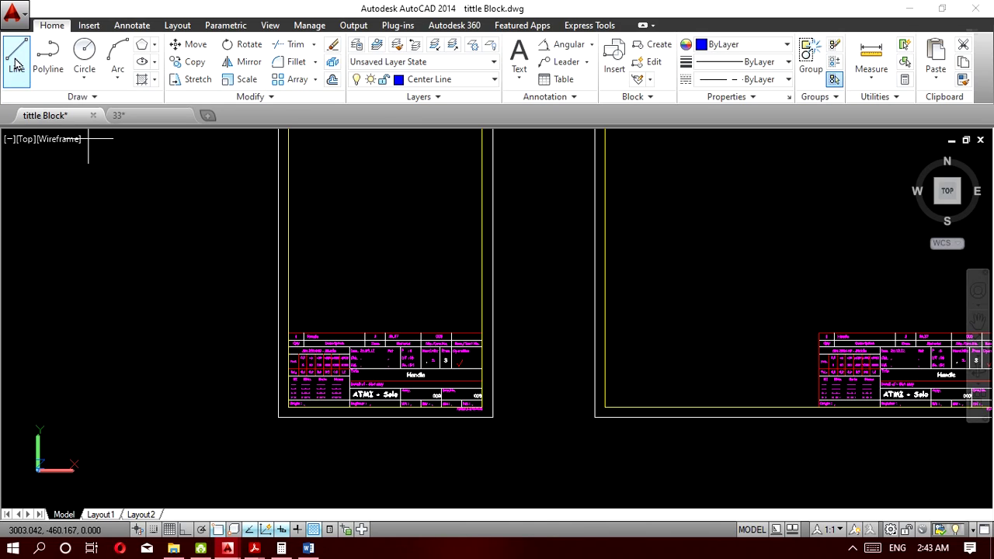
left_click(278, 418)
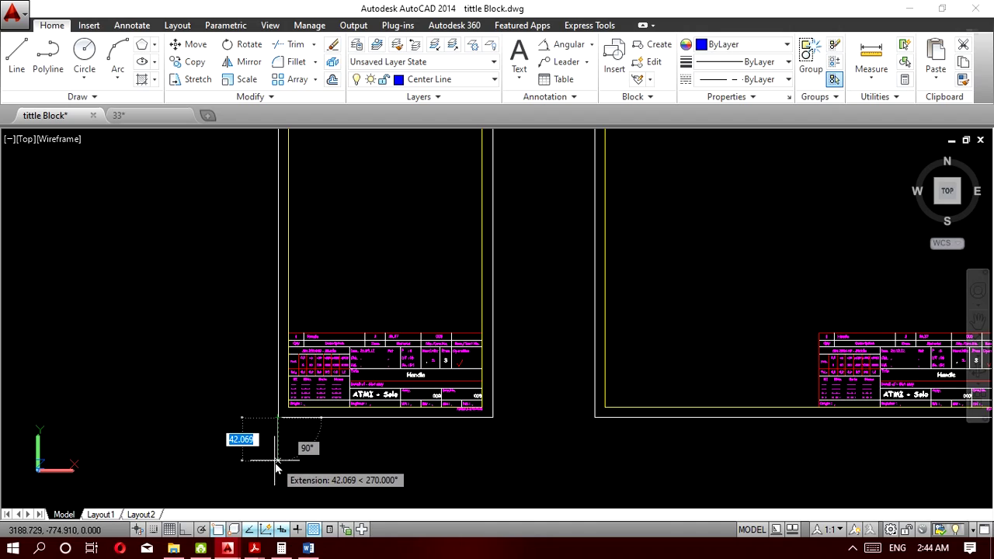
type("30")
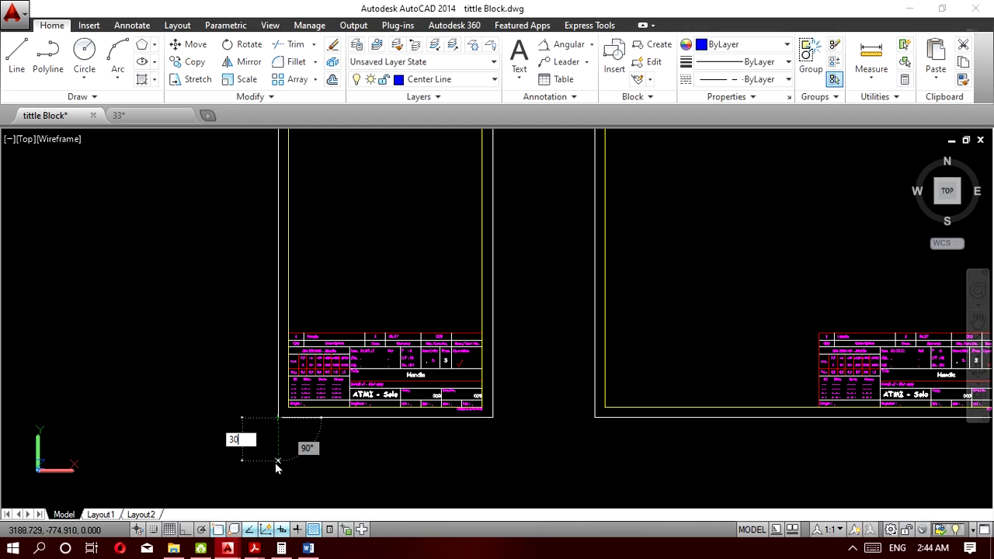
key("Return")
key("Escape")
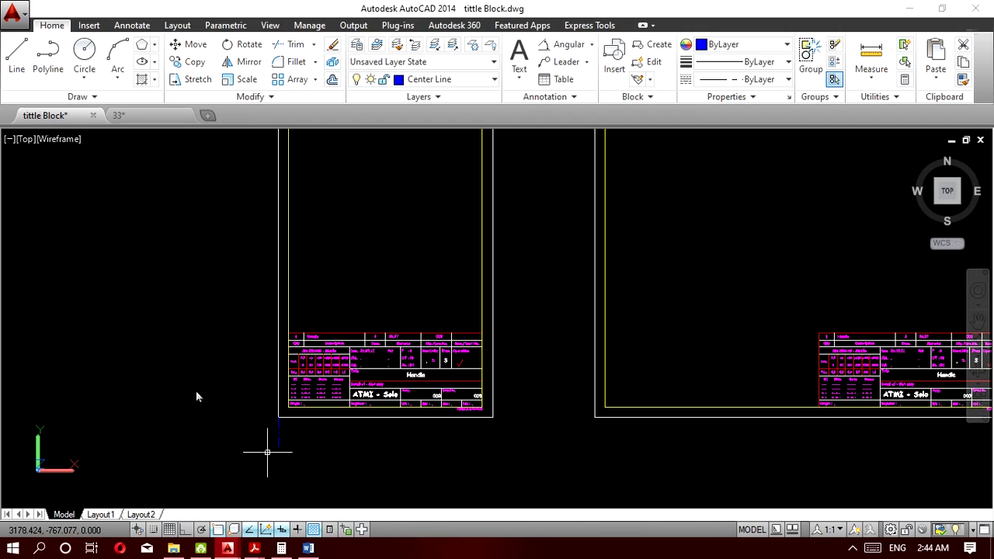
Copy the portrait title block with its spacer line from the frame's upper-left corner to the line's lower end.
scroll(359, 417, "down", 2)
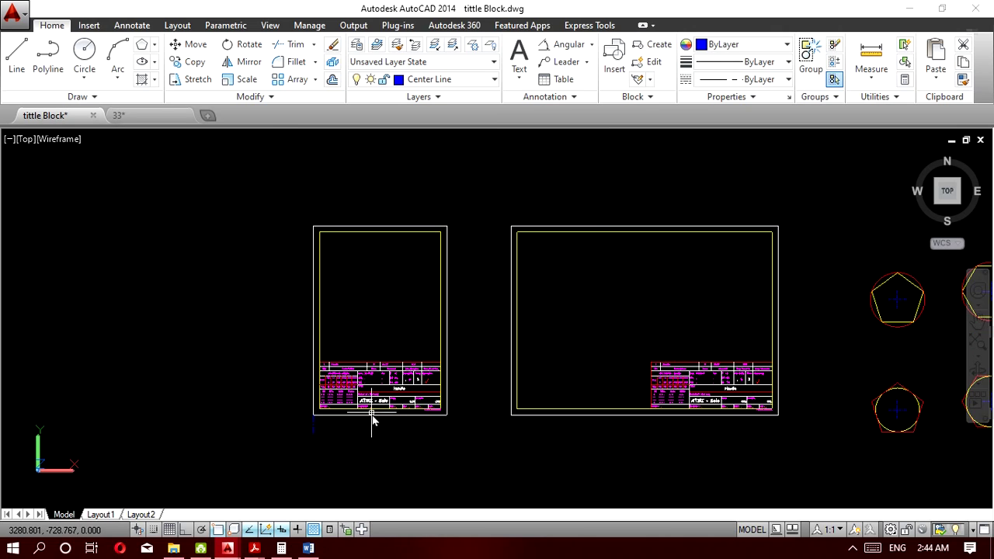
left_click(461, 449)
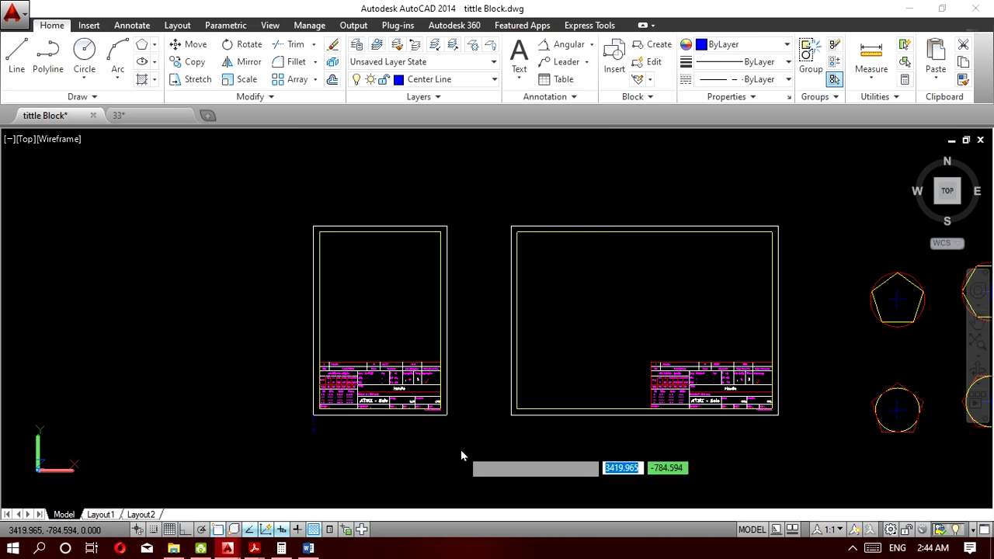
left_click(217, 203)
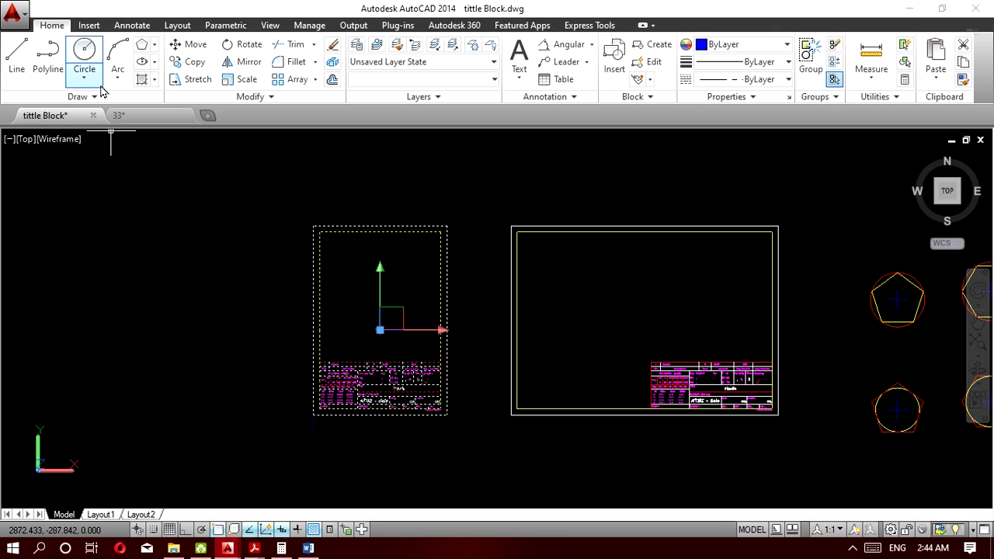
left_click(177, 62)
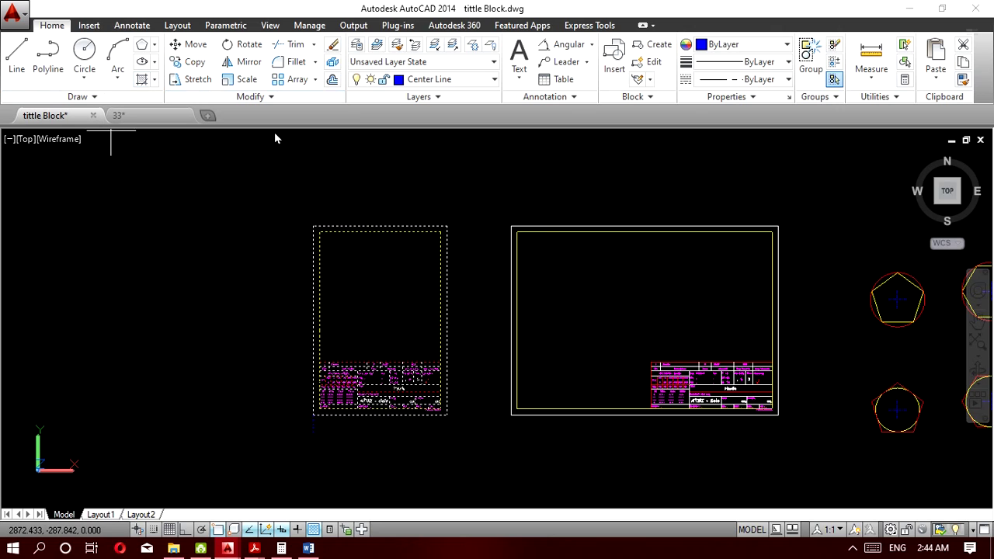
left_click(313, 225)
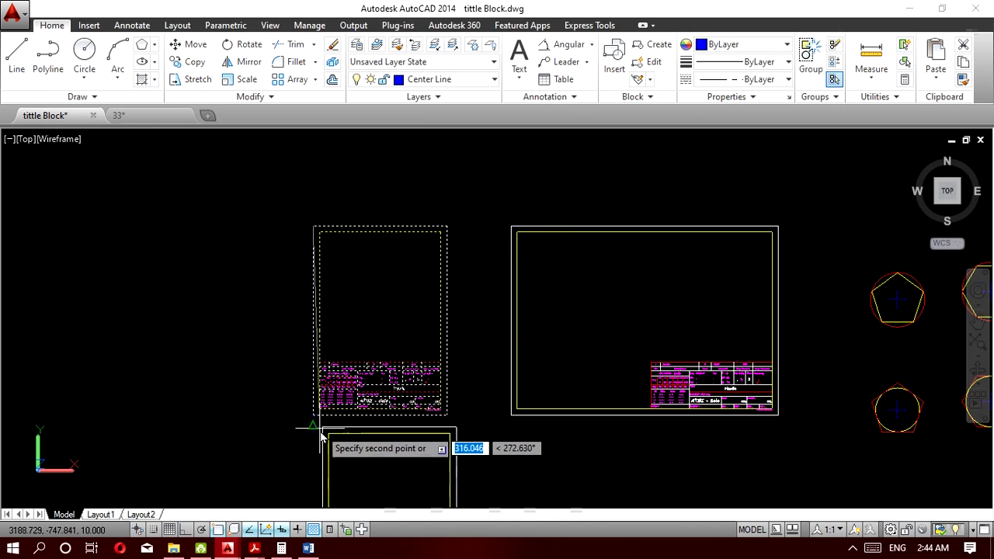
left_click(316, 442)
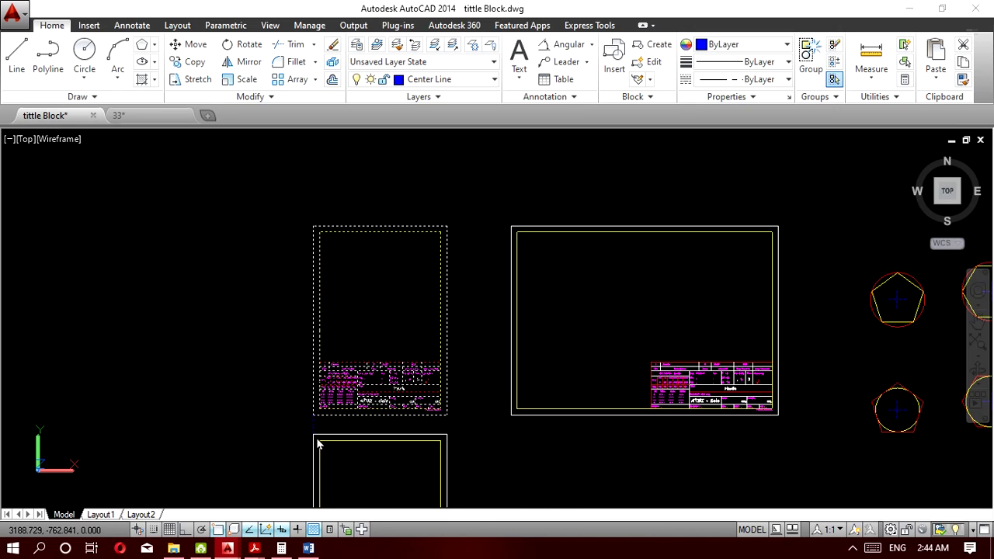
Place two more copies of the portrait title block below, each starting at the previous sheet's spacer line end.
scroll(403, 437, "down", 3)
middle_click_drag(422, 280, 406, 216)
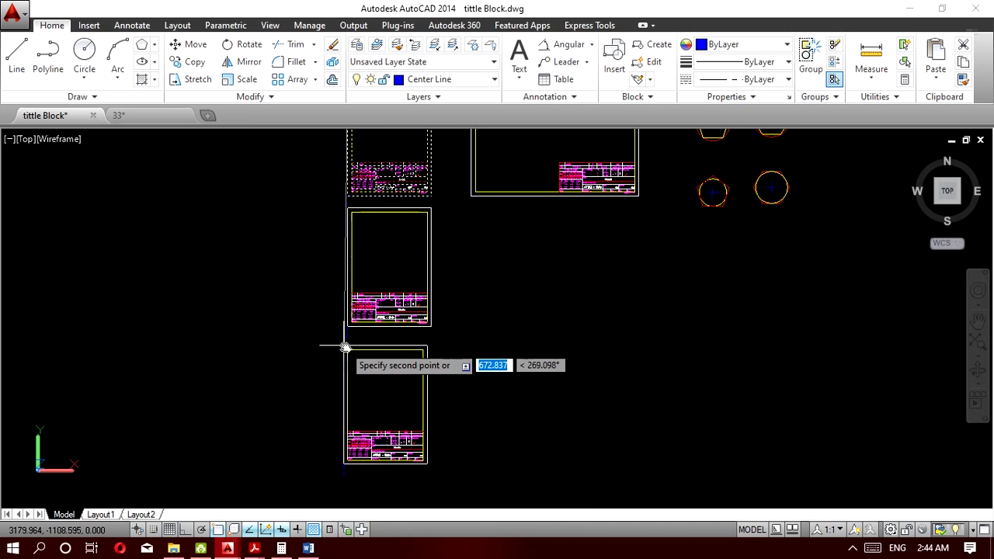
left_click(348, 343)
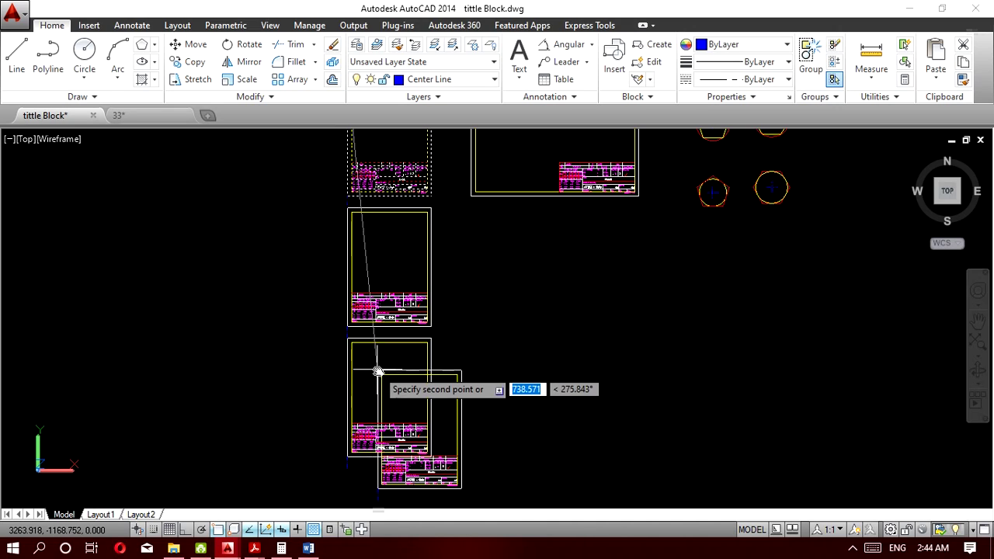
left_click(347, 470)
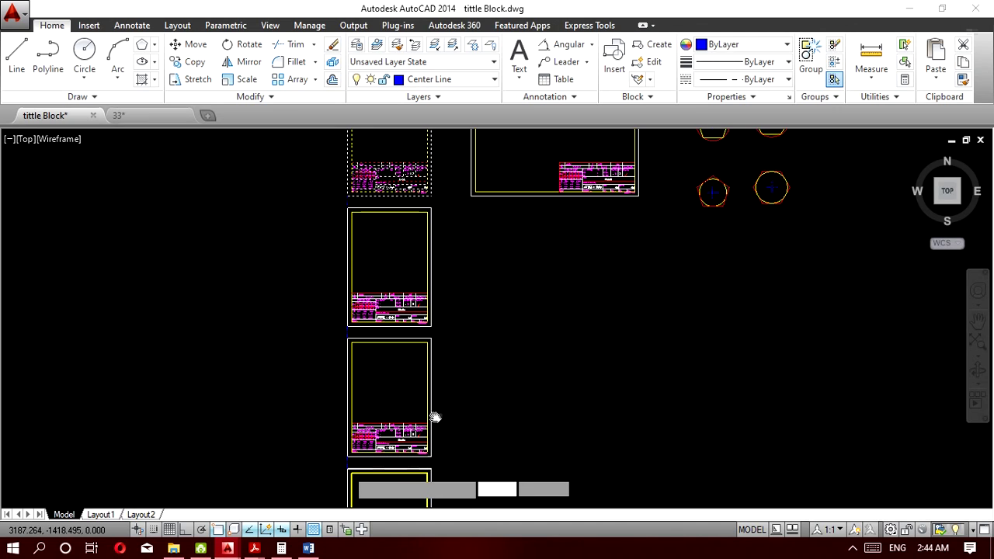
scroll(350, 468, "down", 2)
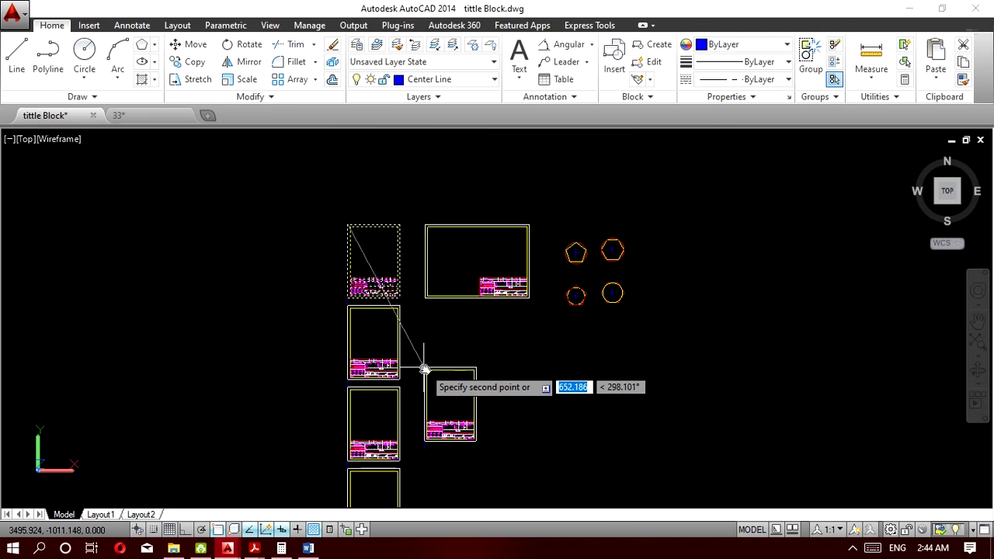
key("Escape")
Move the upper pentagon with its circle and centre mark into the upper-left area of the top portrait sheet, using its centre as base point.
scroll(379, 254, "up", 5)
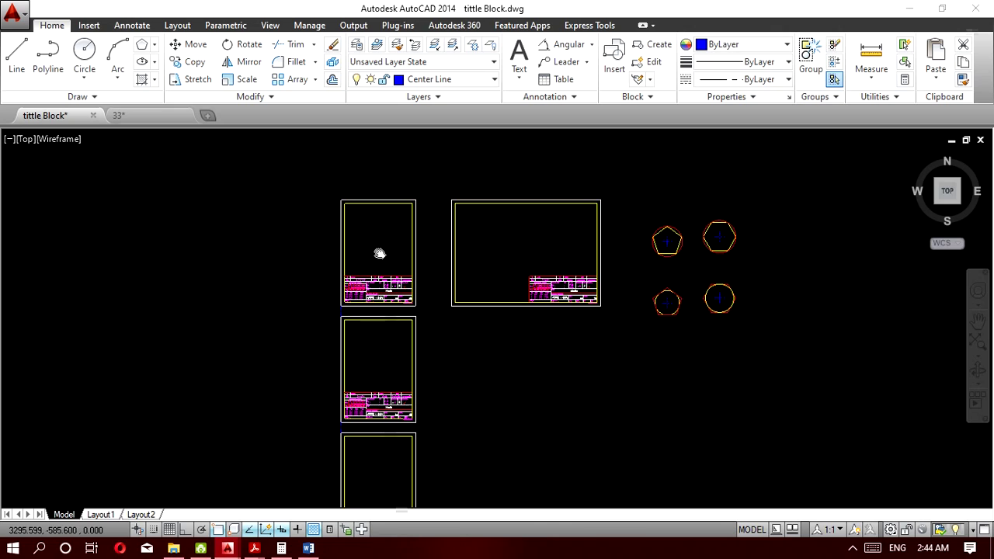
scroll(379, 254, "down", 2)
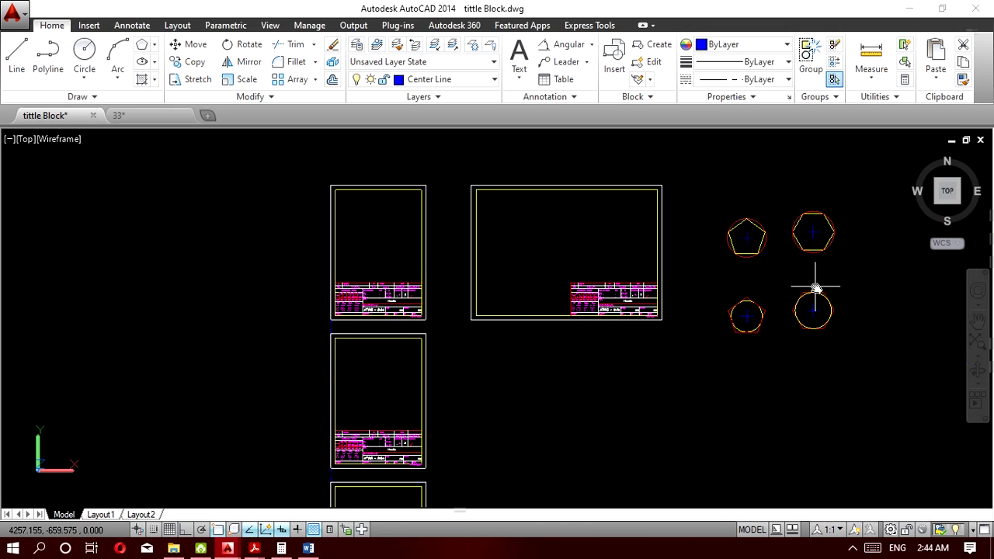
left_click(796, 274)
key("Escape")
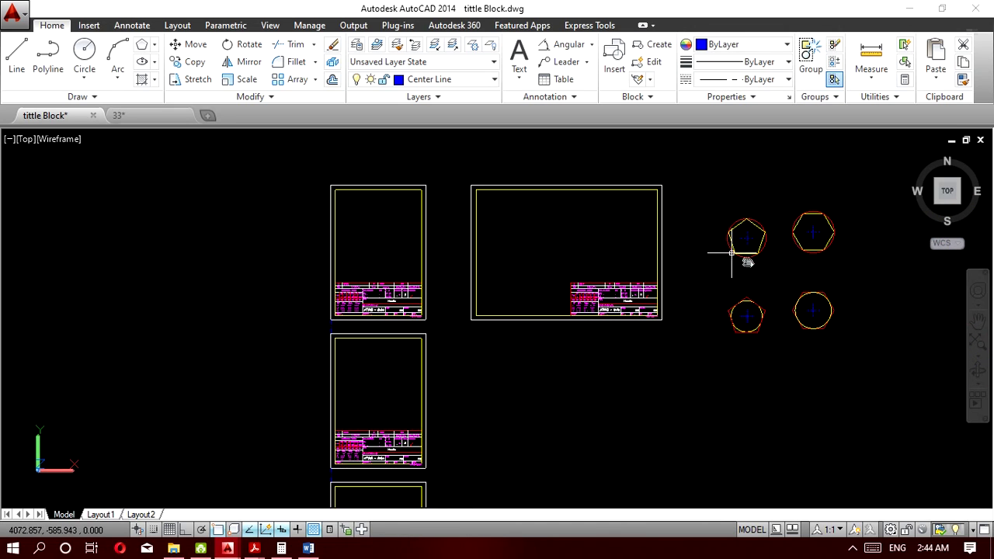
left_click(782, 273)
left_click(720, 210)
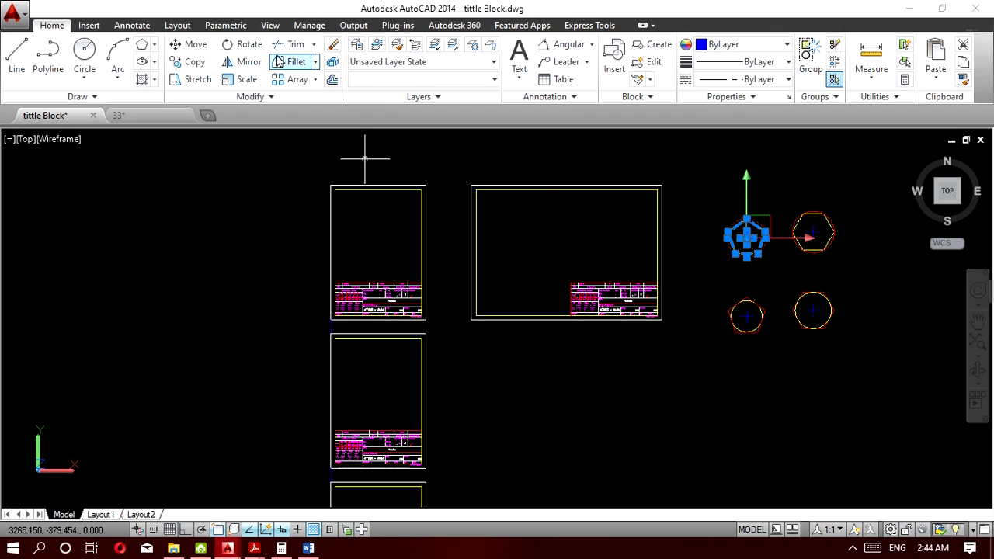
left_click(197, 54)
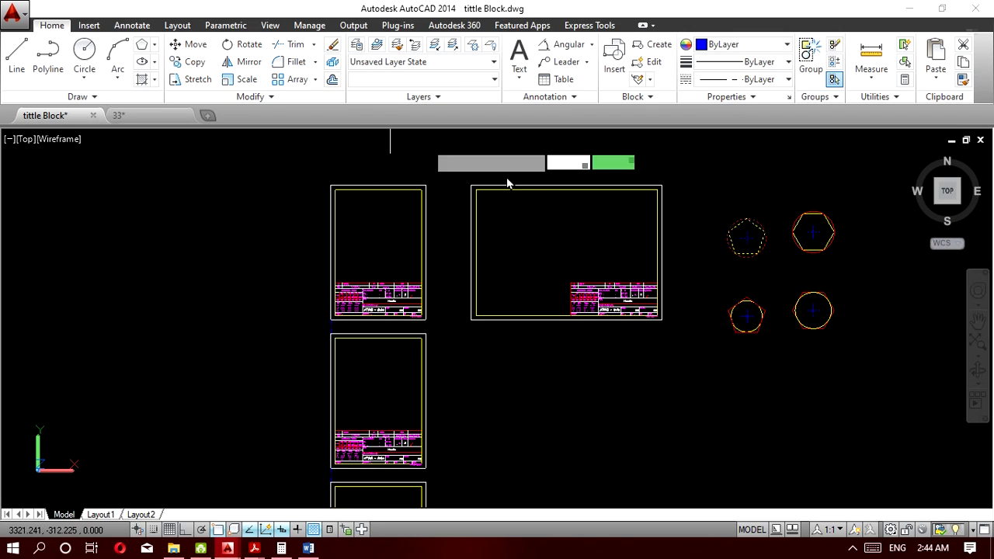
left_click(747, 238)
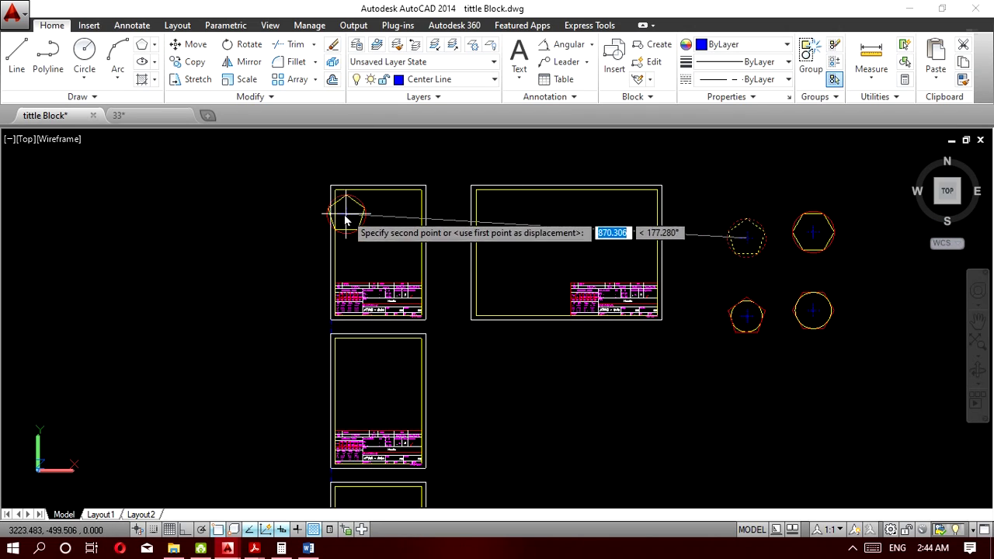
scroll(362, 213, "up", 2)
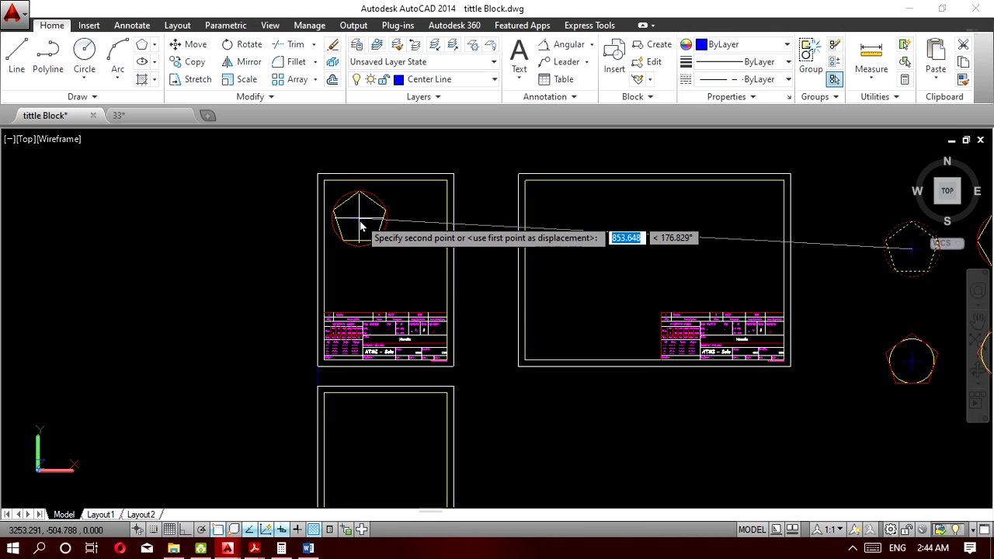
left_click(360, 223)
Reposition the pentagon with its circle and centre mark to the sheet's lower-right area, just above the title block.
middle_click_drag(762, 392, 702, 373)
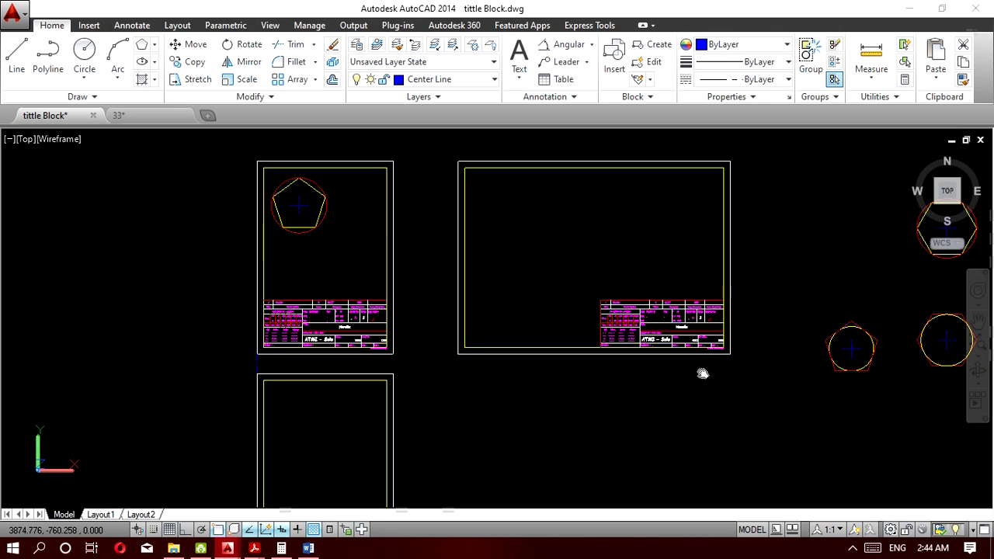
middle_click_drag(803, 344, 701, 378)
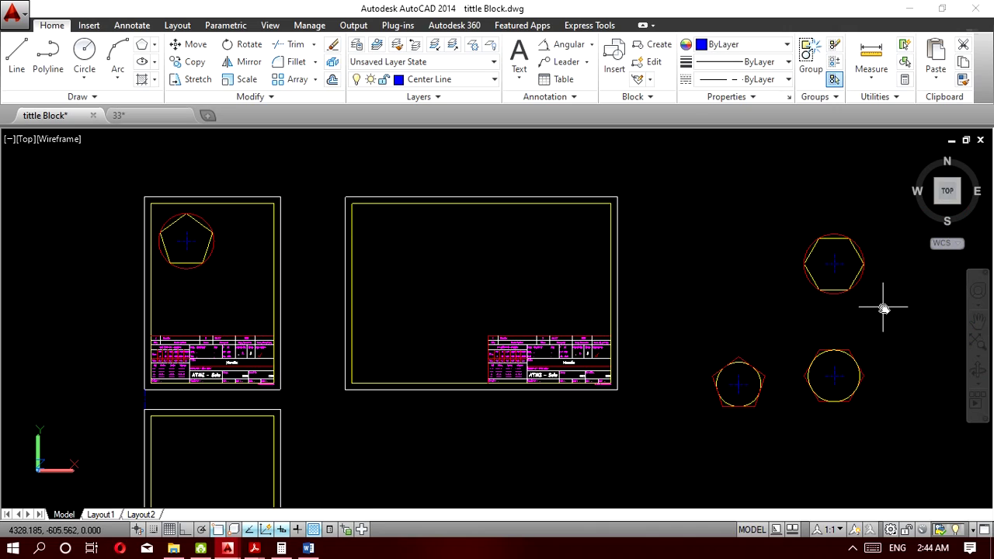
left_click(245, 269)
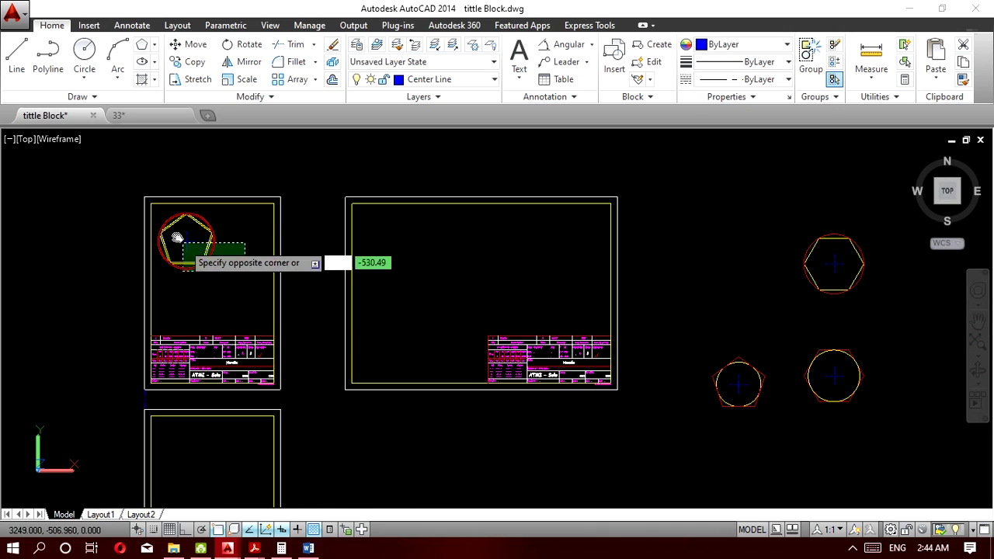
left_click(155, 205)
left_click(197, 46)
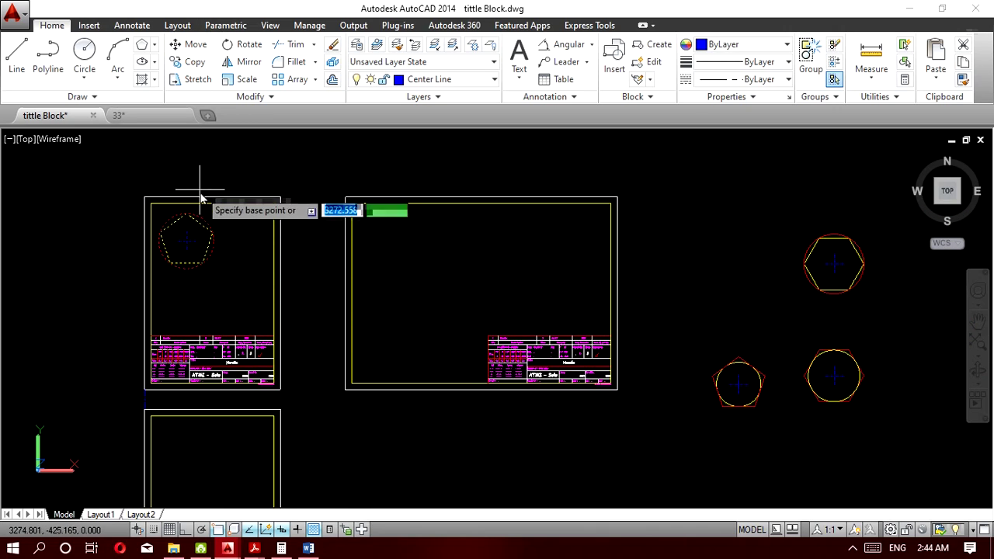
left_click(187, 240)
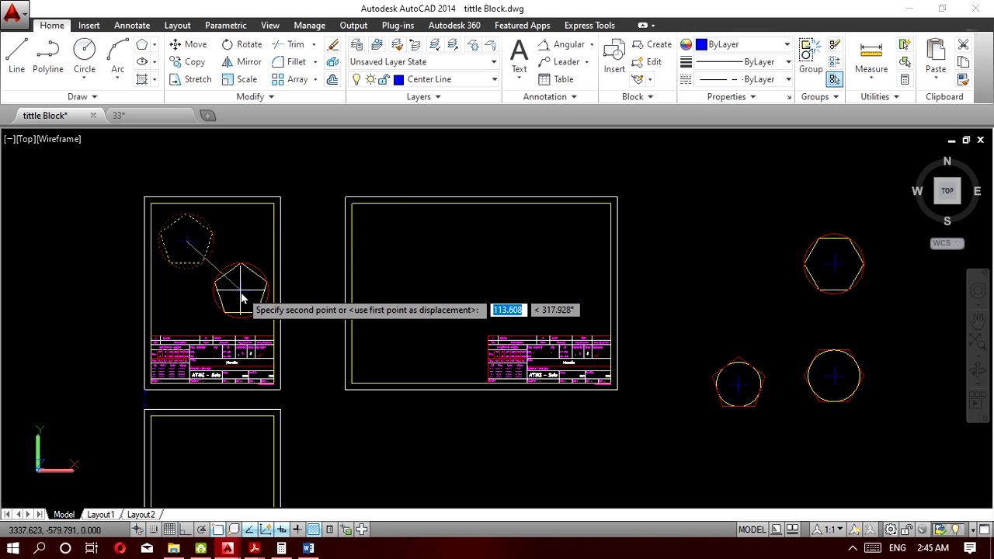
left_click(241, 292)
Move the upper hexagon with its circle and centre mark by its centre into the upper-left area of the top portrait sheet.
left_click(889, 315)
left_click(787, 219)
left_click(195, 49)
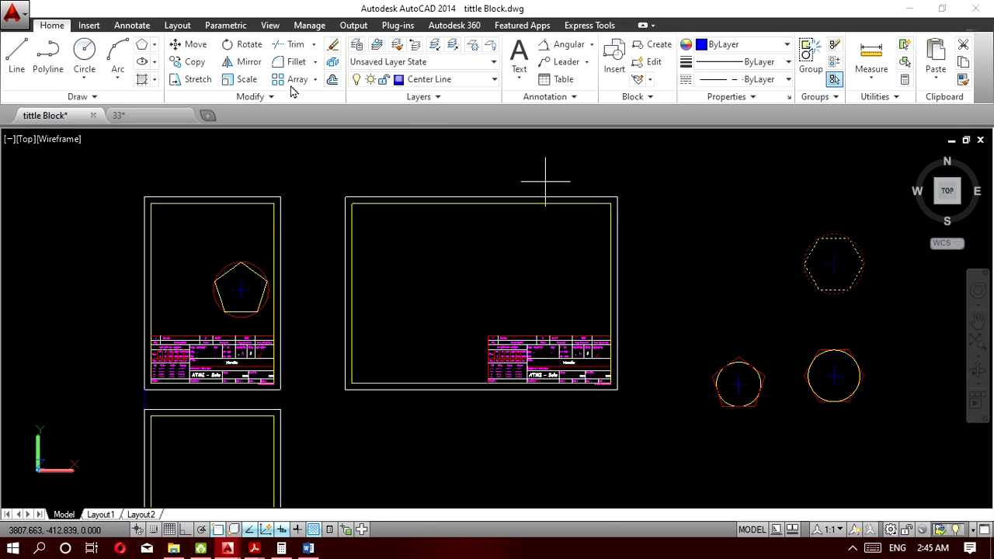
left_click(834, 265)
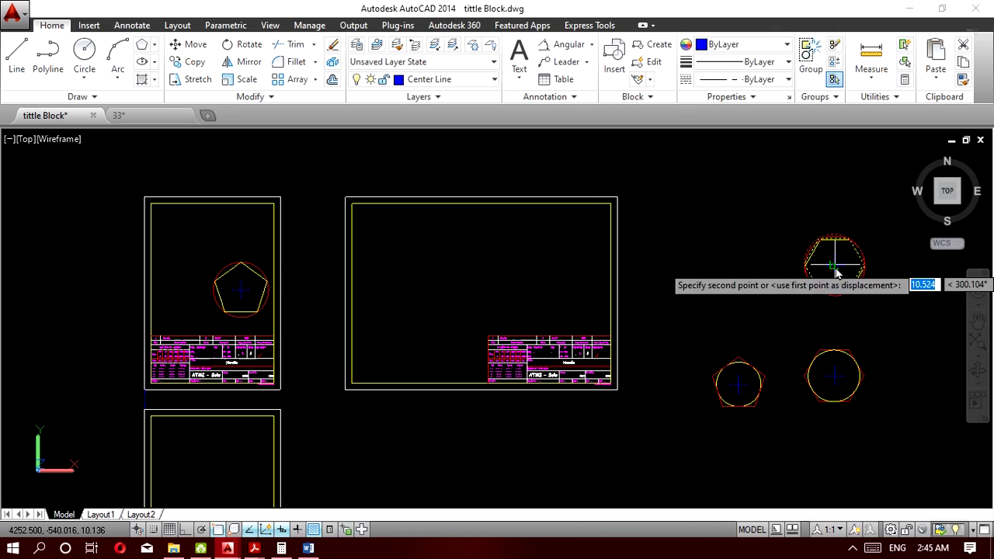
left_click(190, 246)
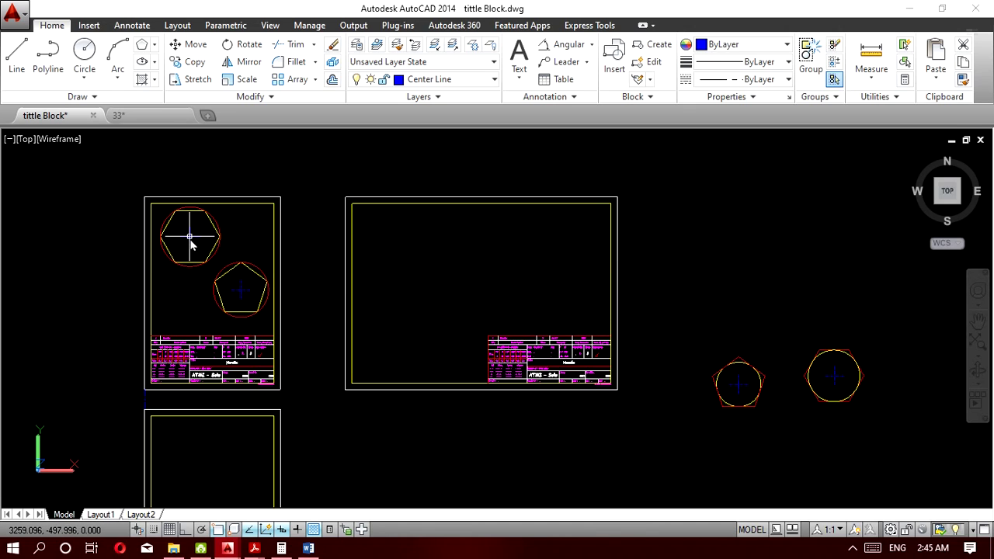
Compare the sheet's layout with the dimensioned hexagon and pentagon in the Kompetensi Praktikum PDF in Acrobat Reader, then return to AutoCAD.
scroll(216, 259, "up", 3)
scroll(218, 256, "up", 2)
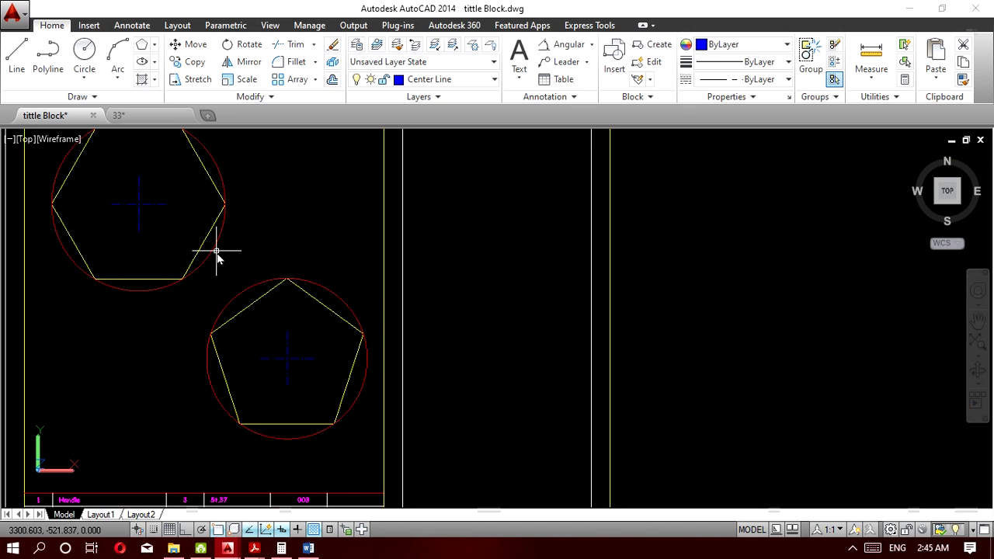
mouse_move(253, 551)
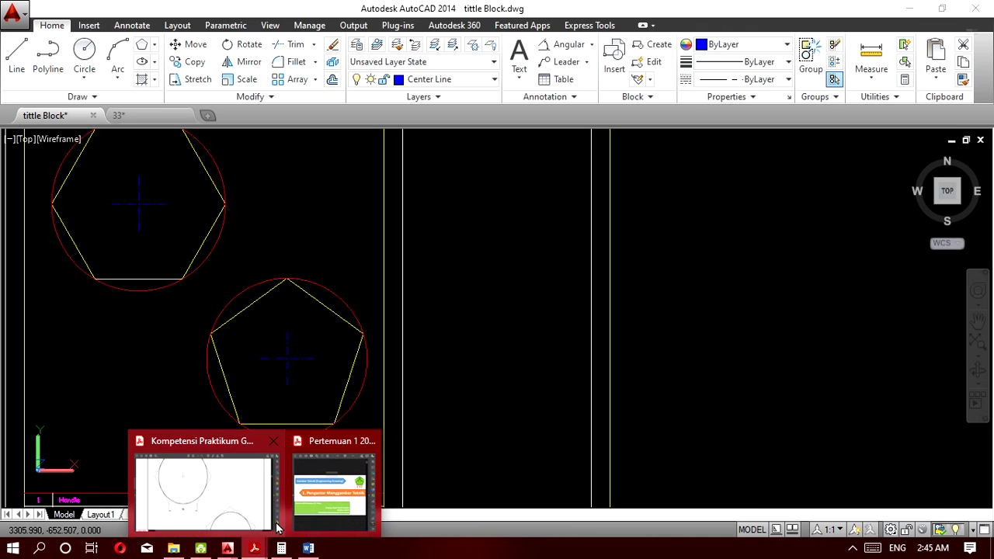
left_click(218, 508)
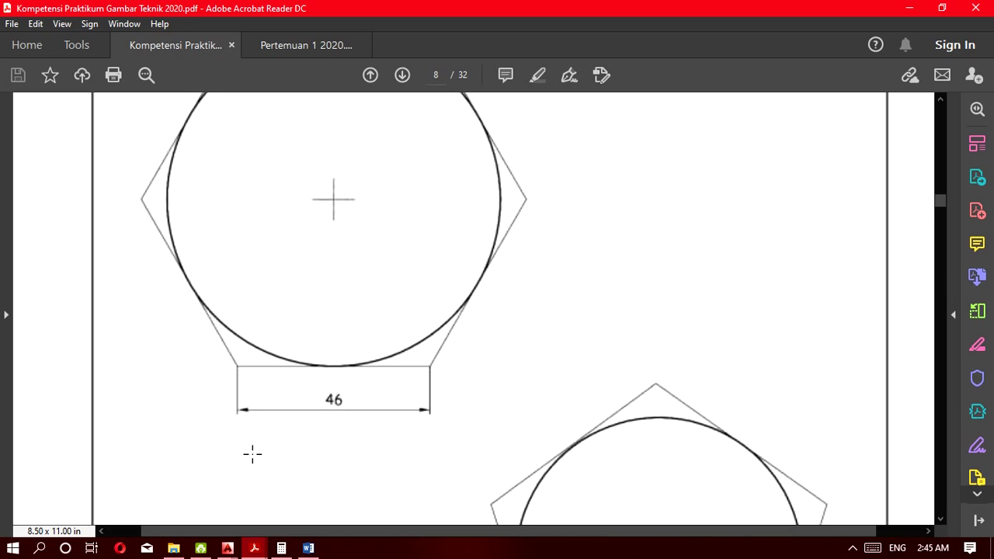
left_click(910, 10)
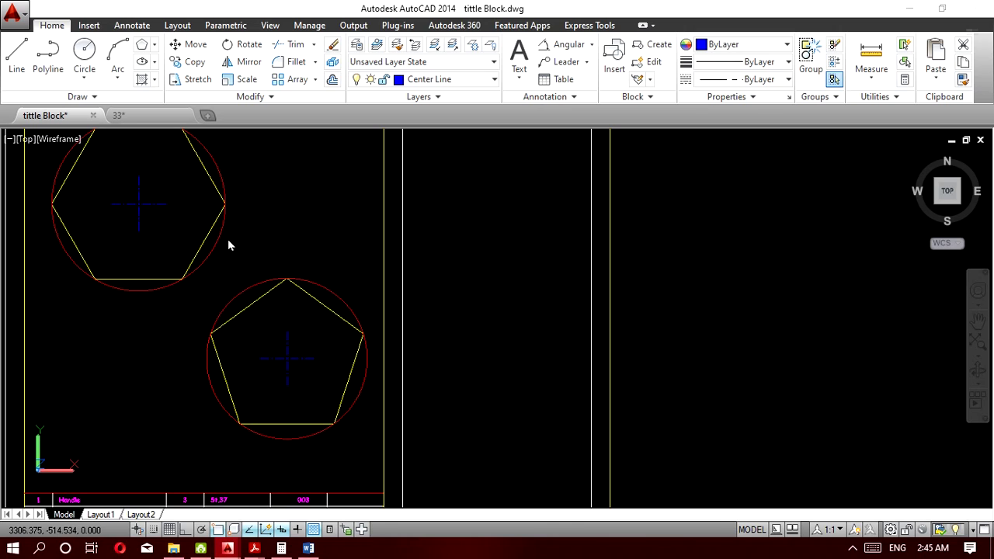
Create a new drawing from the acad template and turn off its grid display.
key("ctrl+n")
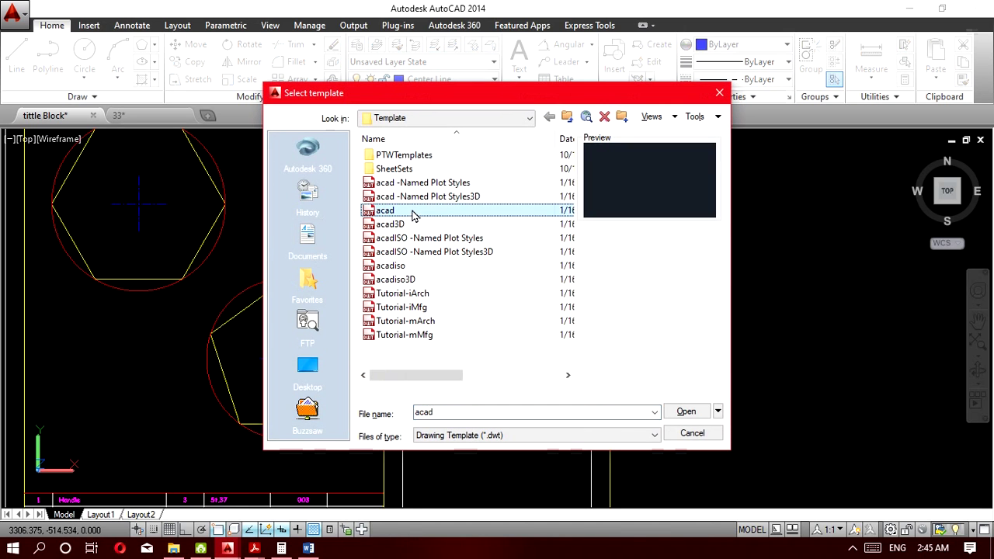
double_click(412, 211)
left_click(170, 529)
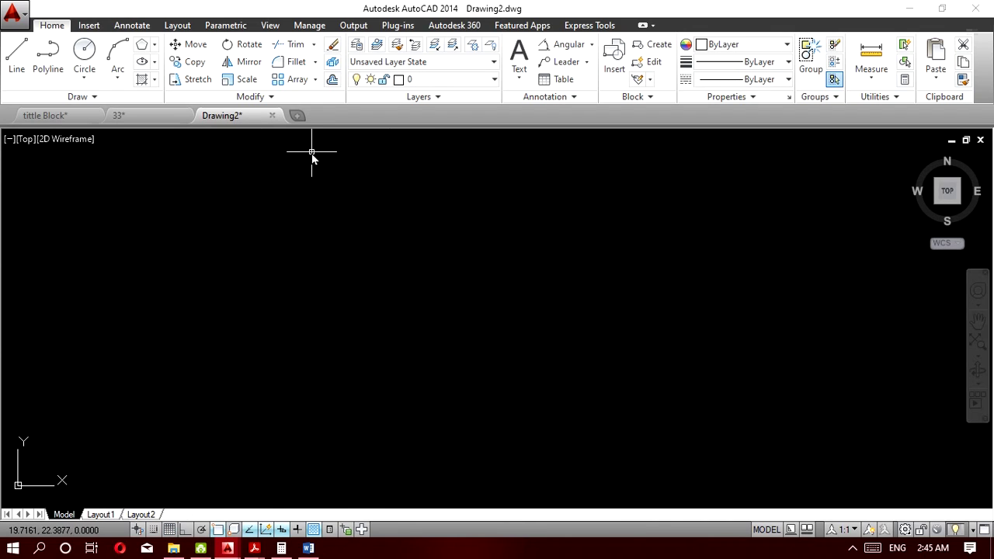
Start a new dimension style named Dimensi 1.1 based on Standard for all dimensions.
left_click(130, 27)
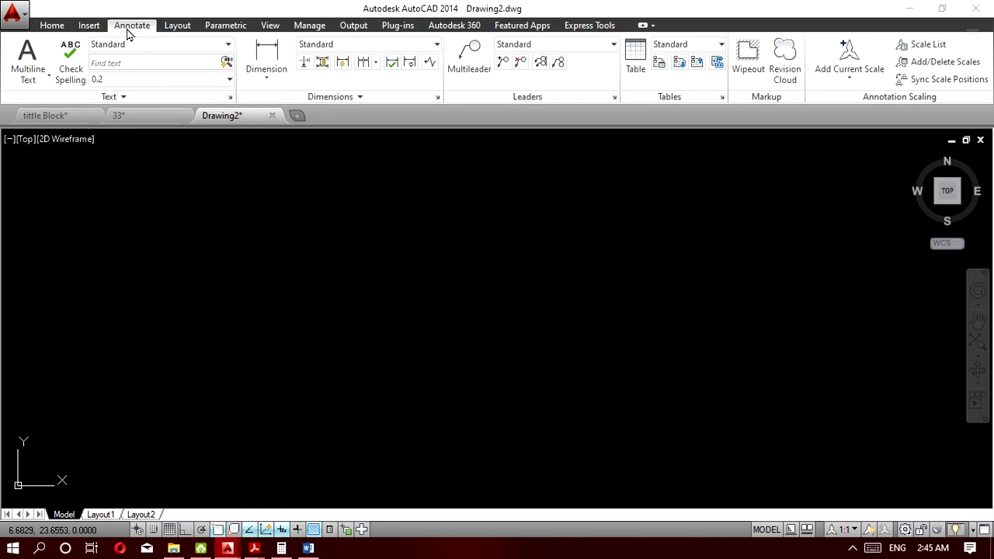
left_click(438, 98)
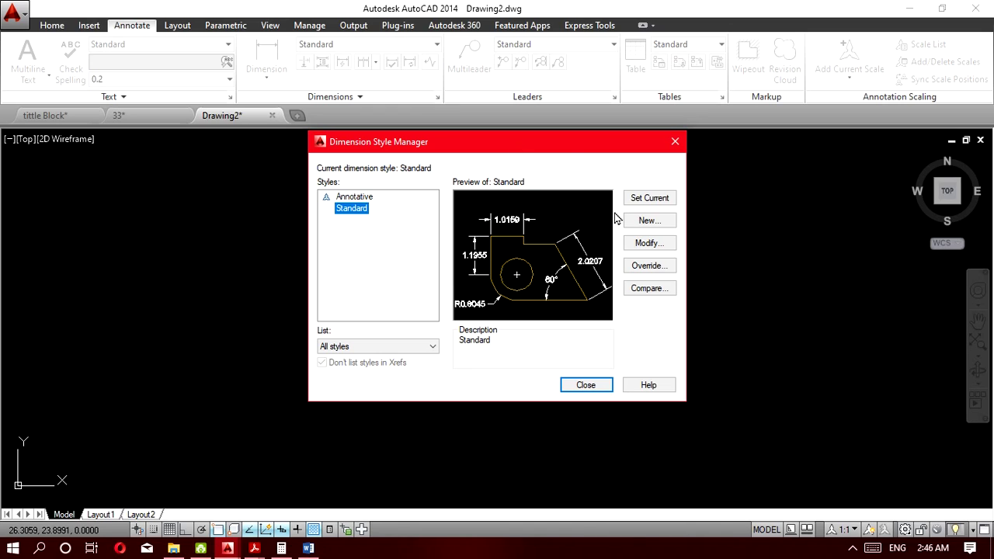
left_click(647, 223)
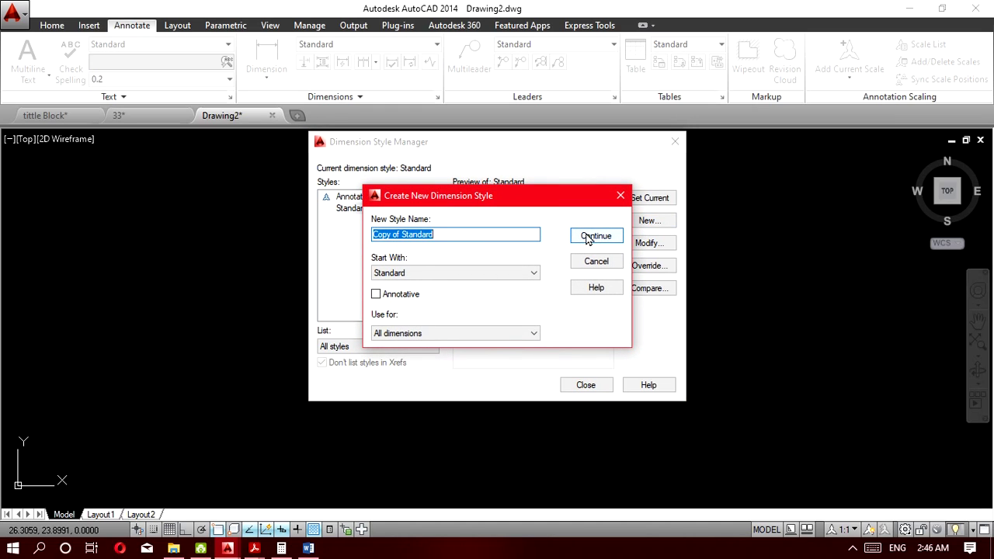
type("DI")
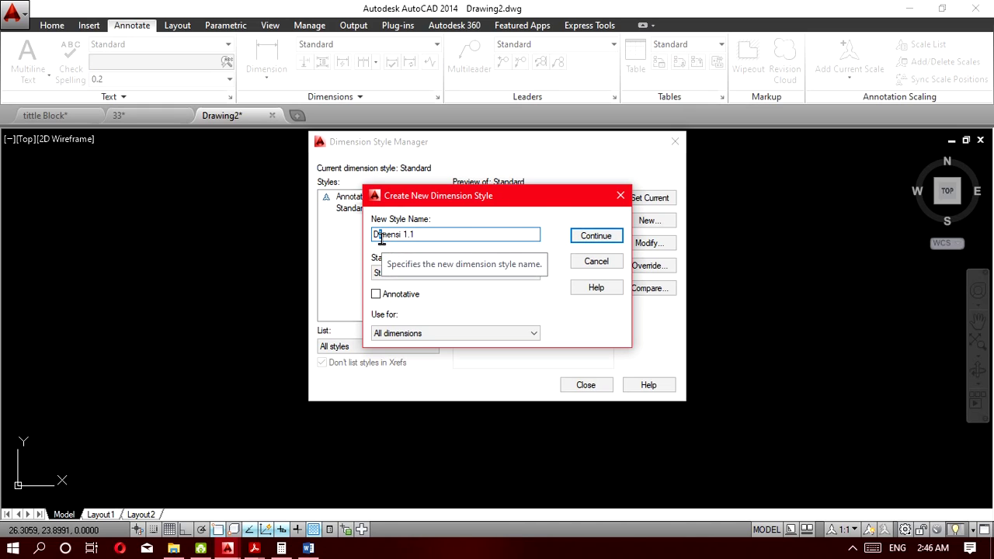
left_click(595, 239)
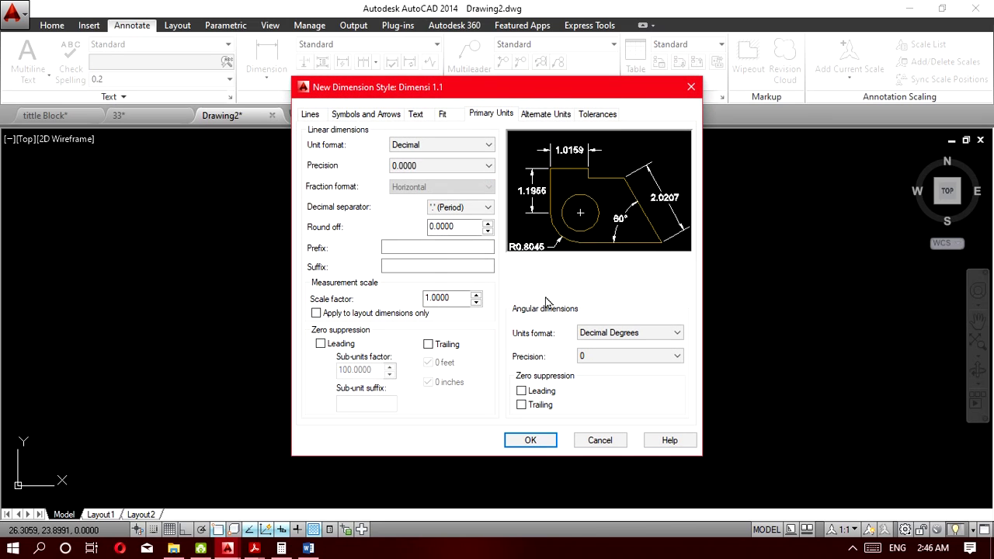
Review the Lines and the Symbols and Arrows settings of the new dimension style, then discard it and leave the style manager.
left_click(311, 115)
left_click(336, 115)
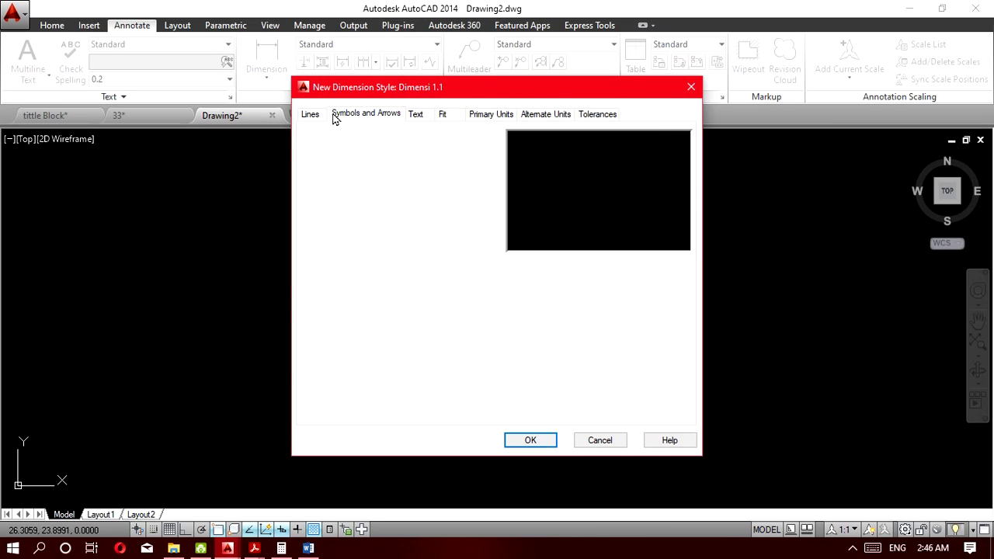
left_click(323, 116)
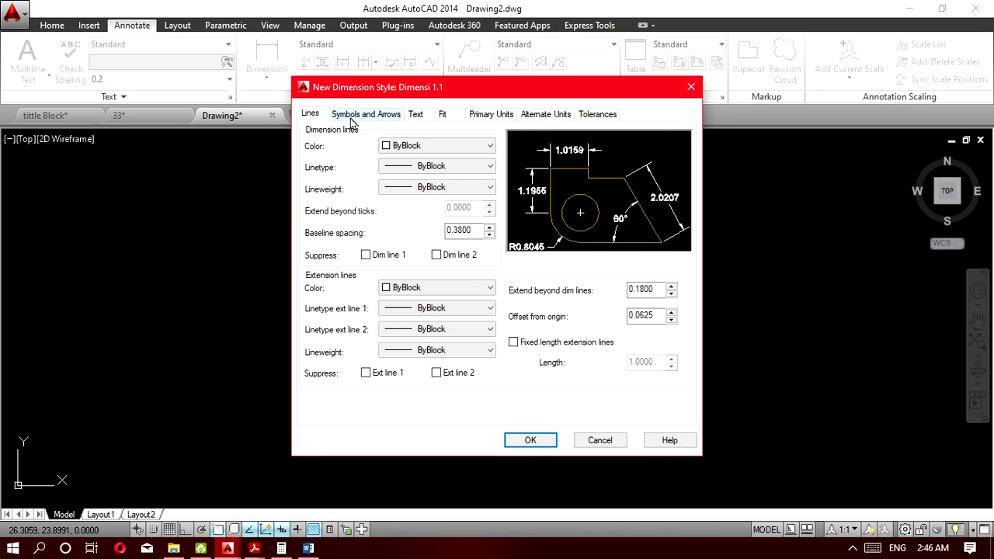
left_click(351, 120)
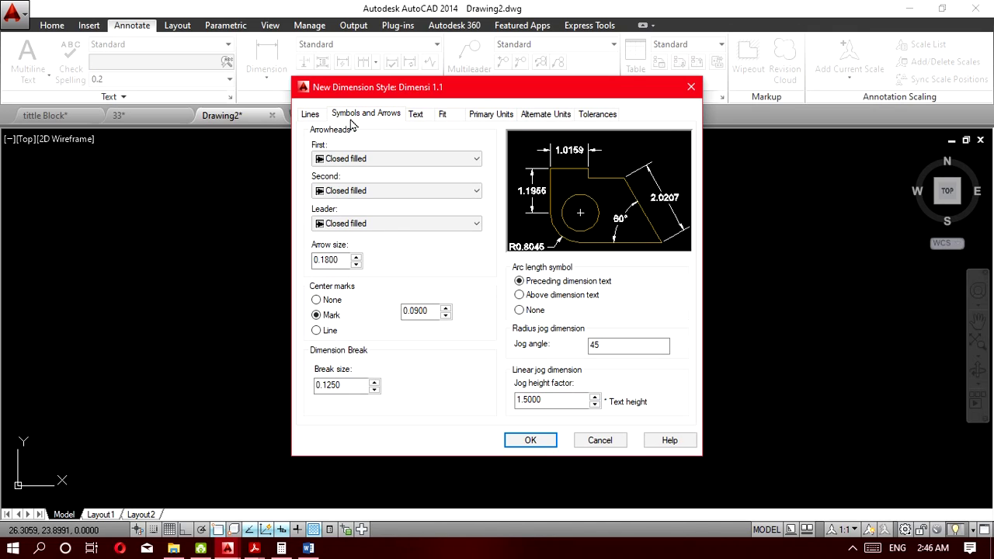
left_click(690, 90)
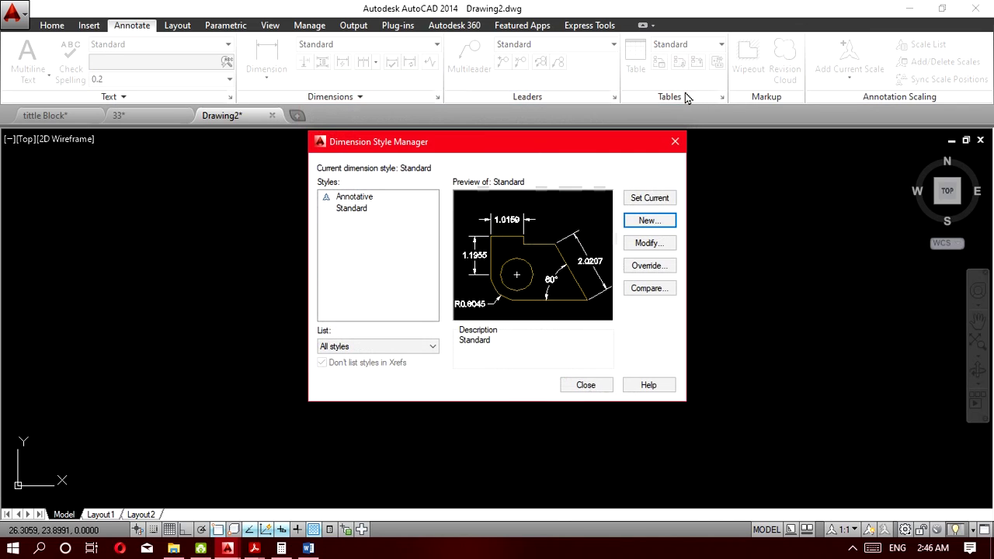
left_click(677, 148)
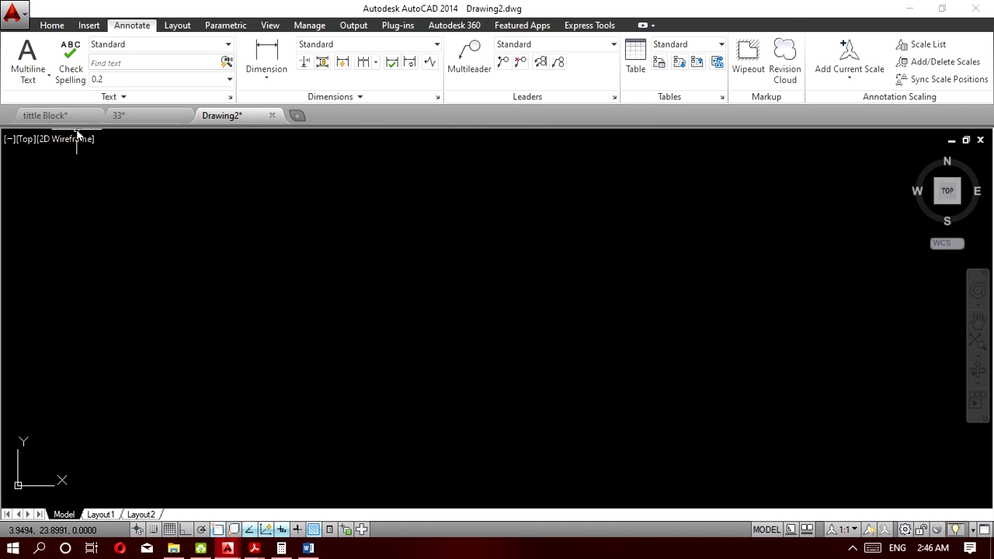
Return to the tittle Block drawing and view its list of dimension styles, leaving the current style as is.
mouse_move(70, 122)
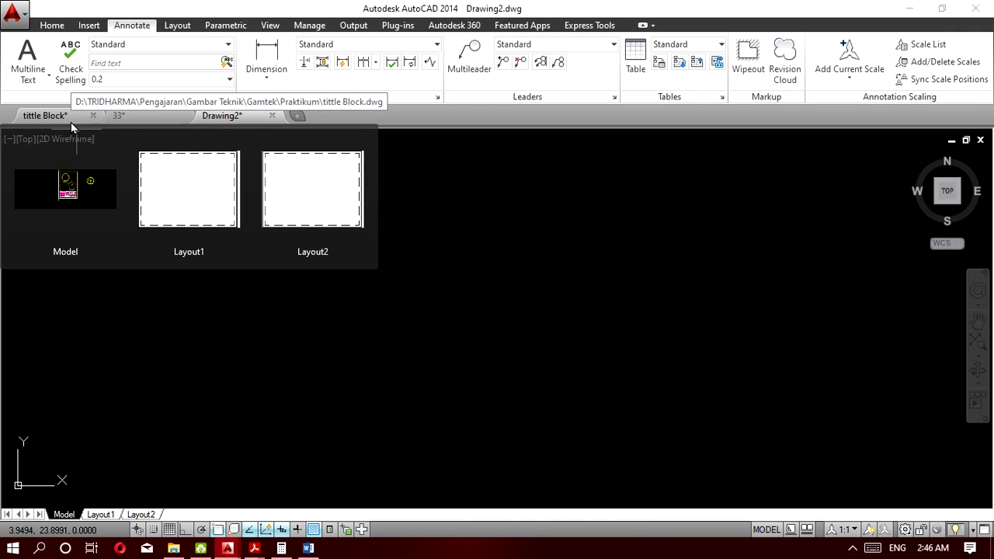
left_click(71, 122)
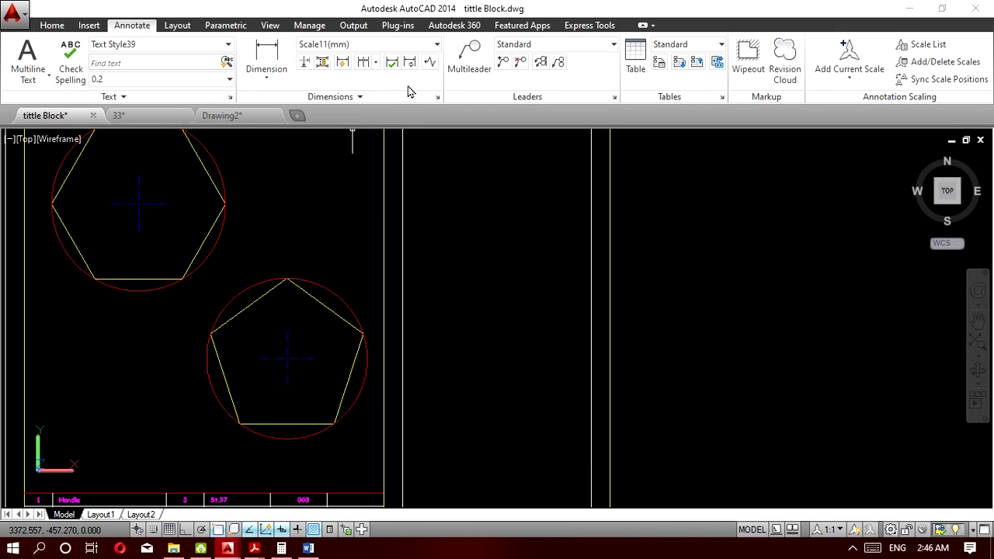
left_click(438, 99)
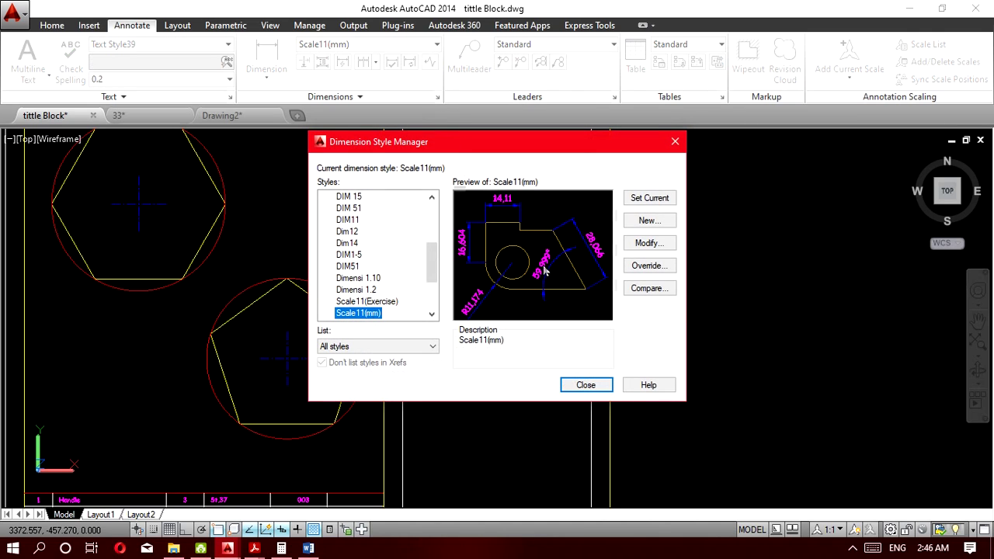
left_click(675, 141)
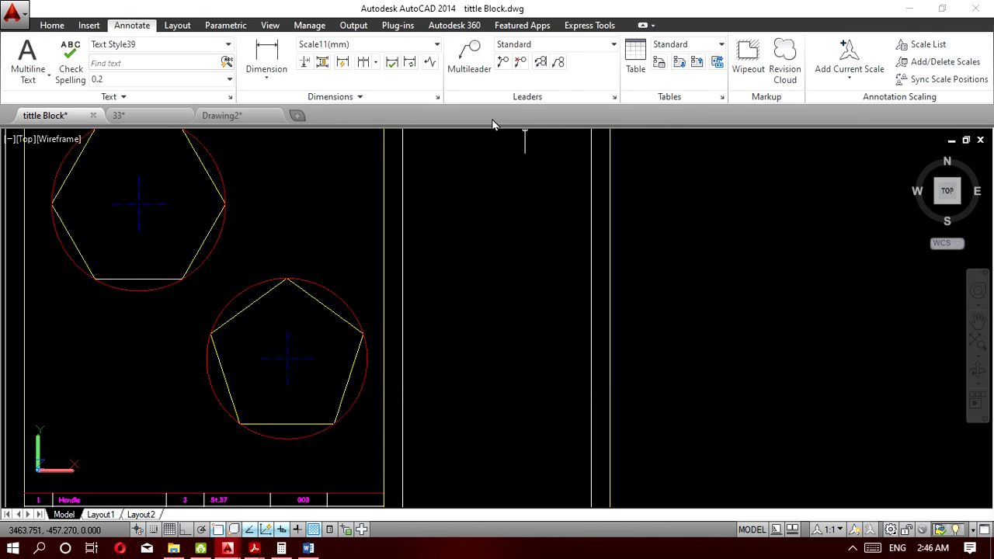
Make the Dimension layer current.
left_click(52, 25)
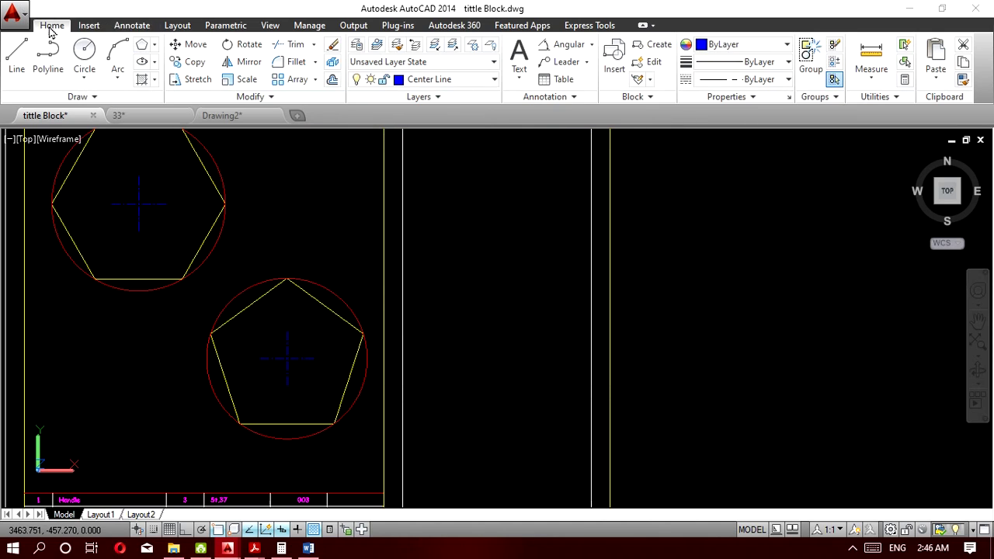
left_click(467, 80)
left_click(449, 221)
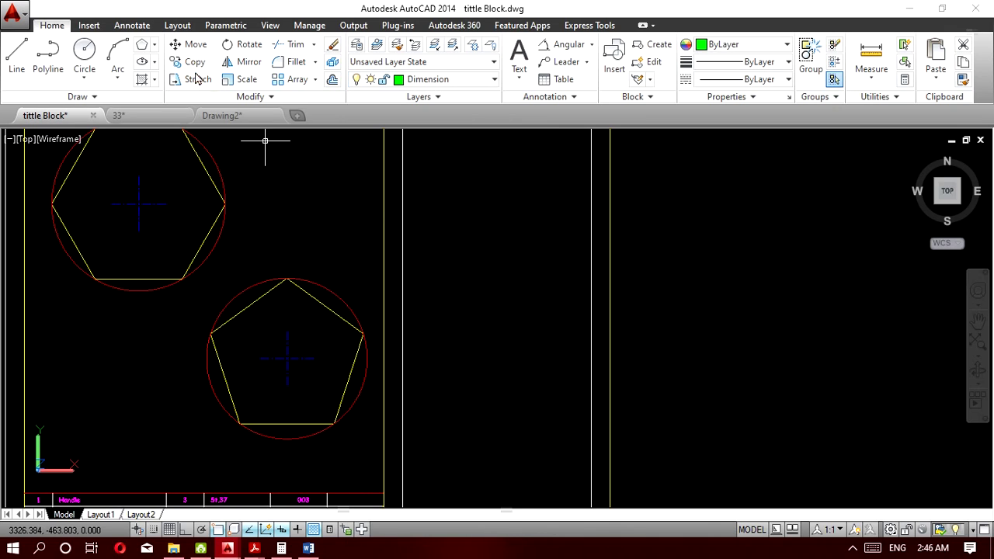
Review the Scale11(mm) dimension style's settings from lines, arrows and text through fit, primary units, alternate units and tolerances, discarding any changes.
left_click(132, 26)
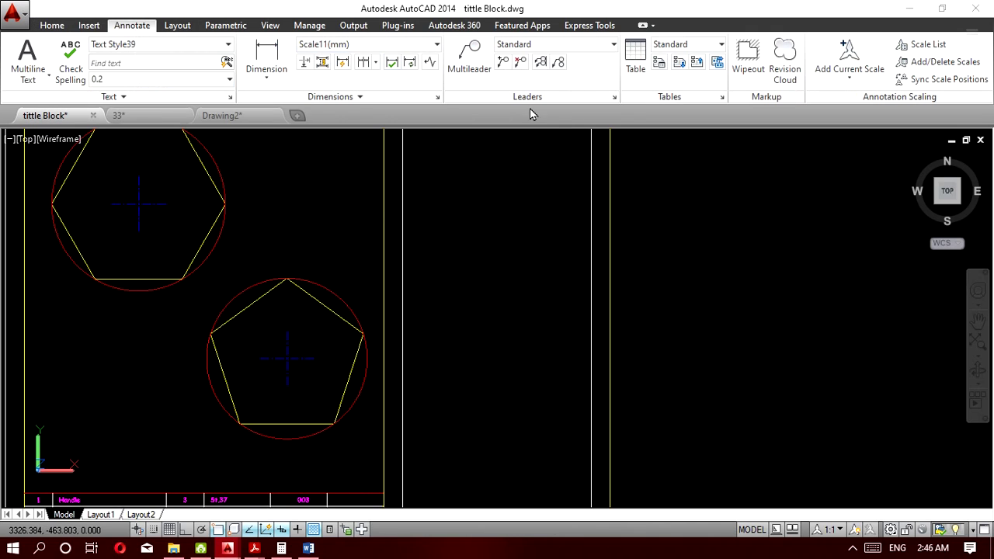
left_click(437, 97)
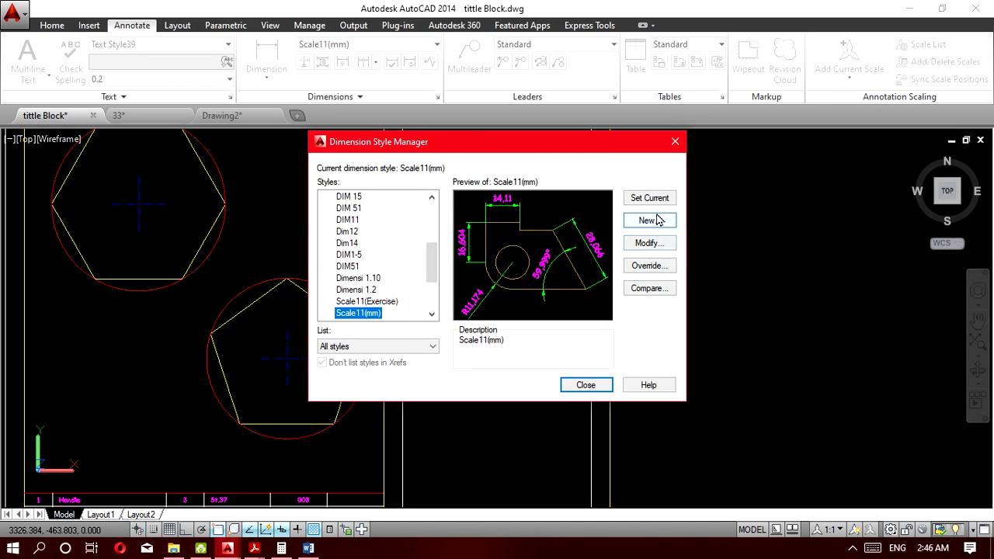
left_click(649, 243)
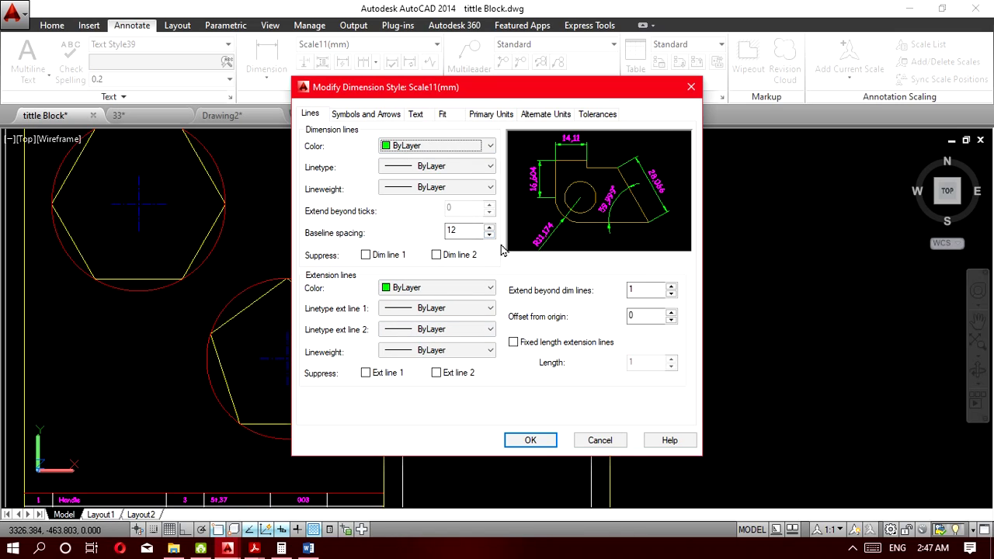
left_click(365, 115)
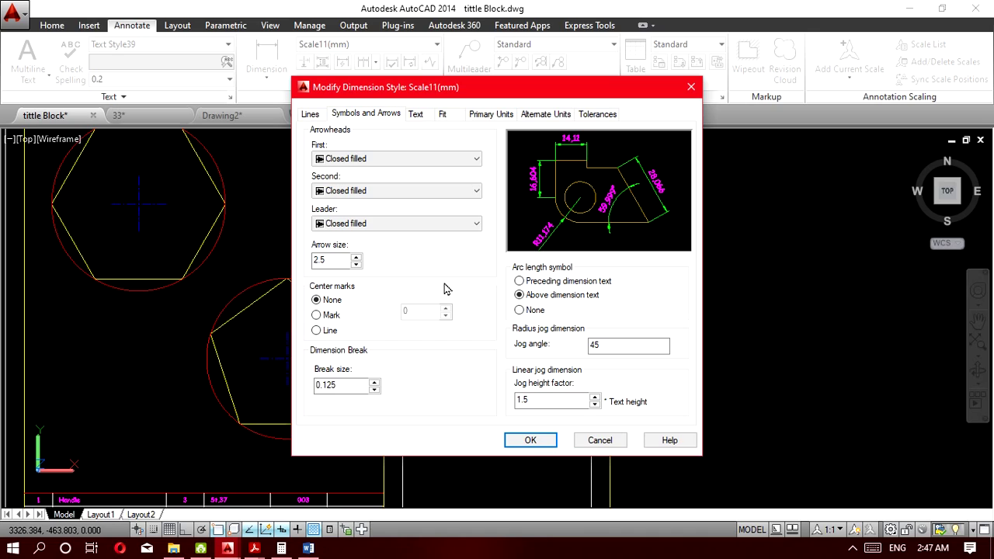
left_click(418, 117)
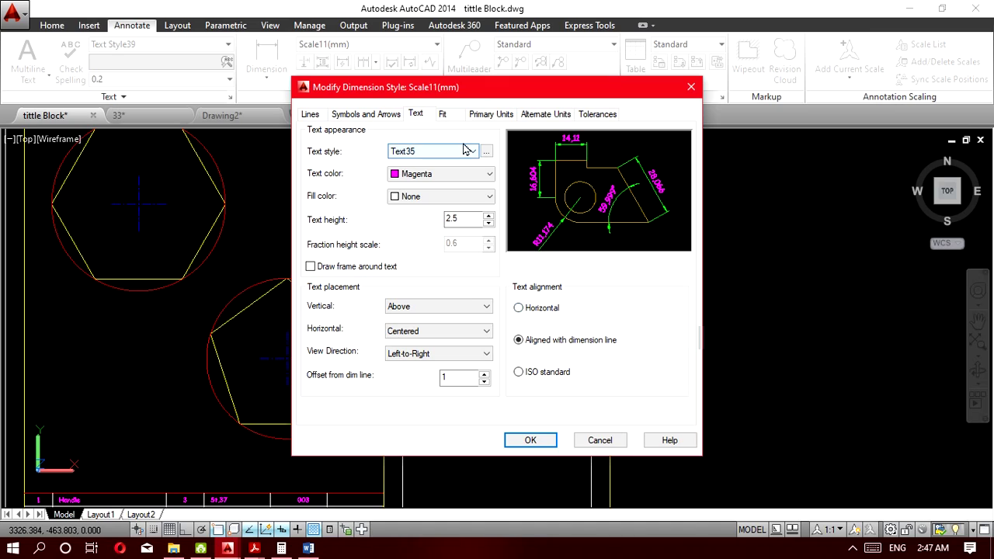
left_click(444, 114)
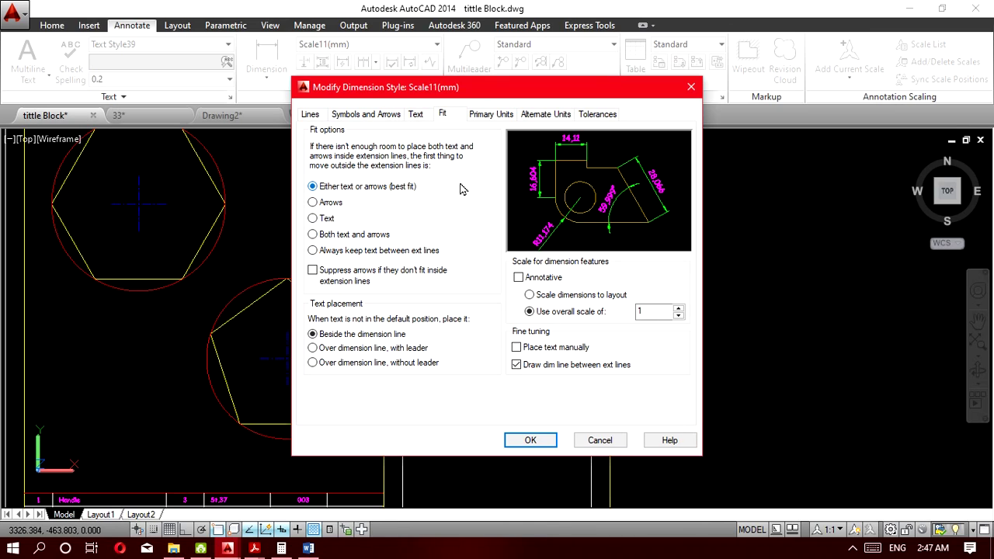
left_click(482, 115)
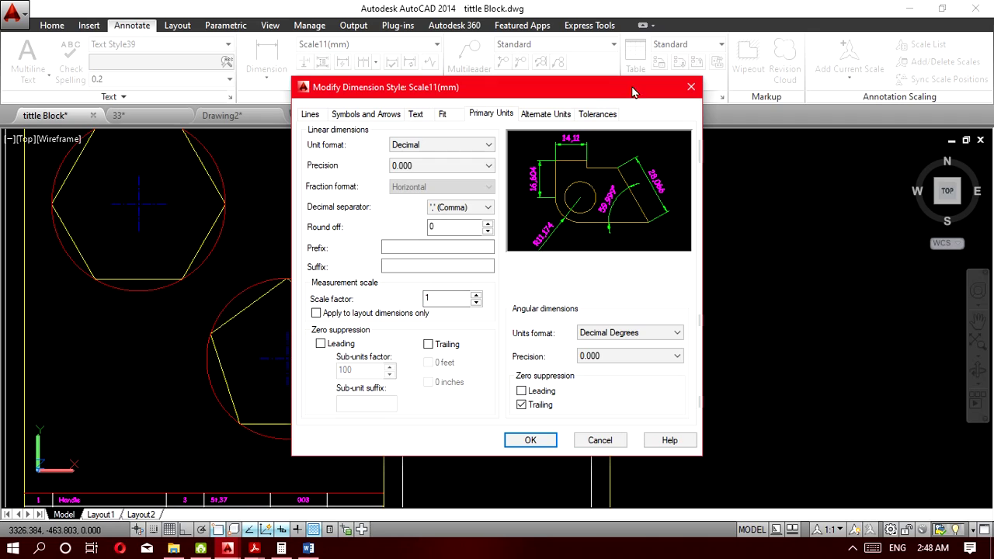
left_click(549, 117)
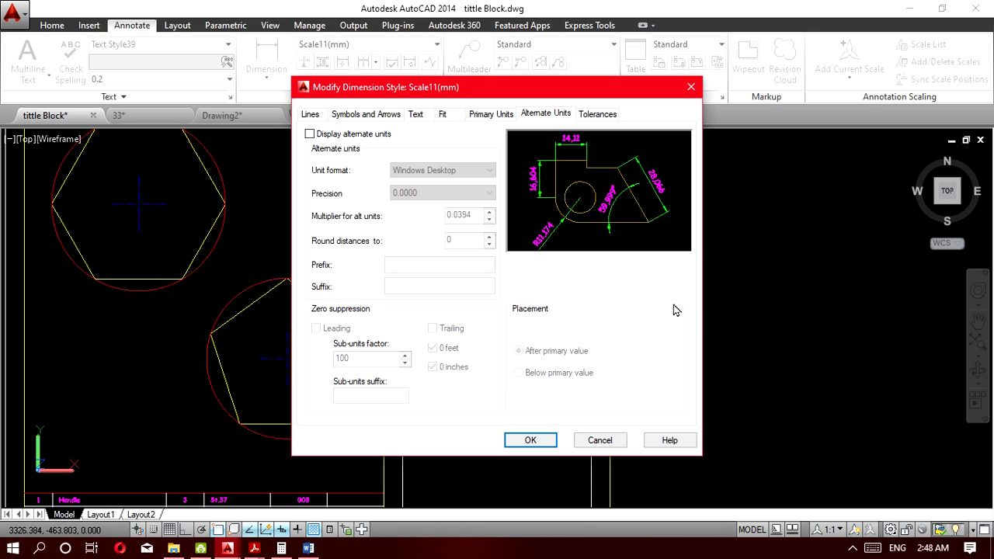
left_click(596, 115)
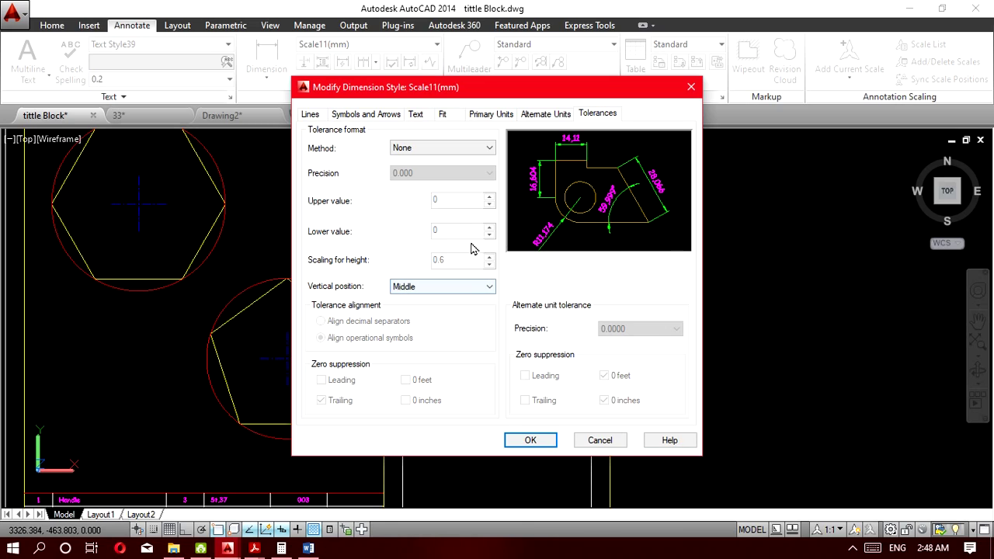
left_click(582, 442)
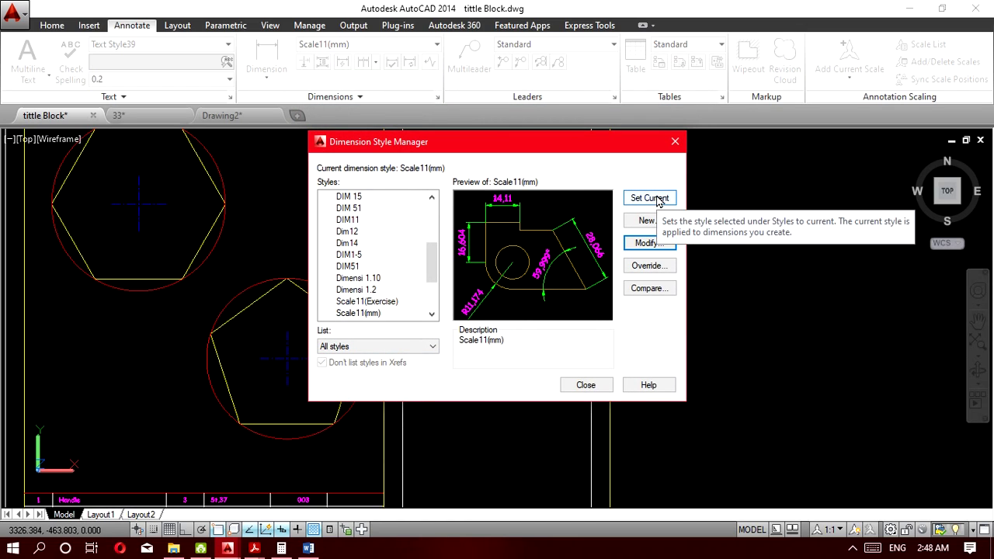
Accept the Scale11(mm) dimension style's existing settings and set it as the current style.
left_click(648, 244)
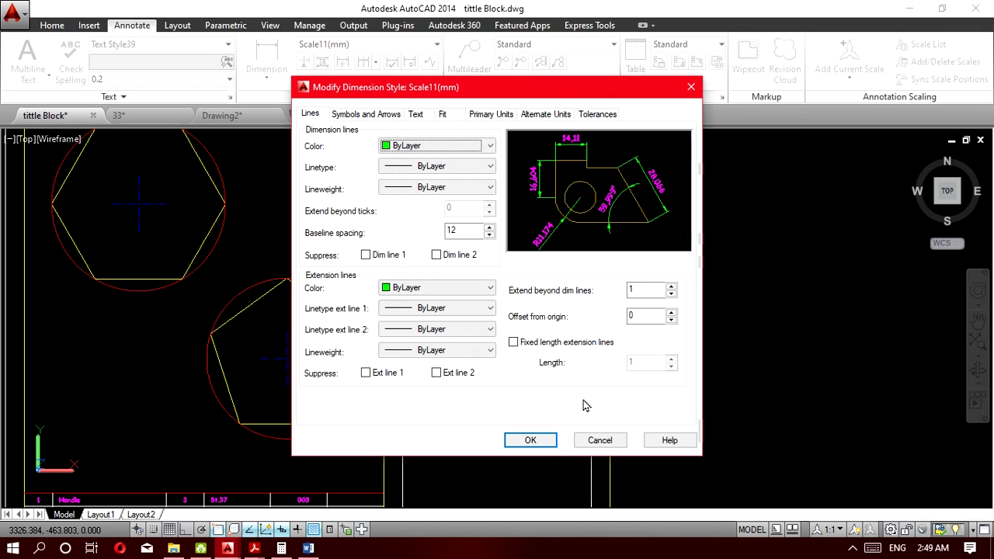
left_click(546, 441)
left_click(644, 202)
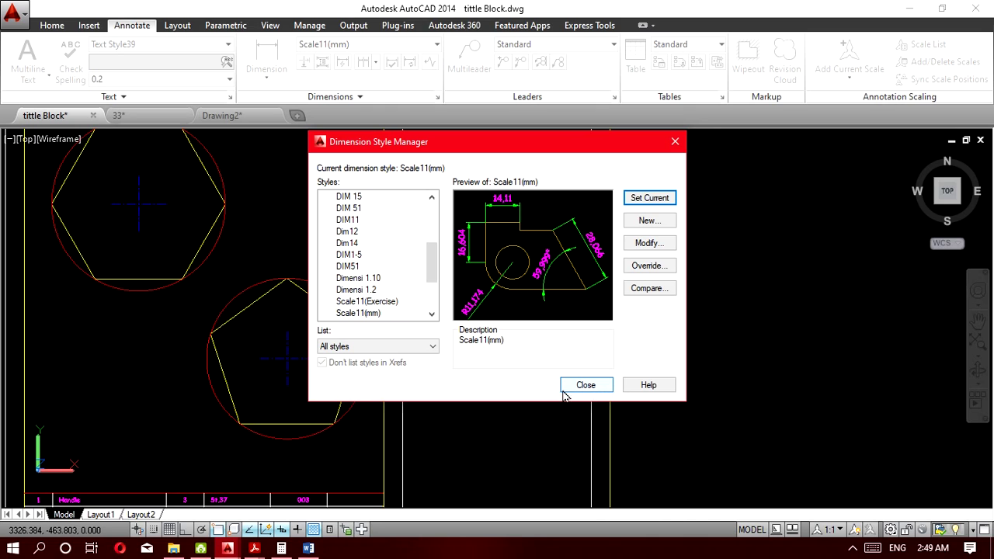
Start a new dimension style named Dimensii 1.2 based on Scale11(mm) for all dimensions.
left_click(362, 314)
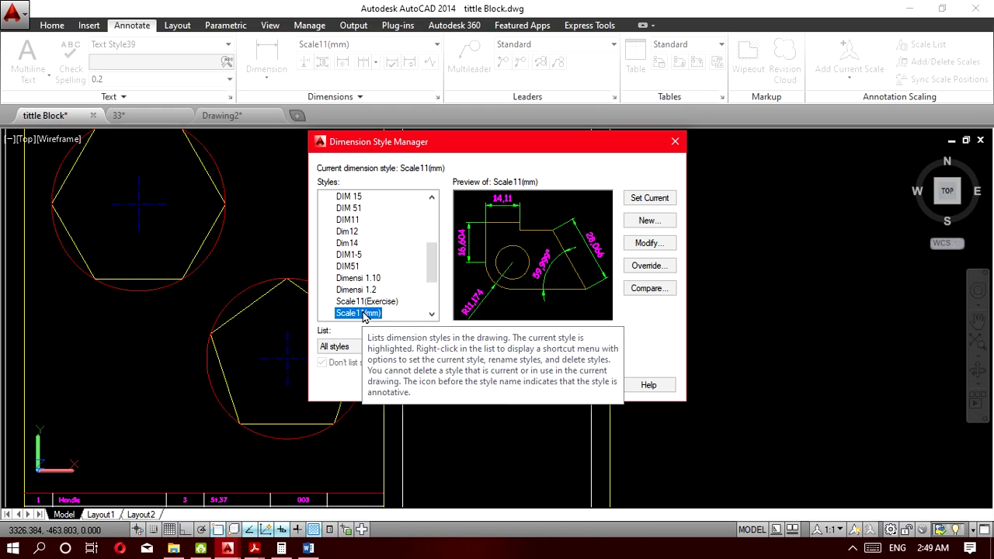
left_click(653, 222)
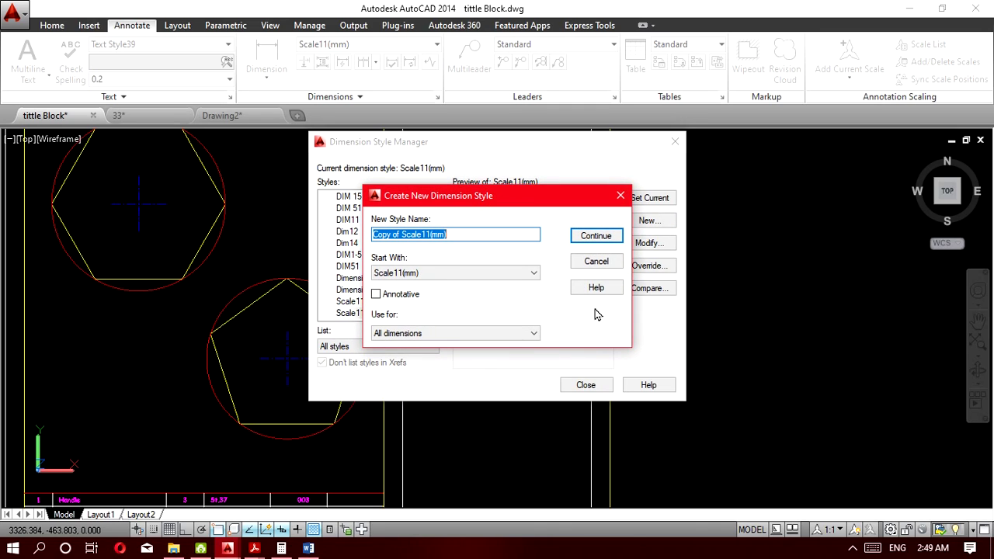
type("DImens")
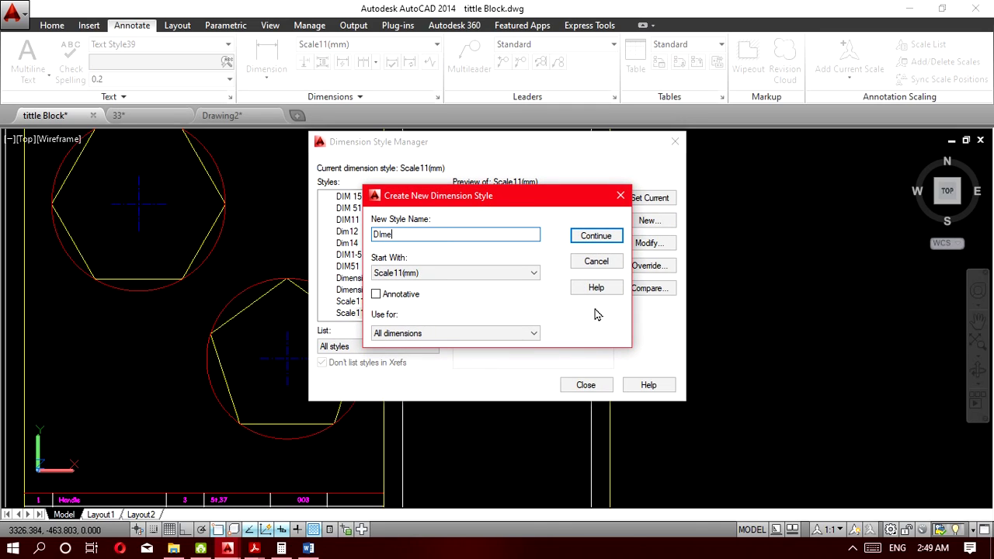
key("BackSpace")
key("BackSpace")
key("BackSpace")
key("BackSpace")
key("BackSpace")
key("BackSpace")
type("Dimensi 1.2")
left_click(504, 275)
left_click(501, 275)
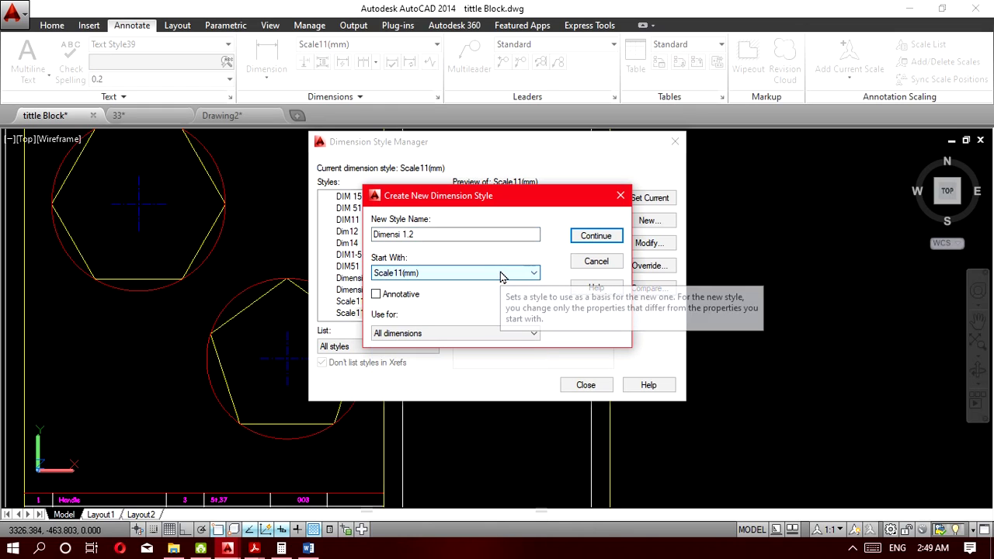
left_click(588, 238)
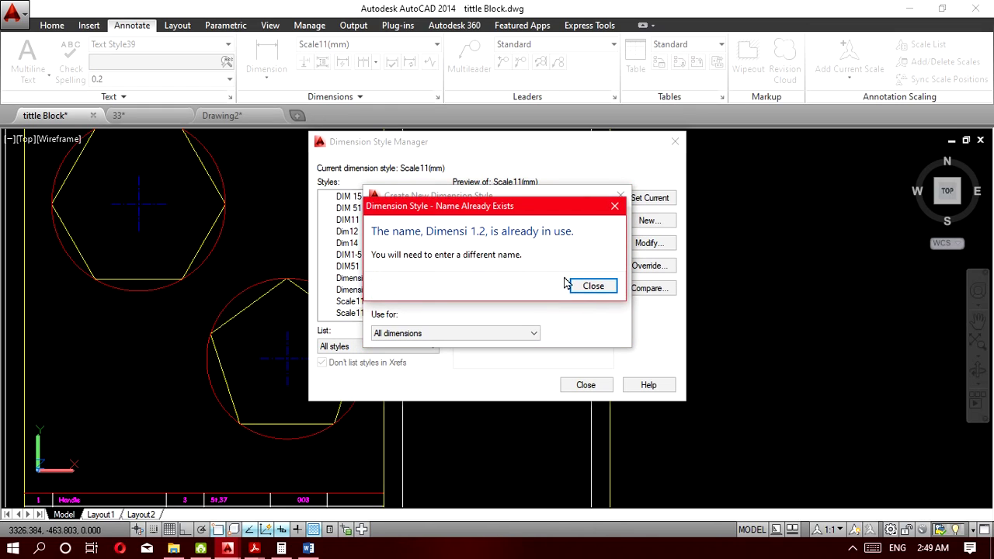
left_click(615, 206)
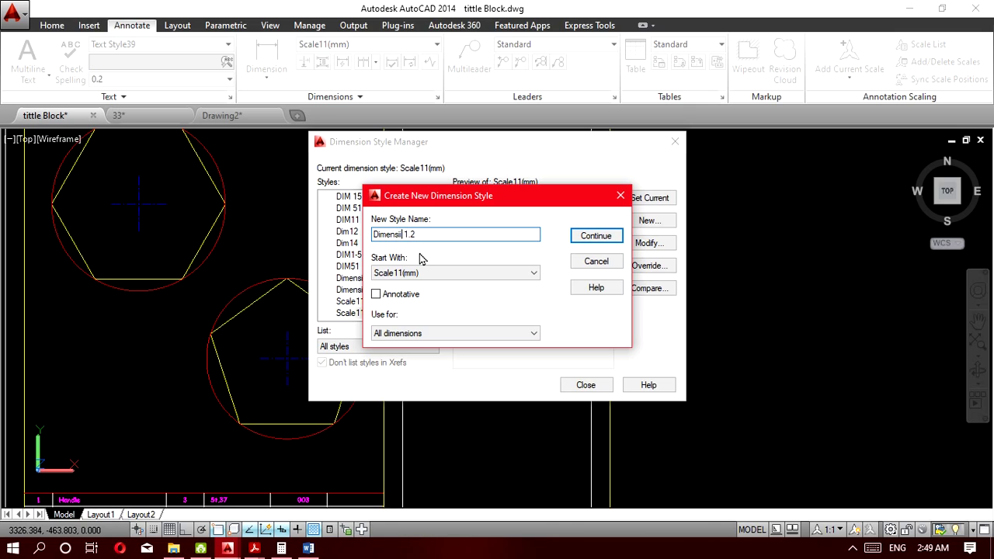
left_click(596, 235)
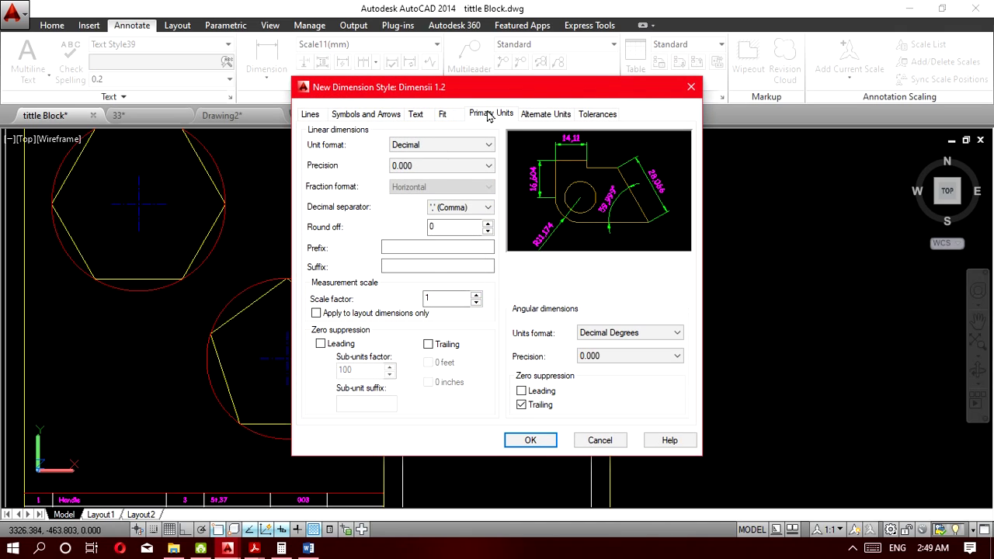
Try to set the measurement scale factor of Dimensii 1.2 to 2, save the style and select it among the styles.
left_click(438, 301)
left_click_drag(438, 301, 415, 289)
type("2")
left_click(528, 443)
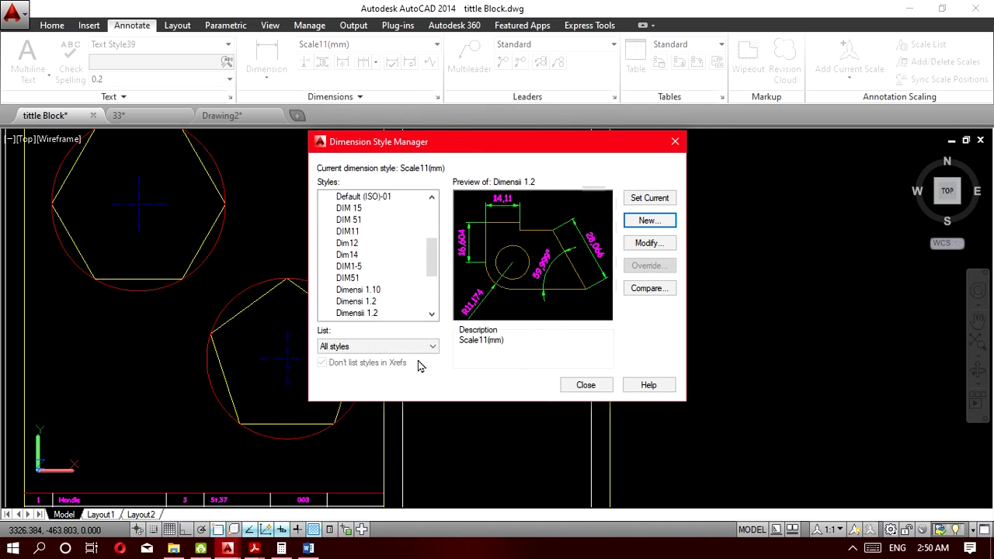
left_click(375, 313)
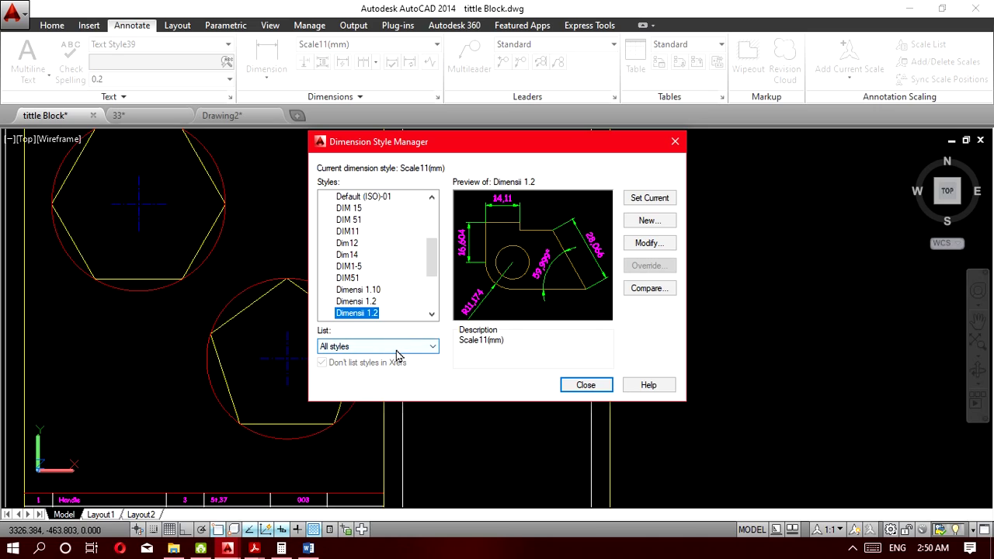
left_click(651, 201)
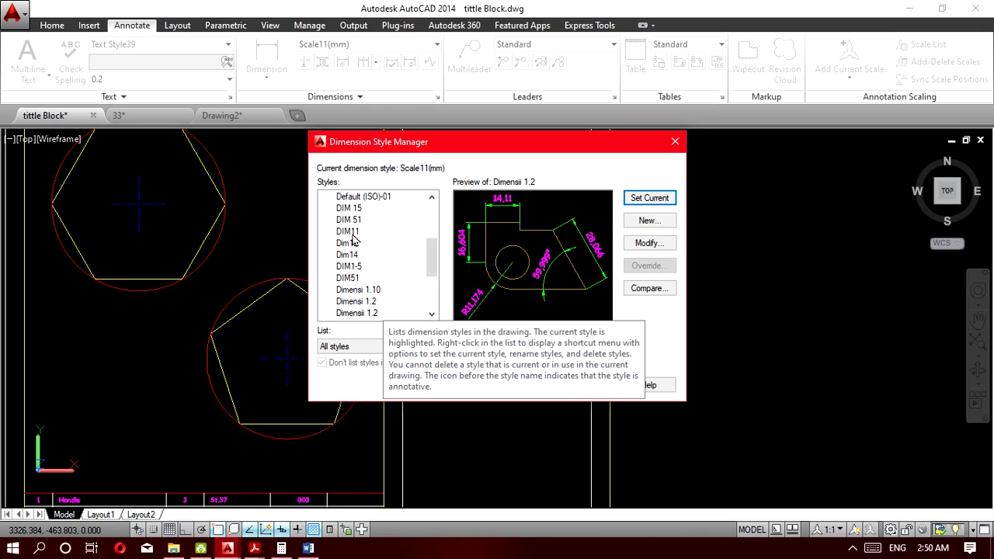
left_click(369, 313)
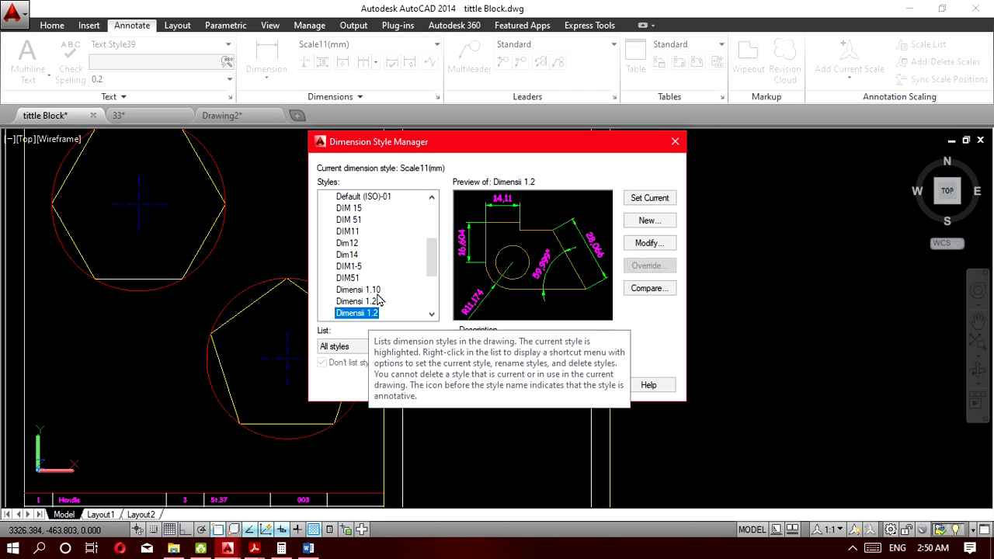
Start a new dimension style named Dimensi 2.1 based on Dimensii 1.2 for all dimensions.
left_click(642, 224)
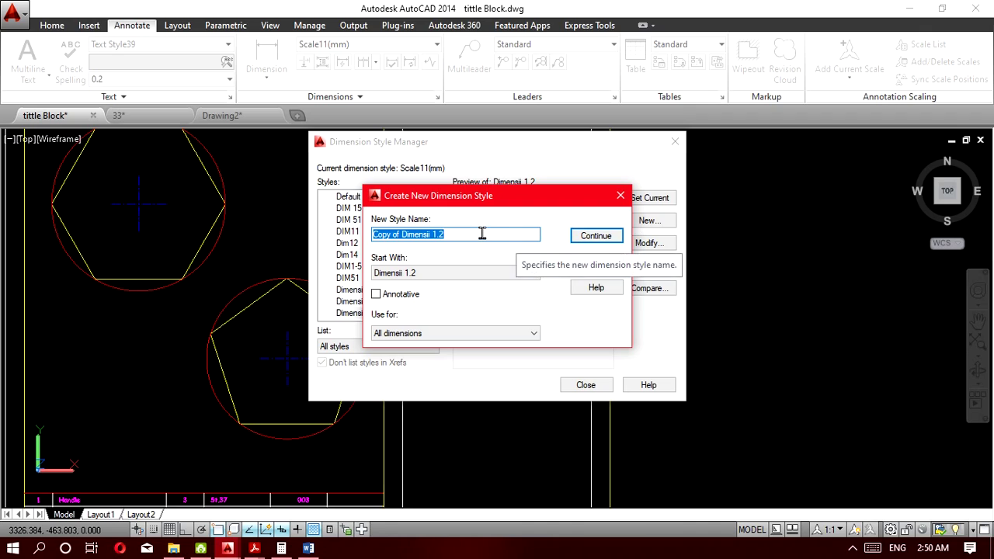
type("Dimensi")
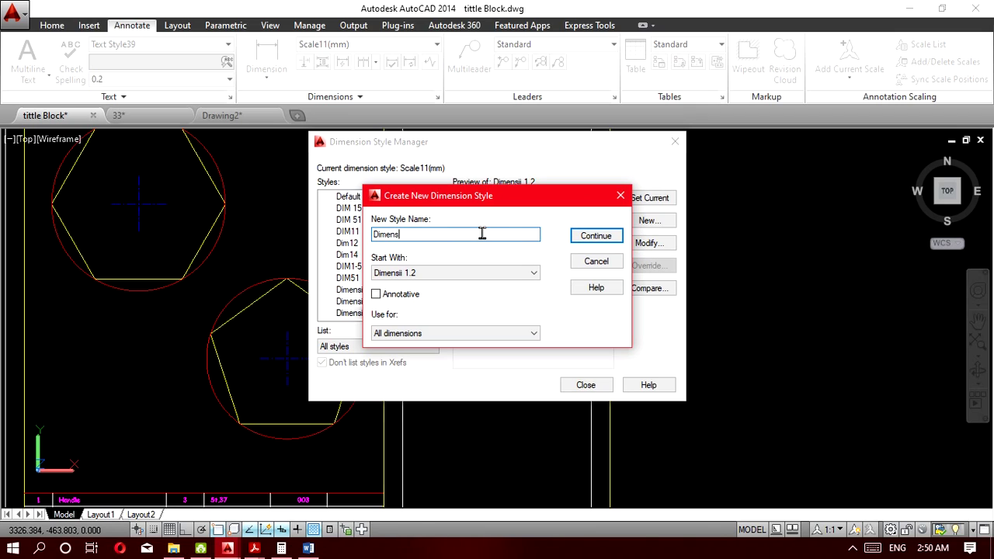
type(" 1")
type("2")
type(".1")
left_click(602, 238)
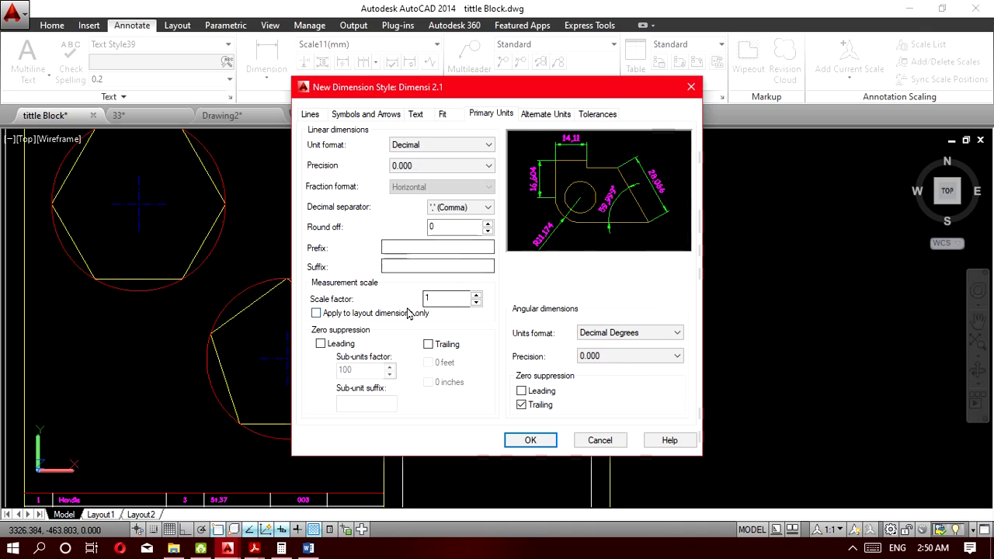
Set the measurement scale factor of Dimensi 2.1 to 0.5, save the style and make it current.
double_click(433, 297)
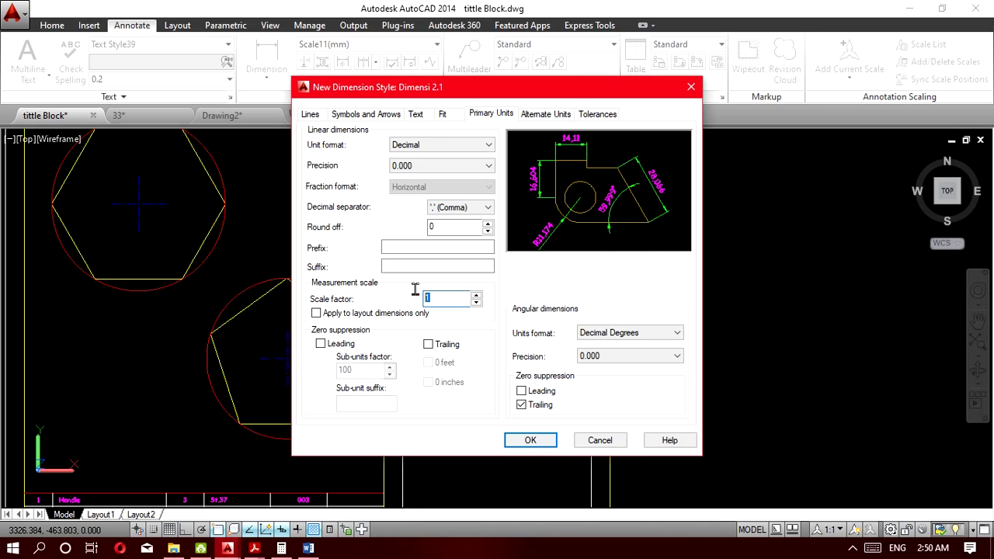
type("0.5")
left_click(529, 440)
left_click(644, 199)
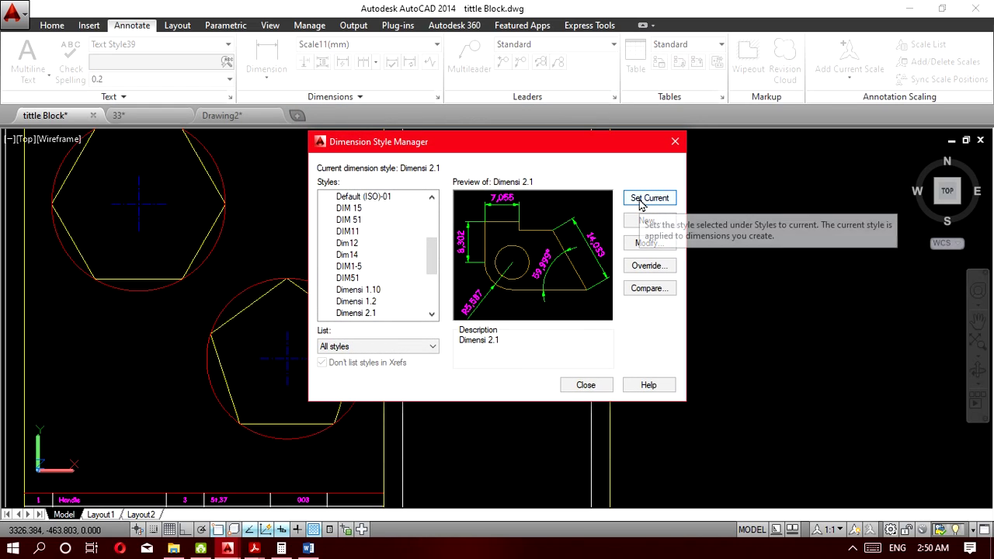
Start a new dimension style named Dimensi 5.1 based on Dimensi 1.2 for all dimensions.
left_click(363, 303)
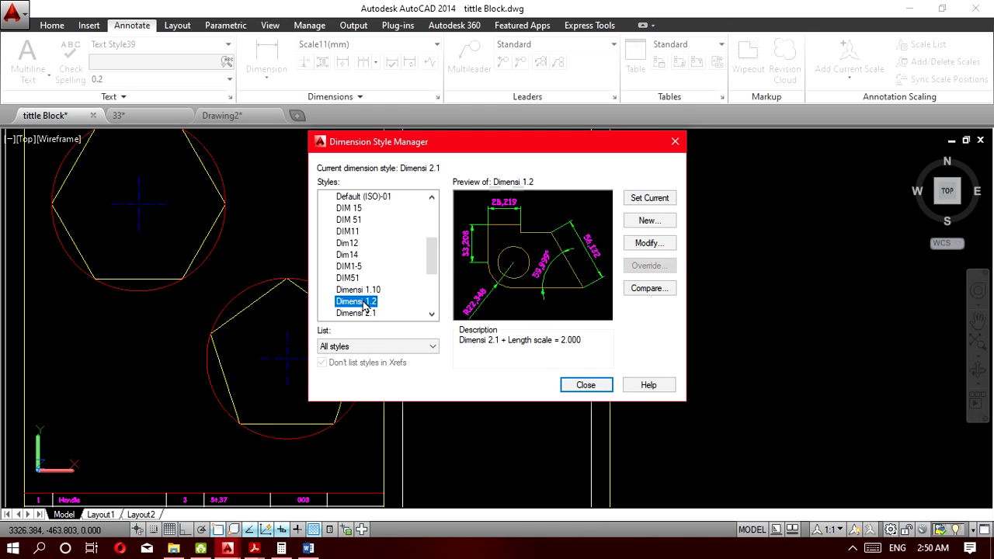
left_click(648, 221)
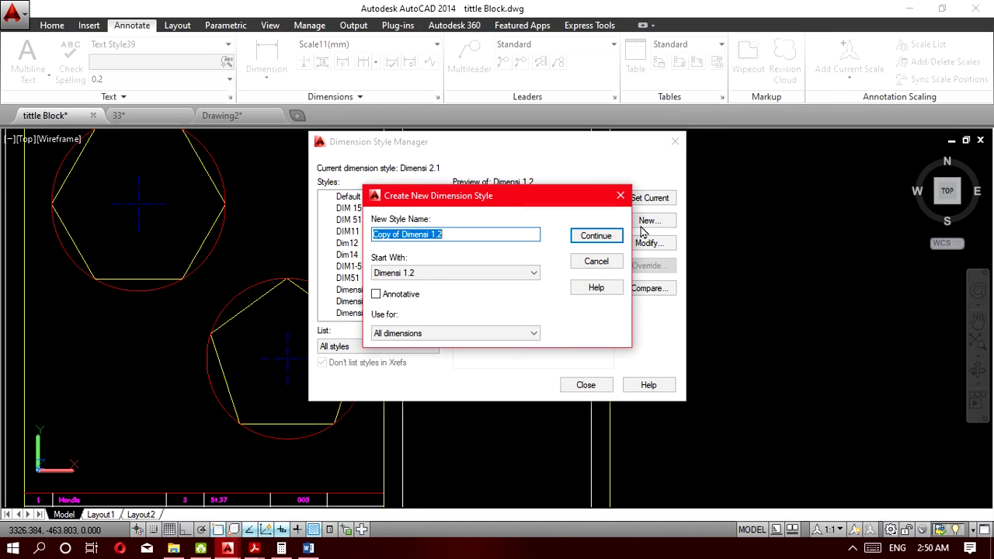
type("Dime")
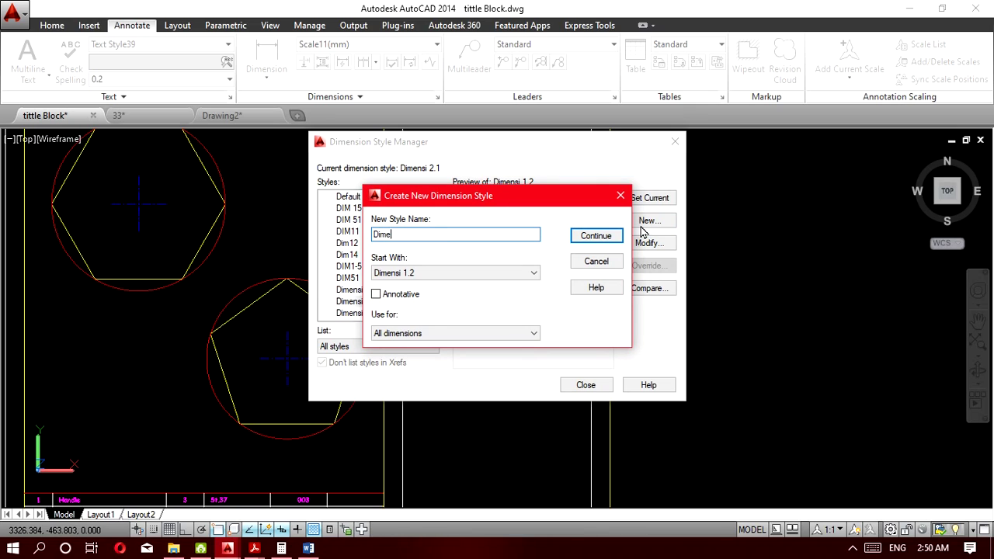
type("nsi 5")
type(" 1")
left_click(590, 246)
Set the measurement scale factor of Dimensi 5.1 for a 5:1 scale, save the style and make it current.
left_click_drag(439, 295, 415, 292)
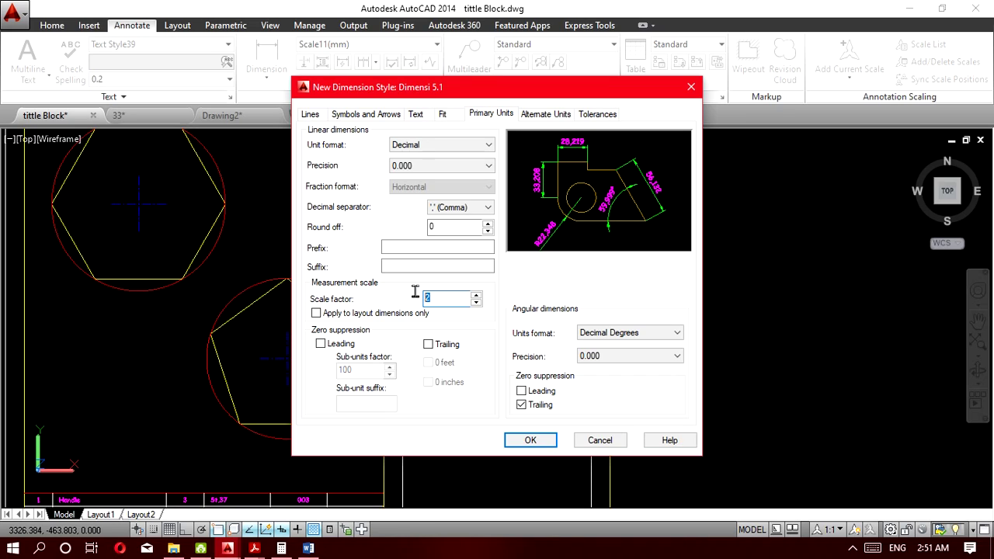
type("0.")
left_click(531, 440)
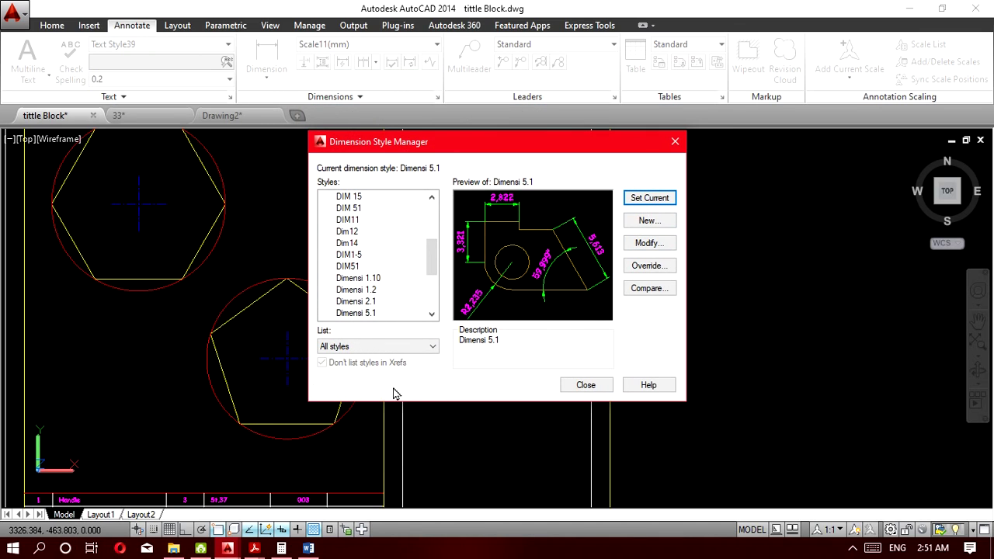
Close the dimension style manager and examine the recommended drawing scales page in the Pertemuan 1 2020 PDF in Adobe Acrobat Reader.
left_click(577, 386)
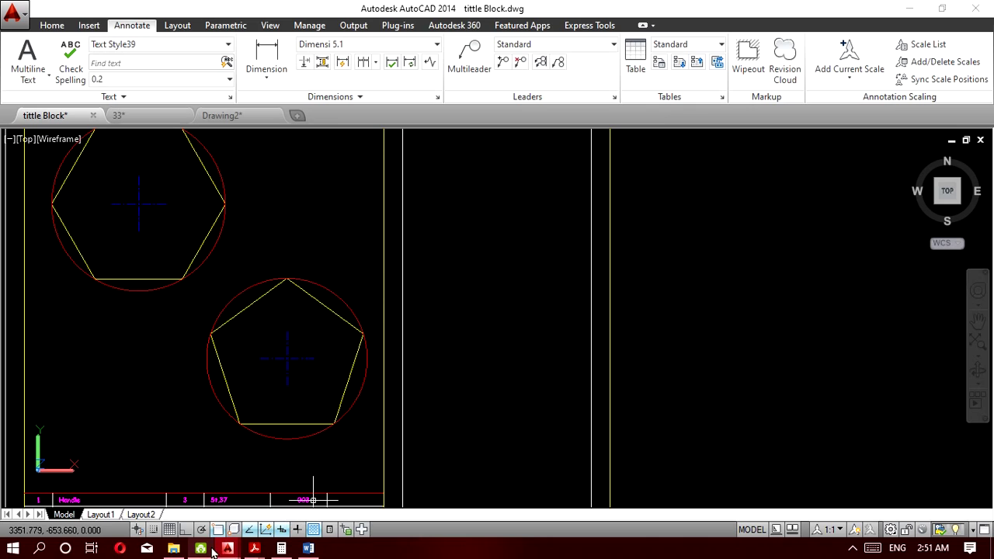
mouse_move(254, 550)
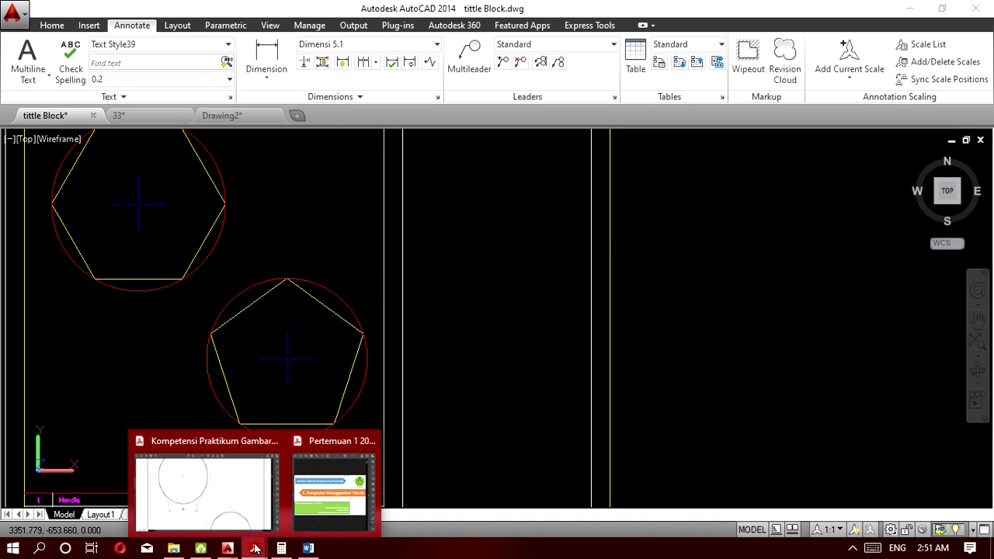
left_click(317, 496)
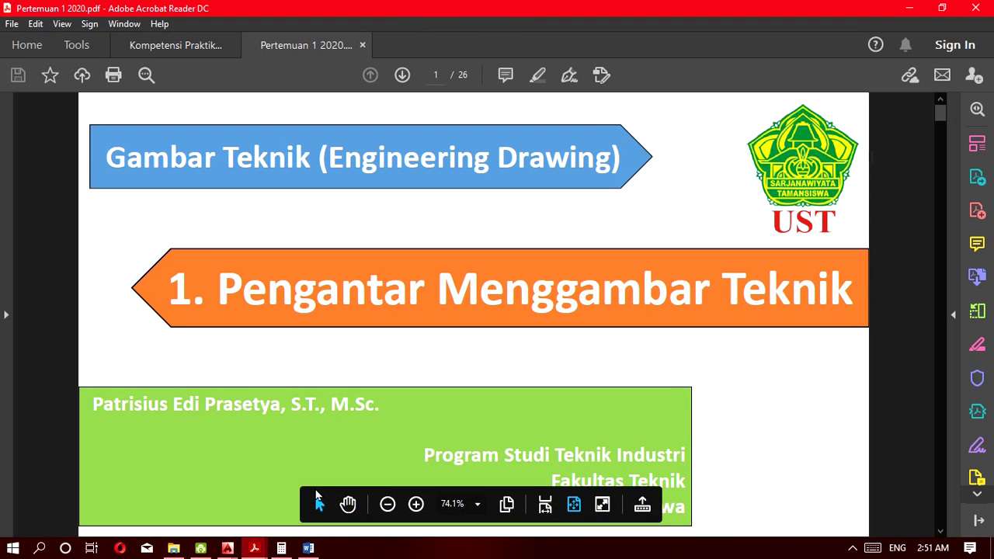
scroll(418, 401, "down", 5)
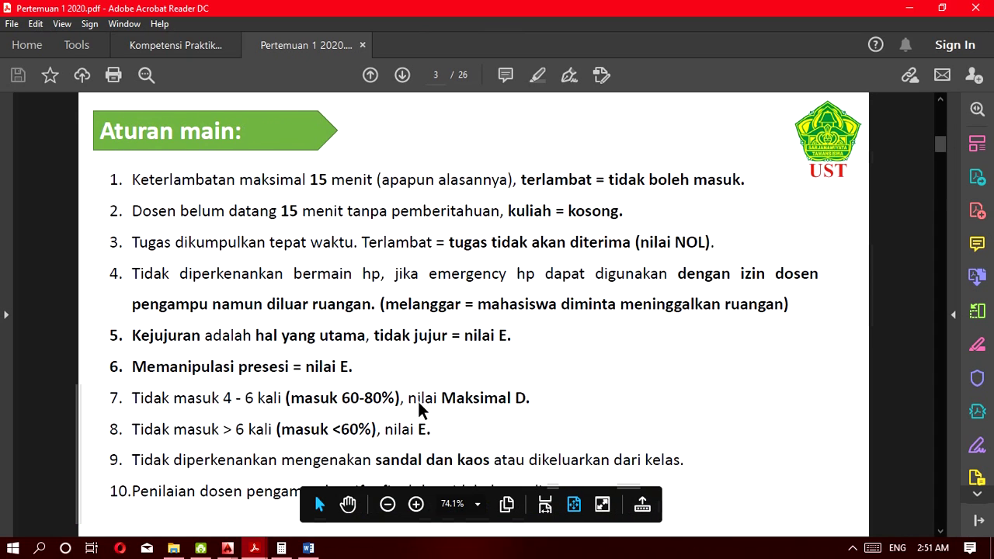
scroll(418, 401, "up", 5)
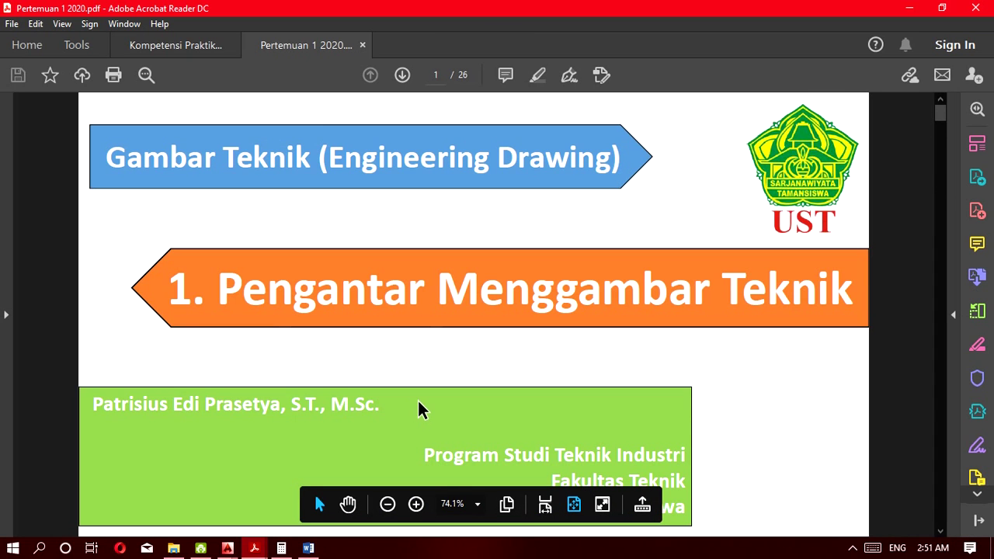
scroll(418, 401, "down", 9)
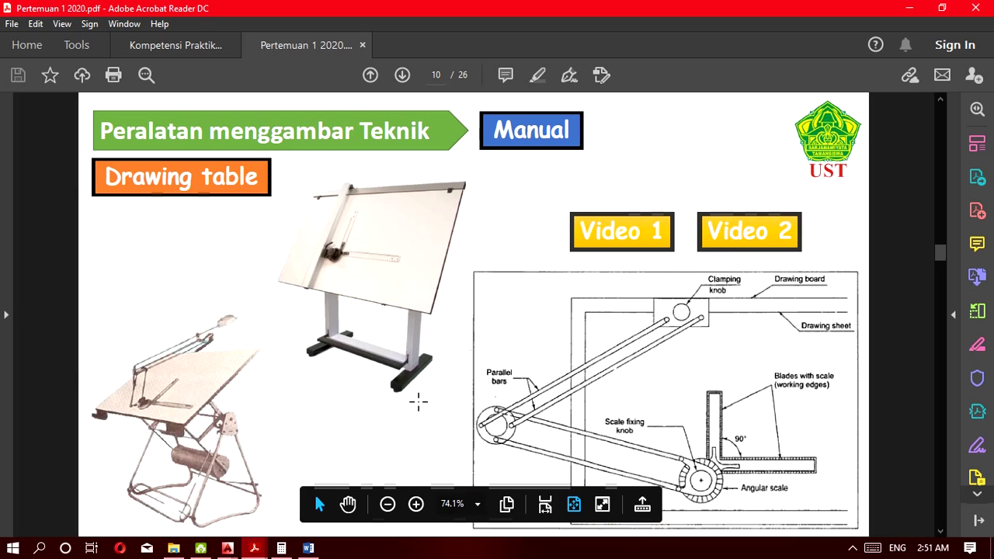
scroll(418, 401, "down", 6)
scroll(418, 400, "down", 4)
scroll(418, 402, "down", 3)
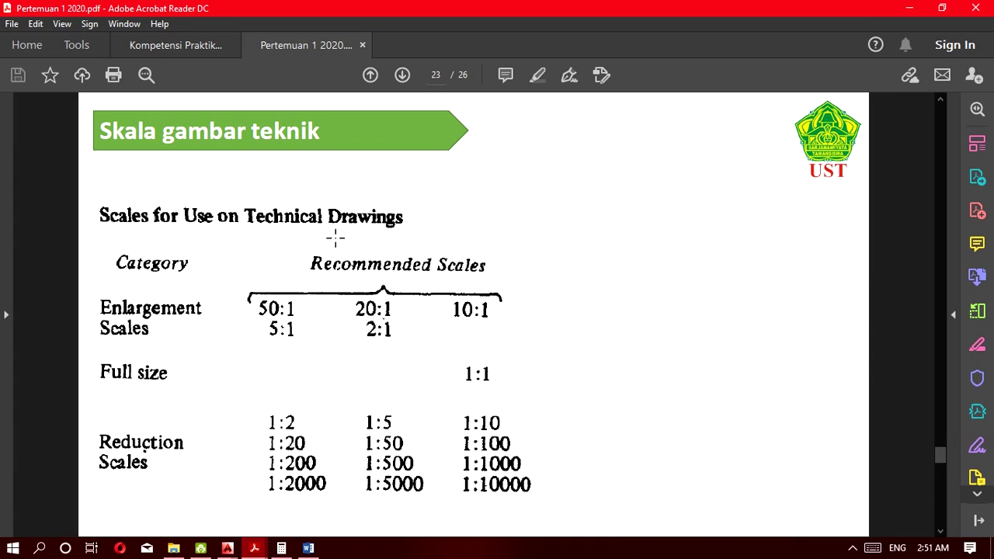
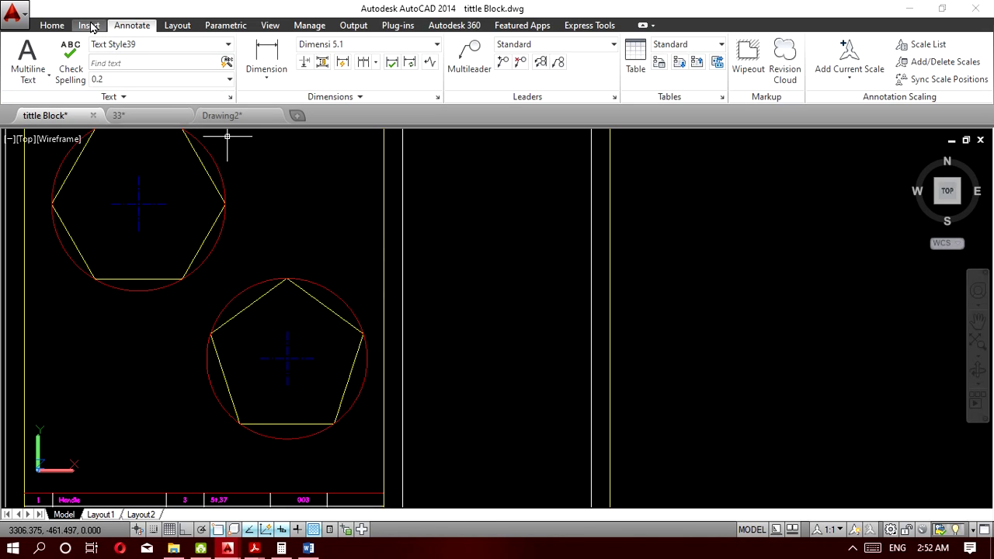
Return to AutoCAD and make Scale11(mm) the current dimension style.
left_click(51, 25)
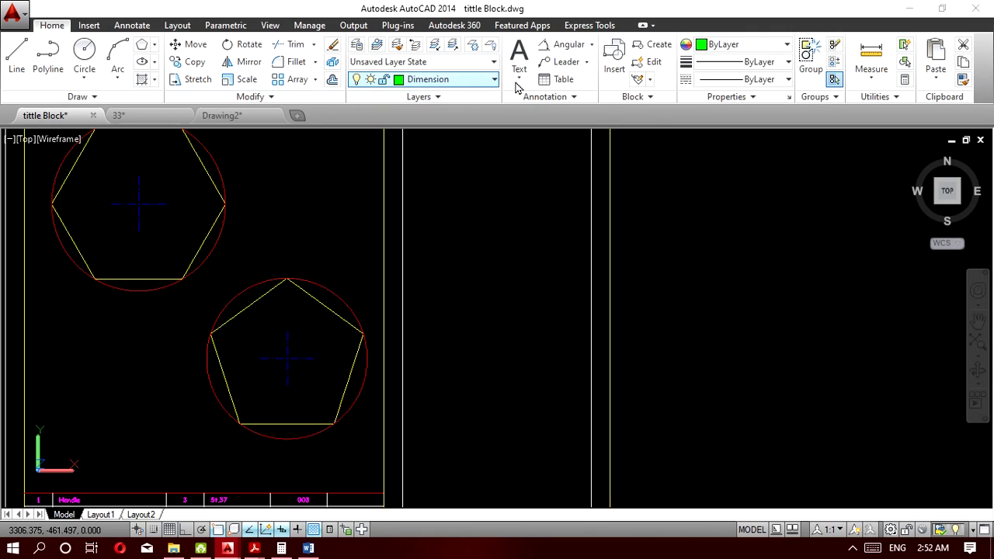
left_click(568, 96)
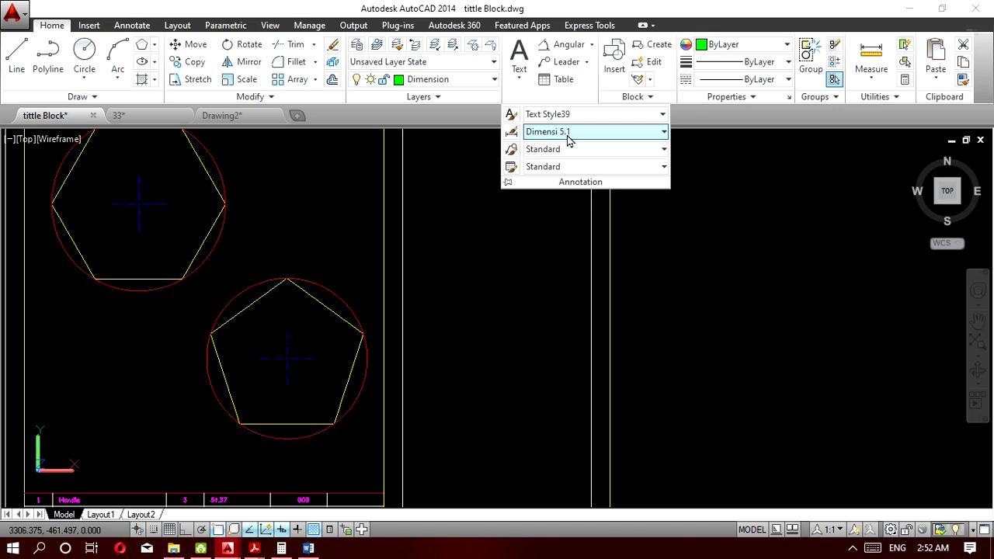
left_click(568, 132)
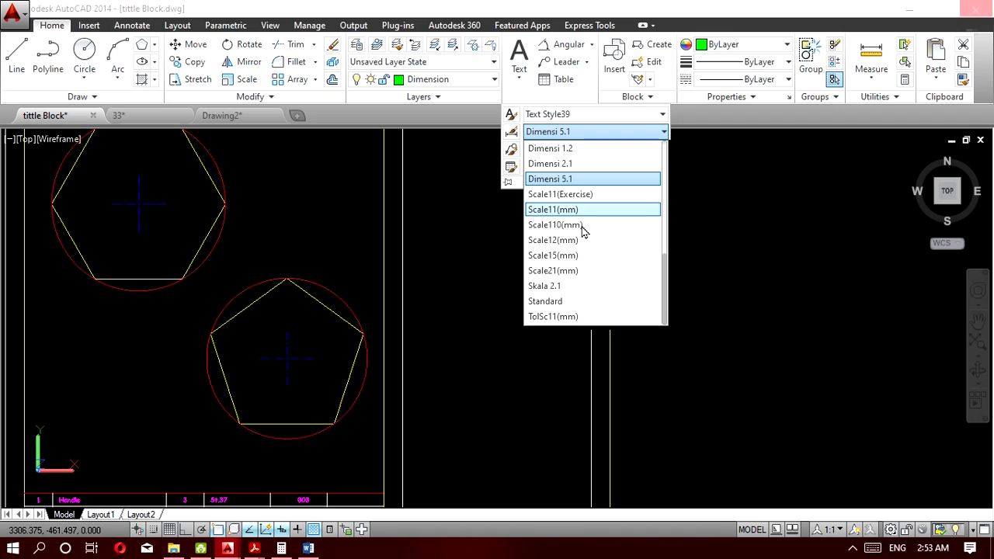
left_click(583, 227)
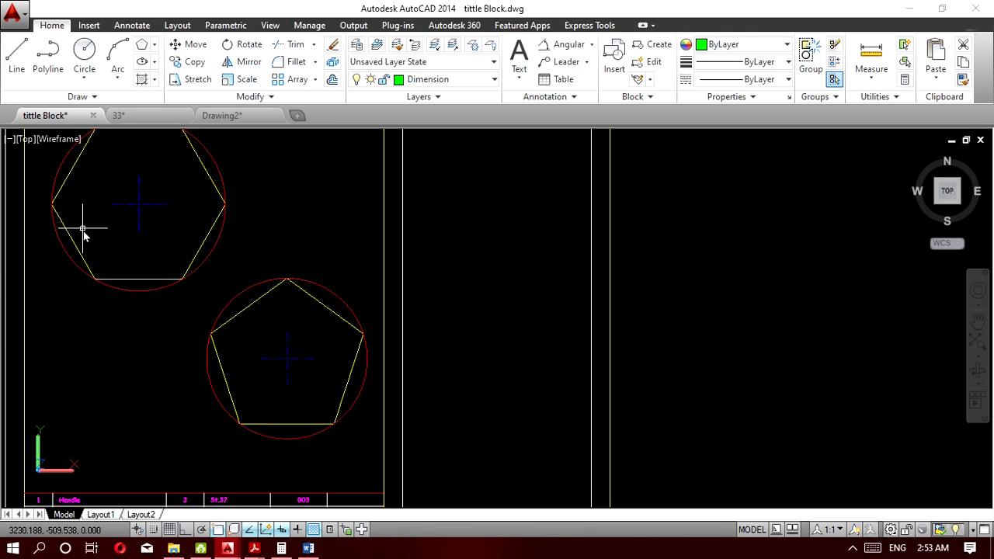
left_click(592, 45)
left_click(592, 46)
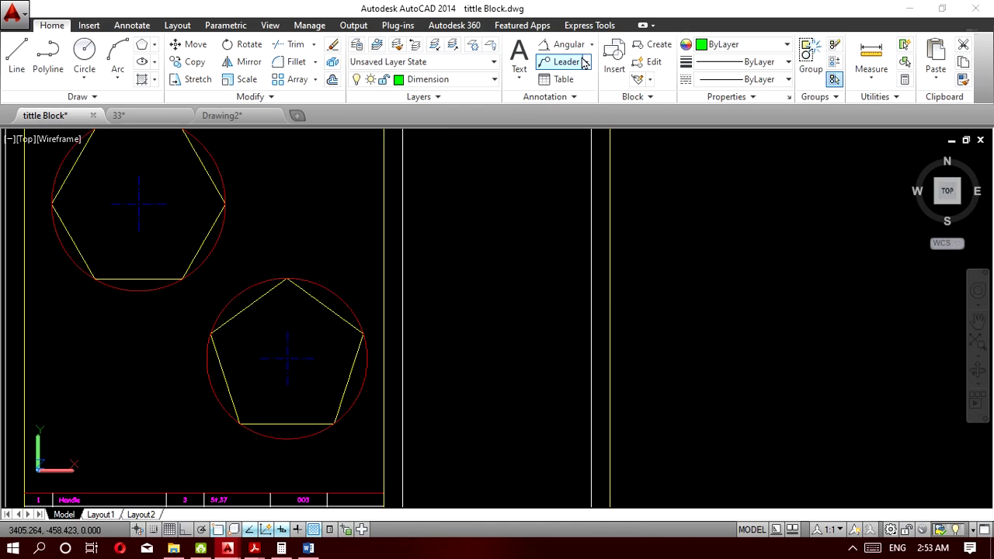
left_click(567, 102)
left_click(572, 134)
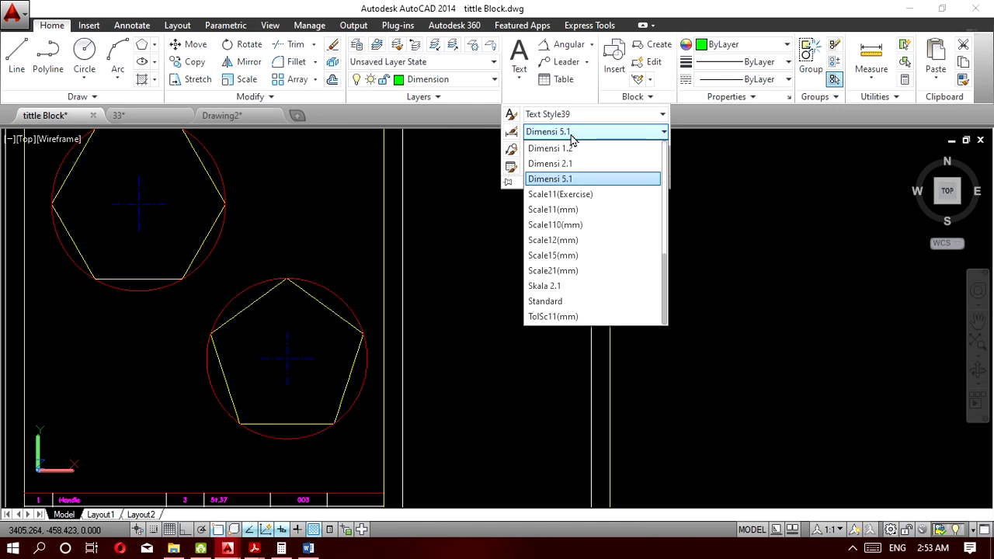
left_click(566, 210)
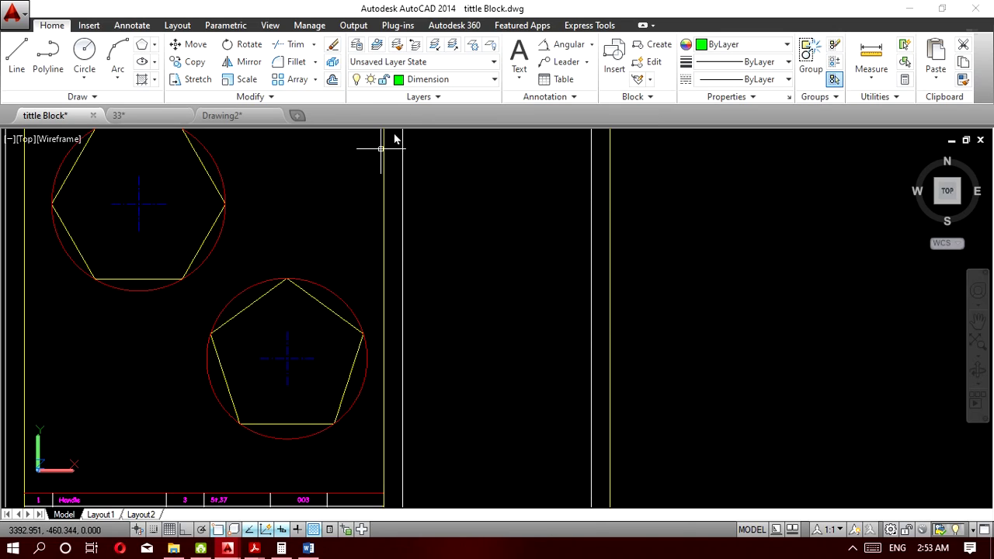
Add a linear dimension to the hexagon's bottom edge, placing it just below the circumscribed circle.
left_click(591, 47)
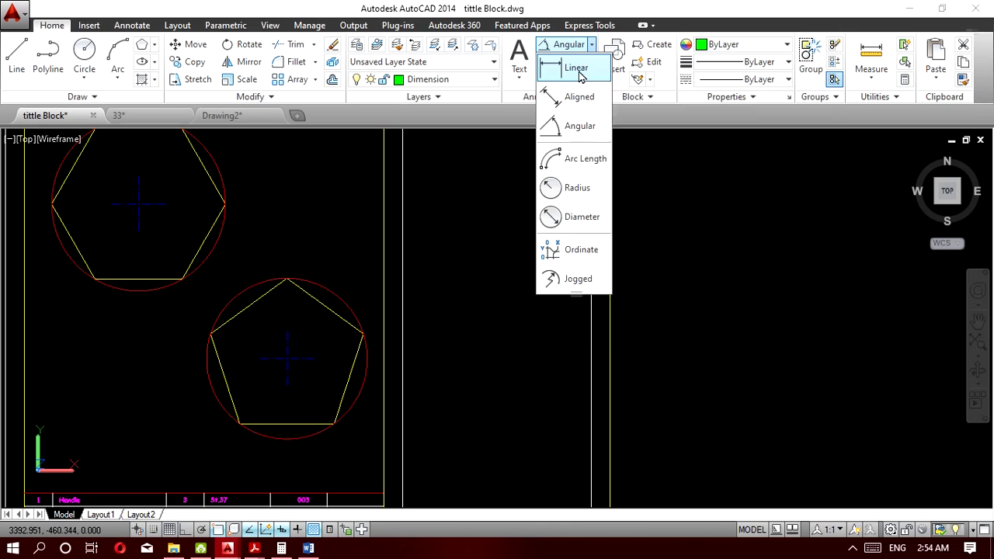
left_click(576, 70)
left_click(94, 280)
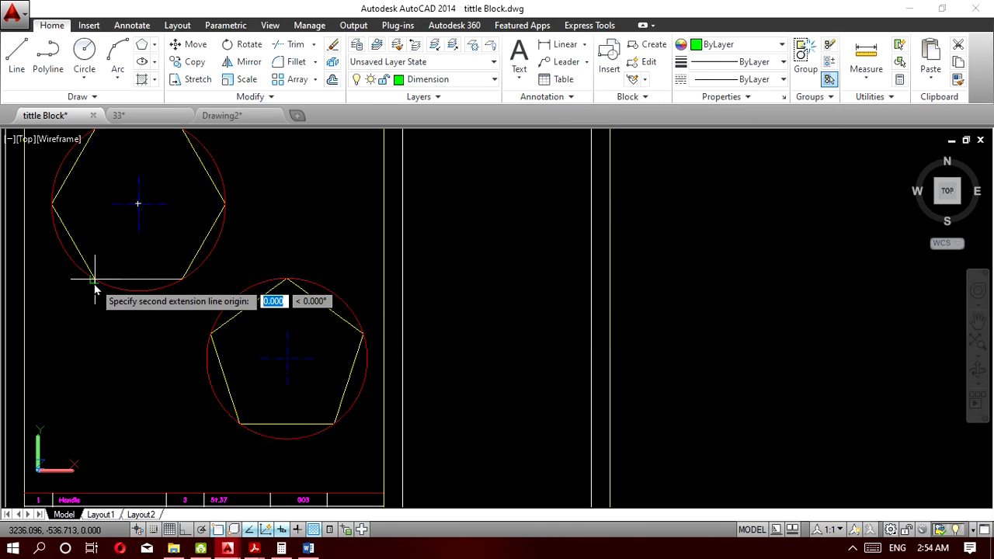
left_click(183, 280)
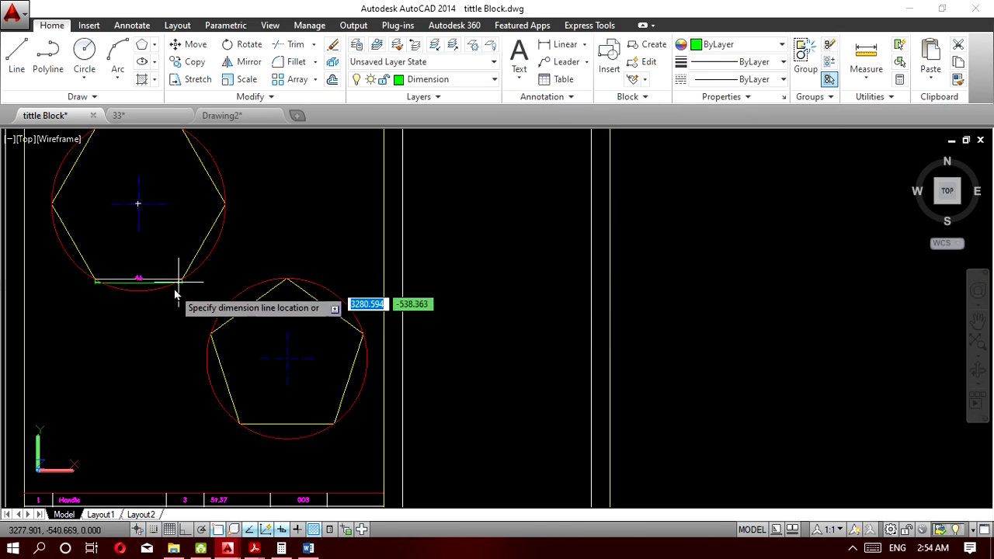
left_click(158, 308)
scroll(112, 310, "up", 3)
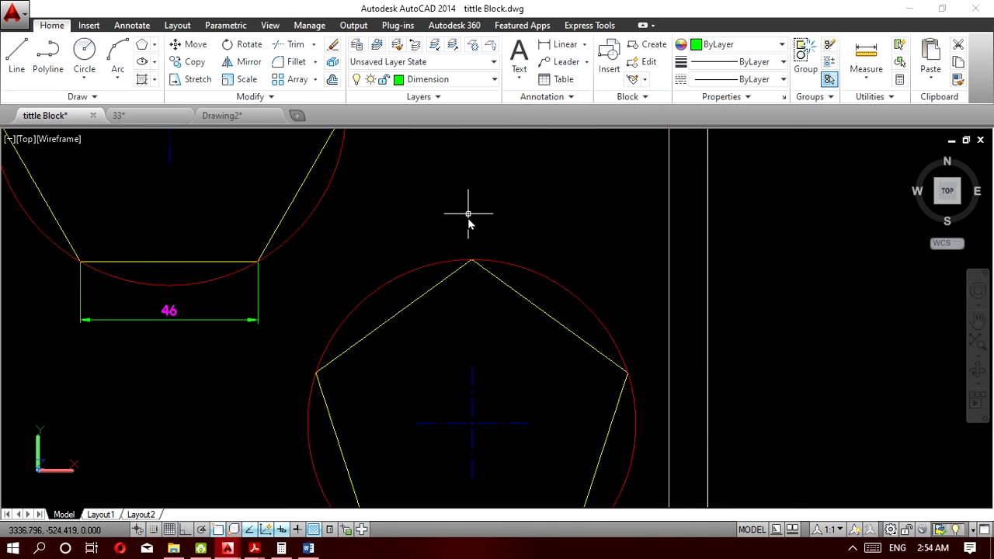
Add an aligned dimension to the hexagon's lower-right slanted edge, placed outside the circle.
scroll(469, 213, "down", 2)
left_click(585, 44)
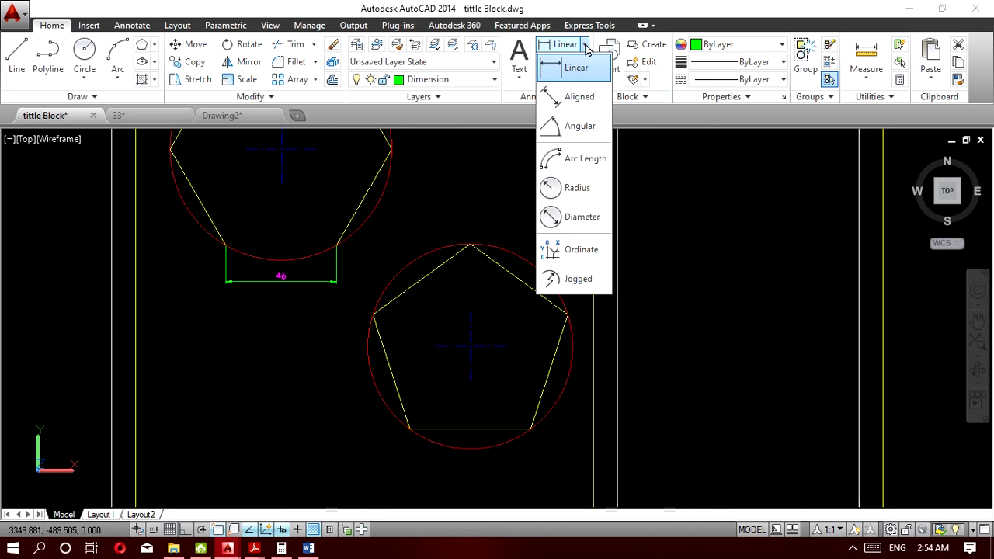
left_click(584, 97)
middle_click_drag(320, 369, 250, 499)
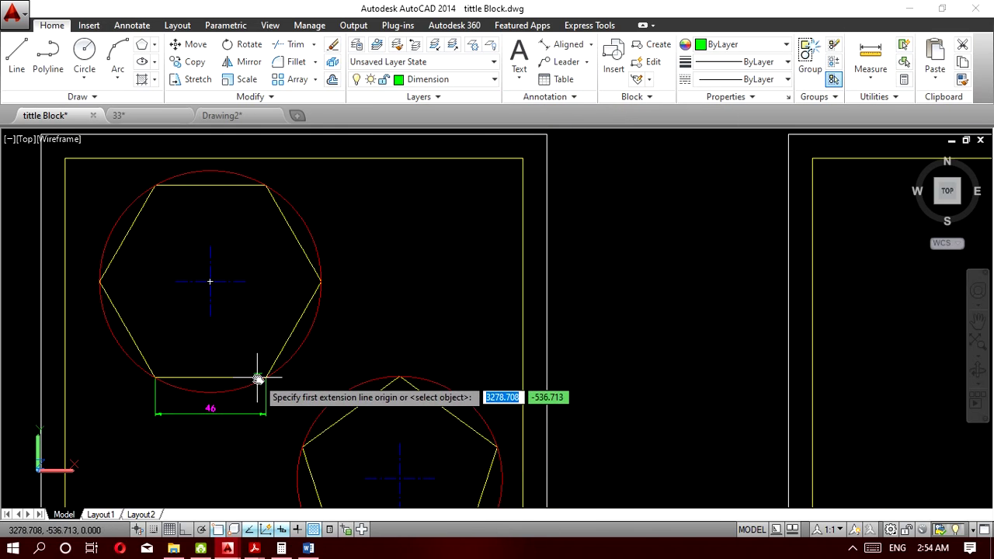
left_click(266, 378)
left_click(322, 281)
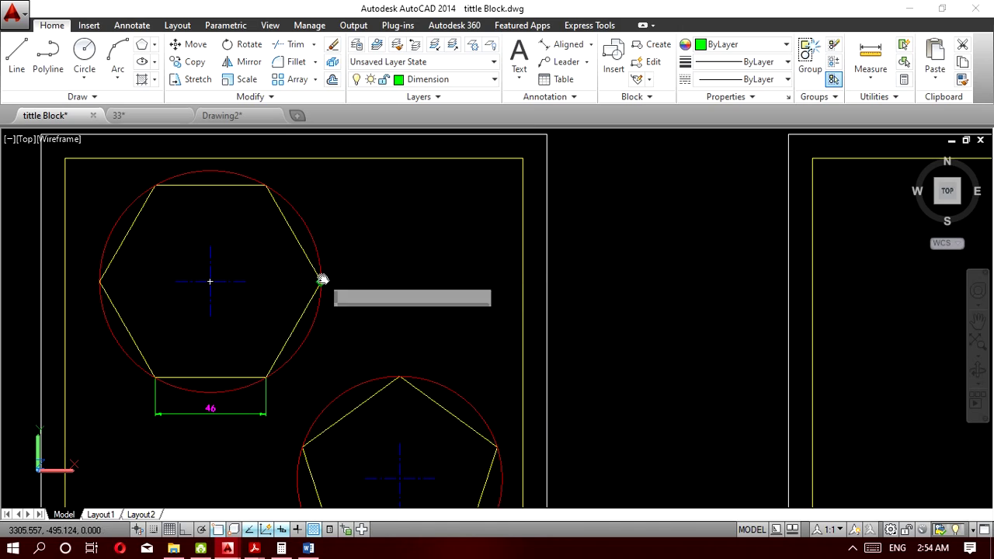
left_click(346, 327)
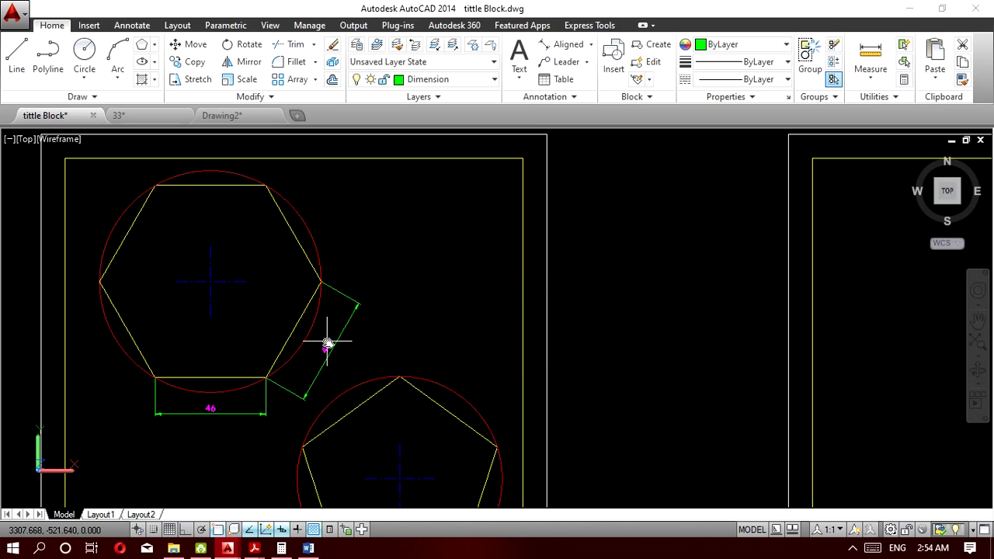
Try a linear dimension on the hexagon's lower-right slanted edge, cancel it, and undo the aligned dimension there.
left_click(589, 51)
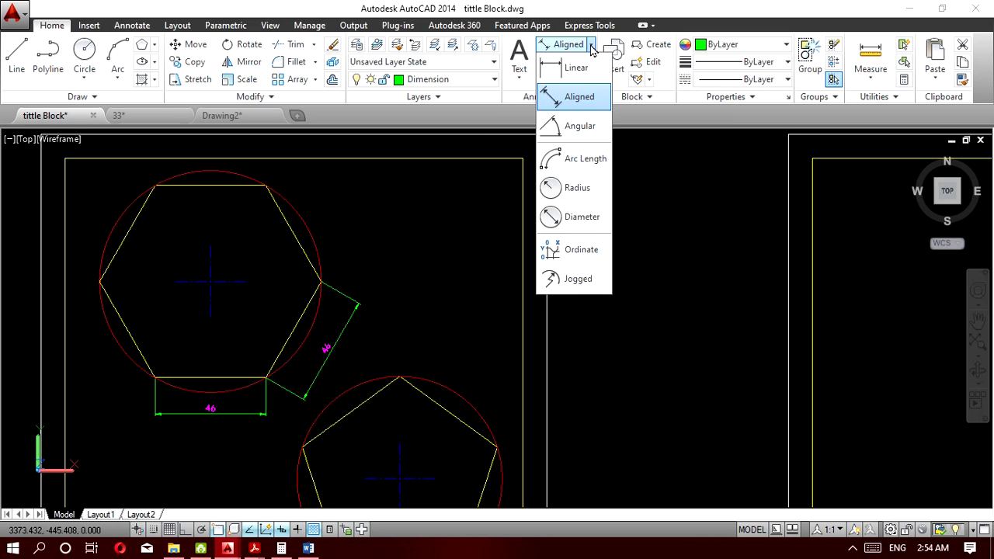
left_click(574, 70)
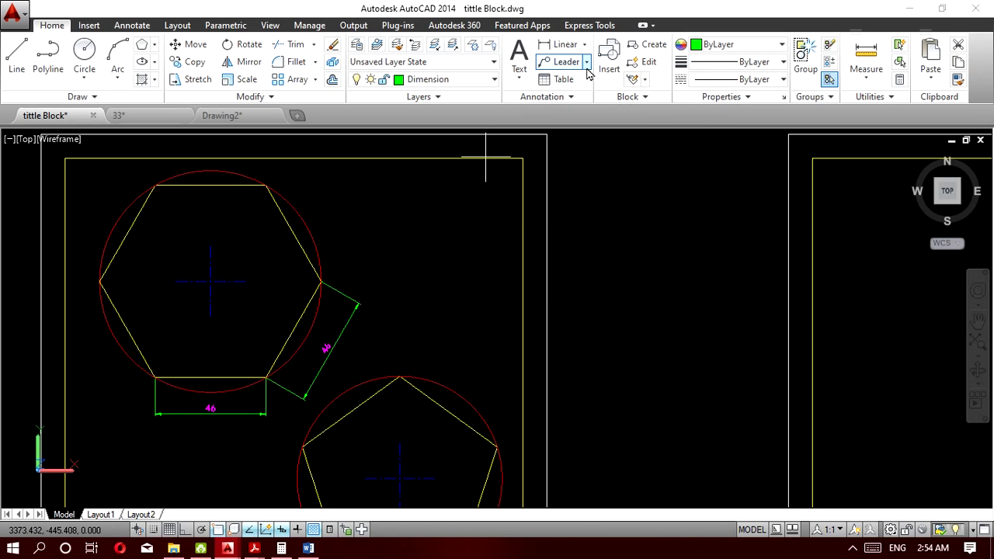
left_click(266, 378)
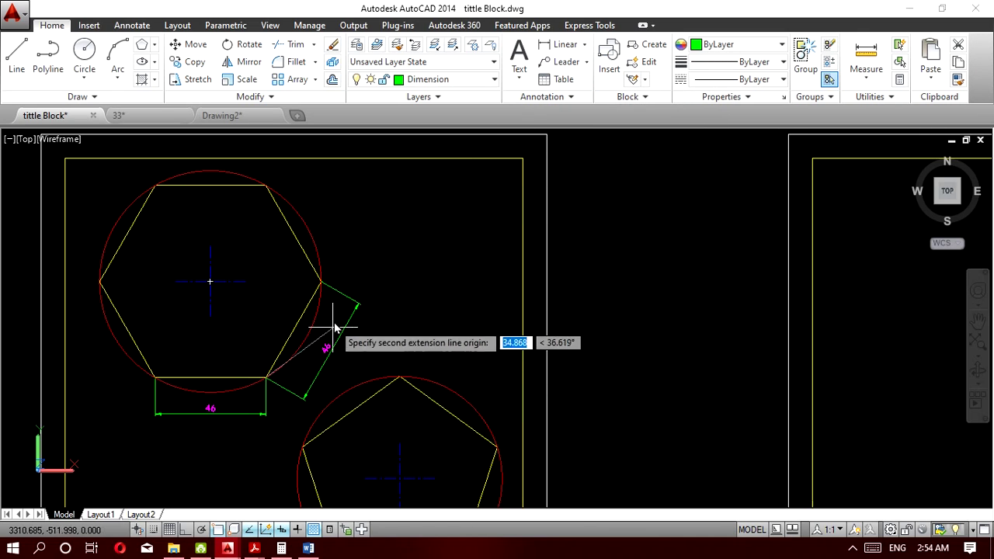
left_click(321, 281)
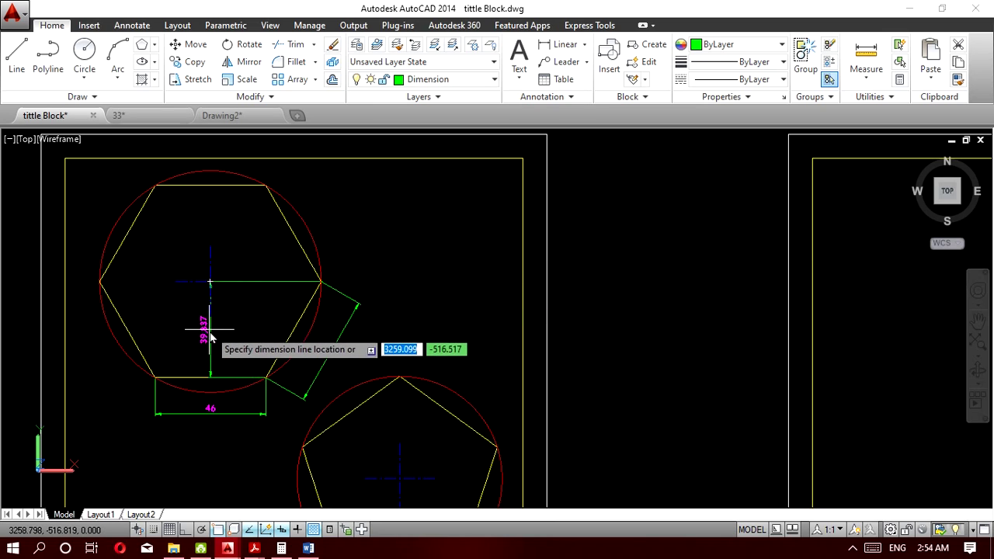
scroll(397, 333, "up", 3)
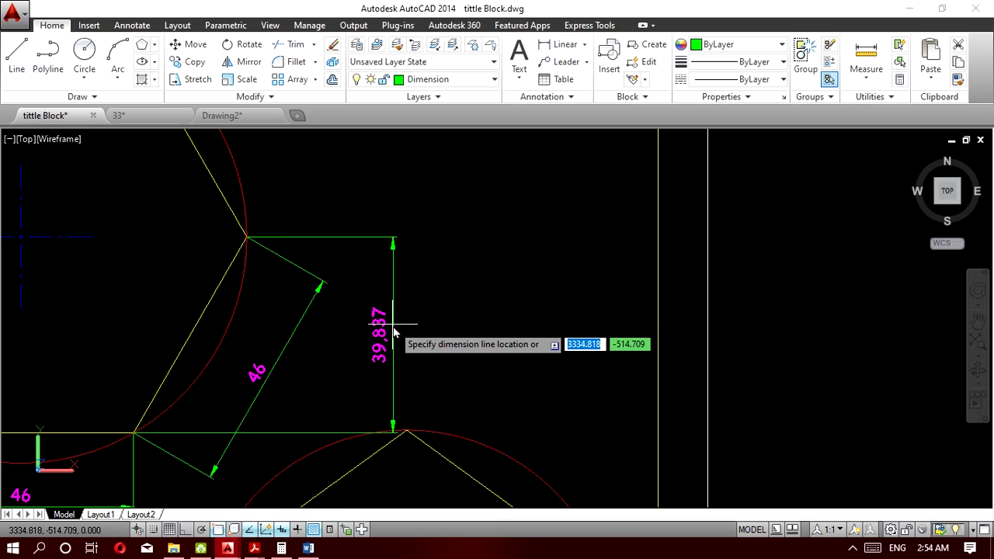
key("Escape")
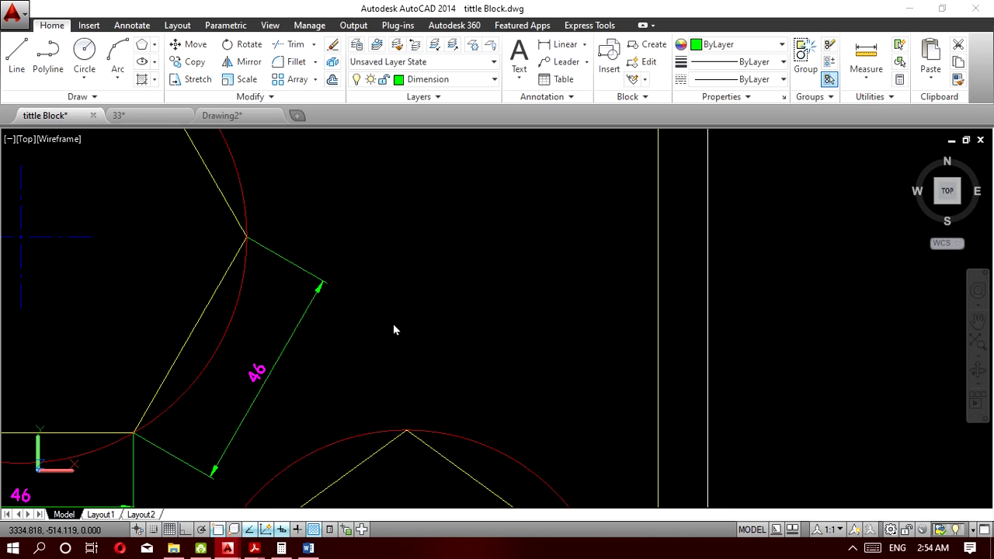
scroll(394, 330, "down", 3)
key("ctrl+z")
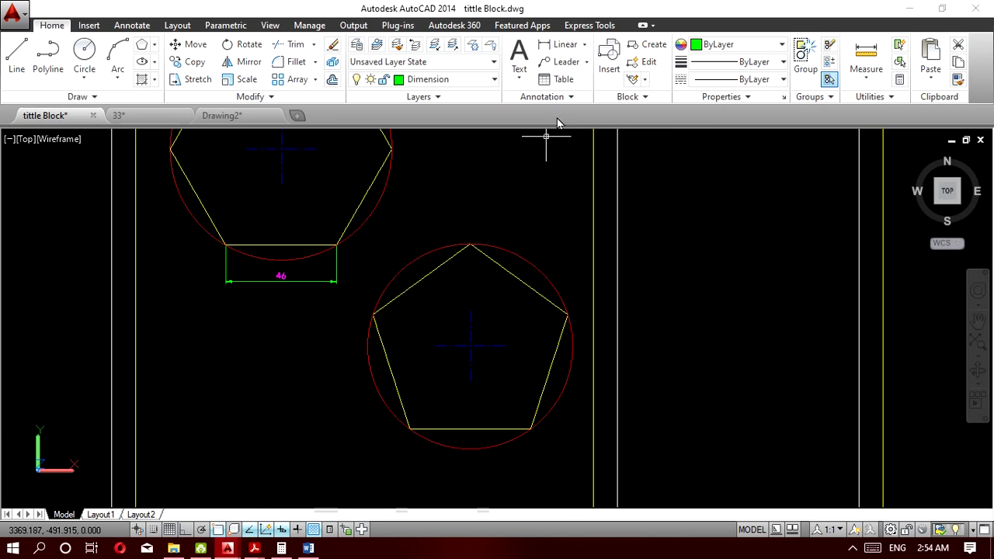
Try an angular dimension between the pentagon's horizontal and vertical center lines and cancel it.
left_click(586, 48)
left_click(544, 154)
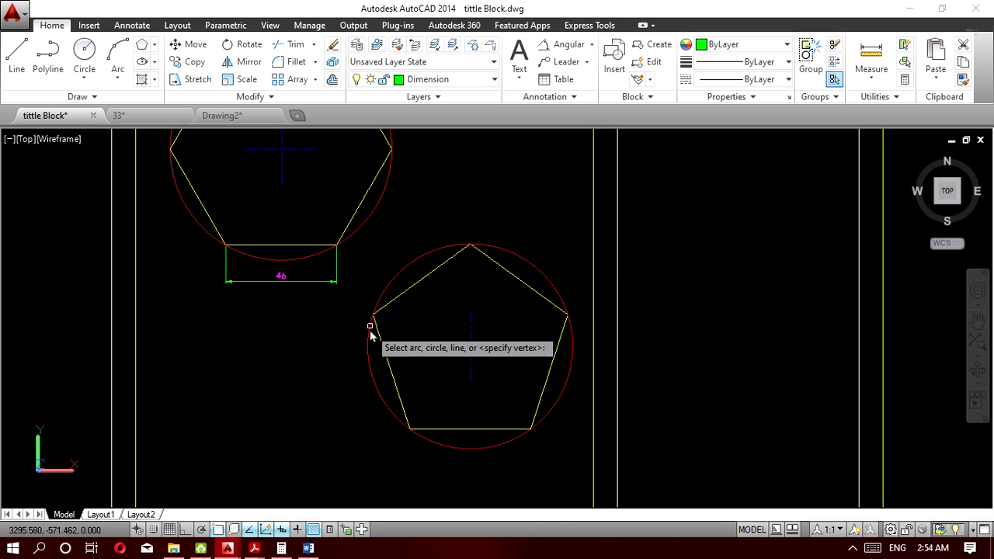
left_click(455, 347)
left_click(470, 337)
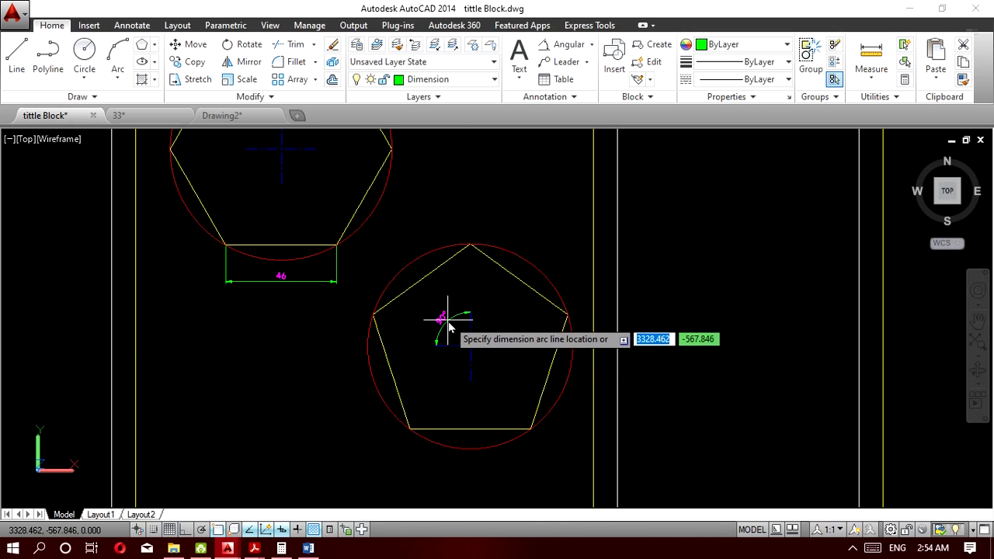
scroll(449, 324, "up", 3)
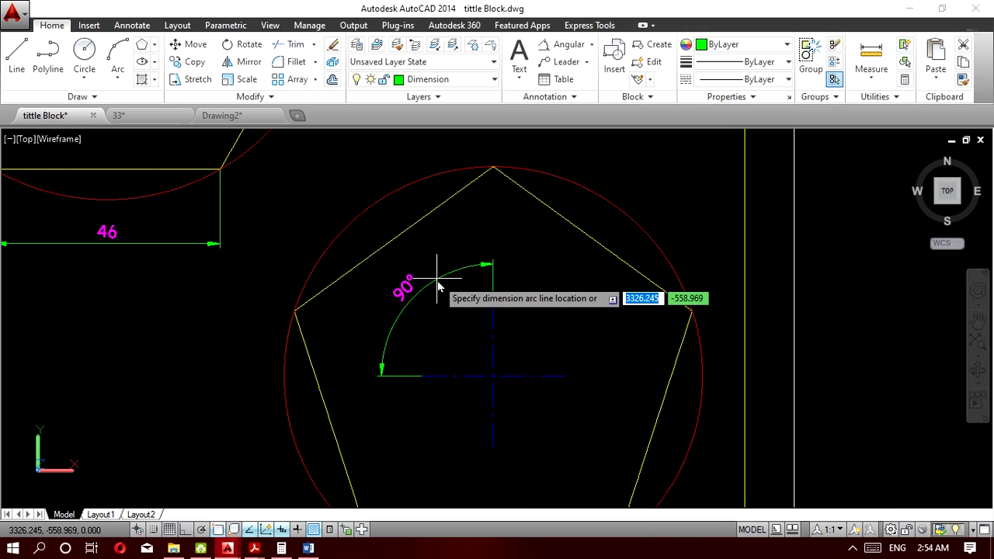
key("Escape")
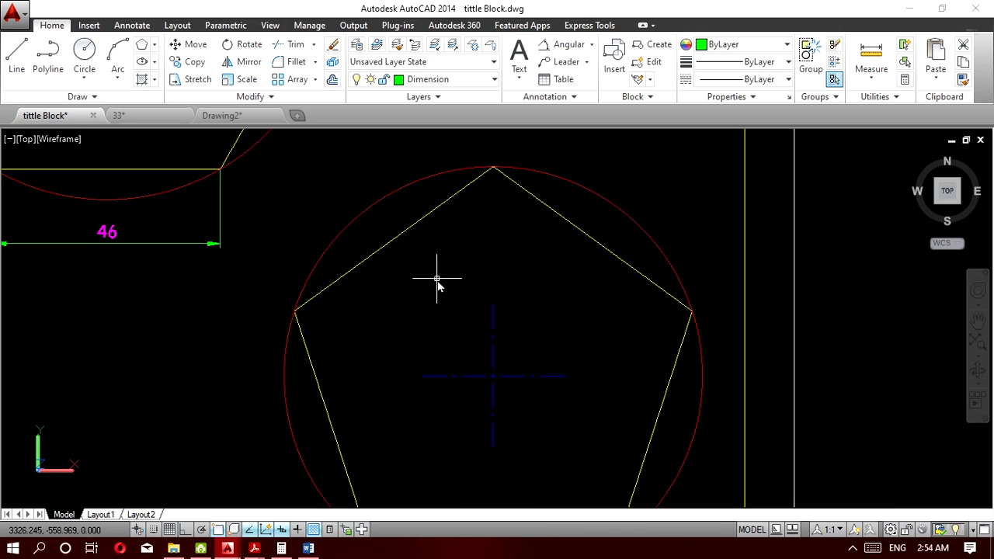
left_click(592, 45)
left_click(590, 128)
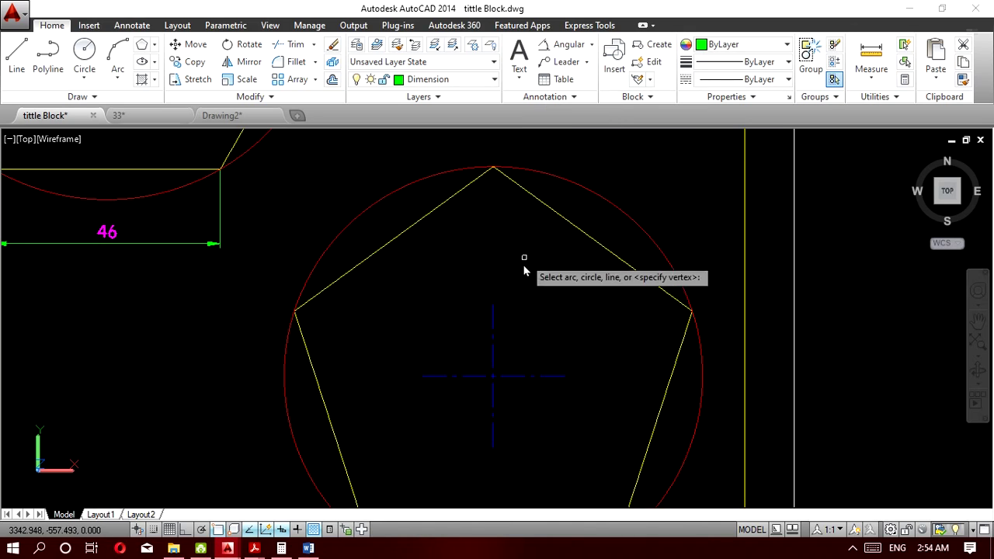
left_click(493, 360)
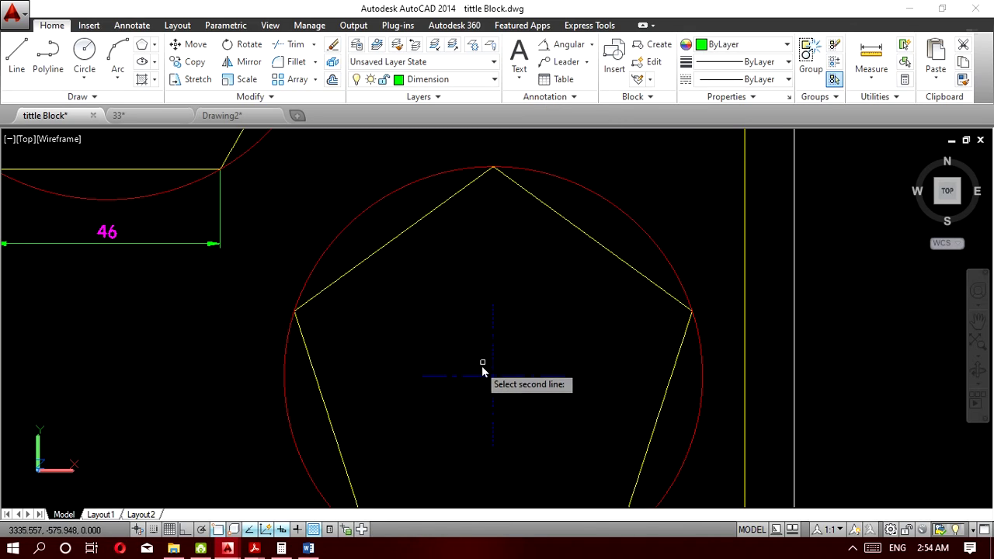
left_click(462, 378)
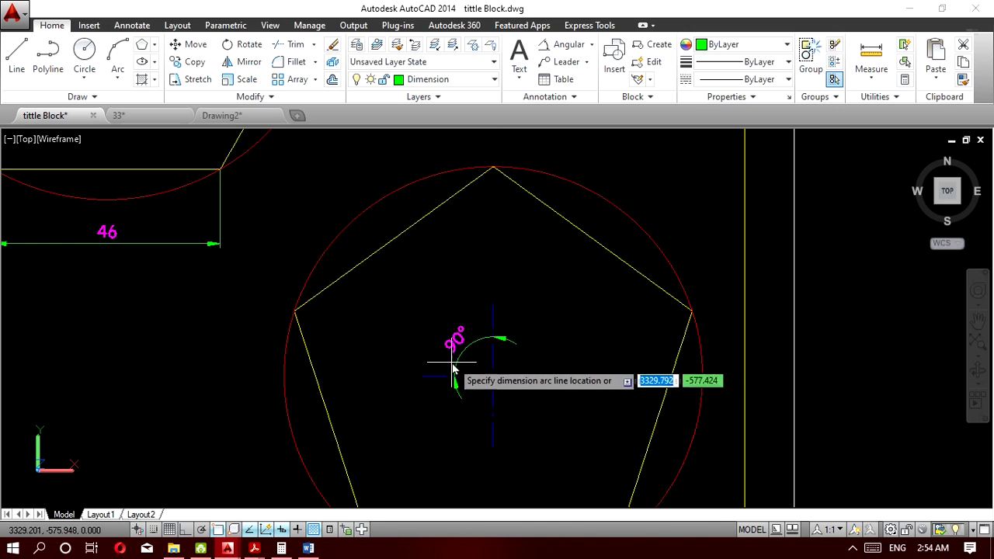
key("Escape")
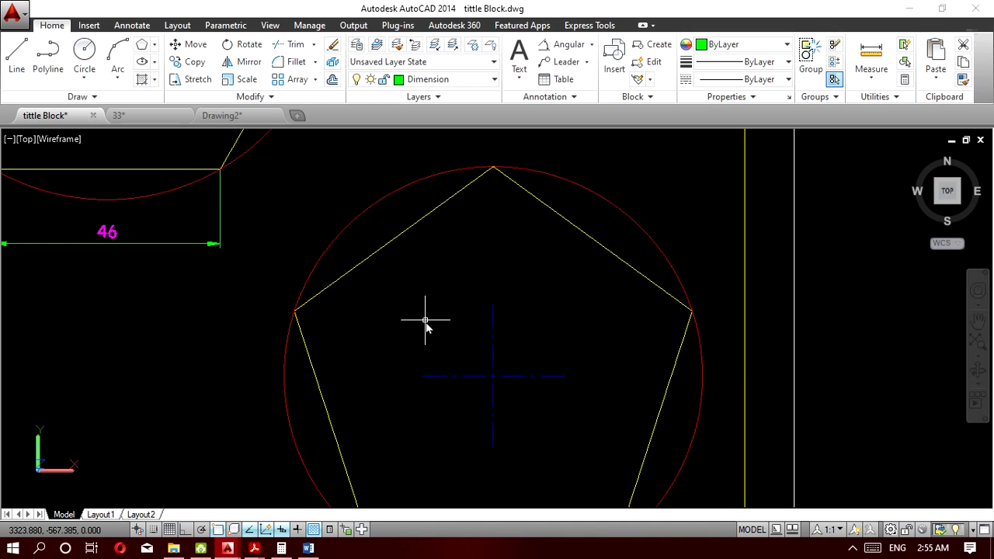
Add a linear dimension to the pentagon's bottom edge, placing it just below the circumscribed circle.
scroll(422, 321, "down", 4)
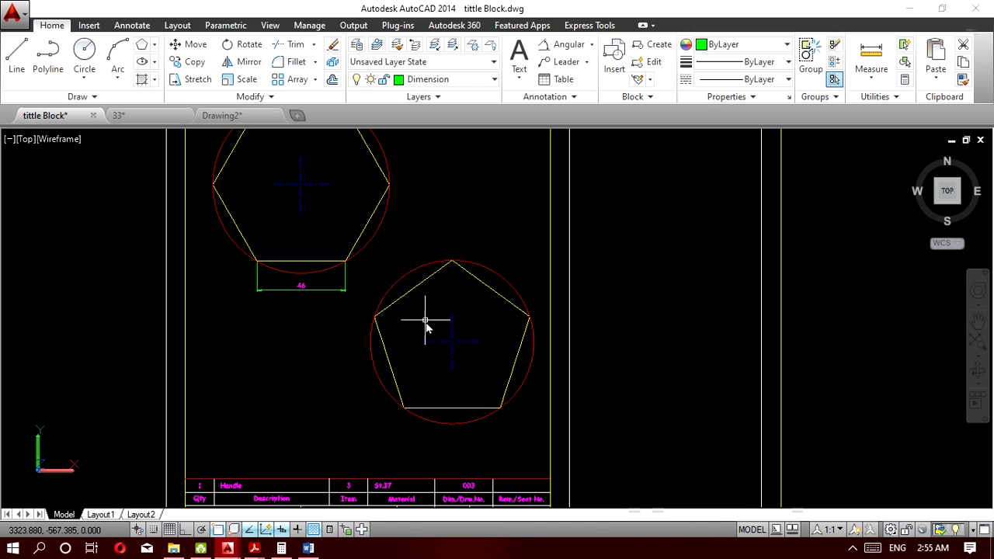
left_click(592, 45)
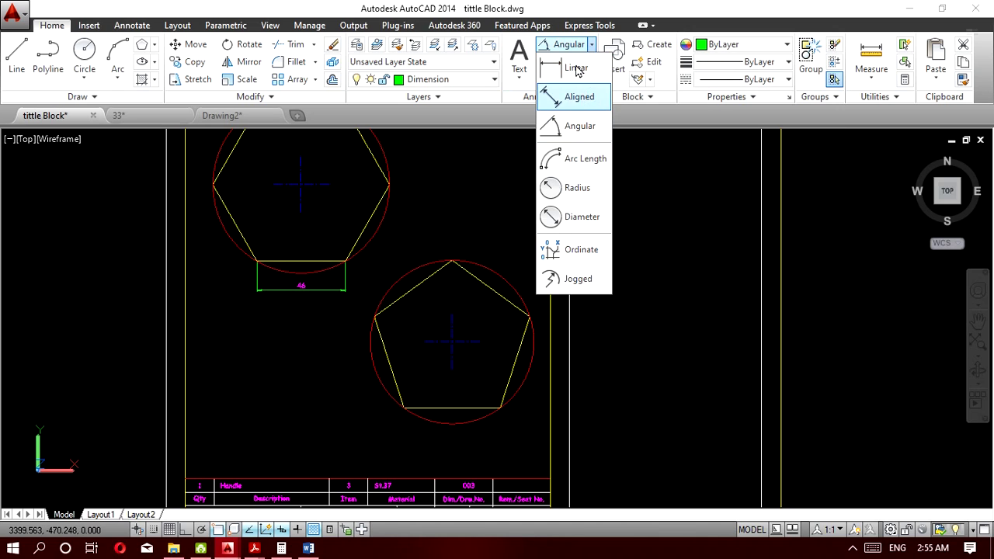
left_click(579, 68)
scroll(397, 429, "up", 2)
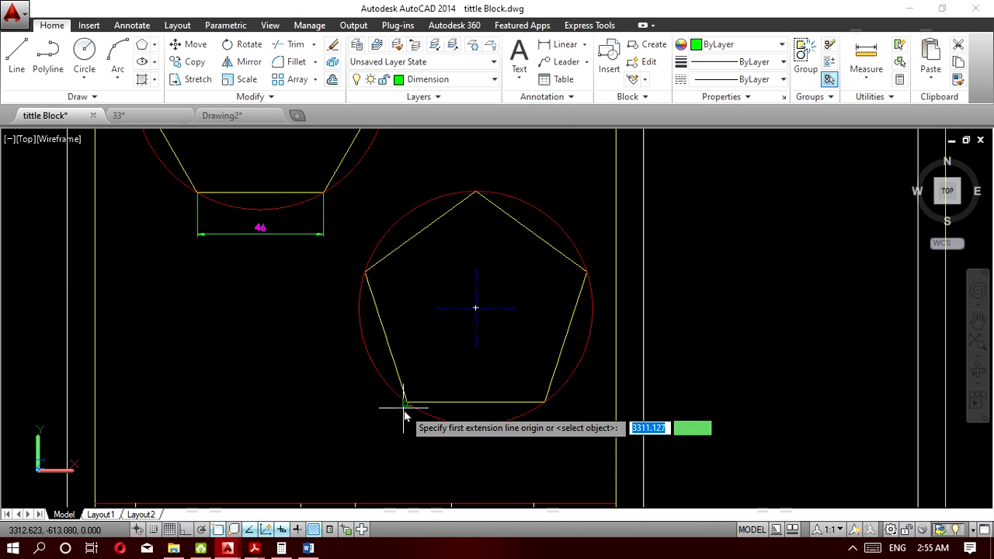
left_click(406, 404)
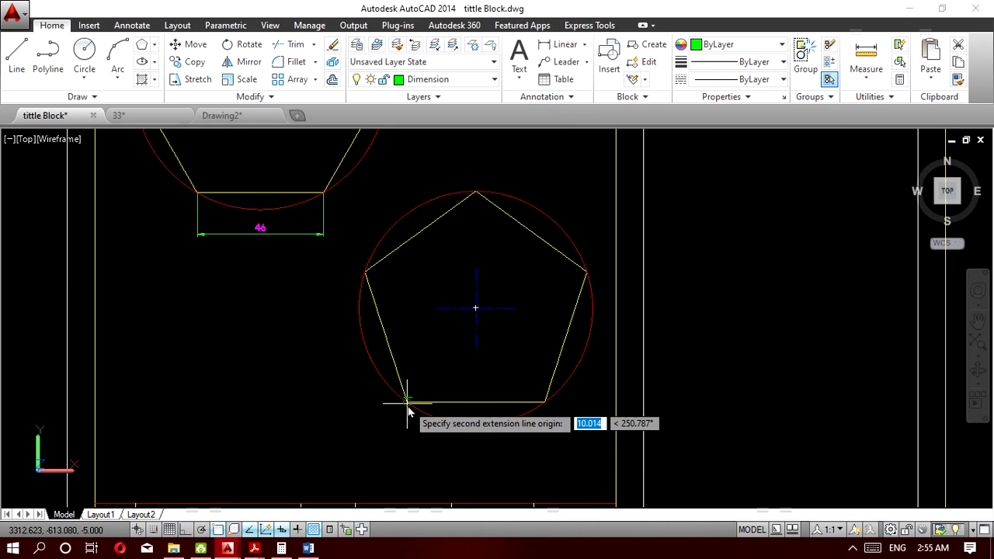
left_click(544, 403)
left_click(488, 461)
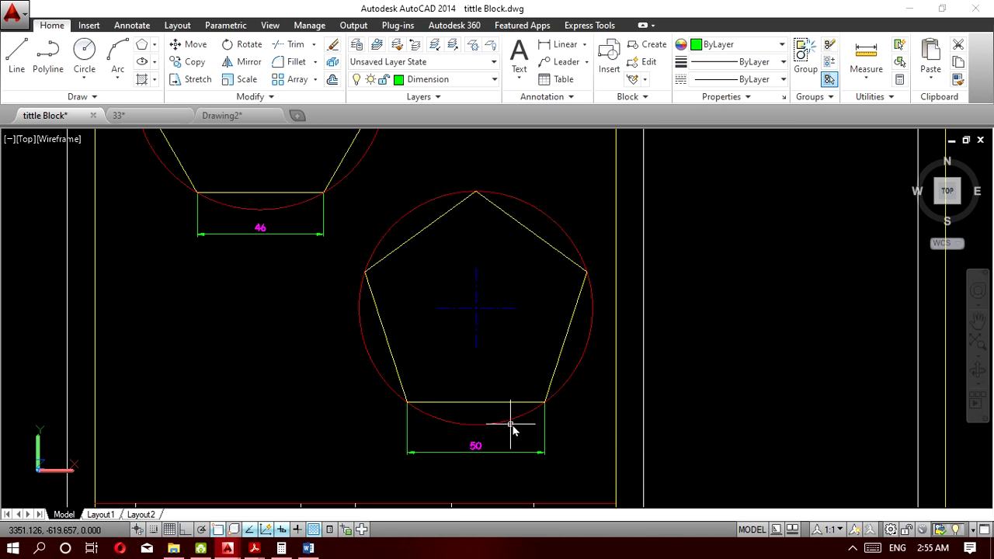
Examine the dimensioned hexagon and pentagon on their sheet, including the title block below them.
scroll(510, 420, "down", 2)
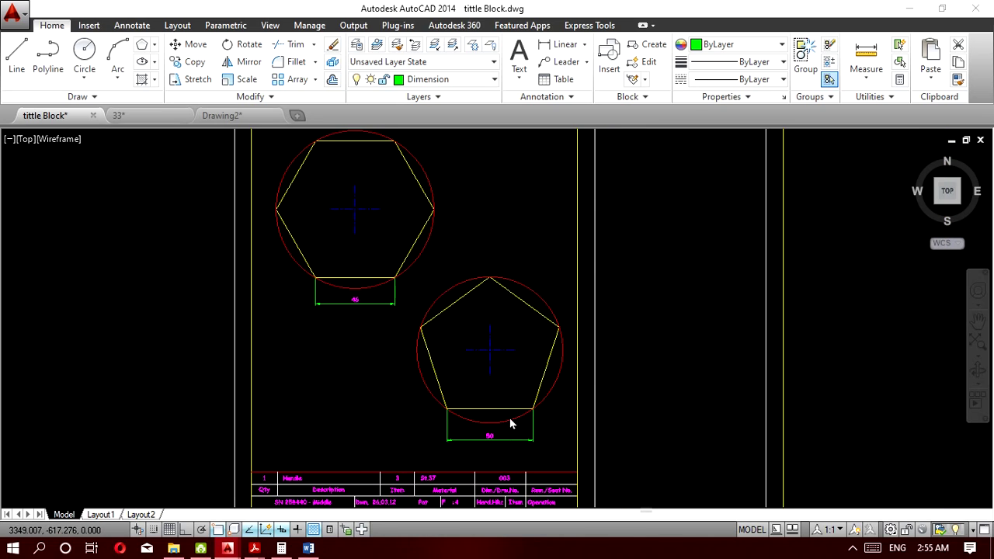
scroll(511, 424, "down", 2)
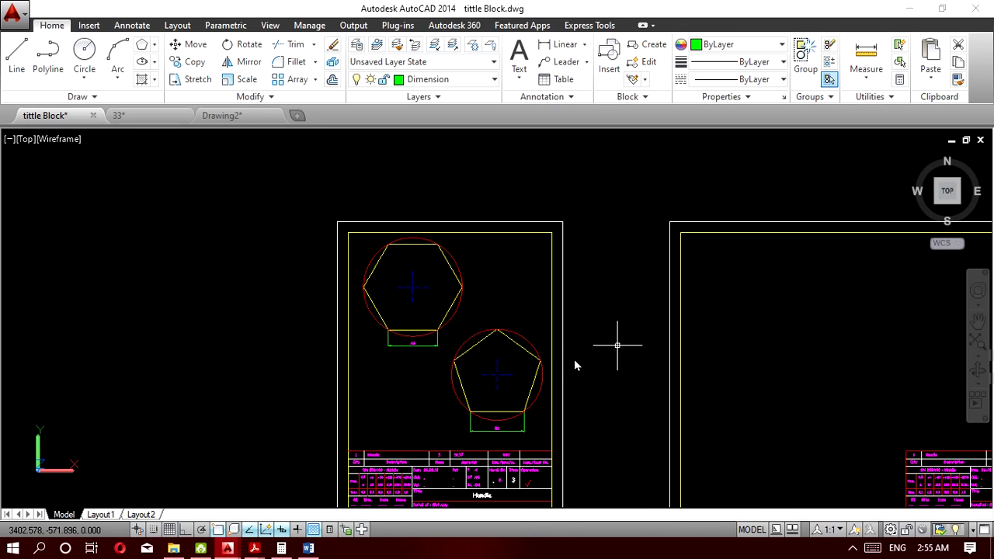
scroll(442, 344, "up", 3)
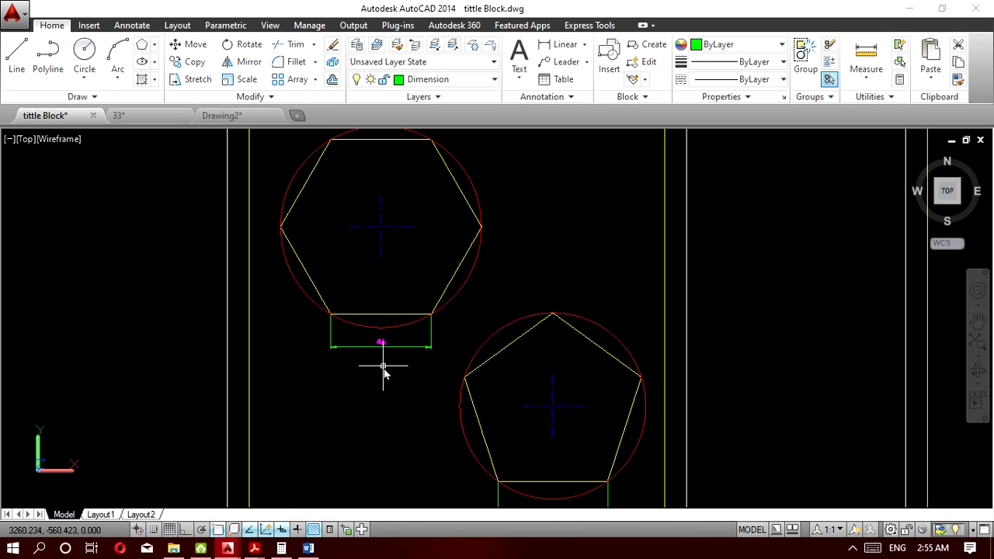
scroll(383, 366, "down", 2)
scroll(382, 362, "down", 3)
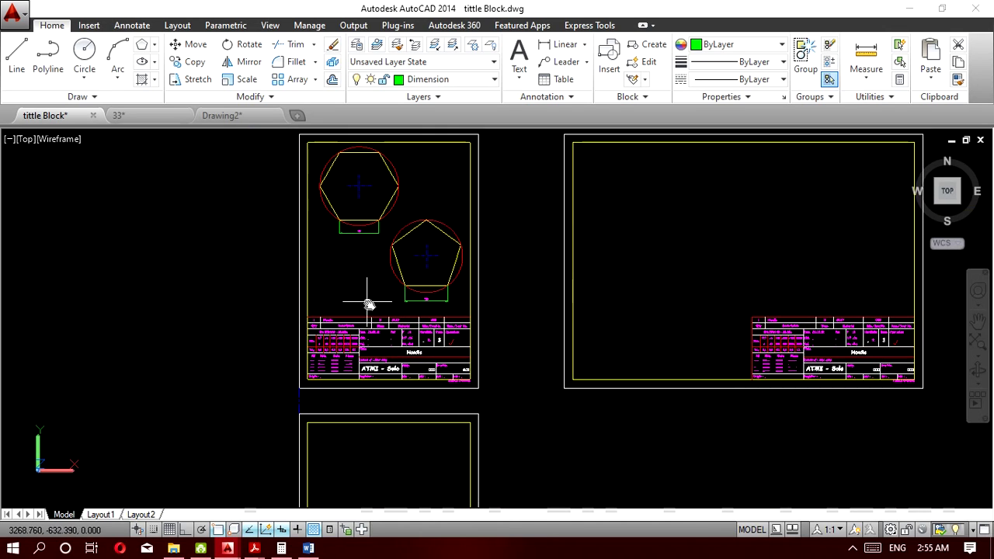
scroll(370, 307, "up", 3)
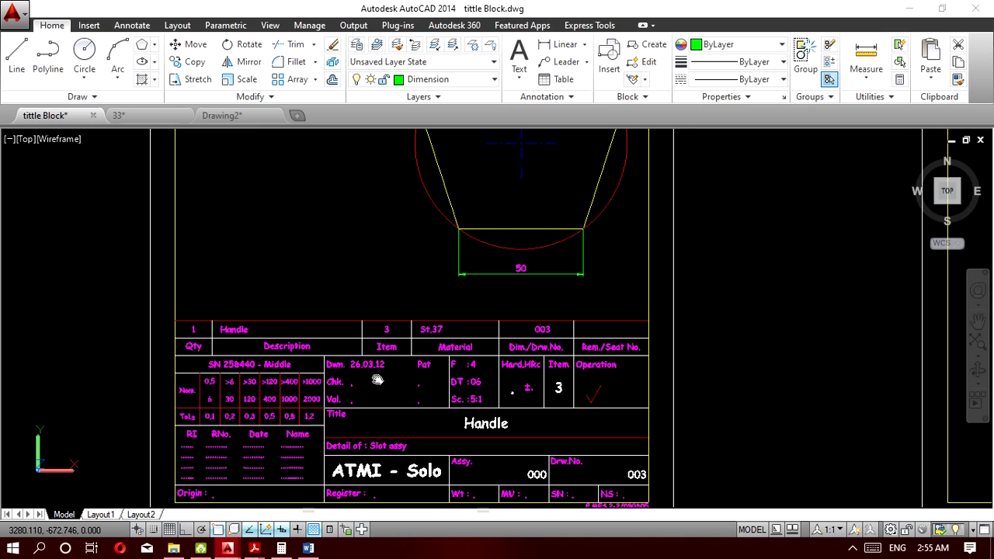
middle_click_drag(377, 379, 372, 343)
Switch to Kompetensi Praktikum Gambar Teknik 2020.pdf in Acrobat Reader and examine the reference drawings from Kompetensi 2A to 2C.
mouse_move(252, 548)
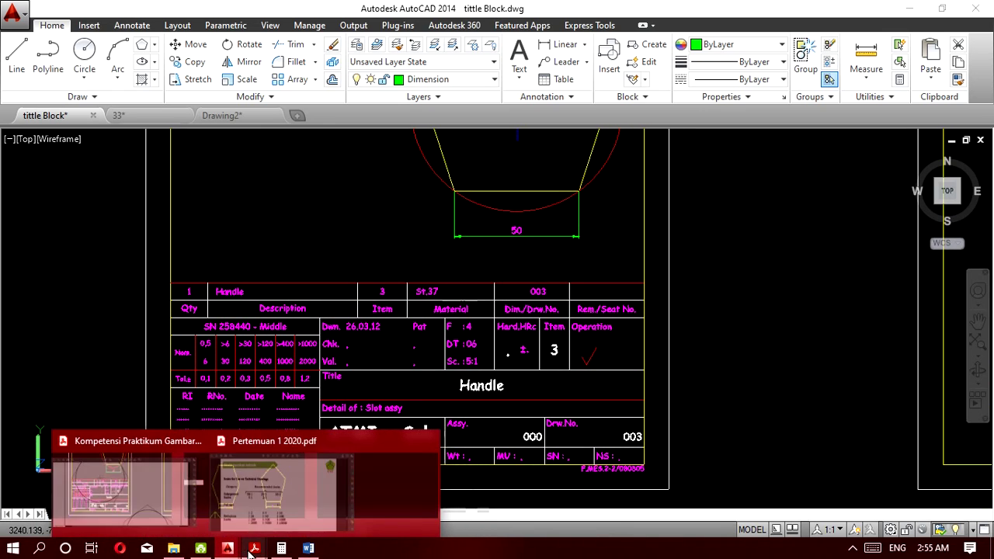
left_click(222, 501)
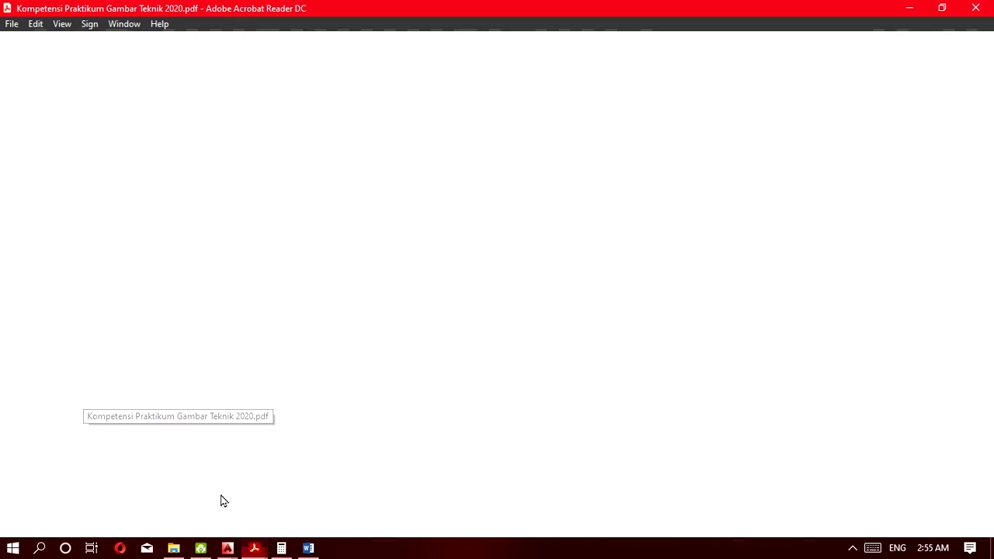
scroll(473, 352, "up", 15)
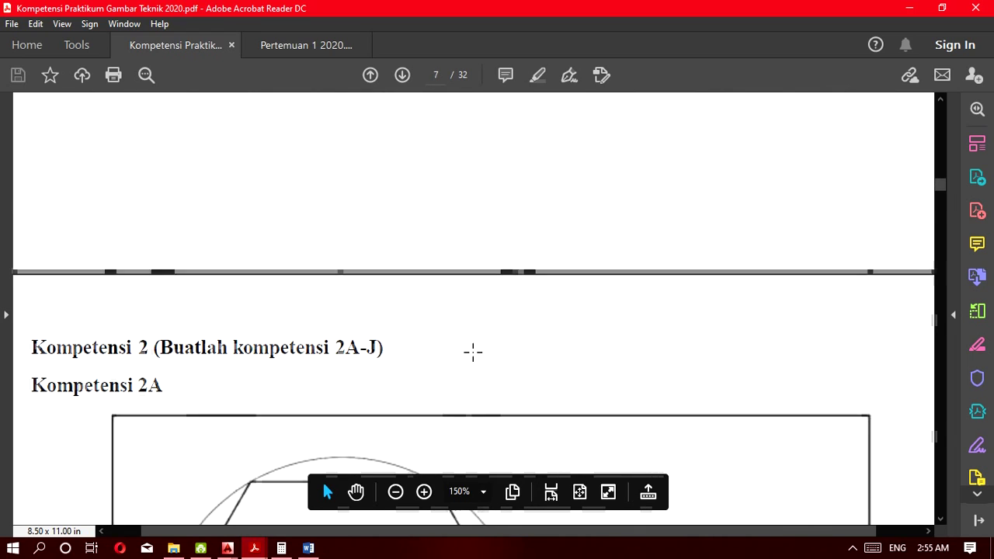
scroll(448, 337, "down", 1, "ctrl")
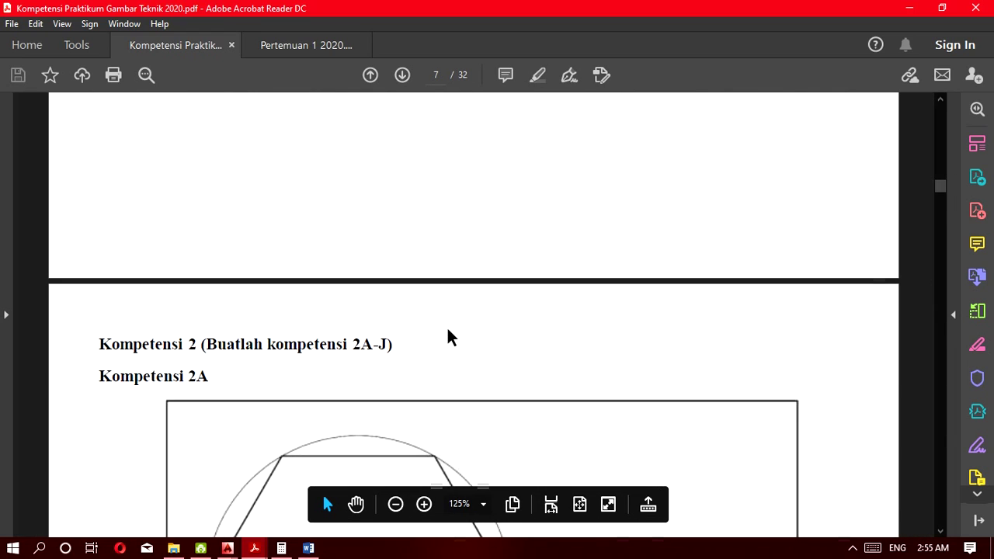
scroll(448, 337, "down", 10)
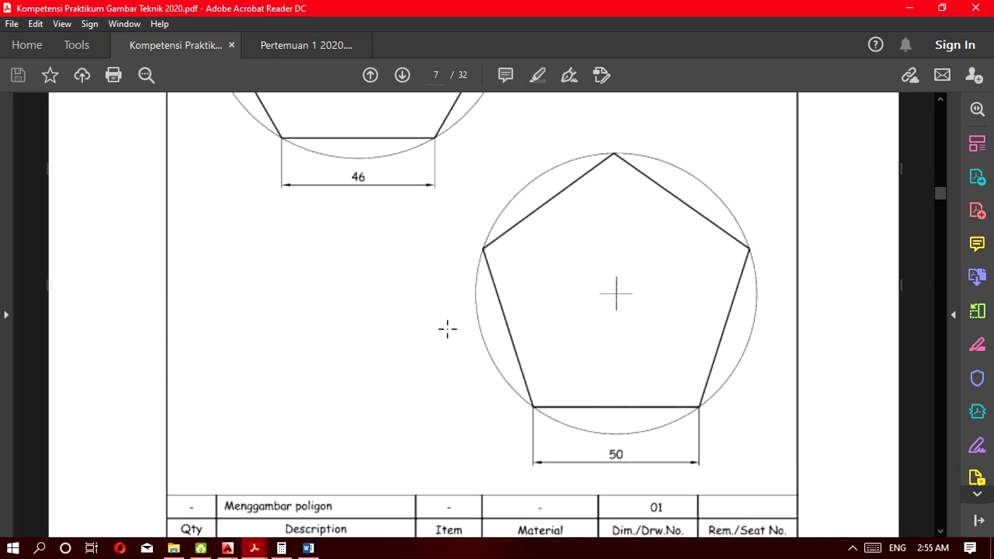
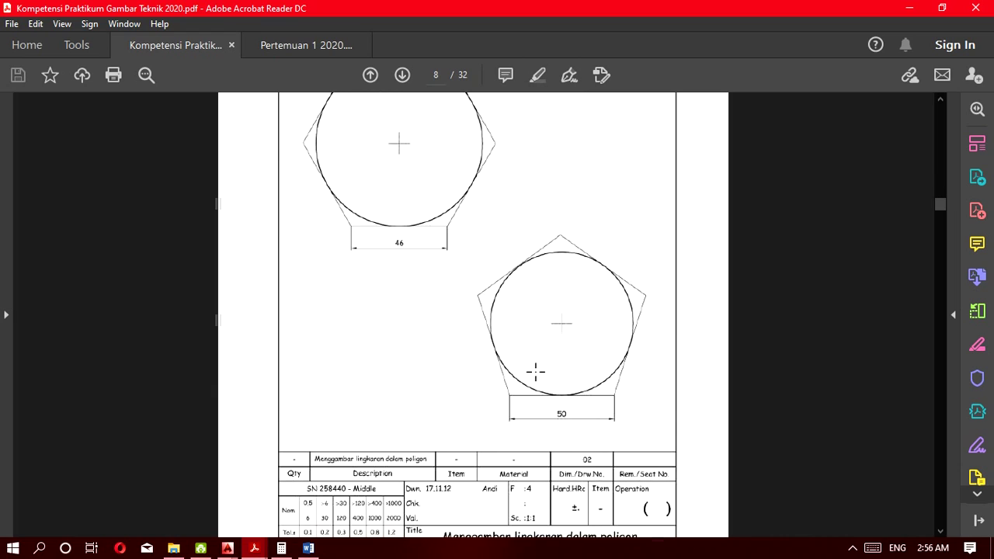
scroll(536, 371, "down", 8)
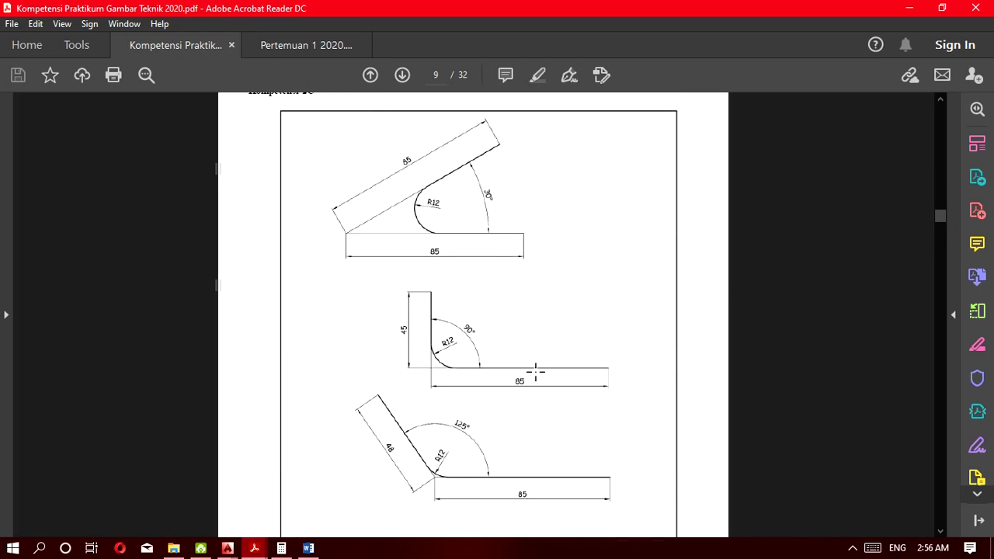
scroll(536, 371, "up", 3)
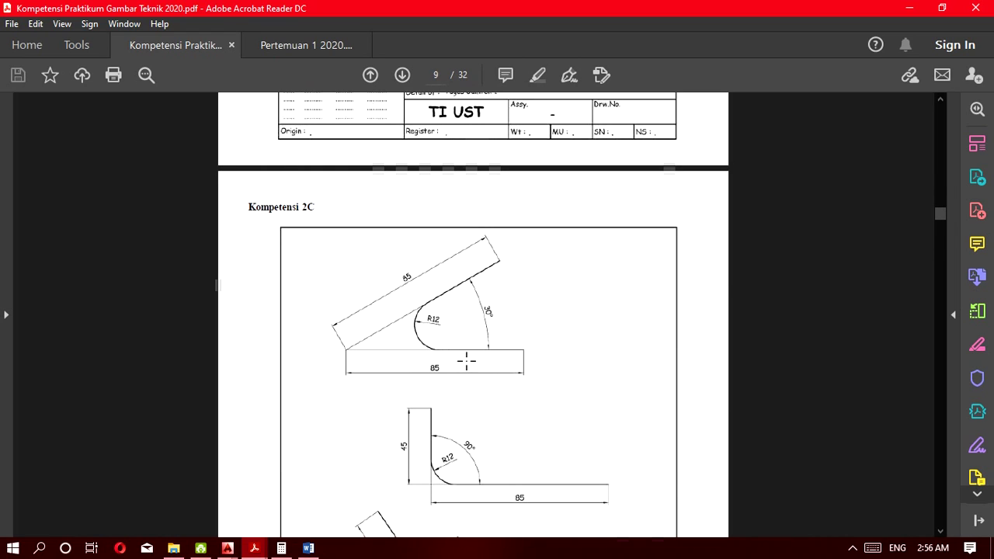
scroll(373, 280, "down", 5)
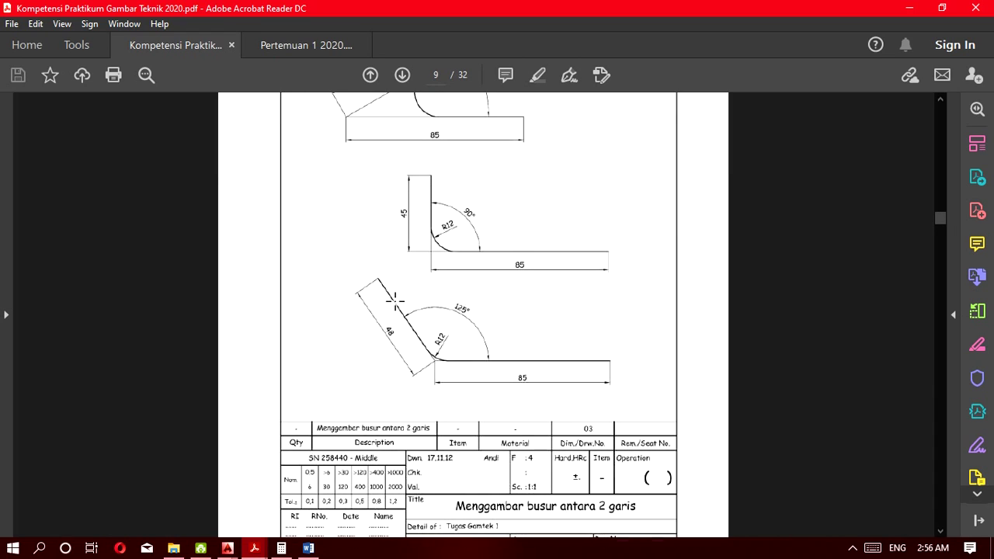
scroll(389, 305, "up", 5)
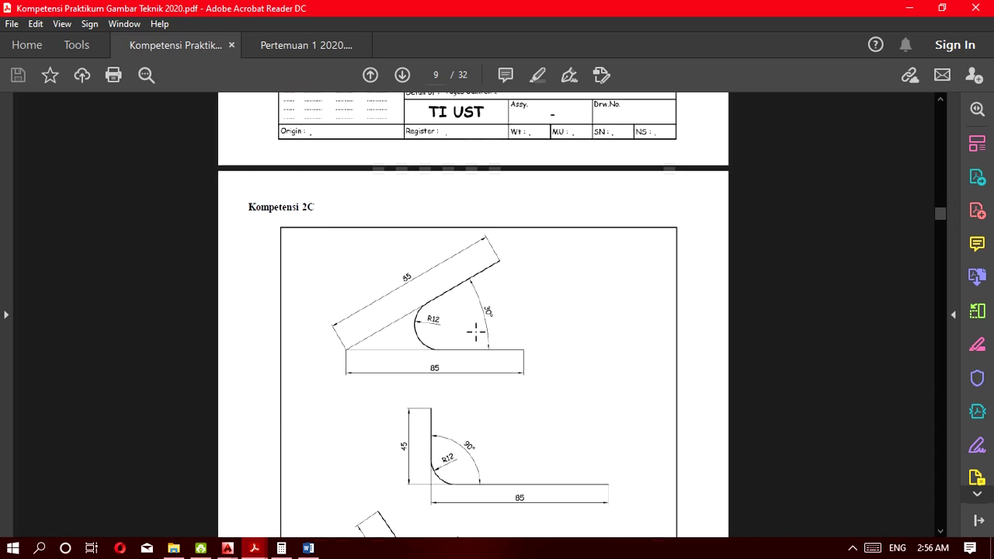
Return to AutoCAD and delete the spare pentagon and hexagon drawings lying outside the title block sheets.
left_click(909, 8)
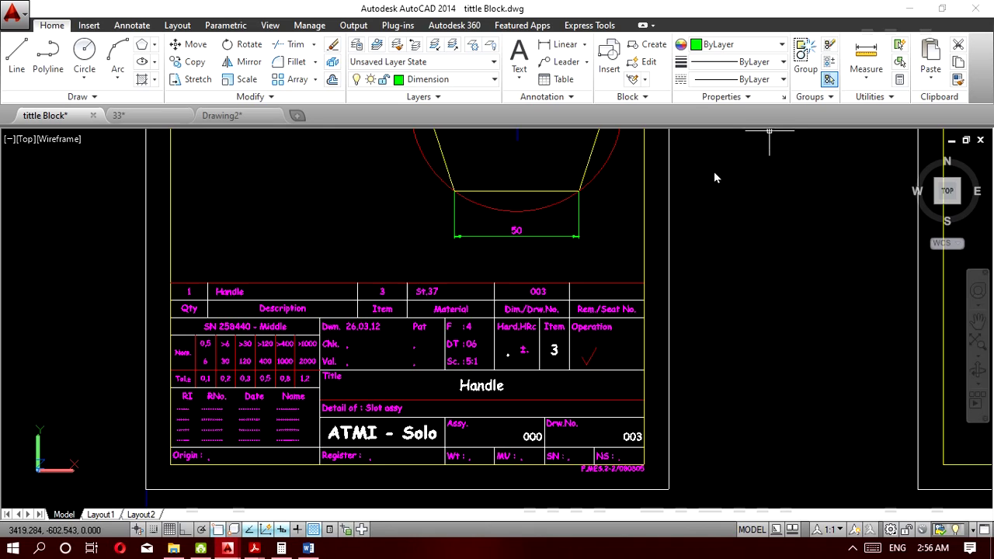
scroll(699, 248, "down", 6)
mouse_move(694, 262)
middle_mouse_down()
mouse_move(497, 246)
mouse_move(357, 257)
middle_mouse_up()
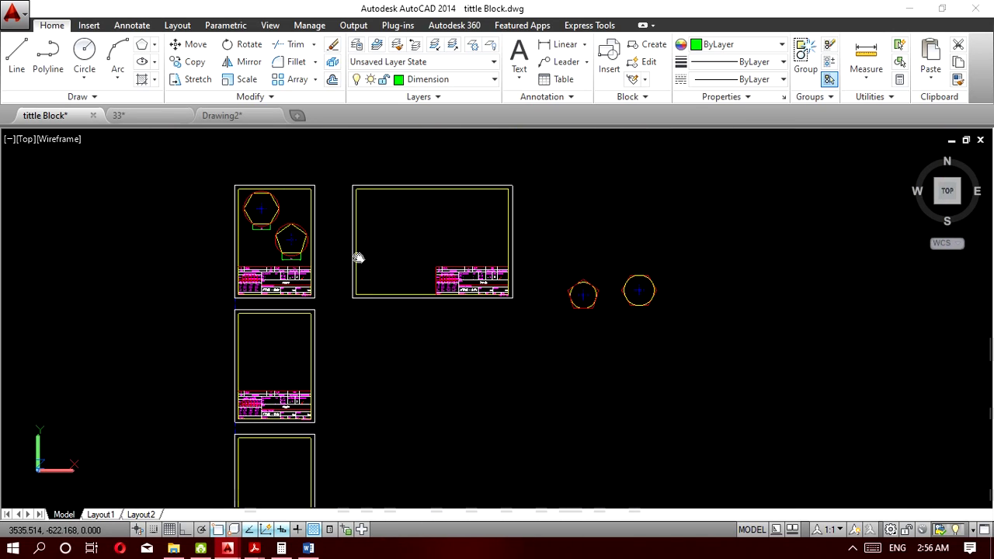
left_click(666, 353)
left_click(550, 253)
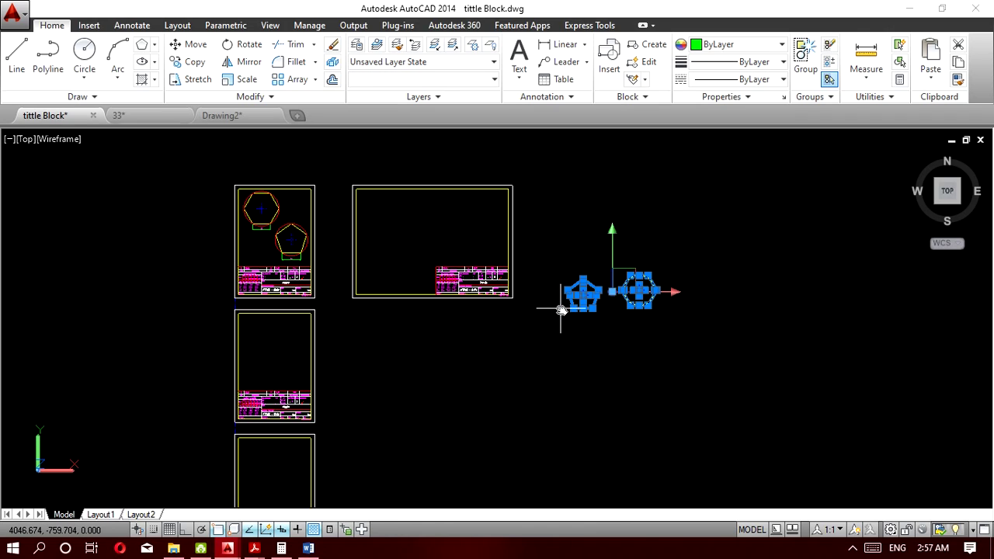
key("Delete")
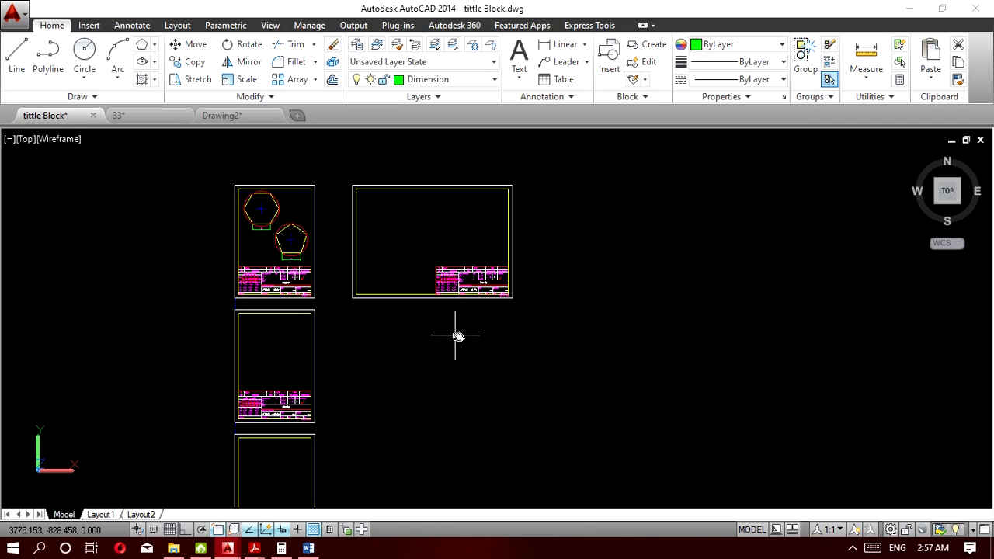
left_click(853, 548)
left_click(866, 525)
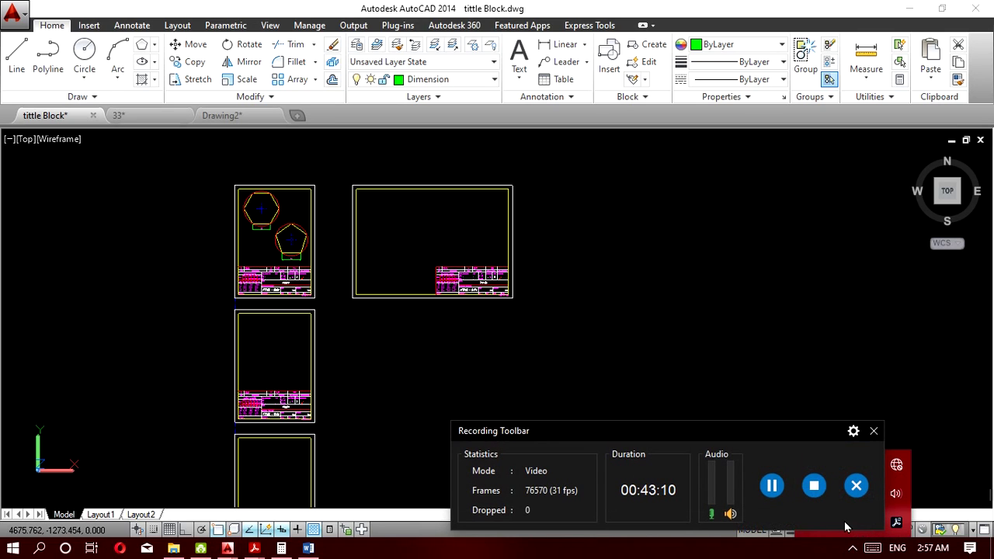
left_click(815, 485)
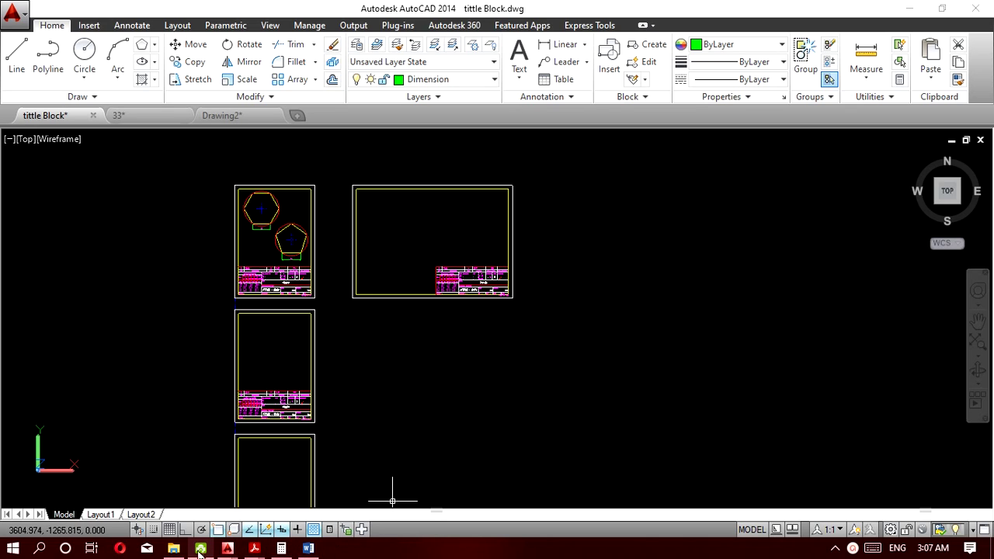
Switch to the Kompetensi Praktikum PDF in Acrobat Reader and examine the dimensioned line-and-arc drawings of Kompetensi 2C.
mouse_move(174, 550)
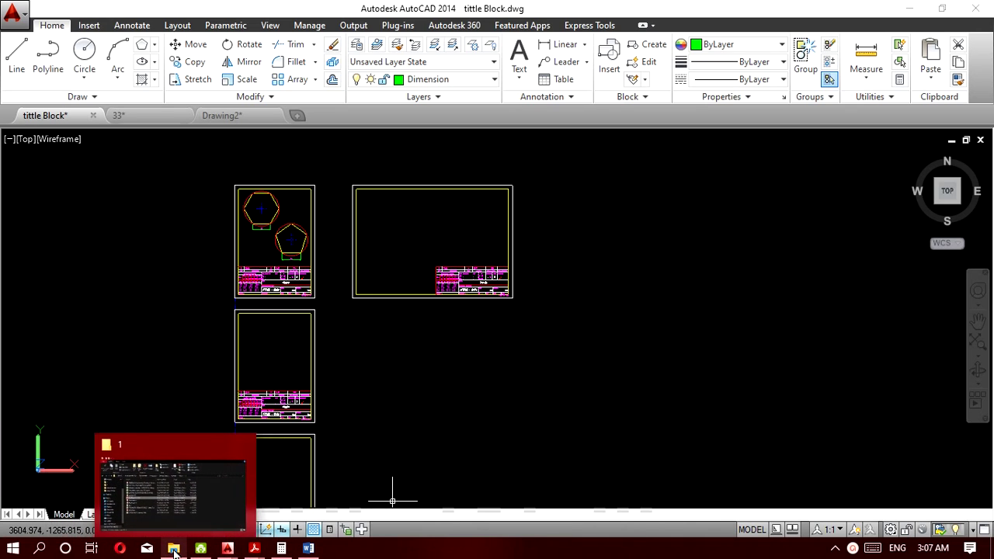
mouse_move(227, 550)
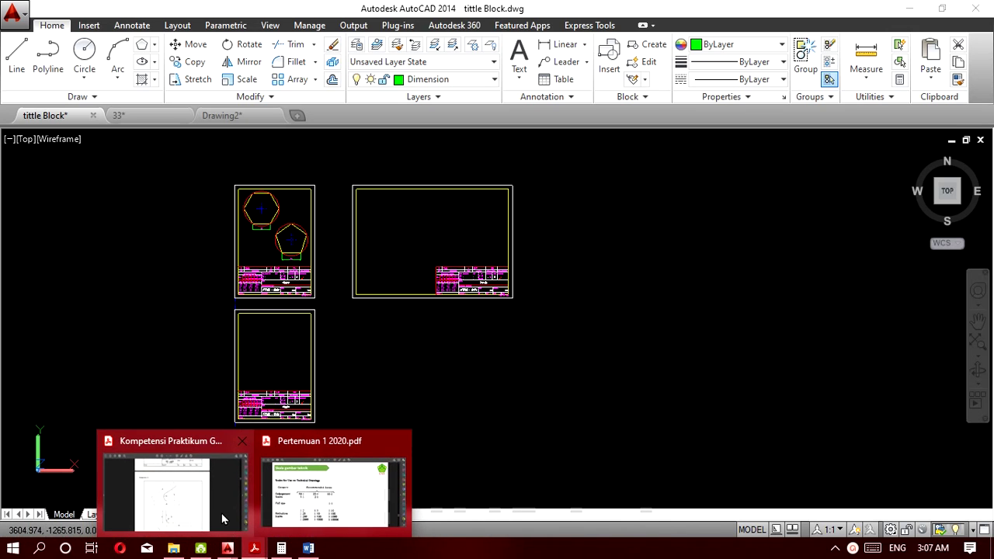
left_click(223, 519)
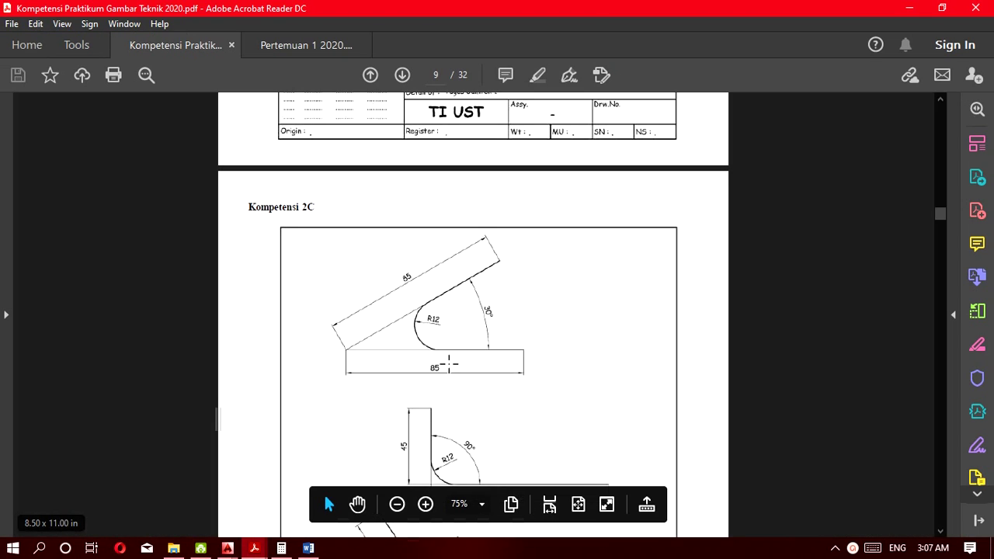
scroll(474, 311, "down", 3)
scroll(474, 311, "up", 3)
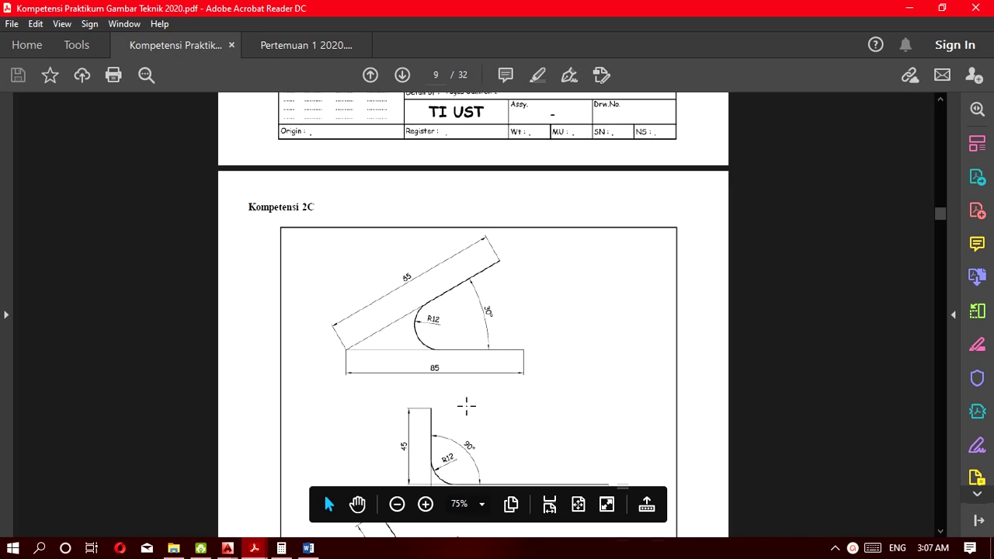
scroll(466, 404, "down", 5)
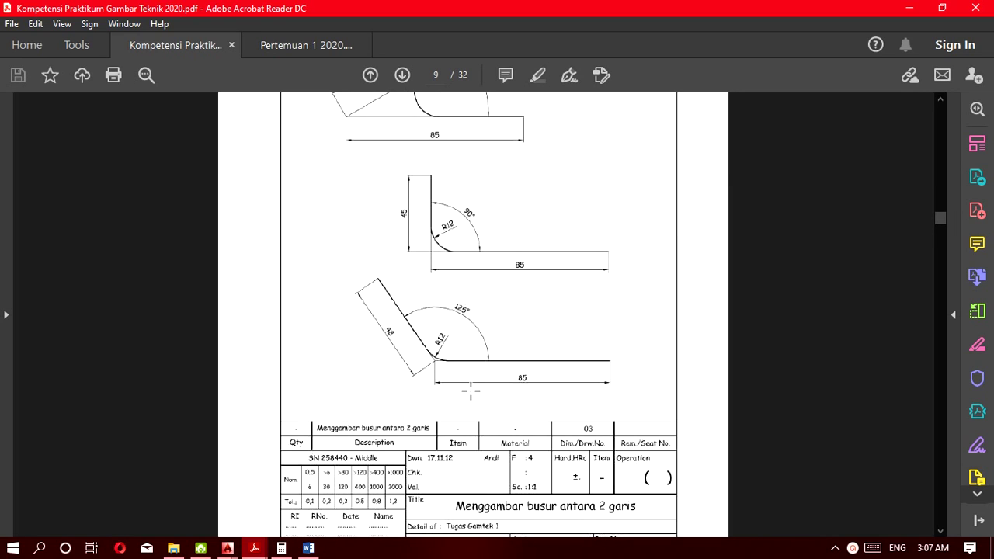
Examine the reference drawings of Kompetensi 2D and 2E in the PDF and return to the Kompetensi 2C page.
scroll(471, 392, "up", 2)
scroll(497, 365, "down", 12)
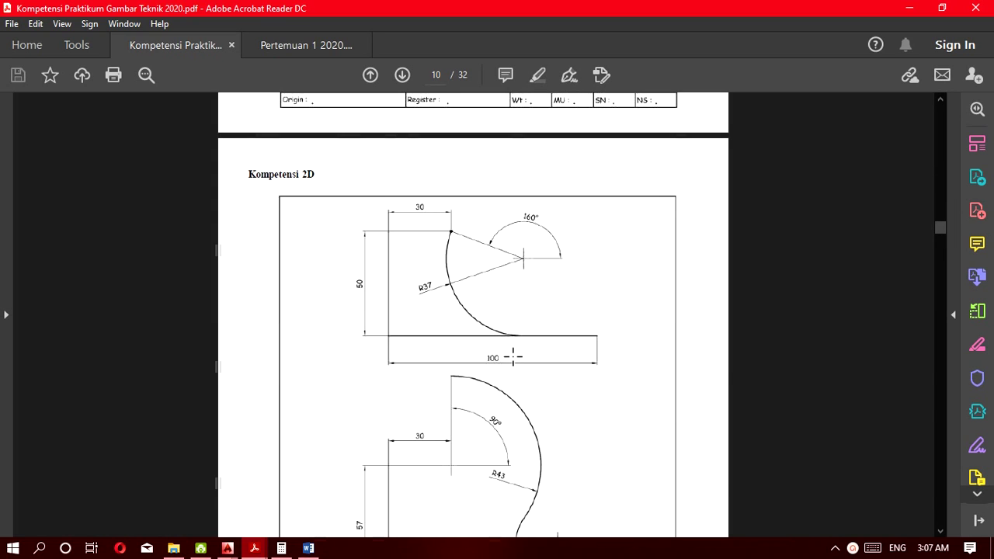
scroll(513, 356, "down", 5)
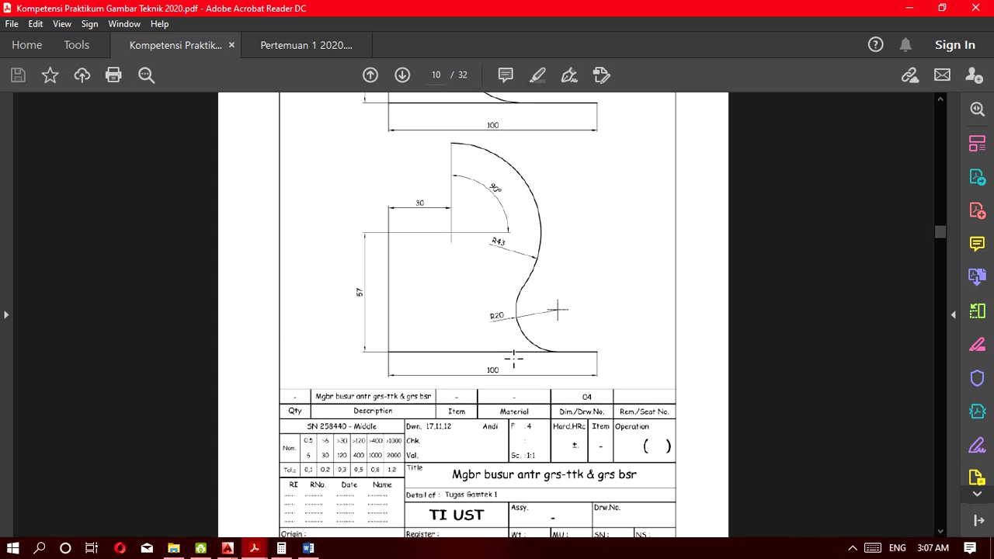
scroll(513, 359, "down", 5)
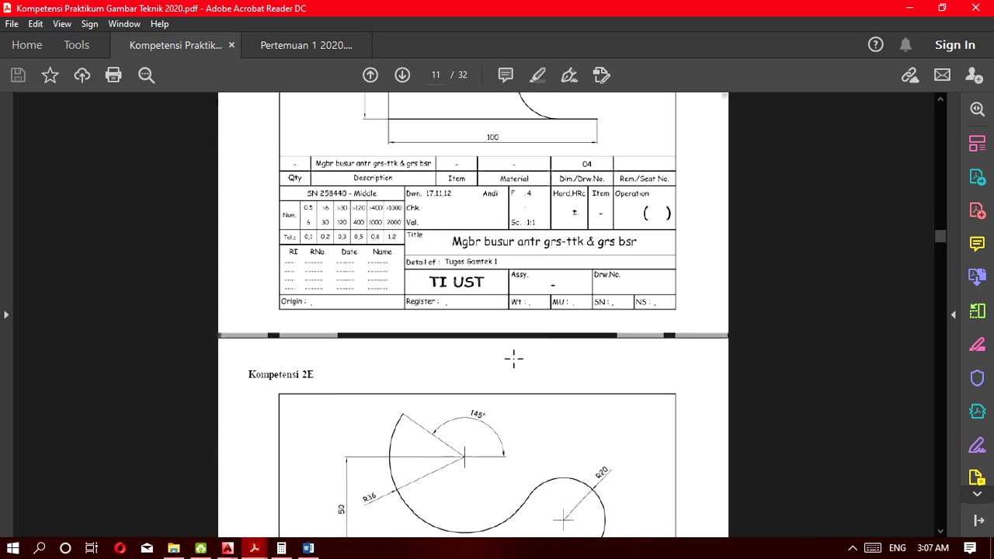
scroll(513, 358, "up", 20)
scroll(514, 358, "up", 3)
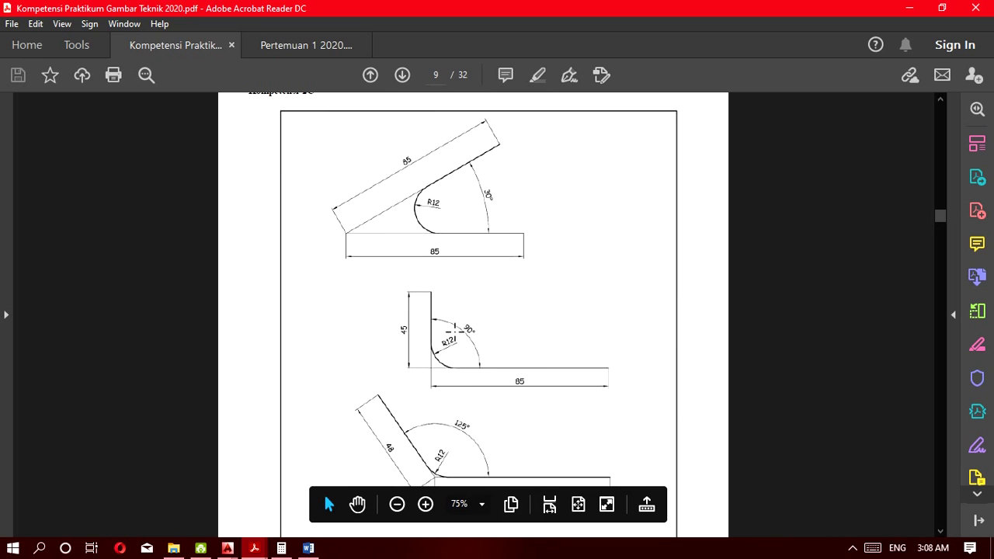
scroll(547, 412, "down", 3)
scroll(539, 420, "up", 3)
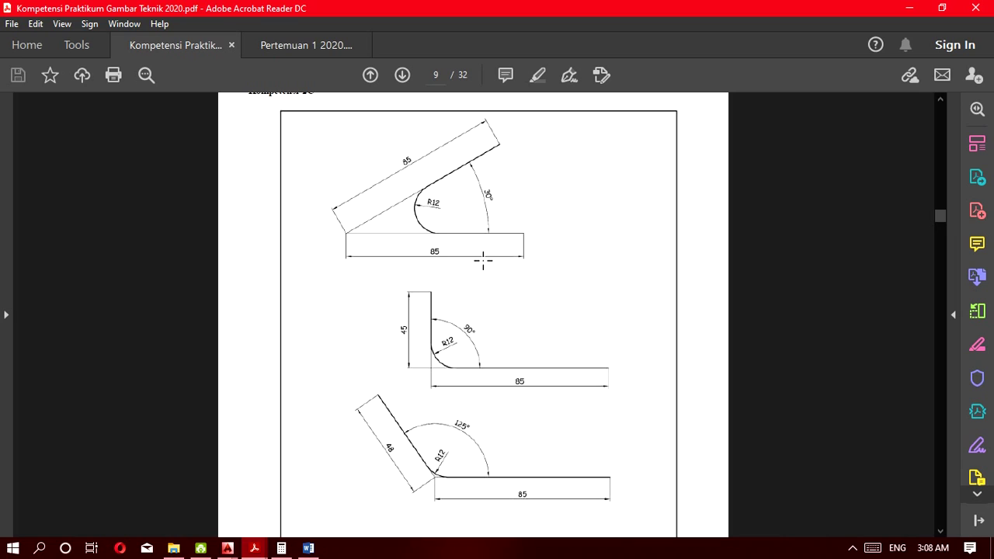
Examine the 30° figure of Kompetensi 2C closely, especially where its R12 arc meets the 85 mm lines.
scroll(428, 244, "up", 3)
scroll(451, 229, "down", 3)
scroll(408, 236, "up", 2, "ctrl")
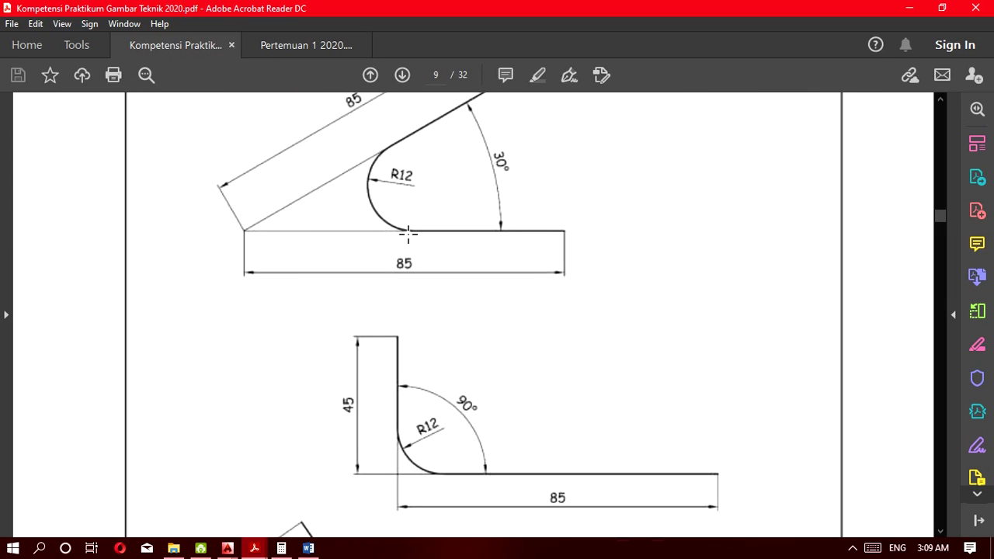
scroll(408, 233, "up", 3)
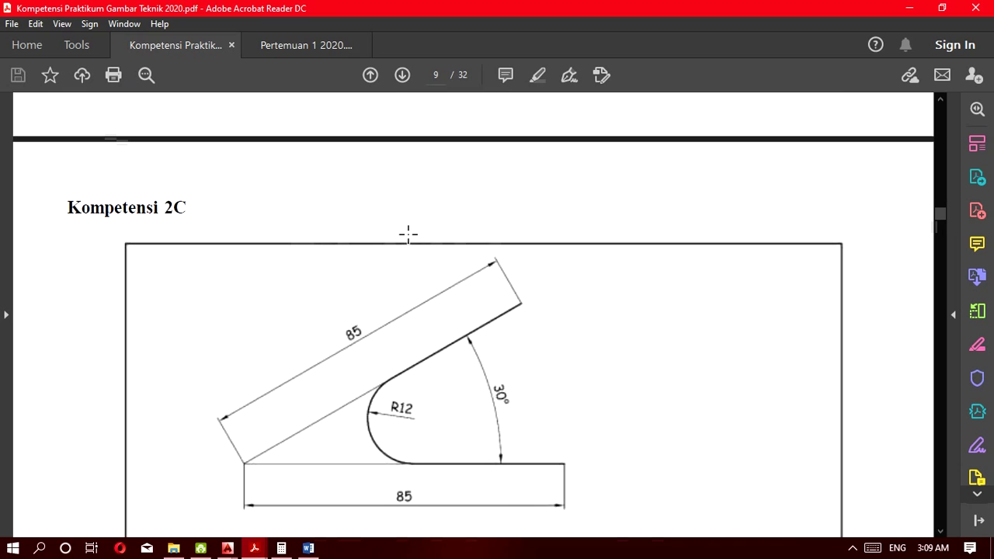
scroll(408, 233, "down", 3)
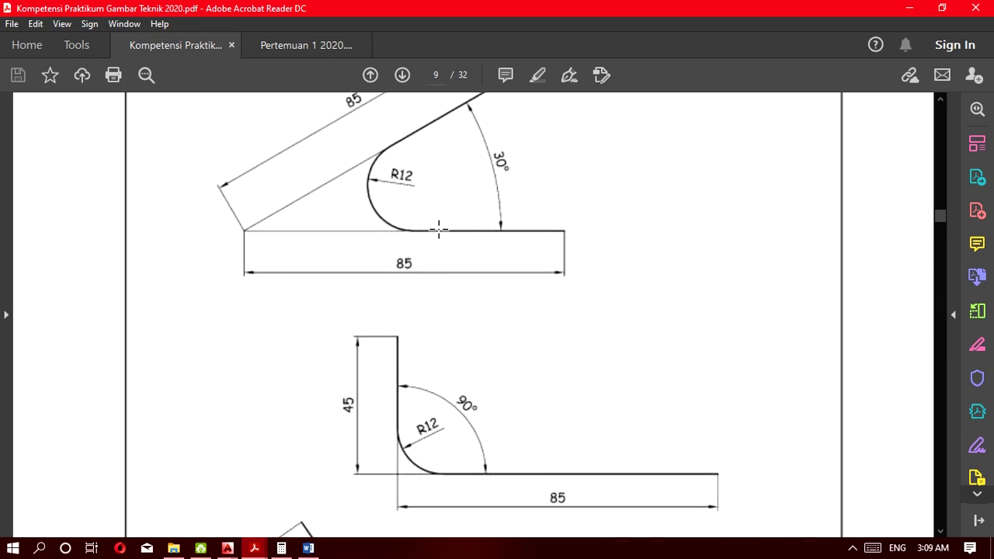
scroll(423, 229, "up", 3, "ctrl")
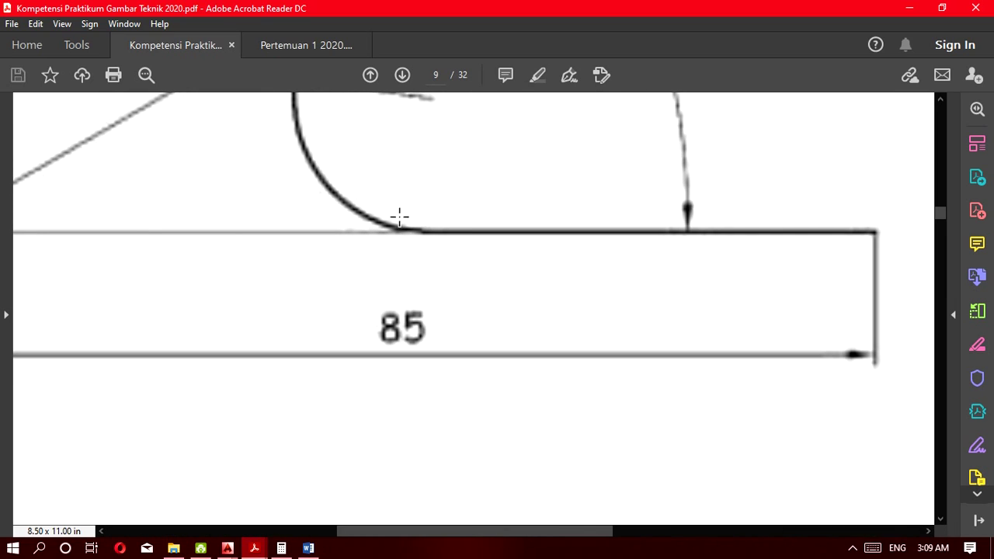
scroll(438, 234, "down", 1, "ctrl")
scroll(438, 235, "down", 2, "ctrl")
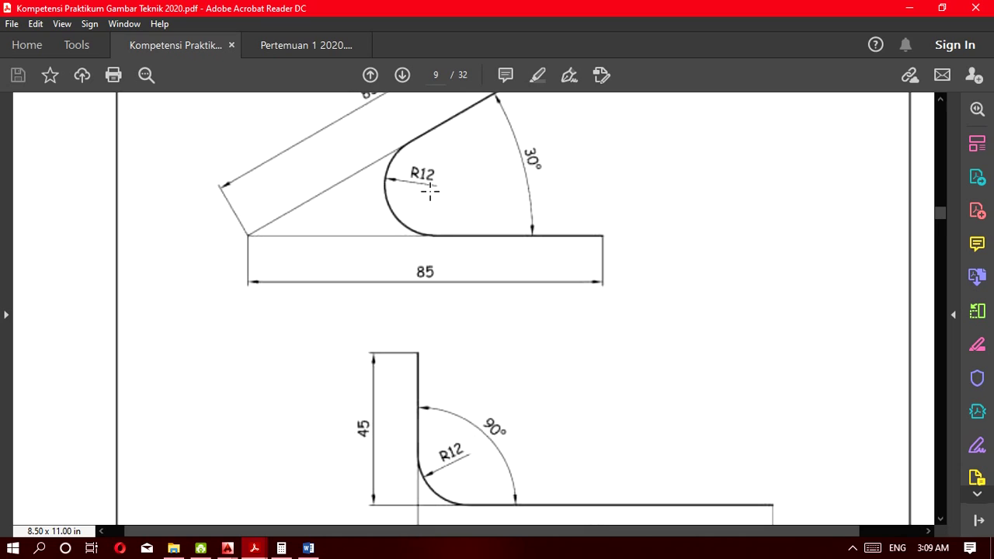
scroll(428, 222, "down", 2, "ctrl")
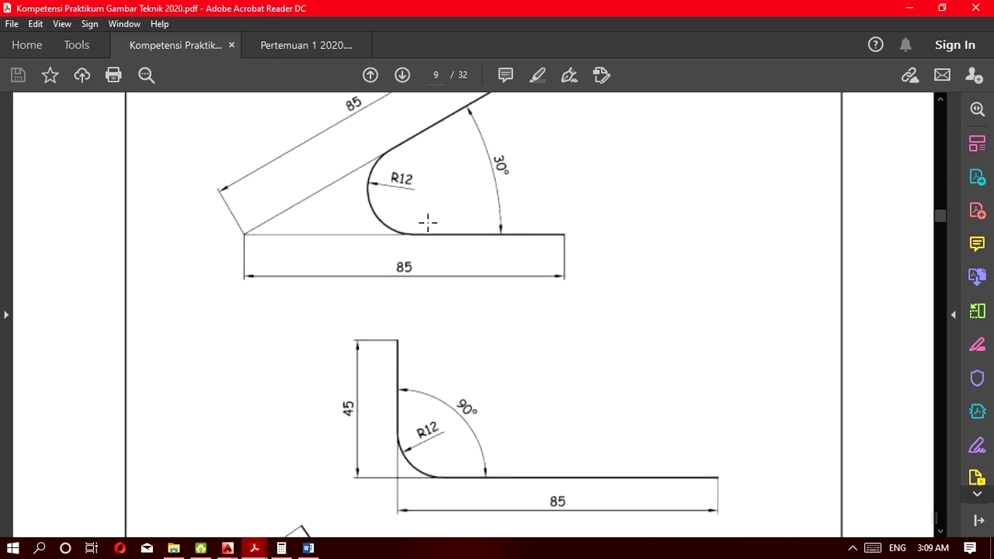
scroll(428, 225, "down", 1, "ctrl")
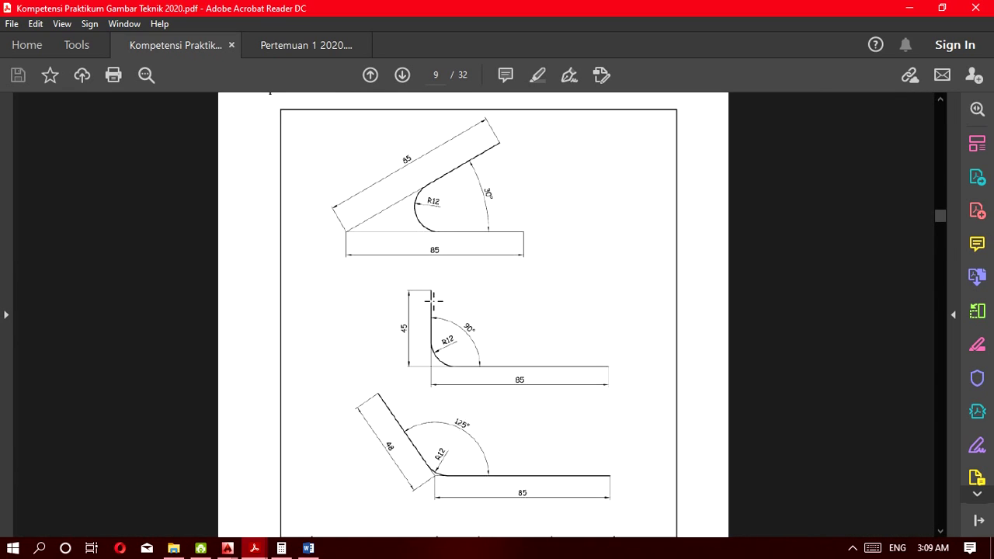
Compare the lengths, angles and R12 arcs of the 30°, 90° and 125° figures on the Kompetensi 2C page.
scroll(432, 305, "down", 3)
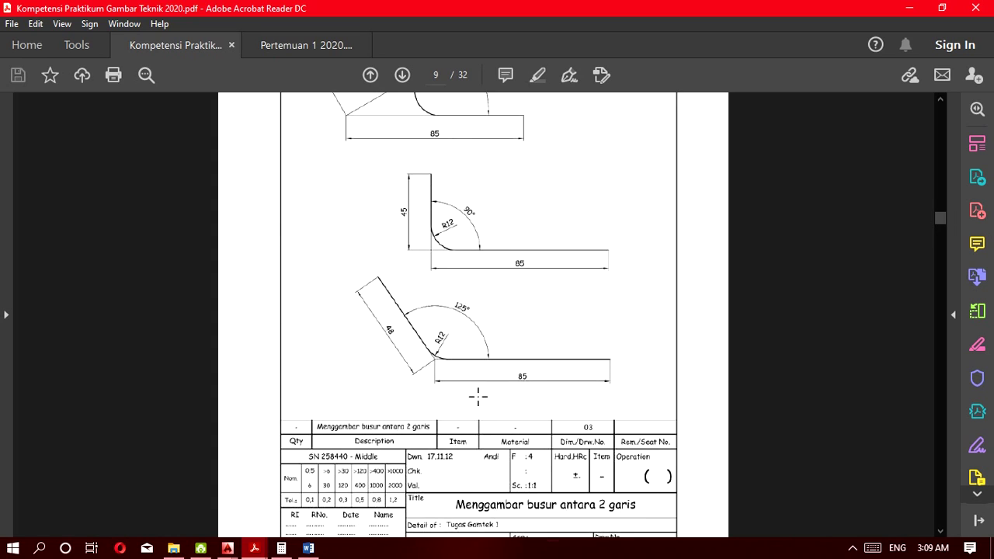
scroll(436, 361, "up", 3)
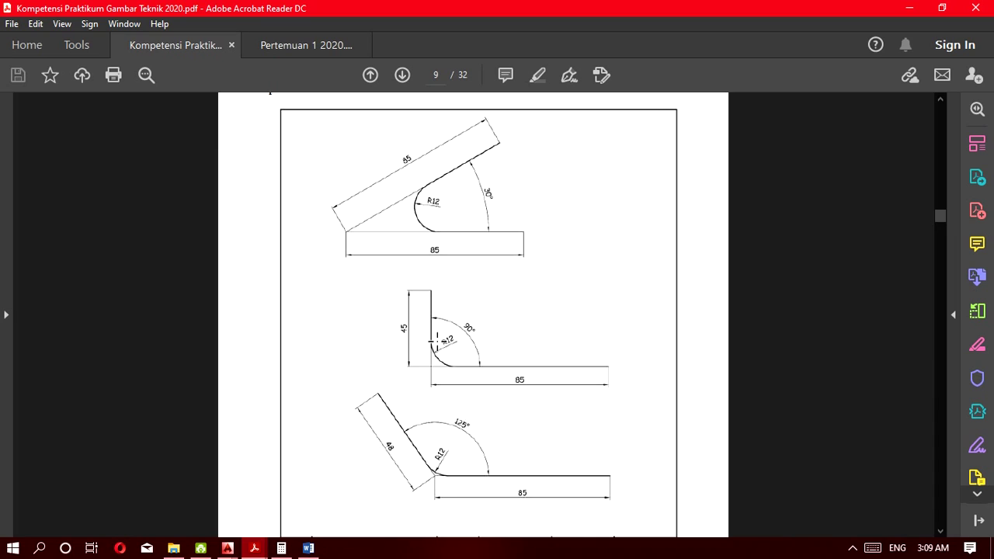
scroll(385, 351, "down", 2)
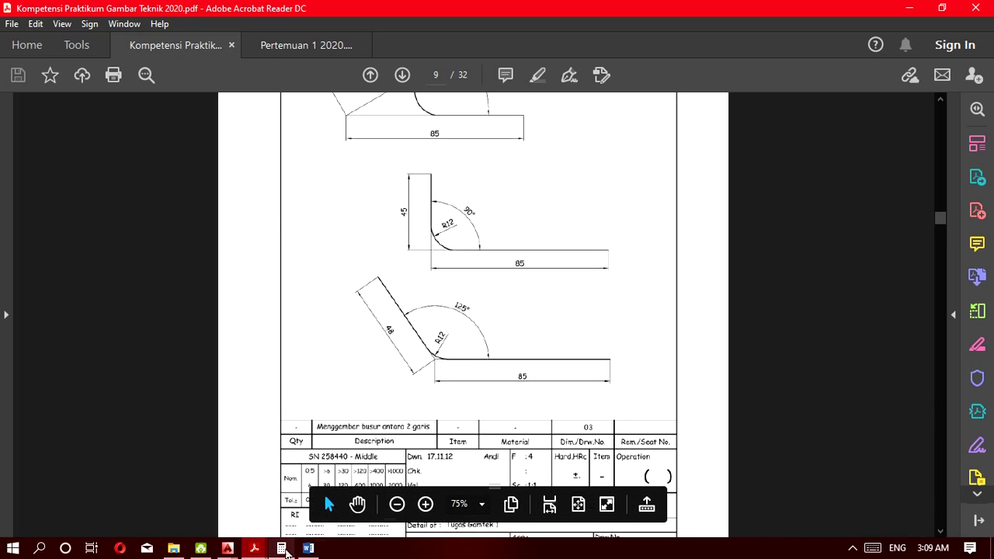
scroll(417, 386, "up", 2)
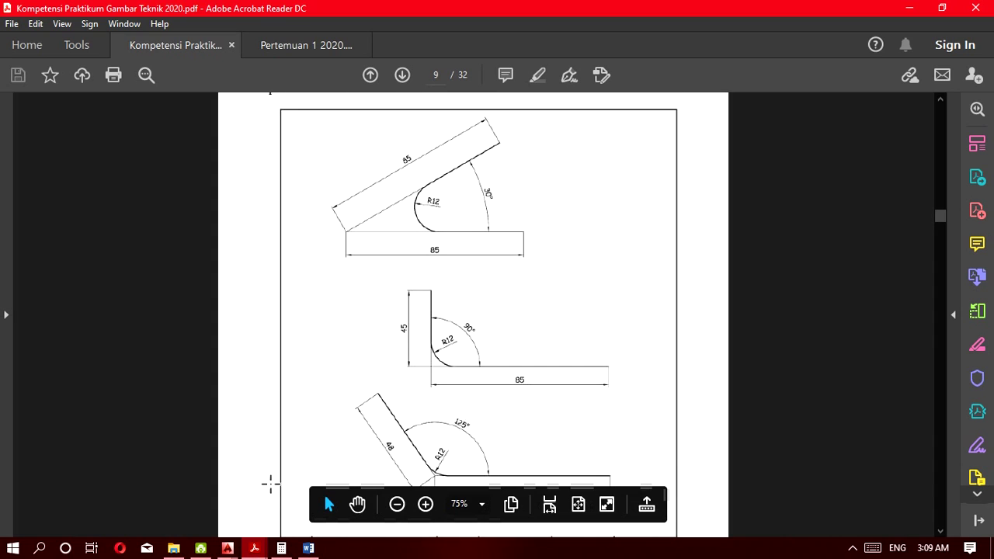
mouse_move(229, 543)
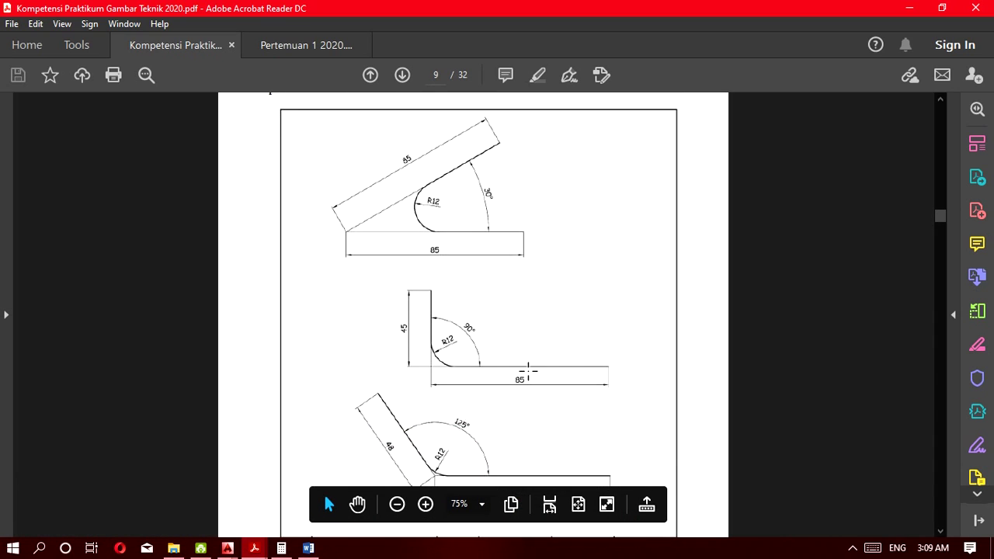
scroll(529, 373, "down", 3)
scroll(525, 392, "up", 3)
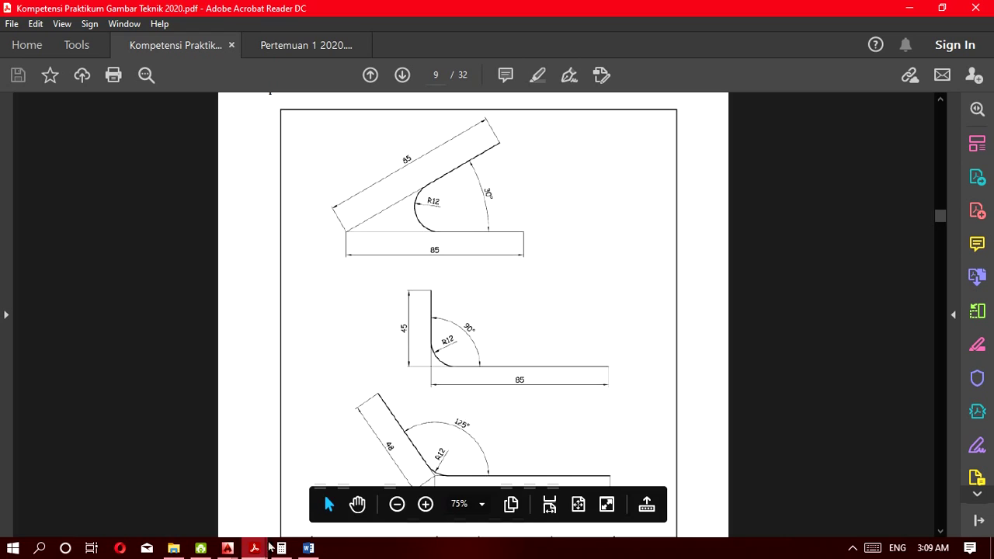
Switch to tittle Block.dwg in AutoCAD and make Contour the current layer.
left_click(228, 548)
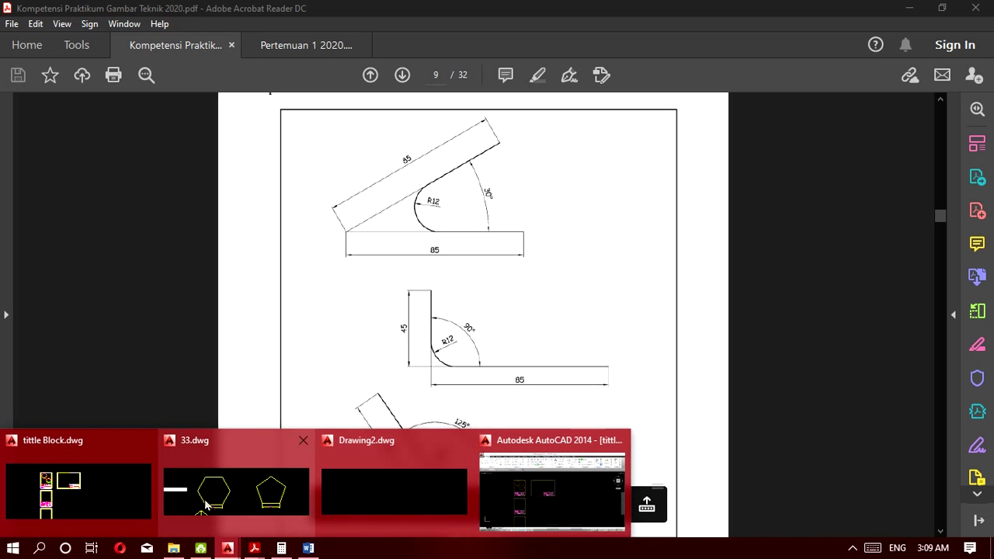
left_click(115, 503)
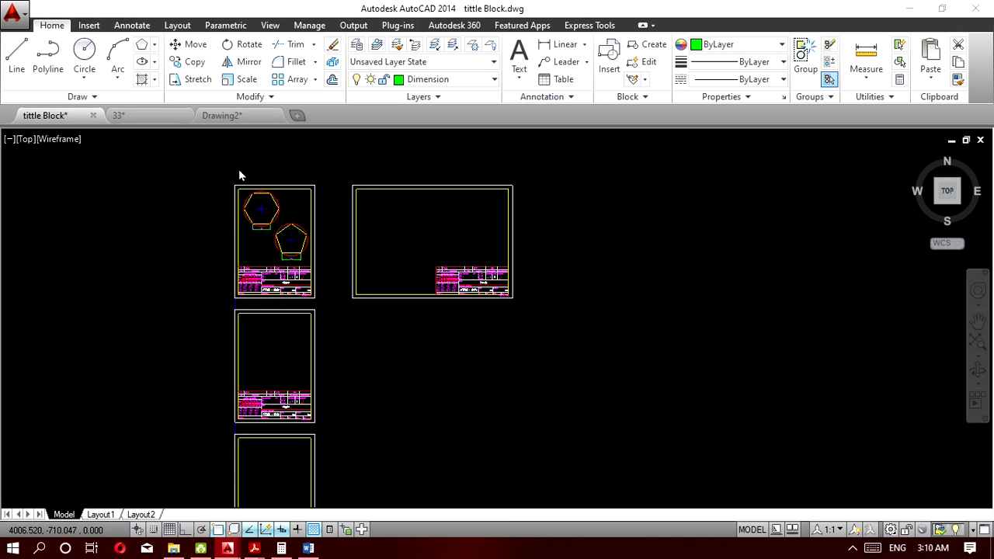
scroll(186, 163, "up", 3)
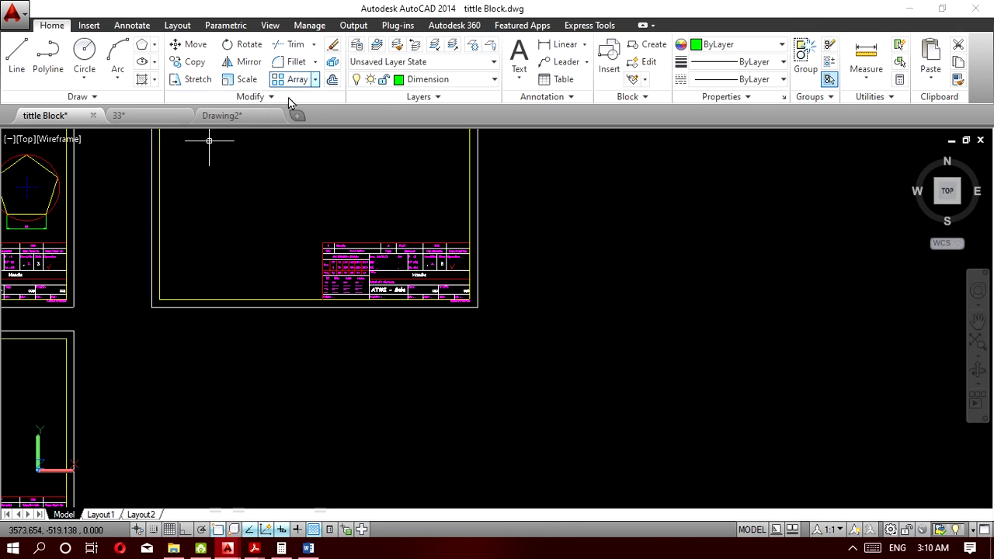
left_click(411, 82)
left_click(410, 164)
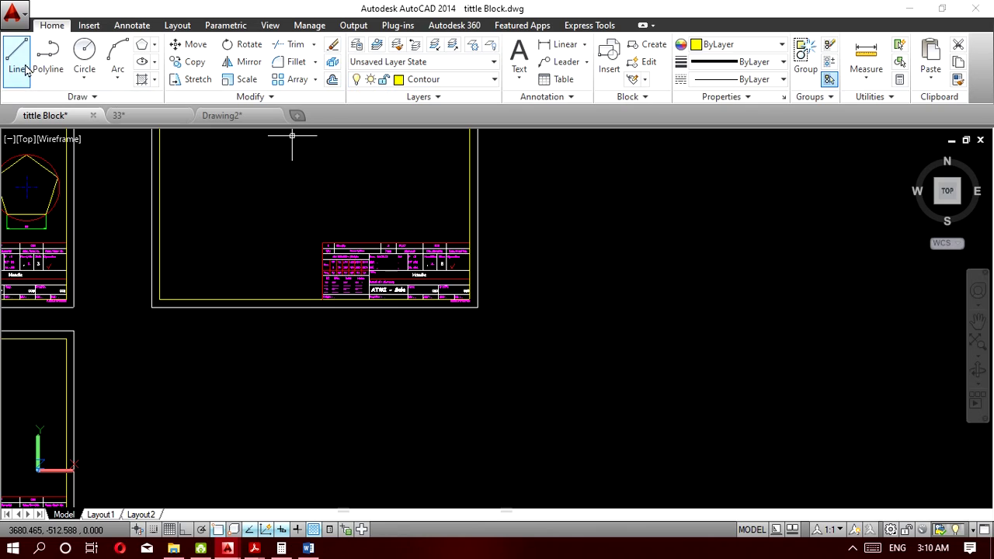
With ortho on, draw a horizontal line 85 mm long towards the left in the empty area right of the landscape sheet.
left_click(24, 70)
left_click(730, 249)
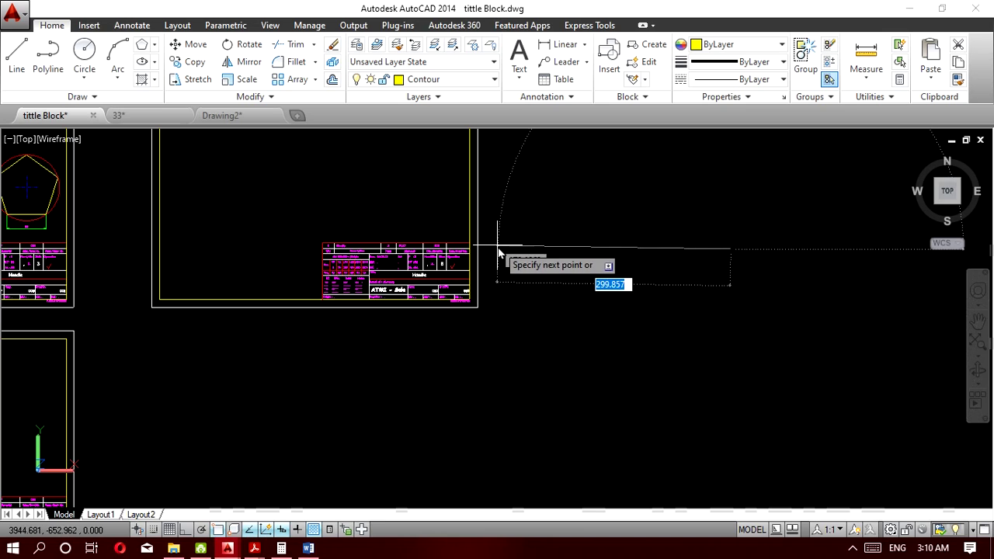
key("F8")
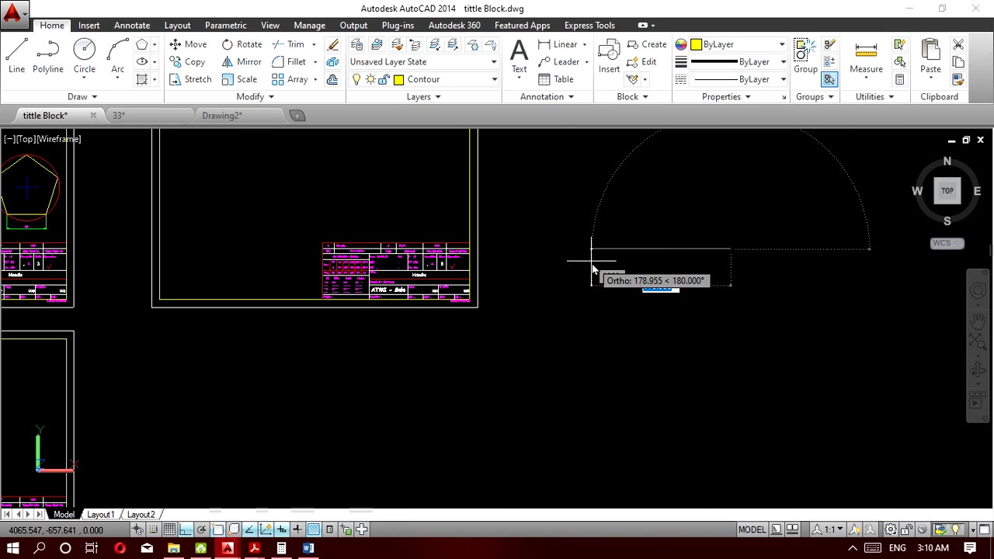
type("8")
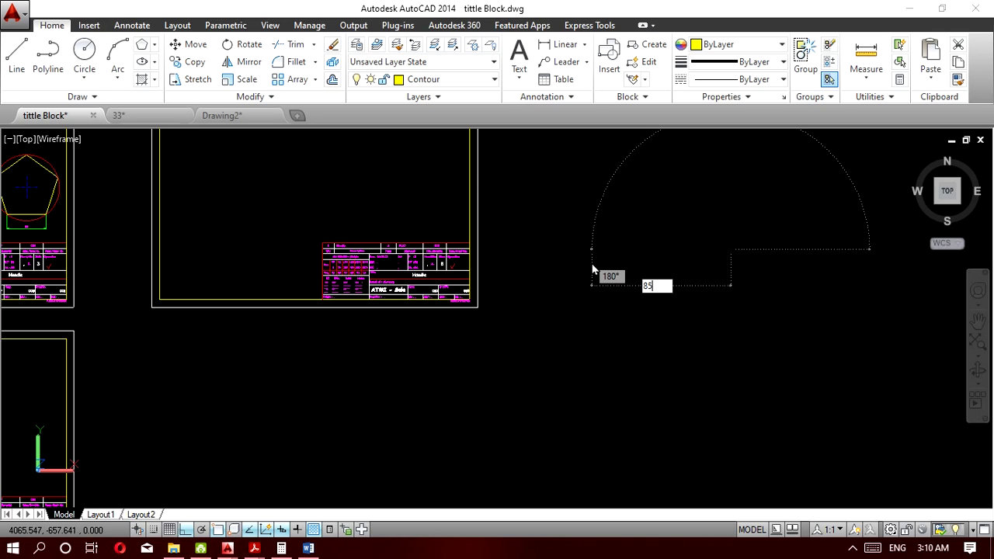
type("5")
key("Return")
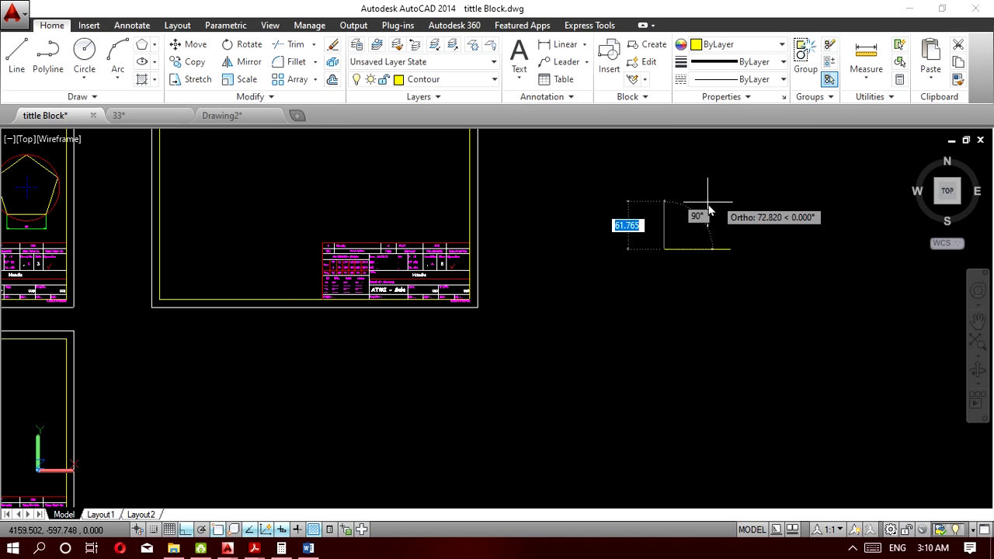
Turn ortho off and draw a second line 85 mm long at 30° from the horizontal line's left end.
scroll(708, 208, "up", 6)
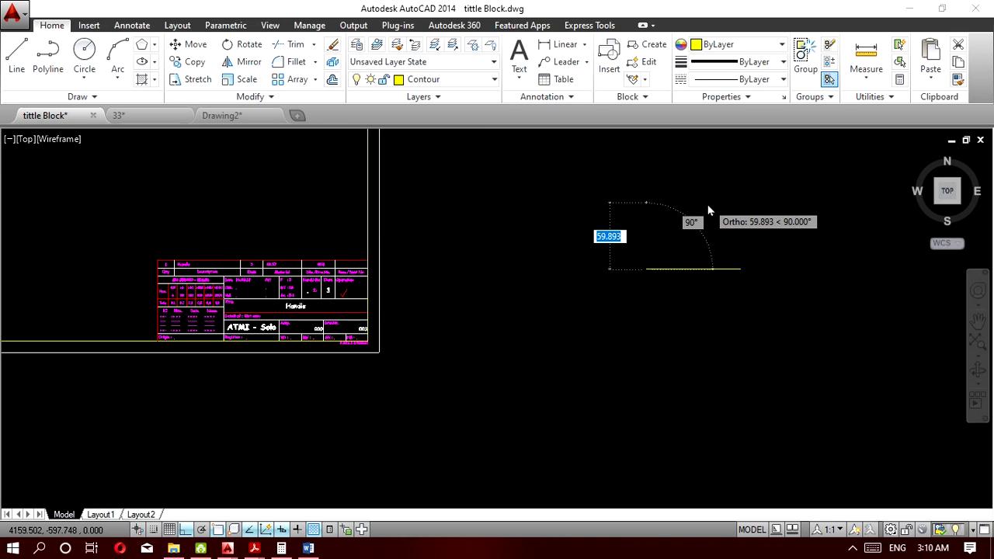
left_click(185, 530)
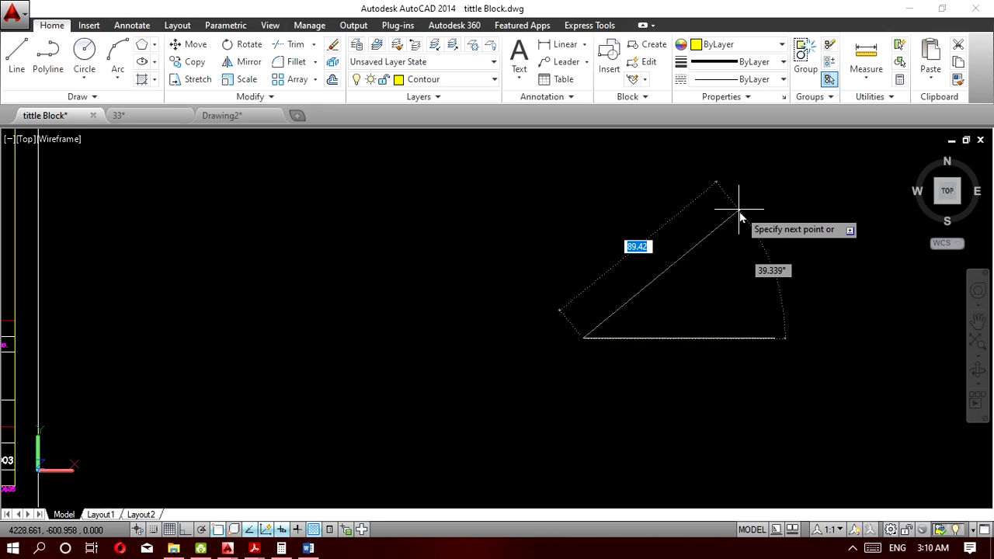
type("85")
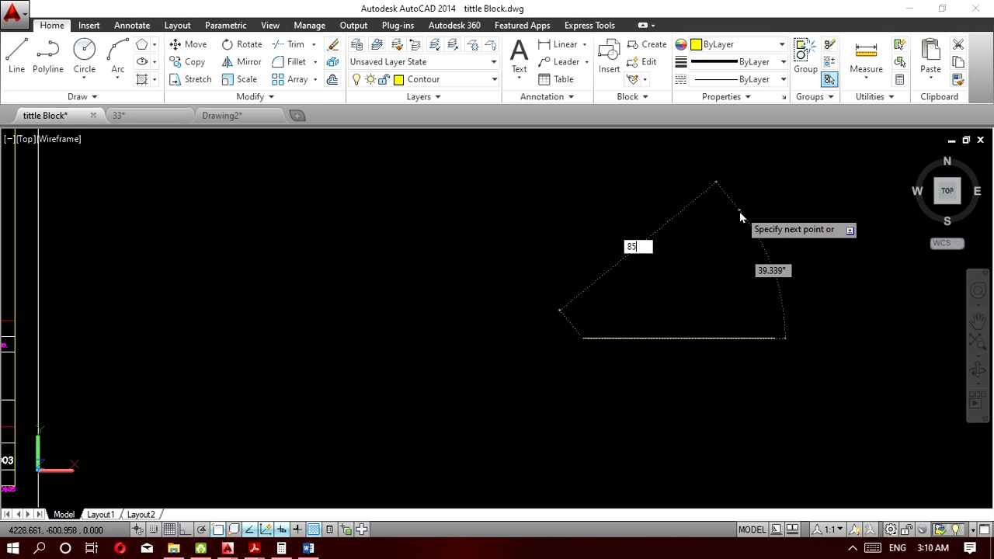
key("Tab")
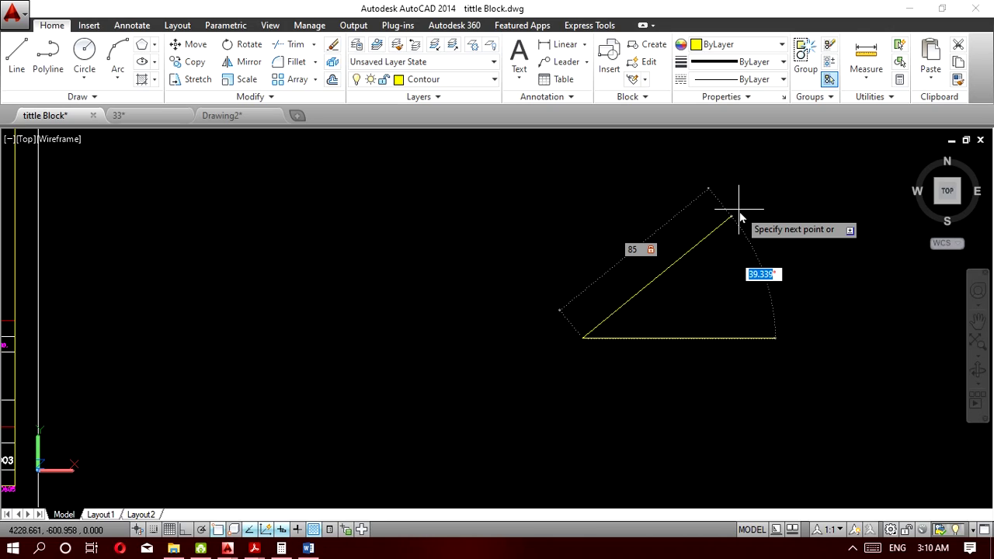
type("30")
key("Return")
key("Escape")
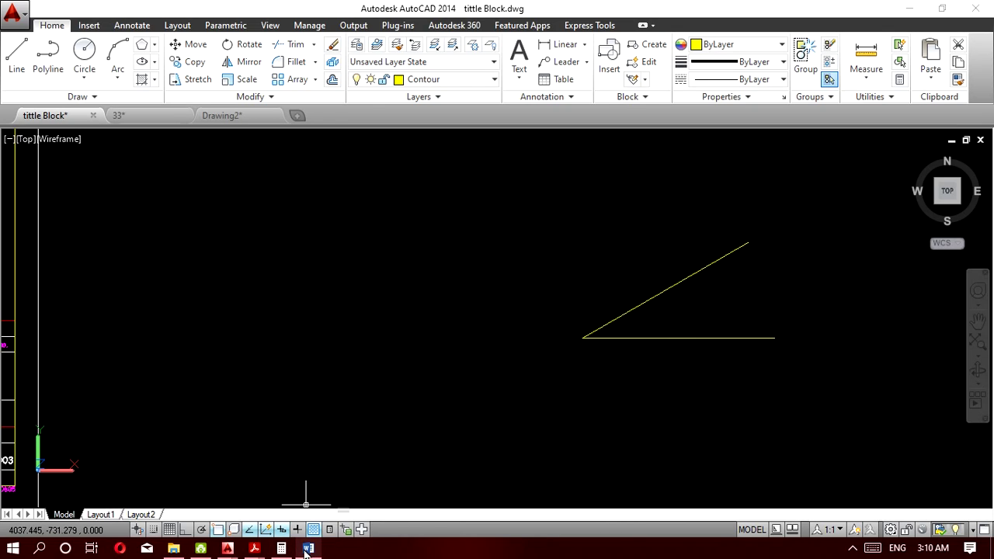
Check the 90° figure in the Kompetensi PDF, return to AutoCAD and start a Line in the free space beside the 30° angle.
mouse_move(254, 549)
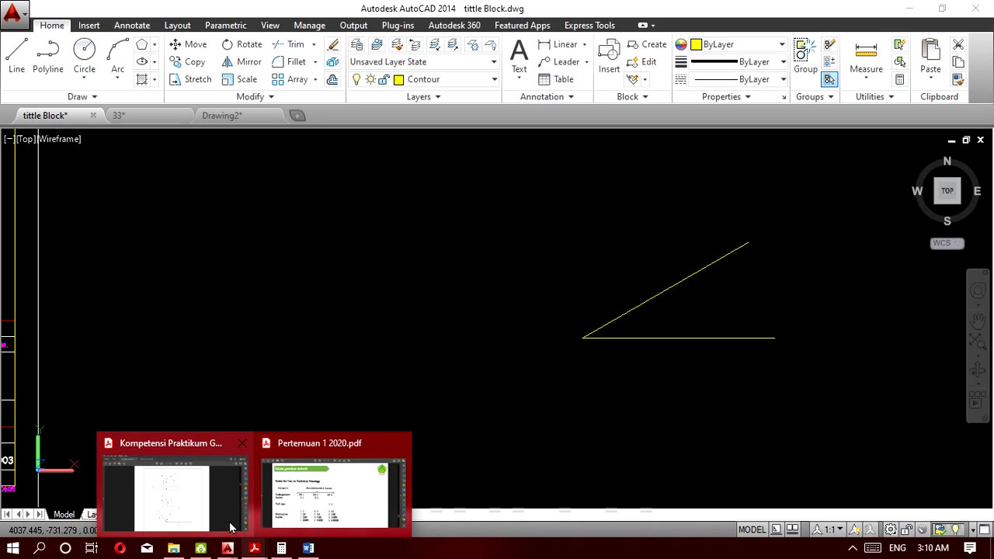
left_click(225, 526)
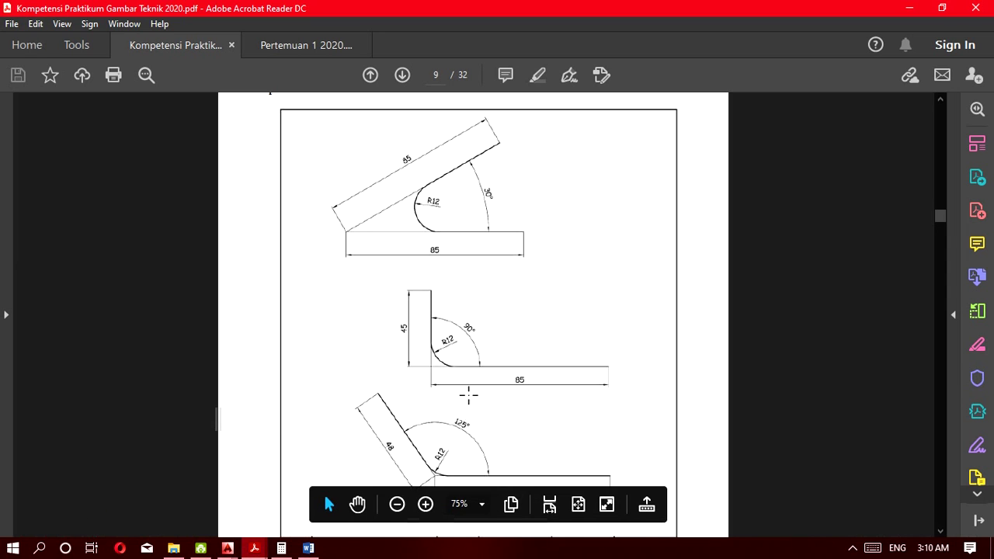
left_click(910, 7)
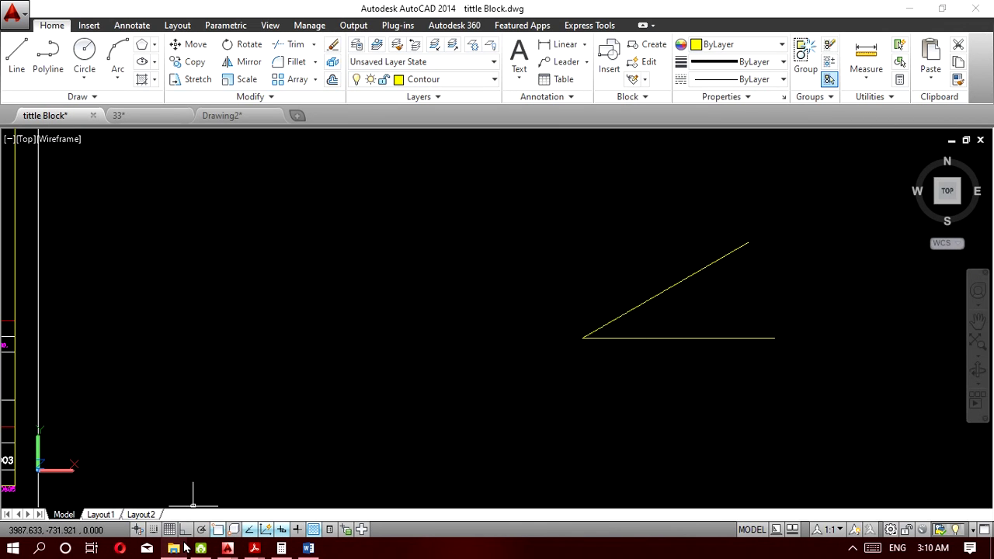
left_click(16, 54)
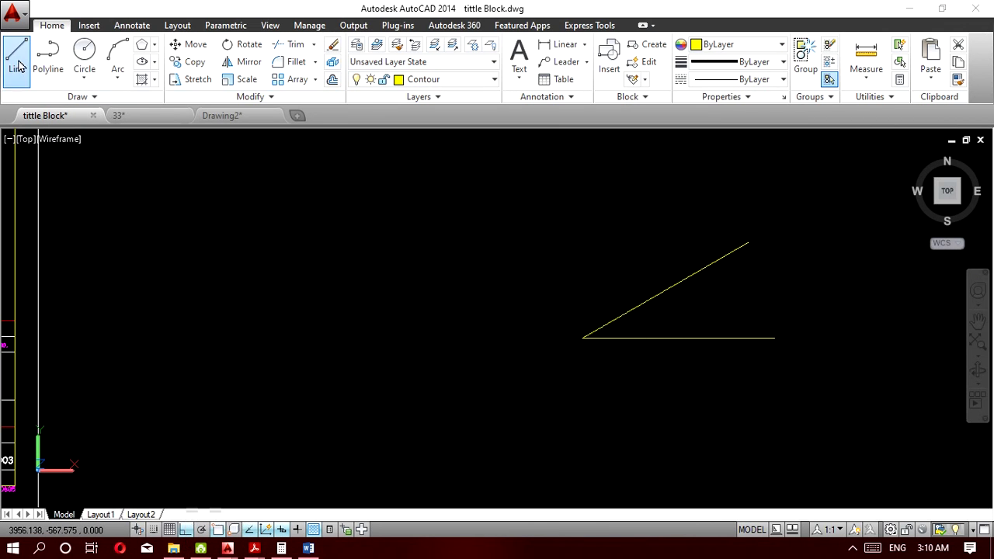
middle_click_drag(516, 337, 269, 324)
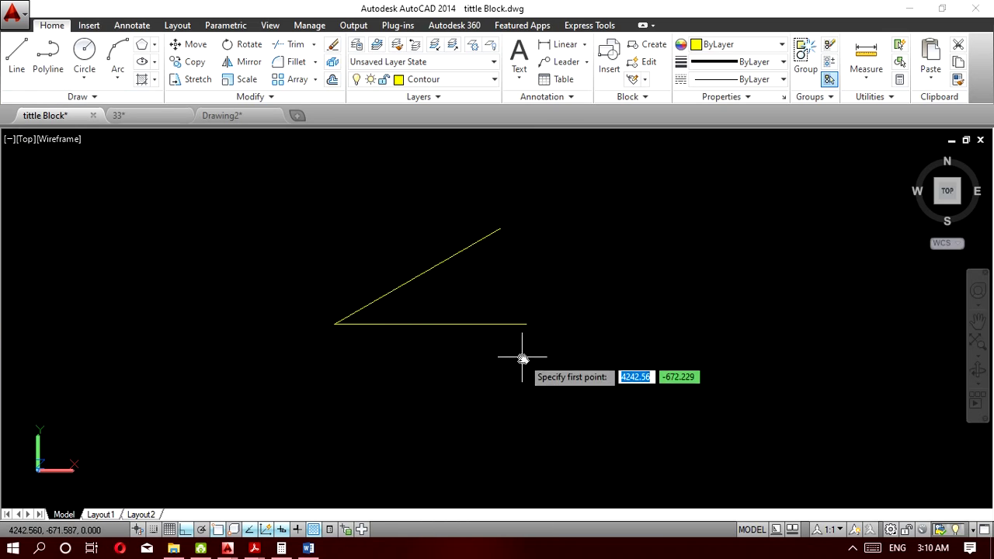
Draw an 85-long horizontal line leftward from below the base line's right end, and a 45-long vertical line upward from its left end.
left_click(526, 324)
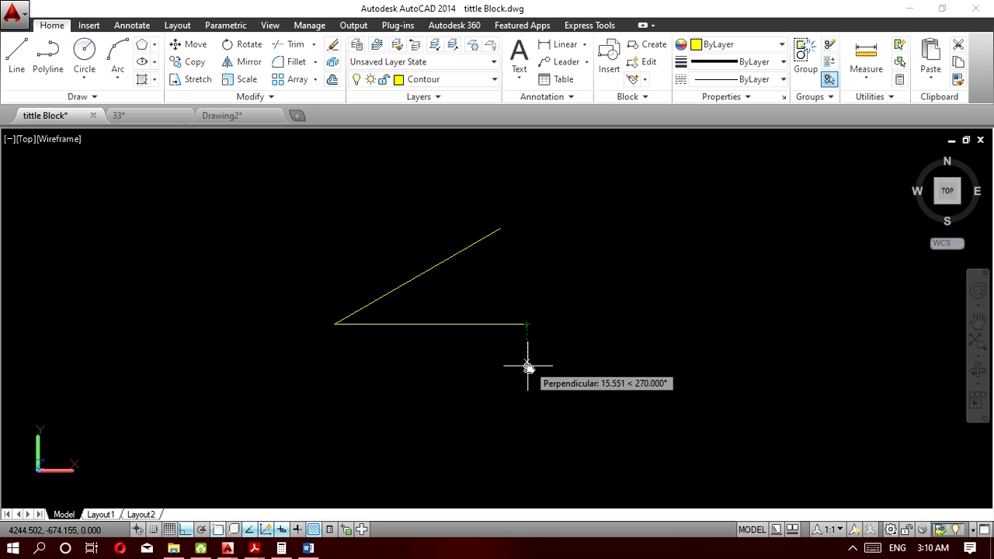
left_click(527, 449)
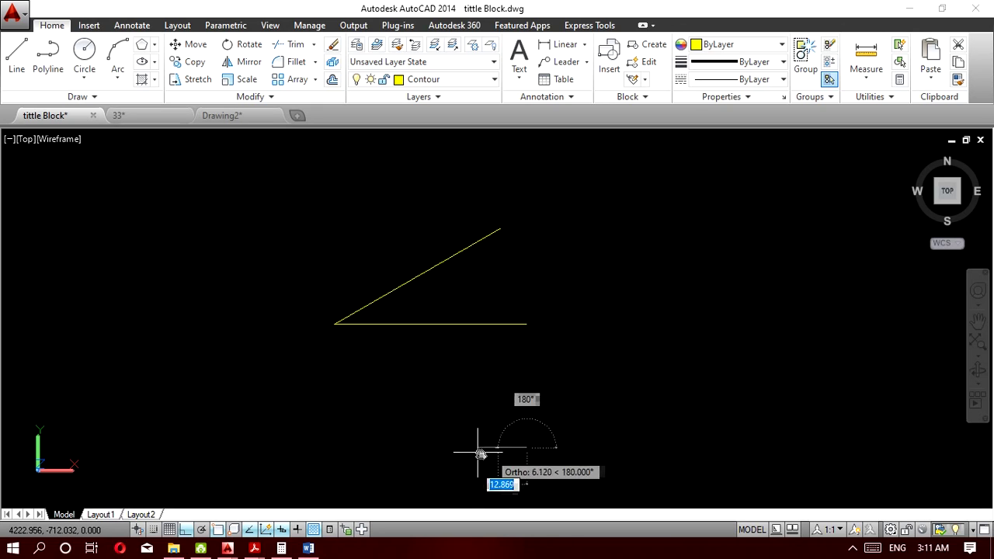
type("8")
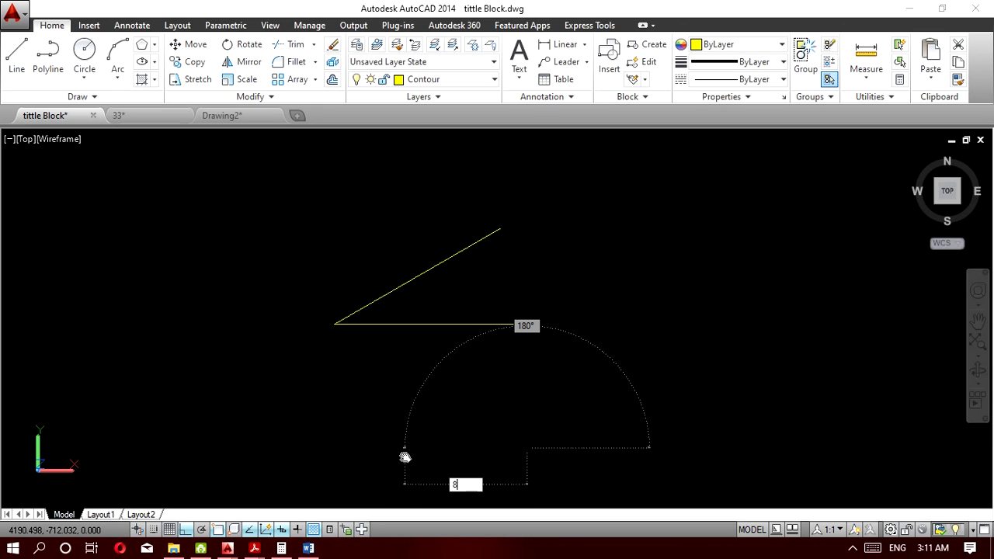
type("4")
key("Return")
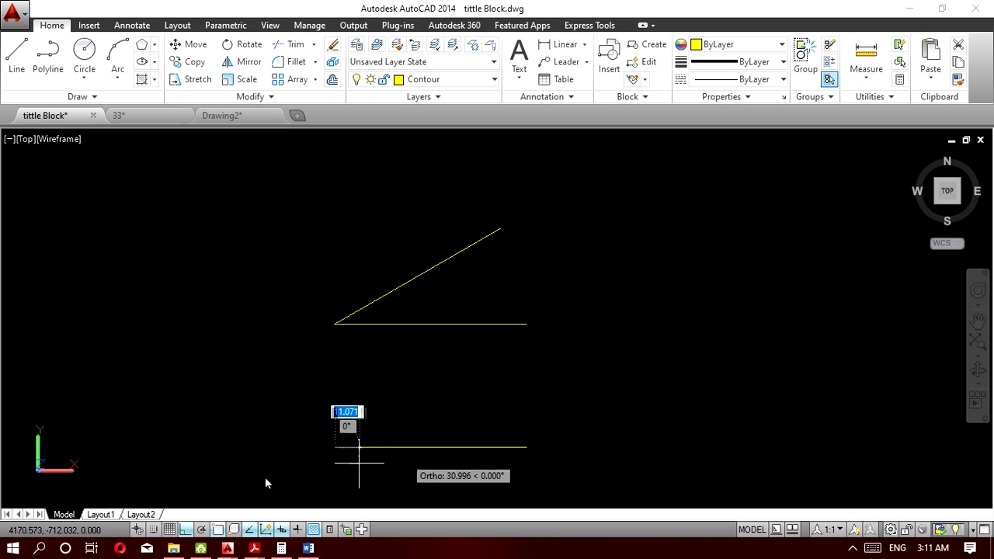
type("45")
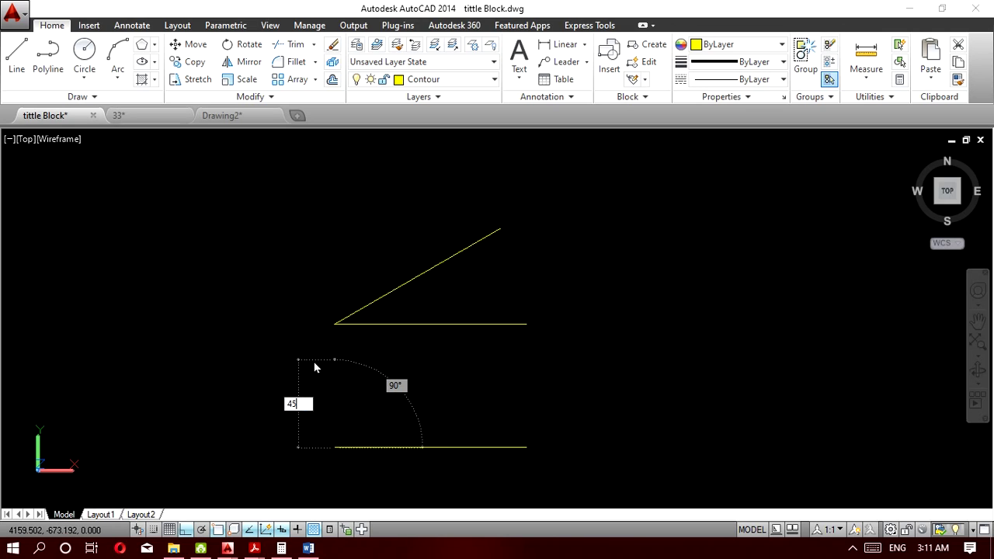
key("Return")
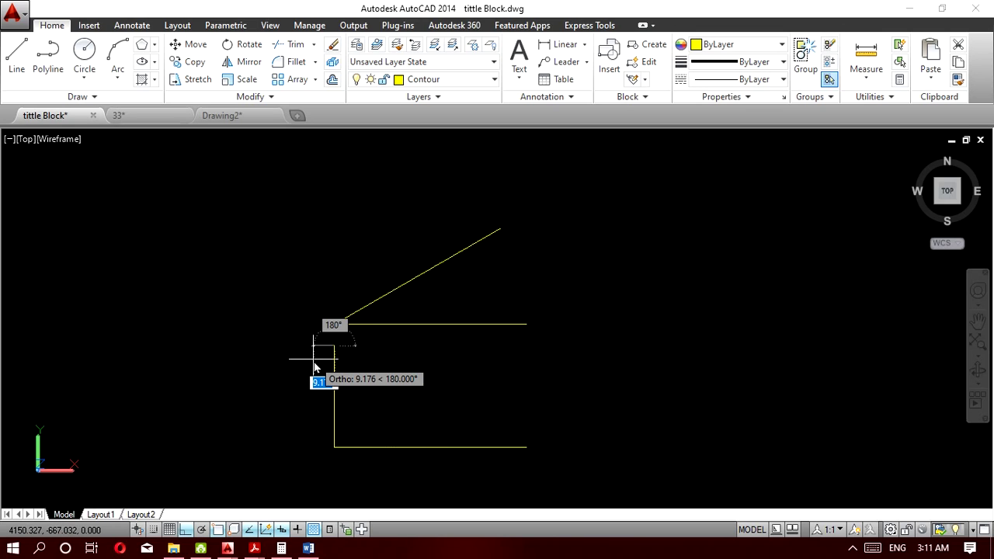
key("Escape")
Move the L-shaped pair of lines straight down to widen the gap below the 30° angle.
middle_click_drag(386, 446, 373, 358)
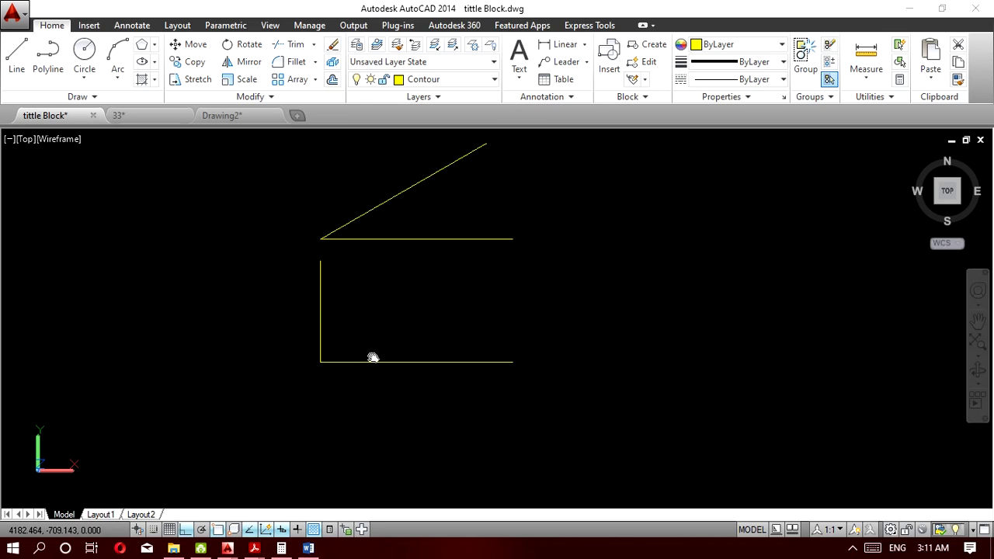
left_click(588, 405)
left_click(269, 247)
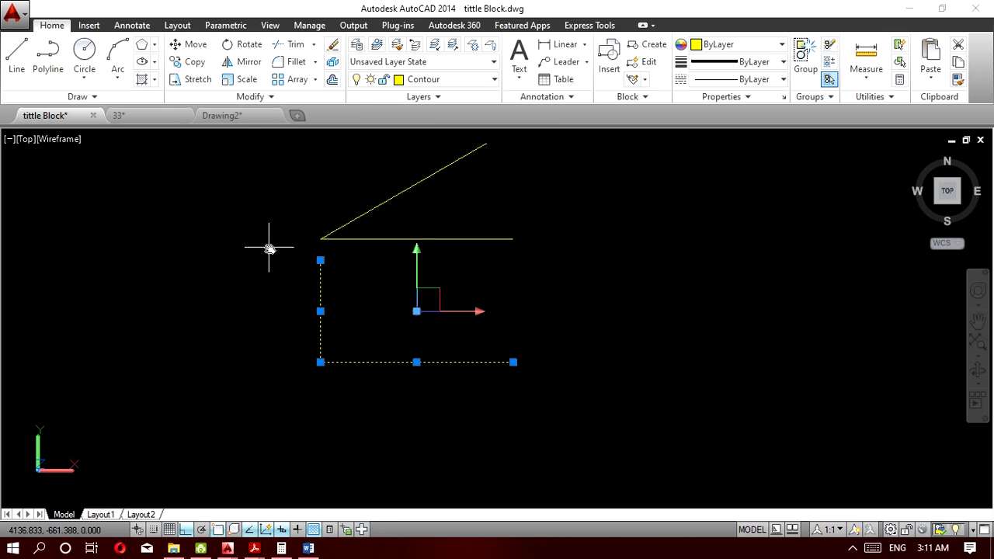
left_click(191, 44)
left_click(569, 254)
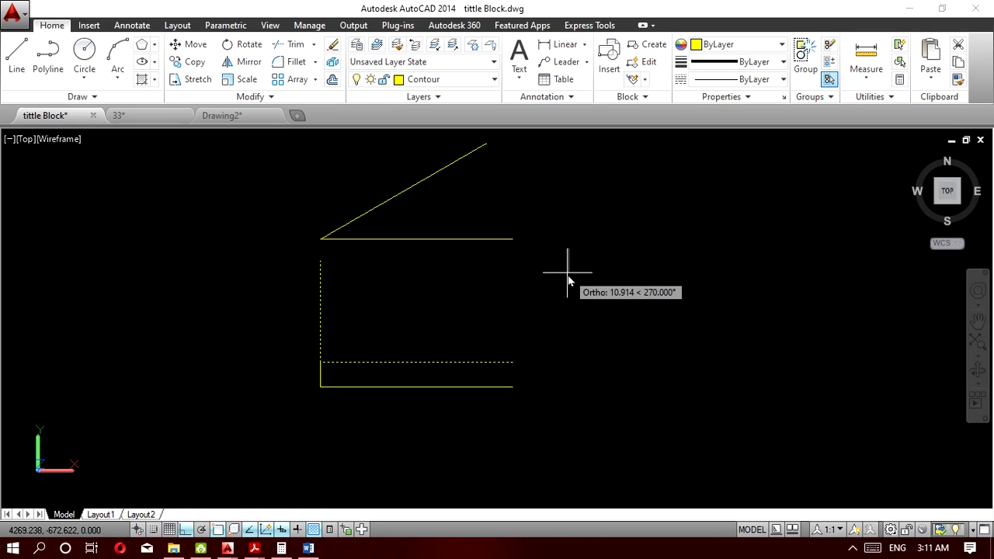
left_click(569, 290)
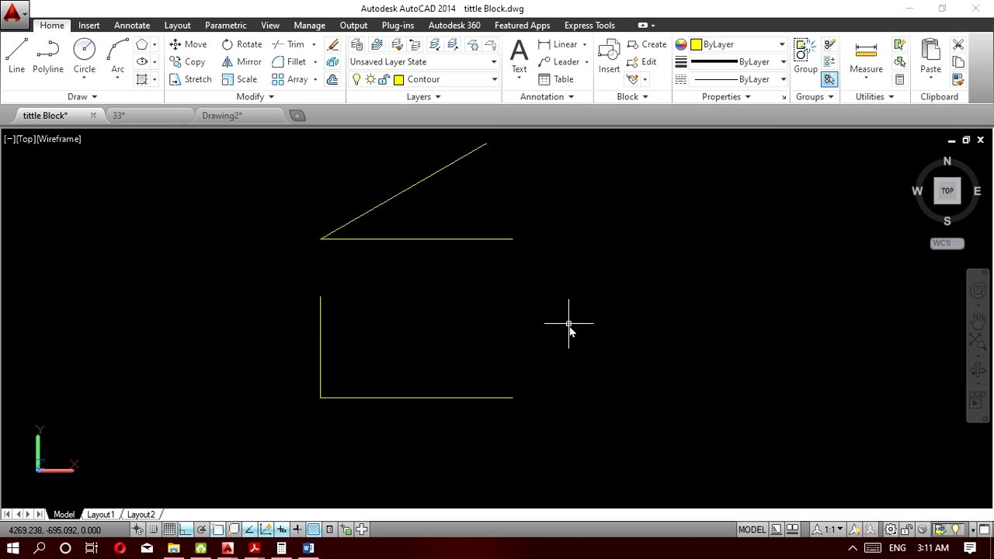
Switch to the exercise PDF in Acrobat Reader, examine the dimensions of the 125° figure on page 9, and return to the AutoCAD drawing.
scroll(569, 324, "down", 1)
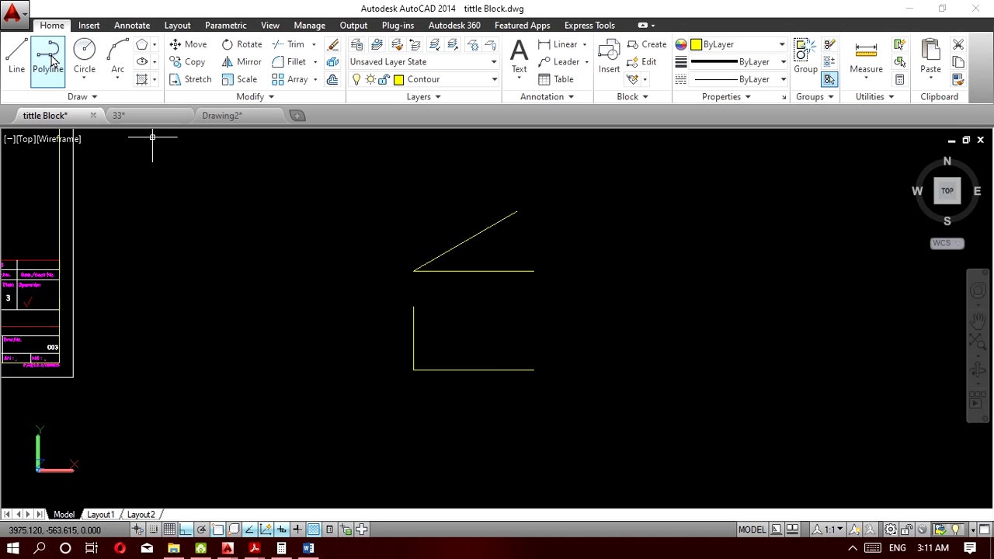
mouse_move(254, 548)
left_click(199, 505)
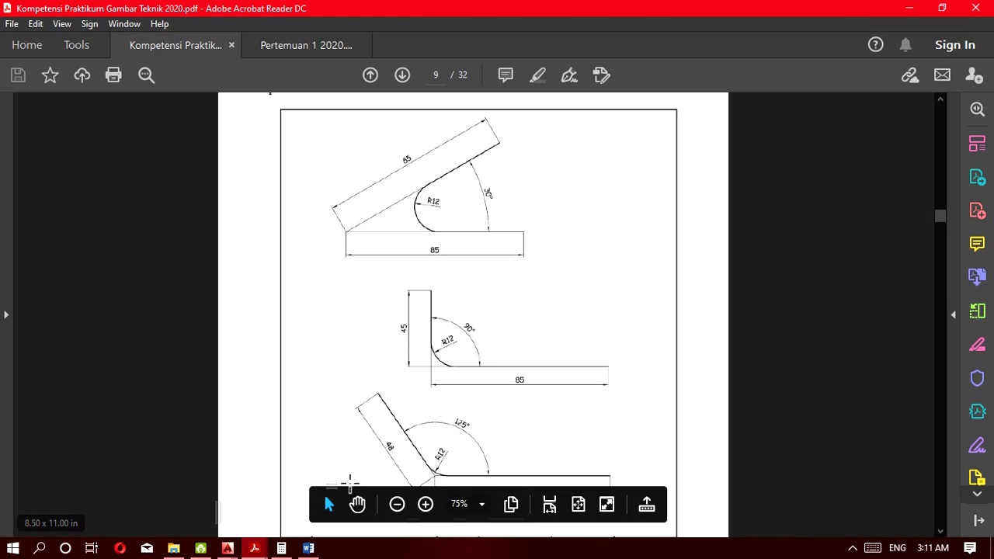
scroll(349, 483, "down", 3)
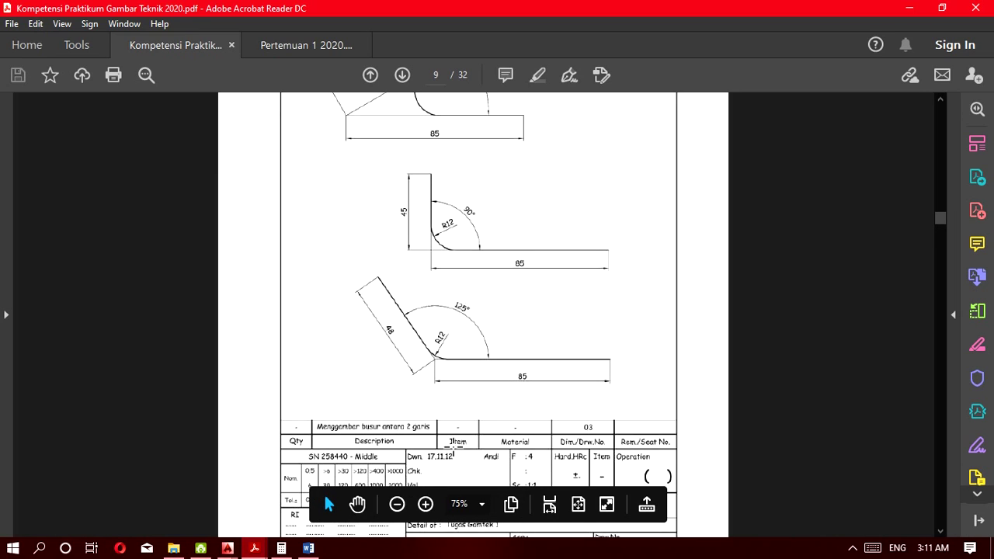
scroll(454, 442, "up", 3)
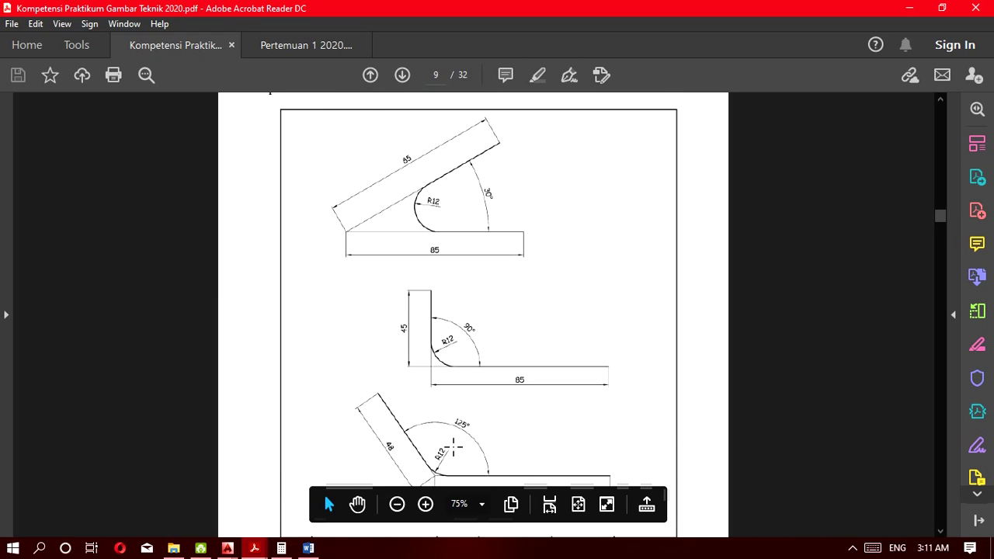
scroll(454, 442, "down", 3)
left_click(908, 8)
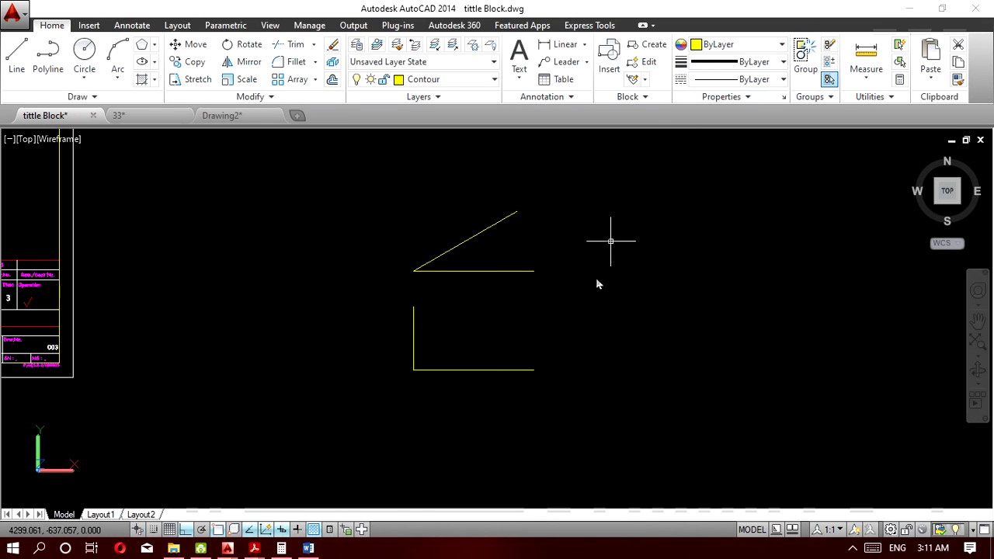
Draw an 85-long horizontal line leftward, starting below the right end of the L-shape and aligned with it.
left_click(17, 54)
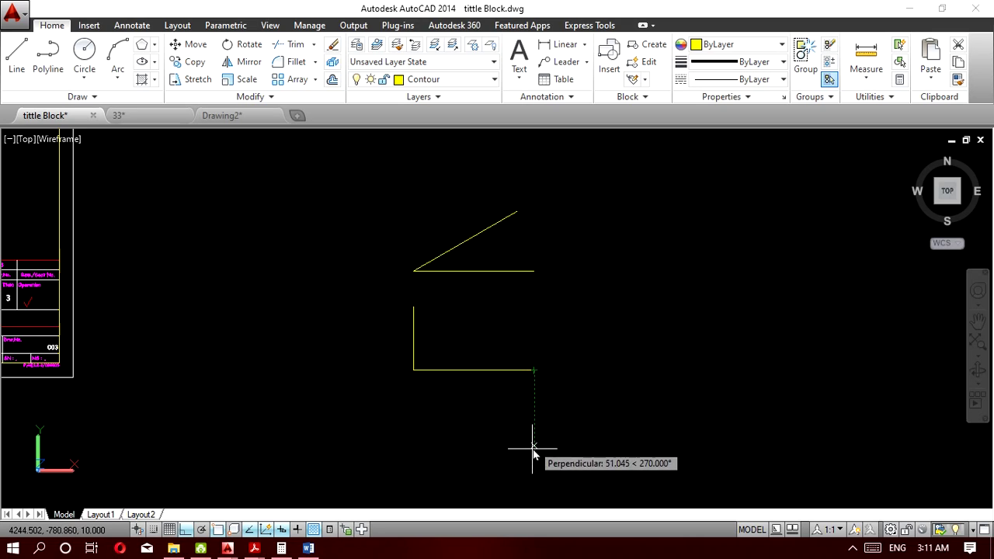
left_click(534, 473)
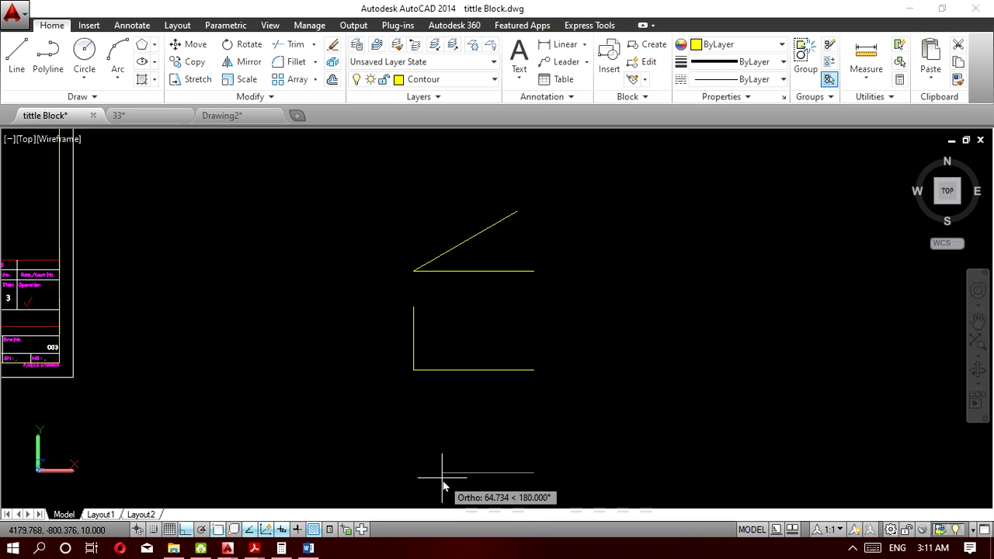
type("8")
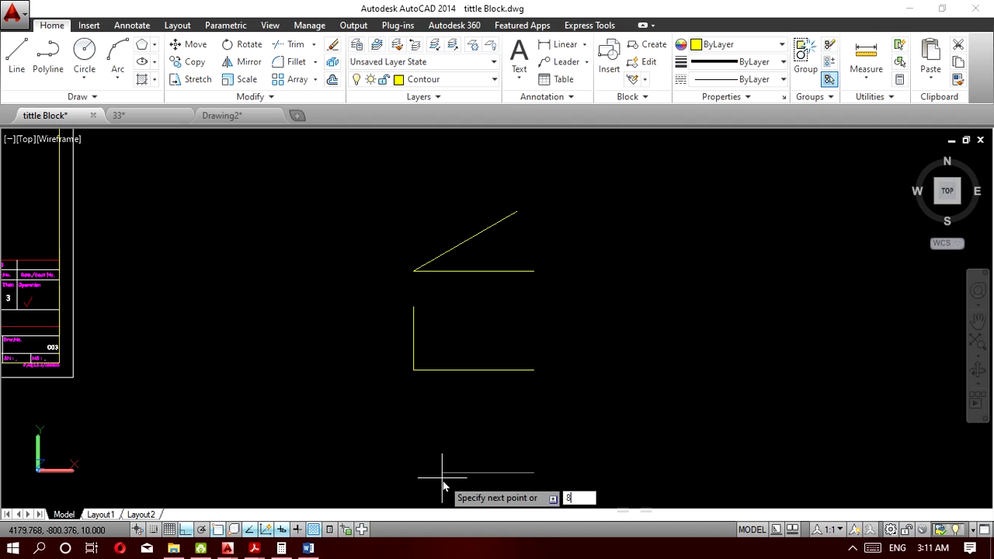
key("Return")
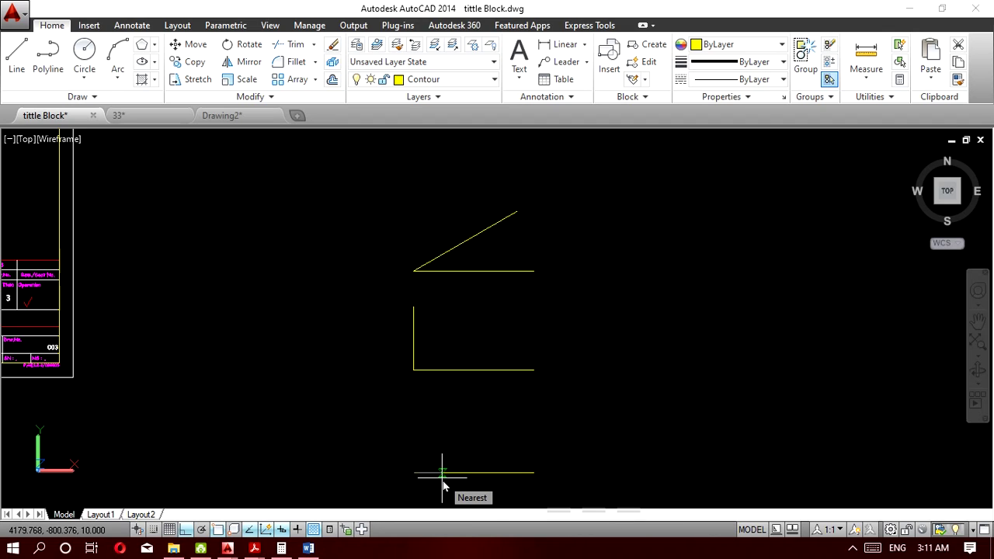
Turn off Ortho and continue from the horizontal line's left end with a 48-long segment at 125°, ending the line.
left_click(184, 531)
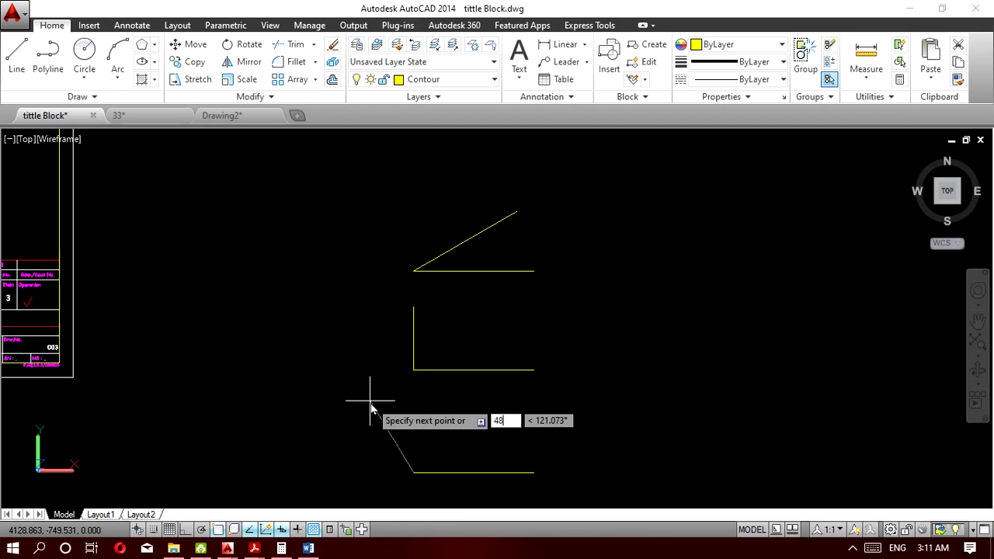
key("Tab")
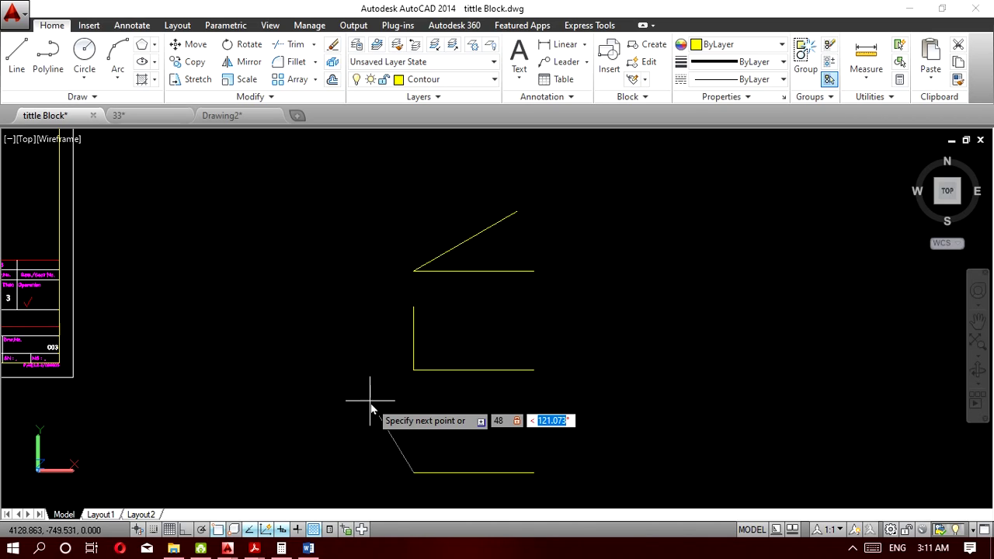
type("125")
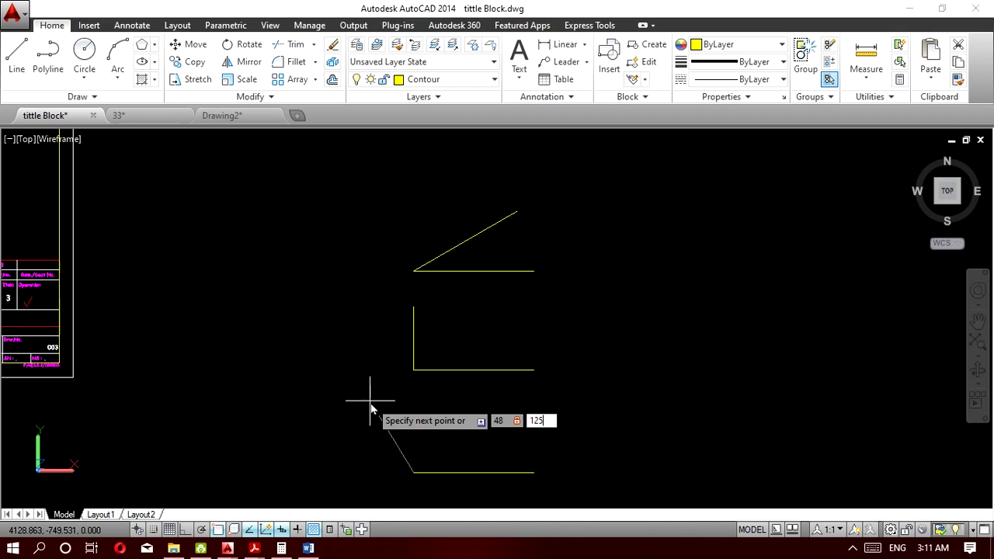
key("Return")
key("Return")
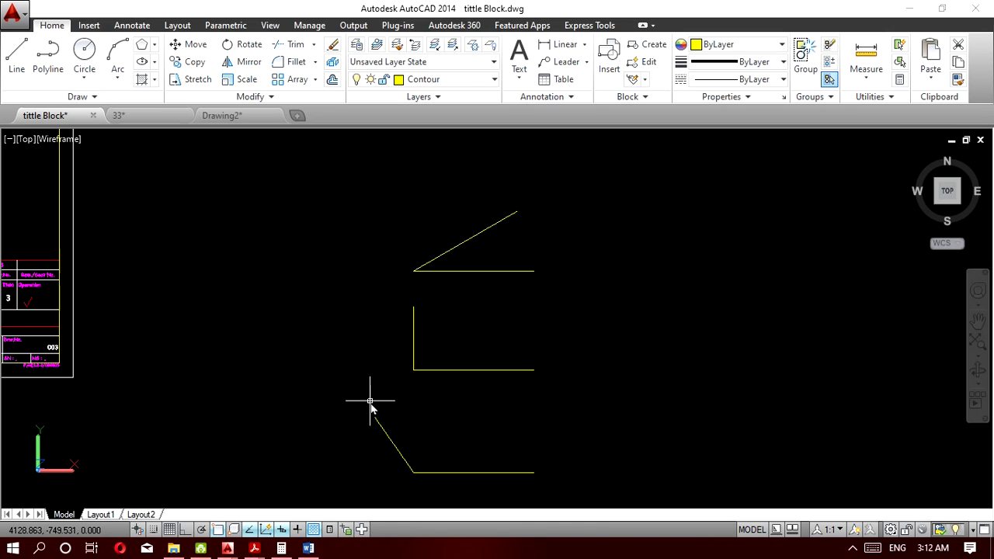
Copy the horizontal line of the 30° angle straight up by 12, using its right endpoint as the base point.
scroll(517, 257, "up", 2)
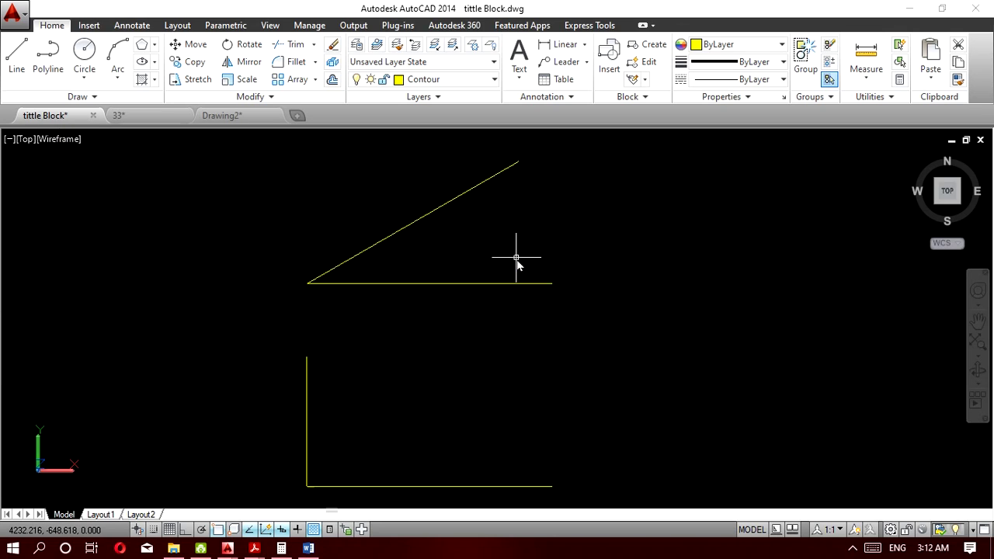
scroll(517, 258, "up", 2)
scroll(517, 257, "up", 2)
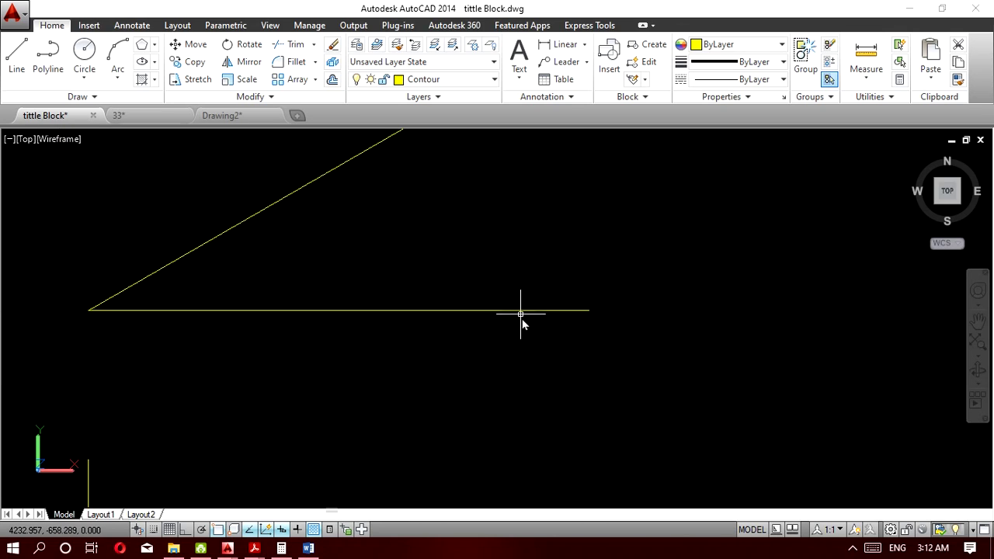
left_click(526, 341)
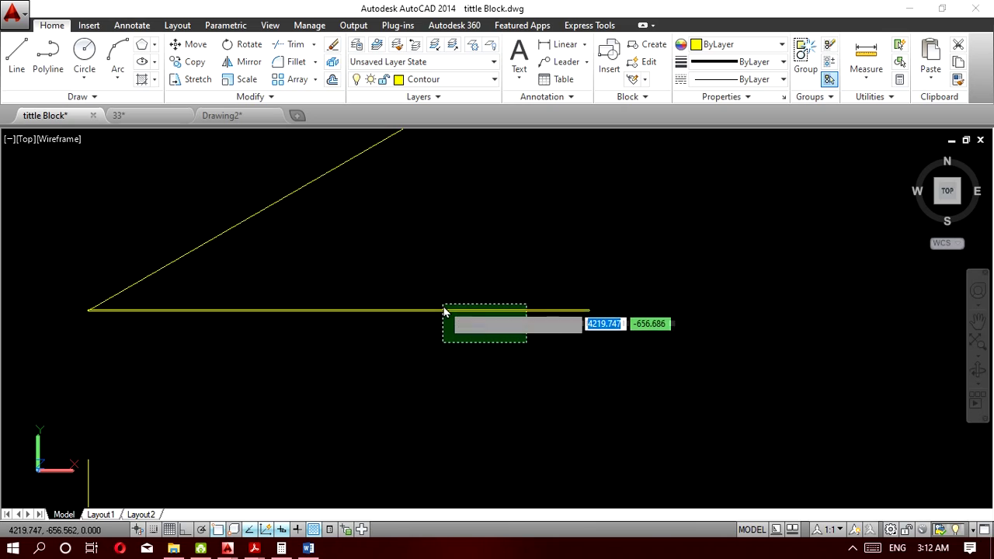
scroll(445, 312, "down", 5)
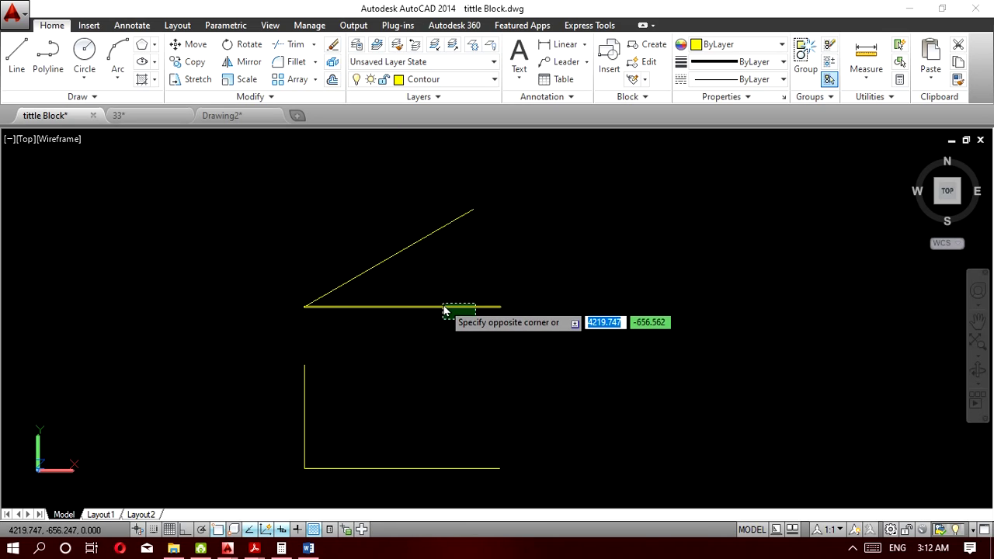
left_click(441, 325)
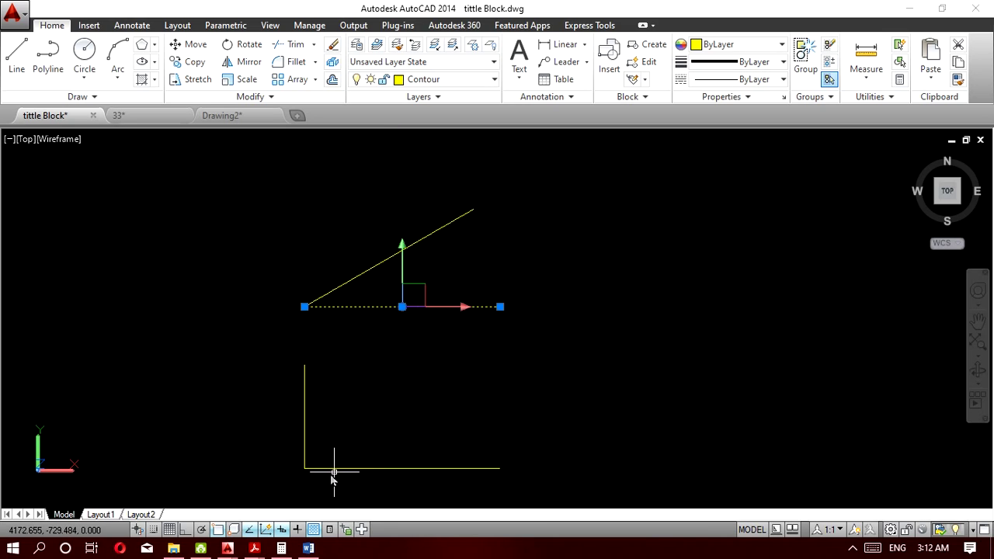
scroll(424, 336, "up", 2)
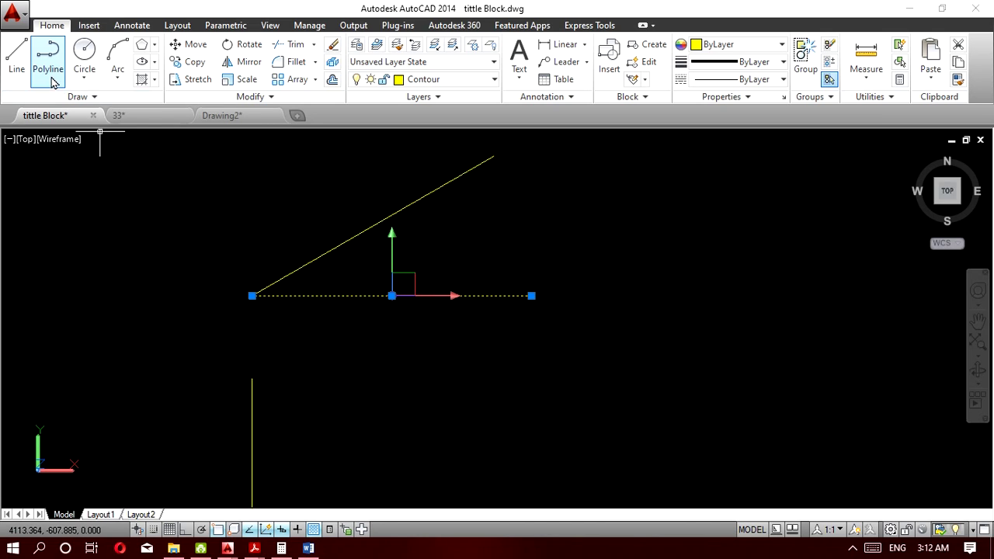
left_click(187, 62)
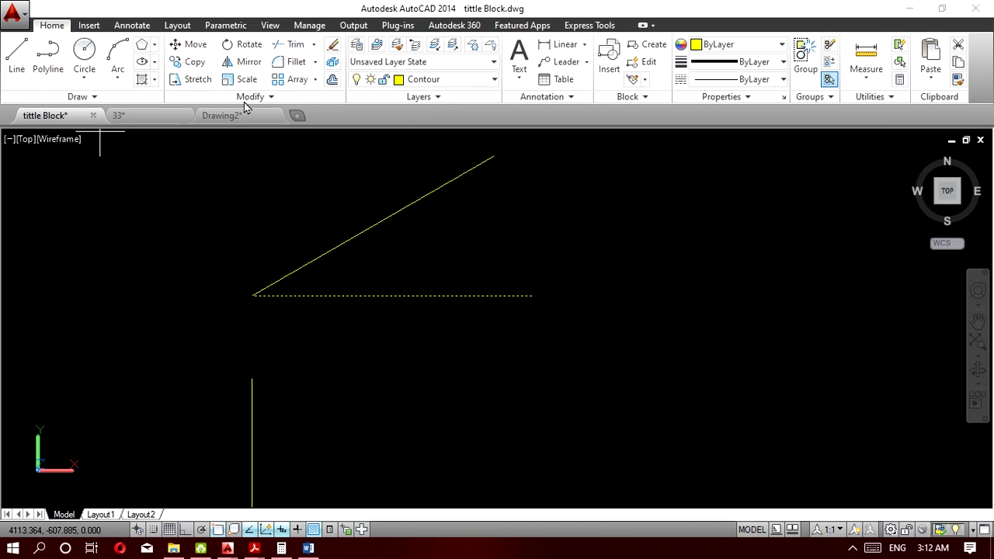
left_click(533, 300)
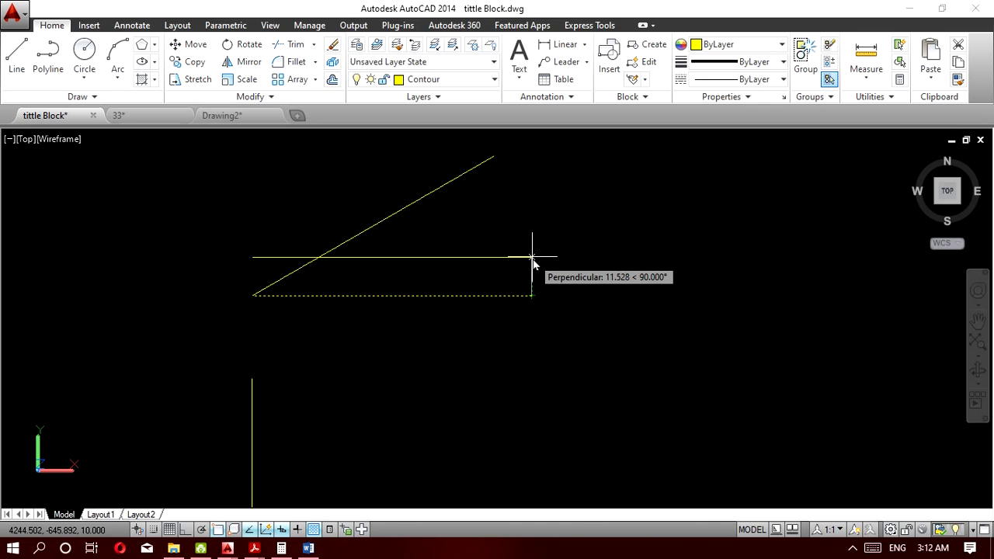
type("12")
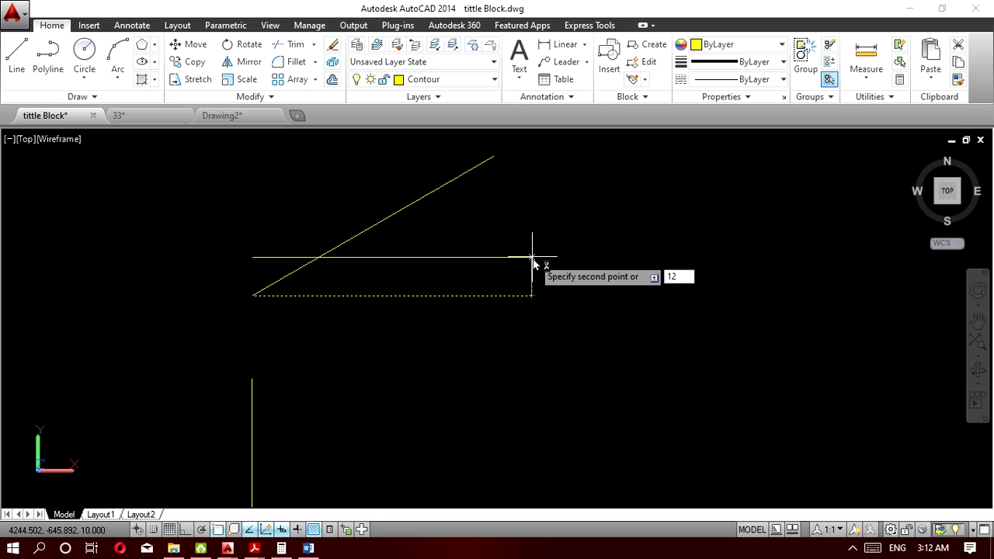
key("BackSpace")
key("BackSpace")
left_click(533, 262)
key("Return")
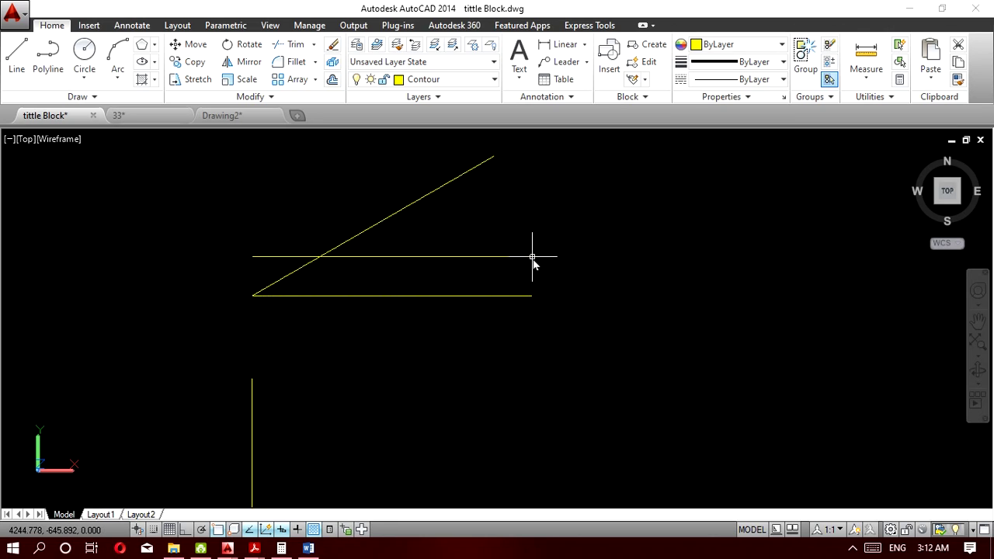
left_click(413, 218)
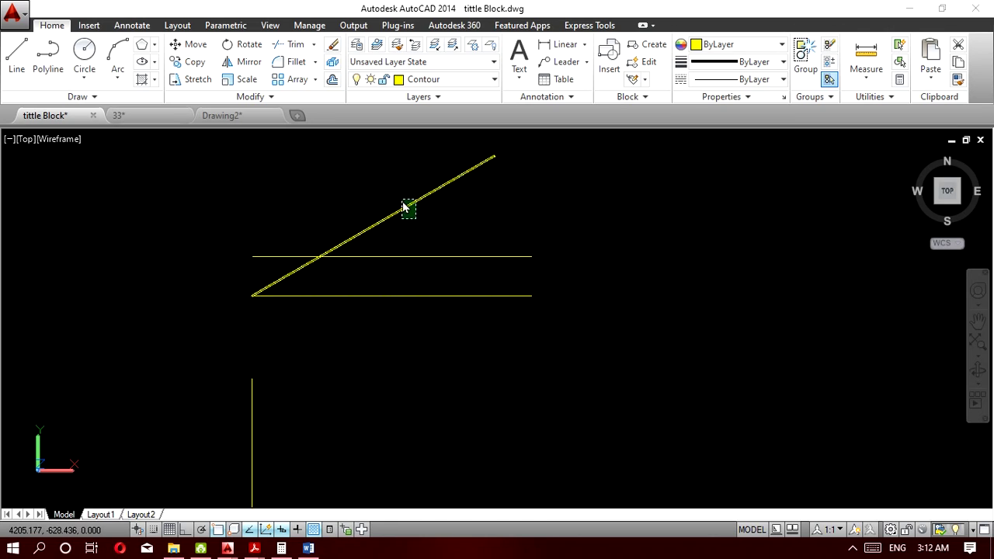
left_click(405, 213)
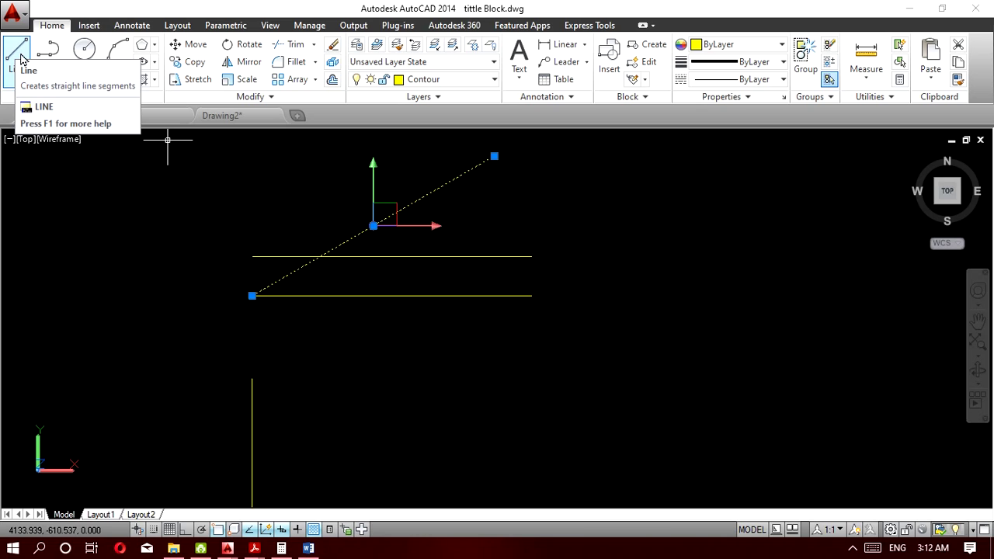
key("Escape")
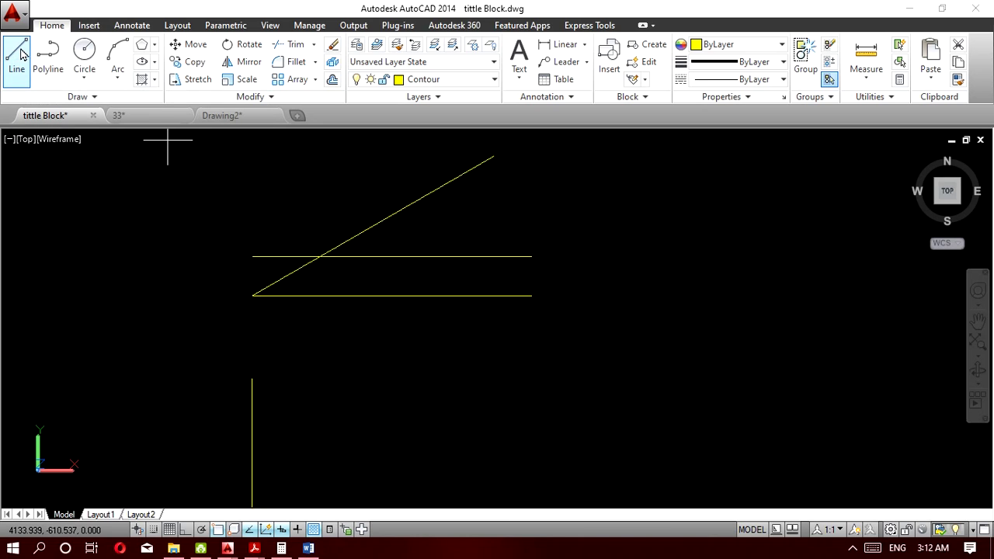
Draw a 12-long line at 60° downward from the upper end of the 30° inclined line.
left_click(17, 53)
left_click(493, 157)
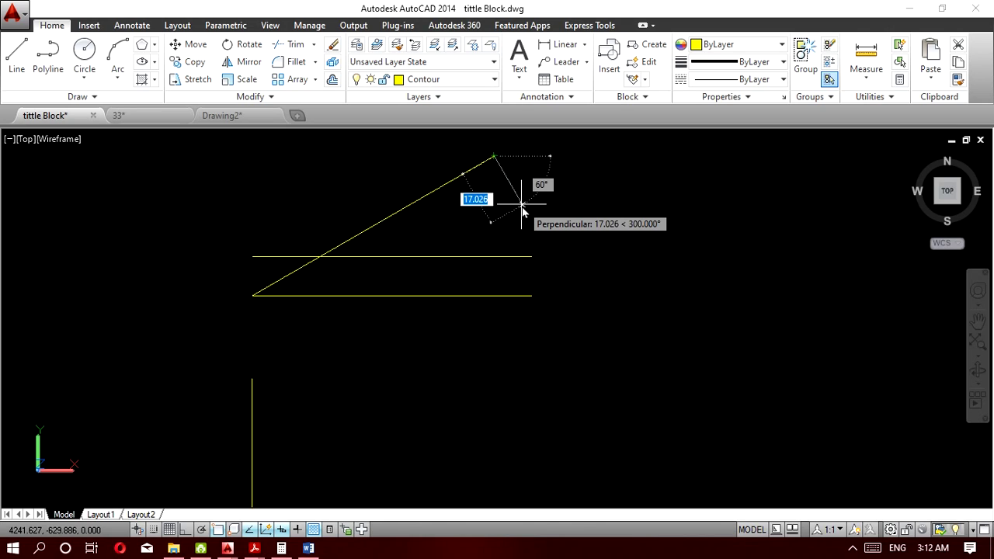
type("12")
key("Tab")
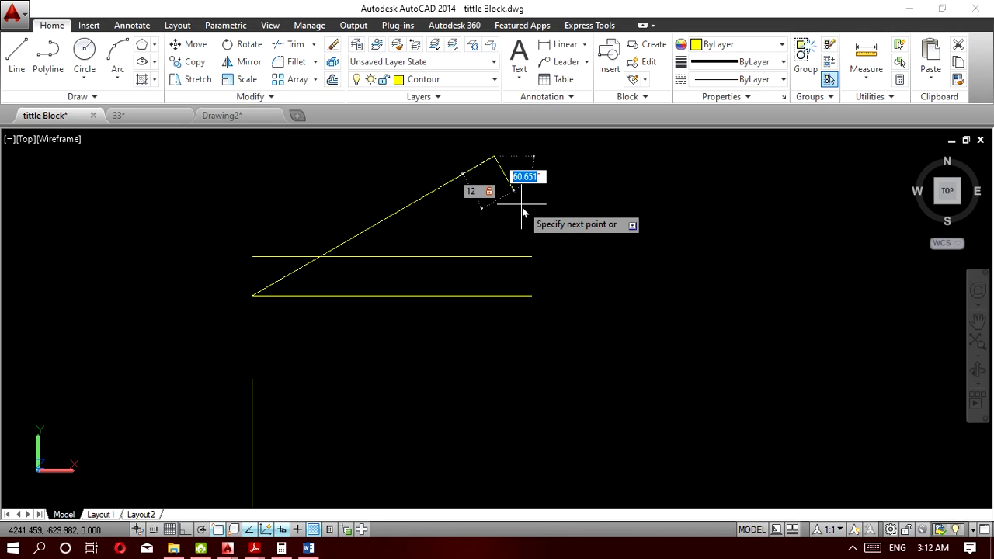
type("60")
key("Return")
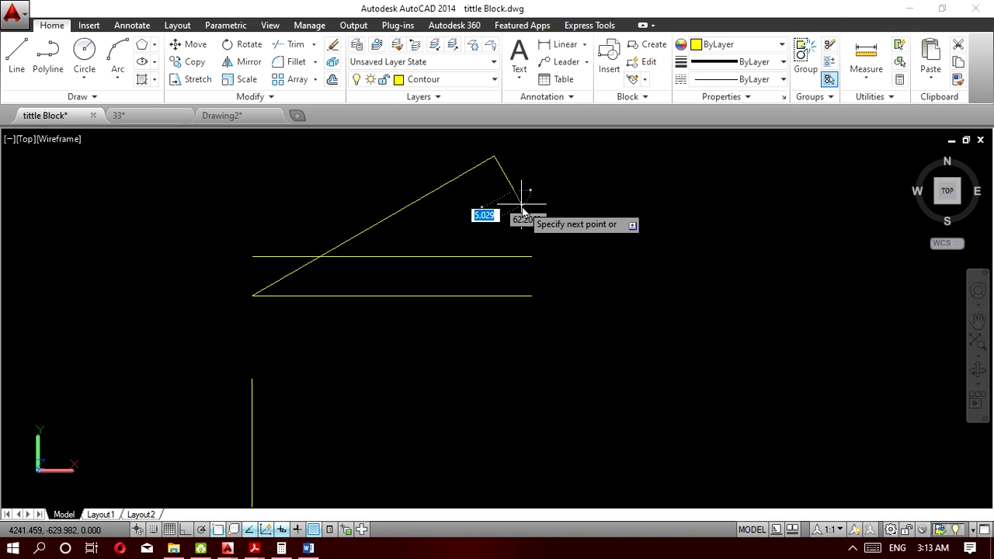
key("Escape")
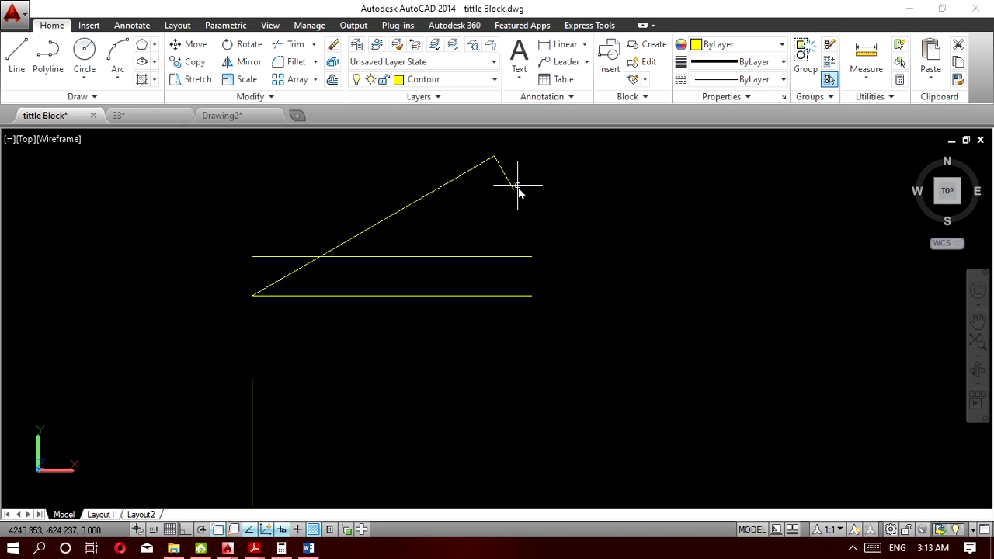
Copy the inclined line from its upper endpoint to the lower end of the short perpendicular line.
left_click(391, 223)
left_click(367, 206)
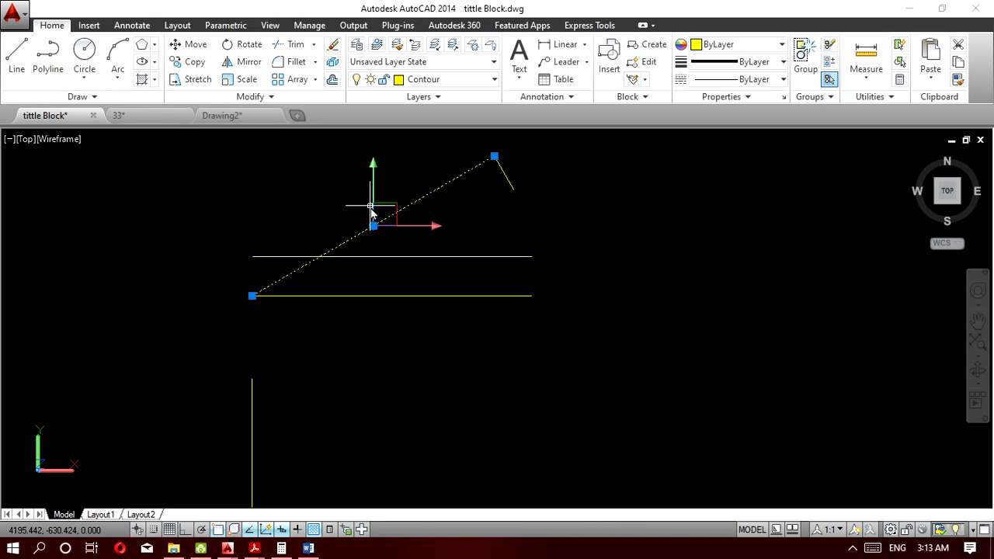
left_click(196, 64)
left_click(494, 158)
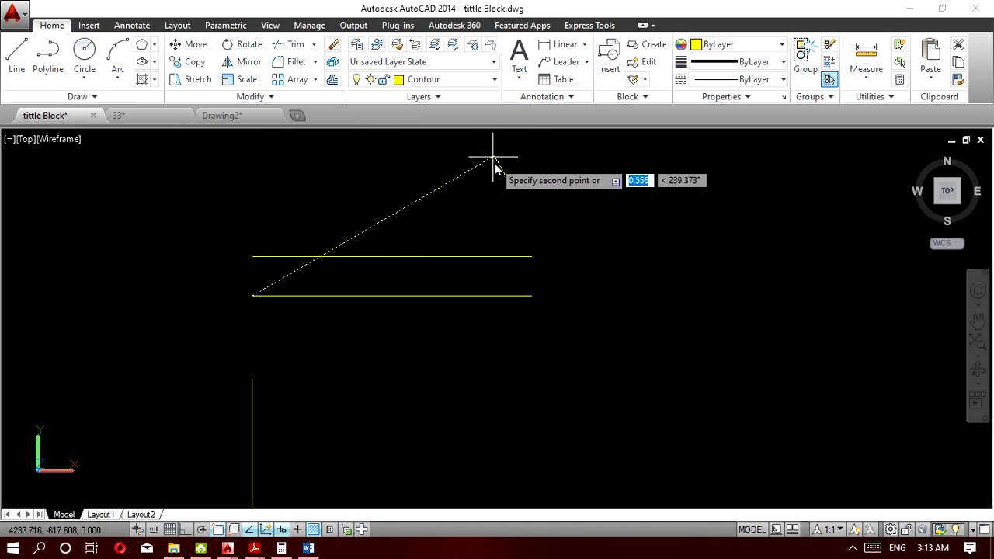
left_click(510, 191)
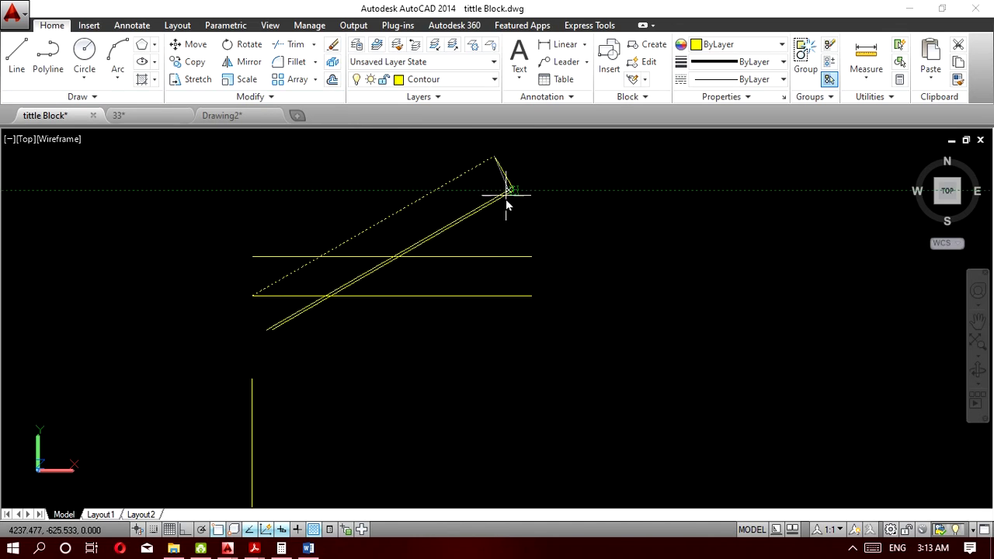
key("Return")
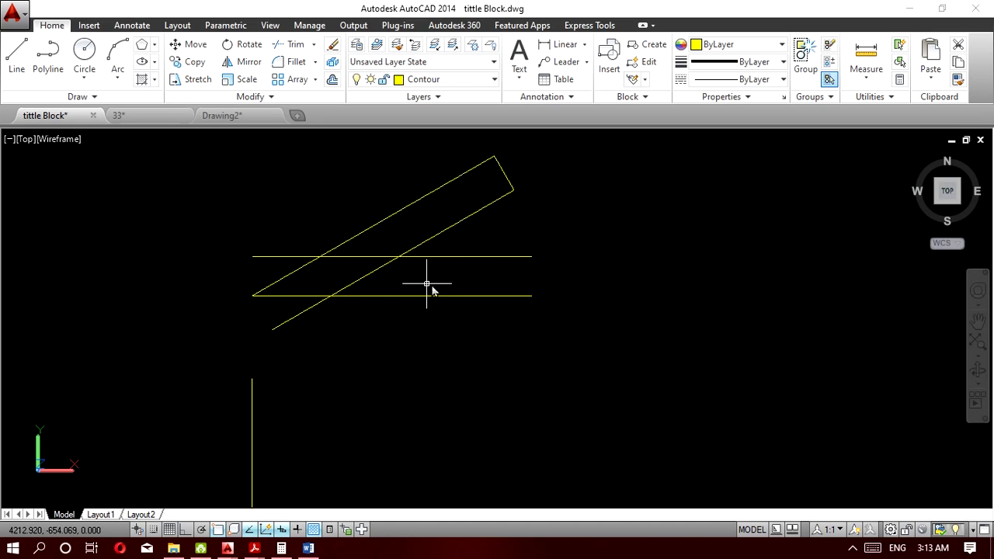
Delete the short perpendicular helper line joining the two inclined lines.
left_click(506, 166)
left_click(500, 172)
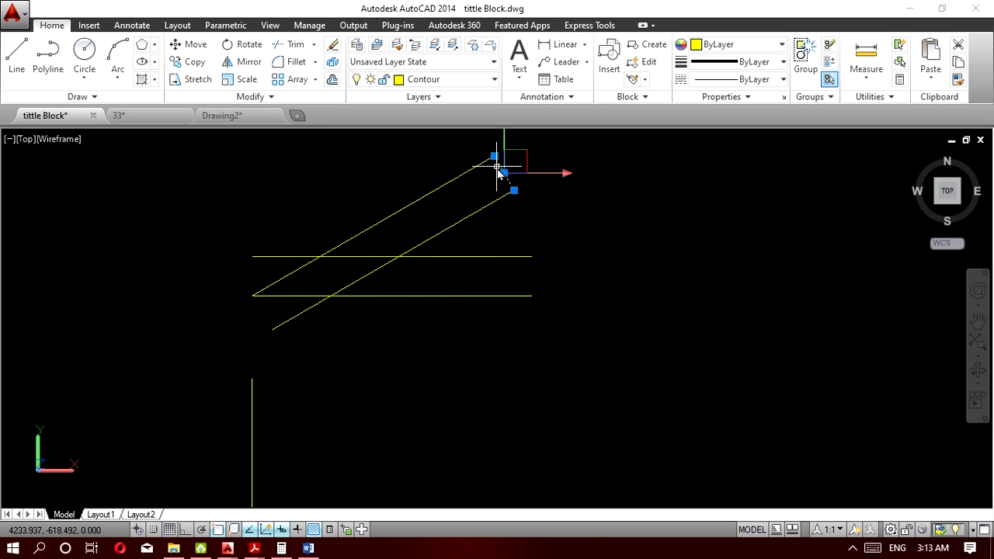
key("Delete")
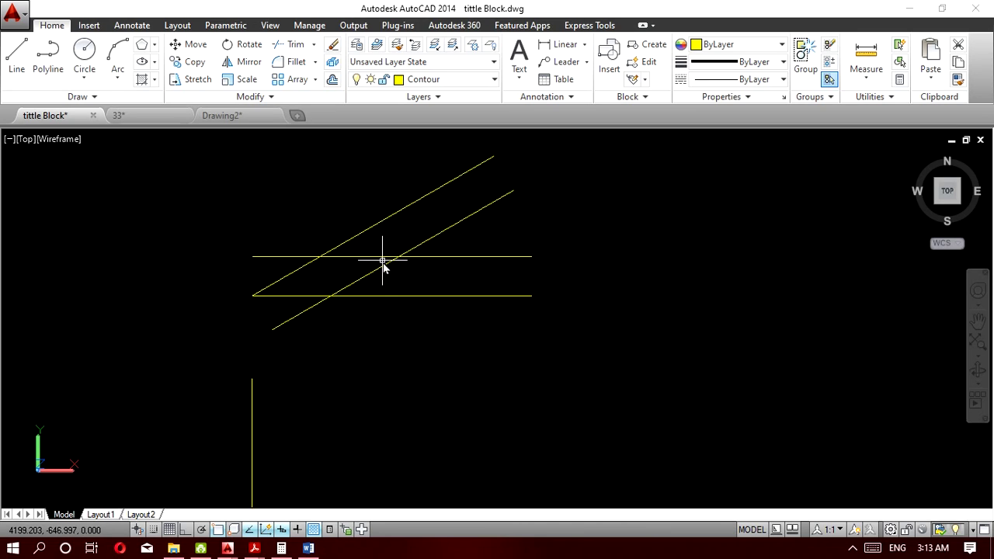
Draw a circle of radius 12 centred on the intersection of the copied horizontal and inclined lines.
left_click(81, 77)
left_click(90, 109)
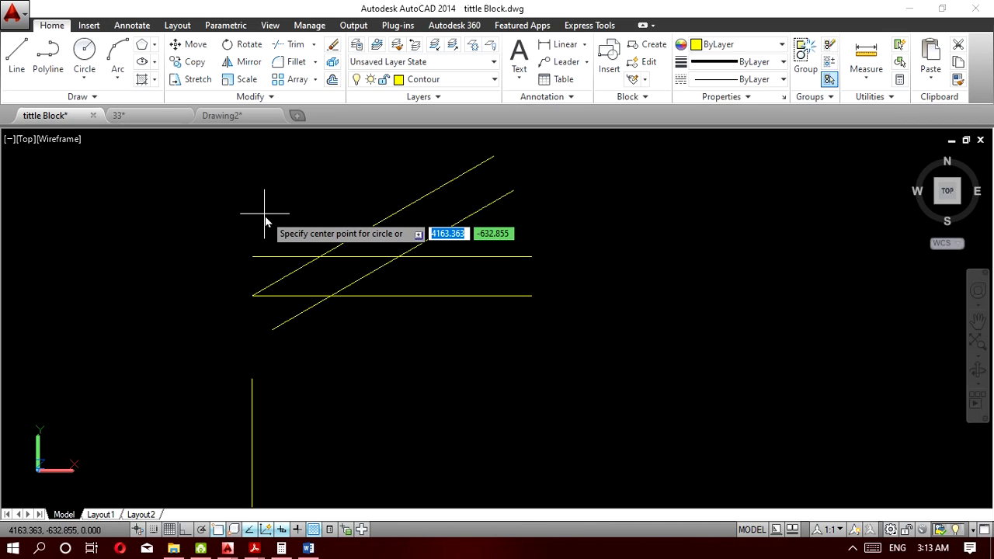
left_click(401, 264)
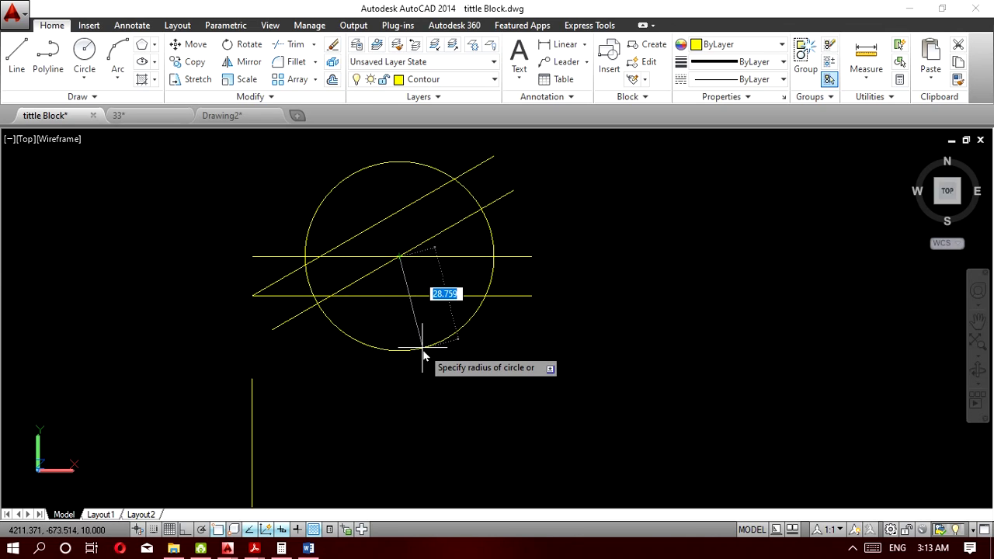
type("12")
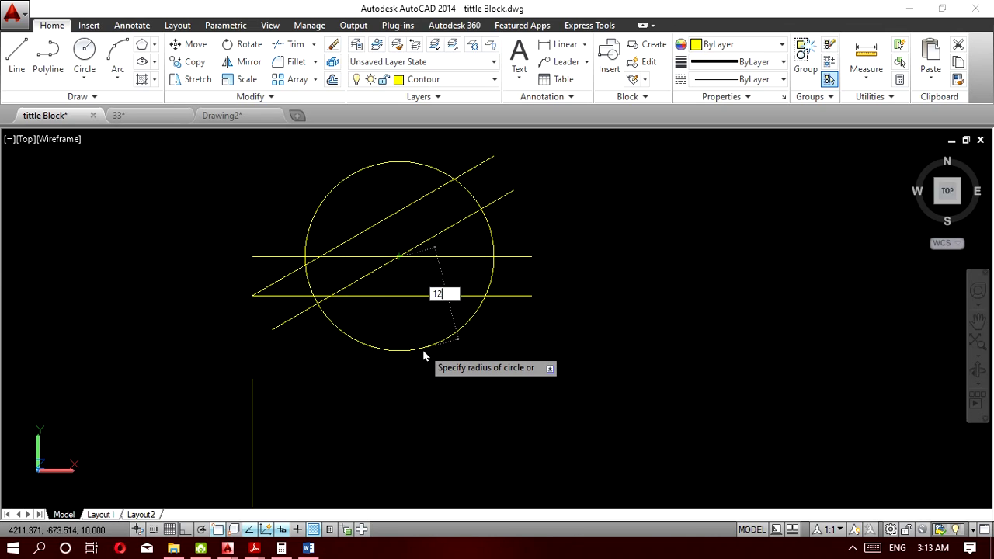
key("Return")
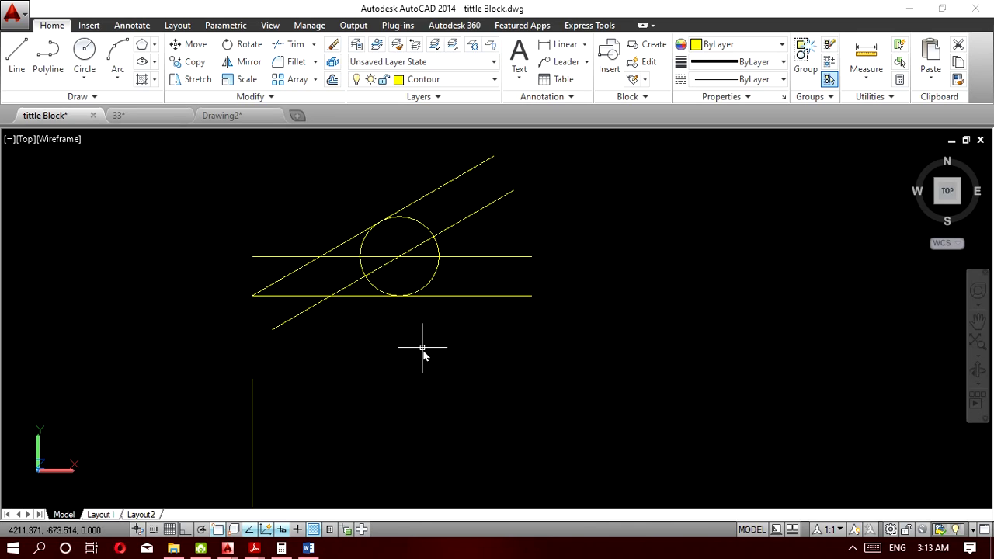
Trim the circle's upper and lower right portions and cut the two original angle lines back to their tangent points.
scroll(418, 276, "up", 3)
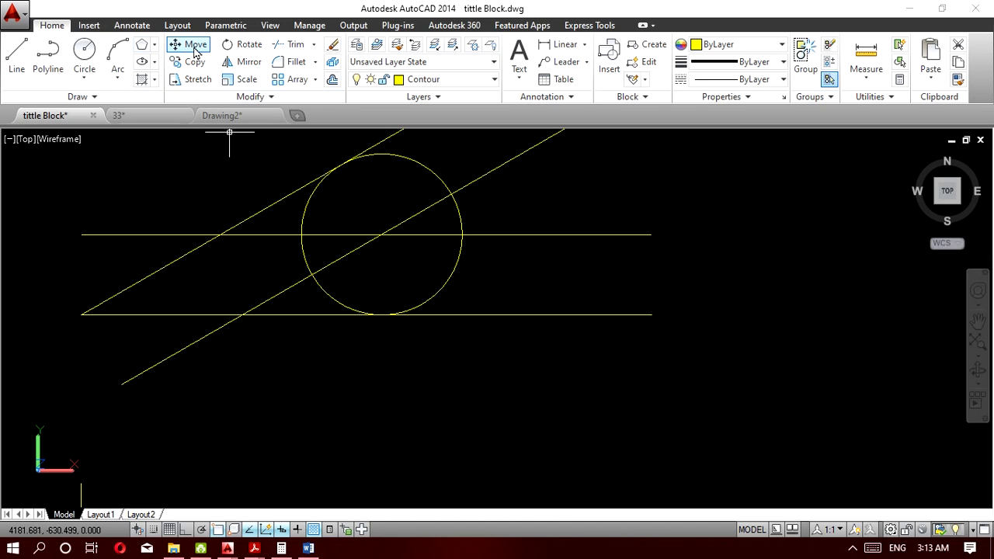
left_click(293, 45)
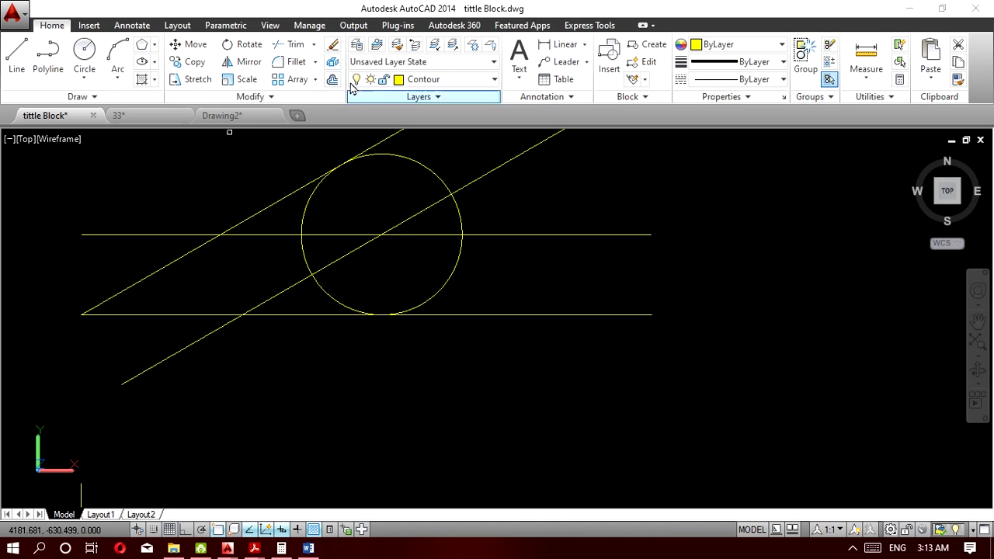
key("Return")
left_click(425, 167)
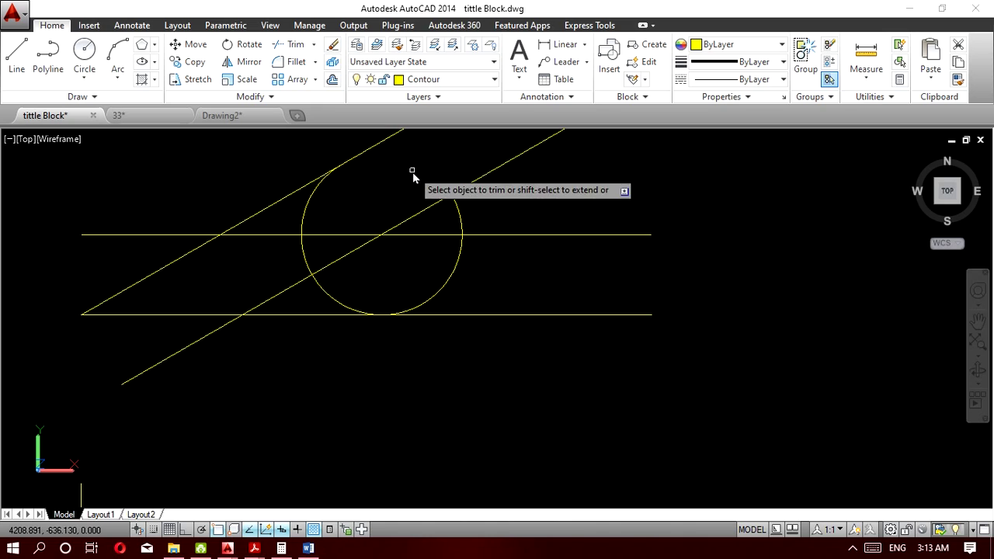
left_click(447, 294)
left_click(435, 281)
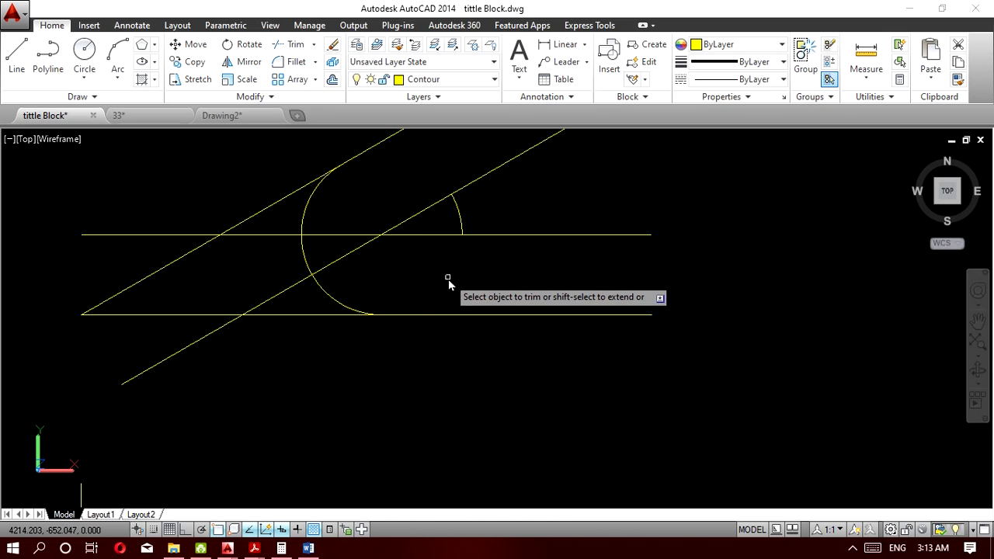
left_click(311, 314)
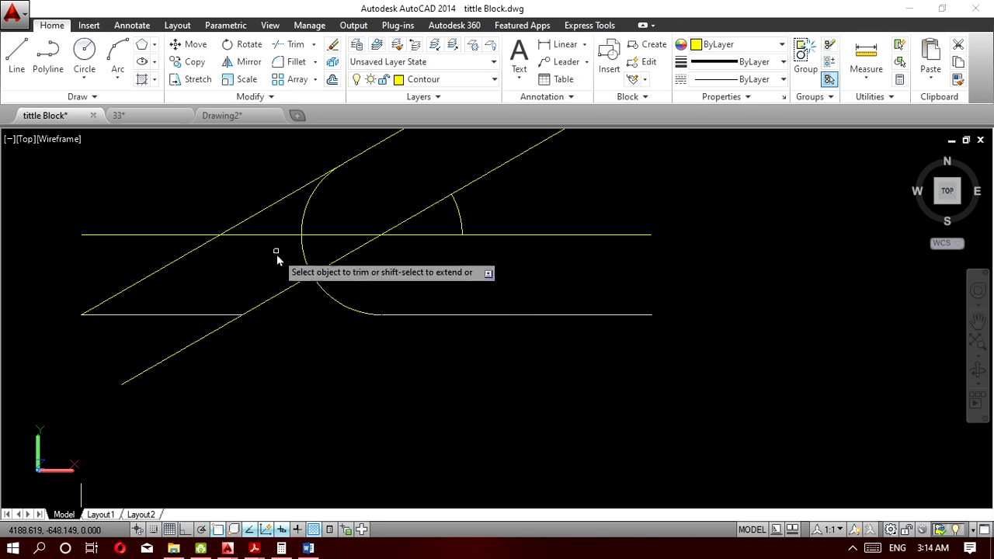
left_click(271, 211)
left_click(262, 195)
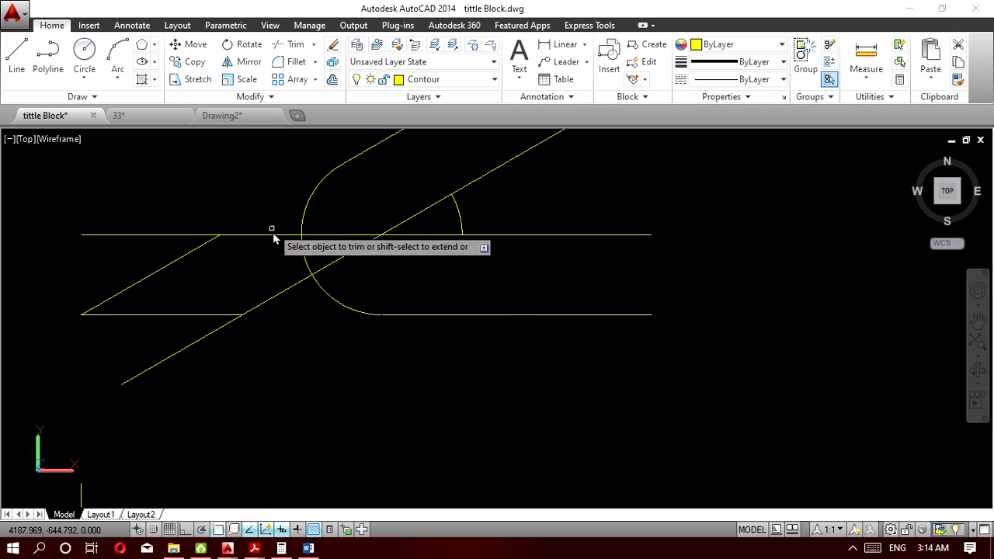
Delete the leftover line pieces, both copied construction lines and the small remaining arc inside the 30° figure.
left_click(262, 355)
left_click(131, 217)
key("Delete")
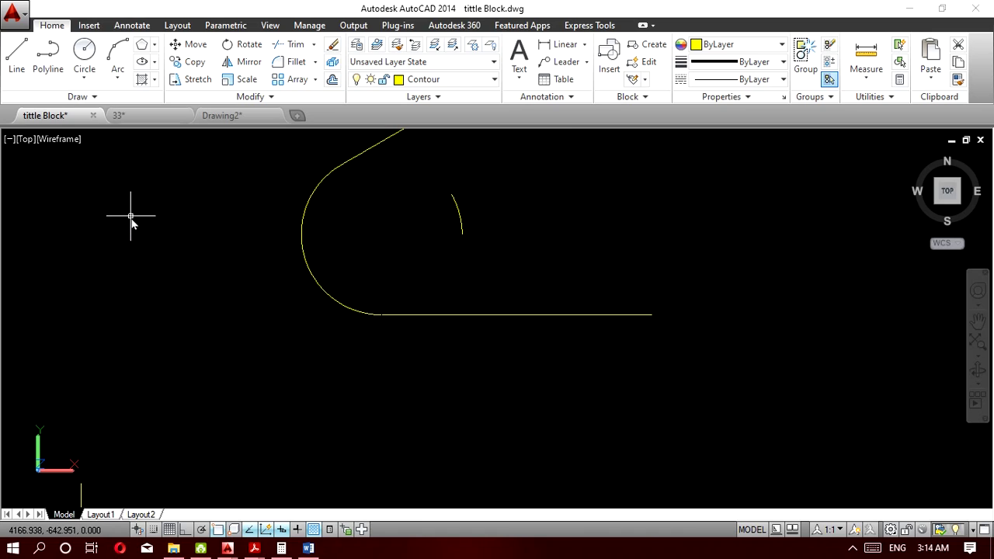
left_click(469, 247)
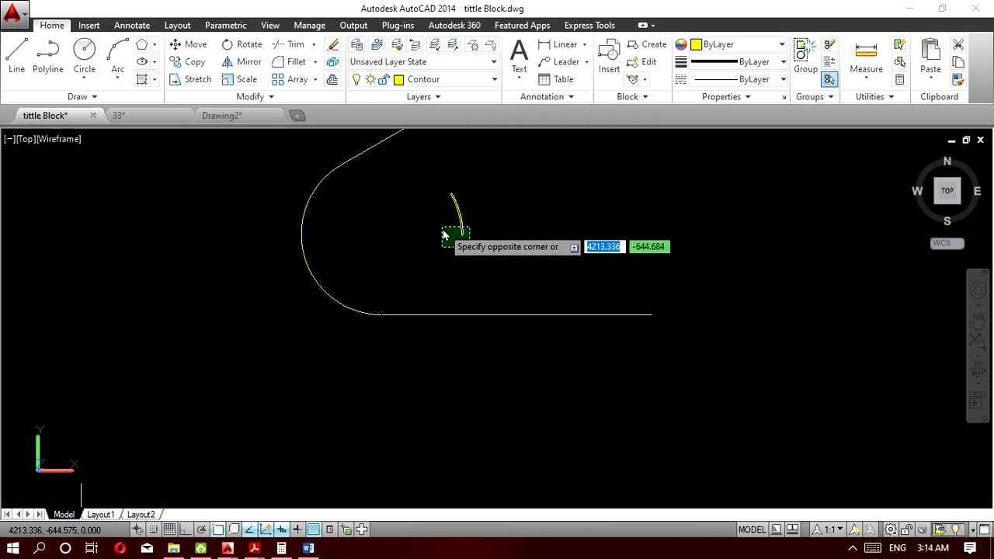
left_click(444, 226)
key("Delete")
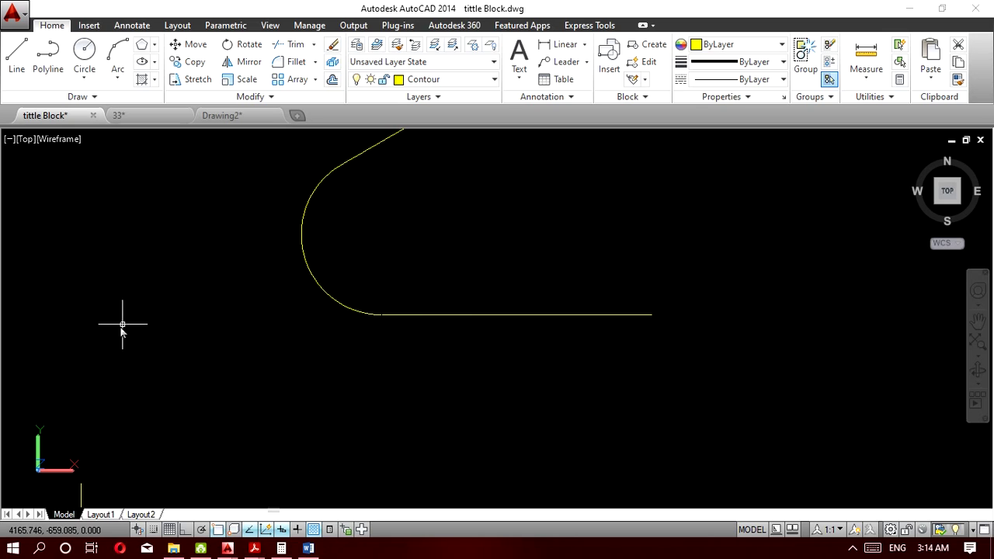
Make Thin Line the current layer and draw a horizontal line with Ortho leftward from the arc's lower tangent point.
left_click(456, 79)
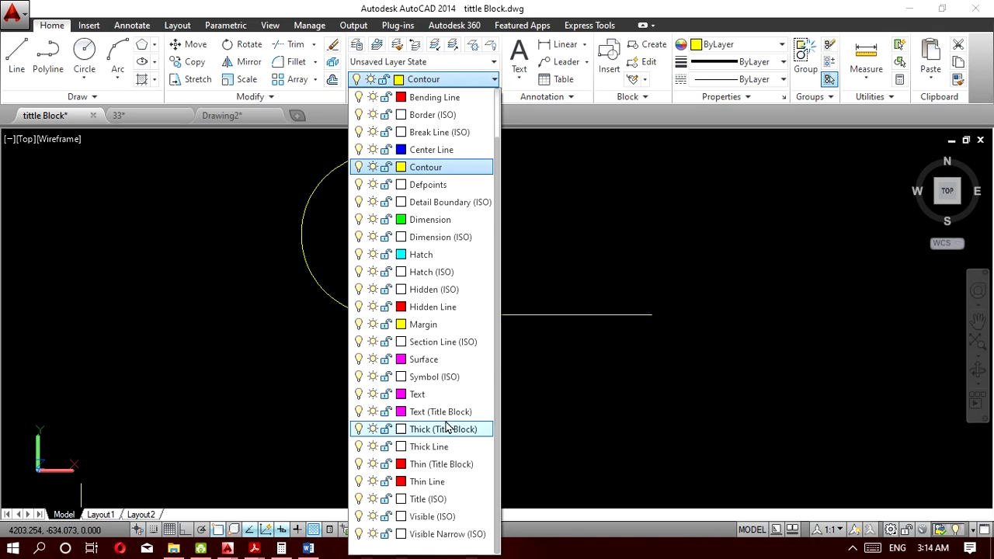
left_click(429, 480)
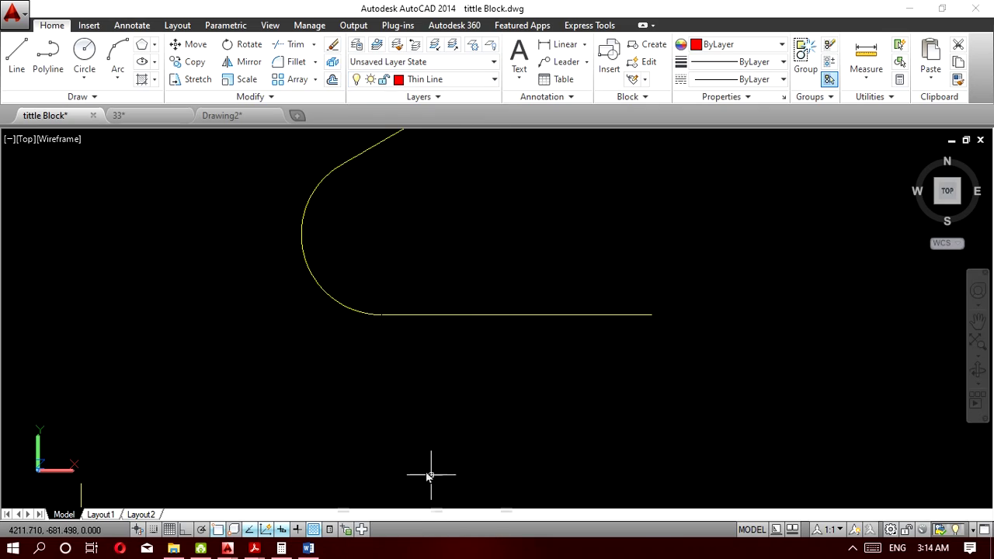
left_click(17, 55)
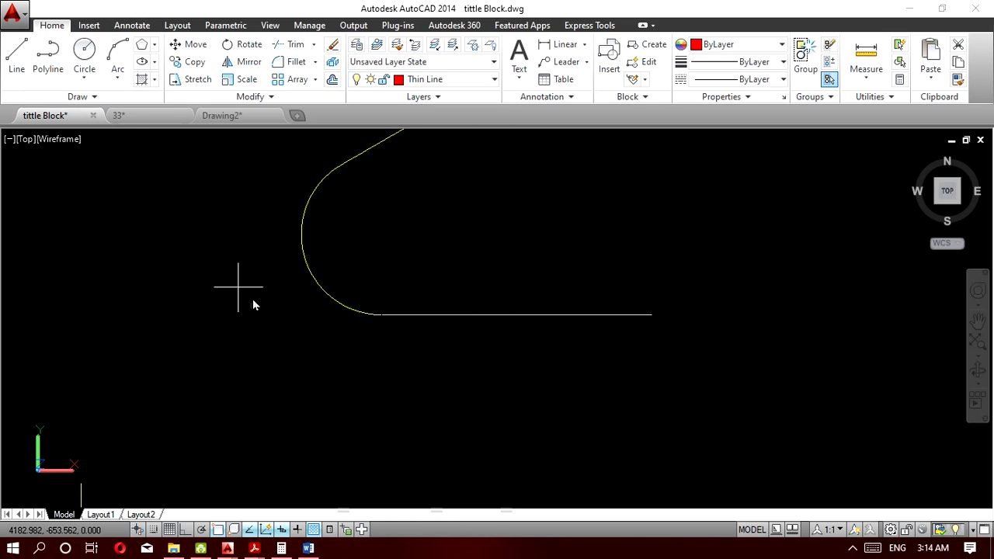
left_click(382, 317)
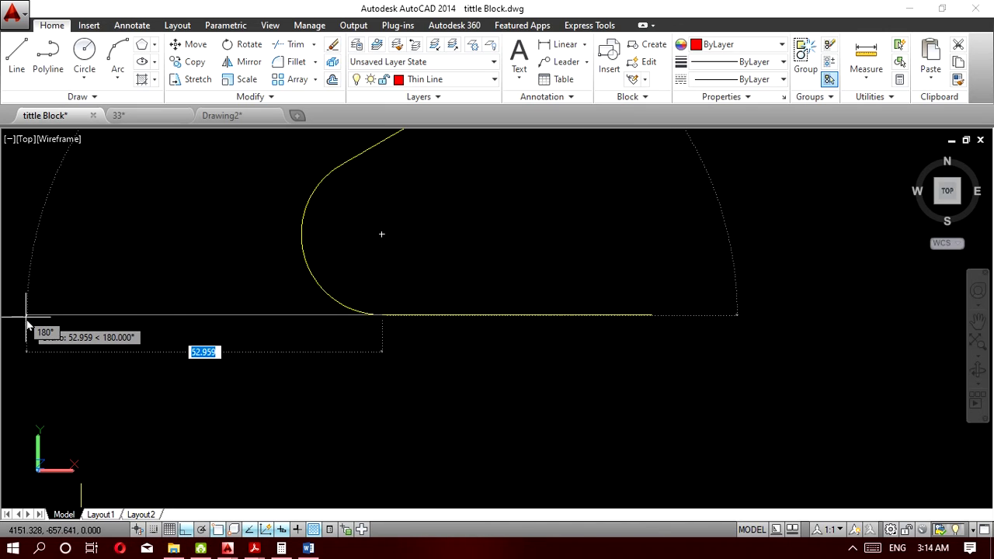
scroll(28, 327, "down", 2)
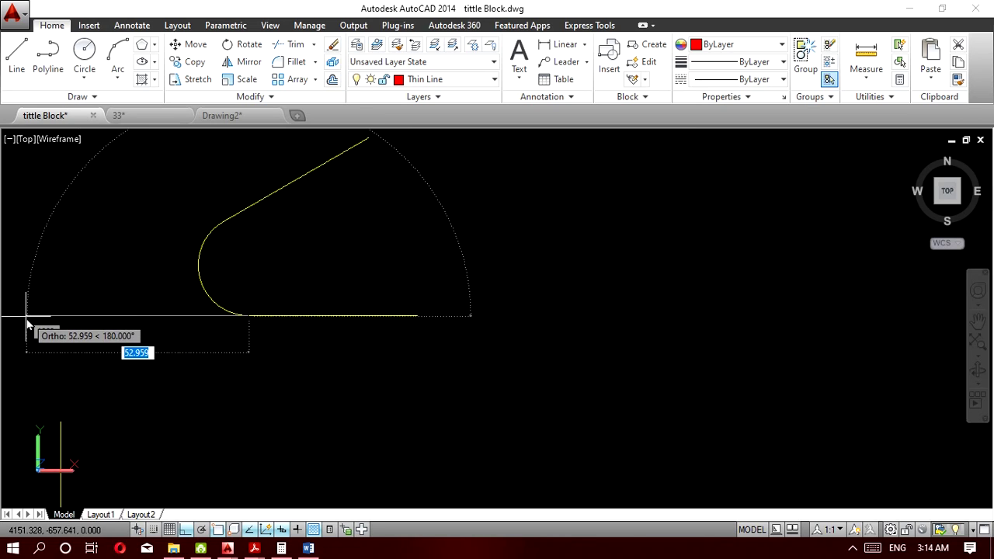
left_click(10, 316)
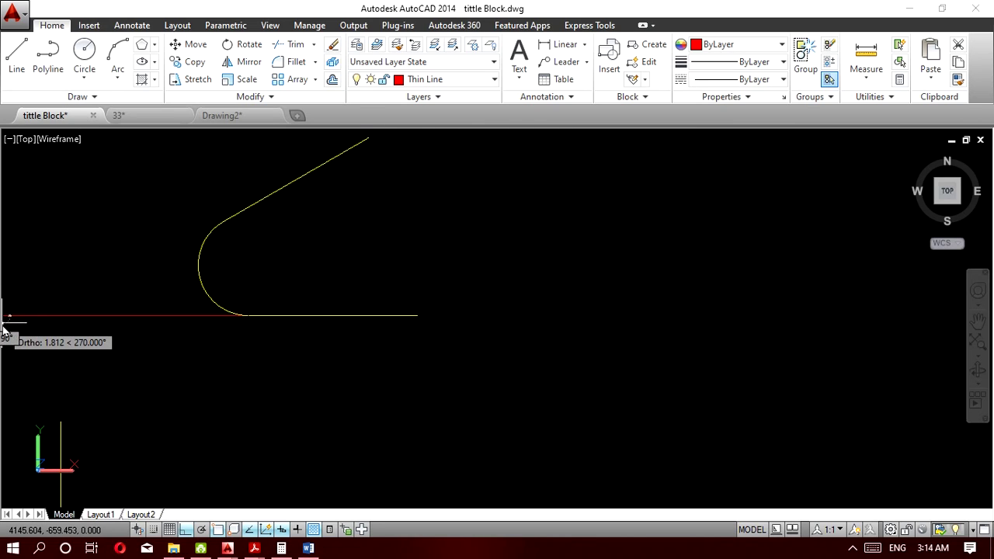
key("Escape")
scroll(137, 373, "down", 2)
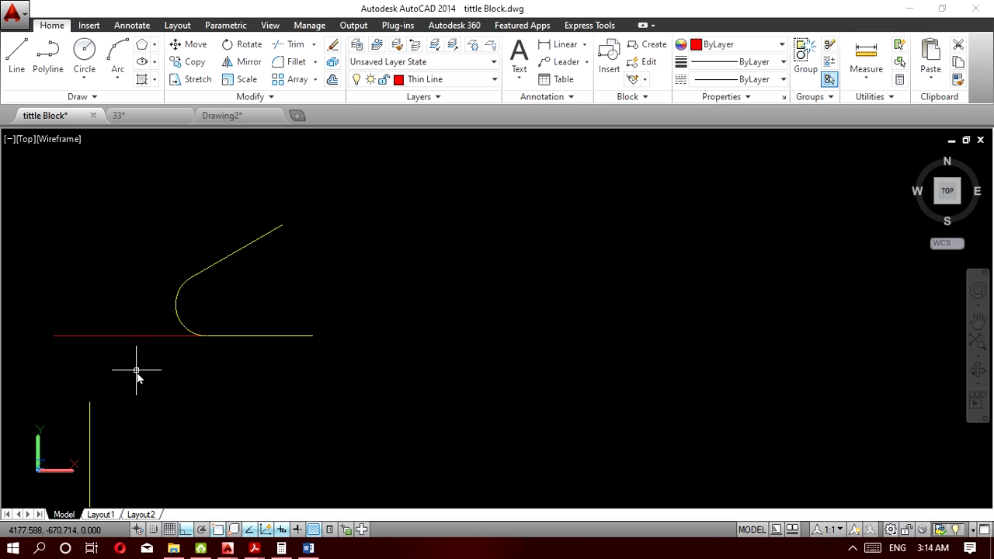
With Ortho off, draw a thin line 60 long at 150° down and leftward from the arc's upper tangent point.
scroll(137, 357, "up", 1)
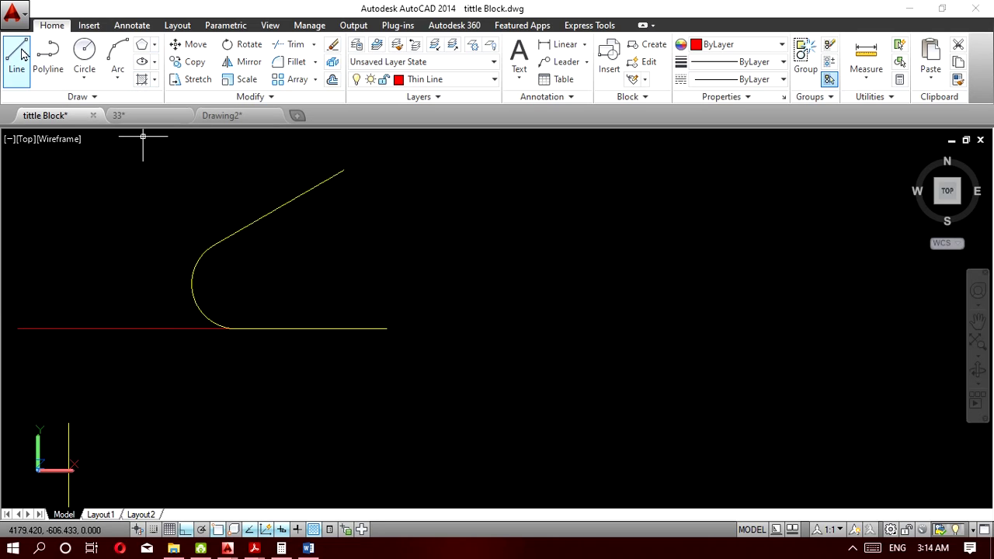
key("space")
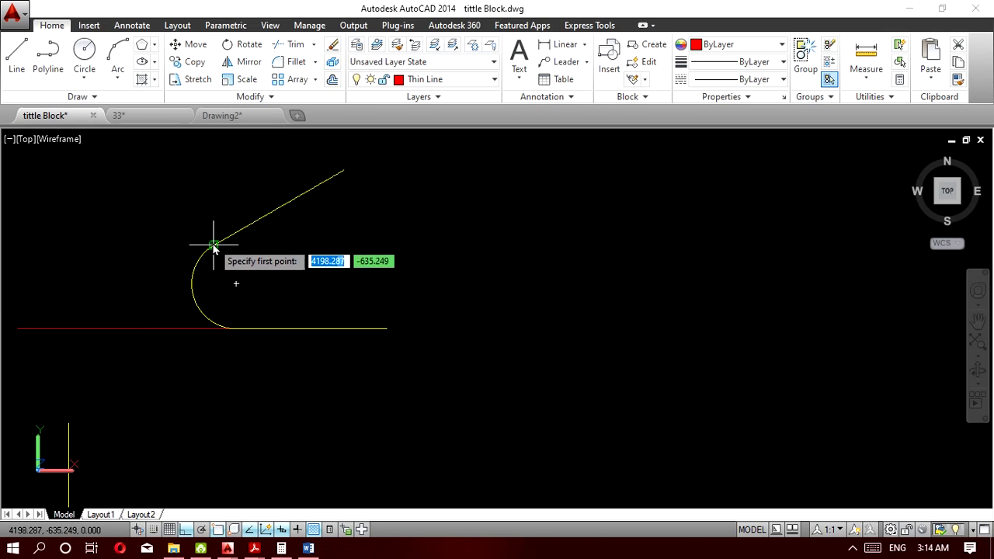
left_click(213, 238)
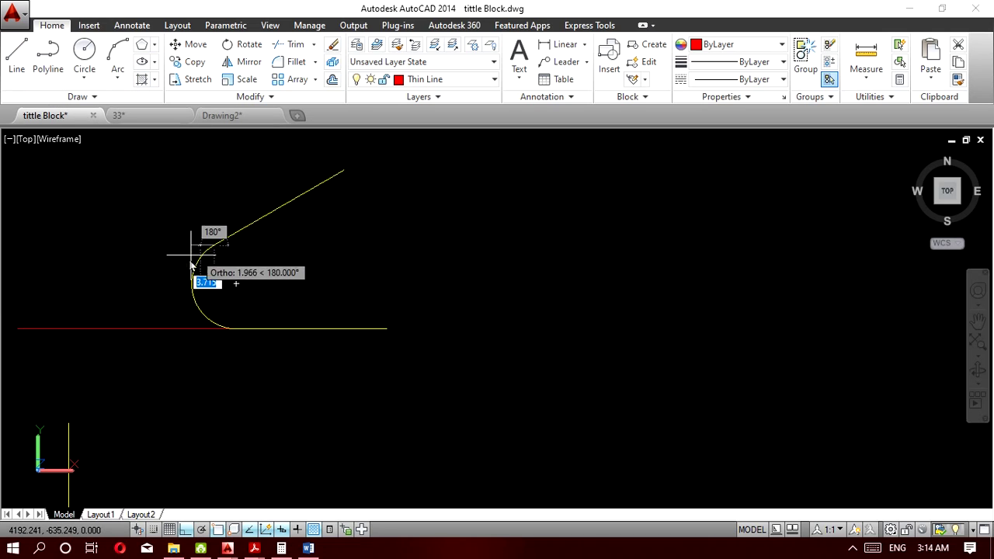
left_click(184, 531)
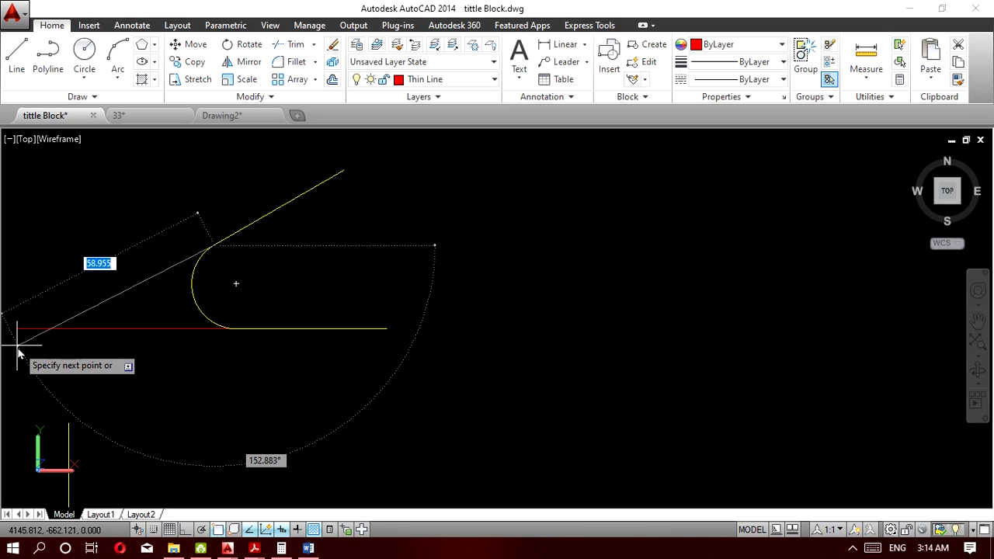
type("60")
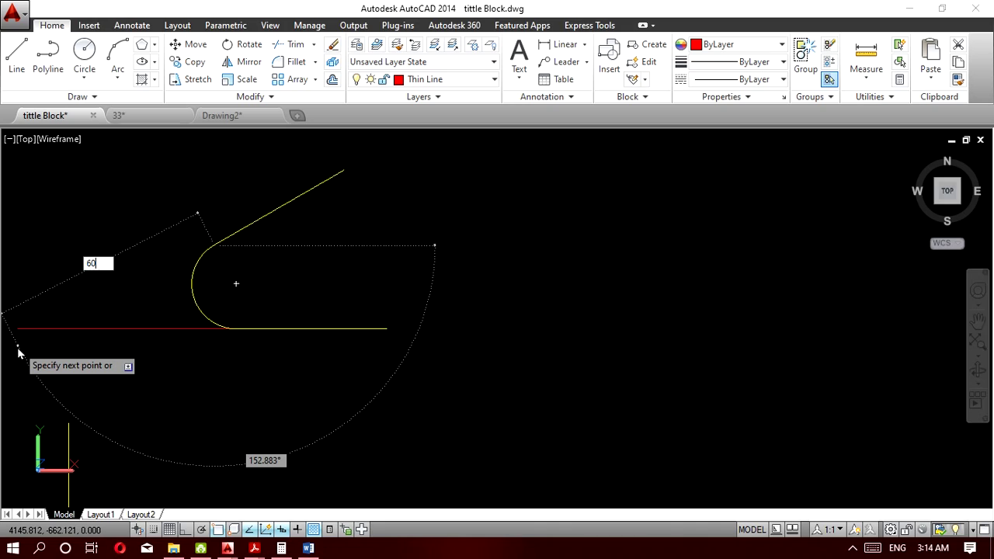
key("Tab")
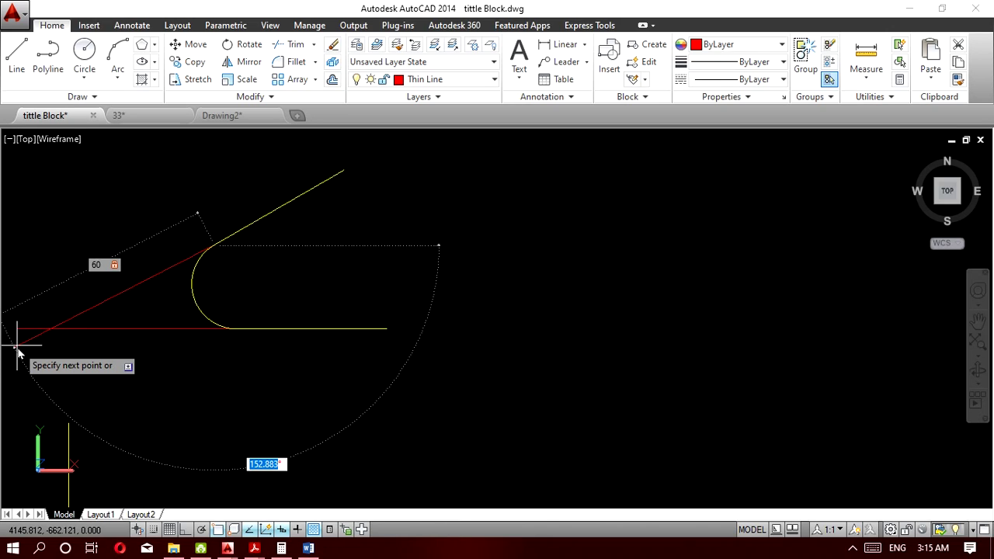
type("150")
key("Return")
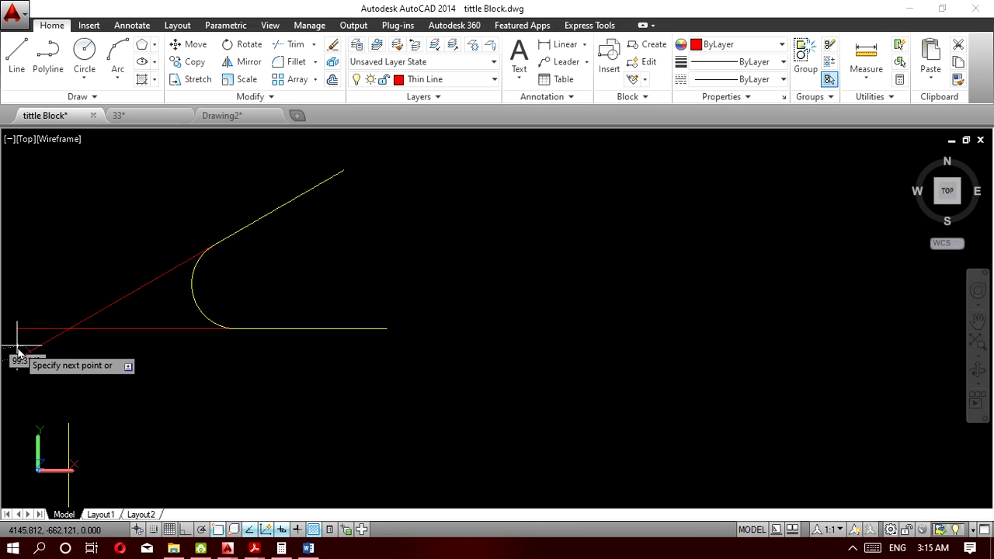
key("Escape")
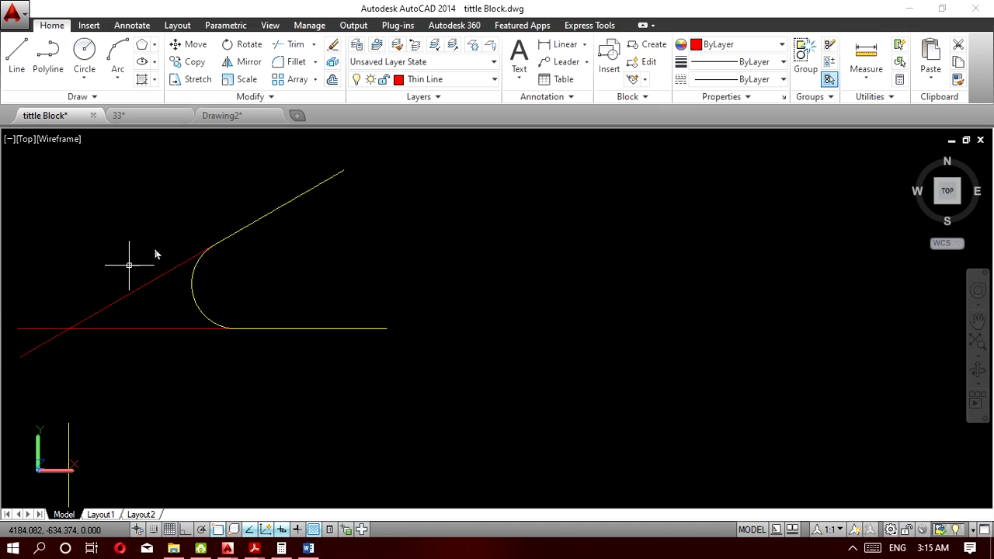
Trim the ends of both thin extension lines that run past their intersection.
left_click(290, 45)
key("Return")
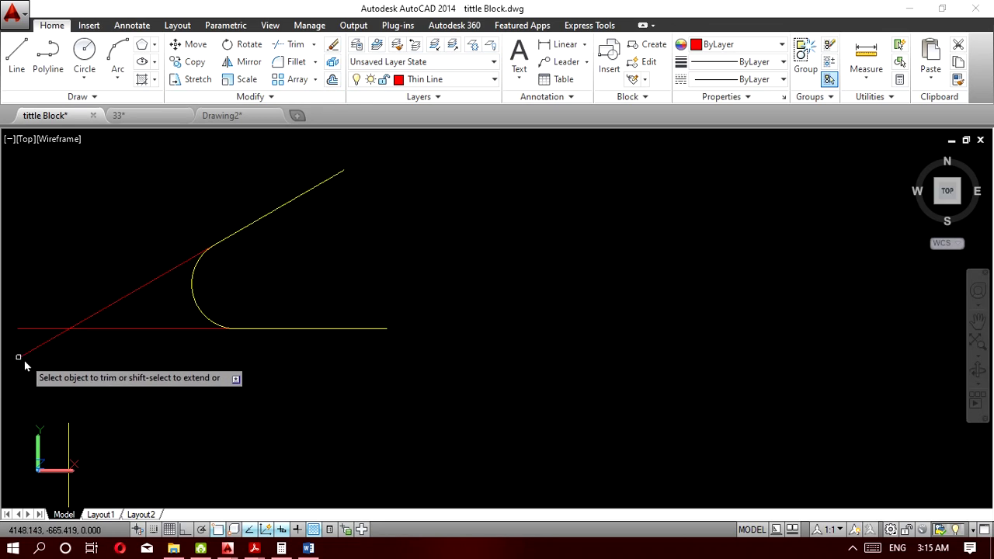
left_click(45, 363)
left_click(30, 320)
left_click(40, 347)
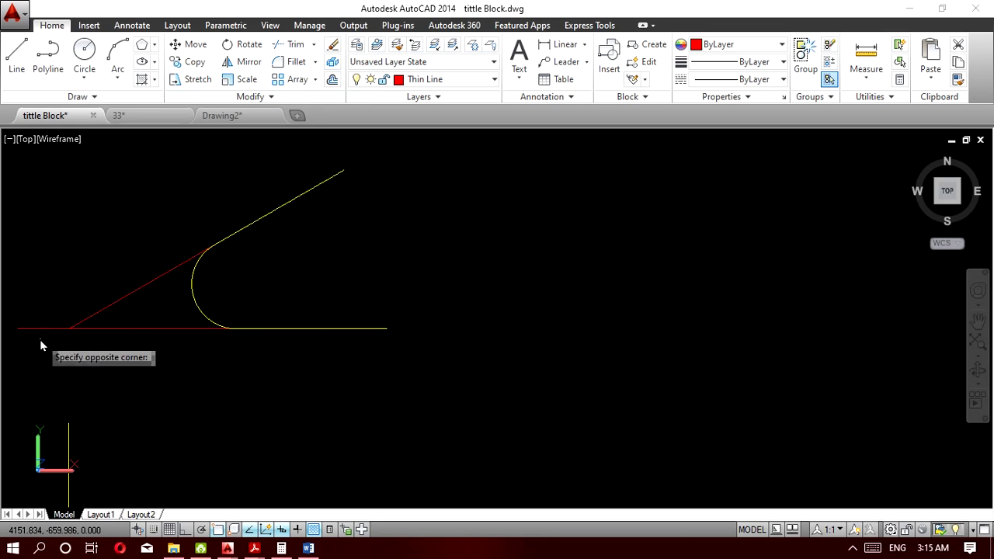
left_click(24, 315)
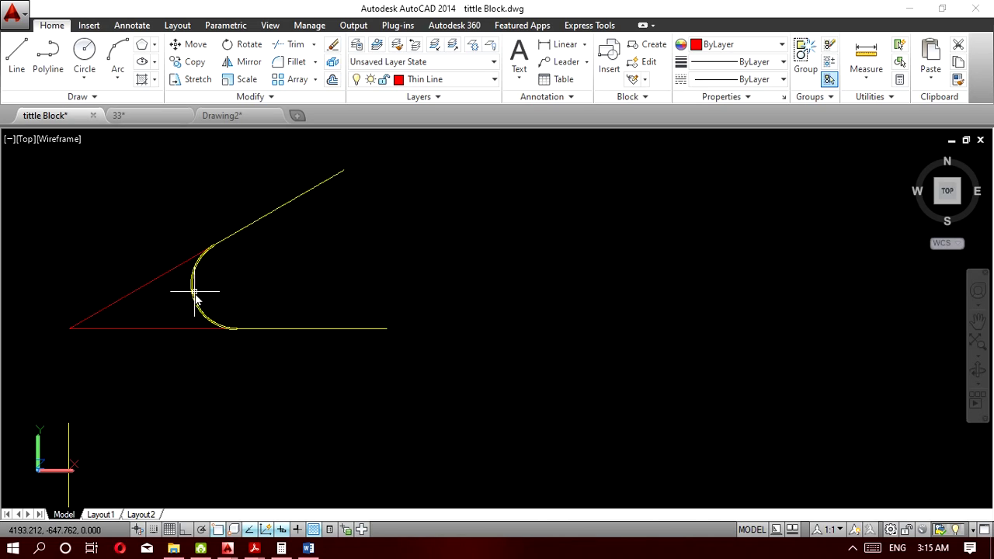
Copy the pentagon's centre mark from its intersection point to the centre of the R12 arc in the 30° figure.
scroll(194, 294, "down", 10)
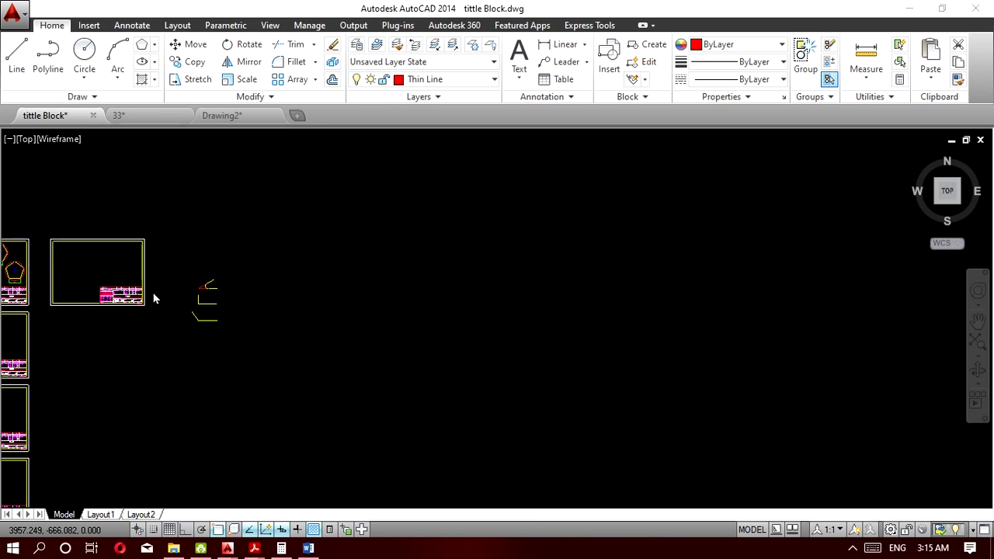
scroll(153, 298, "down", 2)
scroll(58, 282, "up", 1)
scroll(66, 287, "up", 8)
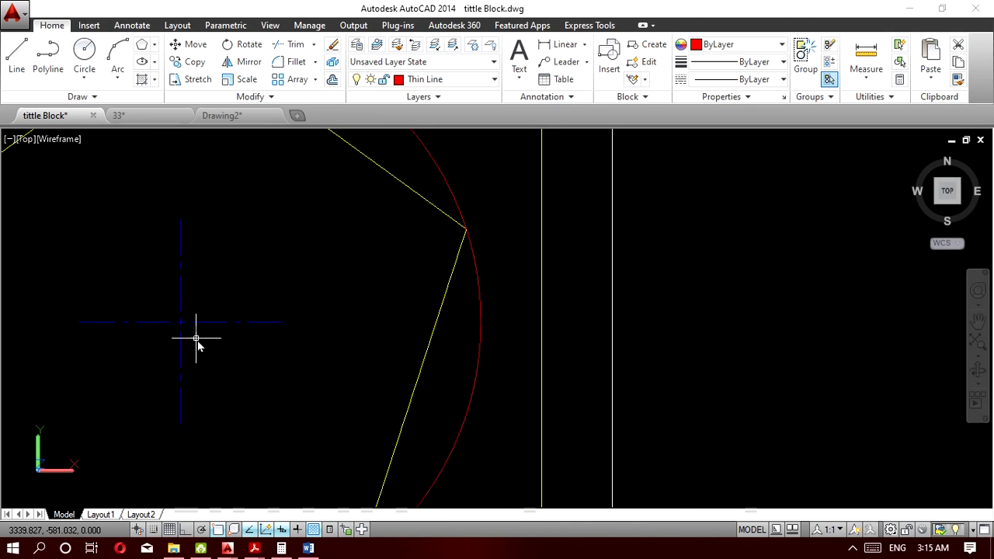
left_click(196, 339)
left_click(155, 298)
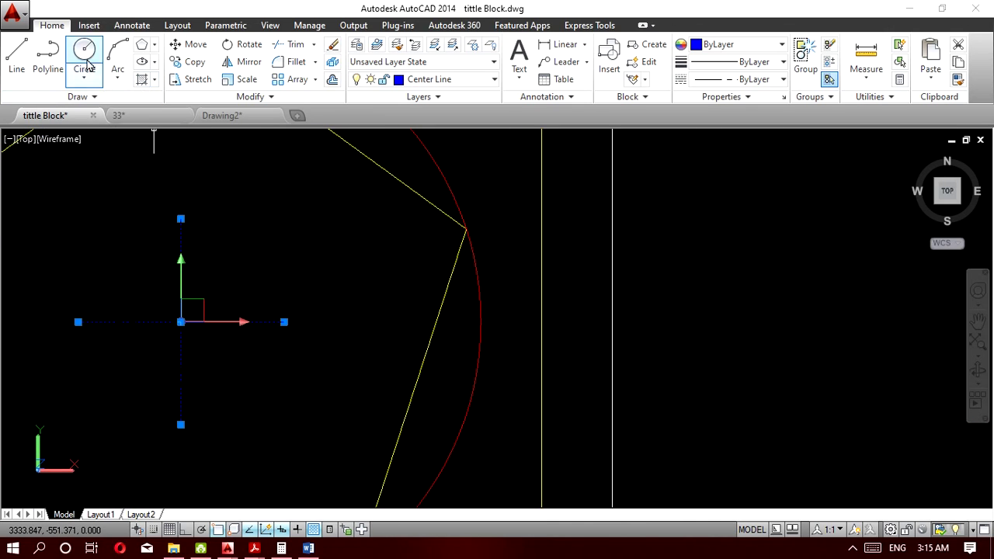
left_click(195, 62)
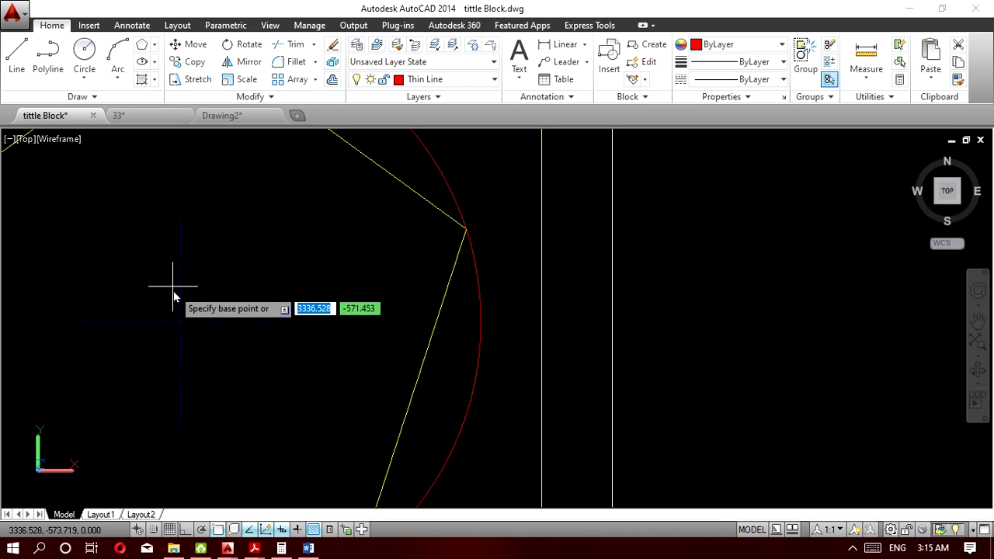
left_click(181, 323)
scroll(183, 330, "down", 5)
scroll(184, 331, "down", 5)
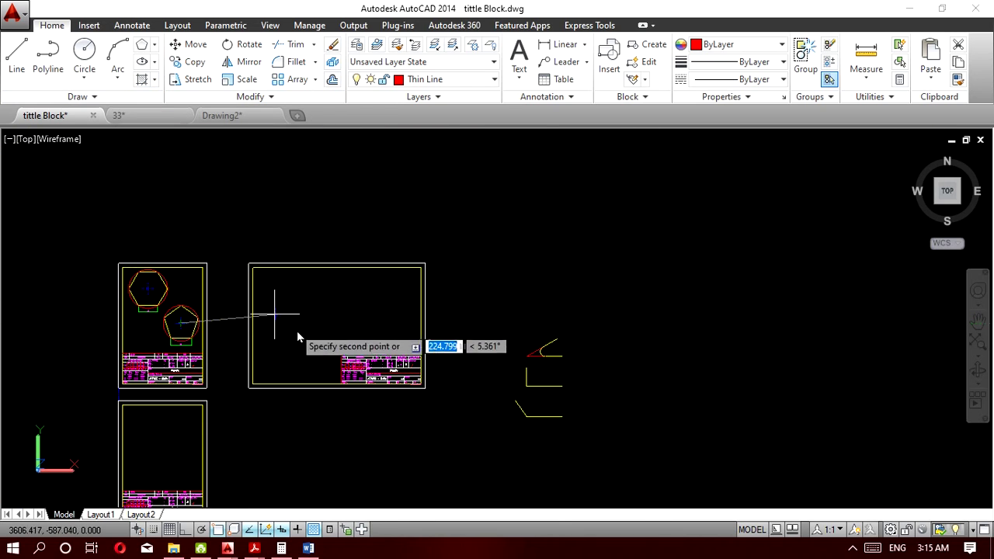
scroll(583, 385, "up", 5)
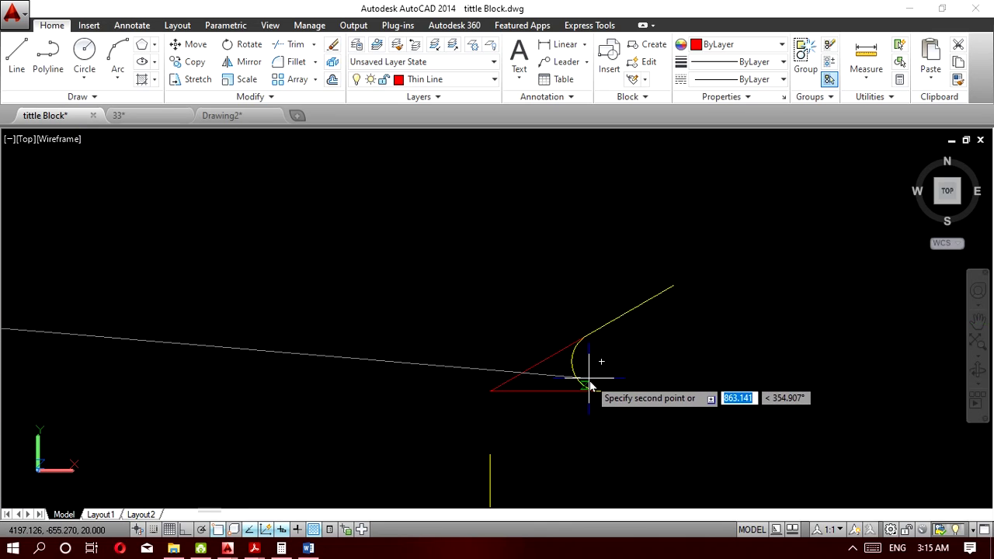
scroll(591, 382, "up", 3)
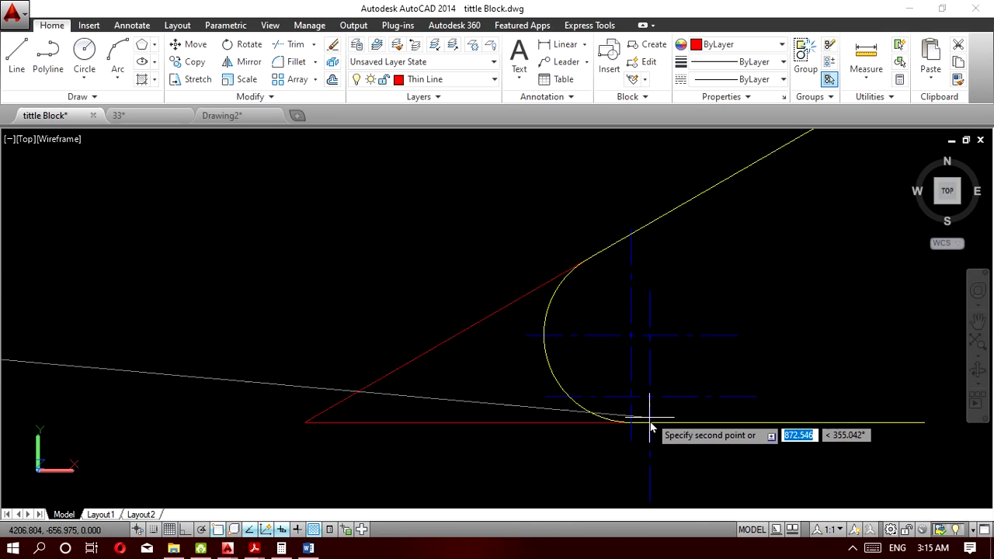
key("Escape")
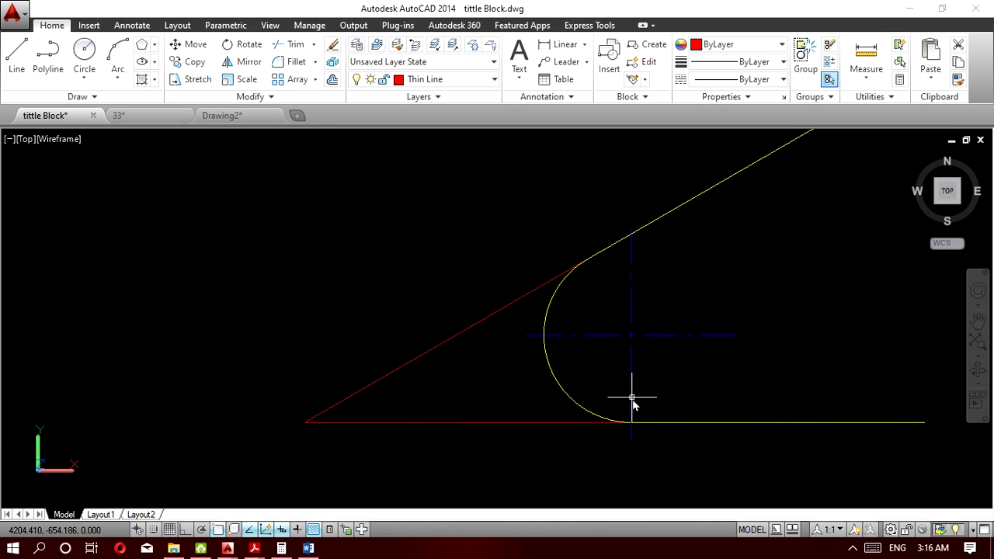
Draw a helper circle centred on the copied centre mark, smaller than the R12 arc.
scroll(656, 411, "down", 2)
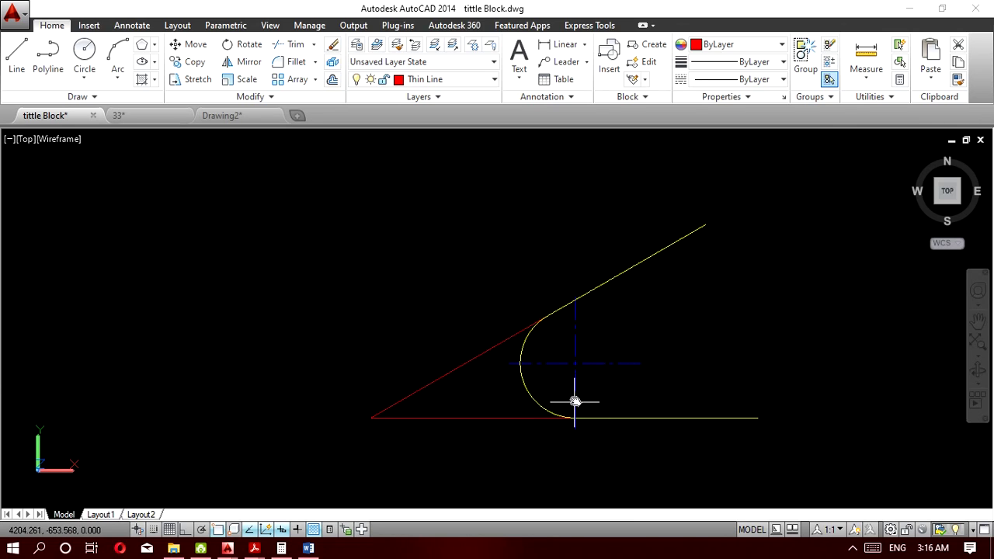
scroll(575, 395, "up", 2)
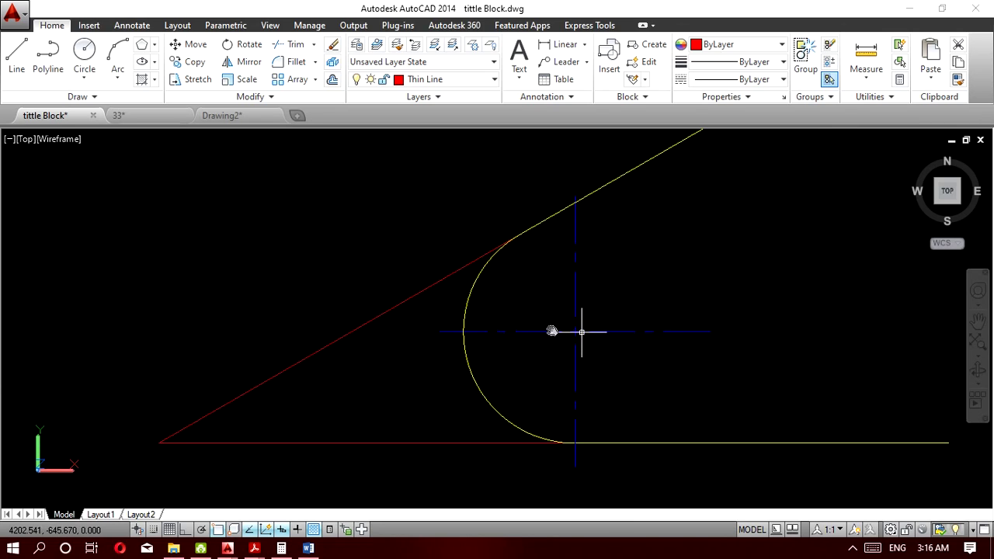
left_click(82, 52)
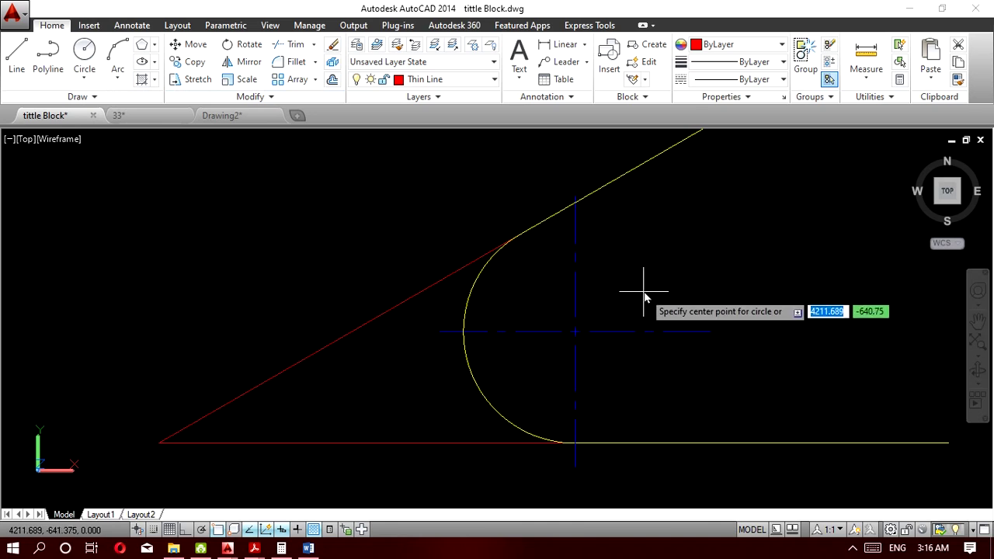
left_click(578, 333)
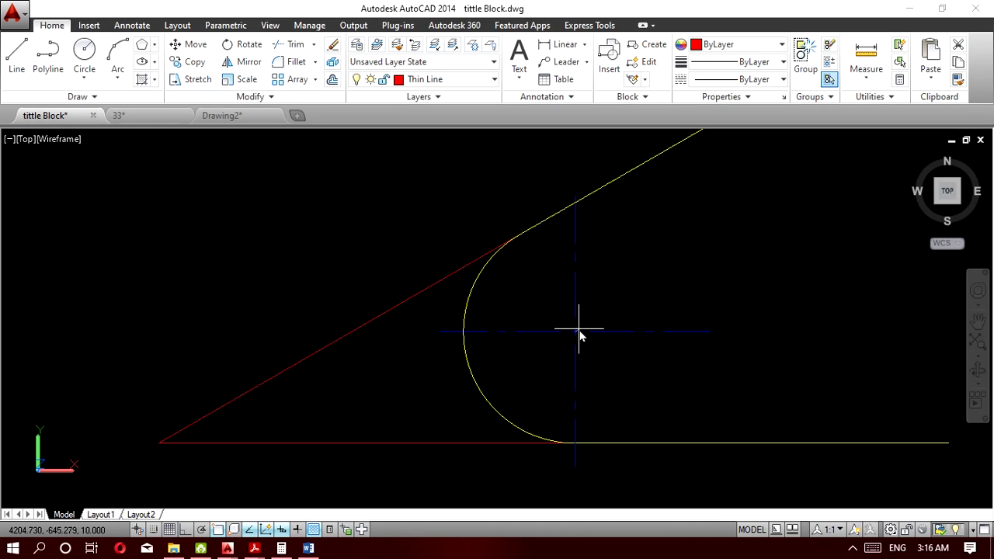
left_click(625, 289)
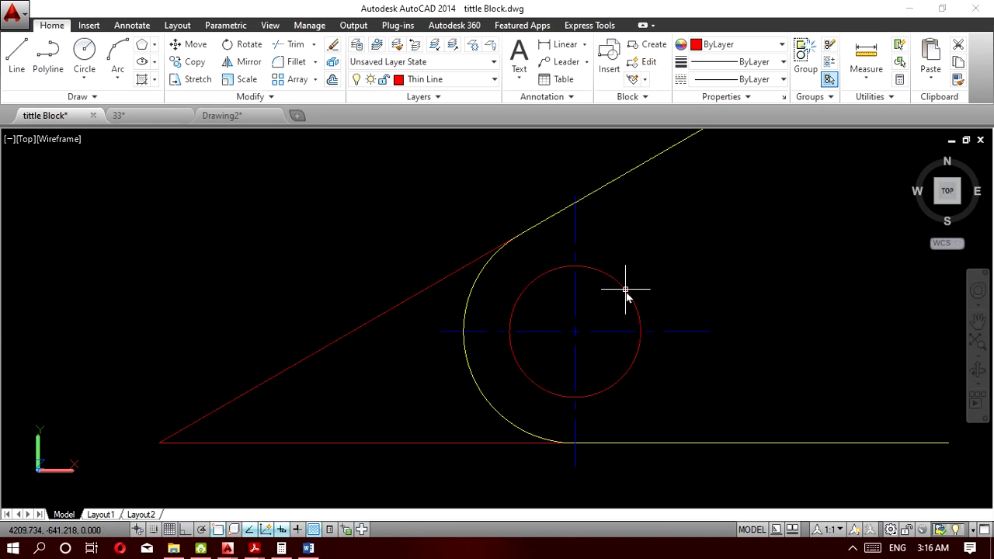
Trim all four ends of the copied centre lines back to the helper circle.
left_click(290, 44)
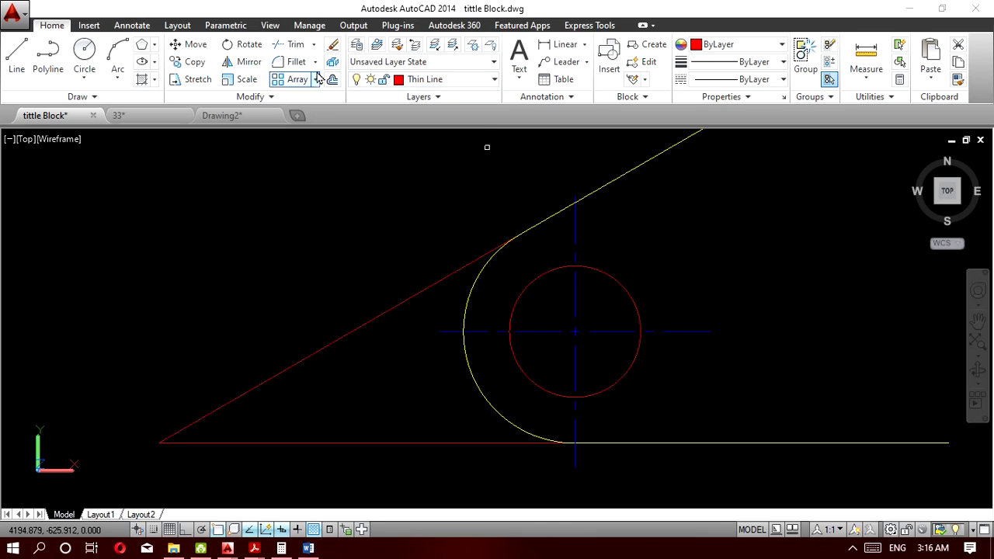
left_click(575, 195)
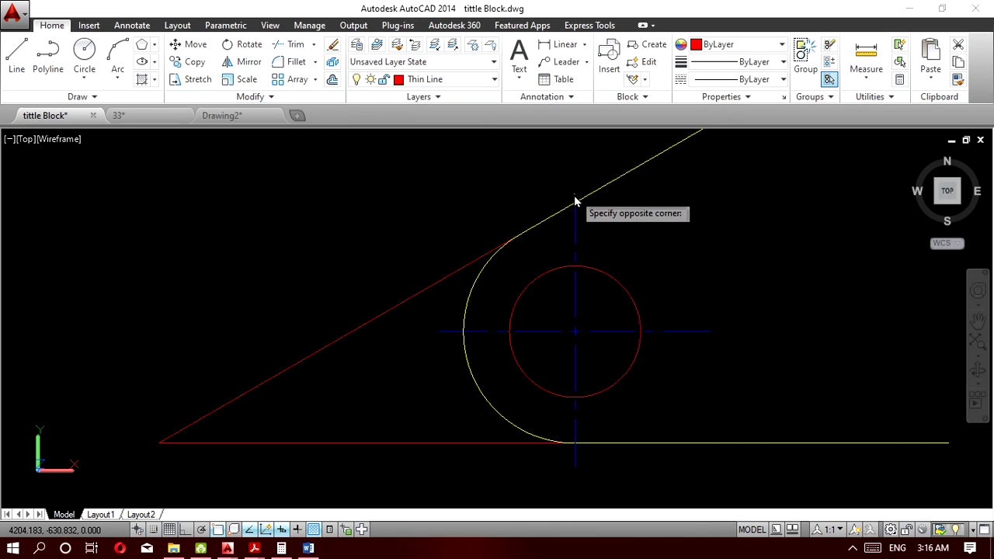
left_click(575, 204)
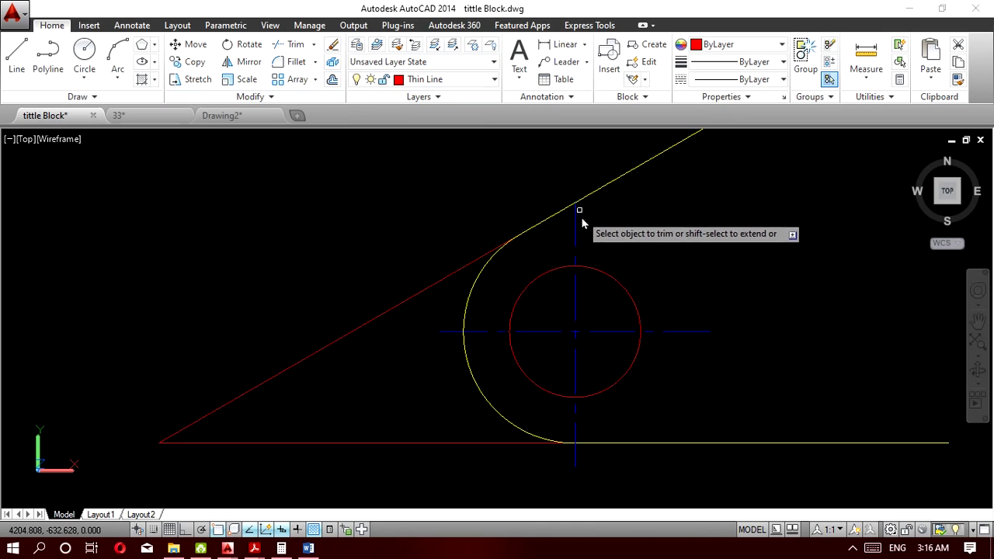
left_click(582, 228)
left_click(567, 238)
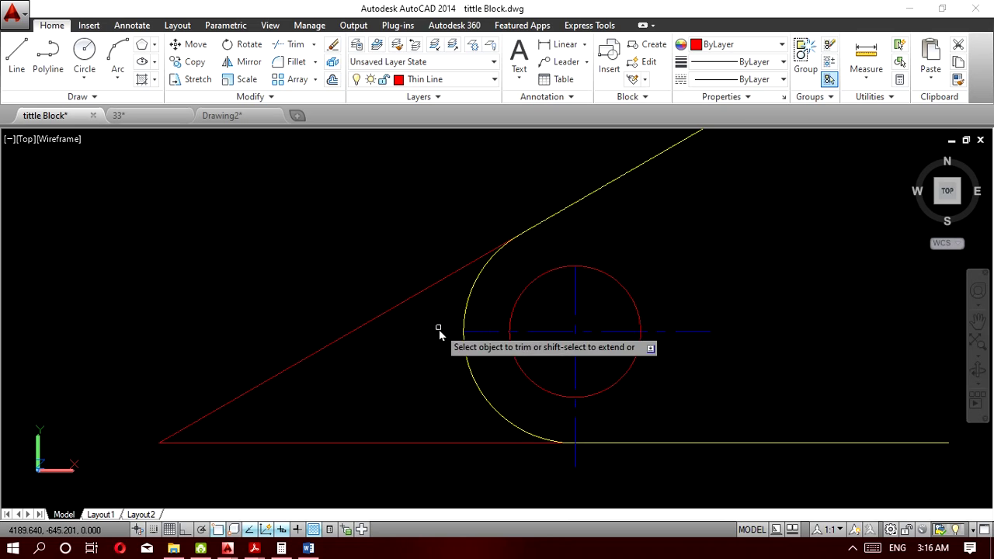
left_click(486, 331)
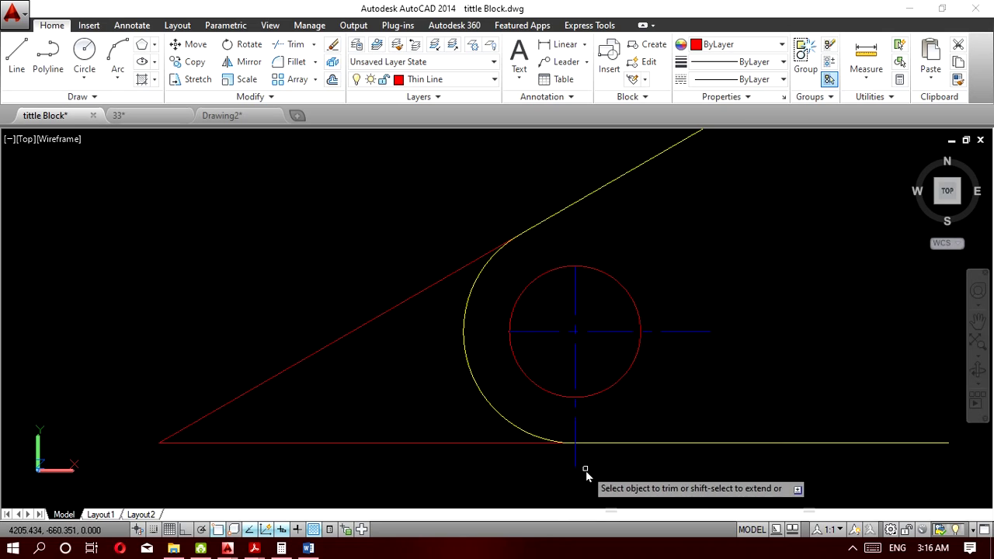
left_click(565, 460)
left_click(572, 410)
left_click(667, 371)
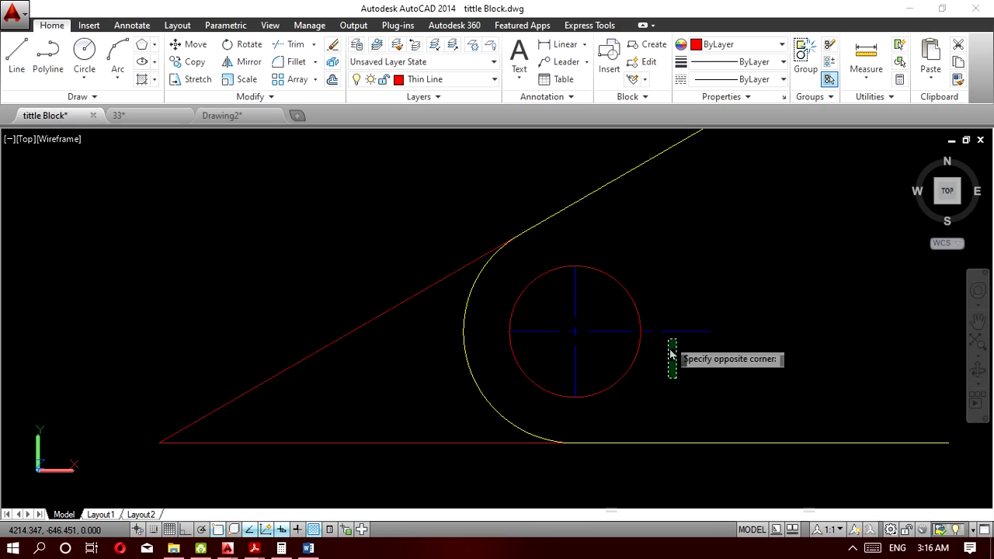
left_click(663, 316)
key("Escape")
Delete the helper circle around the centre mark.
left_click(633, 365)
left_click(626, 357)
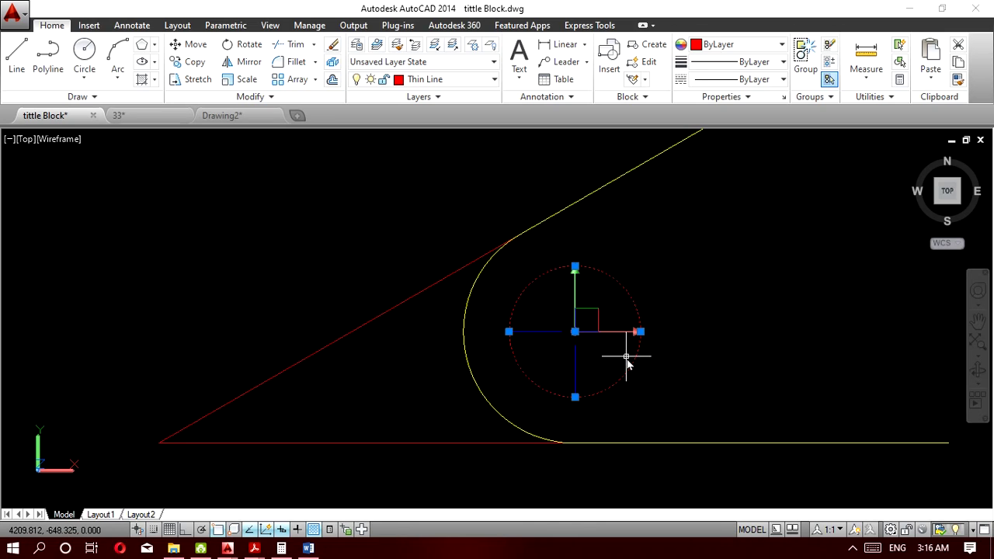
key("Delete")
Set the linetype scale of the two shortened centre lines to 2.
left_click(622, 366)
left_click(533, 322)
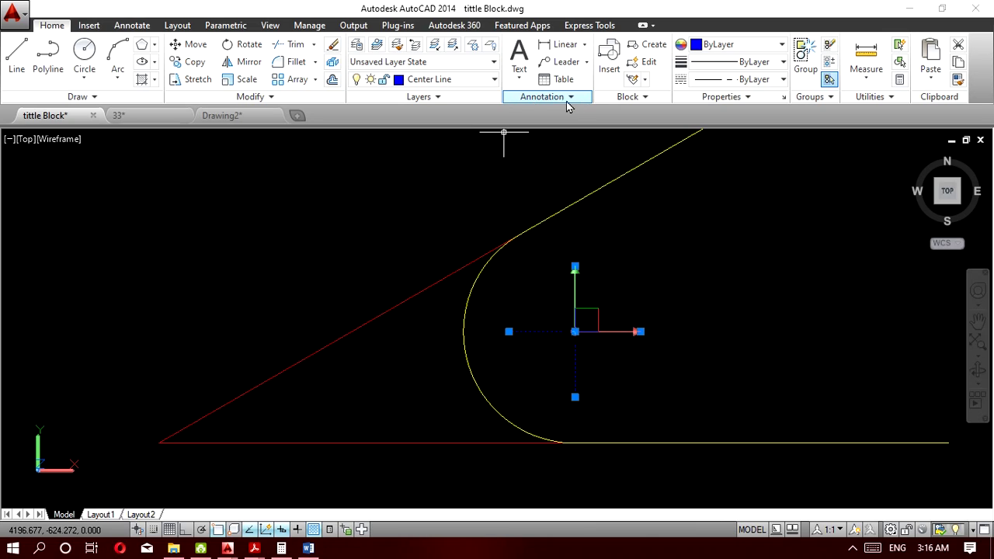
left_click(784, 96)
left_click(107, 130)
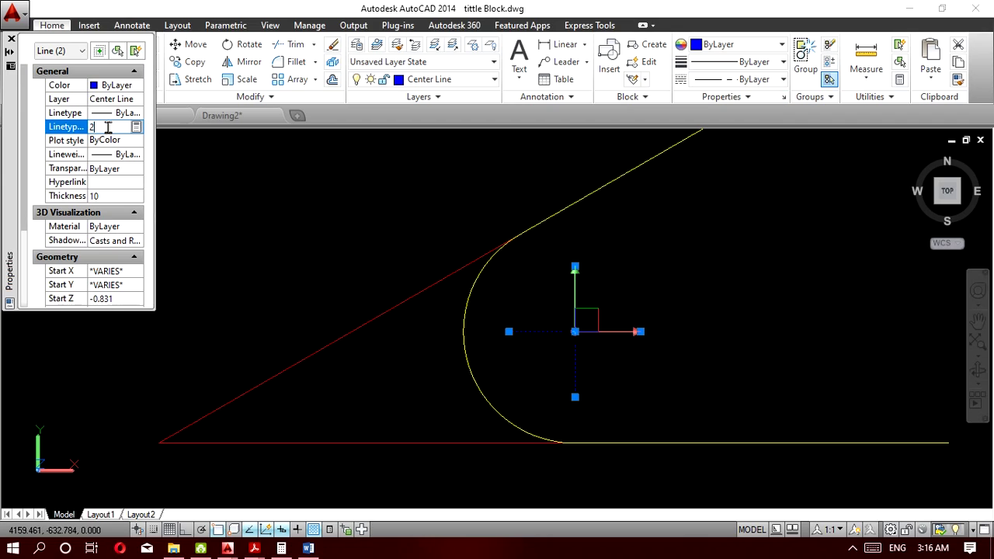
key("Tab")
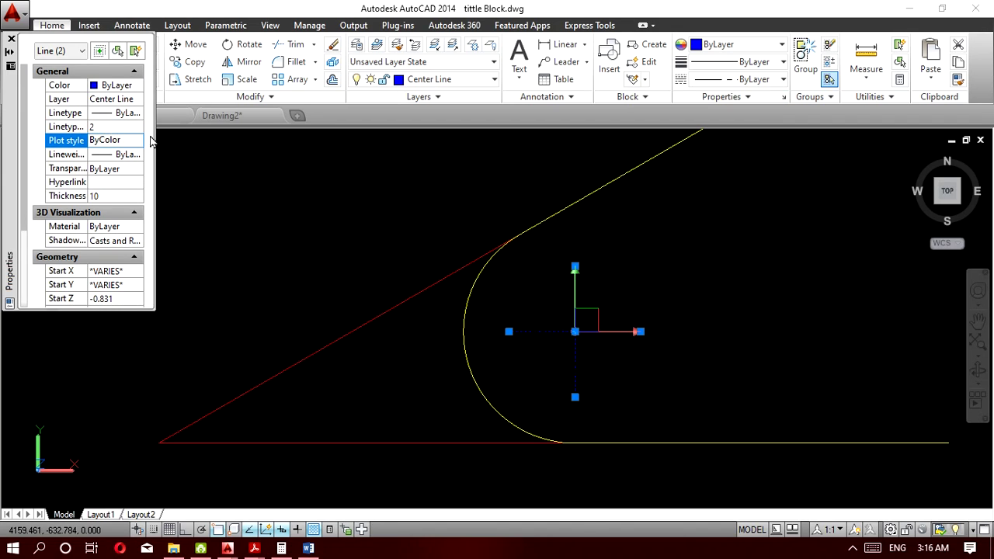
key("Escape")
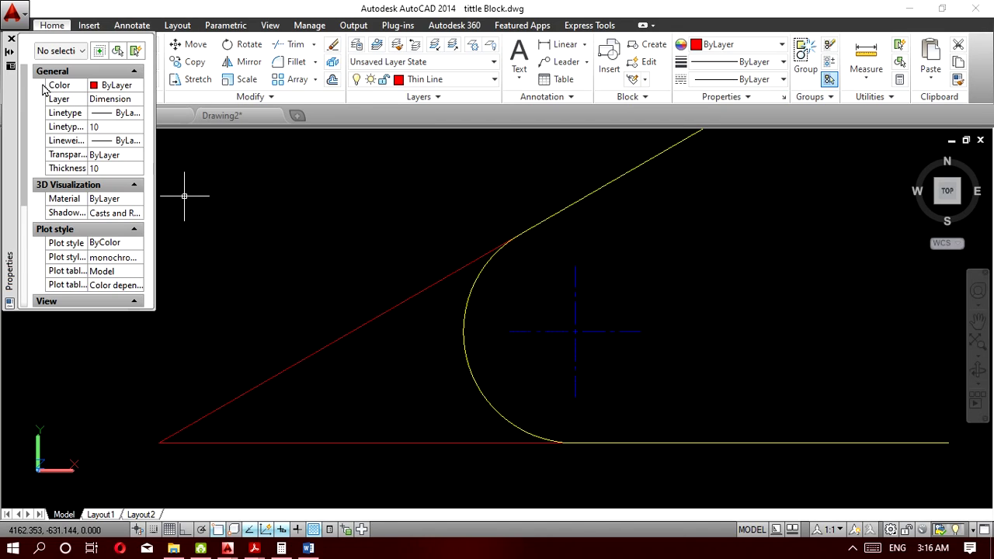
Close the object properties and check the 30° figure's dimensions in the Kompetensi Praktikum PDF, returning to the drawing.
left_click(11, 39)
scroll(239, 261, "down", 2)
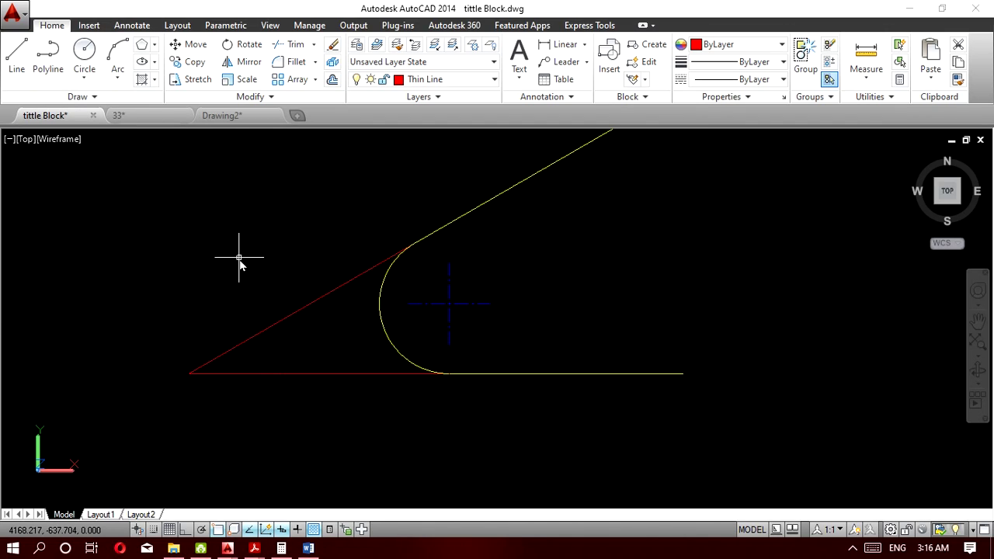
scroll(239, 264, "down", 2)
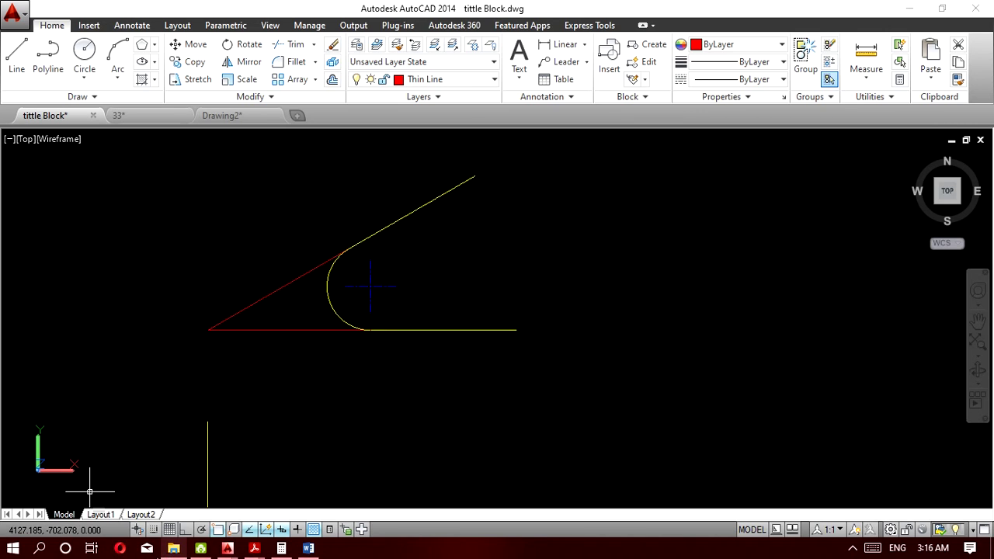
mouse_move(255, 548)
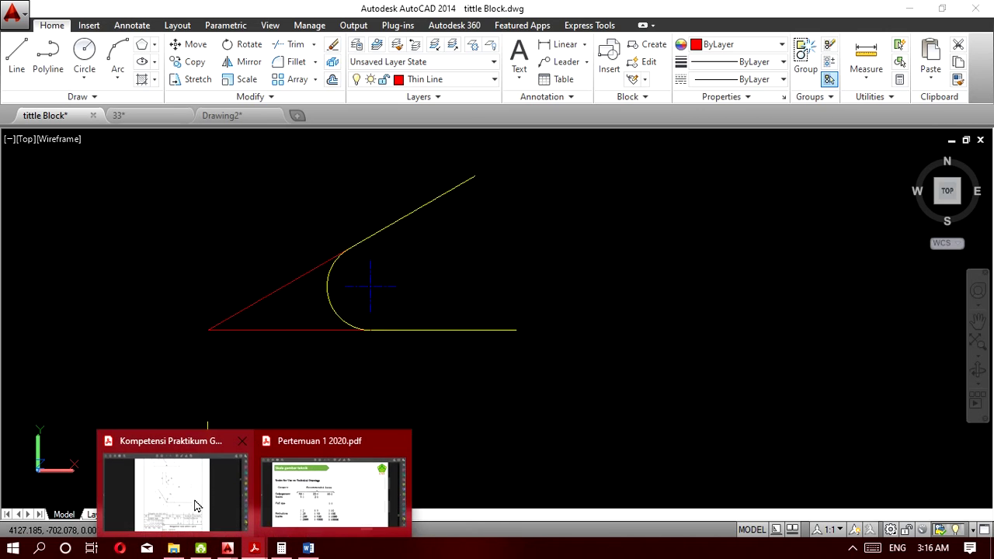
left_click(194, 501)
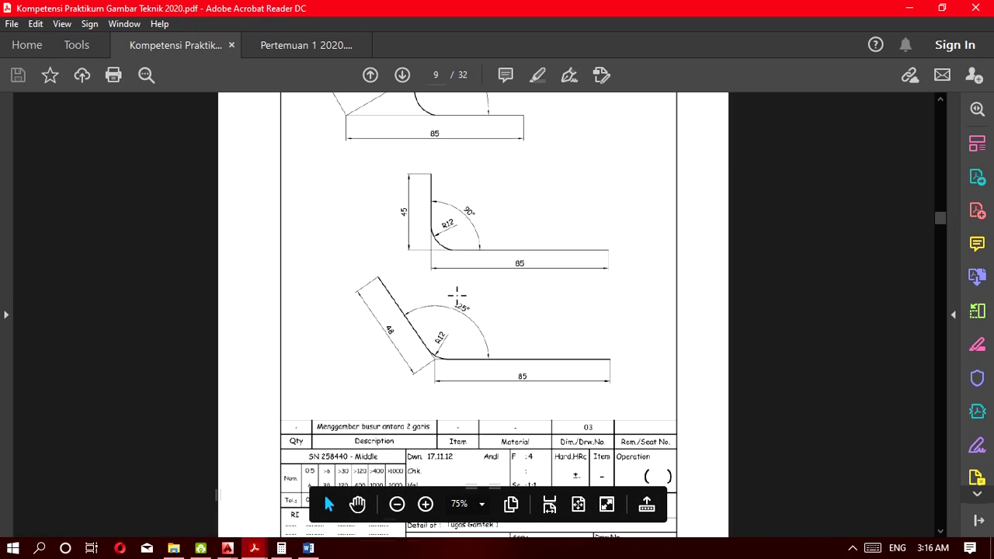
scroll(457, 293, "up", 3)
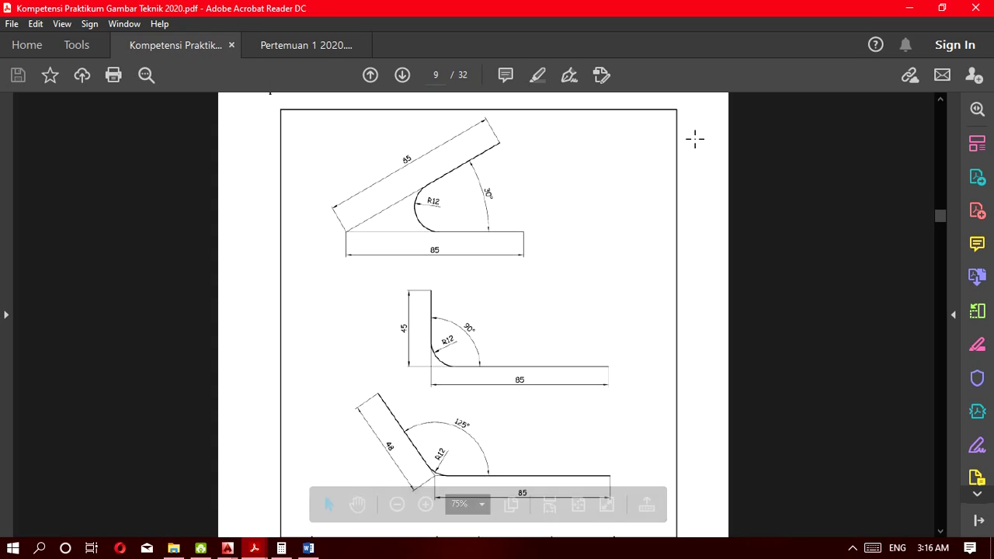
left_click(912, 13)
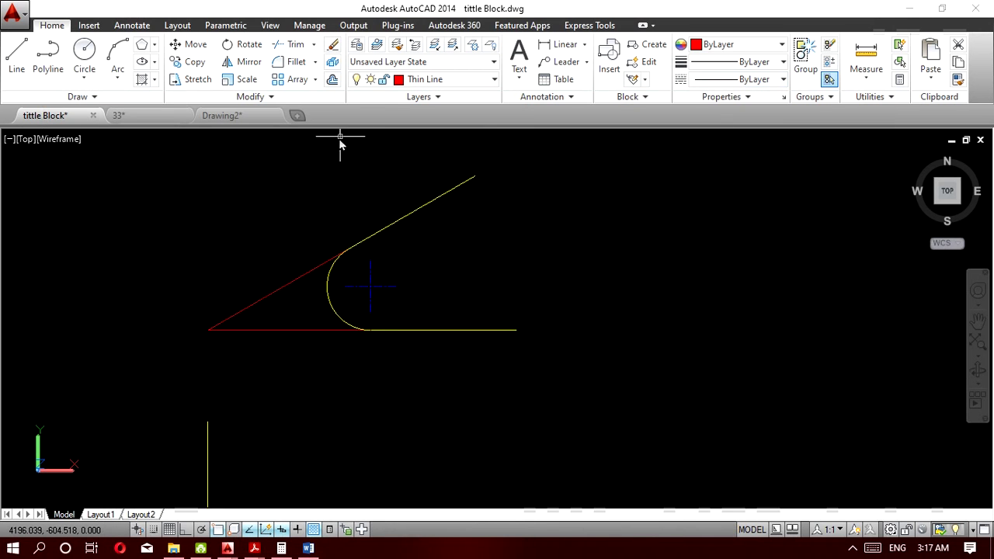
Make the Dimension layer current and add a linear dimension below the 30° figure, from the horizontal leg's free end to the vertex.
left_click(415, 80)
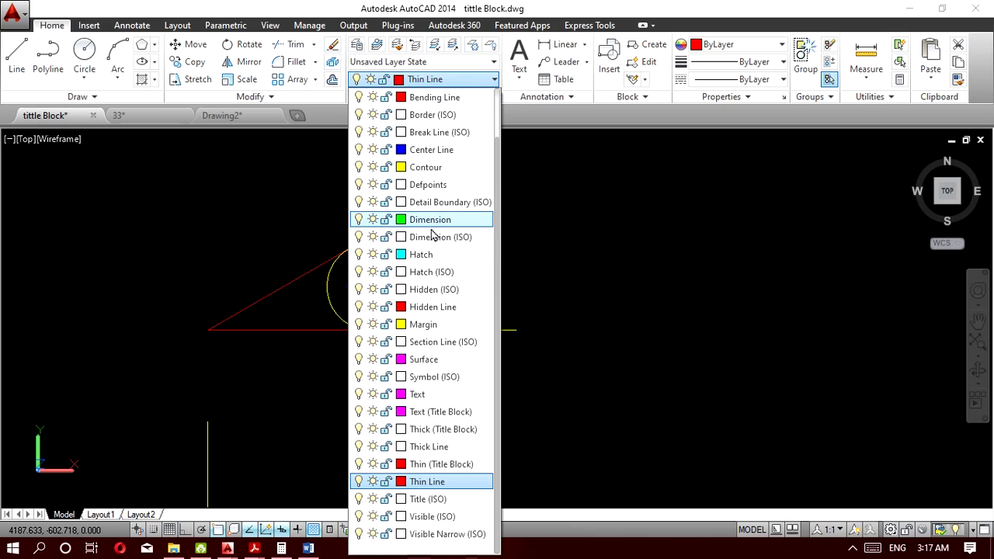
left_click(432, 226)
left_click(576, 50)
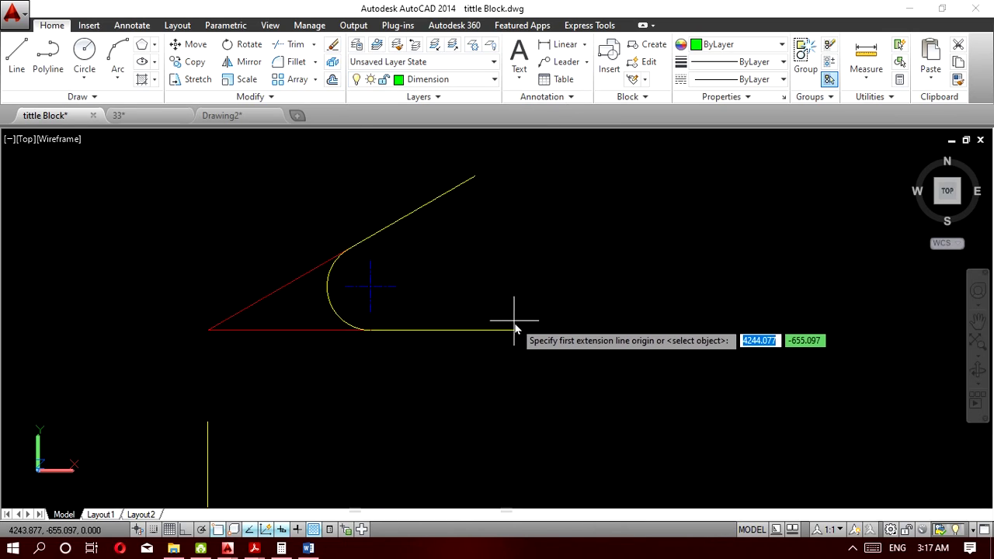
left_click(516, 329)
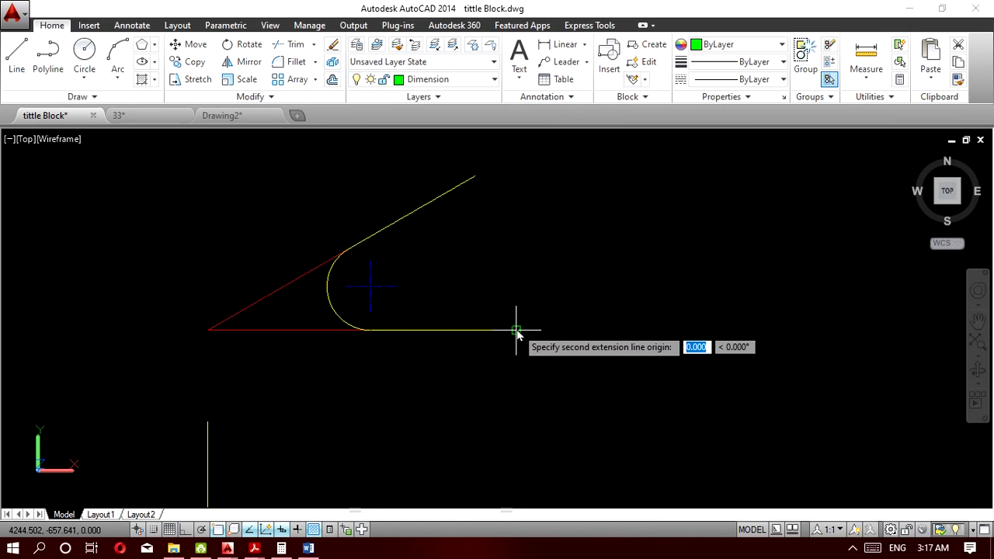
left_click(208, 331)
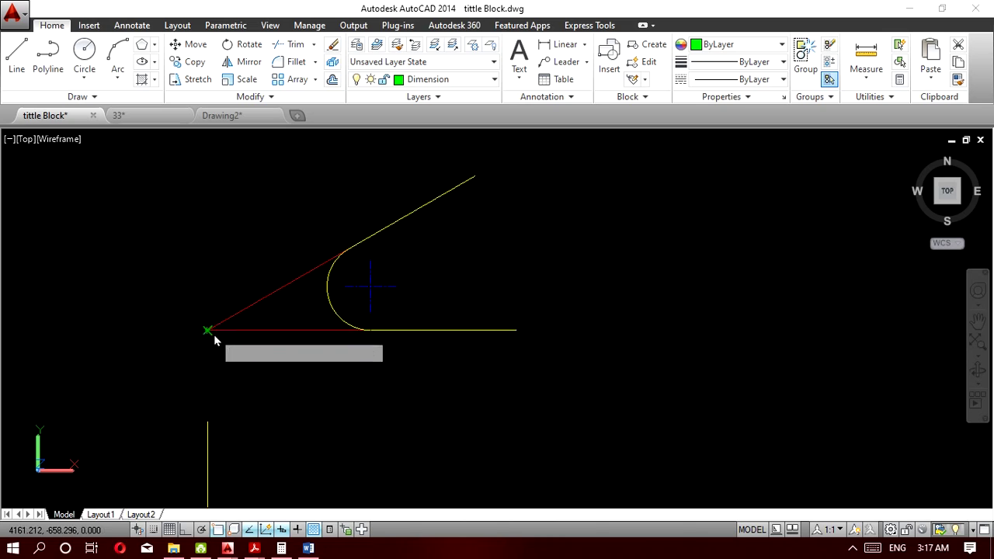
left_click(299, 376)
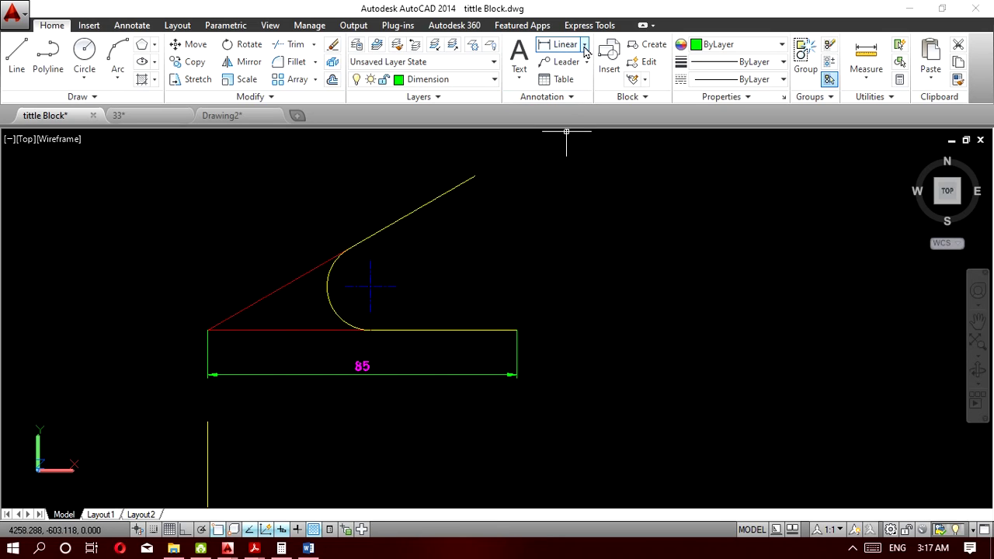
left_click(571, 96)
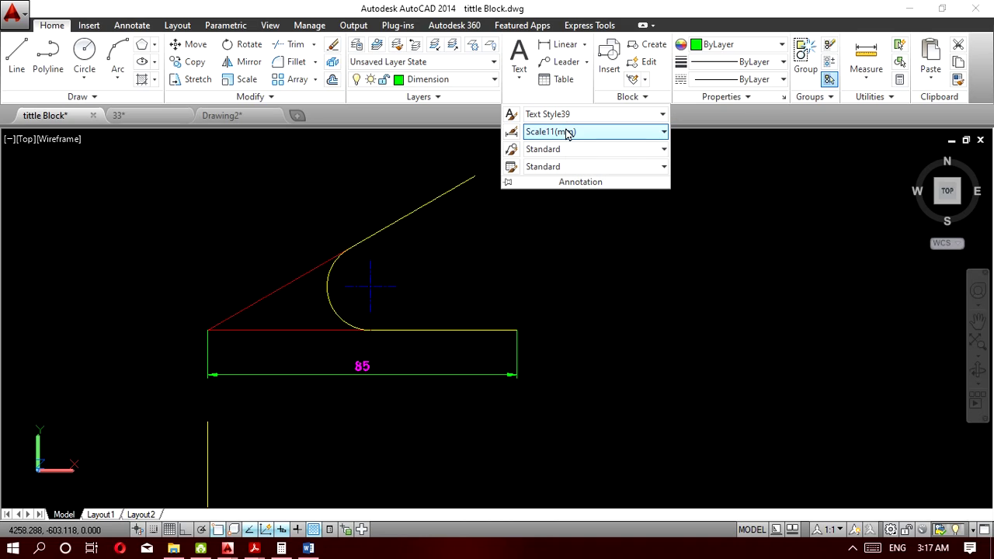
left_click(568, 132)
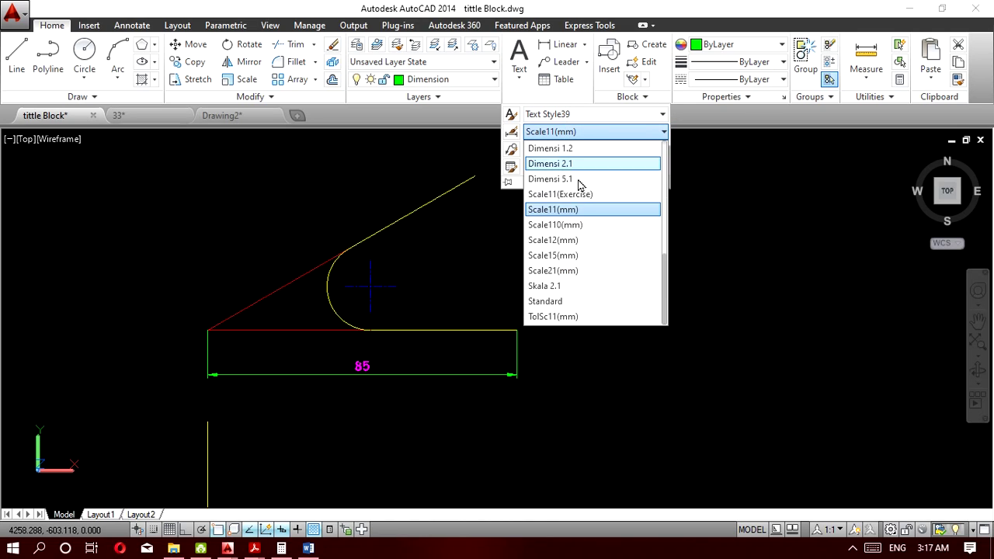
left_click(717, 196)
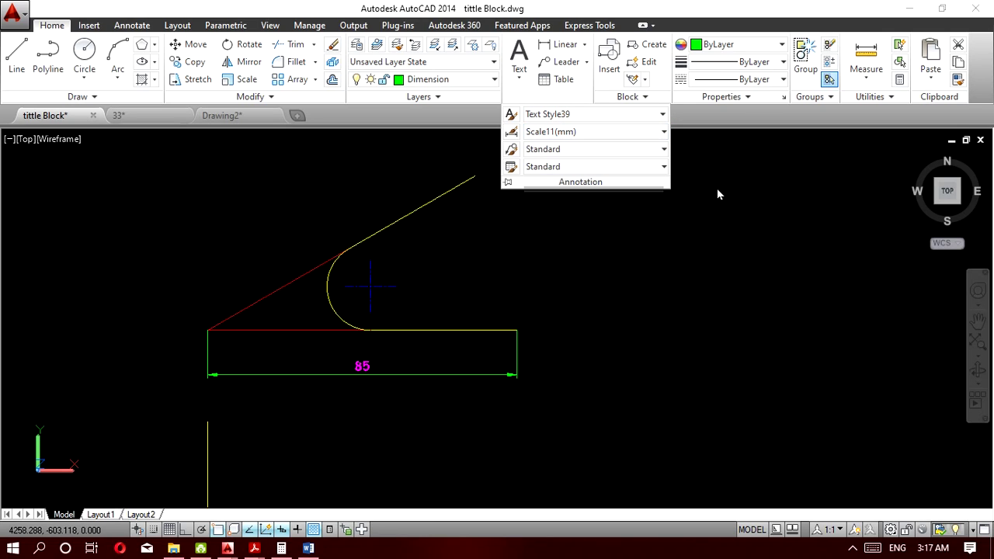
Add an aligned dimension above the 30° figure's inclined leg, from its free end to the vertex.
left_click(585, 46)
left_click(595, 95)
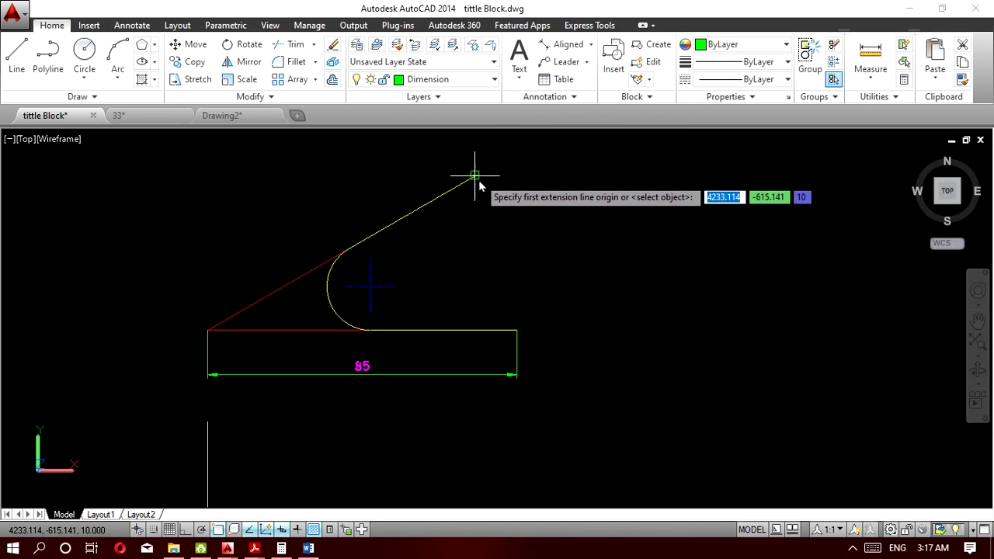
left_click(475, 177)
left_click(209, 331)
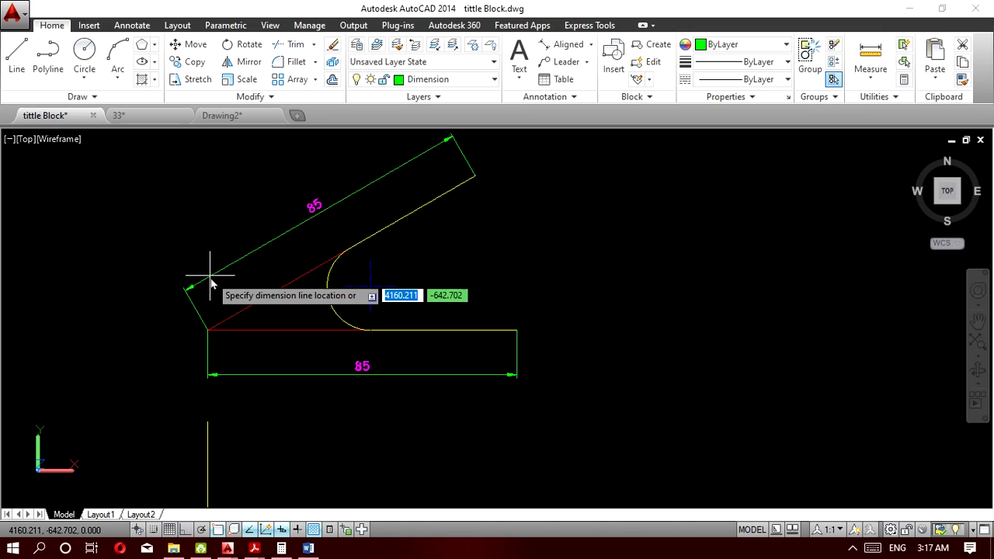
left_click(210, 276)
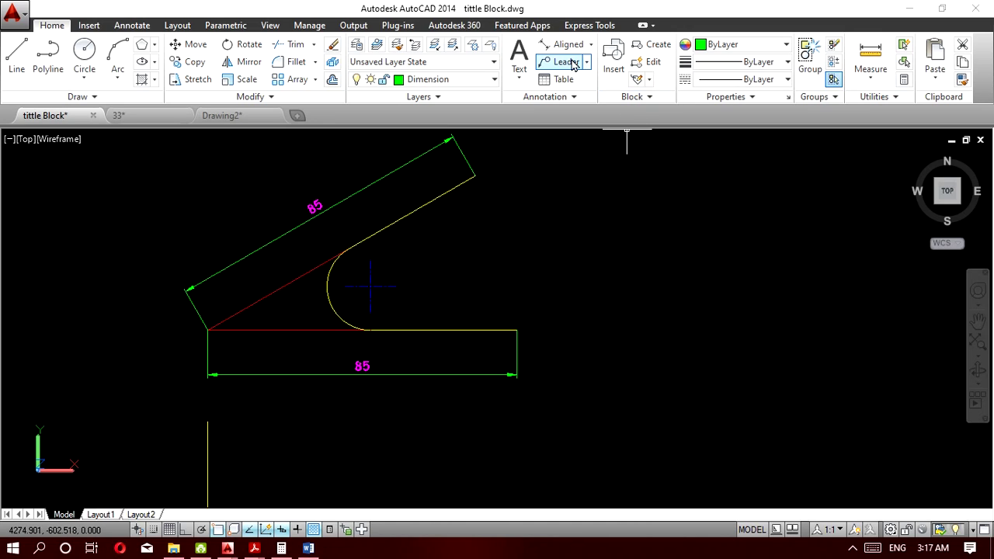
Add an angular dimension between the inclined and horizontal contour lines of the 30° figure, inside the opening.
left_click(590, 44)
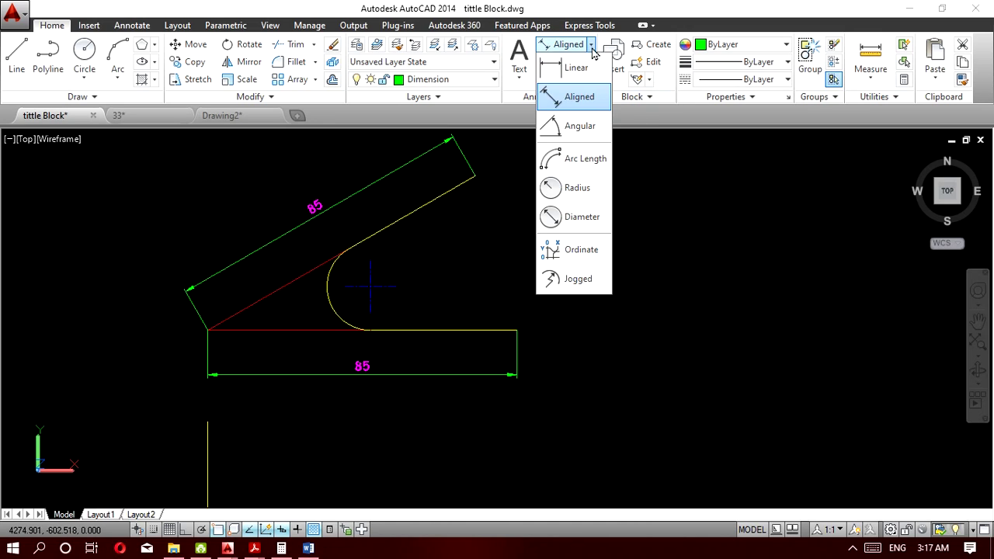
left_click(581, 128)
left_click(425, 206)
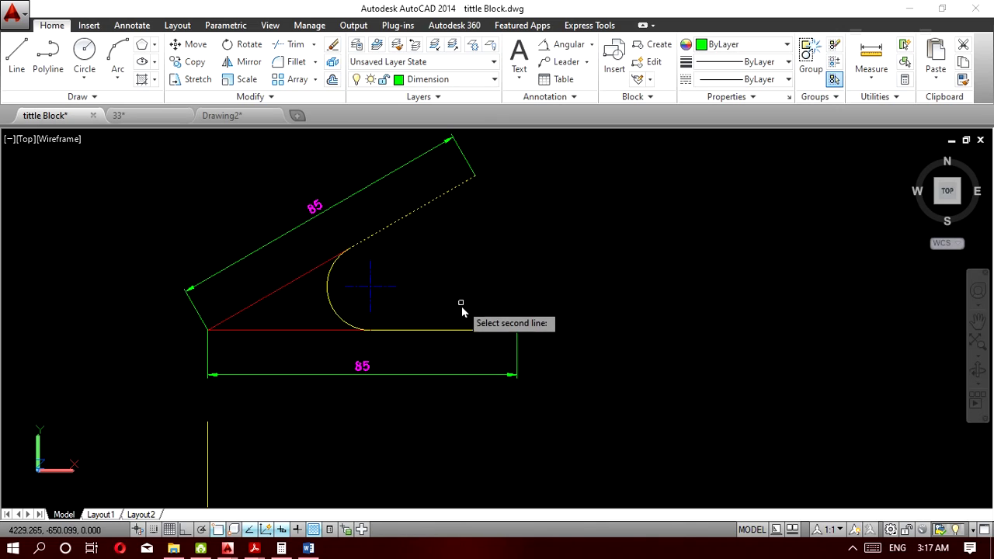
left_click(459, 332)
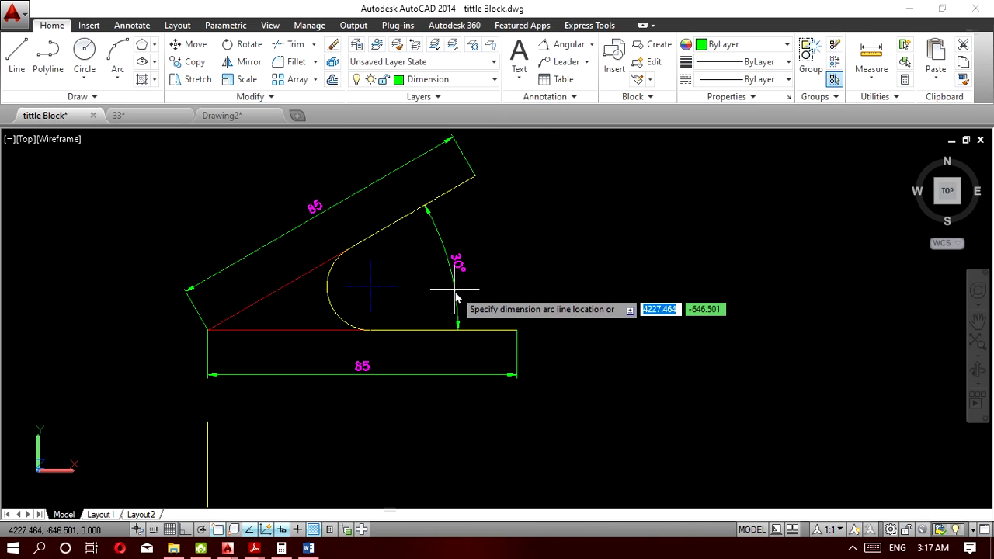
left_click(456, 295)
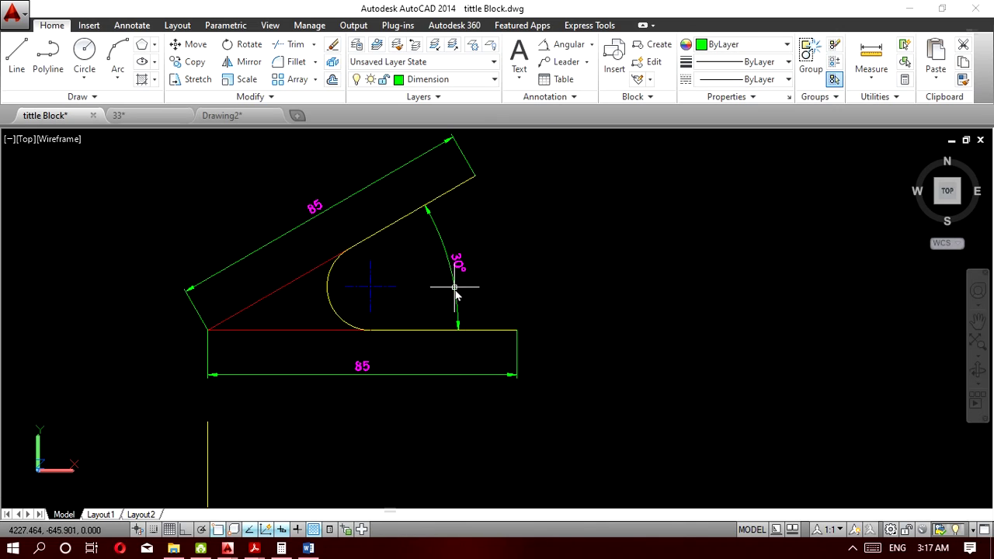
Add a radius dimension to the 30° figure's arc, with its text placed inside the arc.
left_click(590, 45)
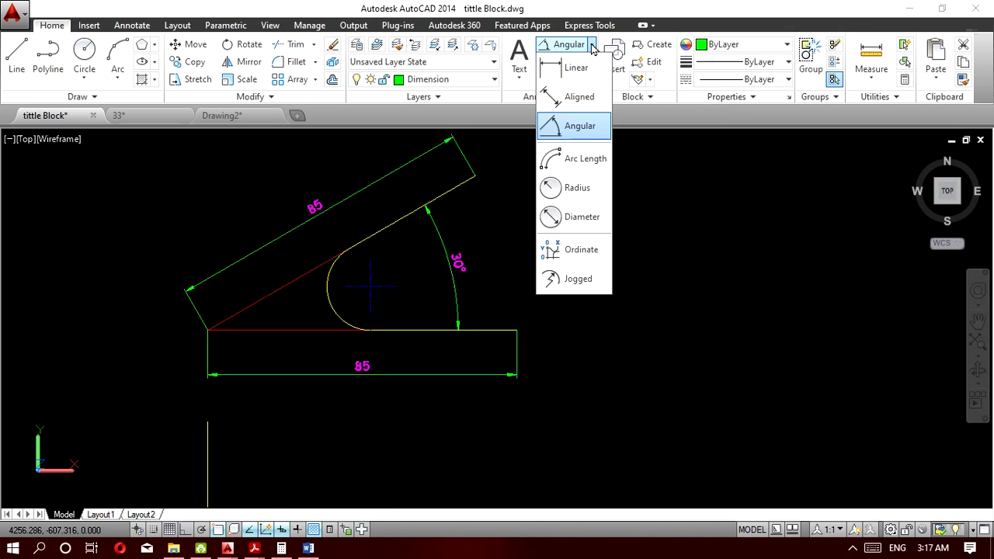
left_click(577, 189)
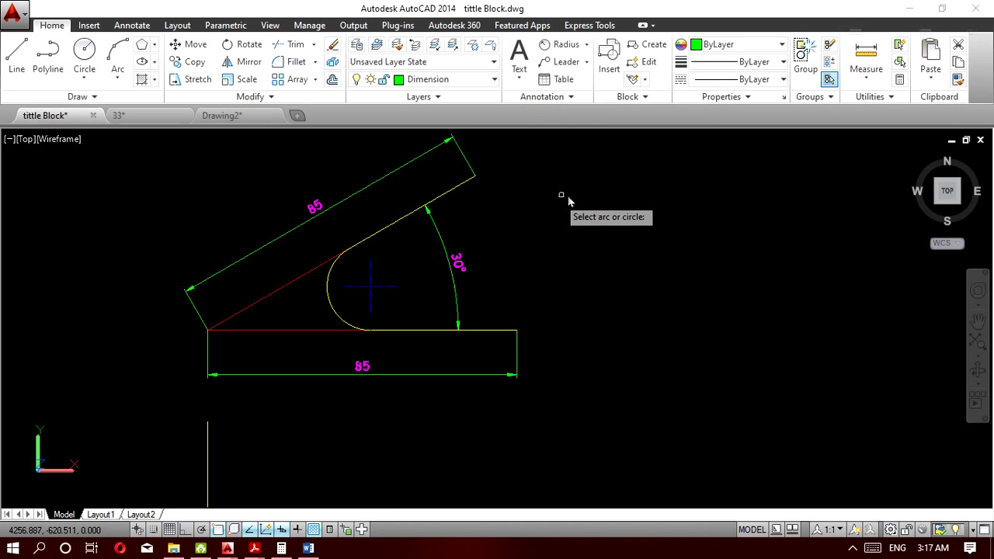
left_click(336, 313)
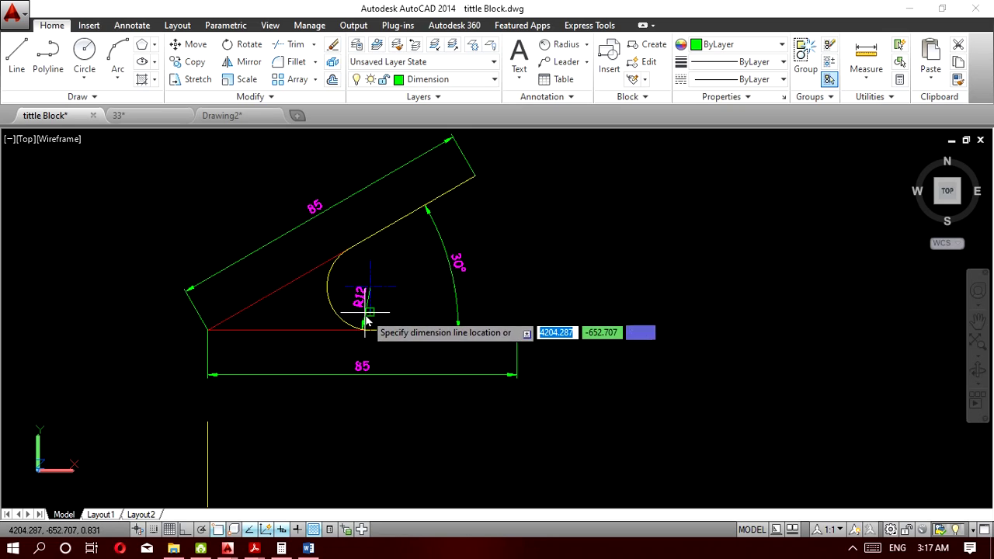
left_click(352, 305)
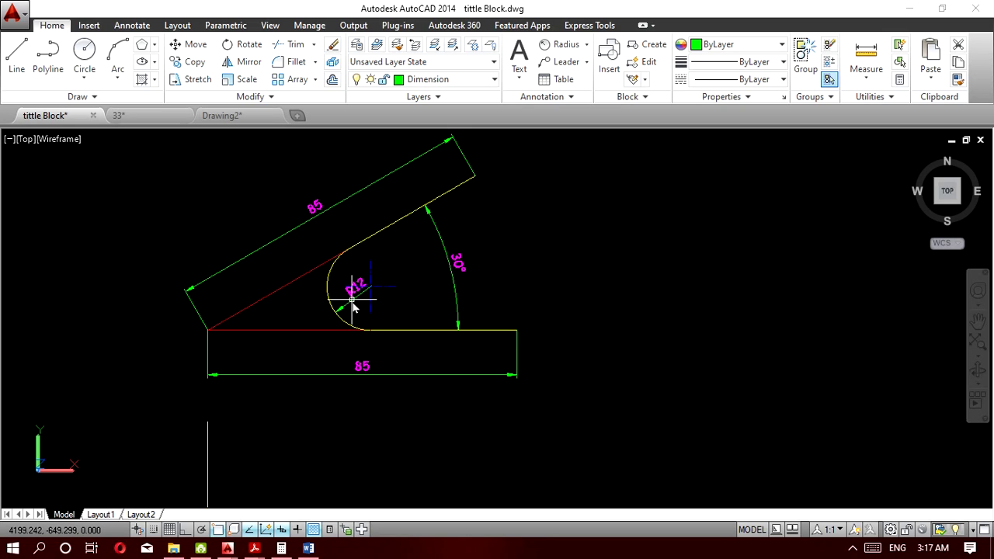
scroll(398, 305, "up", 3)
scroll(397, 303, "down", 4)
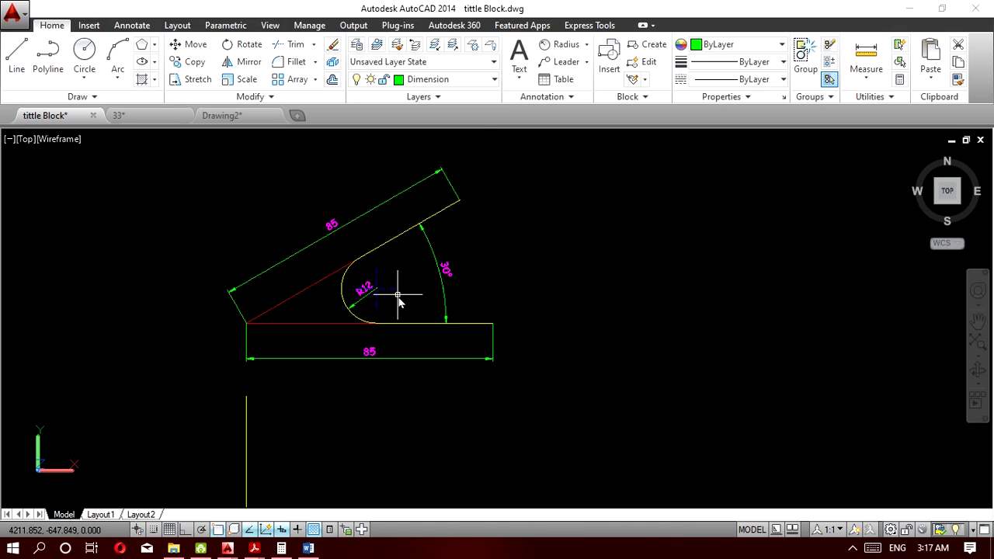
With Ortho on, copy the 90° figure's horizontal line straight up by 12, using its free end as the base point.
scroll(497, 365, "down", 4)
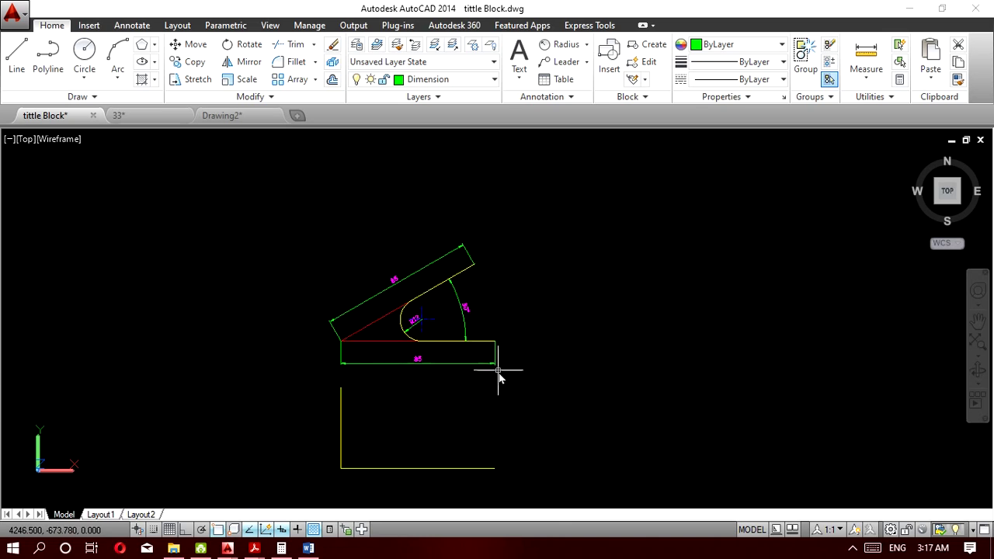
scroll(486, 384, "up", 3)
scroll(432, 419, "up", 2)
mouse_move(433, 419)
middle_mouse_down()
mouse_move(397, 349)
mouse_move(391, 259)
middle_mouse_up()
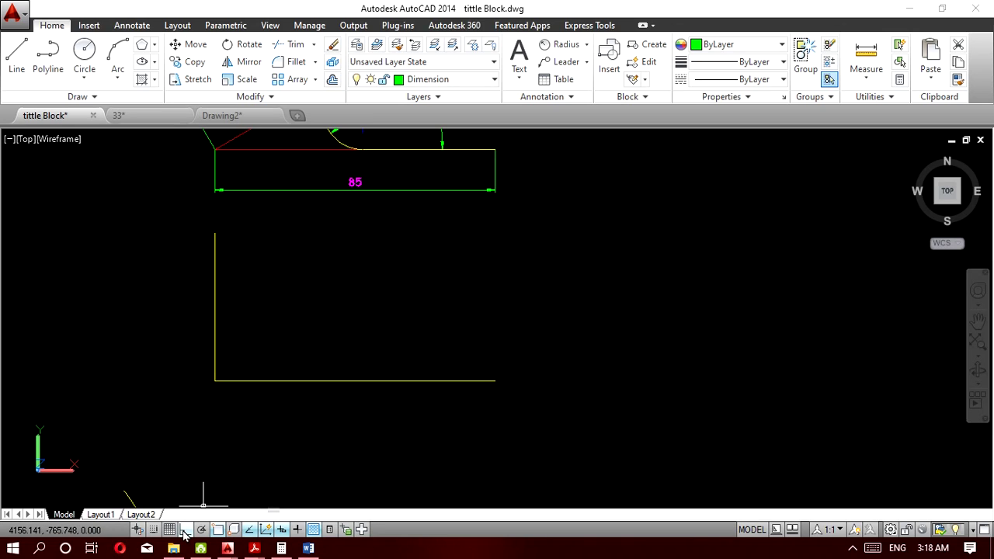
left_click(431, 433)
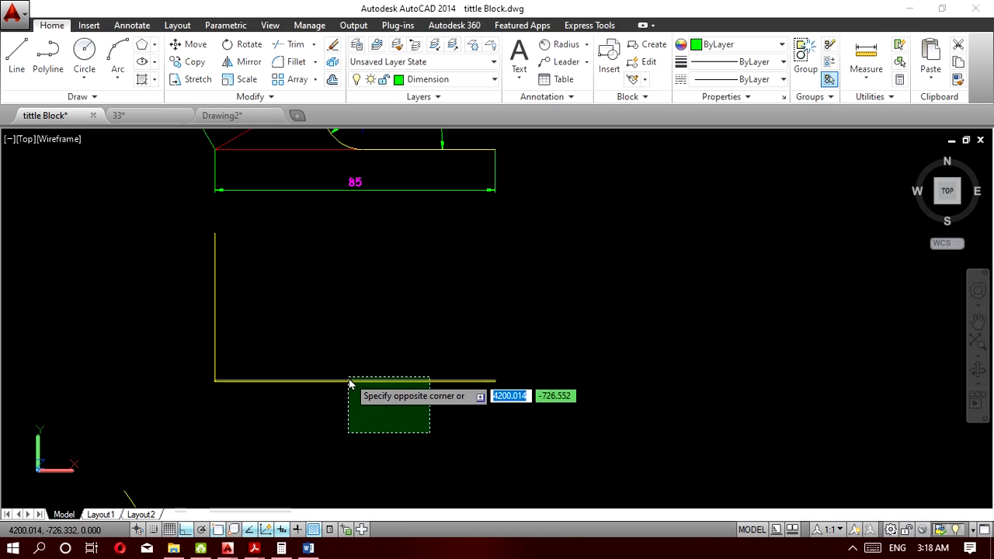
left_click(349, 381)
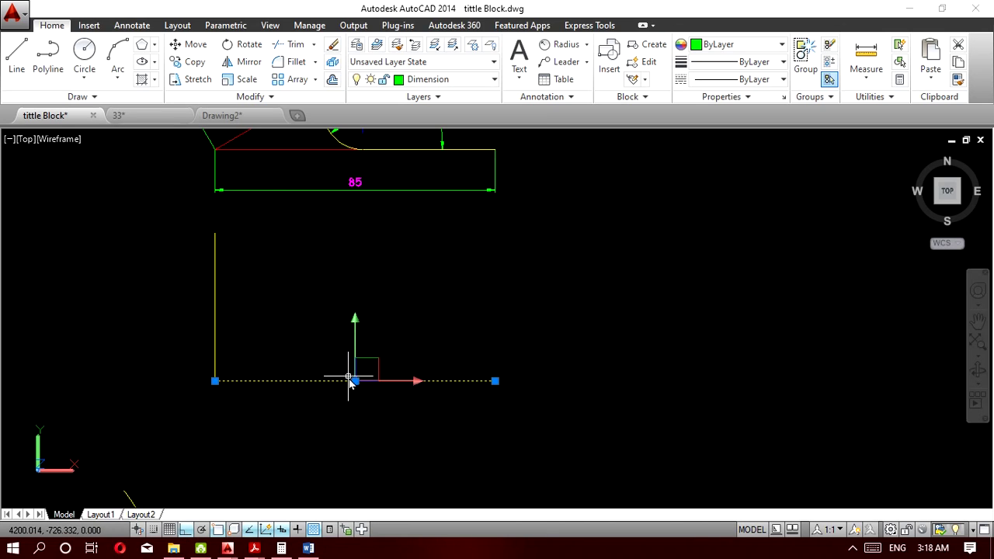
left_click(190, 61)
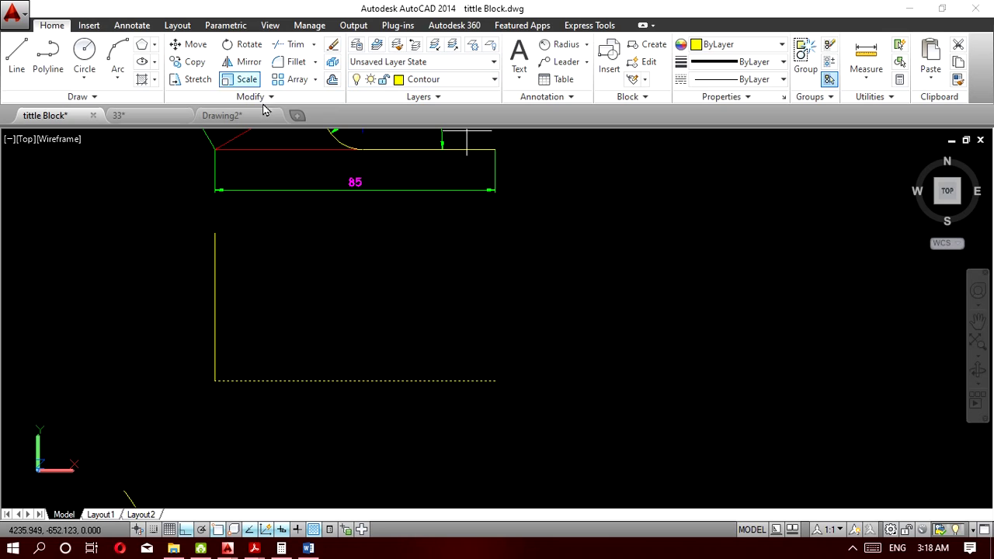
left_click(496, 380)
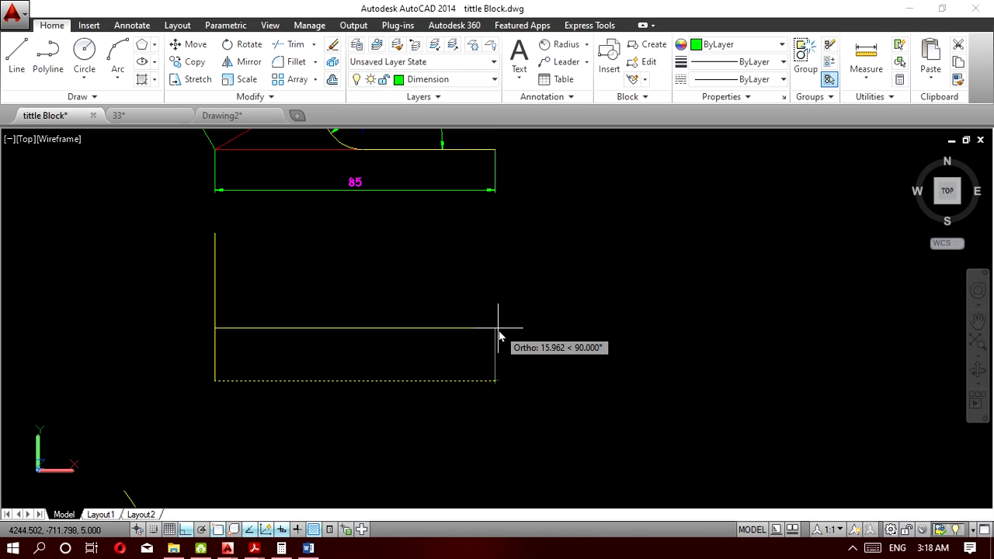
type("12")
key("Return")
key("Return")
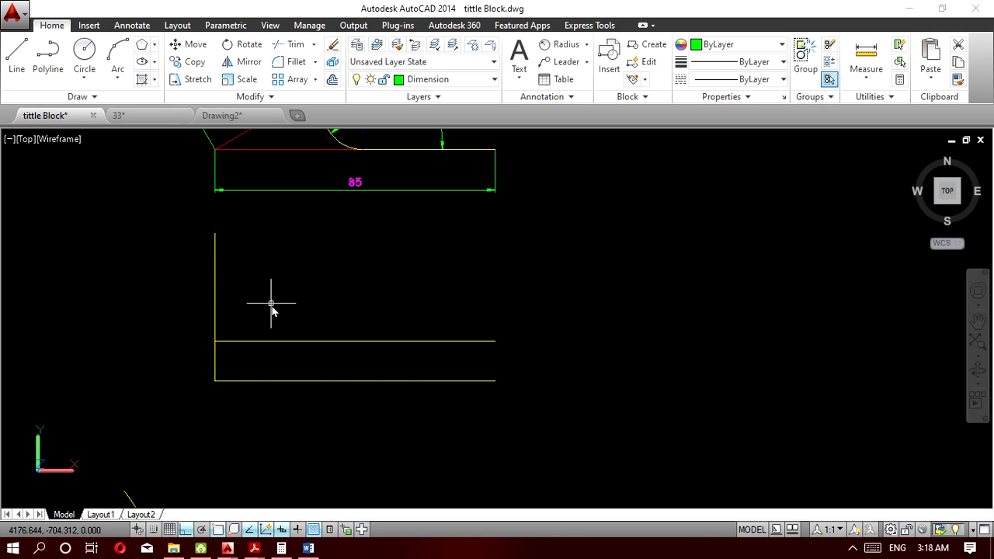
Copy the 90° figure's vertical line 12 horizontally into the opening, using its upper end as the base point.
left_click(229, 314)
left_click(201, 290)
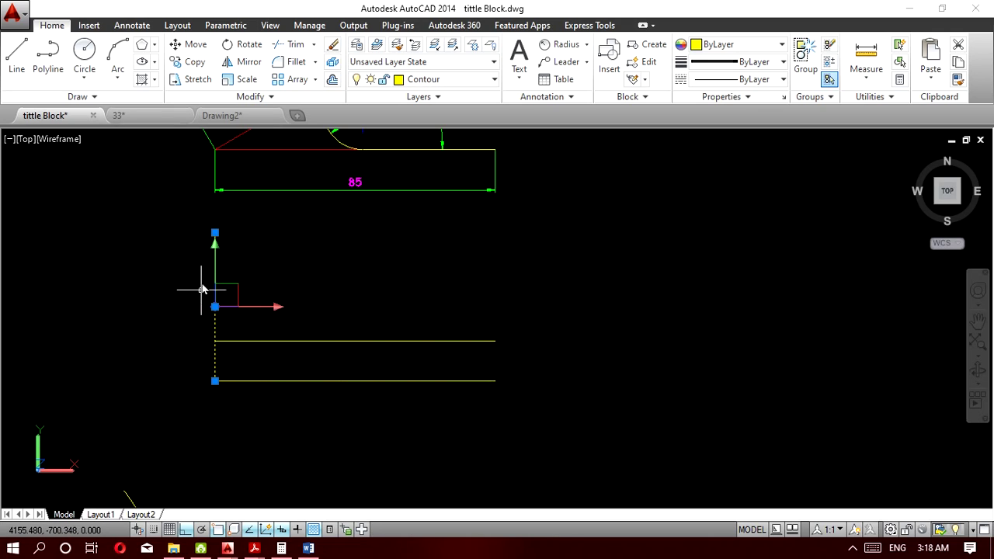
left_click(177, 67)
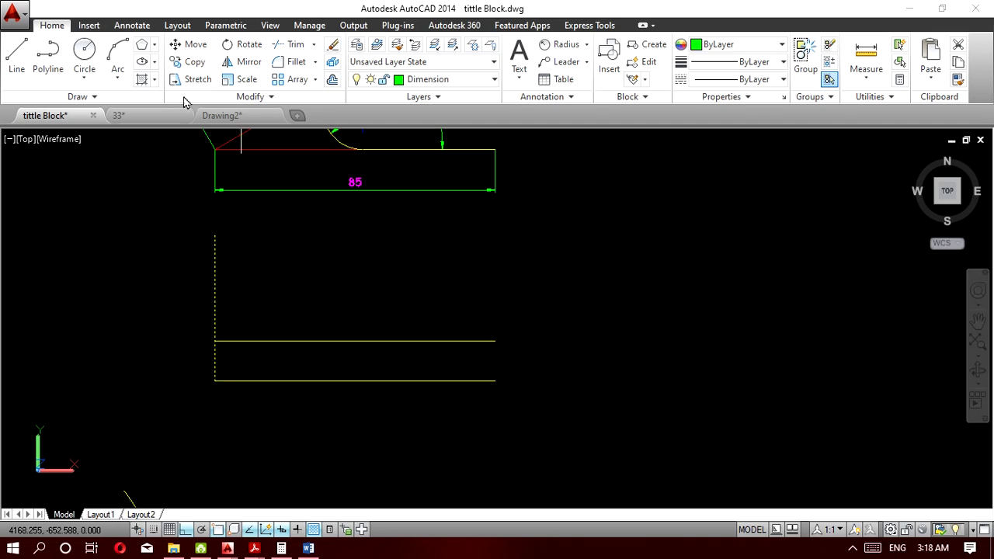
left_click(216, 242)
type("13")
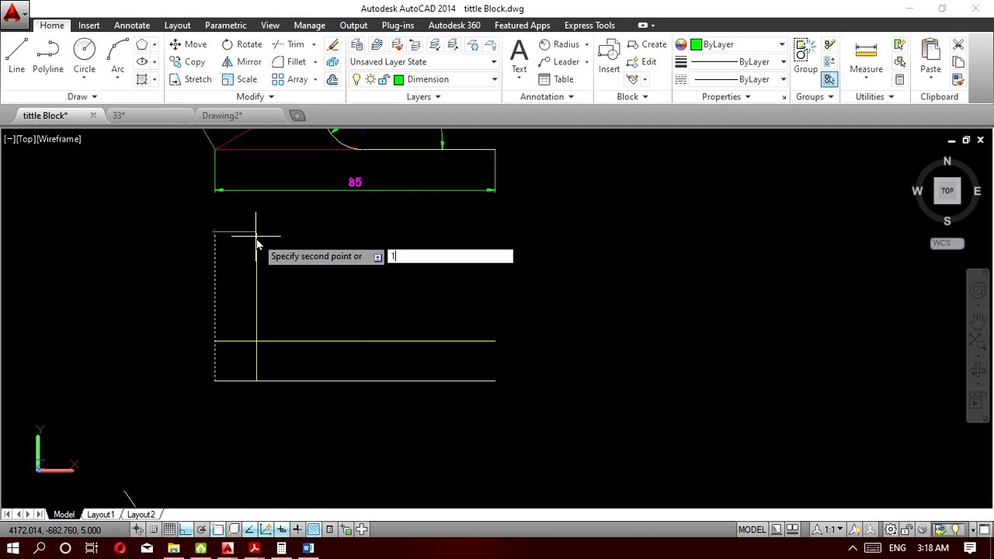
key("Return")
key("Return")
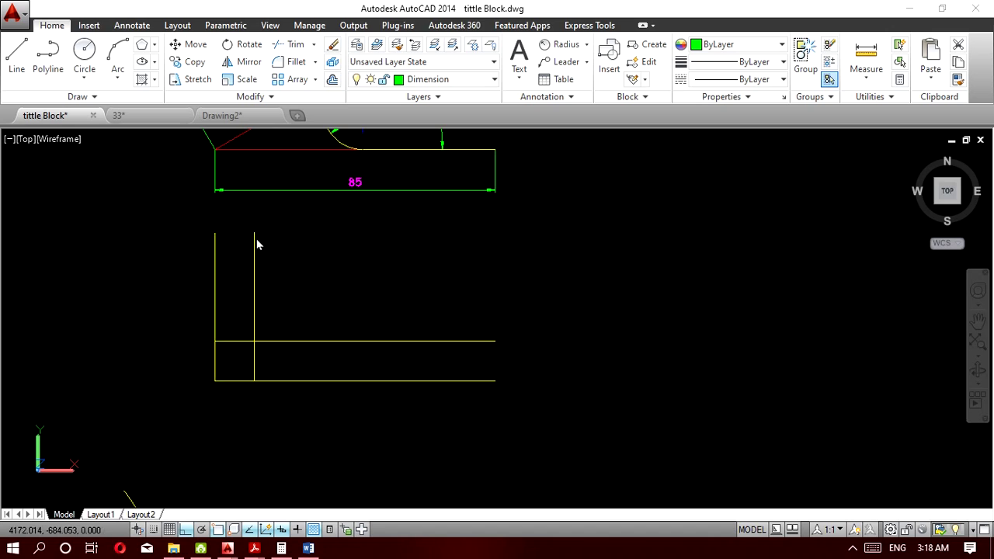
Draw a circle of radius 12 centred on the intersection of the two copied lines in the 90° figure.
left_click(83, 71)
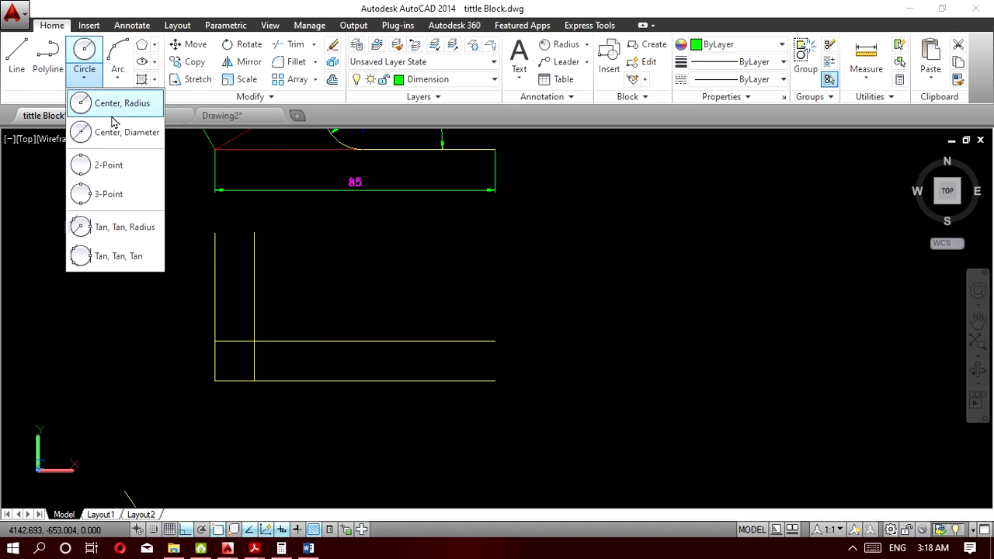
left_click(111, 109)
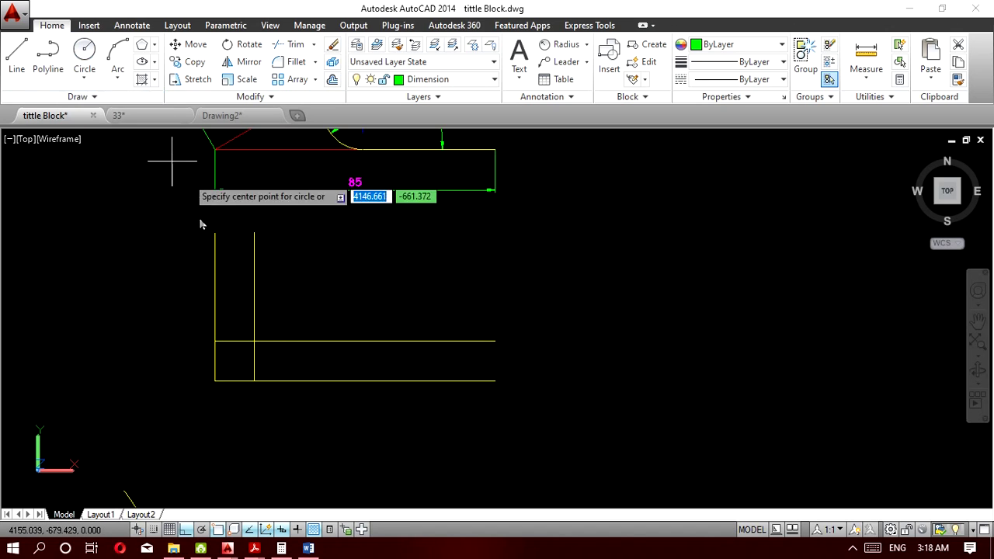
left_click(255, 341)
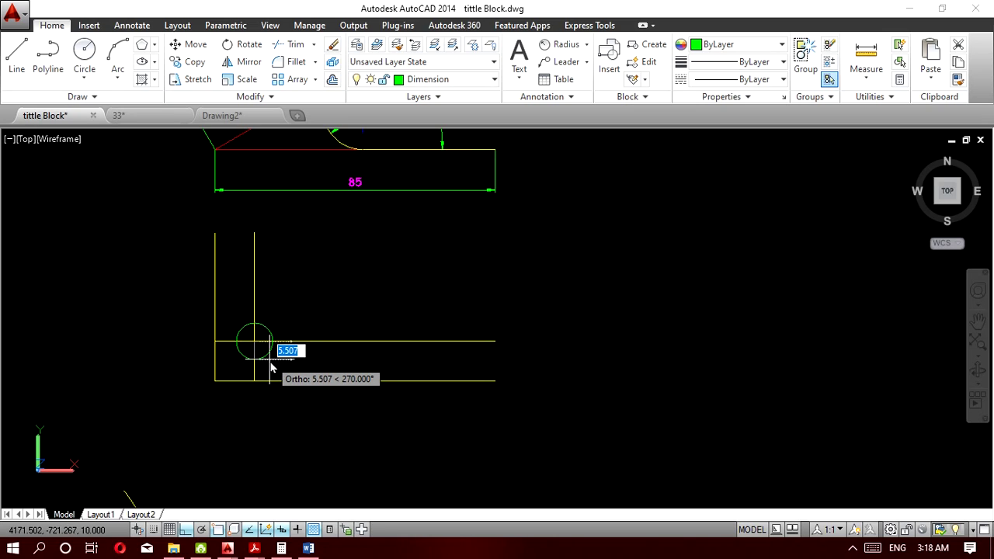
type("12")
key("Return")
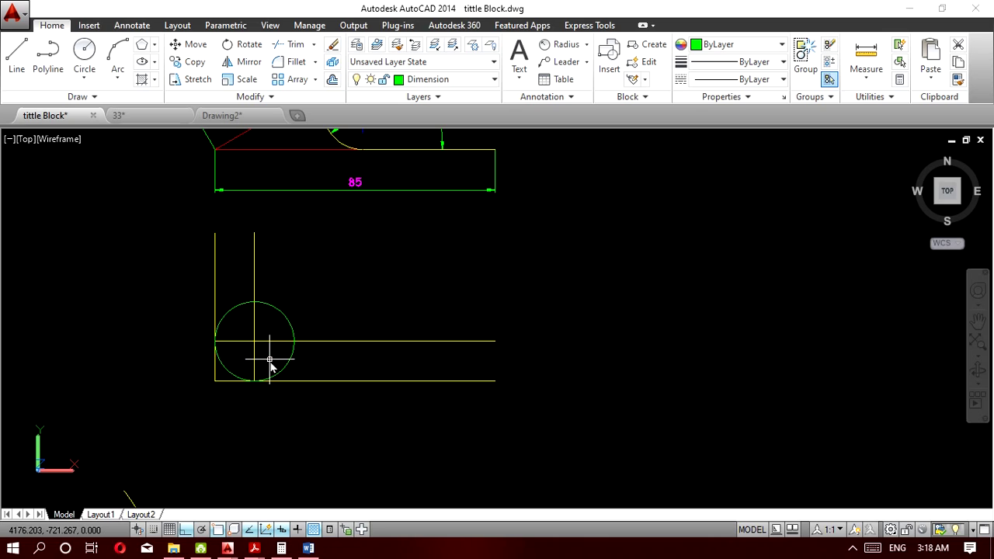
Put the new radius 12 circle on the Contour layer.
left_click(300, 334)
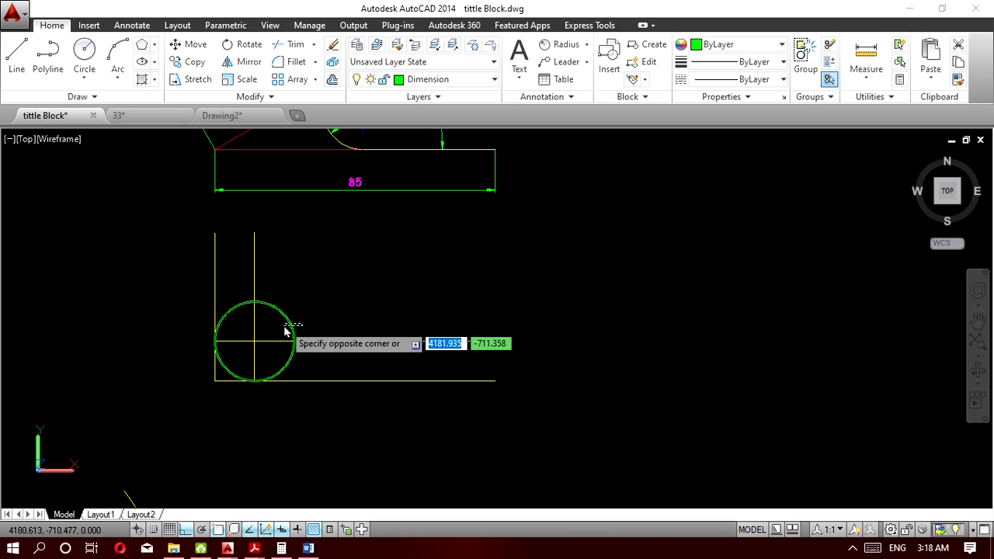
left_click(289, 329)
left_click(434, 81)
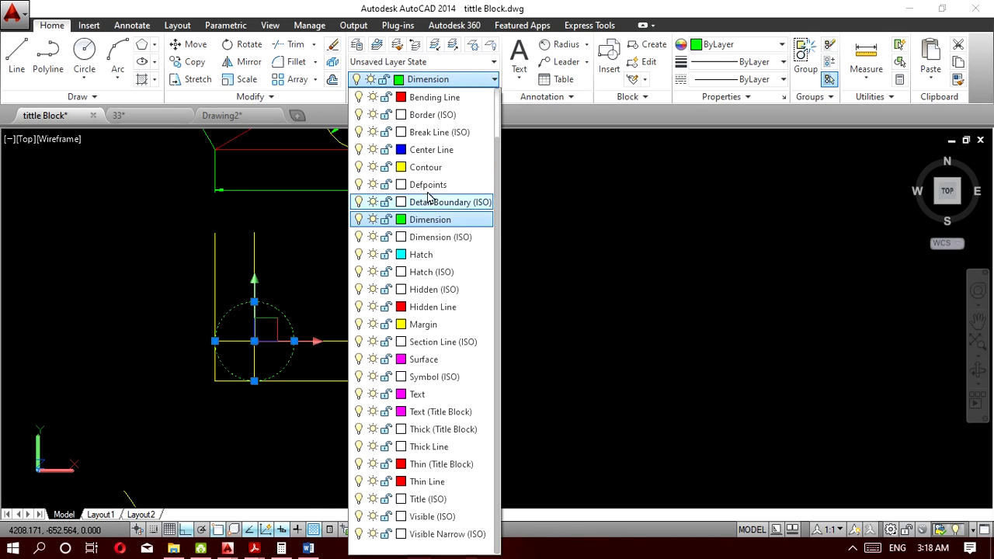
left_click(437, 168)
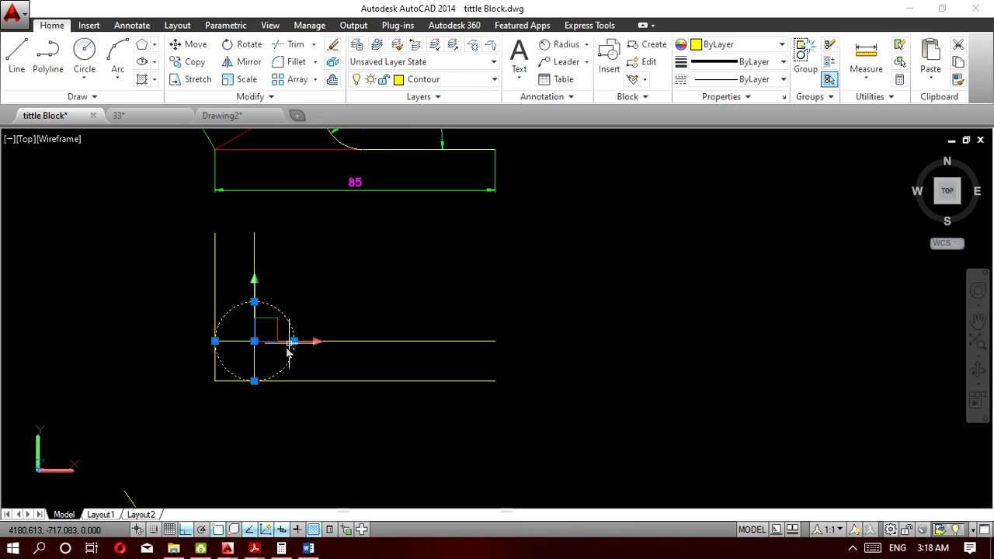
key("Escape")
Trim the circle to the quarter arc rounding the 90° figure's corner, and trim away the contour lines' sharp corner.
scroll(280, 349, "up", 2)
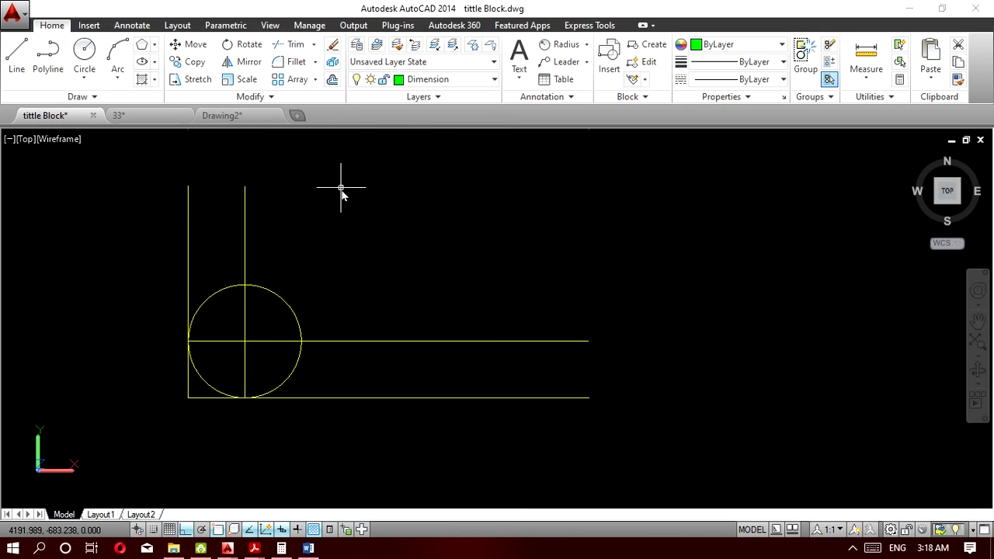
left_click(292, 46)
key("Return")
left_click(223, 311)
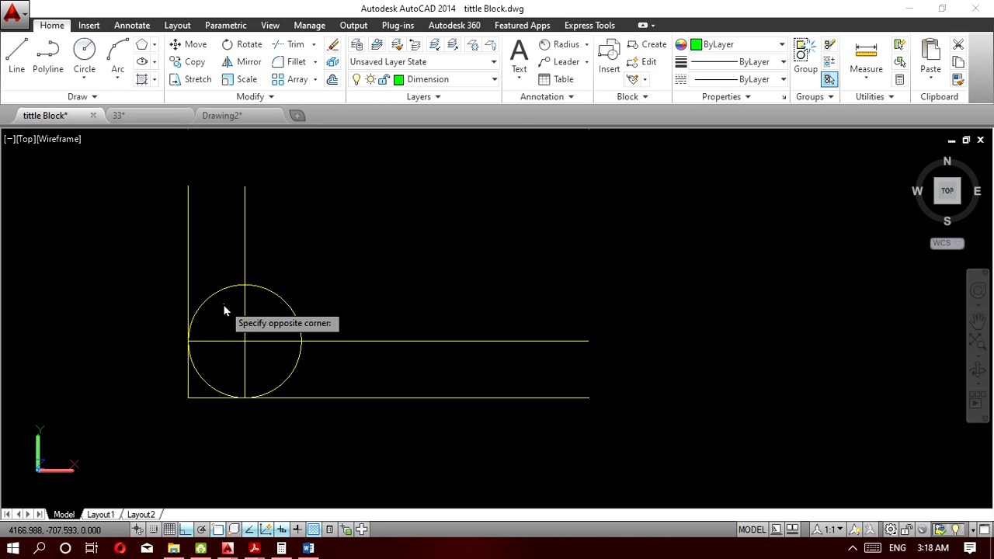
left_click(213, 288)
left_click(288, 308)
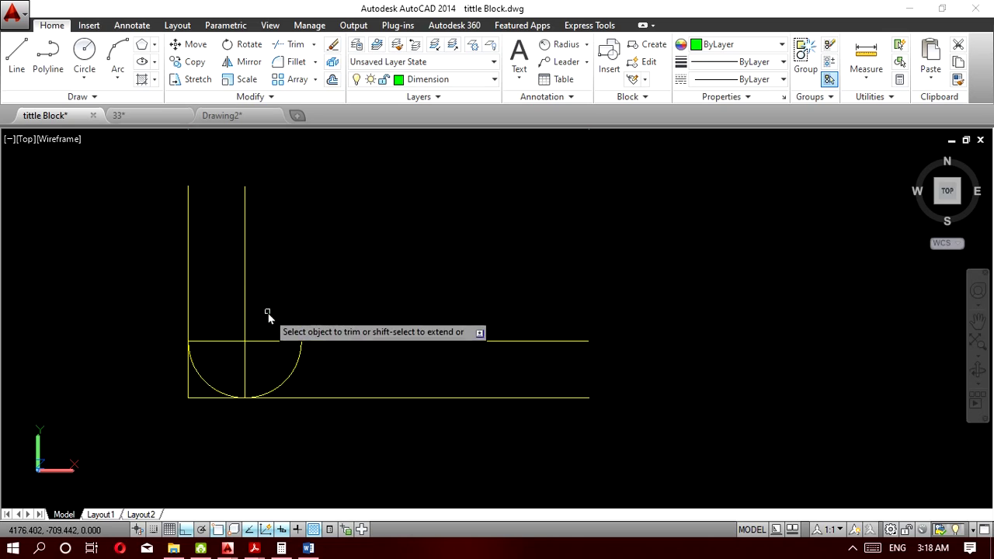
left_click(297, 365)
left_click(256, 383)
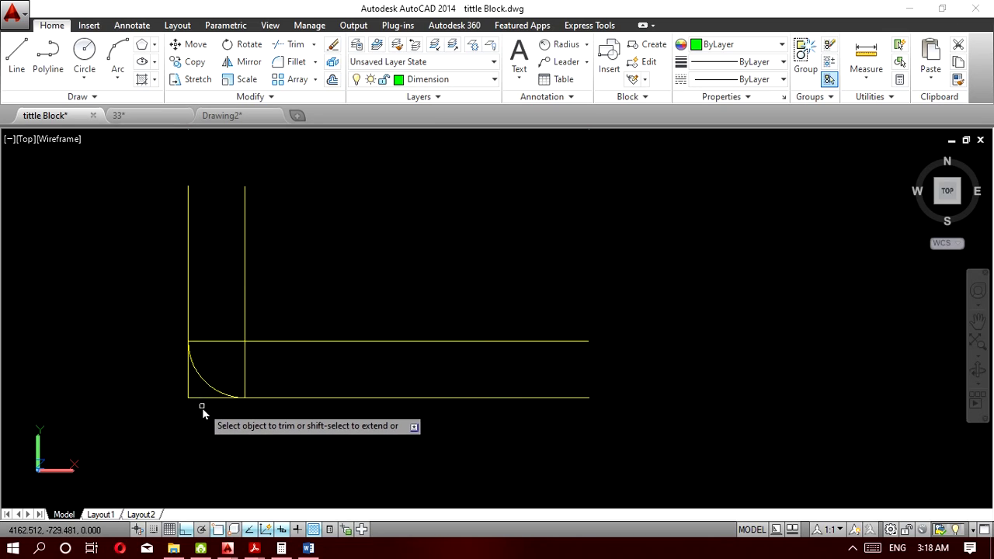
left_click(201, 406)
left_click(175, 395)
key("Return")
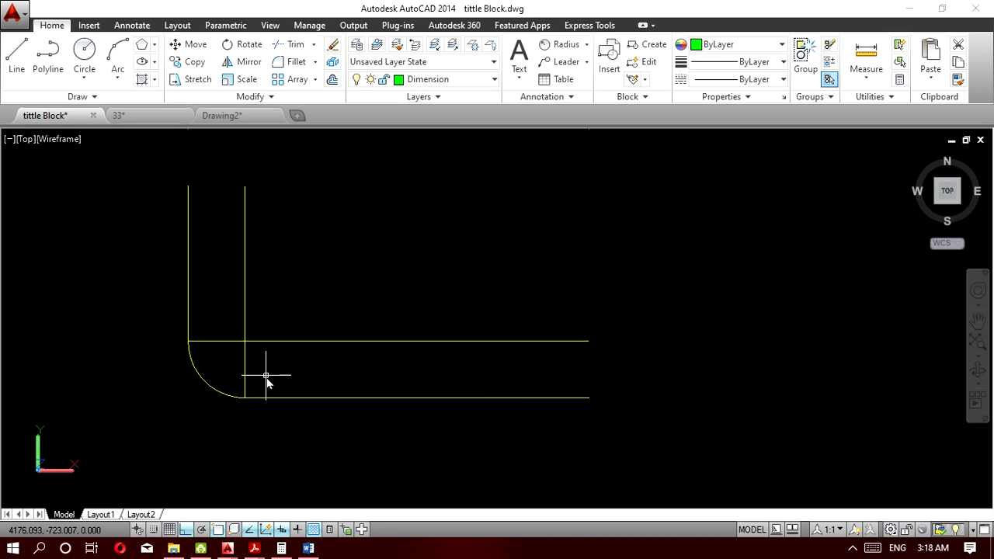
Delete the two copied construction lines crossing at the arc's centre.
left_click(273, 368)
left_click(232, 327)
key("Delete")
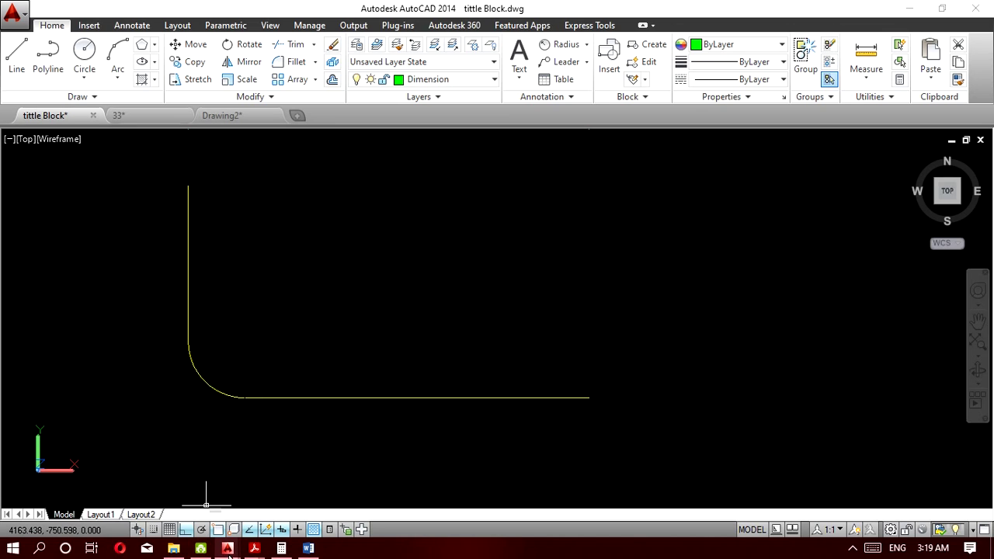
After checking the 90° figure in the exercise PDF, draw a Thin Line extension horizontally from the arc's lower end past the corner.
mouse_move(230, 555)
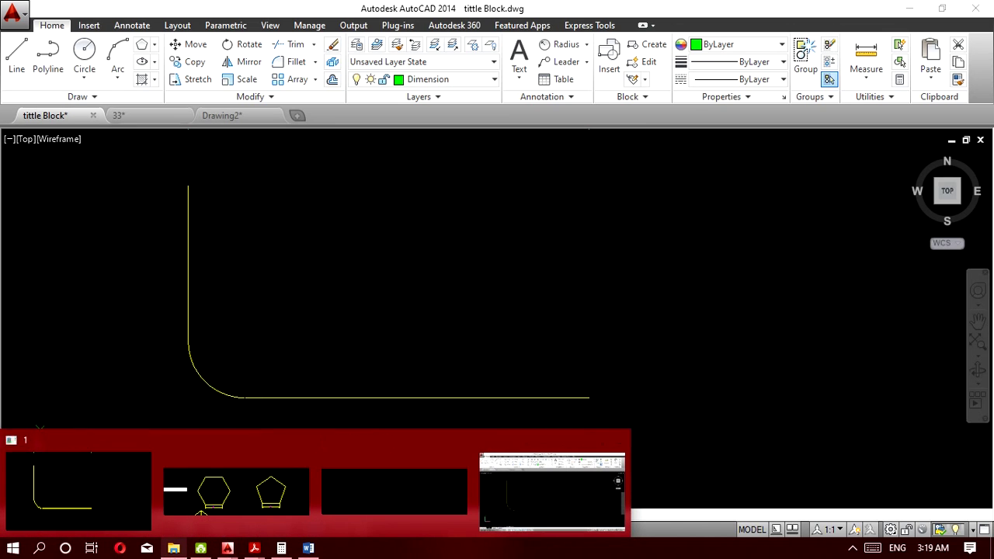
left_click(191, 513)
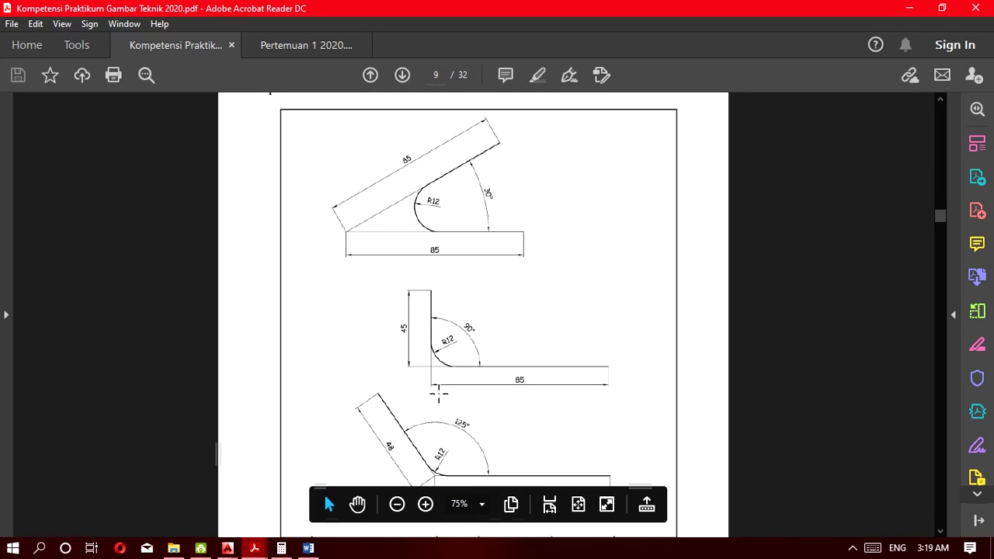
left_click(911, 8)
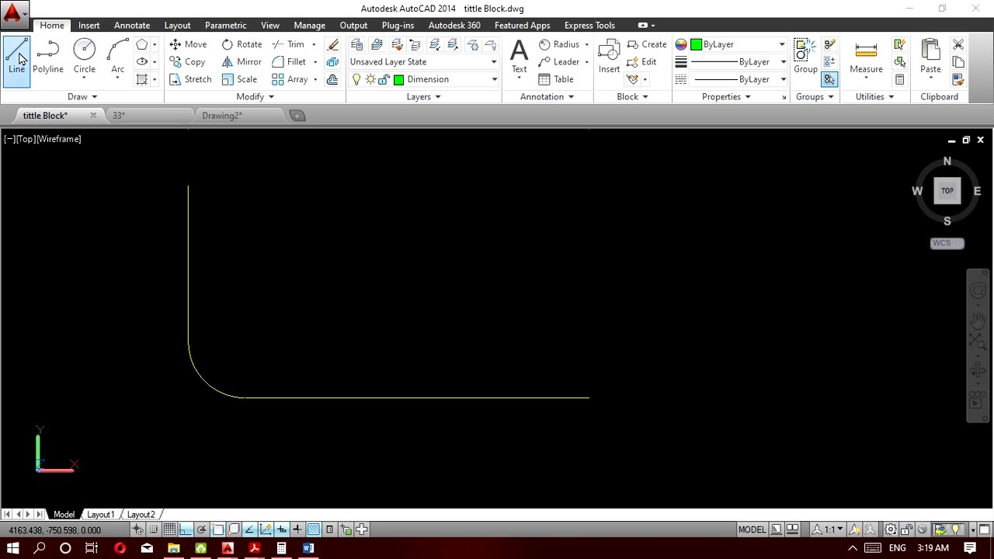
left_click(410, 82)
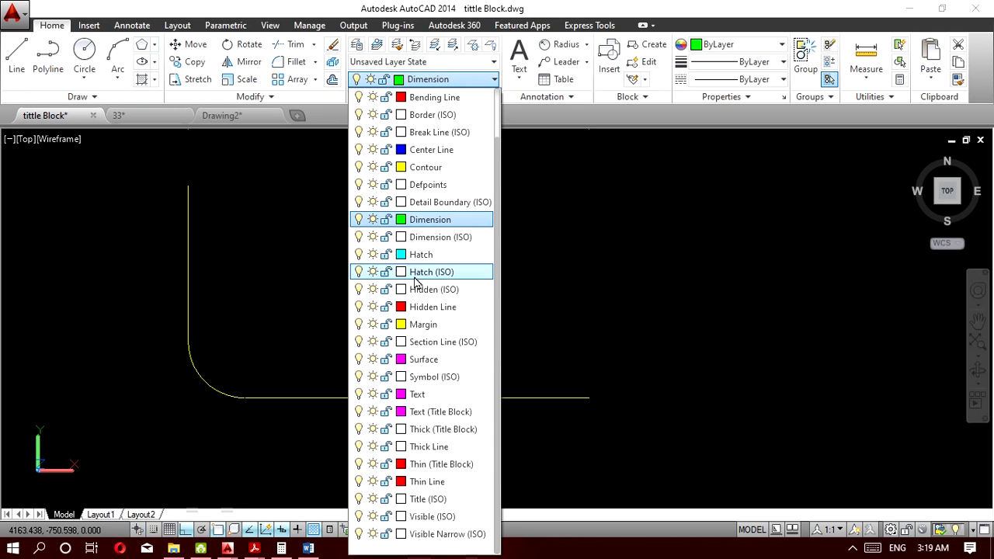
left_click(424, 479)
key("l")
key("Return")
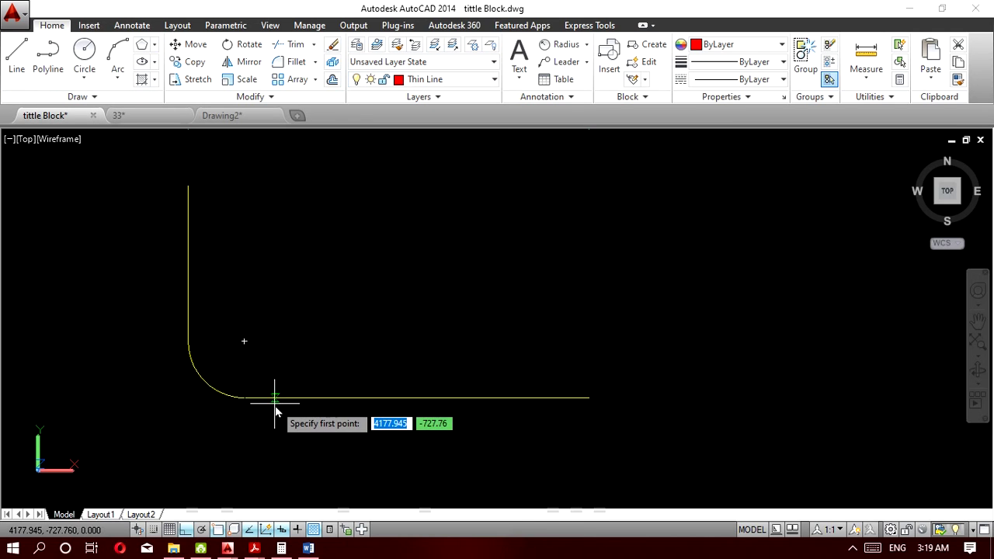
left_click(244, 402)
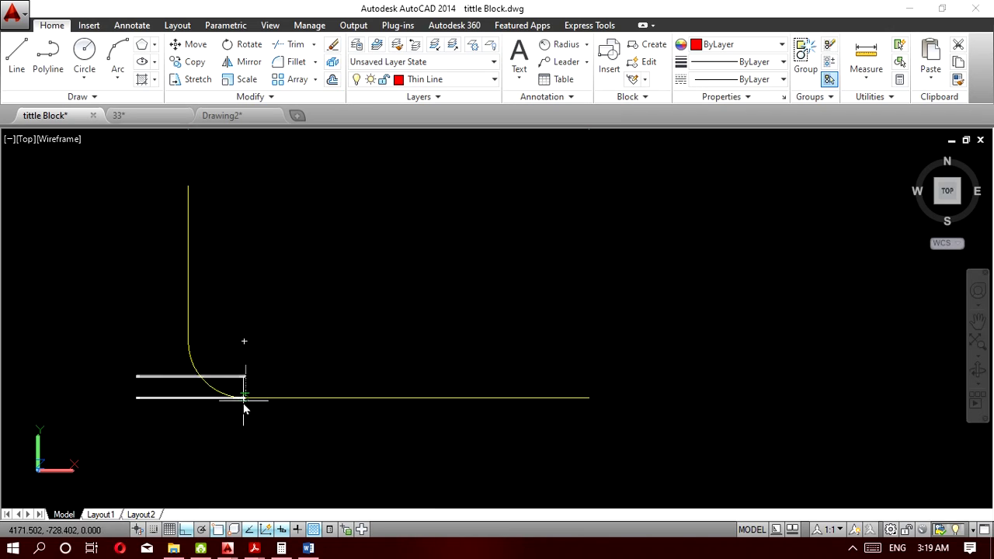
left_click(105, 405)
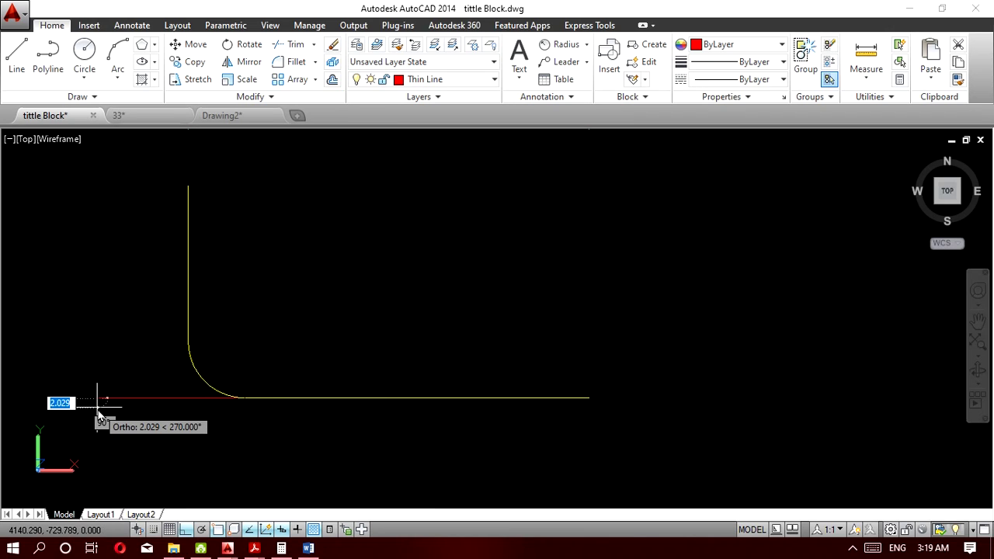
key("Escape")
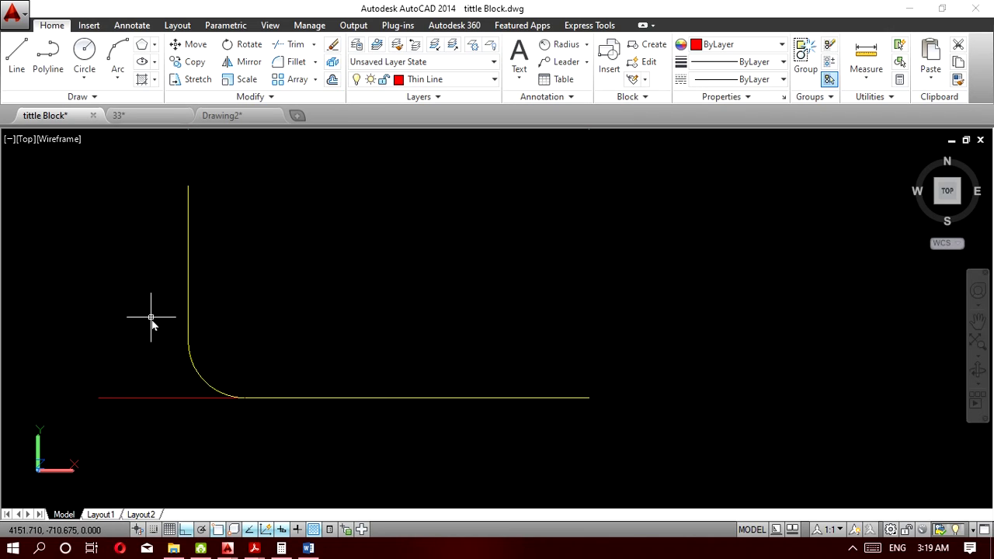
Draw a vertical thin extension line from the arc's upper end down past the horizontal extension line.
key("Return")
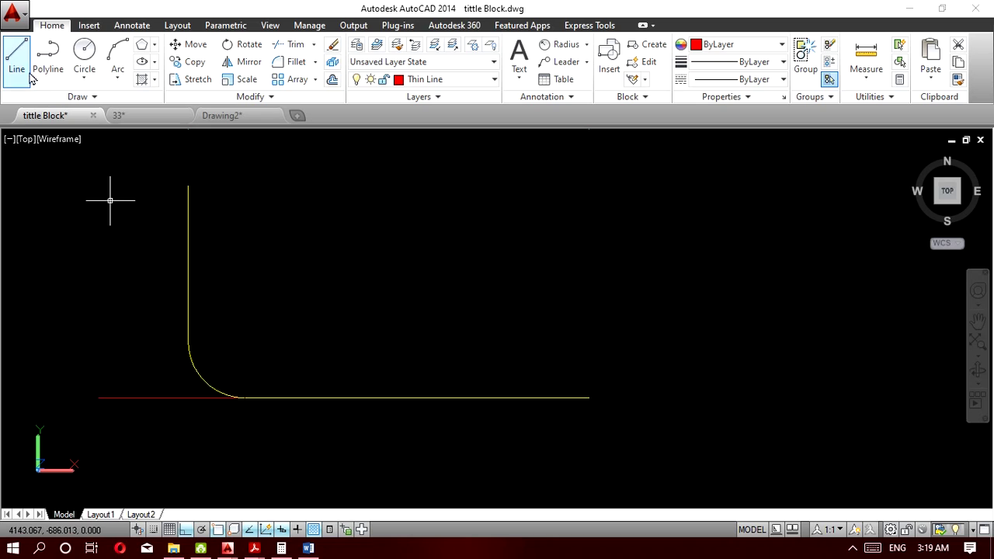
left_click(184, 347)
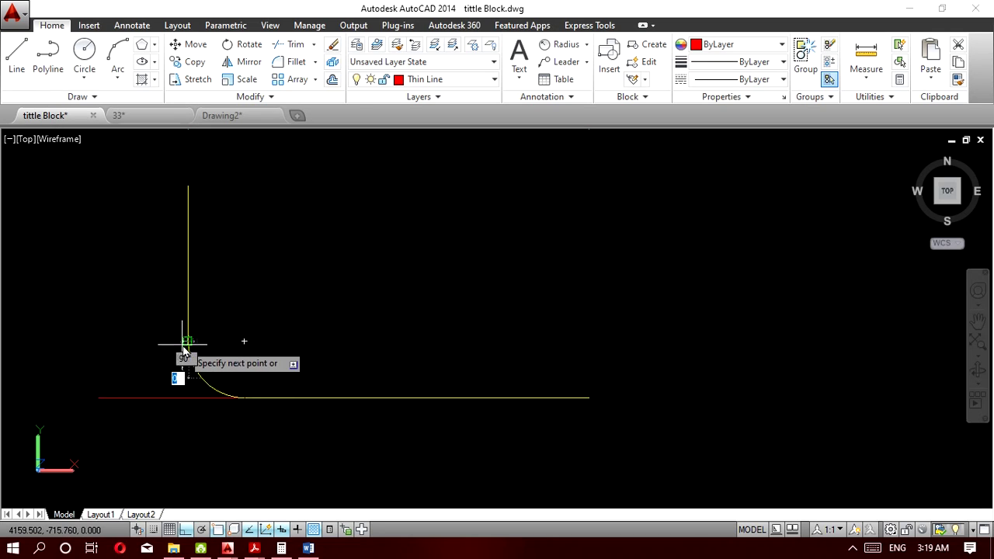
left_click(188, 453)
key("Escape")
Trim the overshooting ends of both thin extension lines where they cross at the 90° figure's corner.
key("Return")
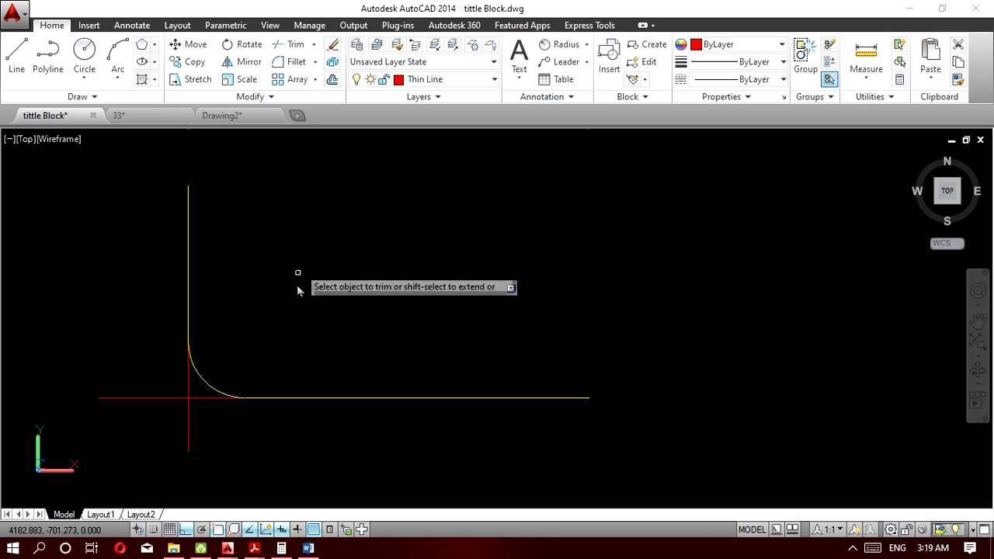
left_click(218, 455)
left_click(162, 437)
left_click(124, 383)
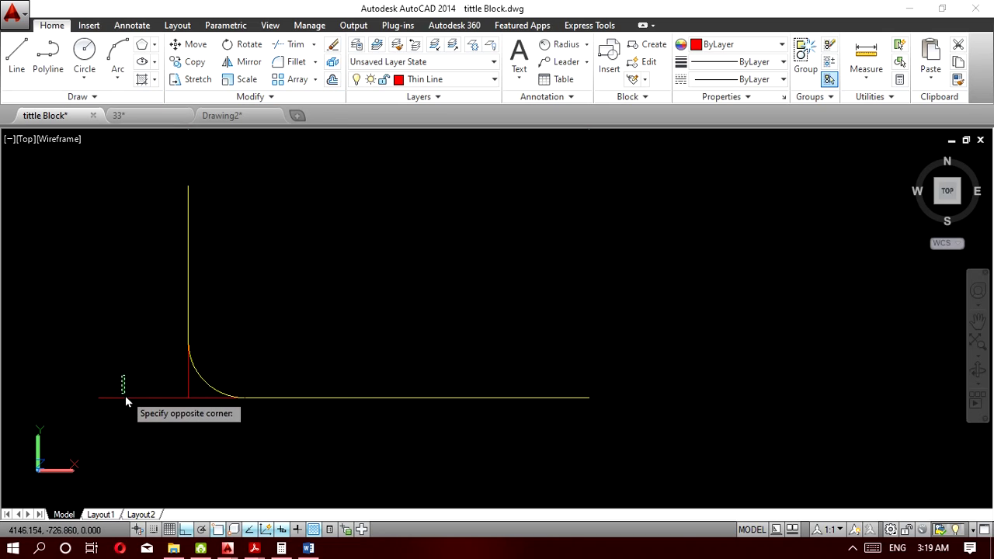
left_click(133, 419)
key("Escape")
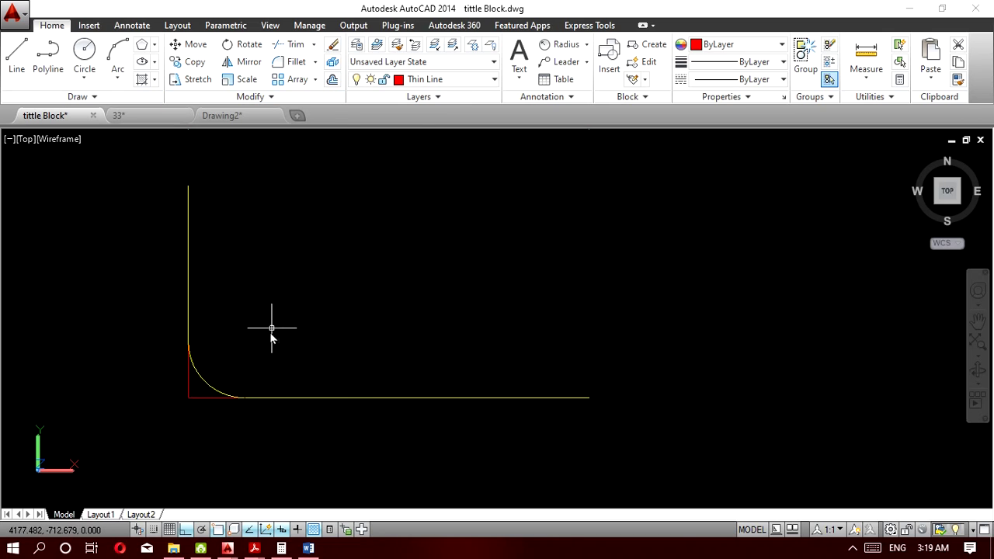
Copy the centre mark's two crossing centre lines from the 30° figure's arc centre to the 90° figure's arc centre.
scroll(272, 328, "down", 2)
middle_click_drag(340, 221, 341, 342)
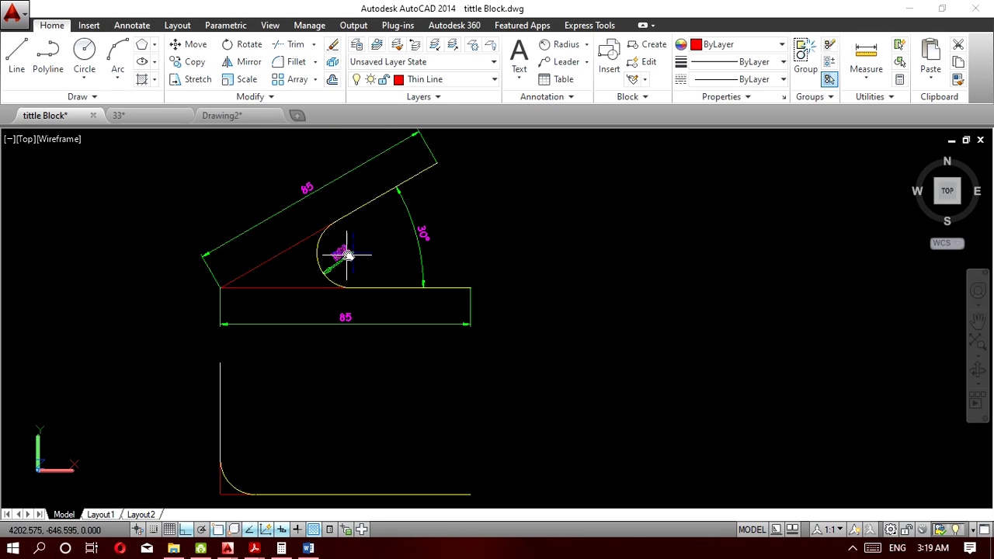
scroll(347, 254, "up", 3)
left_click(459, 266)
left_click(412, 226)
left_click(395, 201)
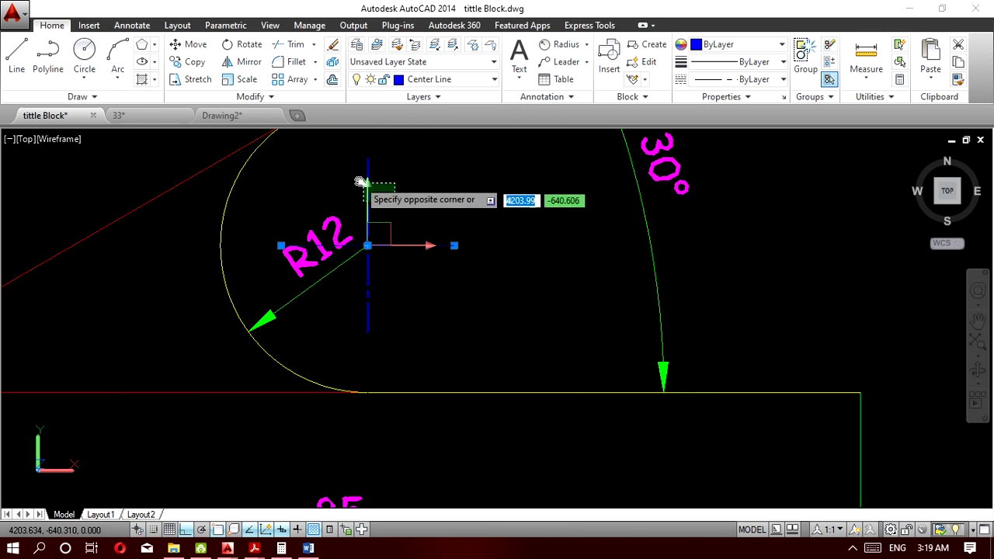
left_click(345, 160)
left_click(191, 61)
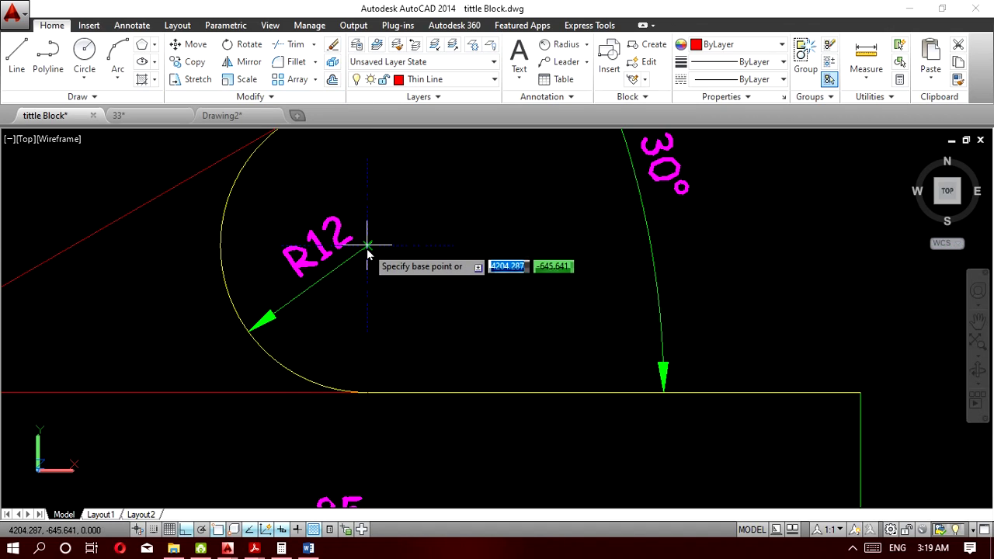
left_click(367, 246)
scroll(366, 251, "down", 5)
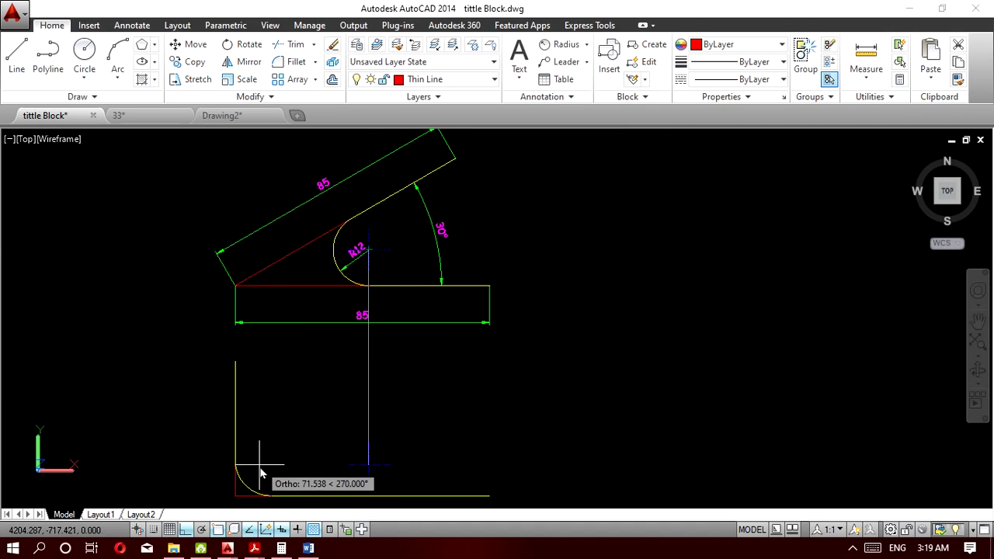
scroll(249, 484, "up", 3)
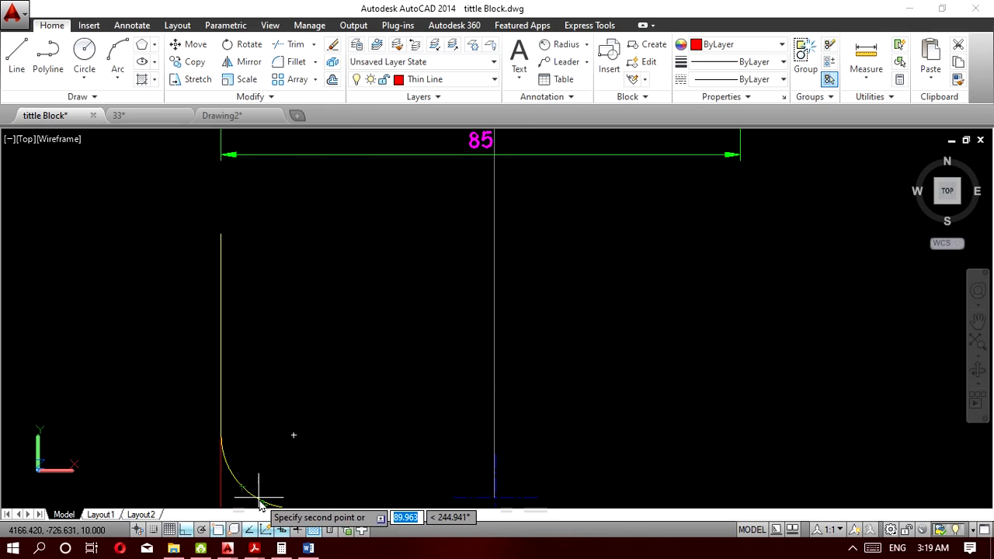
left_click(295, 438)
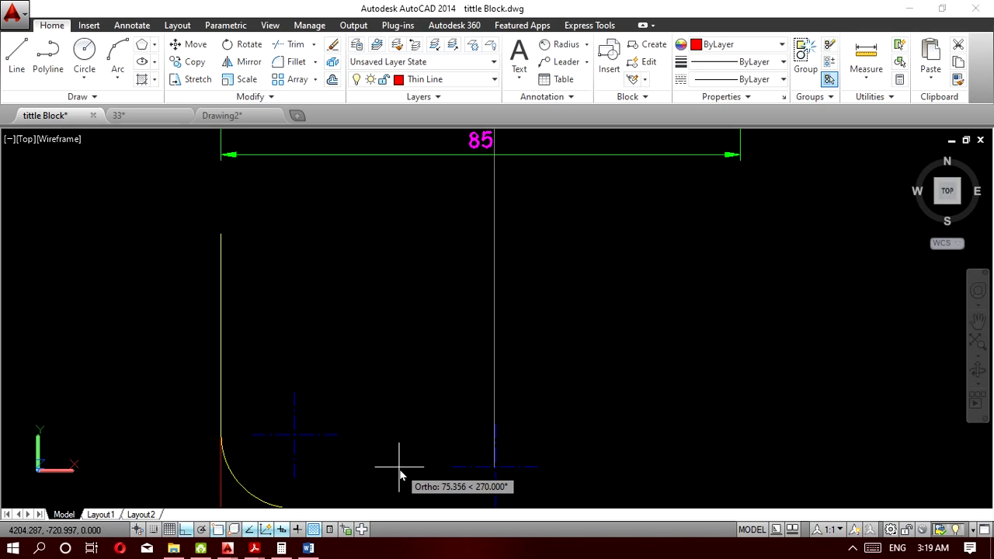
key("Escape")
Make Dimension the current layer and add a linear dimension to the 90° figure's vertical leg, from its upper end to the corner.
scroll(399, 464, "down", 2)
middle_click_drag(413, 410, 382, 373)
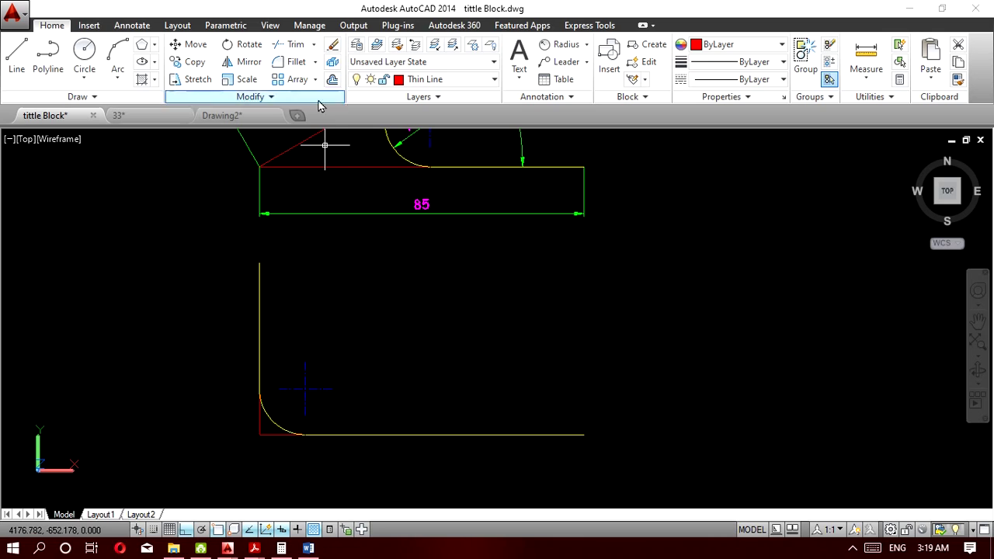
left_click(588, 48)
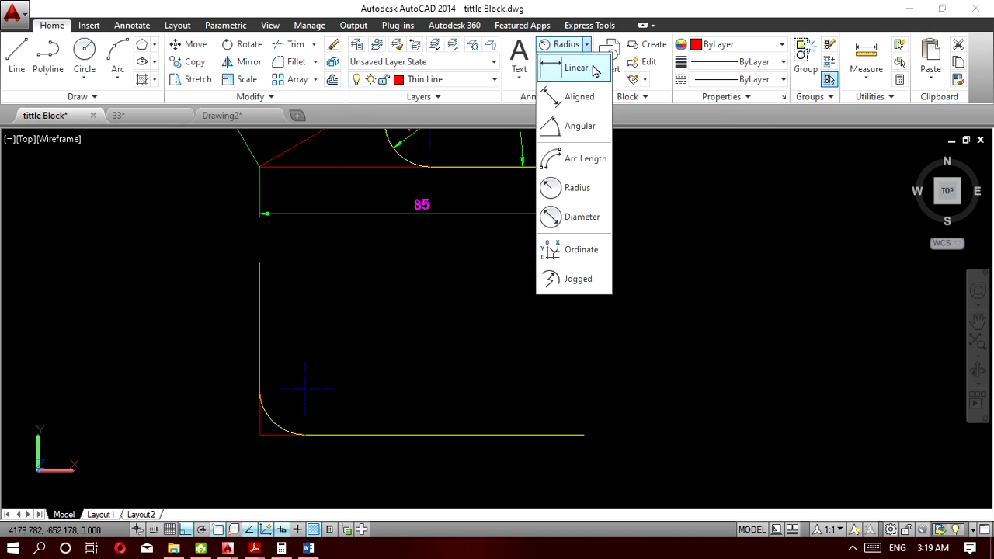
left_click(459, 80)
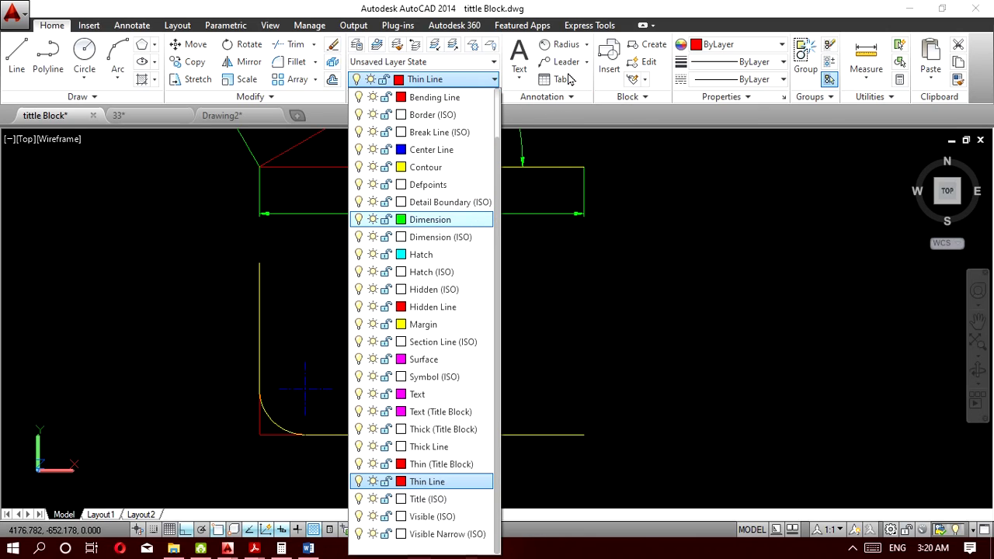
left_click(583, 242)
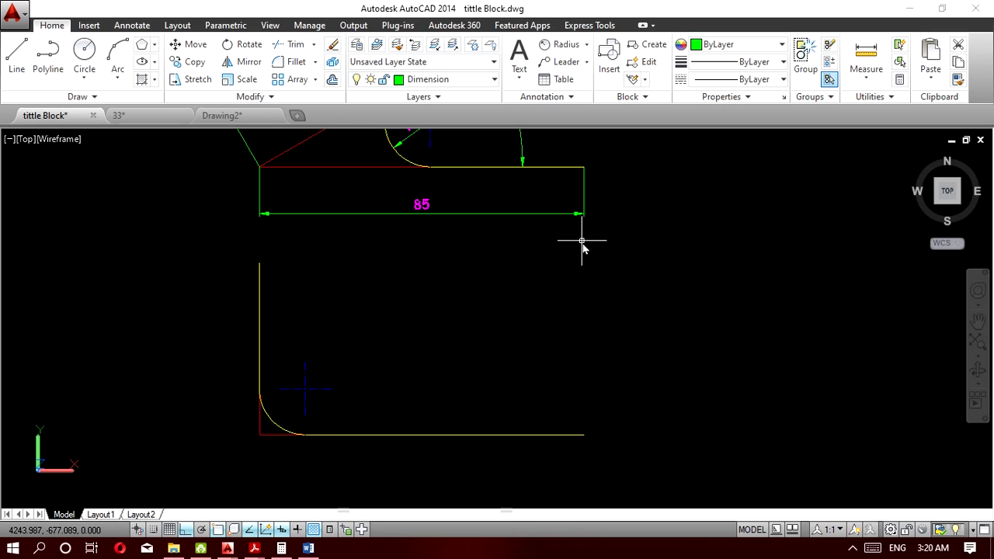
left_click(588, 46)
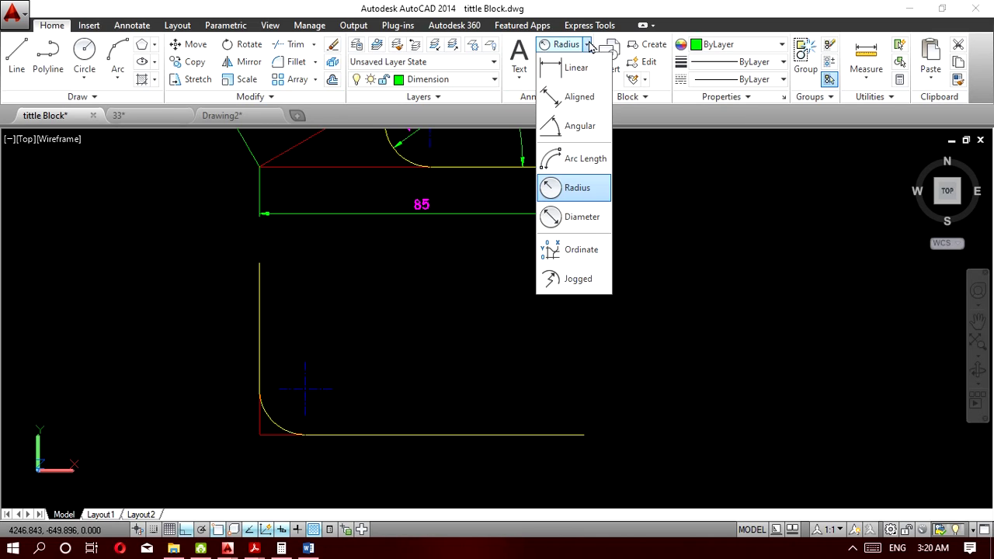
left_click(582, 75)
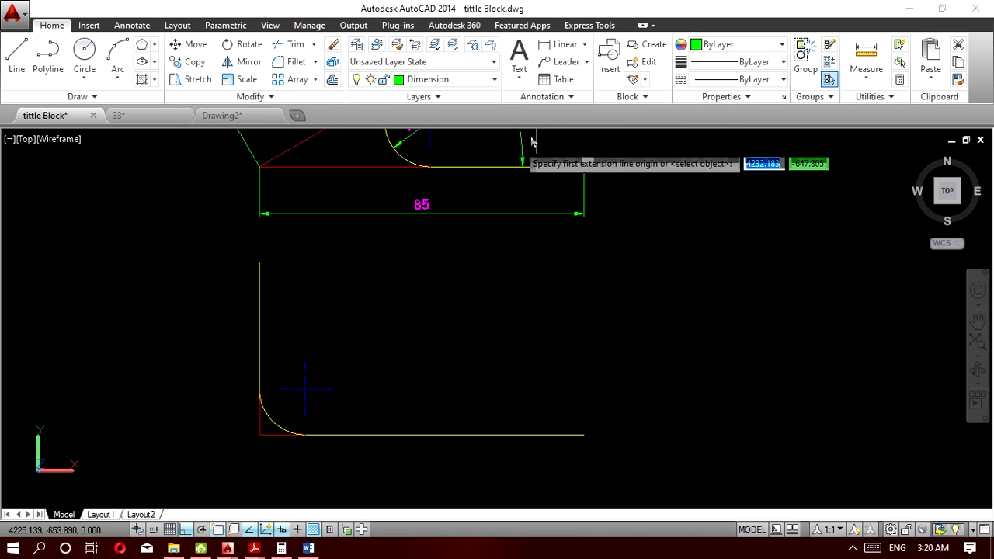
left_click(259, 263)
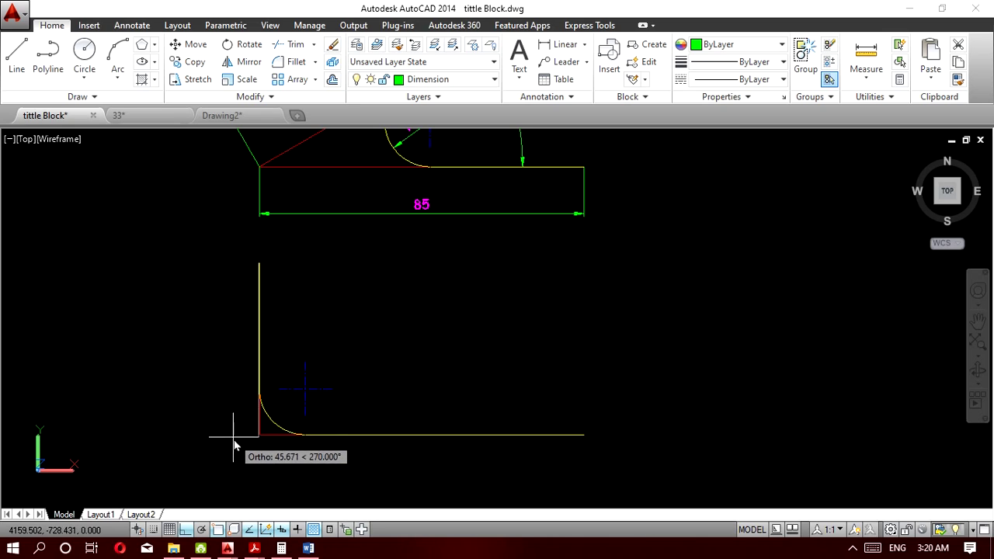
left_click(260, 434)
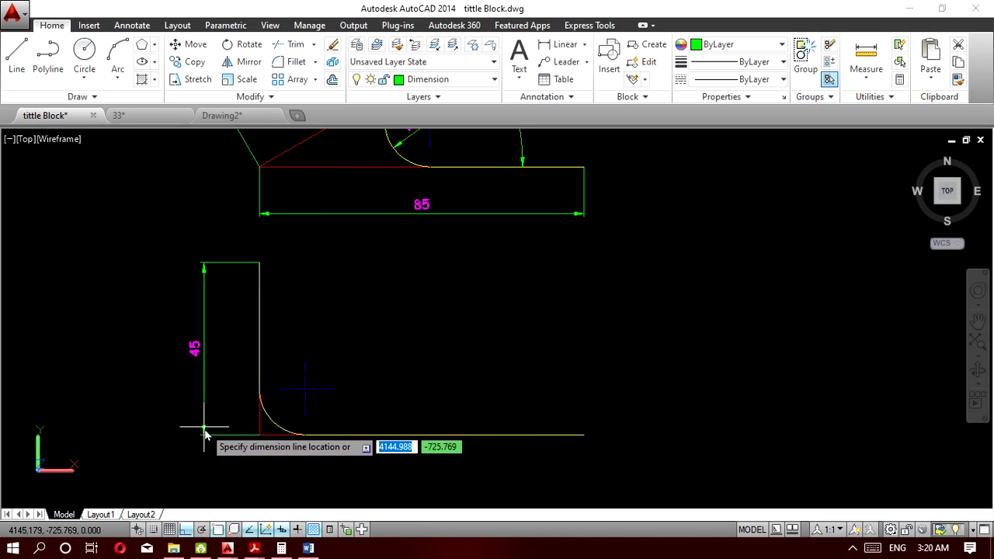
left_click(207, 437)
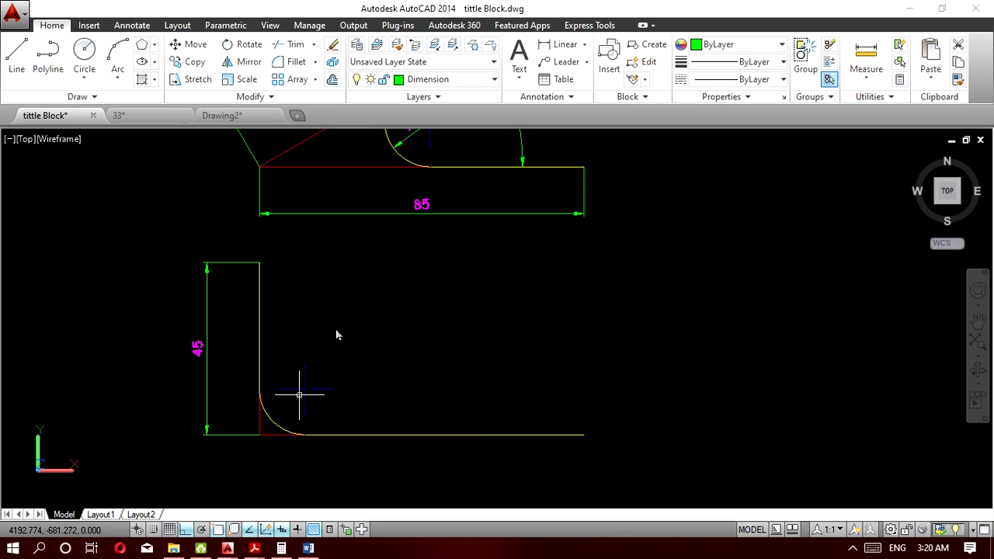
Add a linear dimension below the 90° figure's horizontal leg, from the corner to the leg's far end.
left_click(565, 44)
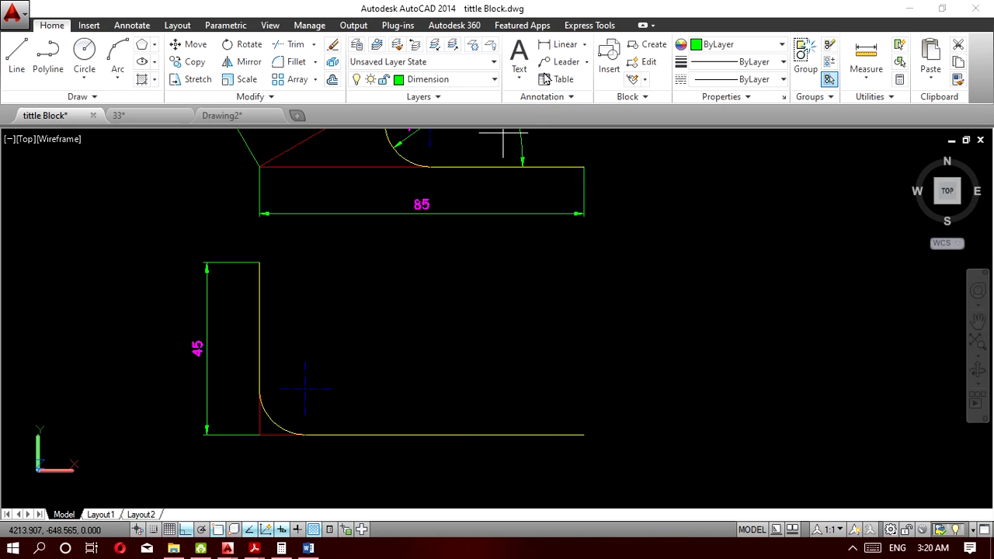
left_click(259, 435)
left_click(585, 435)
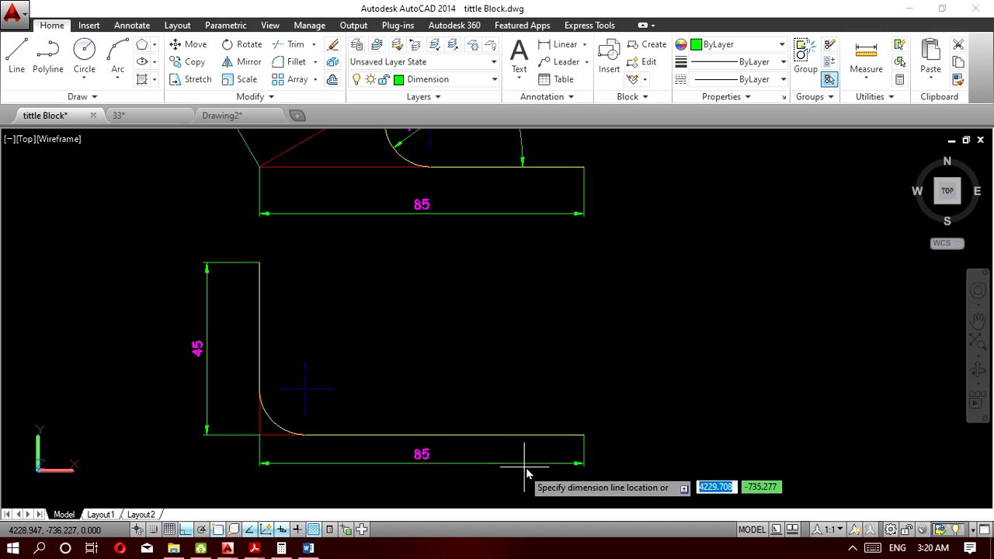
left_click(513, 483)
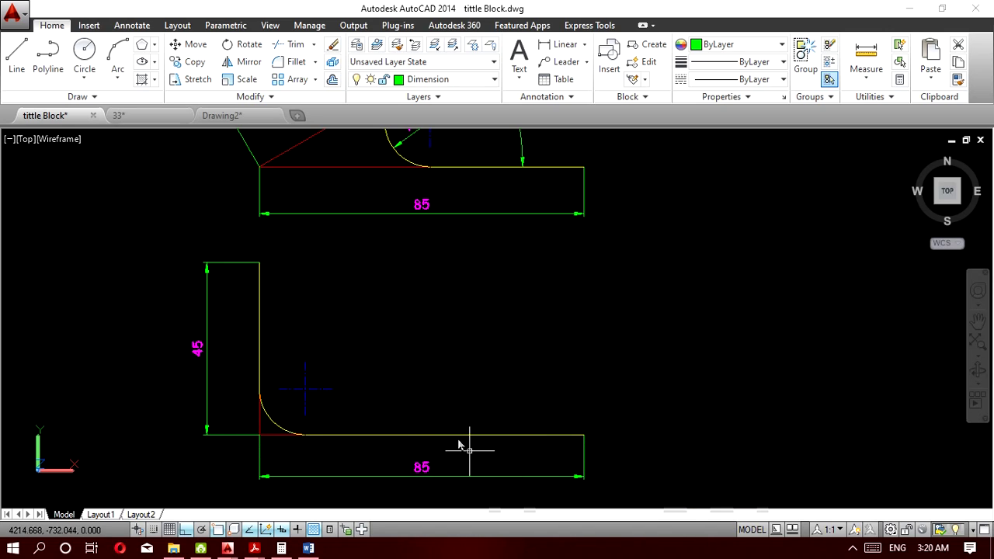
Add an angular dimension between the two legs of the 90° figure and move its dimension arc closer to the corner.
left_click(586, 44)
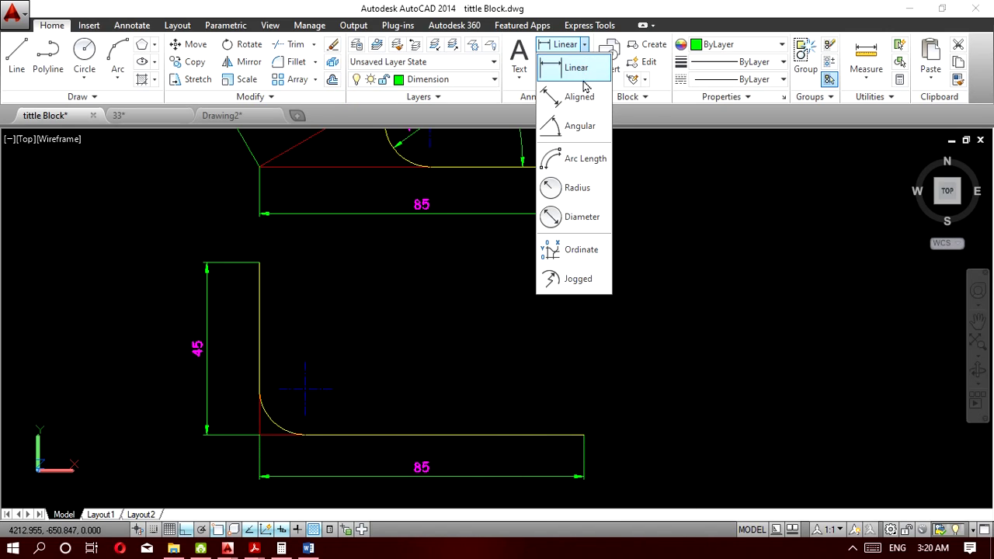
left_click(575, 128)
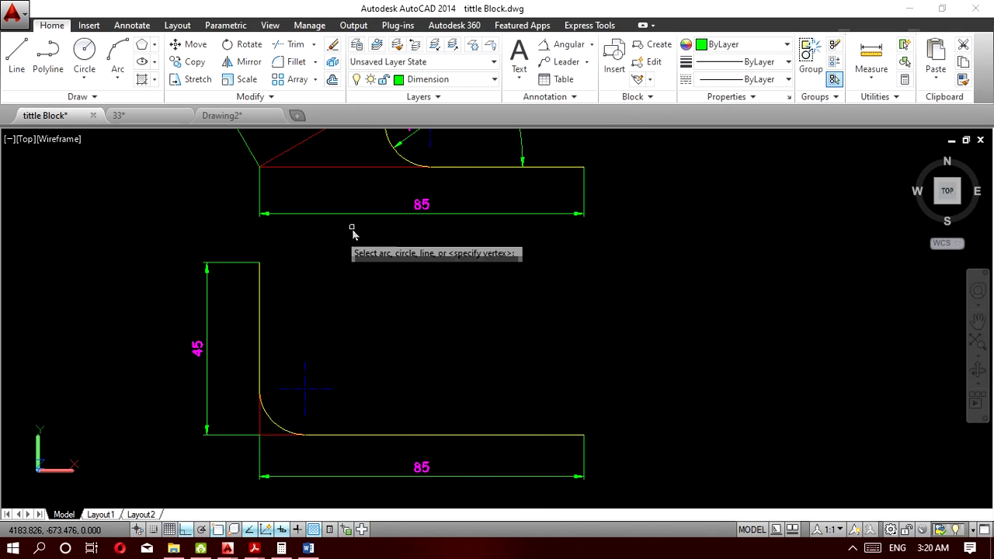
left_click(261, 326)
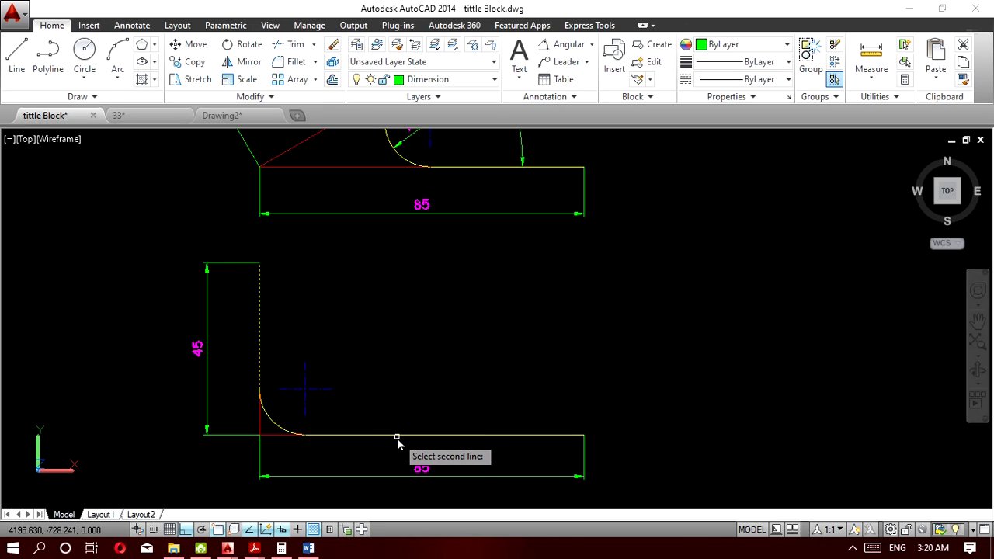
left_click(397, 436)
left_click(408, 375)
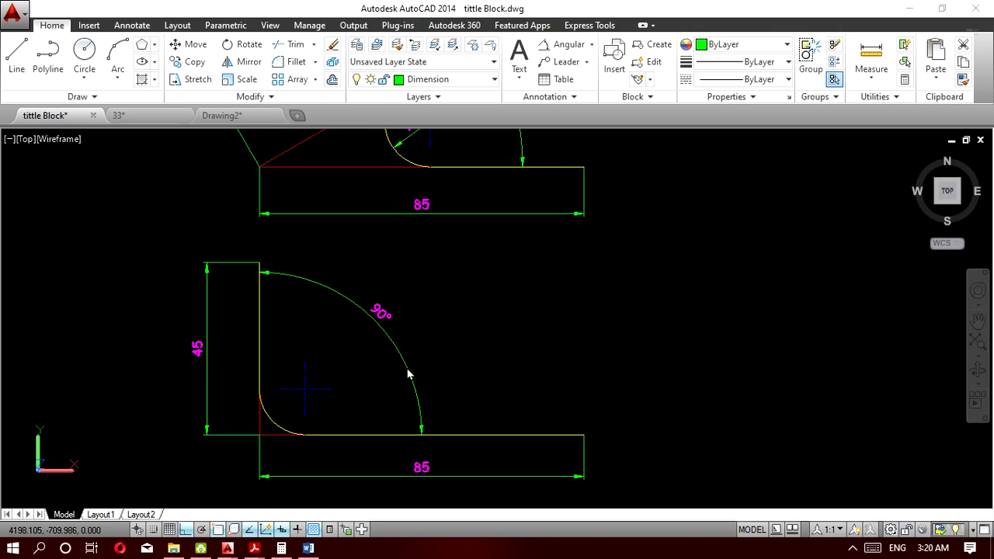
left_click(381, 313)
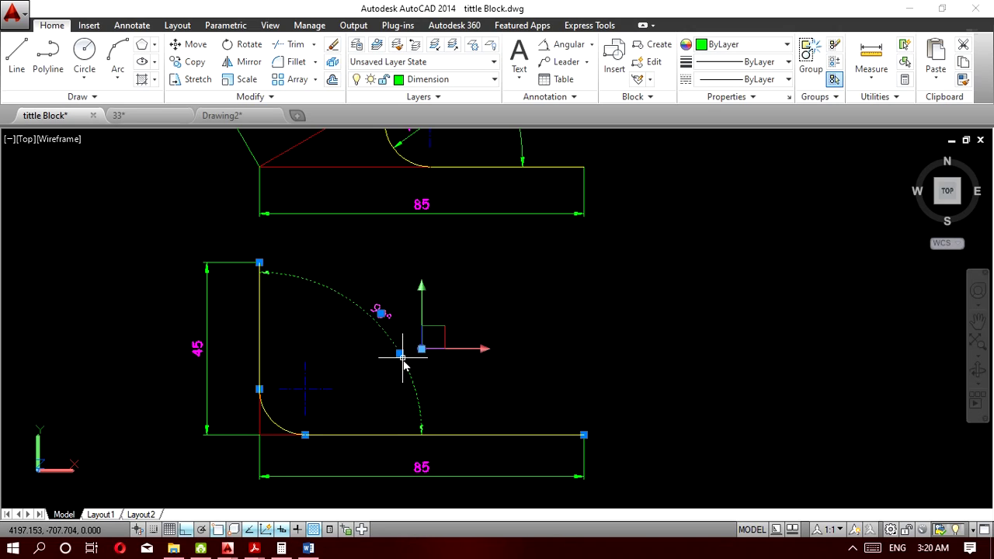
left_click(400, 354)
left_click(368, 370)
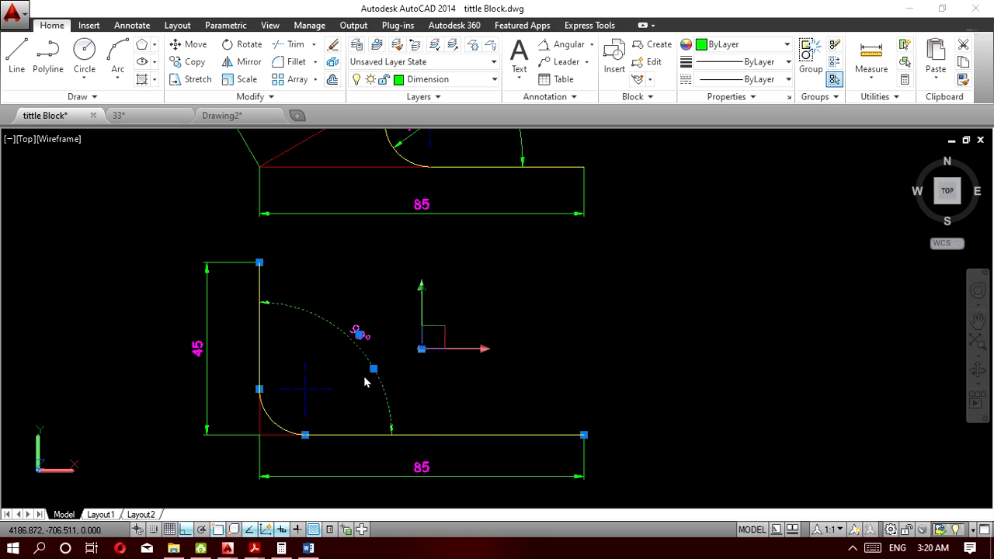
key("Escape")
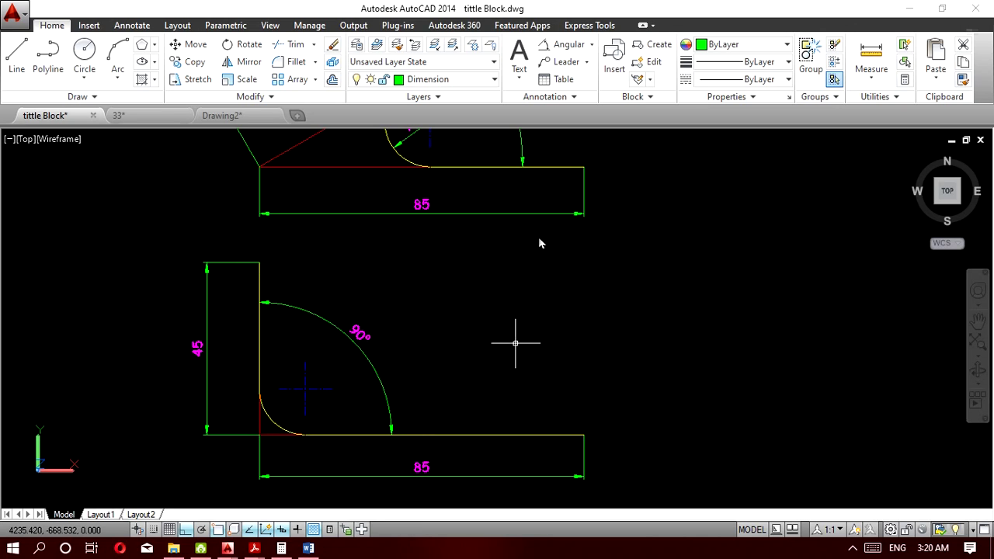
Add a radius dimension to the corner arc of the 90° figure, with its text inside the arc.
left_click(592, 47)
left_click(577, 192)
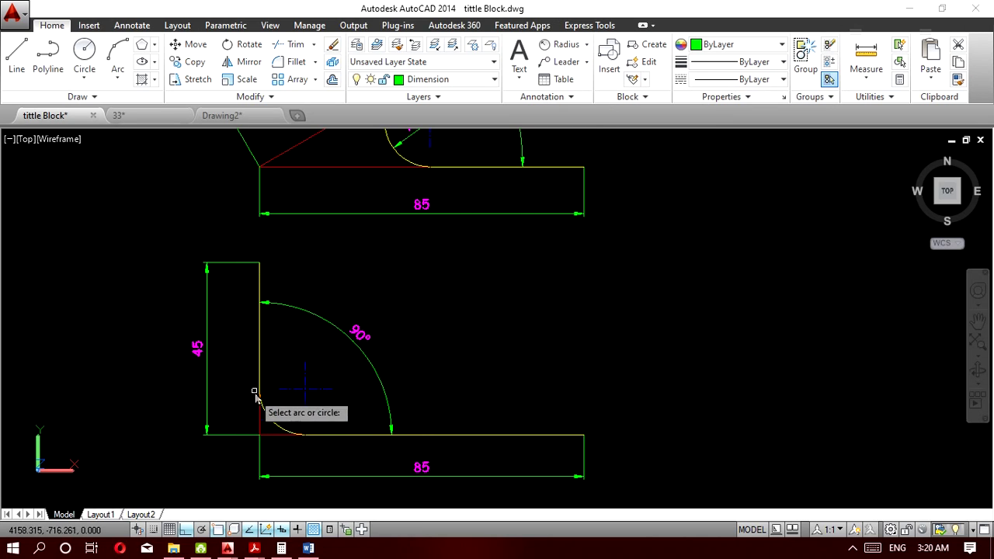
left_click(286, 431)
left_click(278, 424)
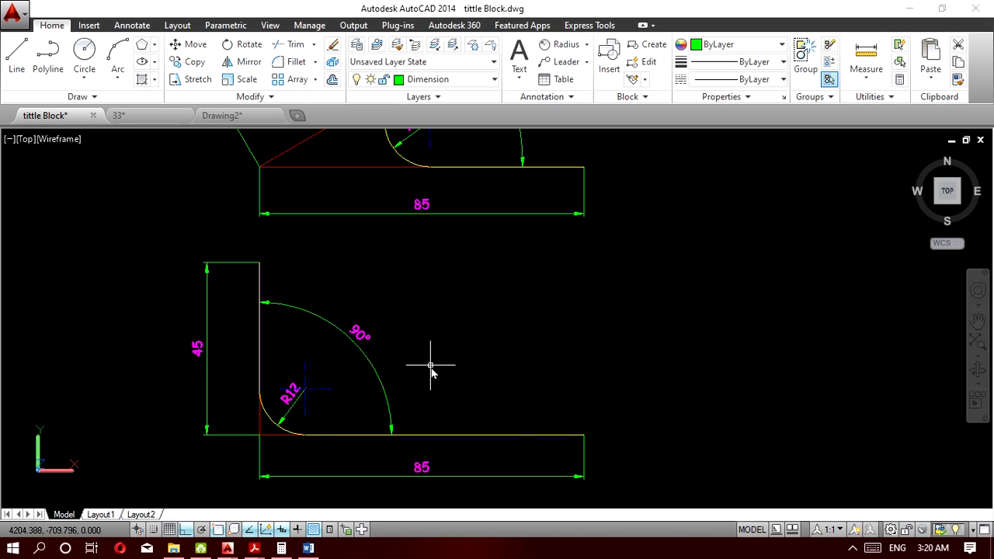
Copy the horizontal leg of the undimensioned obtuse-angle figure 12 units straight up.
scroll(431, 371, "down", 4)
mouse_move(433, 373)
middle_mouse_down()
mouse_move(443, 399)
mouse_move(439, 266)
middle_mouse_up()
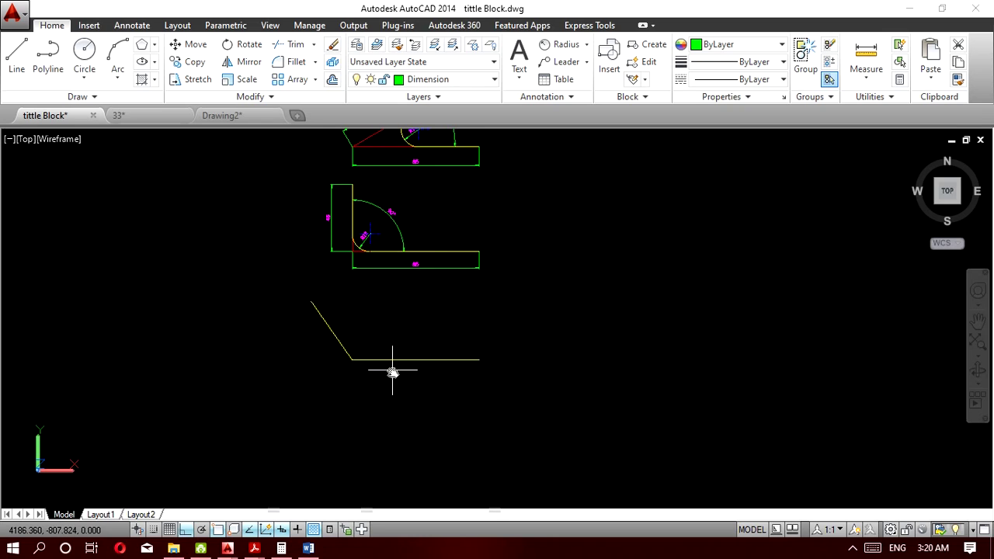
scroll(392, 371, "up", 5)
middle_click_drag(484, 389, 435, 430)
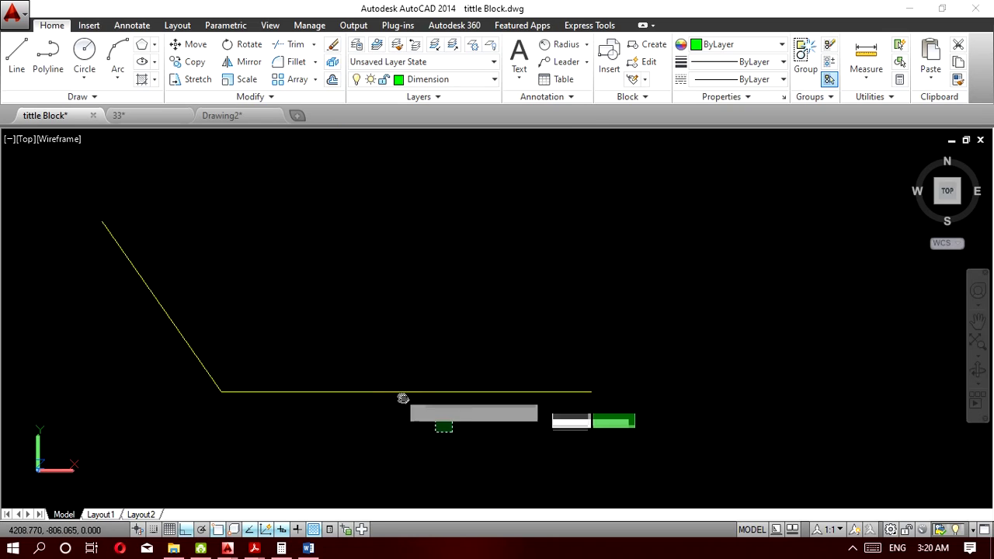
left_click(400, 393)
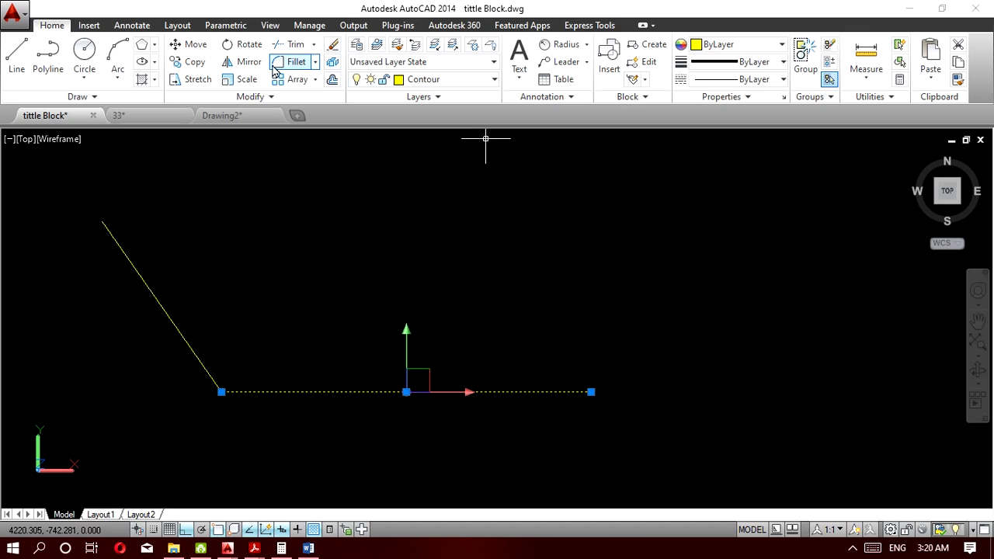
left_click(195, 62)
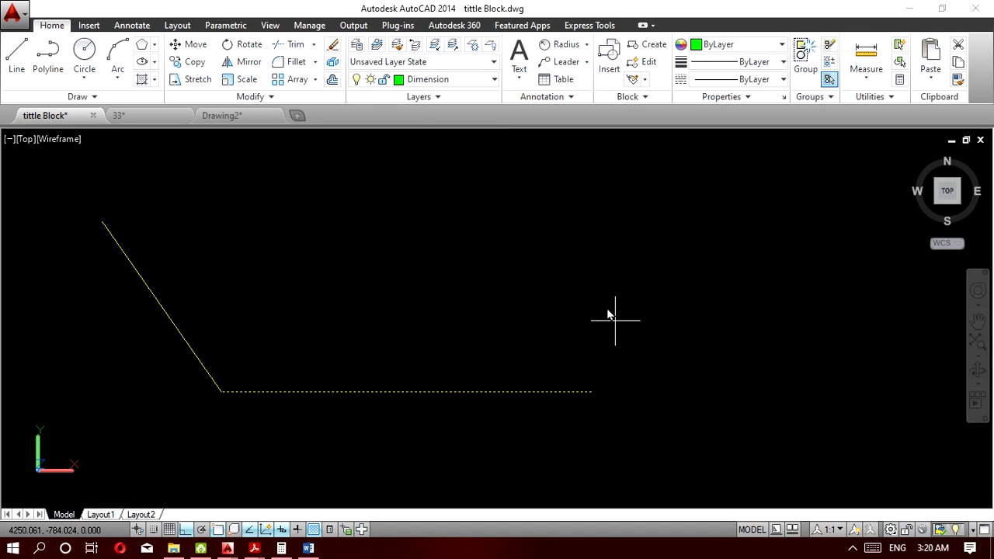
left_click(591, 393)
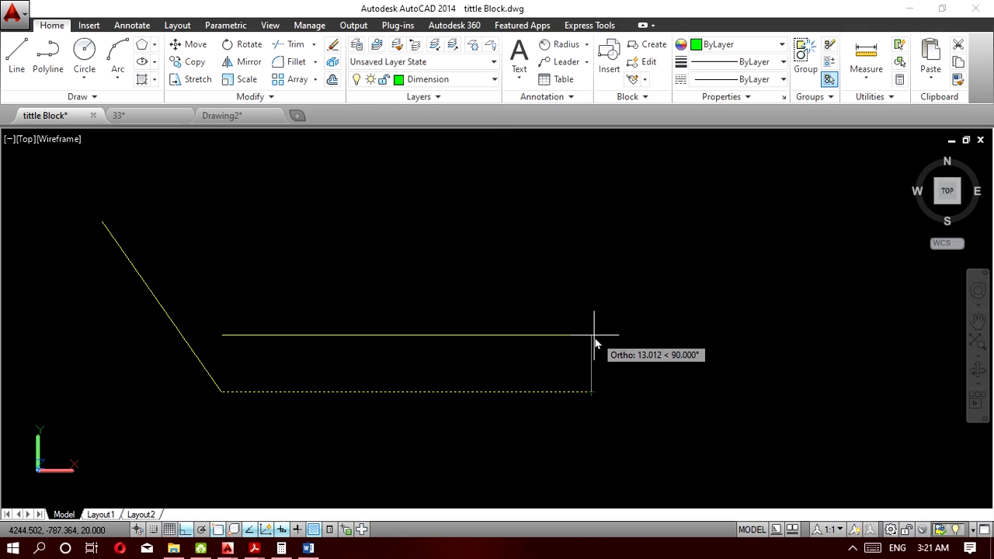
type("12")
key("Return")
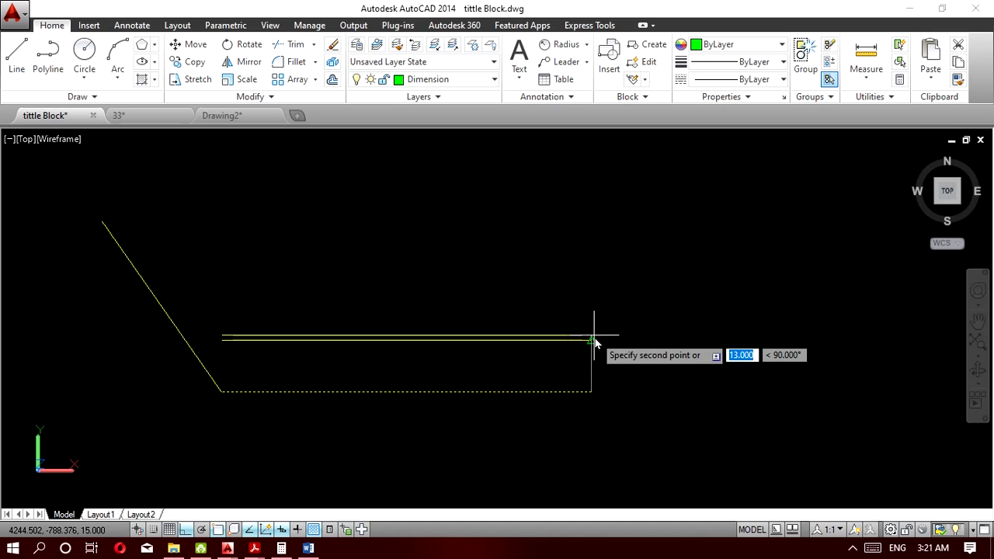
key("Return")
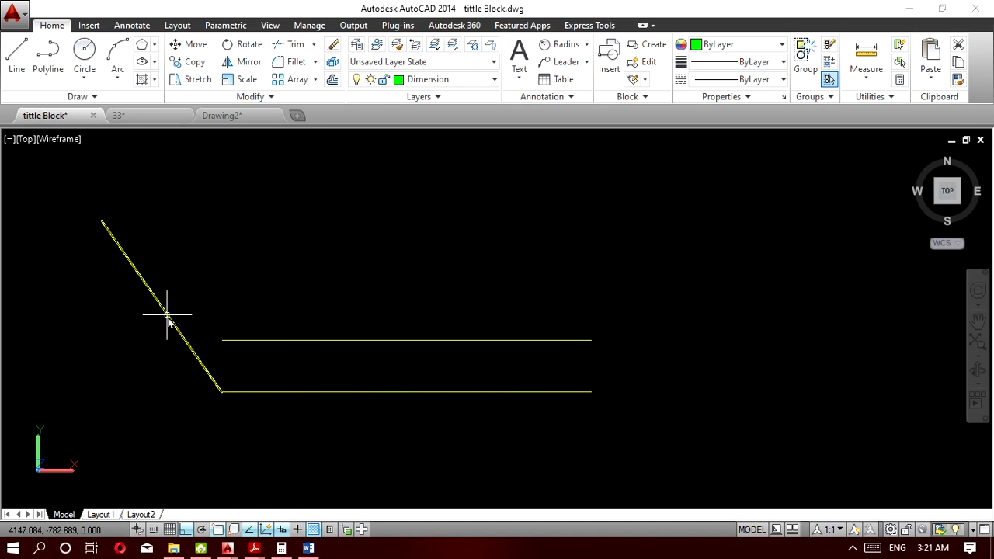
Start a line at the upper end of the 125° figure's slanted leg and turn off Ortho mode.
left_click(16, 72)
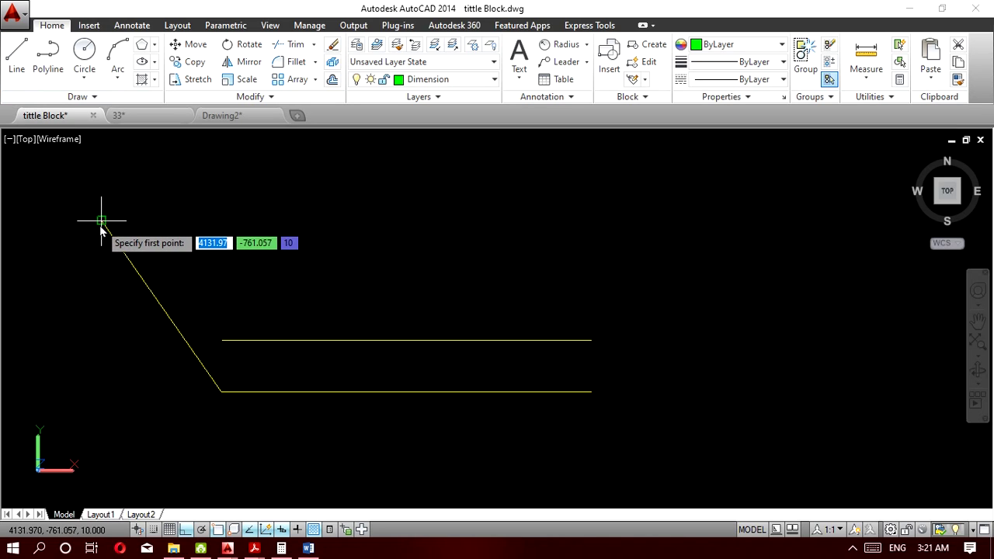
left_click(101, 221)
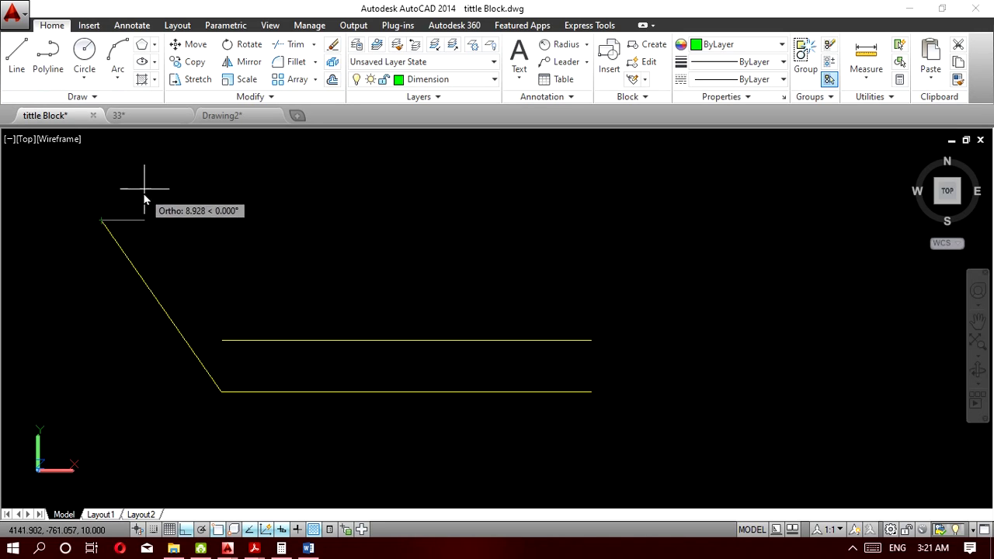
left_click(188, 531)
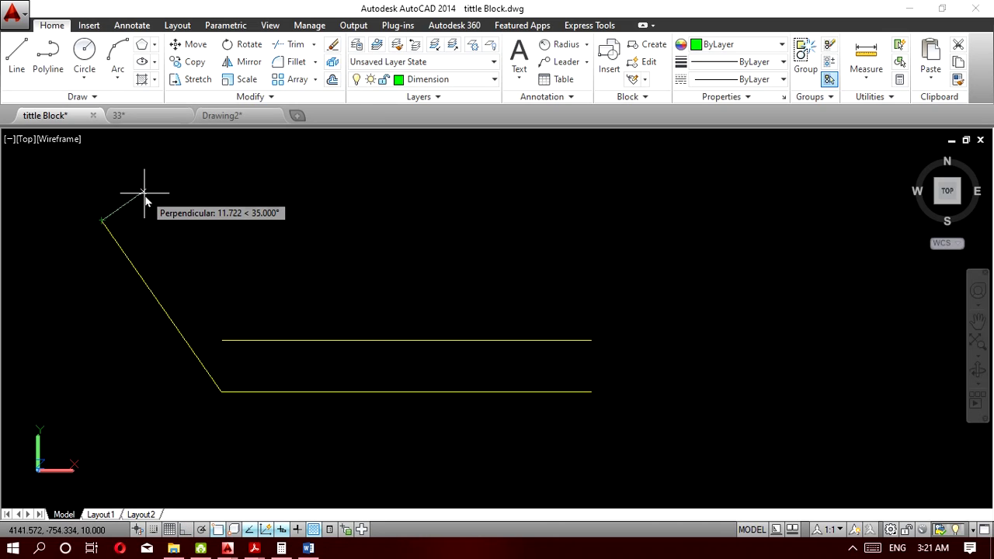
type("1")
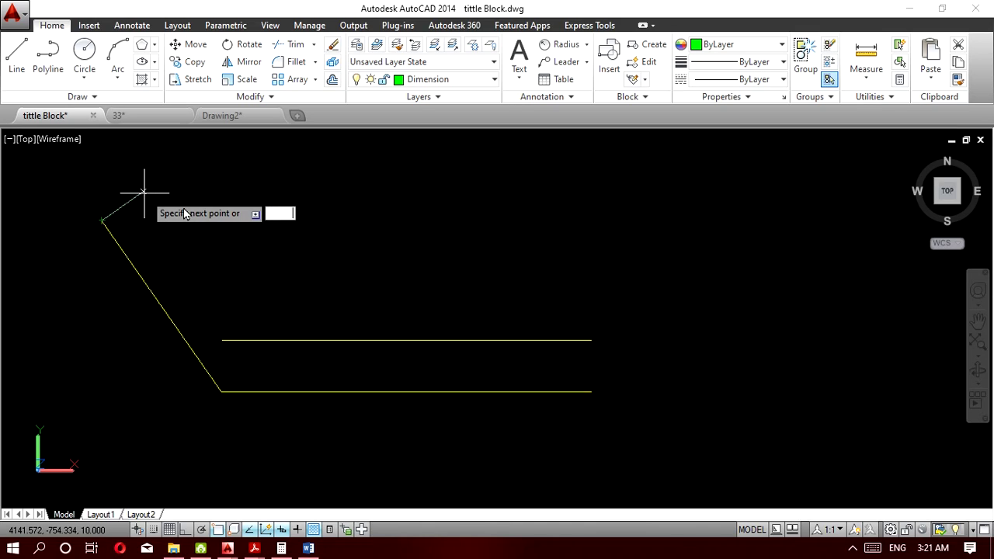
type("12")
key("Escape")
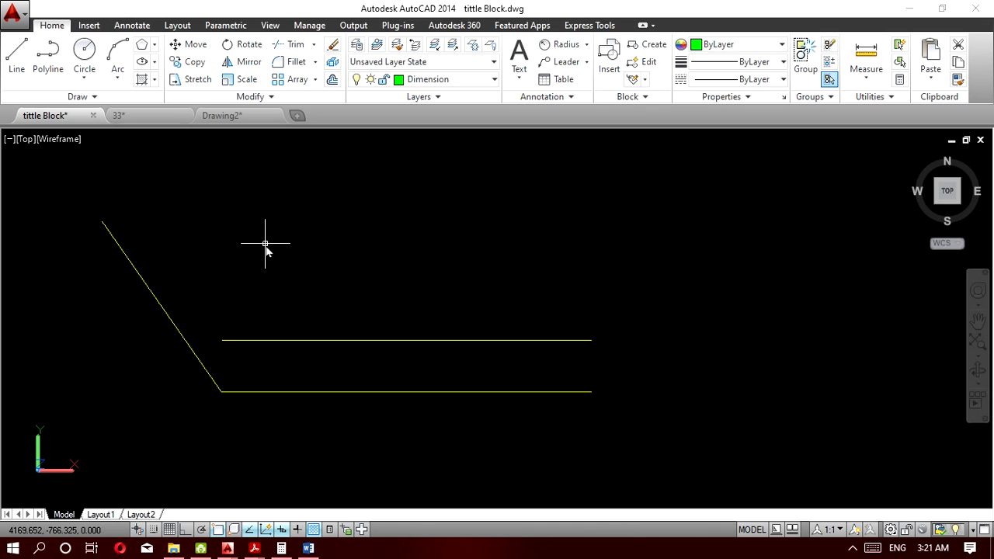
key("space")
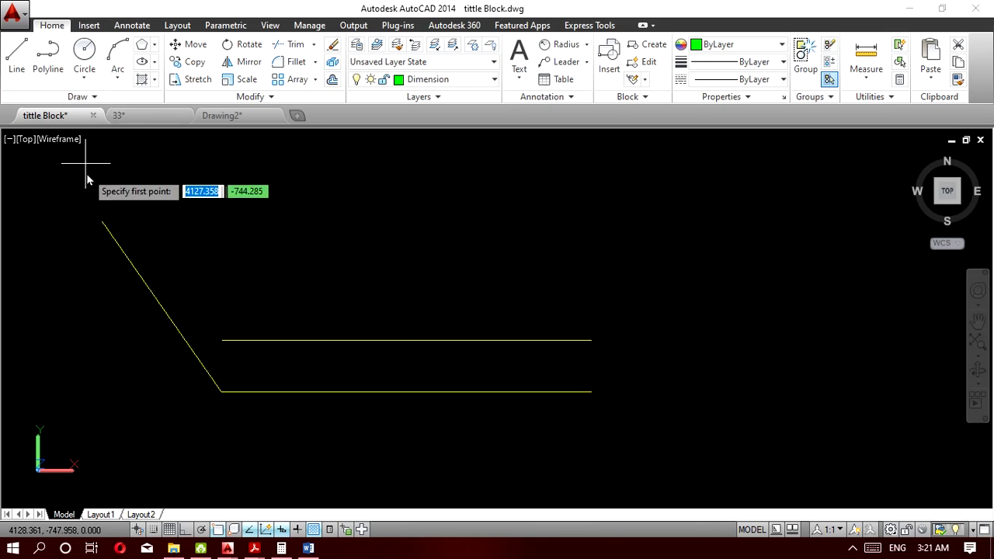
left_click(101, 220)
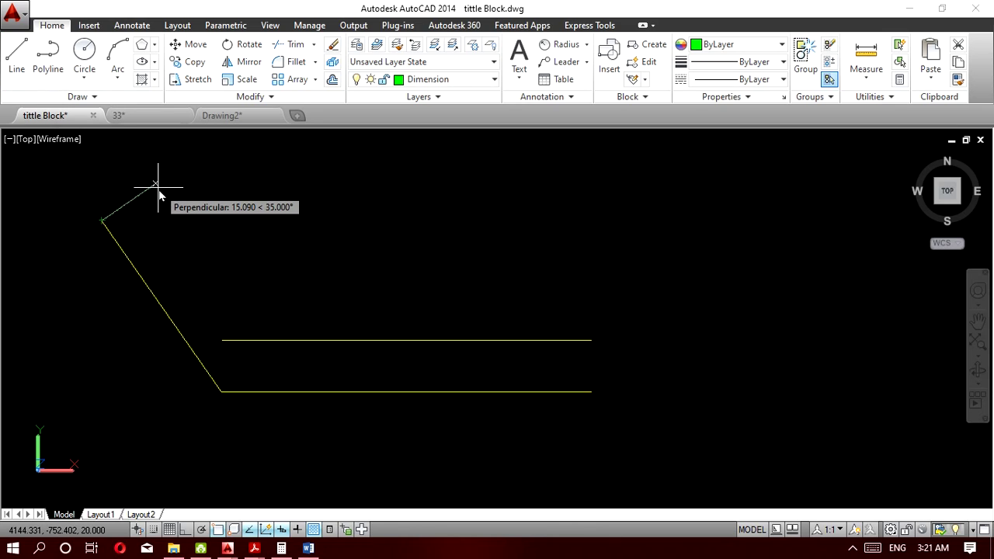
type("12")
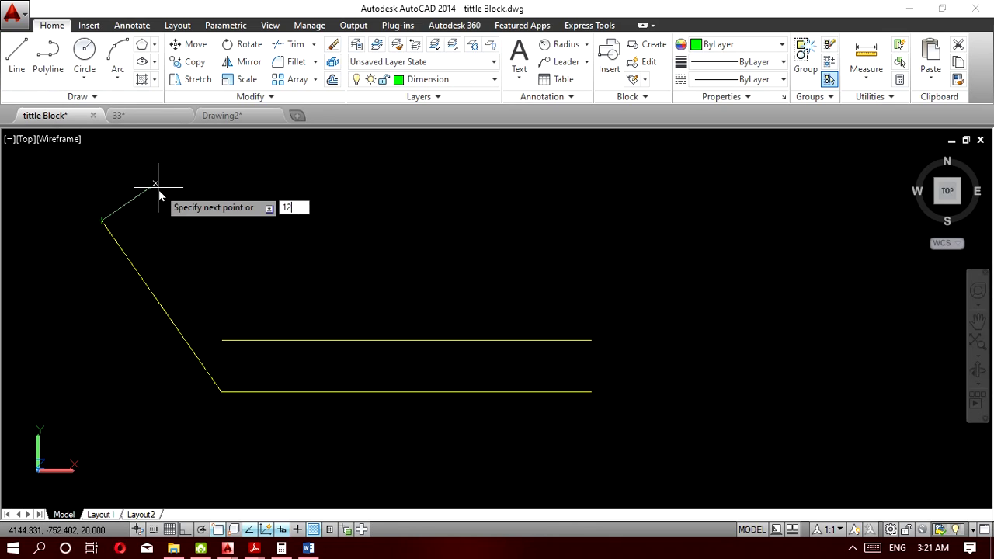
key("Escape")
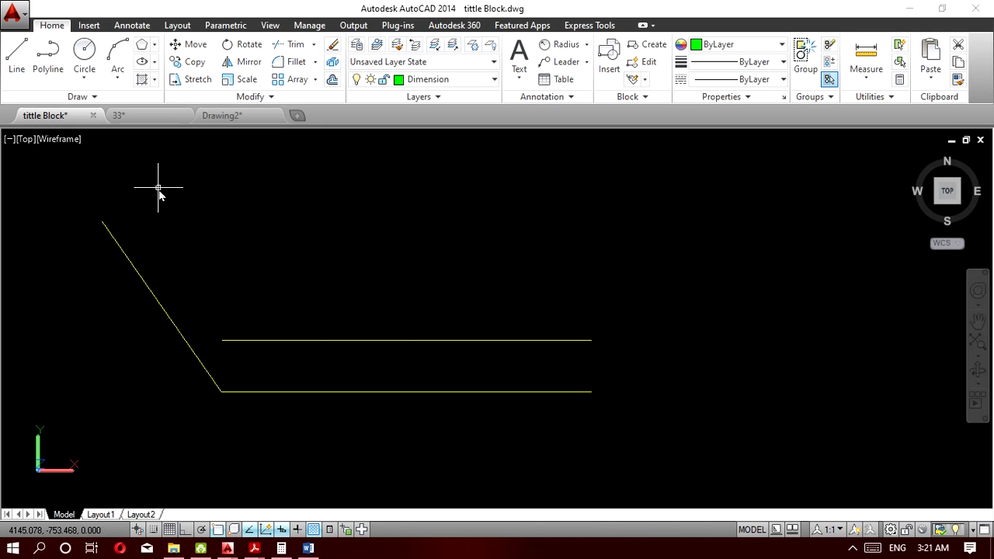
left_click(150, 257)
left_click(116, 256)
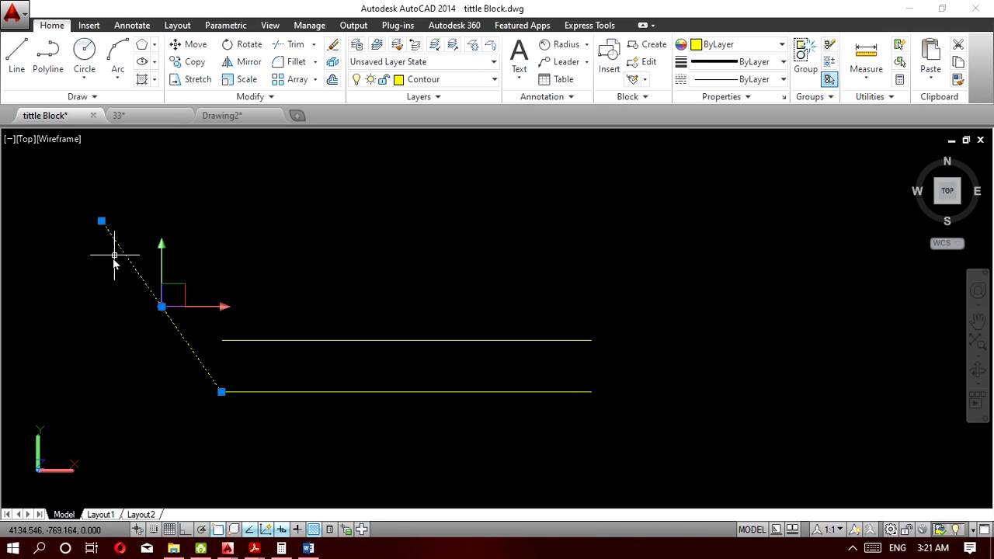
key("Escape")
Draw a 12-unit helper line at 35° from the slanted leg's upper end, perpendicular to that leg.
left_click(28, 66)
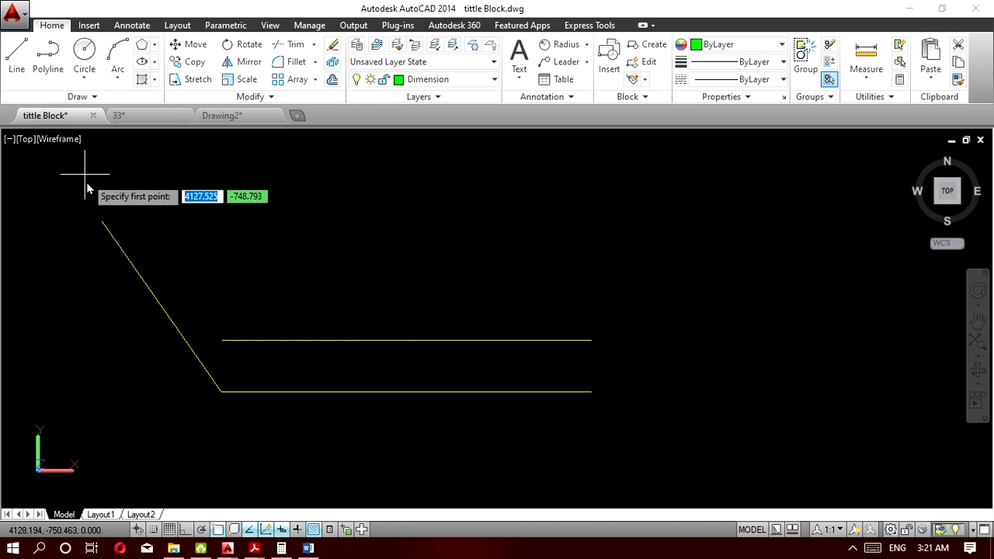
left_click(103, 221)
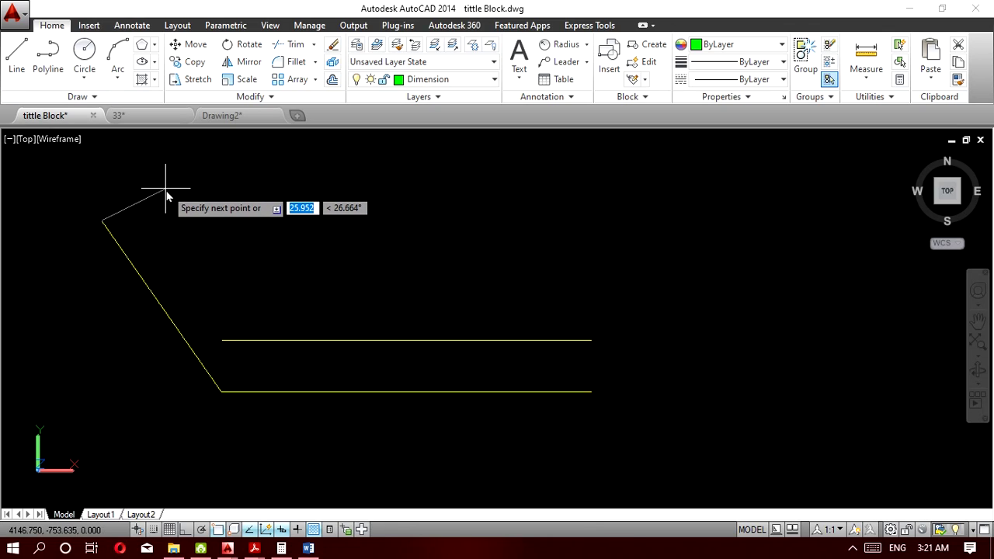
key("Tab")
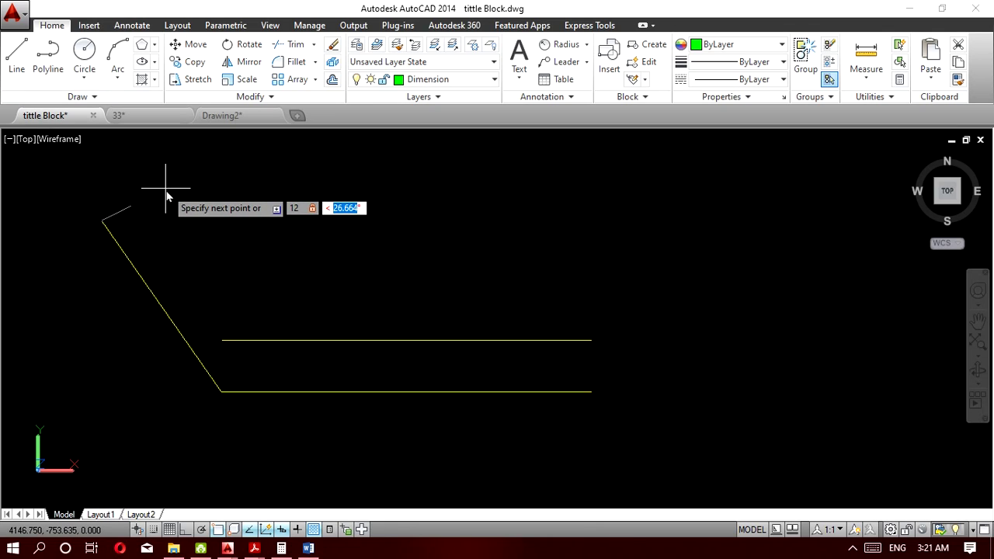
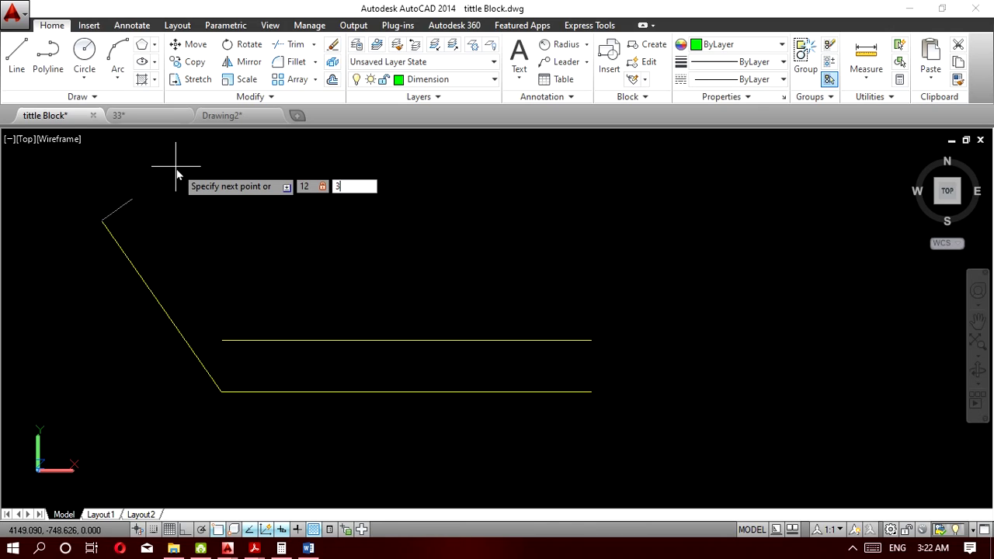
key("Return")
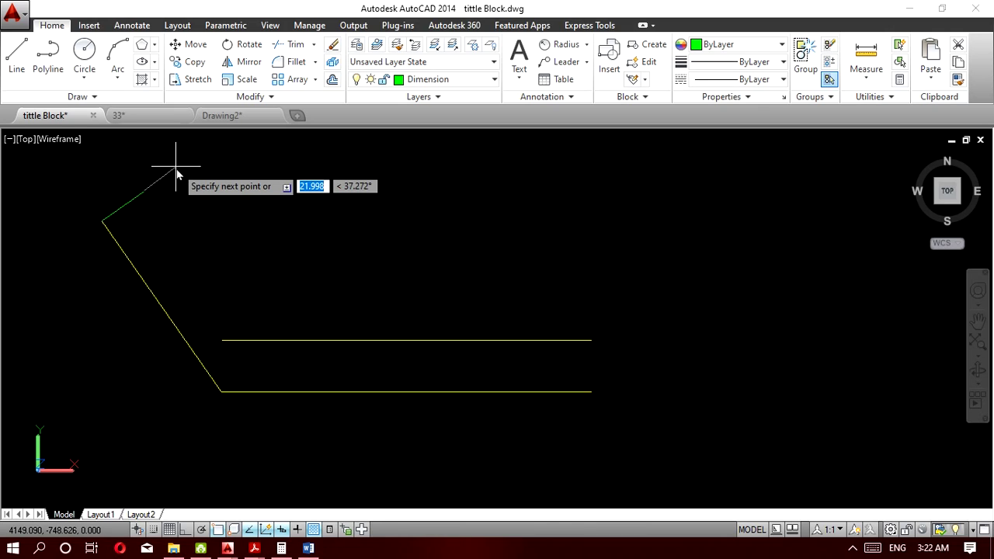
key("Return")
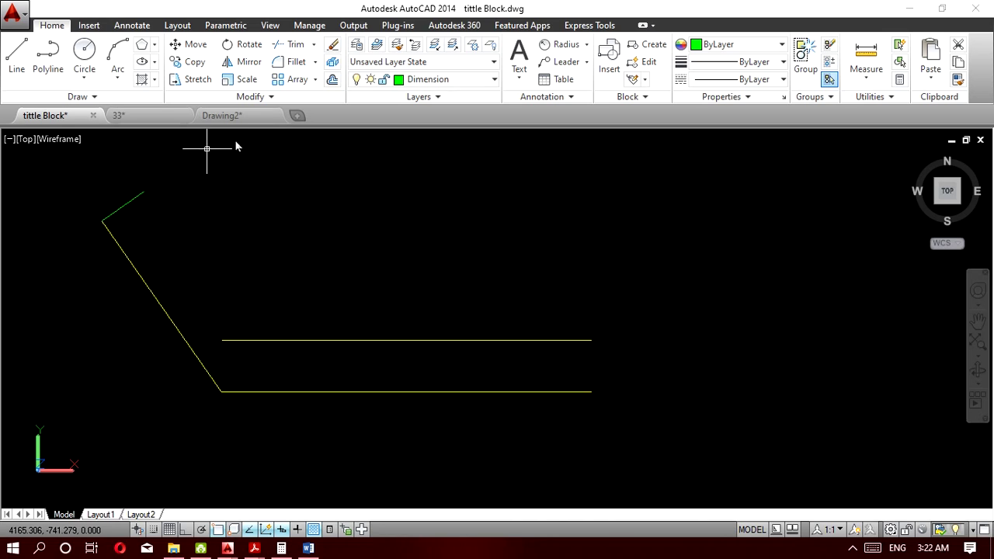
Check the angle between the slanted leg and the short helper line with a temporary angular dimension.
left_click(587, 47)
left_click(564, 128)
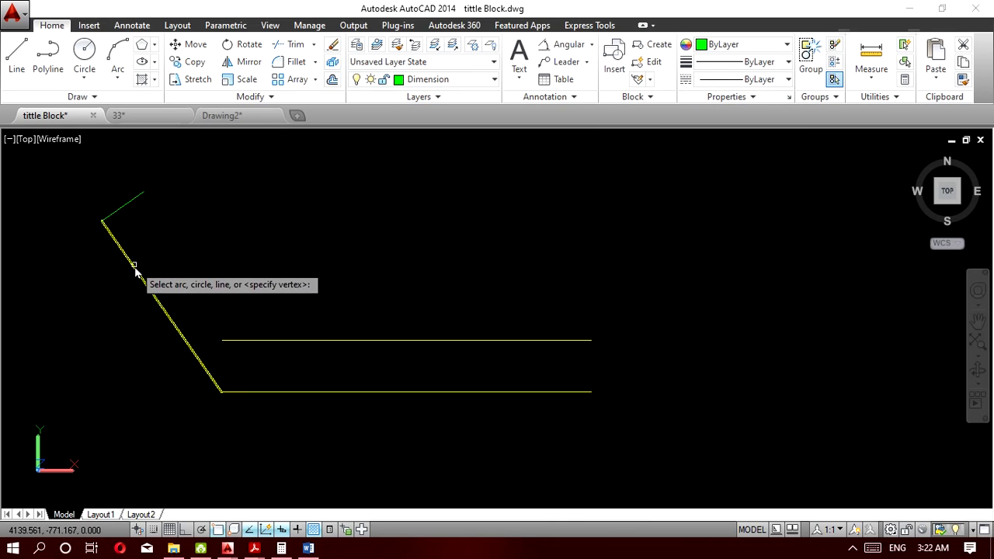
left_click(134, 268)
left_click(132, 200)
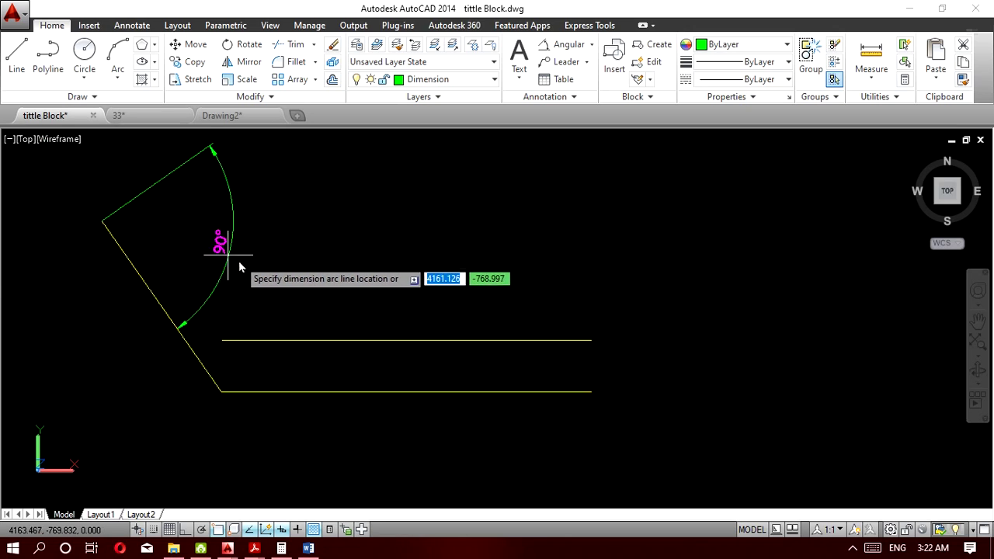
key("Escape")
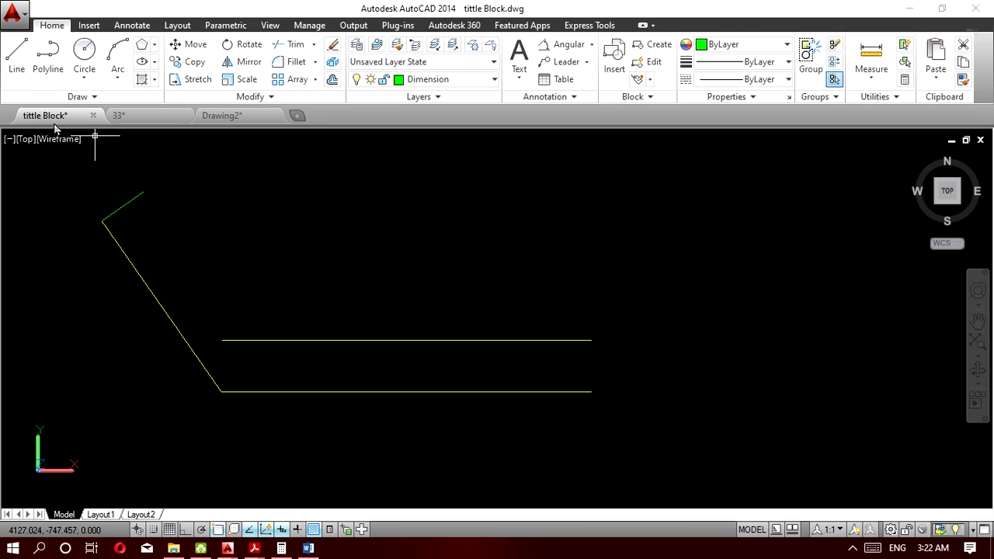
Copy the slanted leg from its upper end to the far end of the short helper line.
left_click(153, 268)
left_click(111, 268)
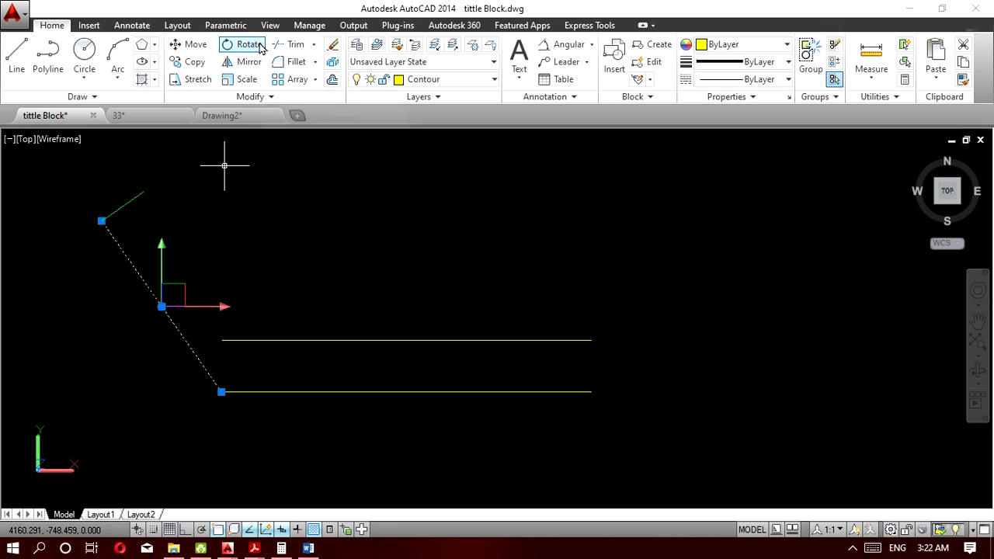
left_click(195, 62)
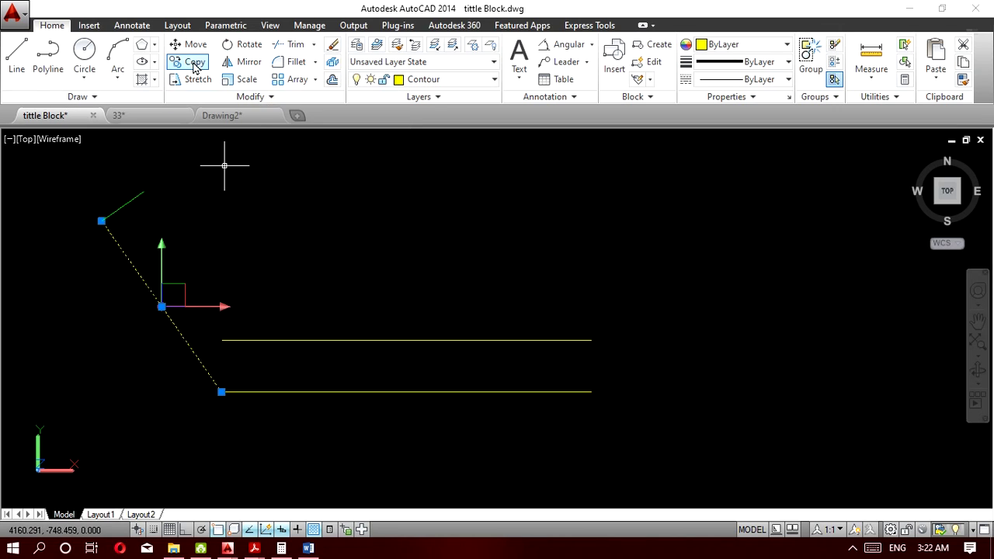
left_click(101, 222)
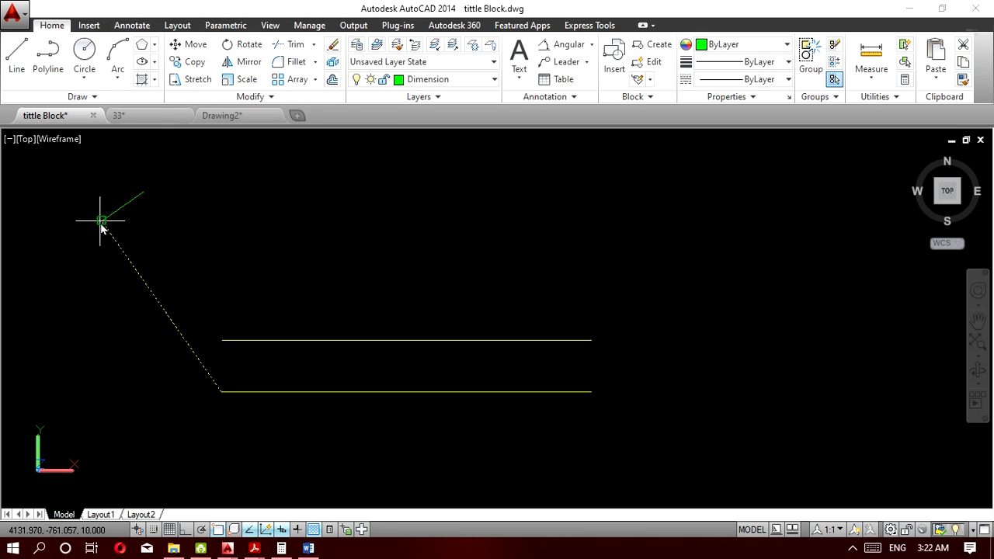
left_click(144, 192)
key("Return")
Delete the short helper line joining the upper ends of the two slanted lines.
left_click(109, 206)
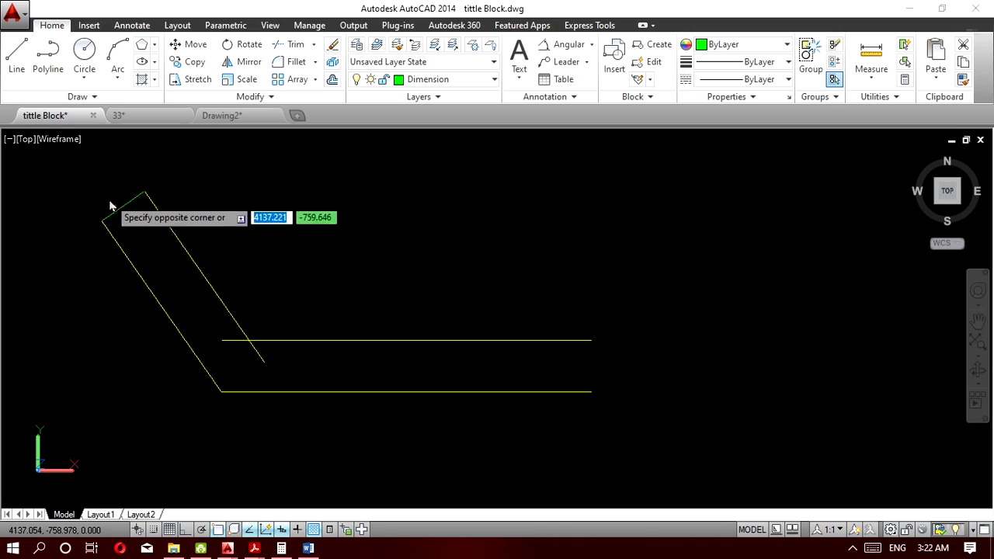
left_click(109, 201)
key("Delete")
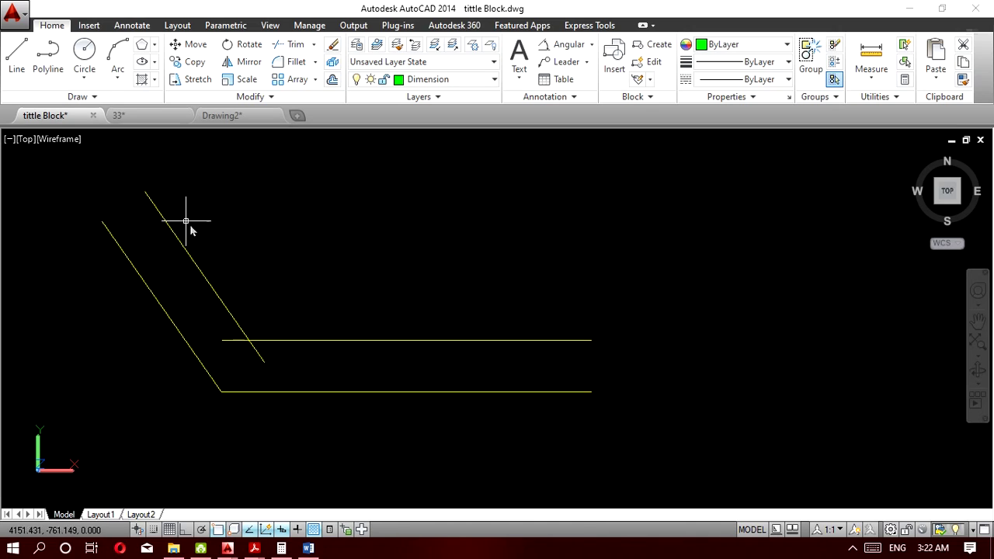
Draw a circle of radius 12 centred where the copied slanted and horizontal lines intersect.
left_click(84, 74)
left_click(97, 104)
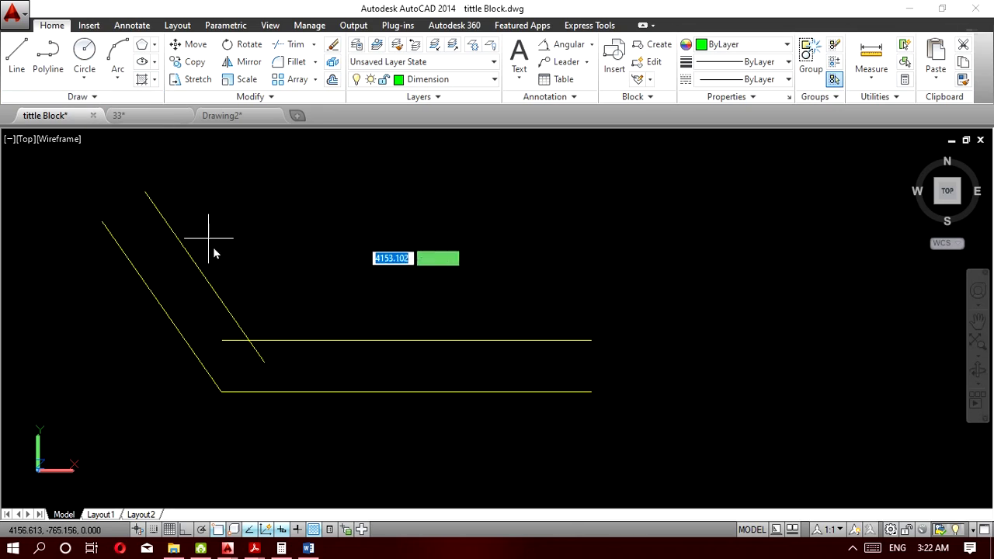
left_click(248, 341)
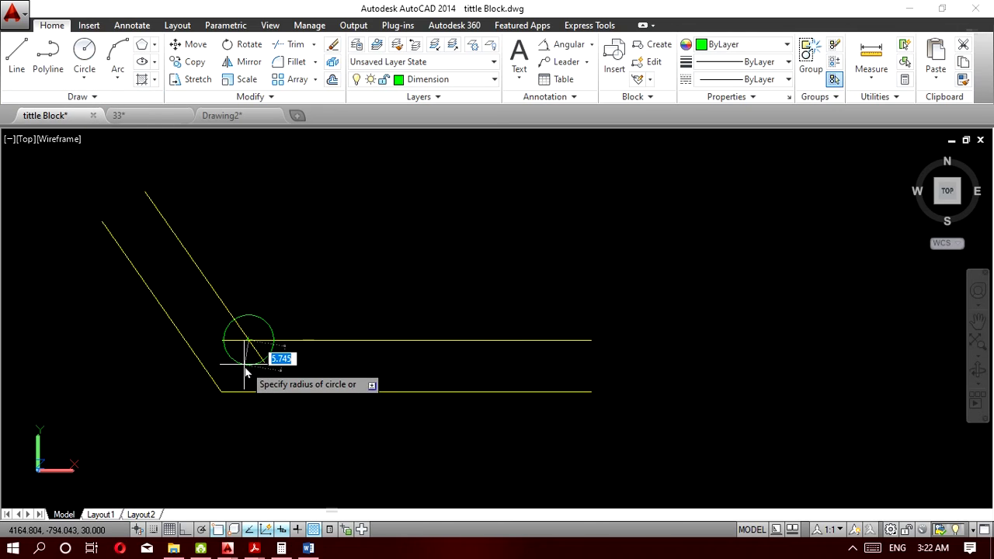
type("12")
key("Return")
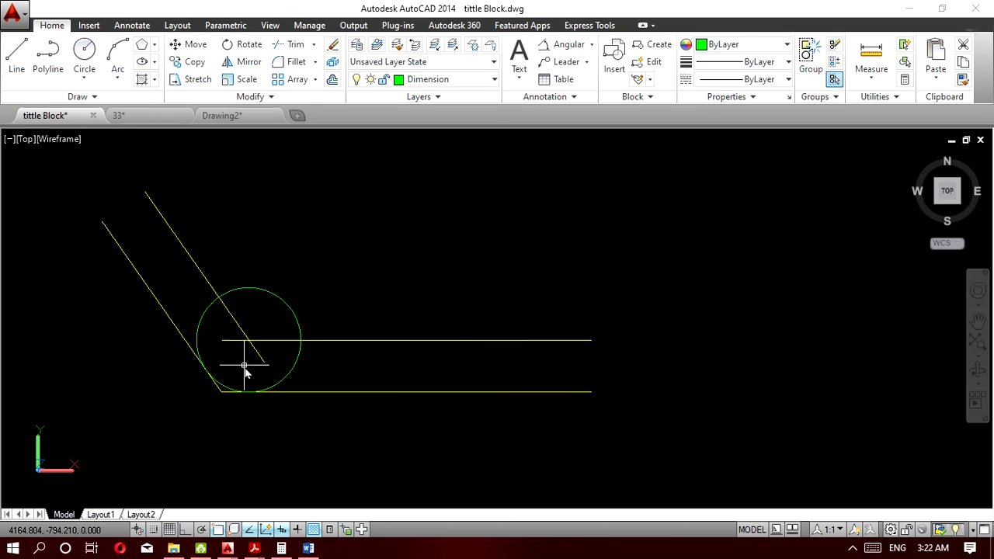
Move the circle to the Contour layer and clear the selection.
left_click(289, 303)
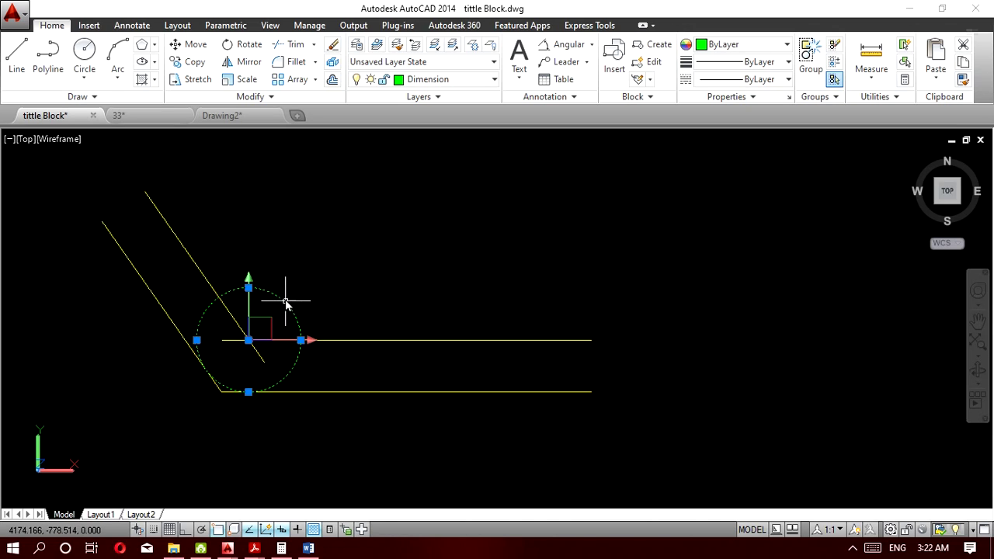
left_click(458, 80)
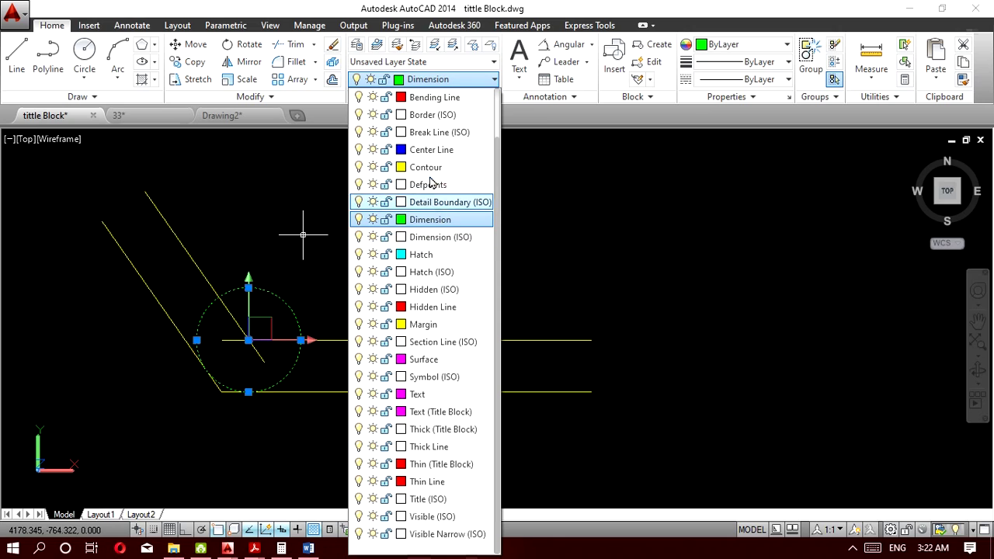
left_click(429, 169)
key("Escape")
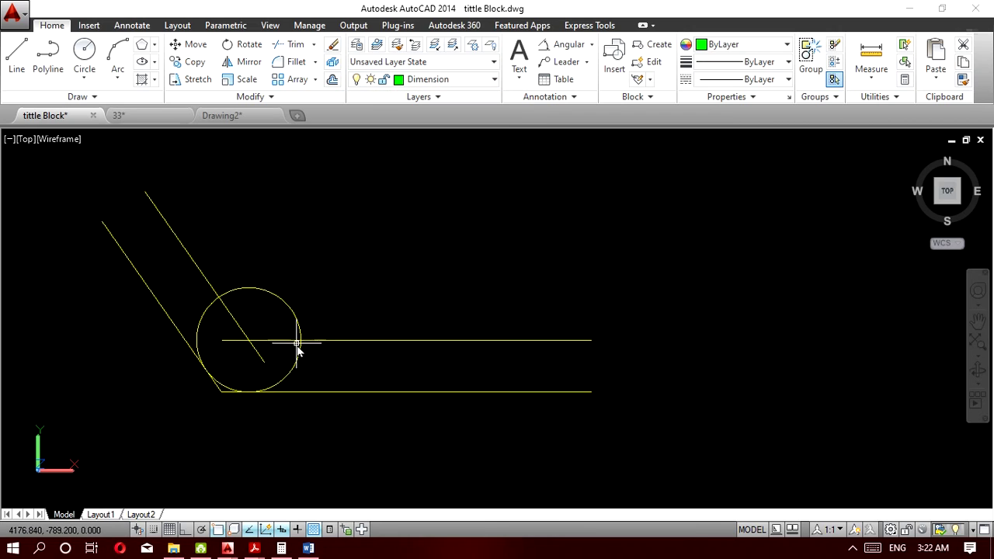
left_click(307, 46)
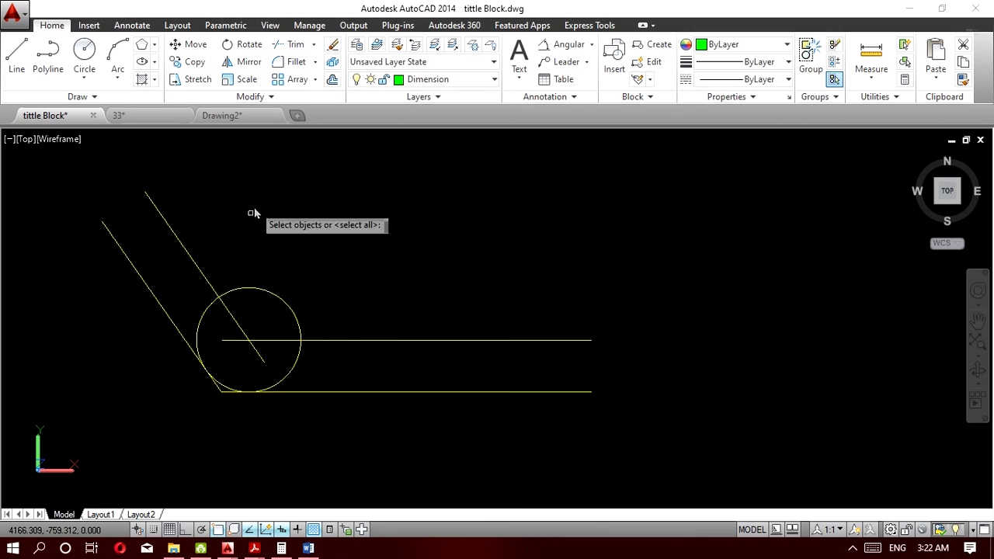
left_click(216, 314)
left_click(190, 320)
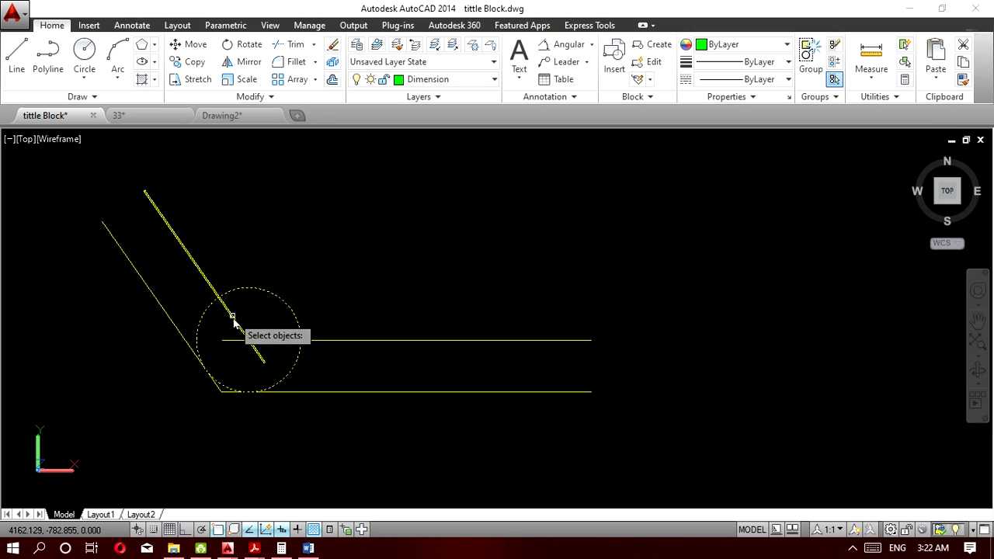
key("Escape")
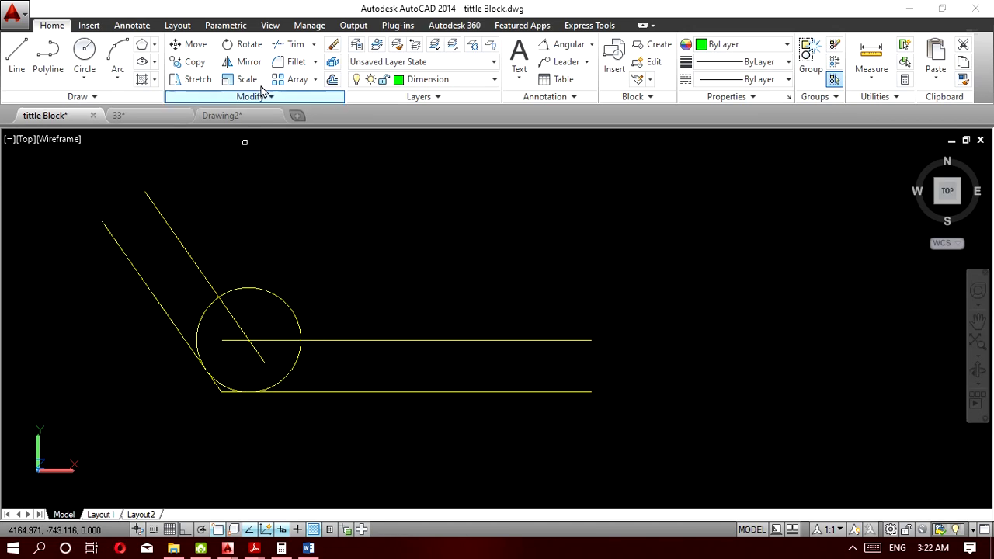
Trim the circle and the two legs' corner ends, leaving only the R12 arc that joins the slanted and horizontal legs.
left_click(244, 298)
left_click(201, 312)
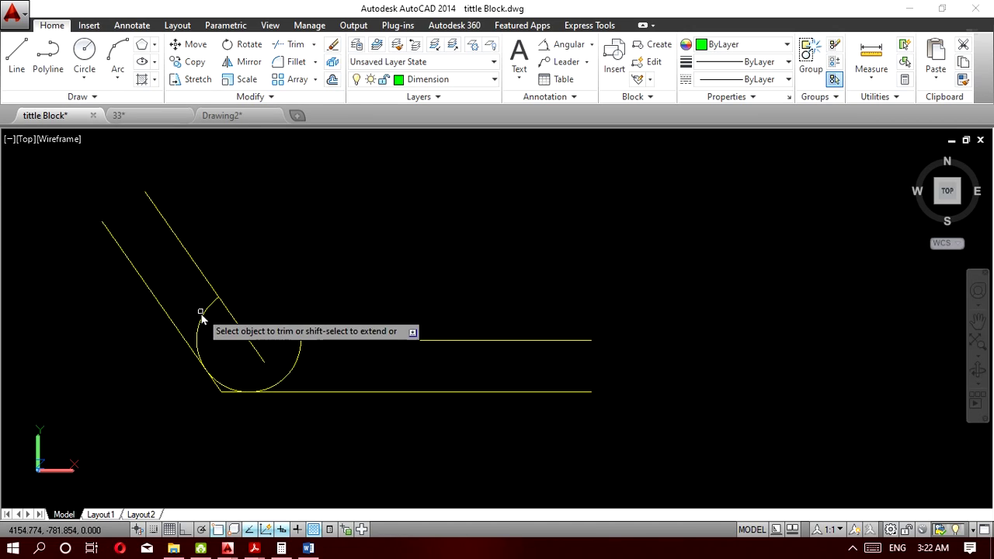
left_click(295, 372)
left_click(235, 394)
scroll(235, 394, "up", 5)
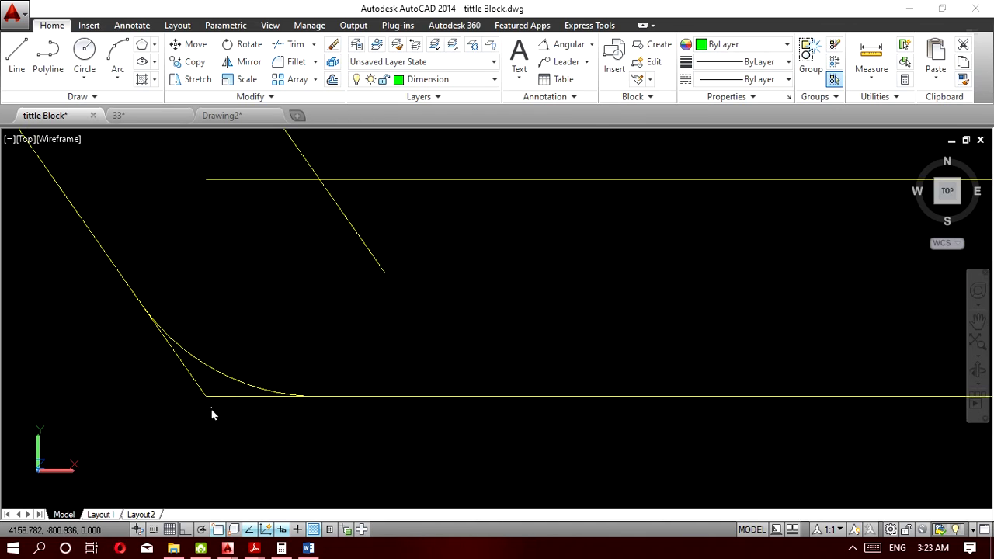
left_click(203, 403)
left_click(197, 404)
scroll(197, 404, "down", 4)
key("Escape")
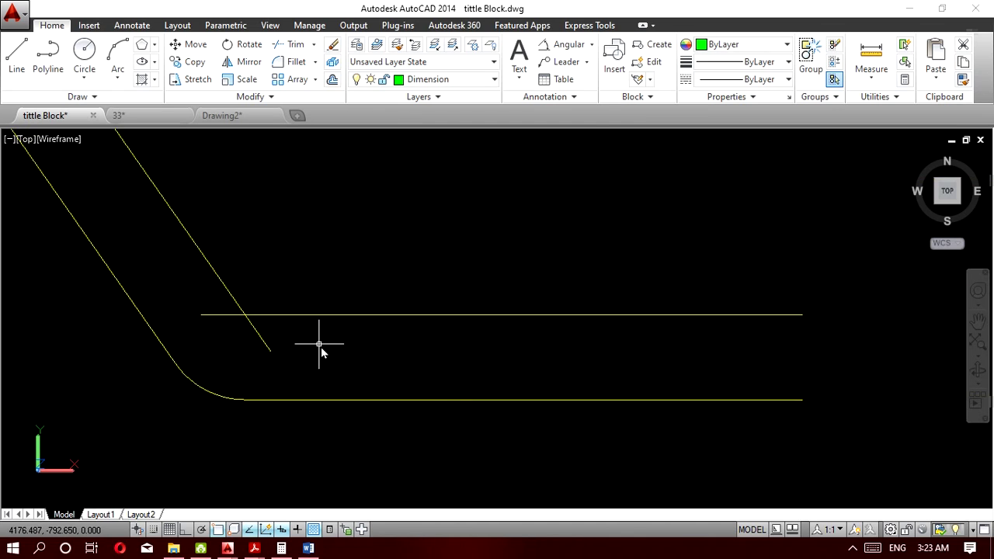
Delete the copied slanted and horizontal helper lines above the rounded corner.
left_click(321, 344)
left_click(231, 299)
key("Delete")
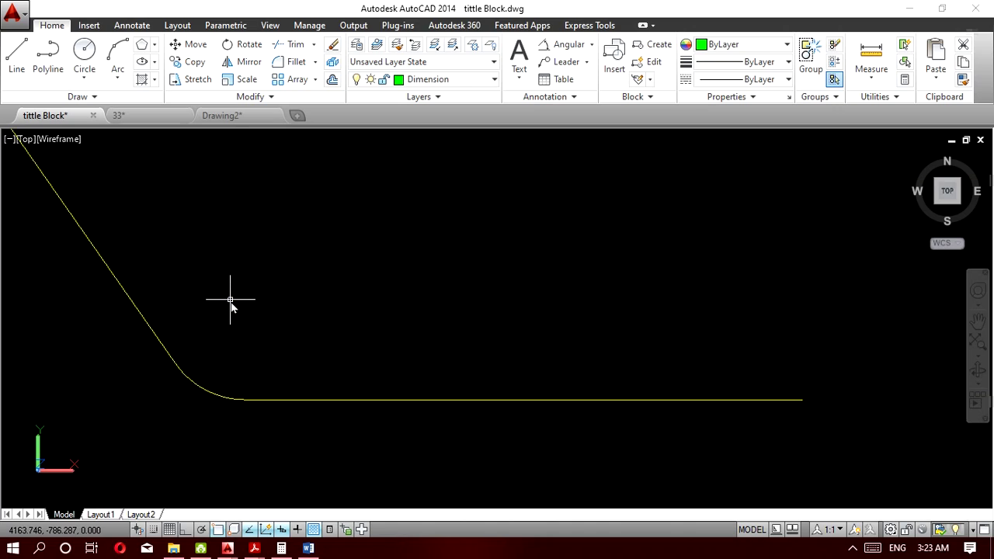
Copy the centre mark of the 90° figure's arc to the centre of the new figure's corner arc.
scroll(230, 299, "down", 4)
mouse_move(224, 301)
middle_mouse_down()
mouse_move(251, 328)
mouse_move(347, 348)
middle_mouse_up()
scroll(348, 381, "up", 2)
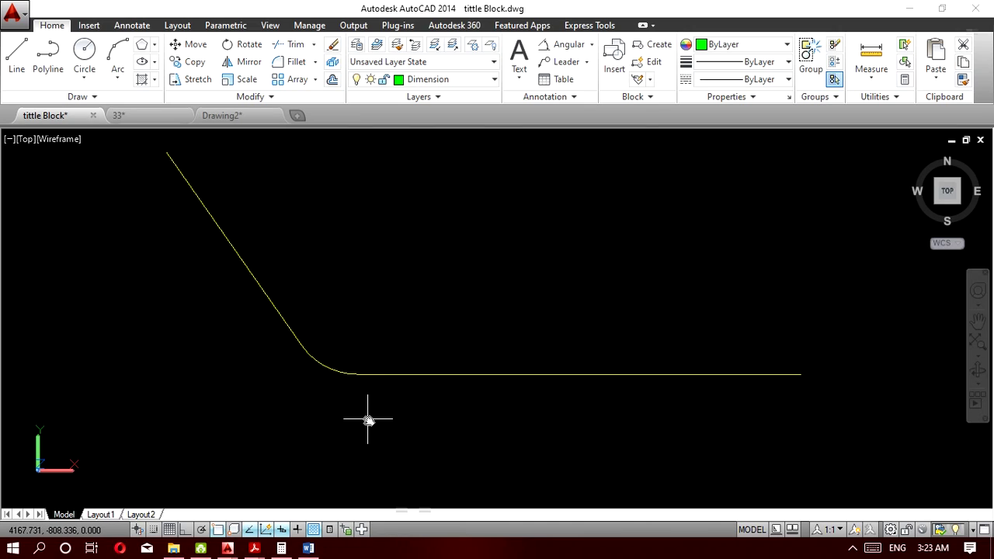
scroll(369, 419, "down", 2)
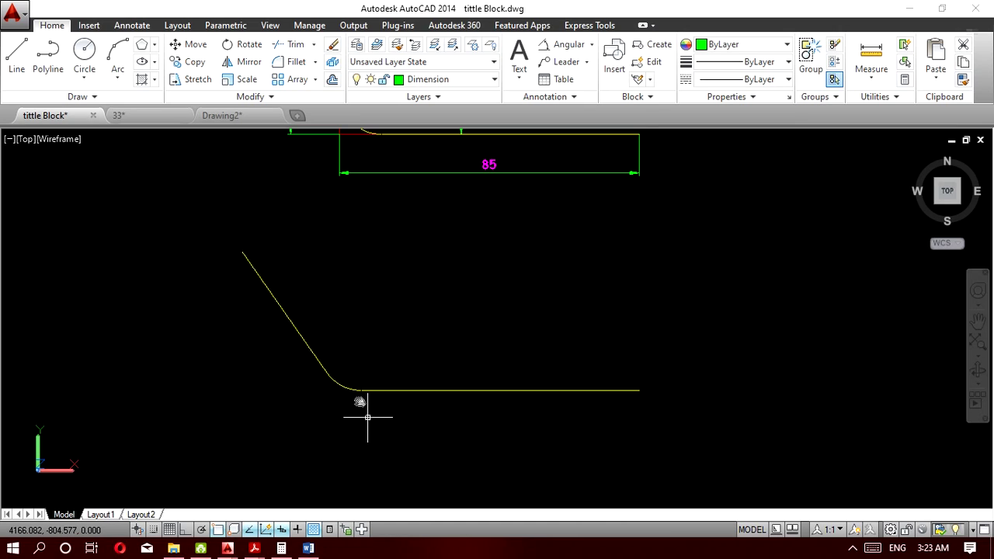
scroll(356, 393, "down", 2)
scroll(385, 190, "up", 2)
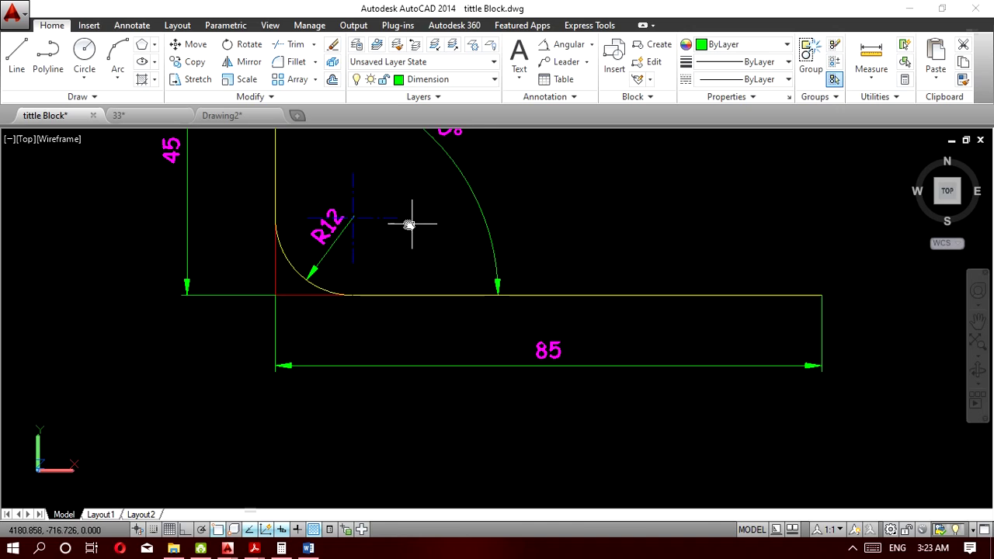
left_click(404, 217)
left_click(384, 191)
left_click(349, 186)
left_click(346, 171)
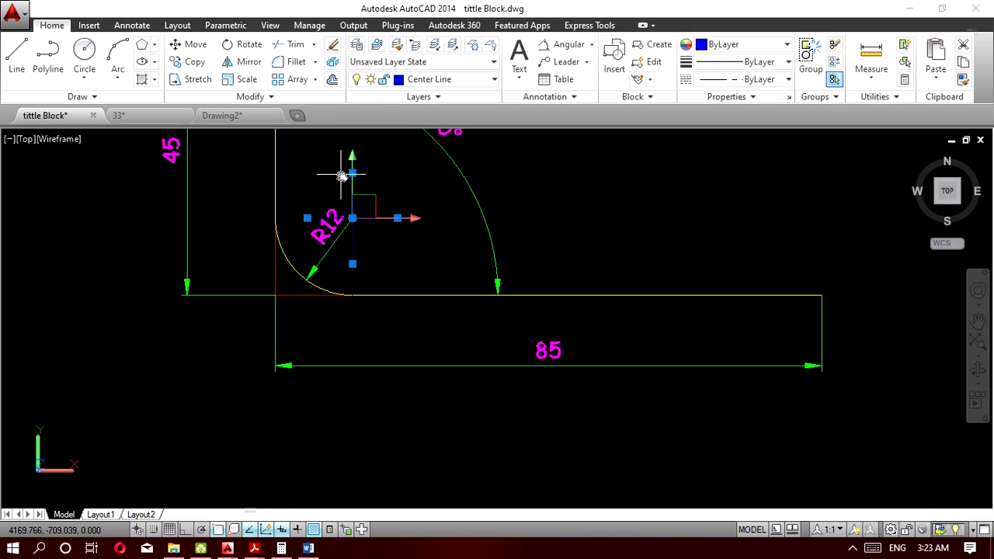
left_click(194, 61)
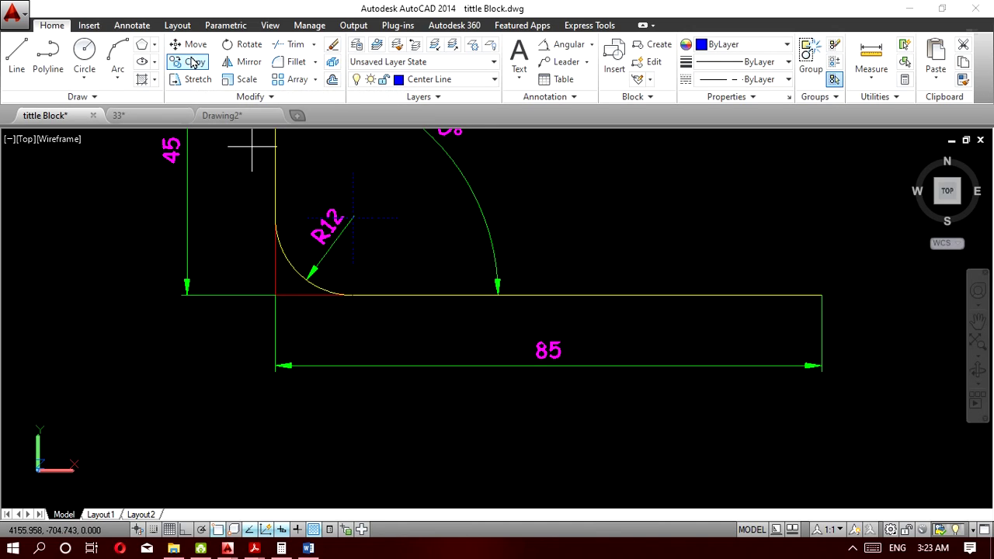
left_click(354, 216)
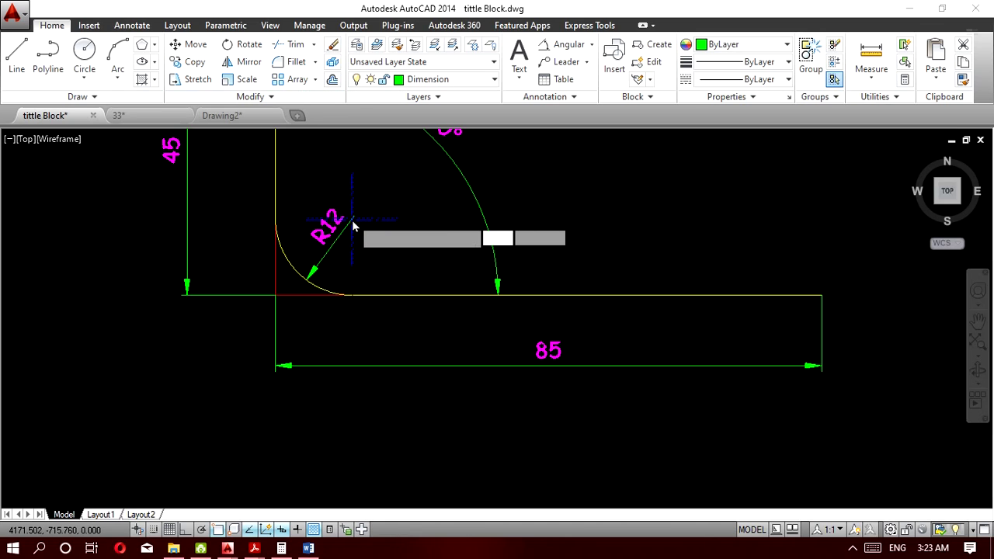
scroll(353, 219, "down", 4)
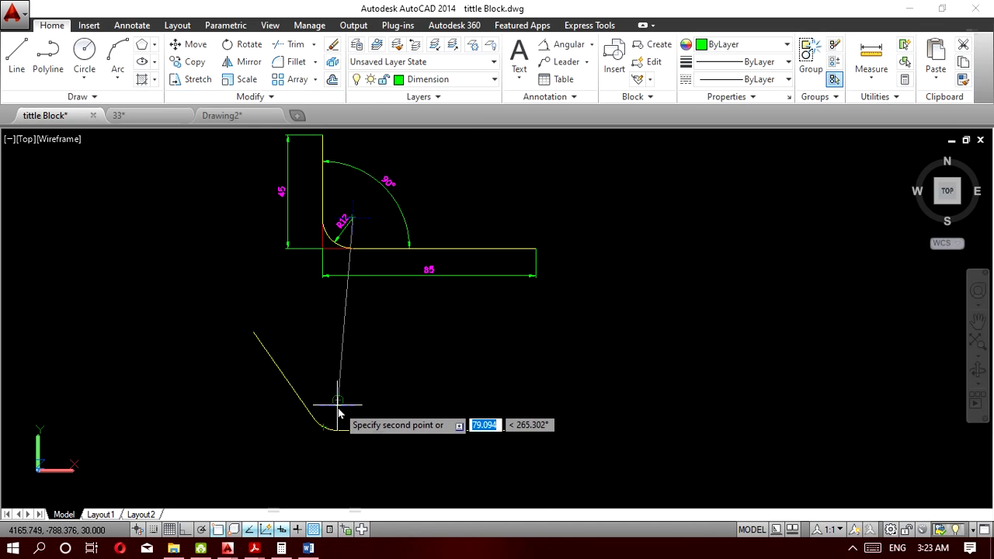
left_click(337, 401)
key("Escape")
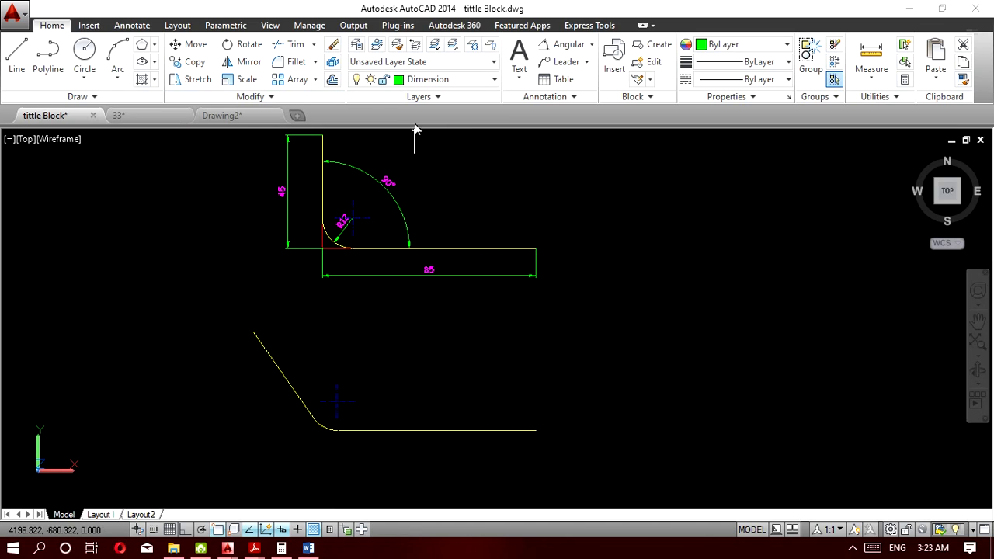
Make Thin Line the current layer.
left_click(426, 79)
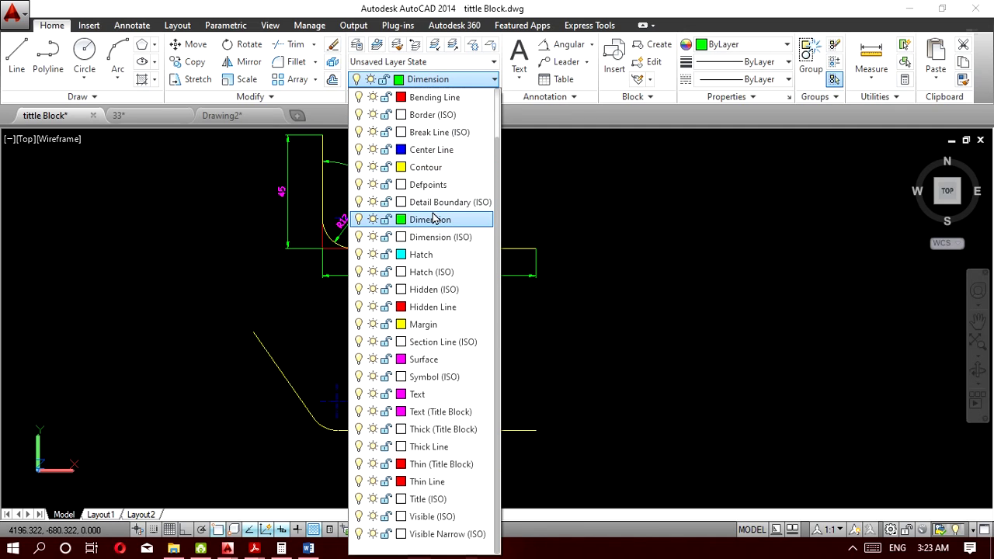
left_click(433, 220)
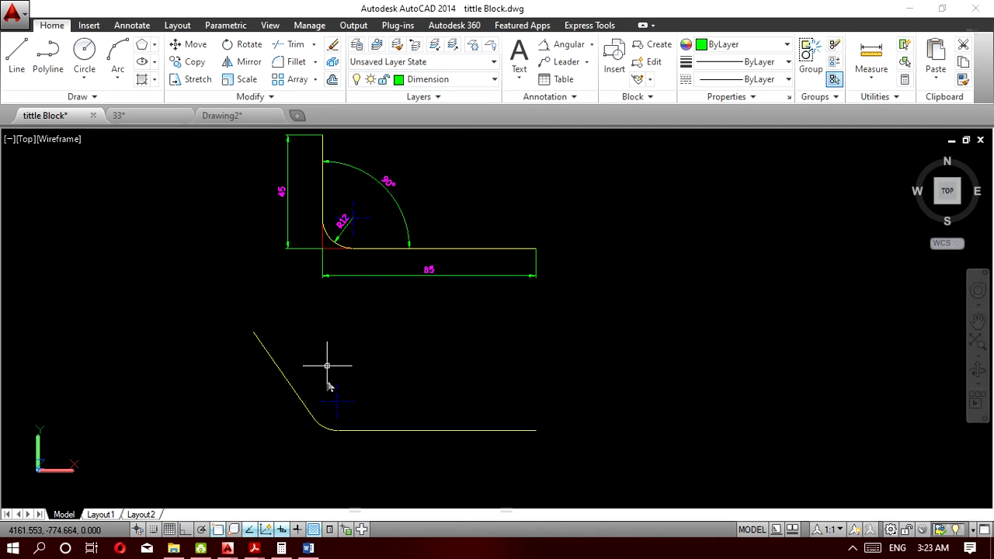
scroll(323, 249, "up", 2)
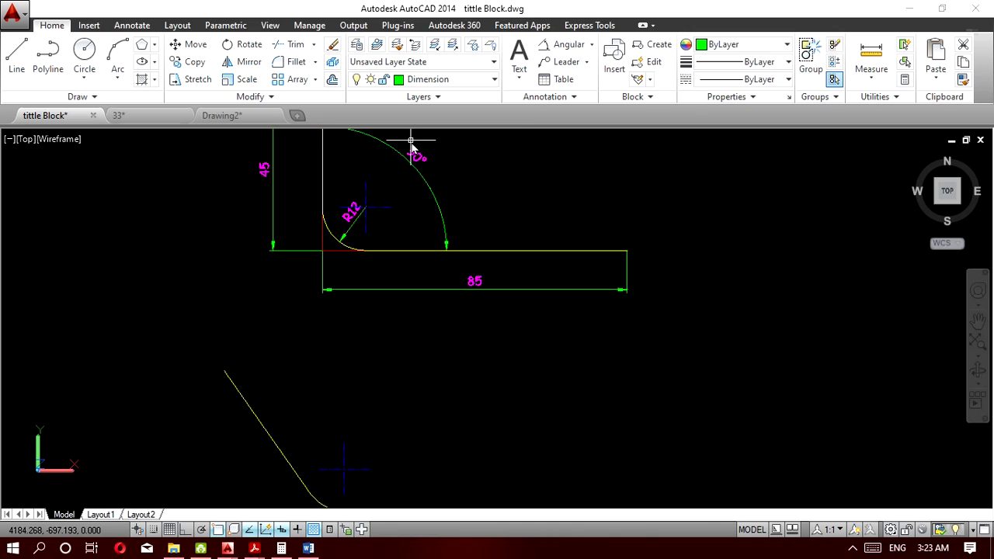
left_click(419, 83)
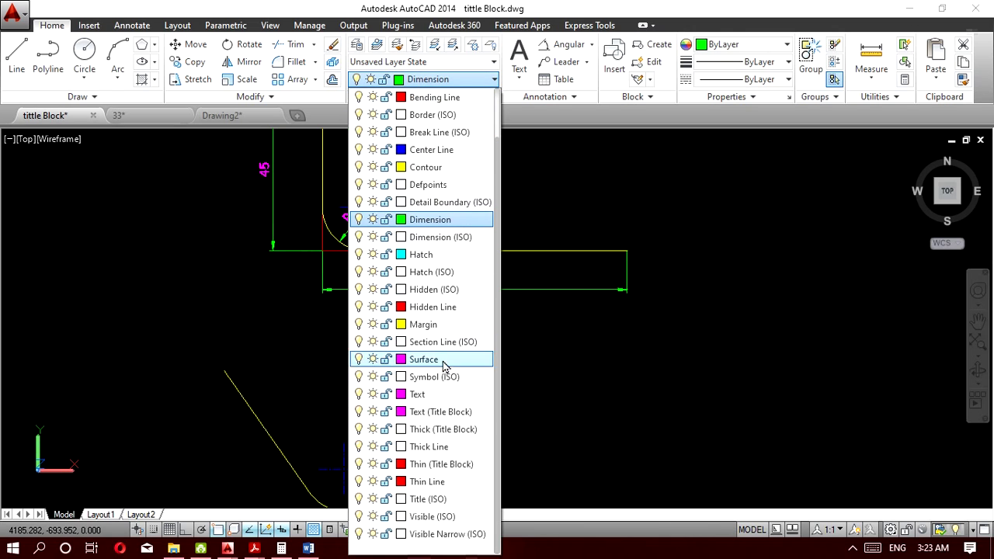
key("Escape")
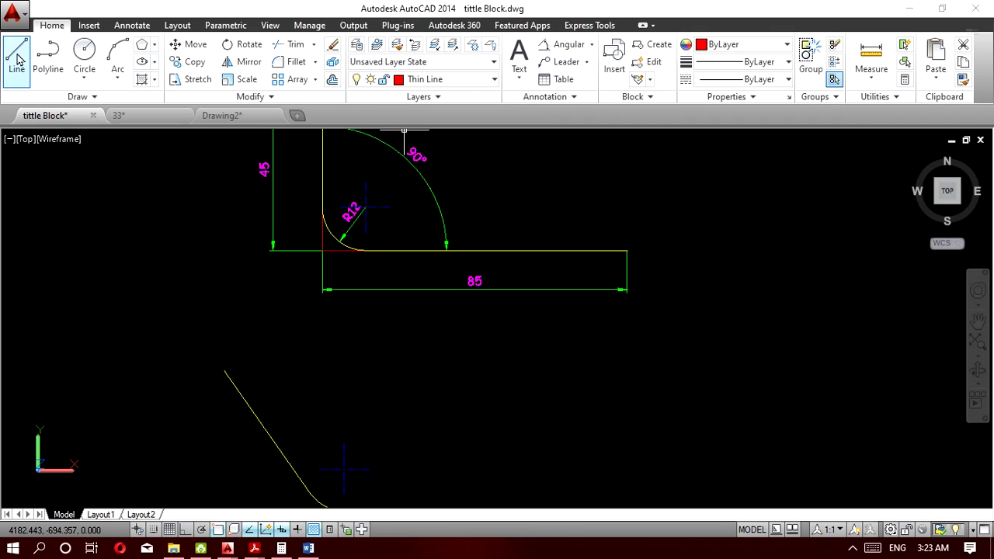
Draw a horizontal extension line from the arc's lower tangent point outward past the theoretical corner.
scroll(306, 333, "down", 3)
scroll(321, 420, "up", 3)
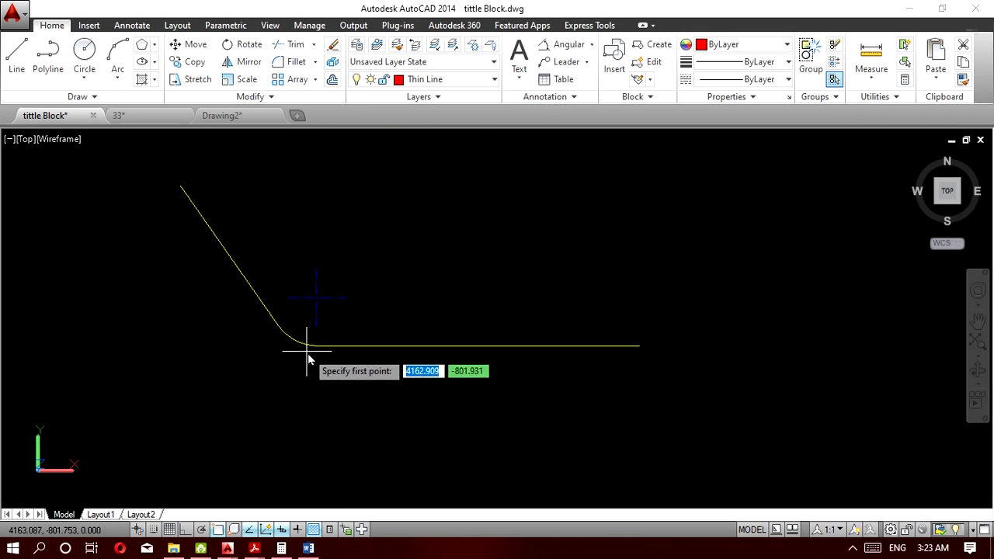
scroll(315, 354, "up", 2)
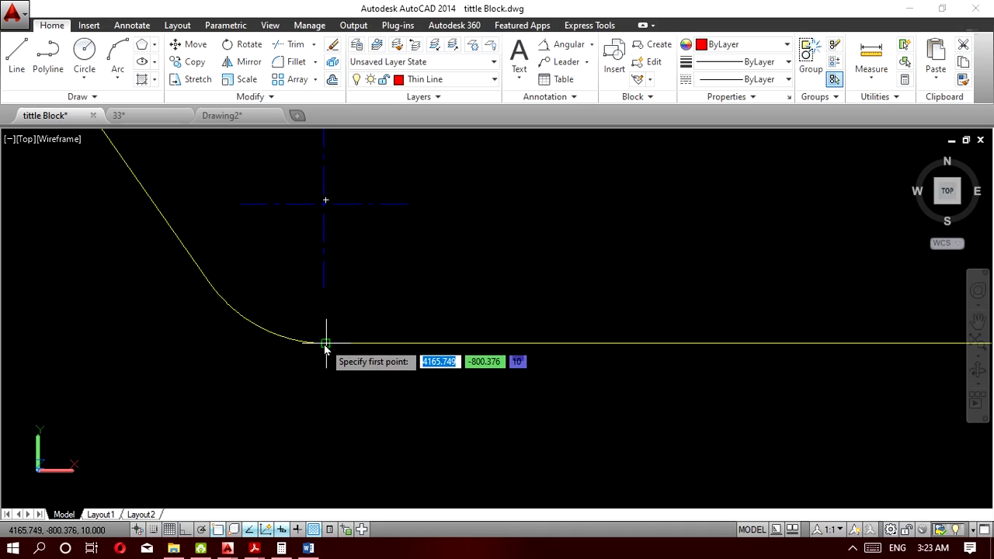
left_click(35, 343)
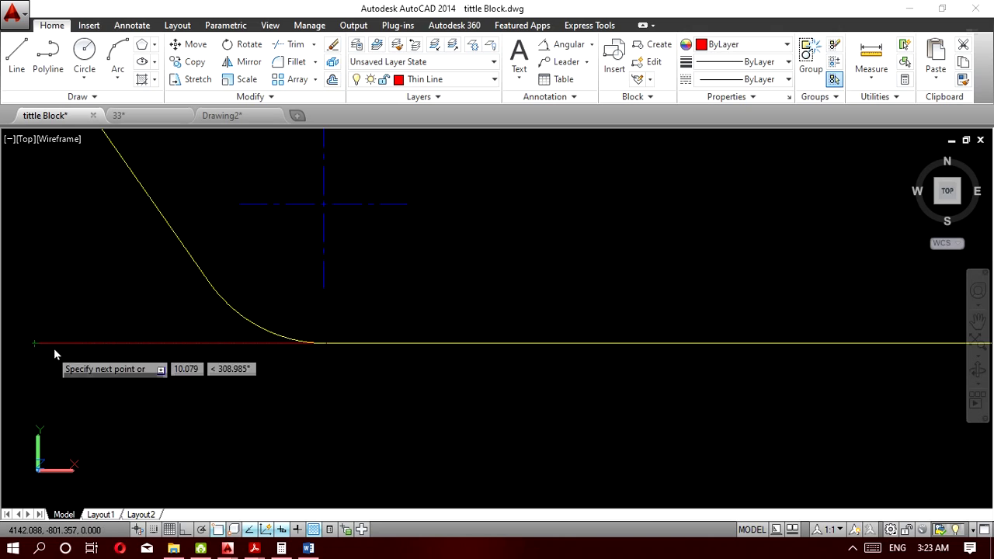
Draw a slanted extension line from the arc's upper tangent point, continuing the slanted leg downward across the horizontal extension line.
left_click(11, 69)
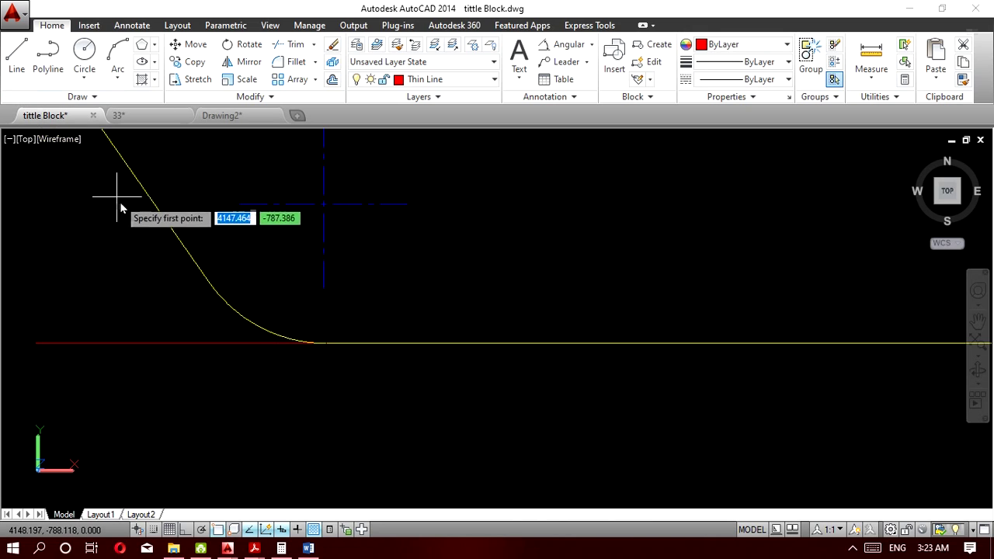
left_click(208, 281)
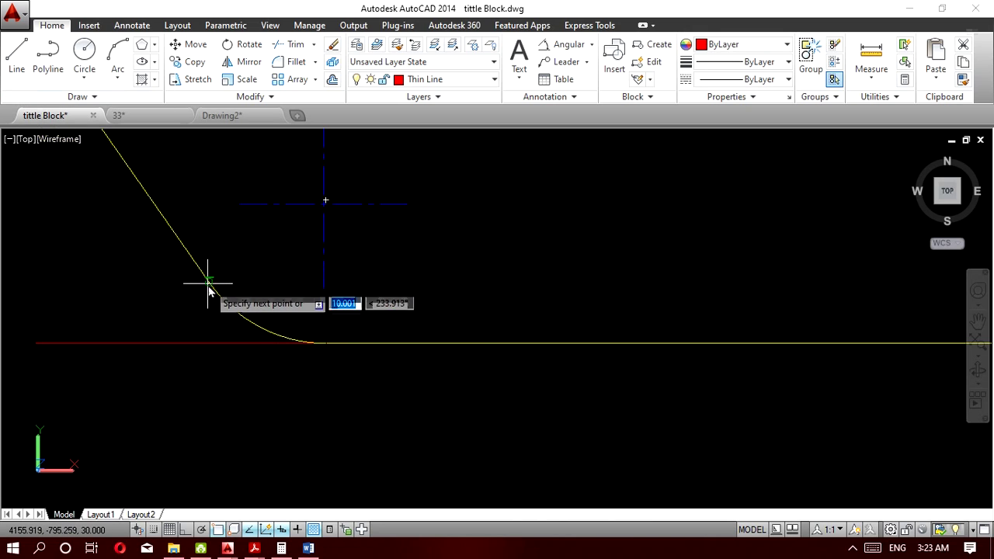
left_click(311, 430)
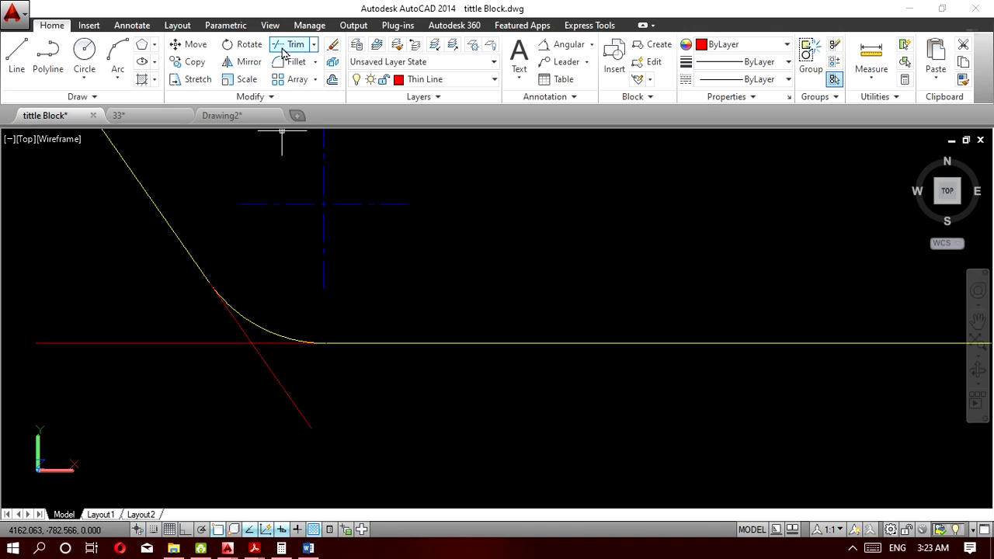
Trim the part of the horizontal extension line that overshoots the slanted extension line.
left_click(284, 50)
key("Return")
left_click(300, 415)
key("Escape")
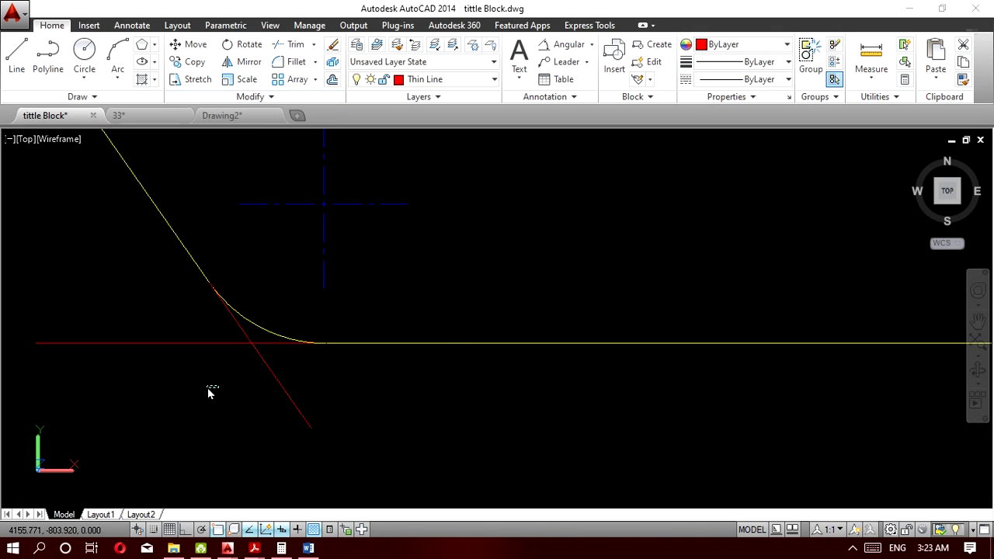
left_click(149, 342)
left_click(317, 397)
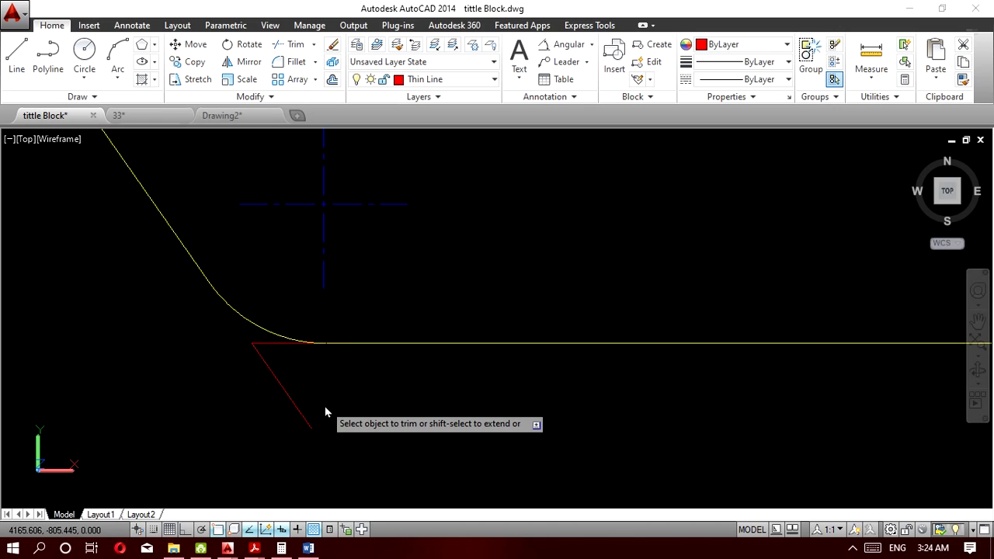
Try to trim the part of the slanted extension line that overshoots below the horizontal one.
left_click(323, 416)
left_click(270, 397)
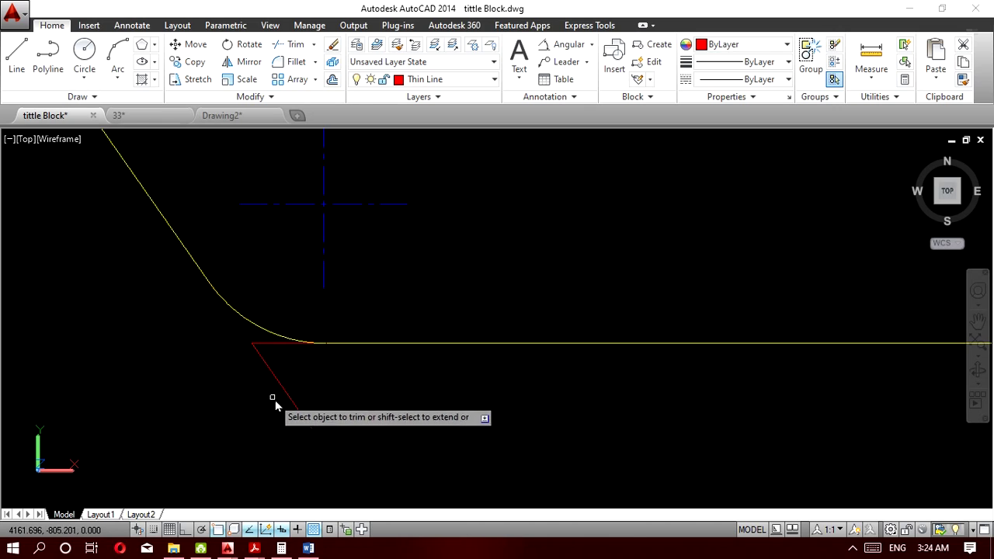
left_click(297, 414, "shift")
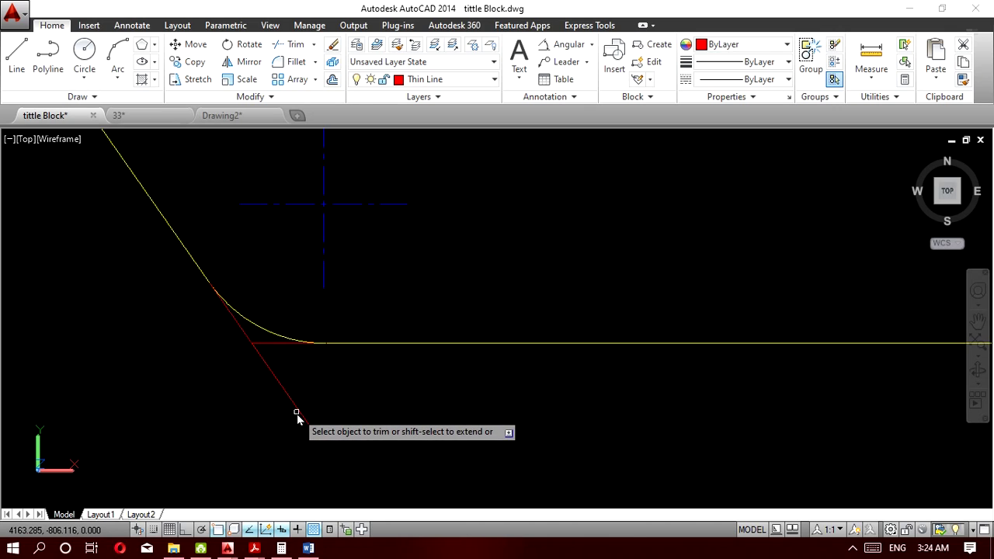
left_click(287, 45)
key("Return")
left_click(334, 402)
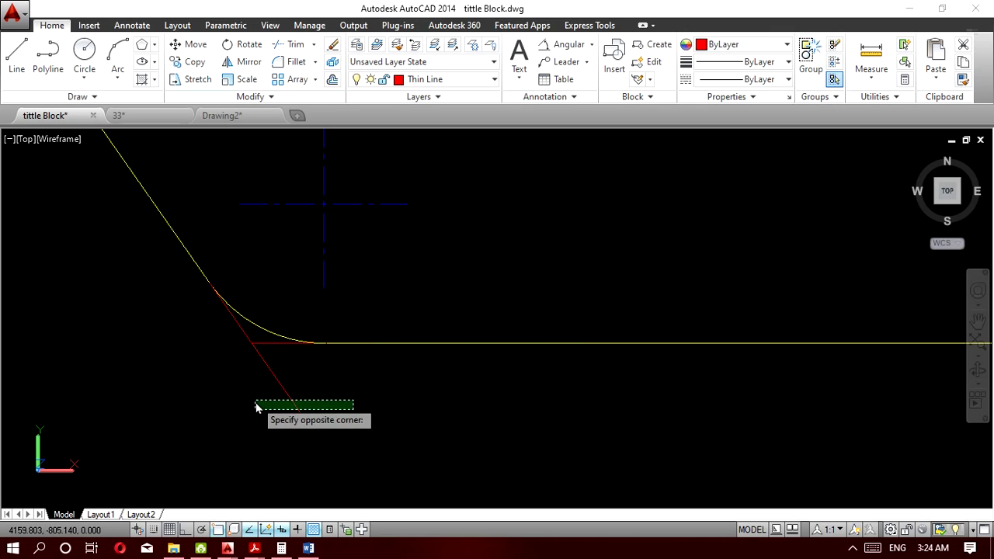
left_click(256, 402)
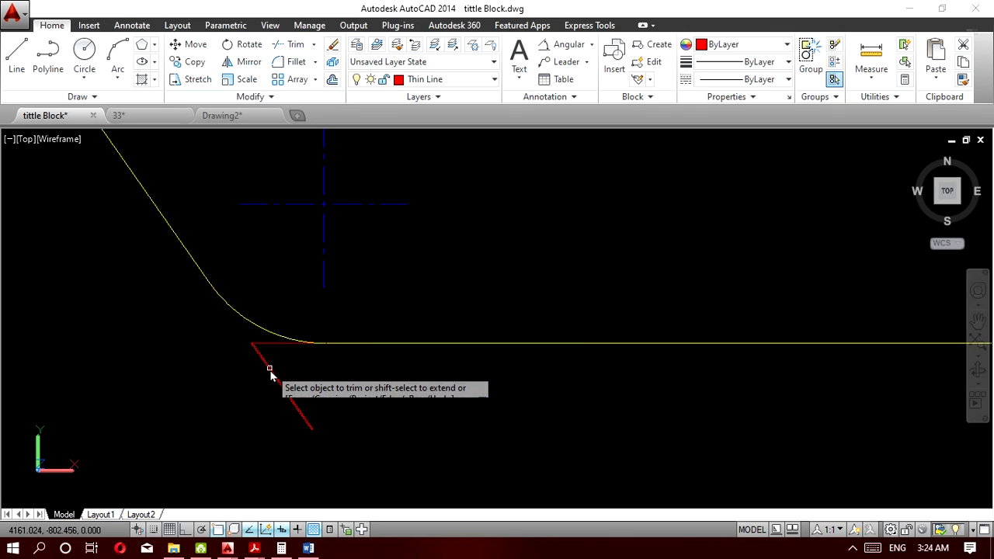
left_click(275, 420)
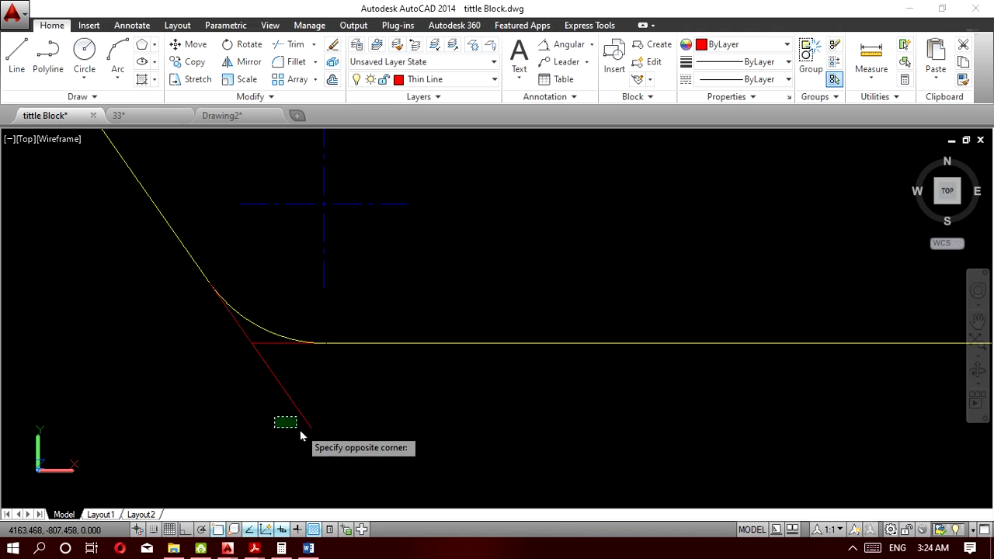
left_click(311, 430)
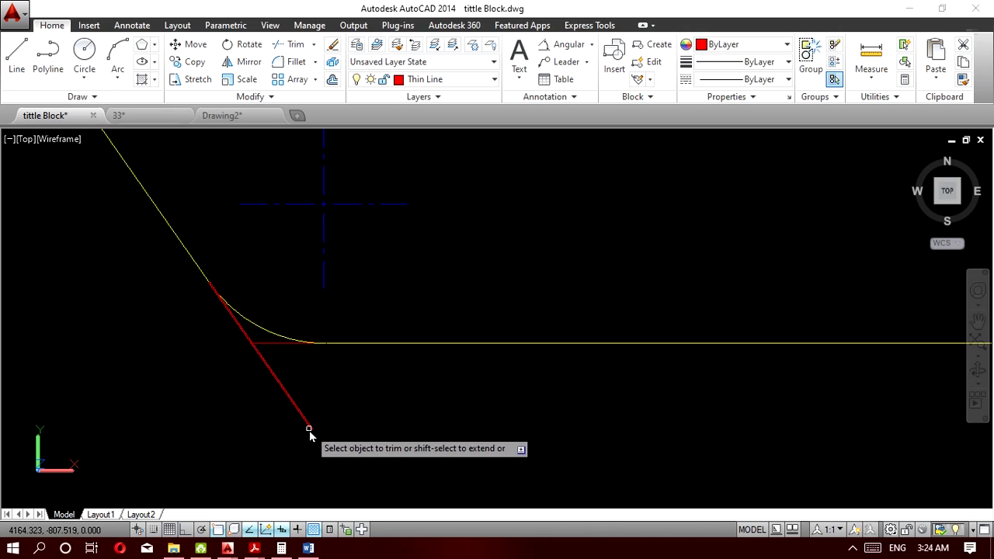
key("Return")
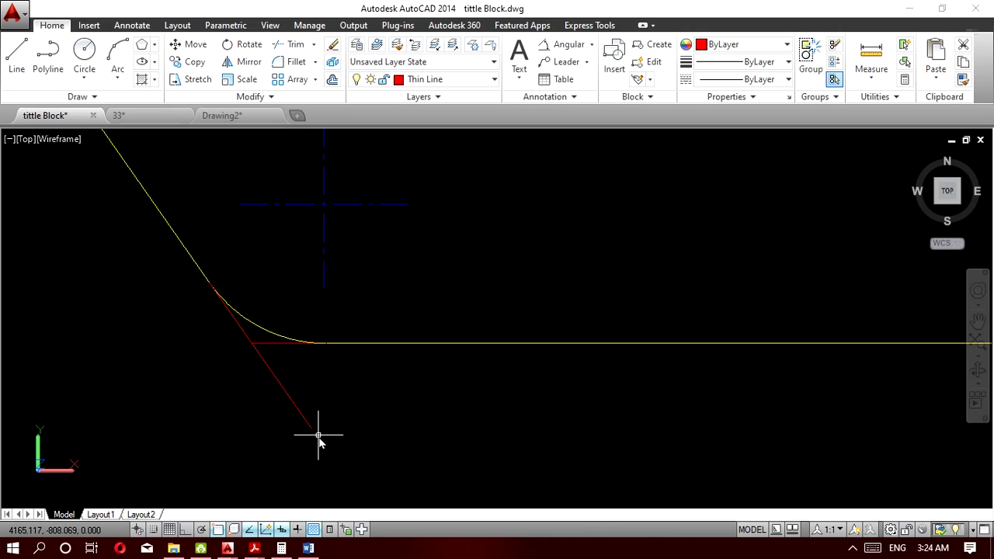
Delete the overlong slanted extension line and redraw it from the horizontal extension's outer end to the arc's upper tangent point.
left_click(318, 435)
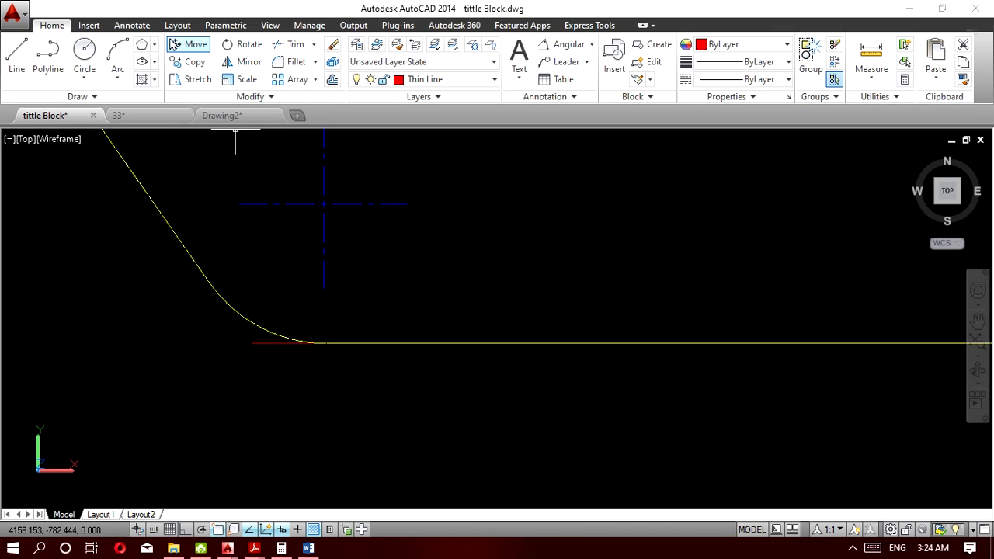
left_click(18, 56)
left_click(251, 342)
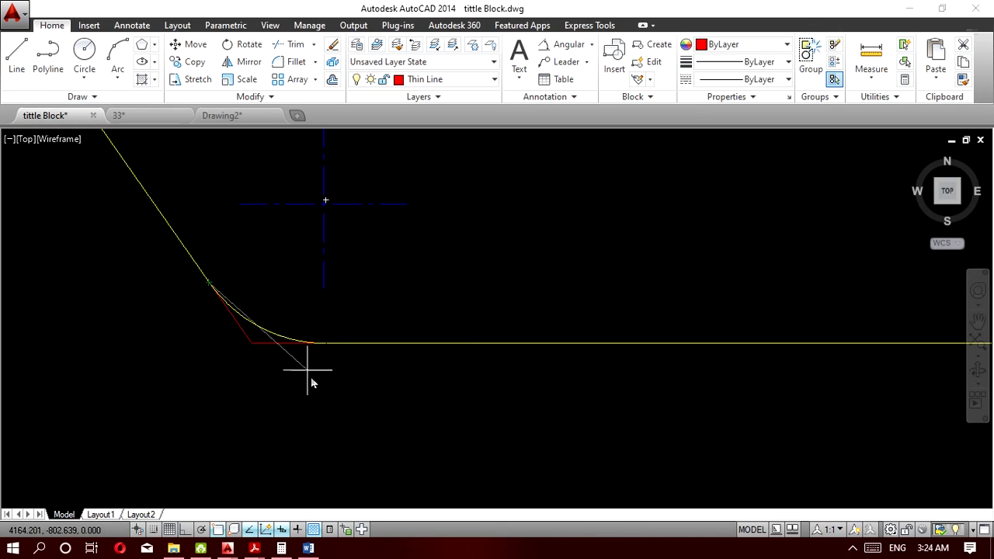
scroll(317, 388, "down", 6)
scroll(318, 384, "up", 2)
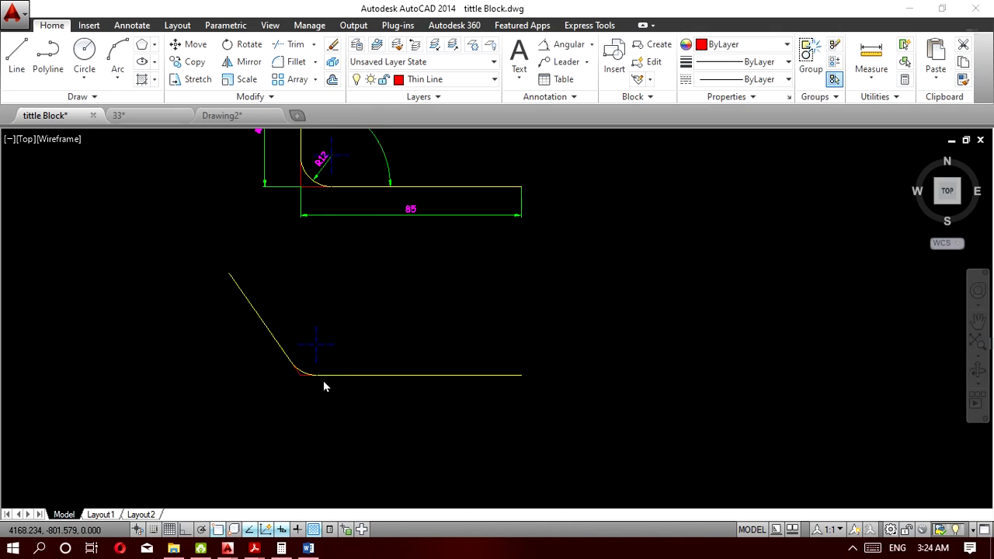
Make Dimension the current layer and add an angular dimension between the slanted and horizontal legs of the bottom figure.
left_click(476, 80)
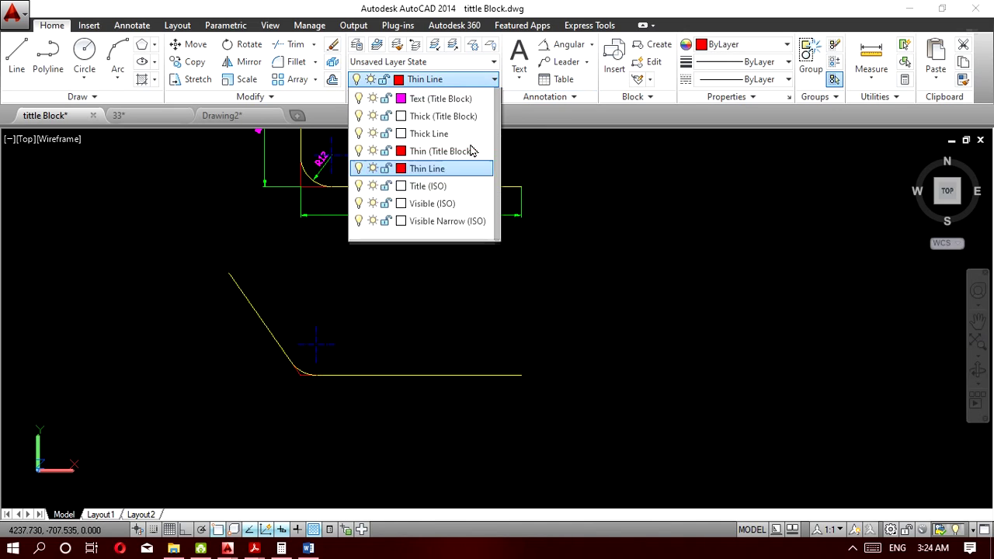
left_click(448, 221)
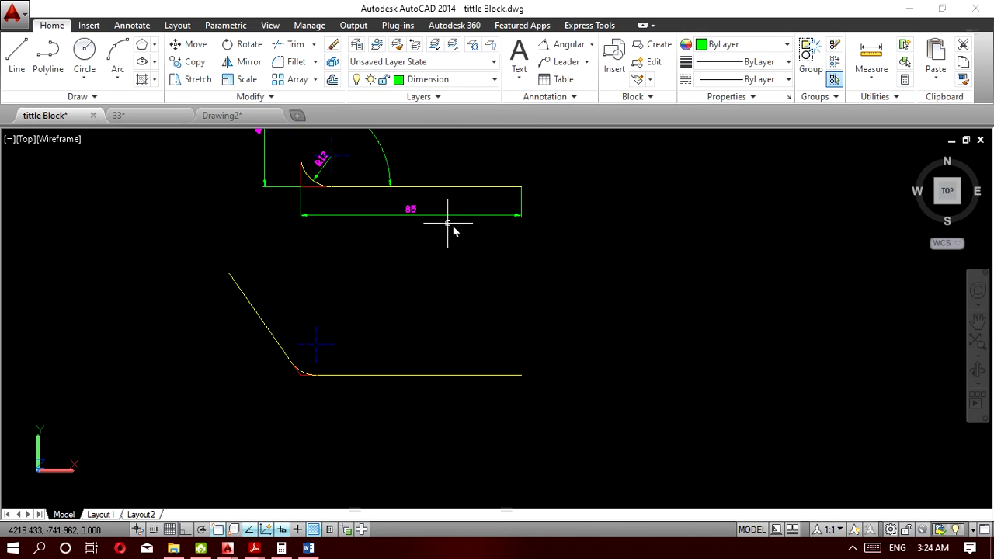
left_click(588, 48)
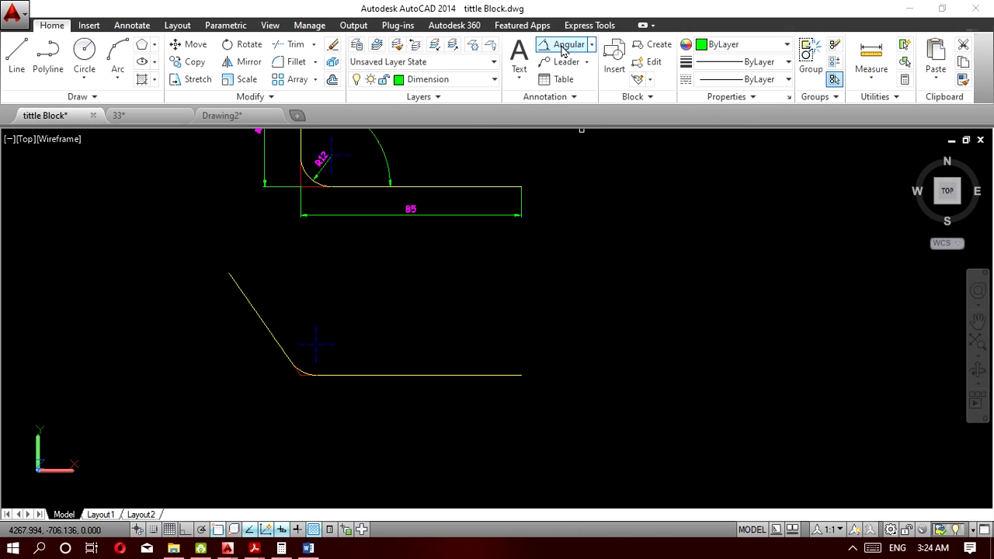
left_click(264, 327)
left_click(362, 375)
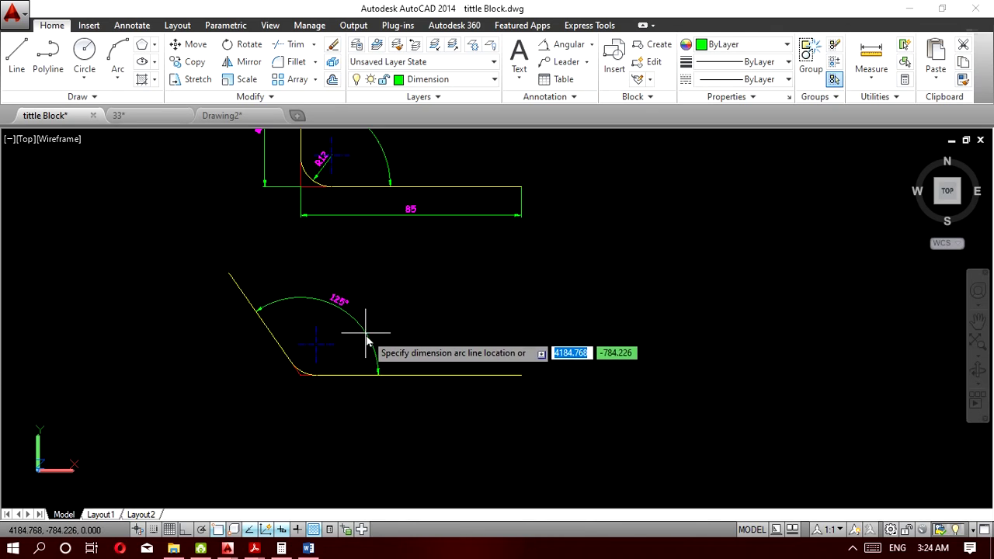
left_click(370, 337)
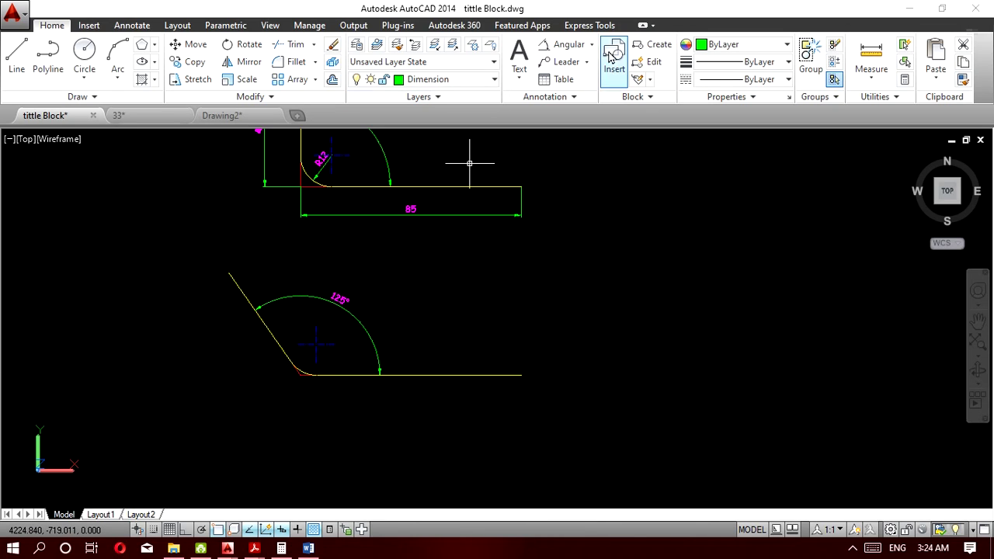
Add an aligned dimension along the slanted leg of the 125° figure, from its upper end to the extension lines' corner.
left_click(592, 44)
left_click(579, 96)
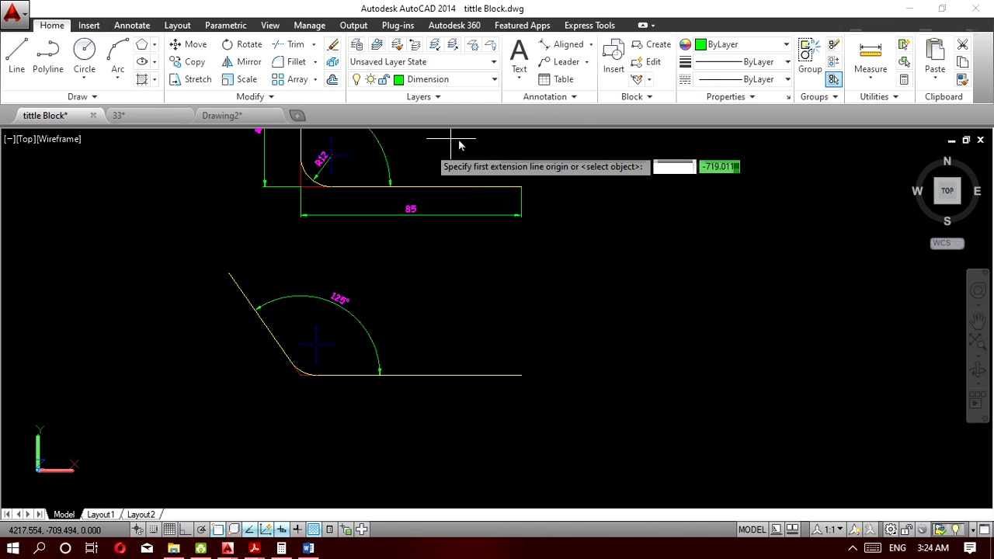
left_click(234, 280)
scroll(303, 378, "up", 4)
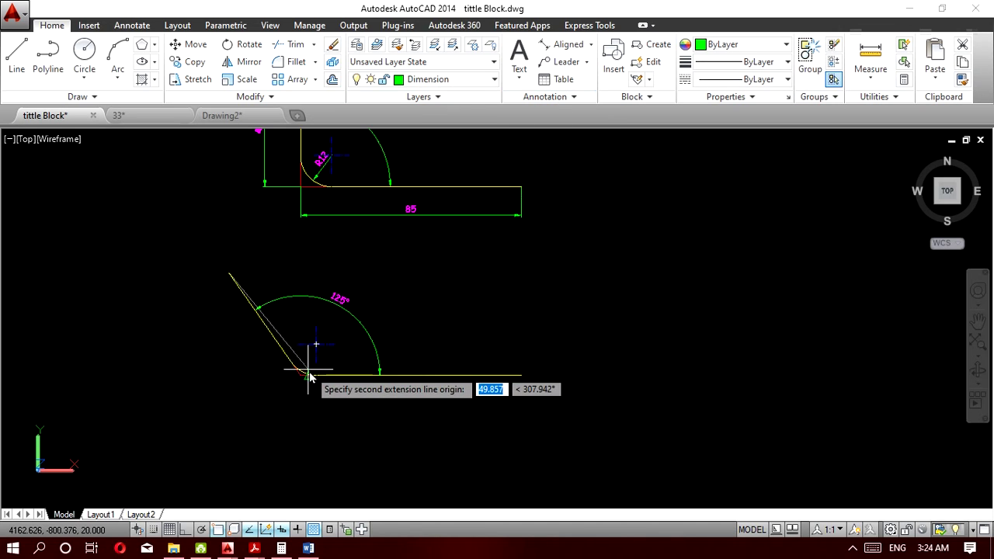
scroll(288, 381, "down", 2)
left_click(266, 392)
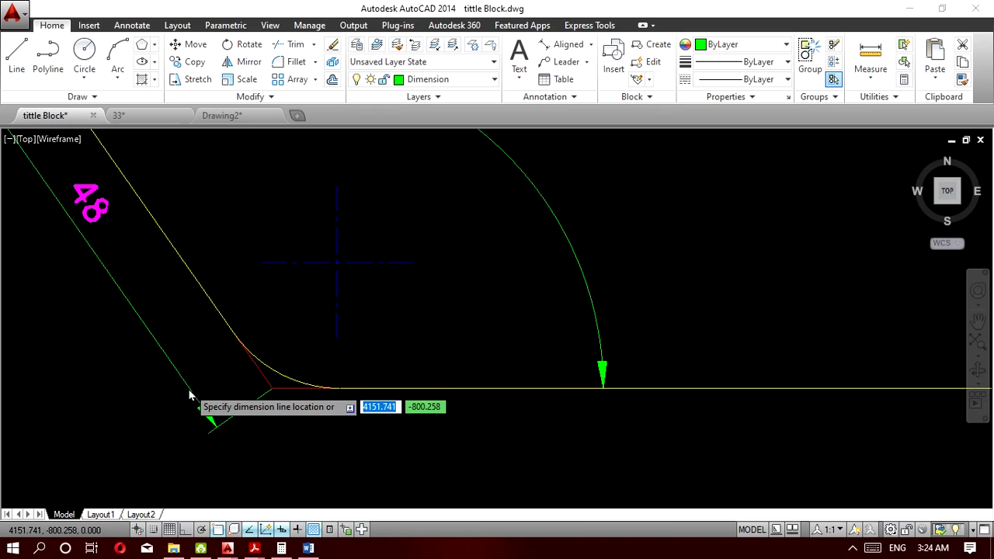
scroll(195, 395, "down", 2)
scroll(148, 400, "down", 4)
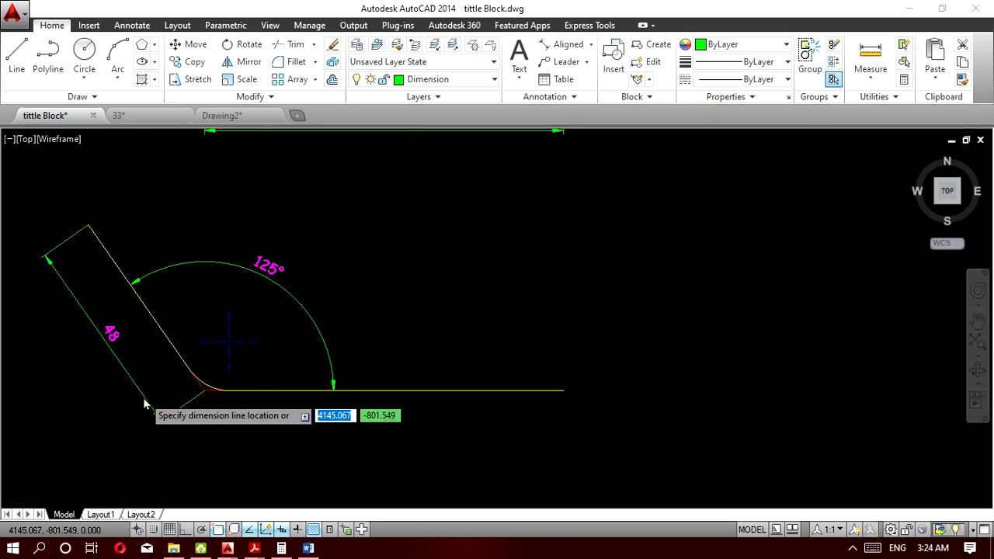
left_click(147, 401)
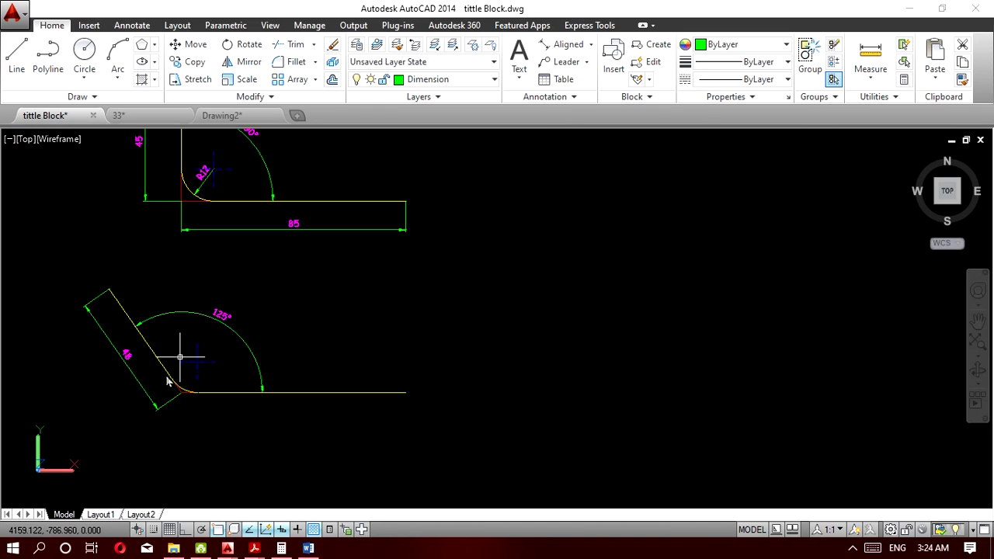
Add a linear dimension below the 125° figure, from the extension corner to the horizontal leg's far end.
left_click(591, 45)
left_click(581, 70)
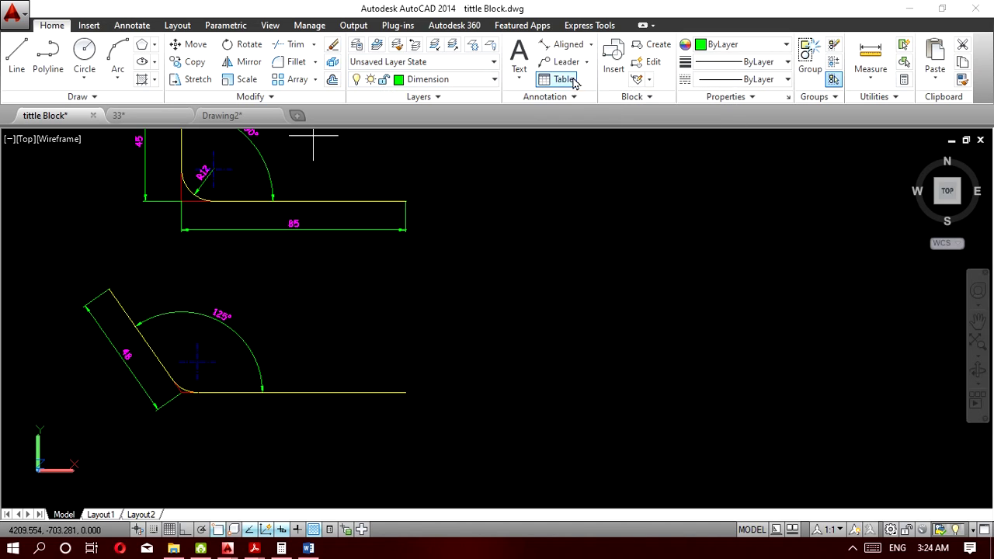
scroll(176, 398, "up", 3)
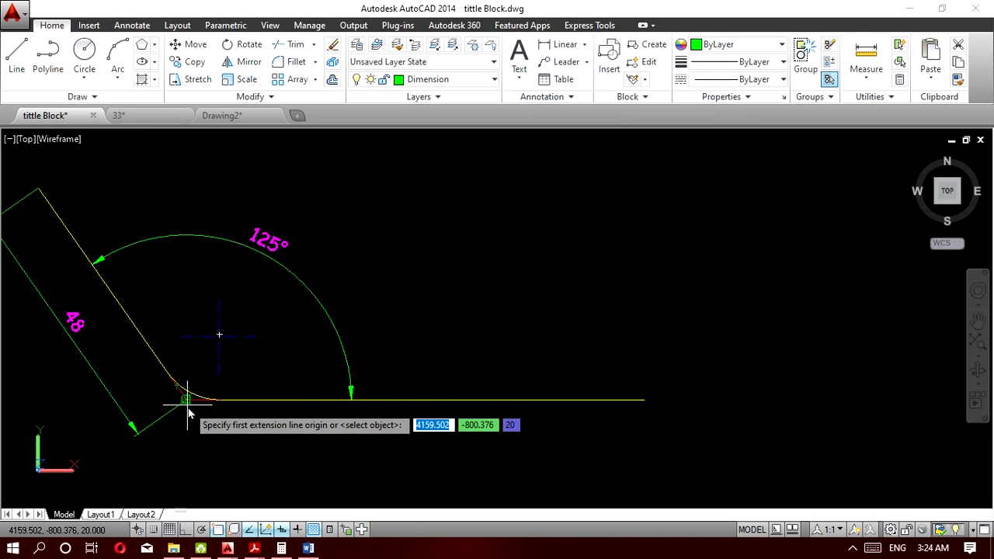
left_click(186, 401)
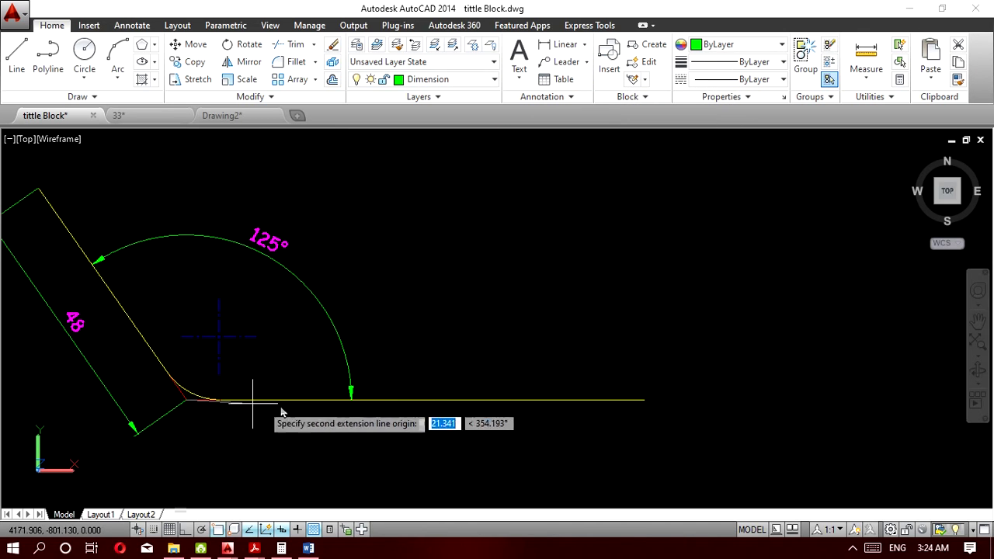
left_click(644, 401)
left_click(494, 458)
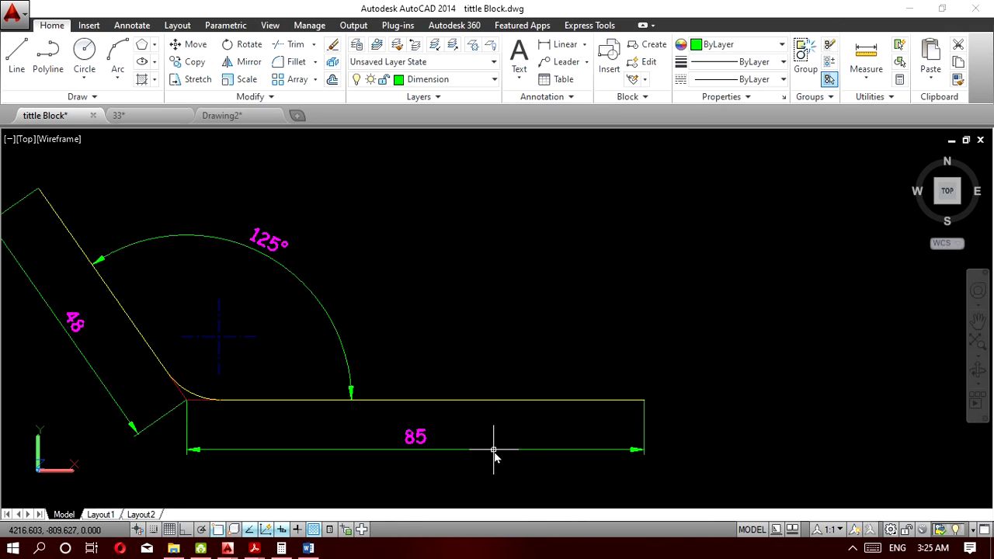
Add a radius dimension to the arc of the 125° figure, with its text on the inner side.
left_click(586, 45)
left_click(554, 189)
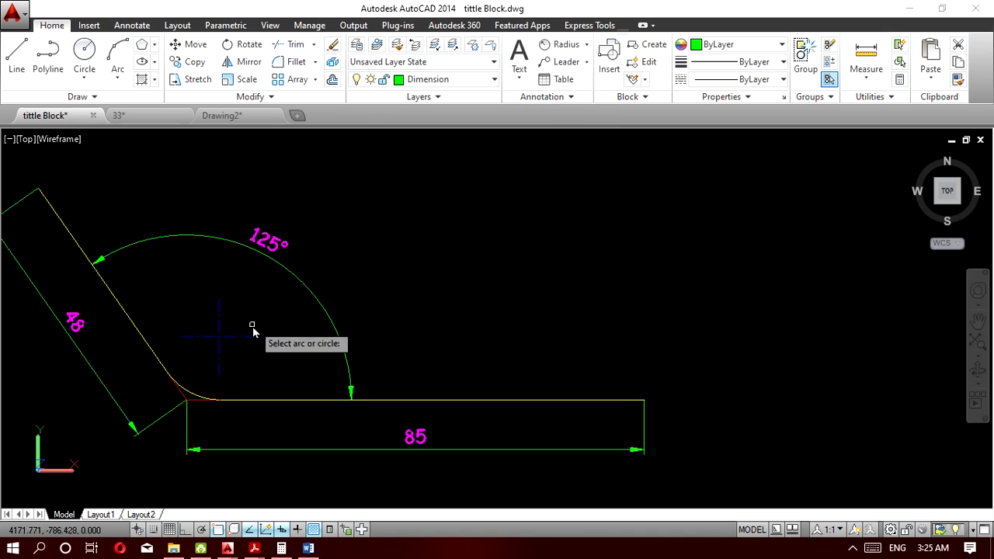
left_click(192, 397)
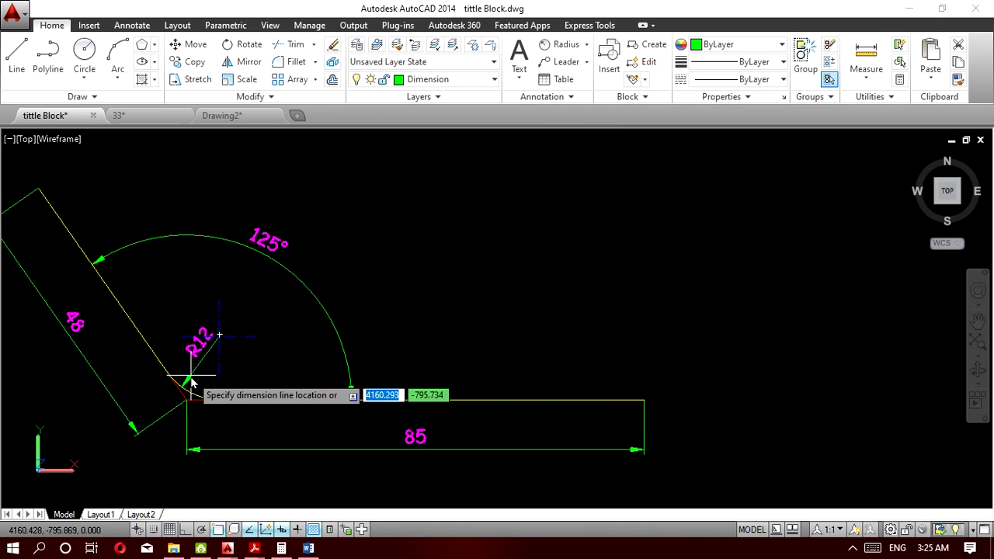
left_click(189, 372)
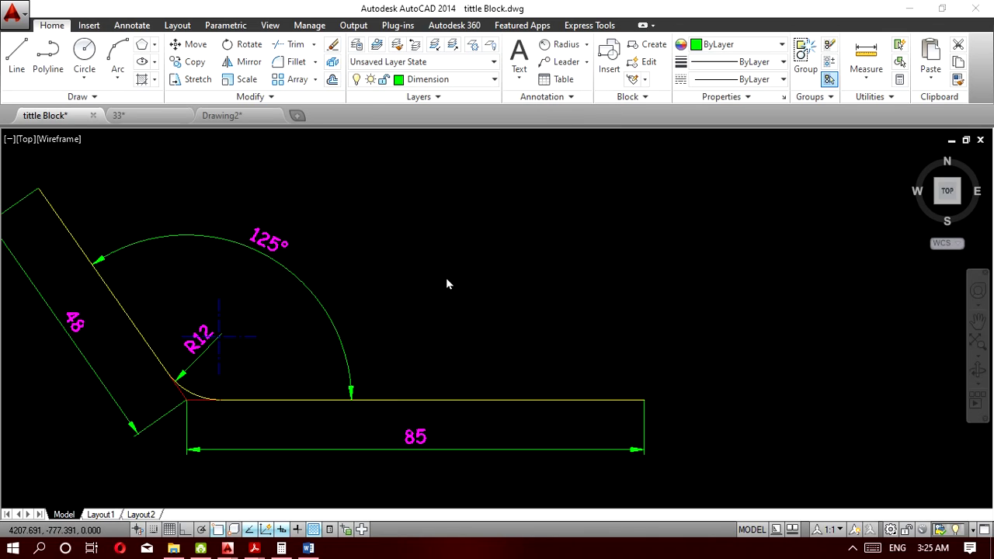
Copy all three dimensioned angle figures to the empty space beside the third portrait title-block sheet in the column.
scroll(445, 277, "down", 5)
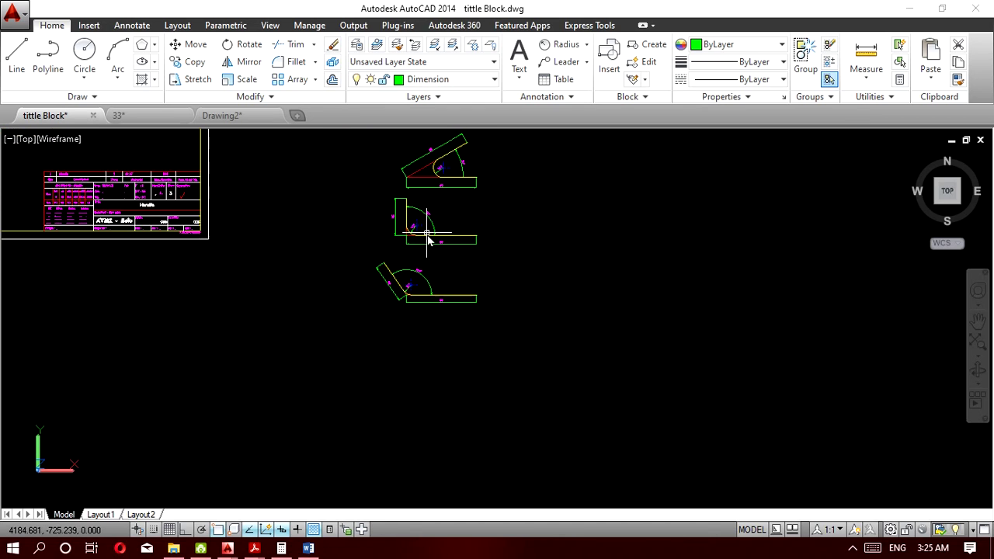
middle_click_drag(428, 240, 398, 305)
left_click(506, 420)
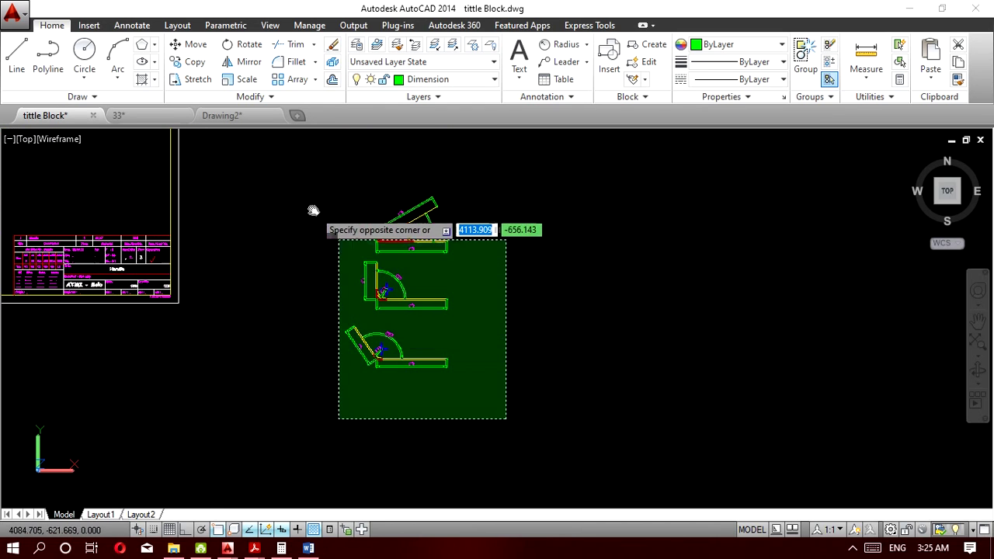
left_click(304, 182)
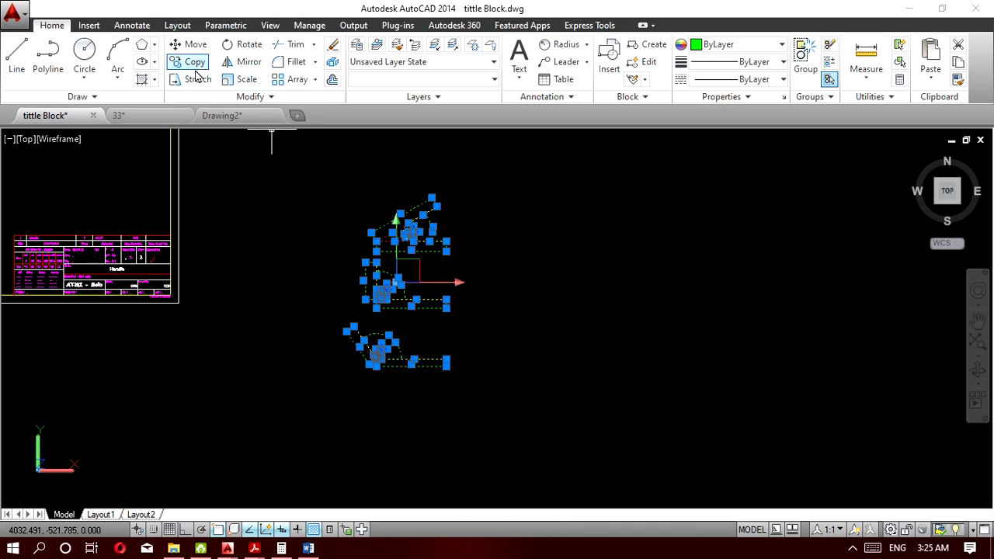
left_click(195, 67)
left_click(447, 299)
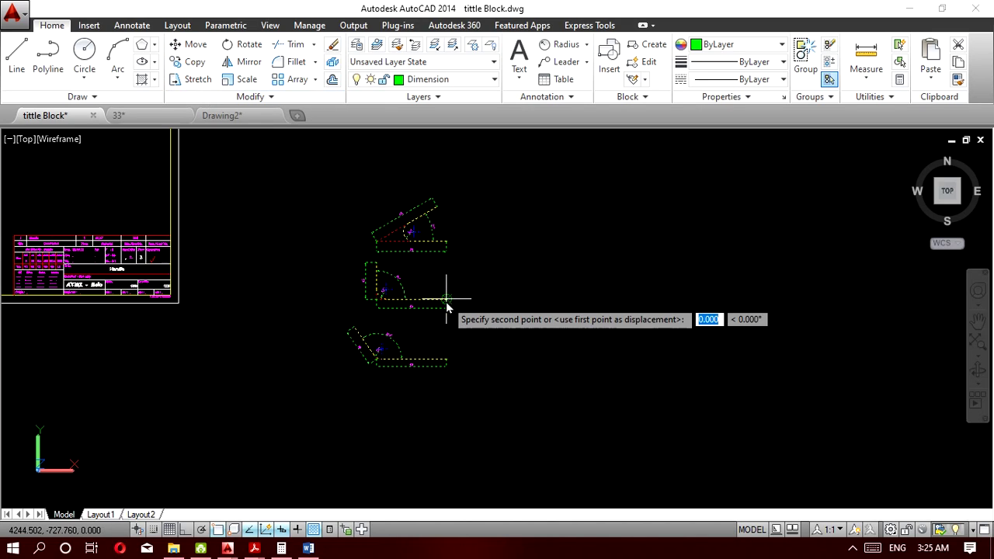
scroll(446, 307, "down", 2)
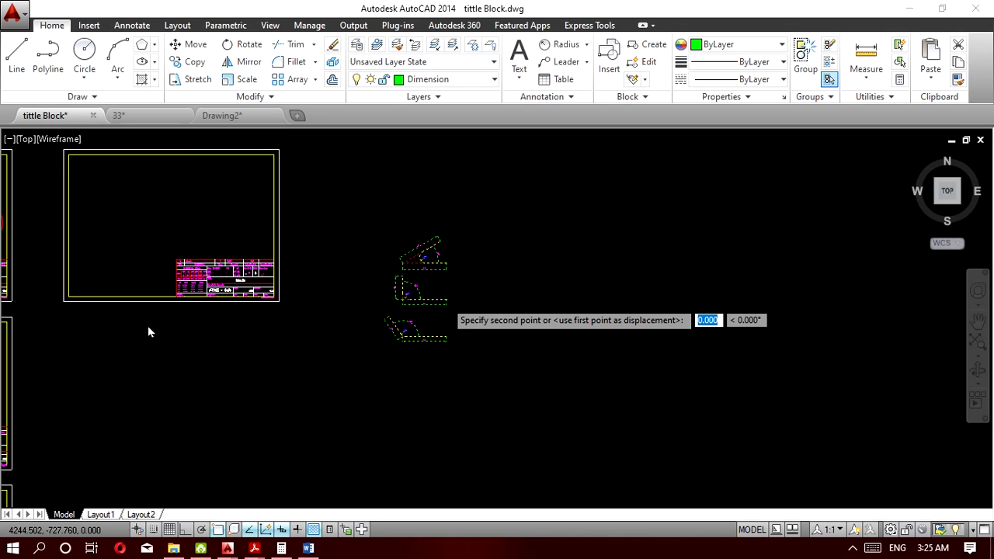
scroll(104, 309, "down", 2)
scroll(103, 303, "down", 2)
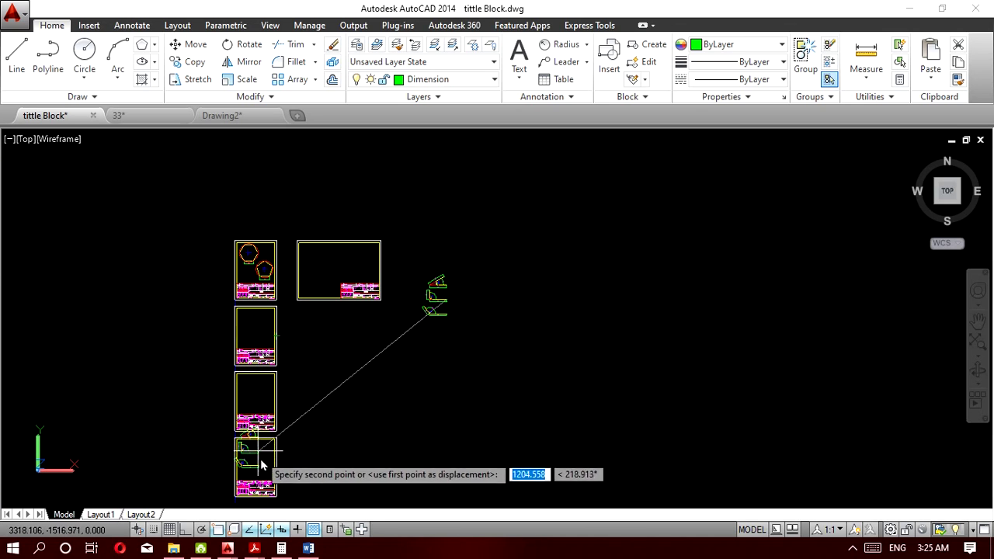
scroll(262, 408, "up", 2)
scroll(261, 404, "up", 3)
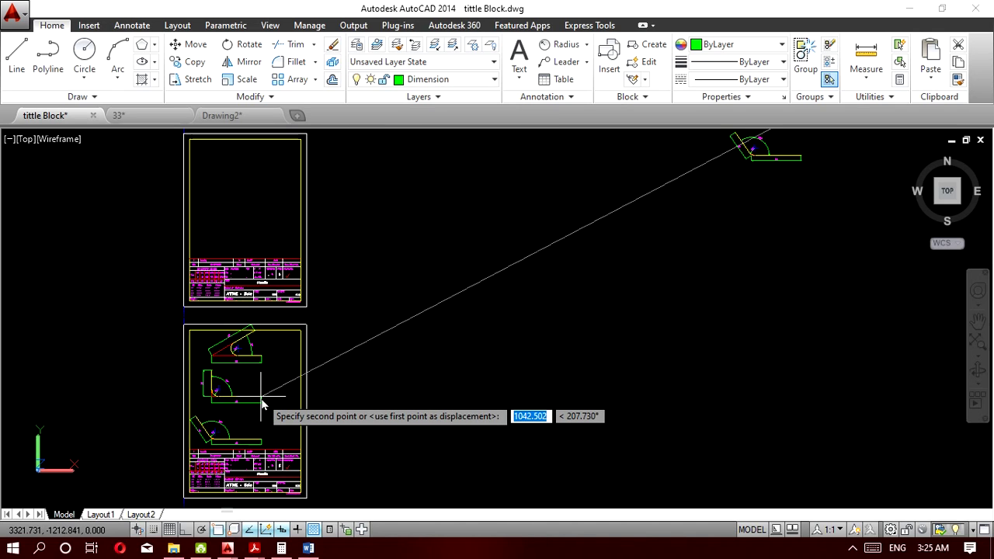
left_click(398, 399)
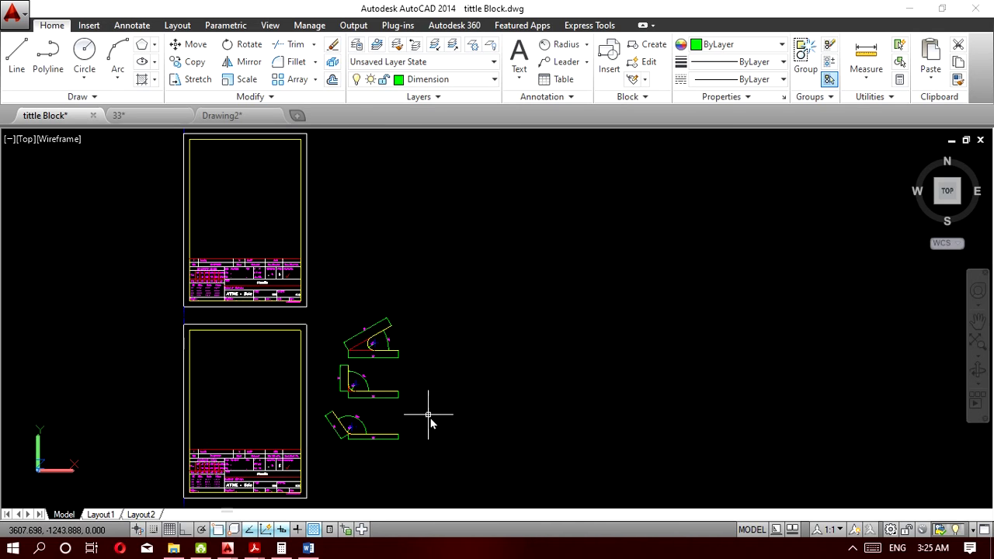
Move the copied 30° figure into the upper part of the third portrait sheet, using its horizontal leg's end as base point.
scroll(388, 392, "up", 2)
left_click(406, 361)
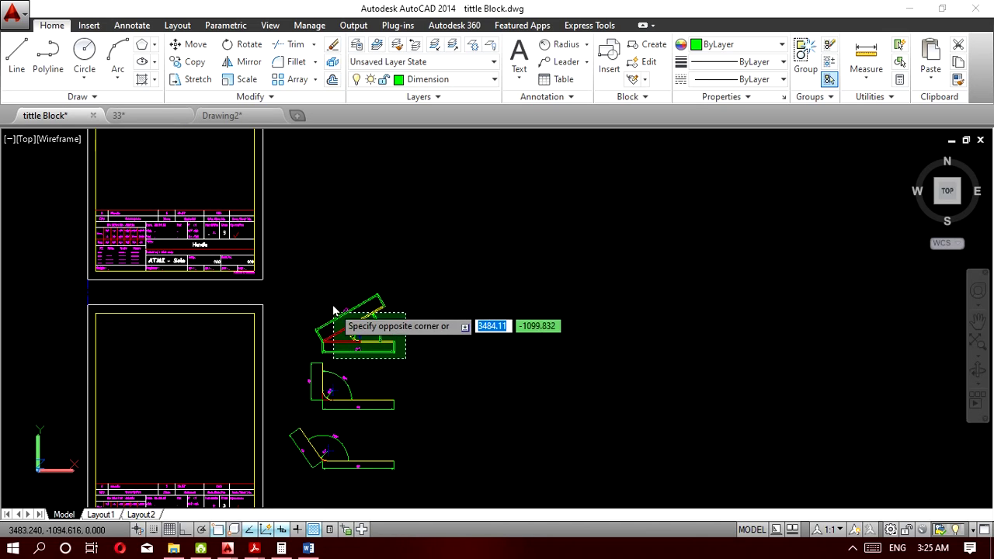
left_click(318, 289)
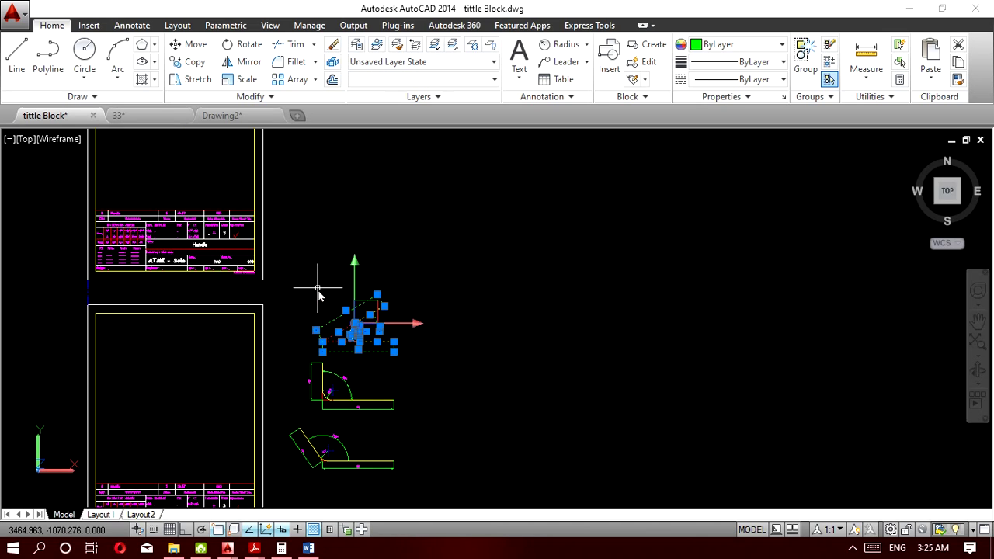
left_click(193, 61)
left_click(393, 343)
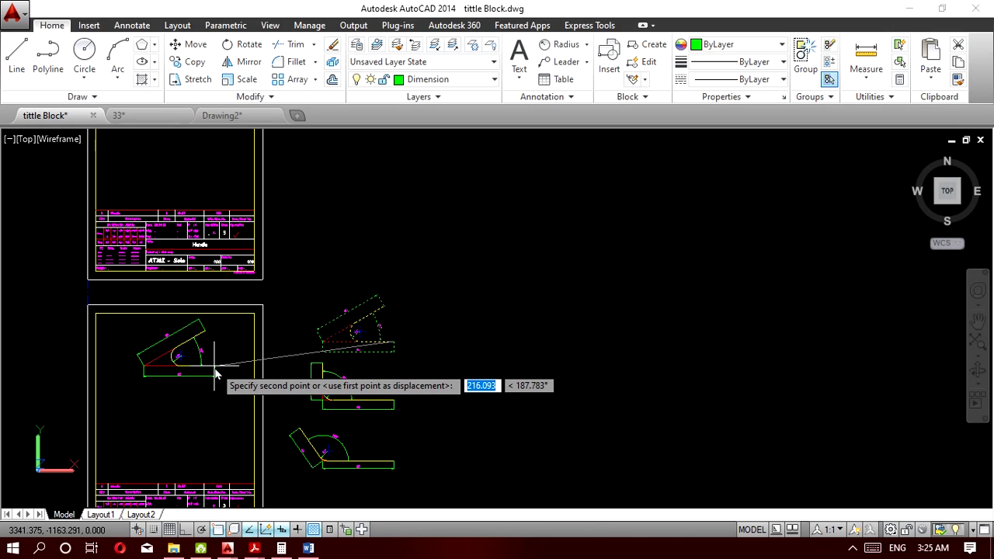
left_click(215, 369)
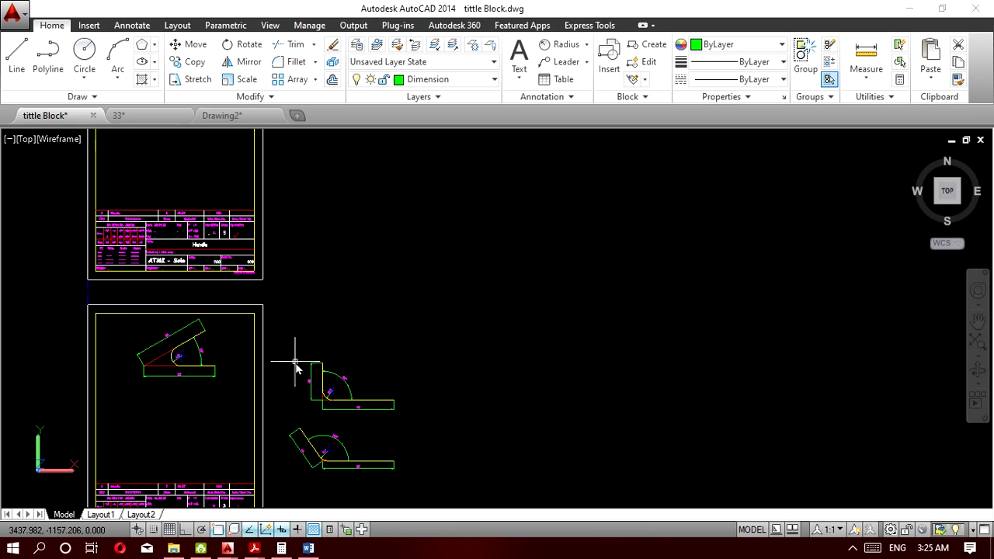
Move the copied 90° figure into the sheet directly below the 30° figure, using its horizontal leg's end as base point.
left_click(425, 427)
left_click(312, 348)
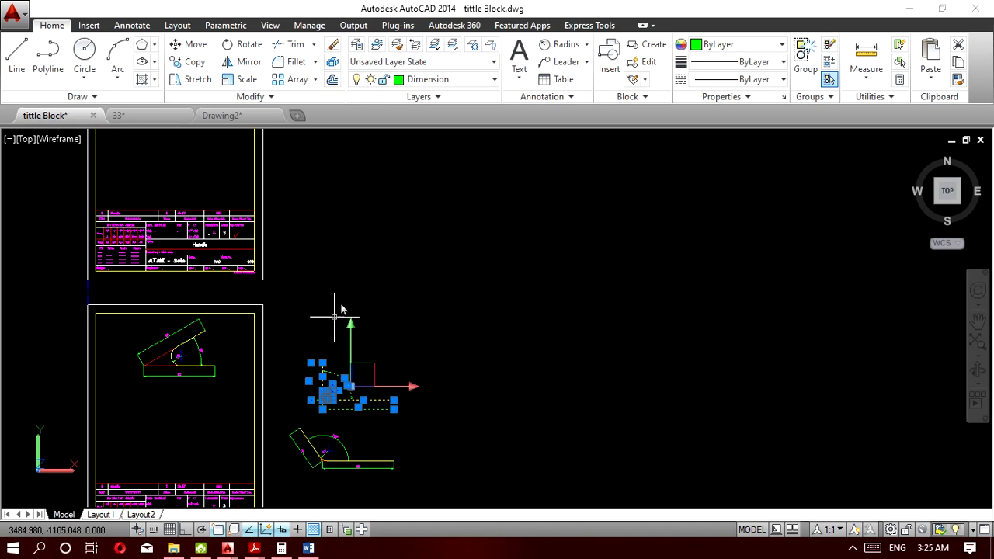
left_click(195, 48)
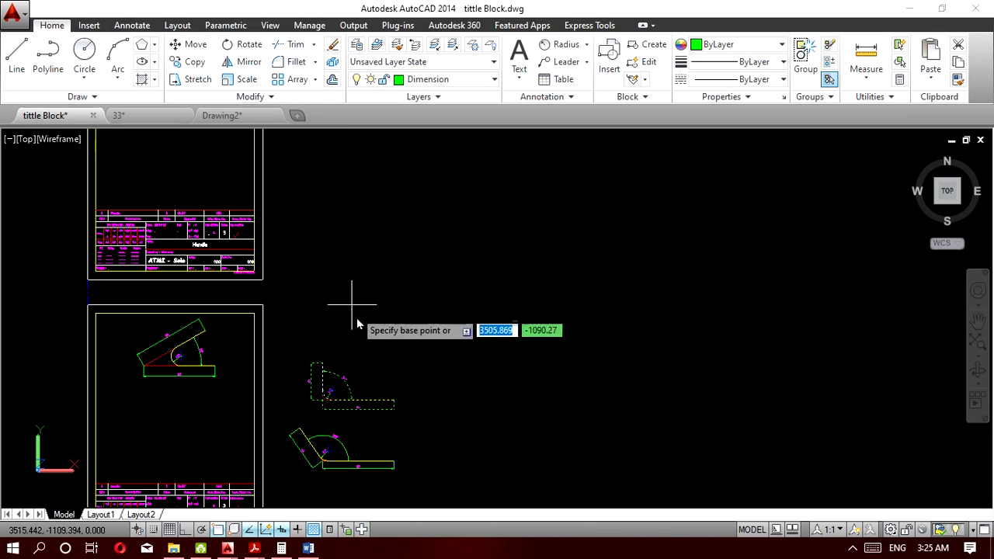
left_click(393, 402)
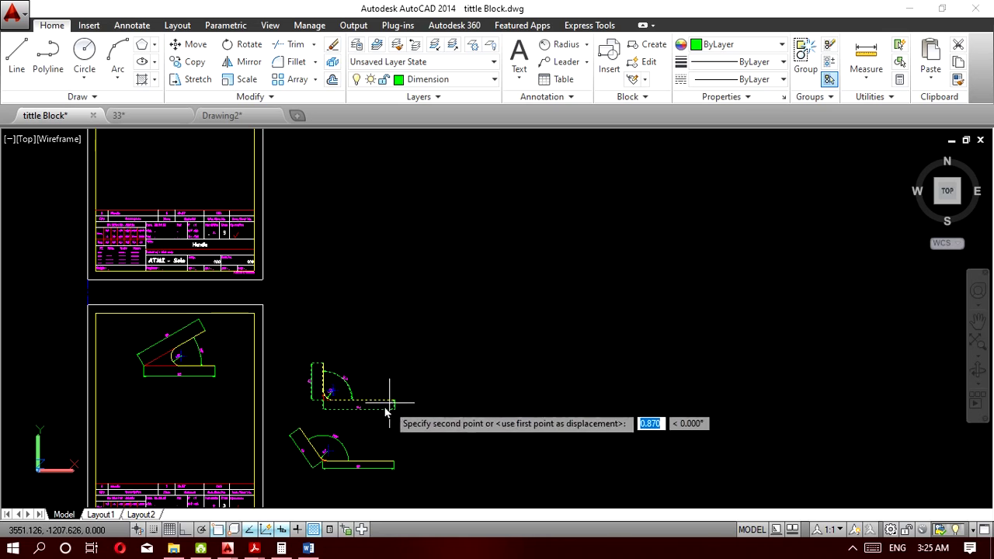
left_click(220, 420)
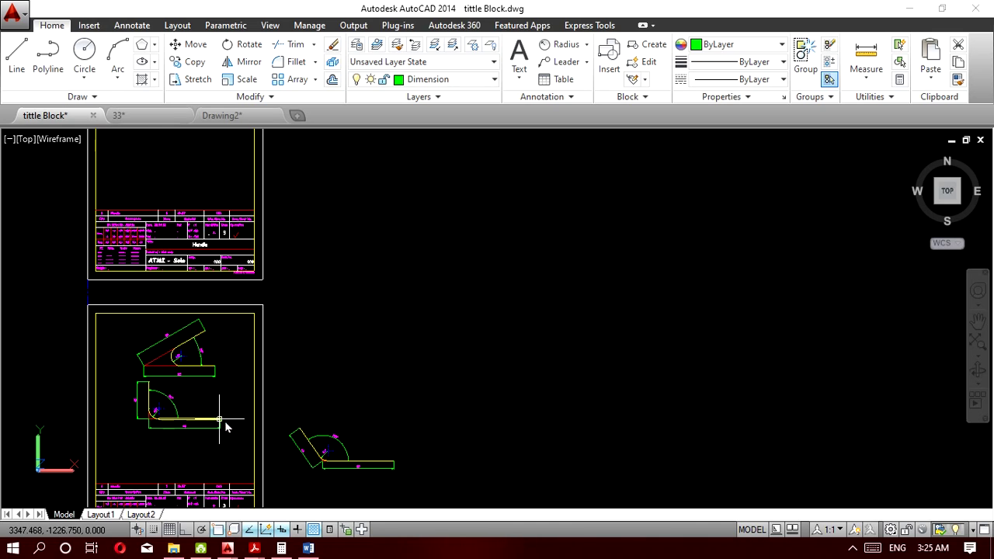
left_click(404, 485)
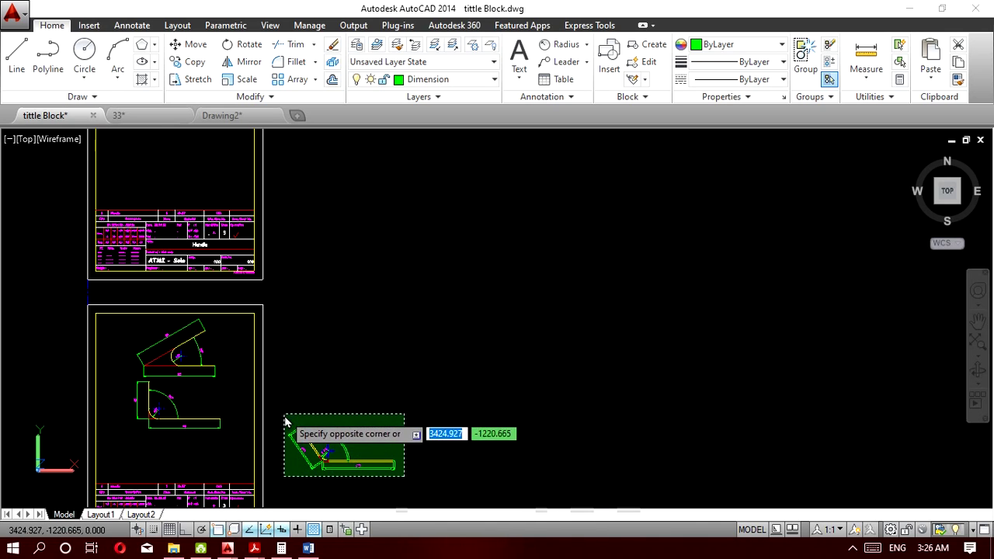
left_click(284, 417)
key("Escape")
scroll(212, 416, "up", 4)
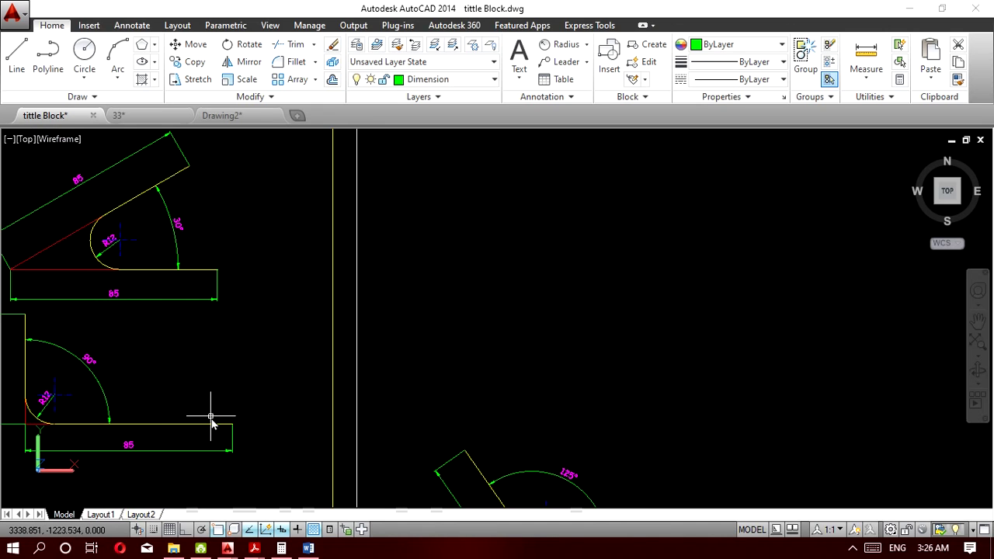
Draw a vertical guide line from the end of the 30° figure's horizontal leg down past the 90° figure.
scroll(211, 420, "down", 1)
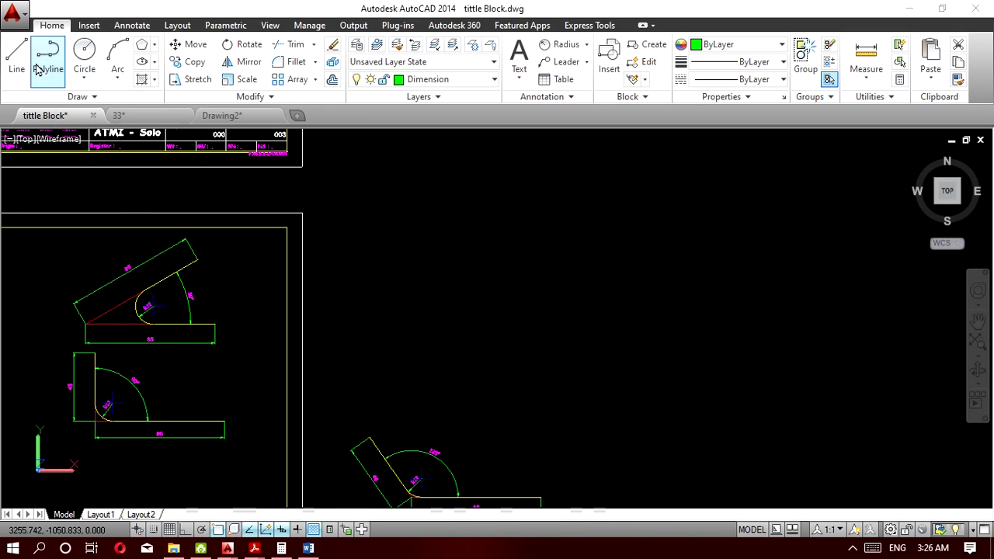
left_click(216, 324)
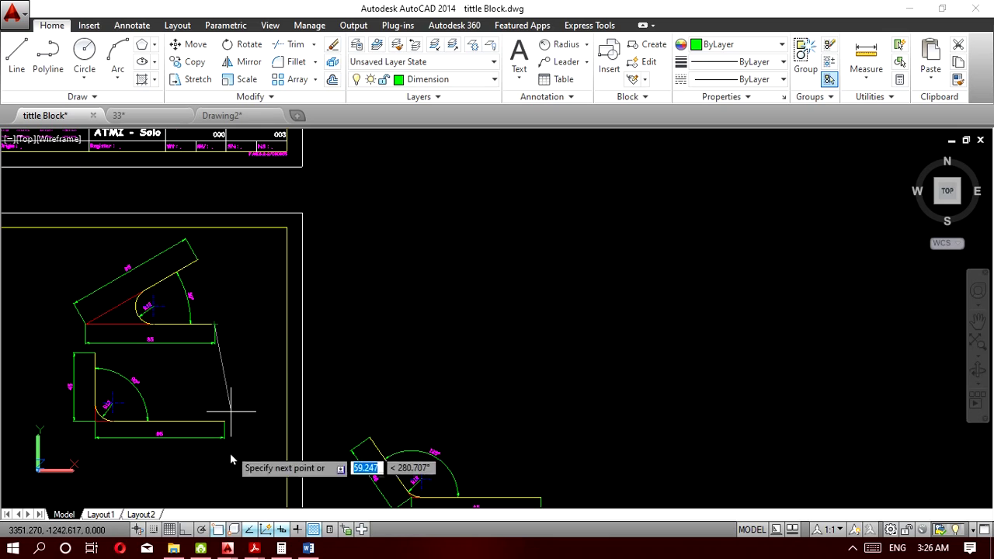
left_click(215, 497)
scroll(215, 443, "up", 1)
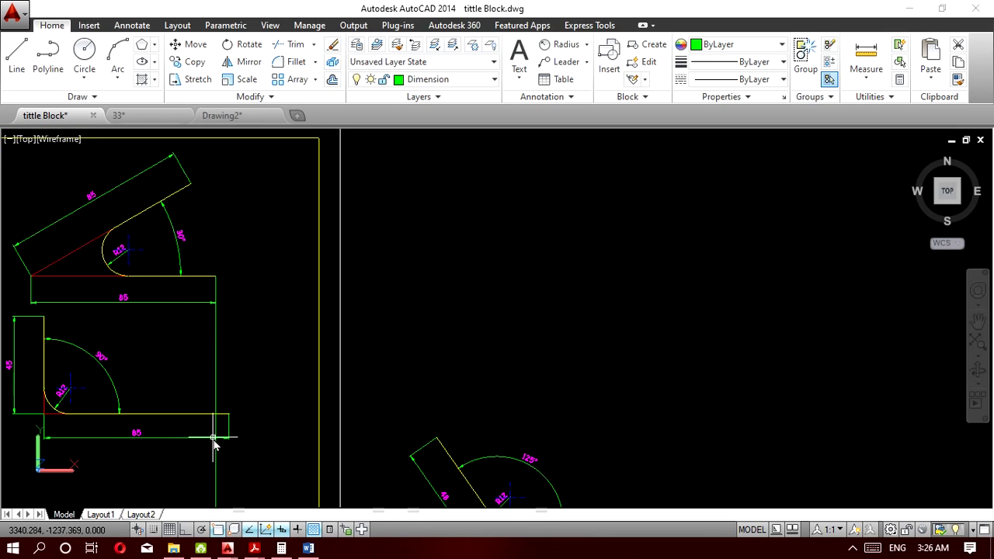
Move the 90° figure so the end of its horizontal leg lies on the vertical guide line.
scroll(171, 431, "down", 2)
left_click(203, 458)
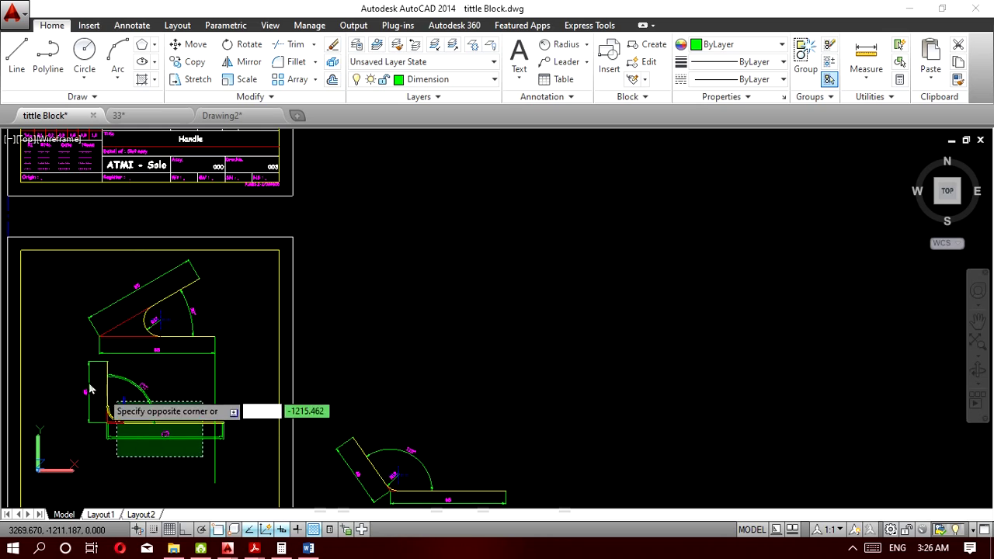
left_click(65, 365)
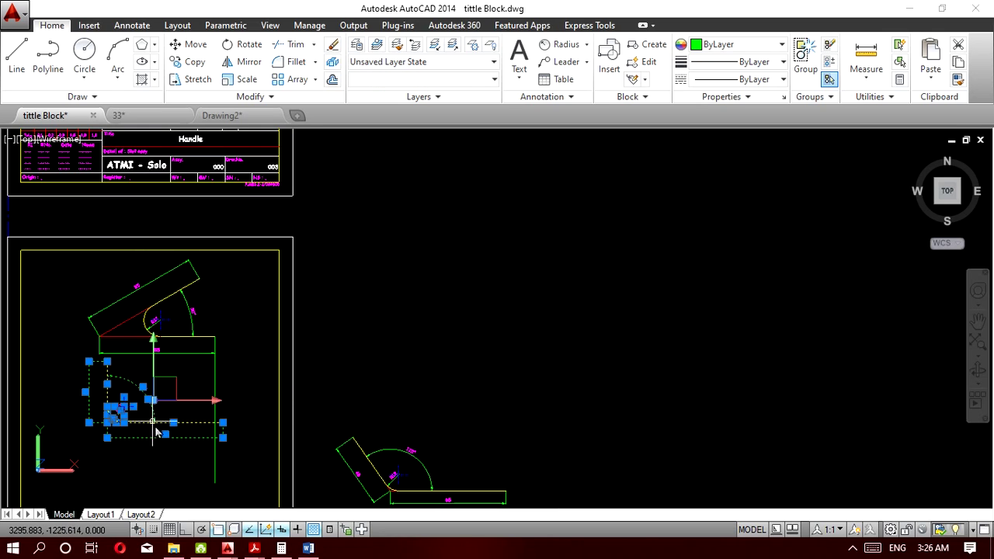
left_click(202, 63)
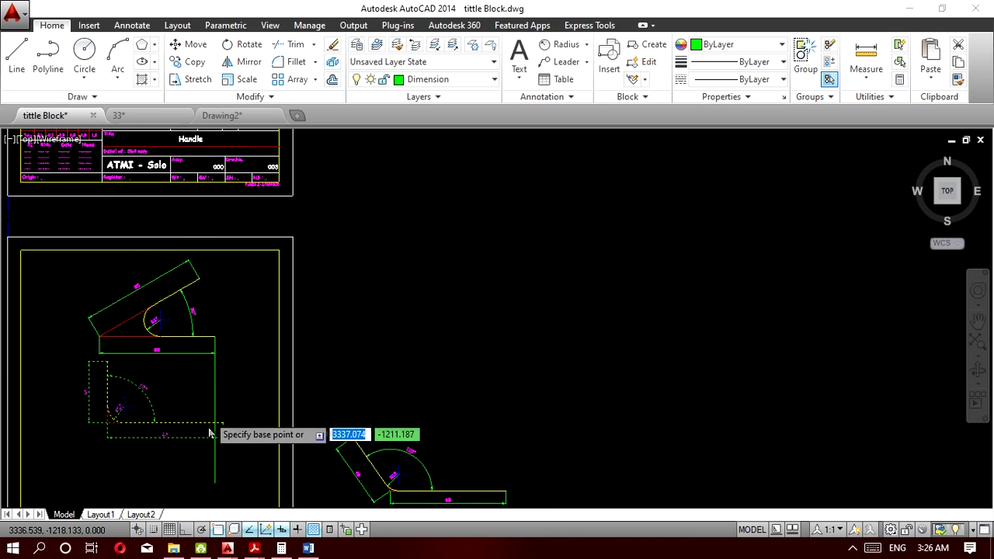
scroll(225, 439, "up", 4)
left_click(249, 424)
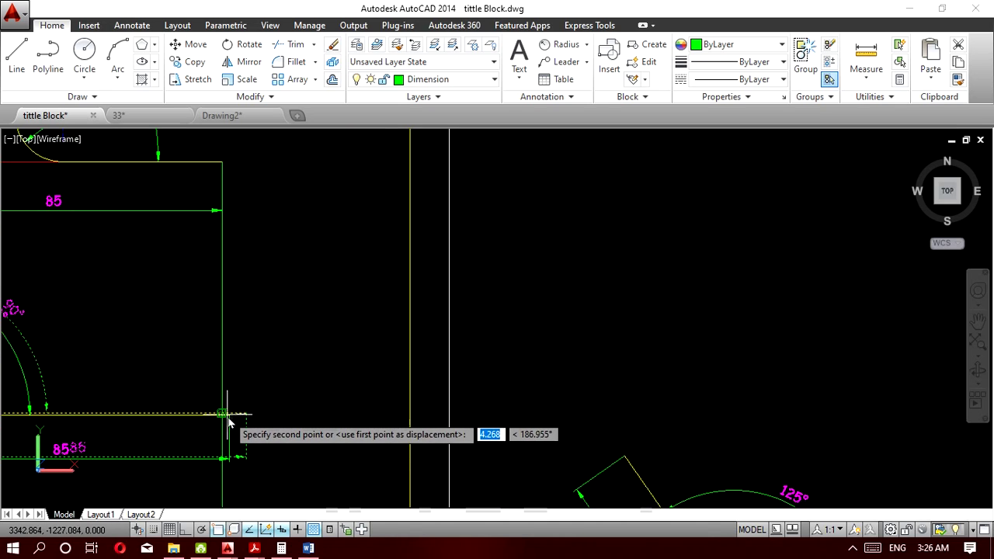
left_click(226, 418)
Try to stretch the lower end of the vertical guide line down into the title block.
scroll(226, 418, "down", 6)
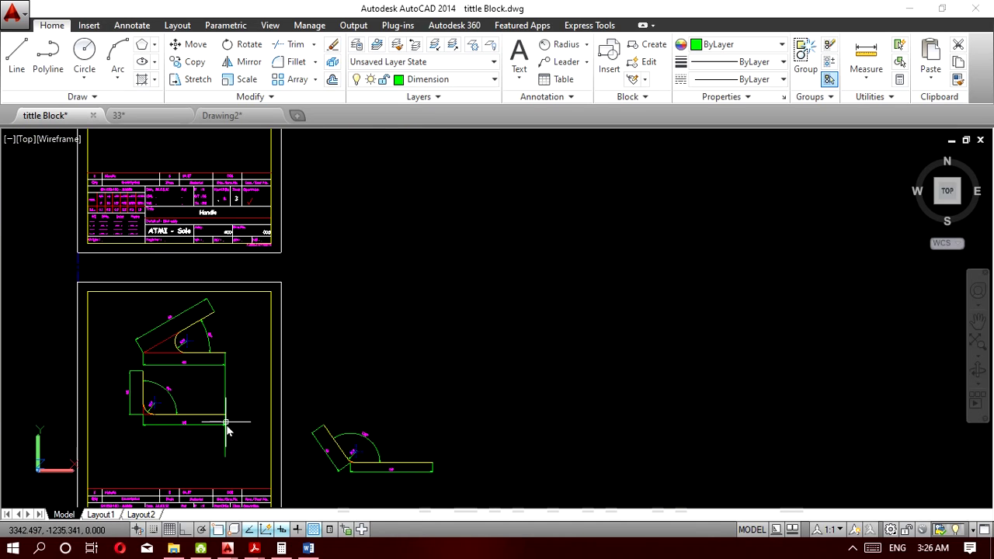
middle_click_drag(225, 418, 339, 322)
scroll(288, 391, "up", 2)
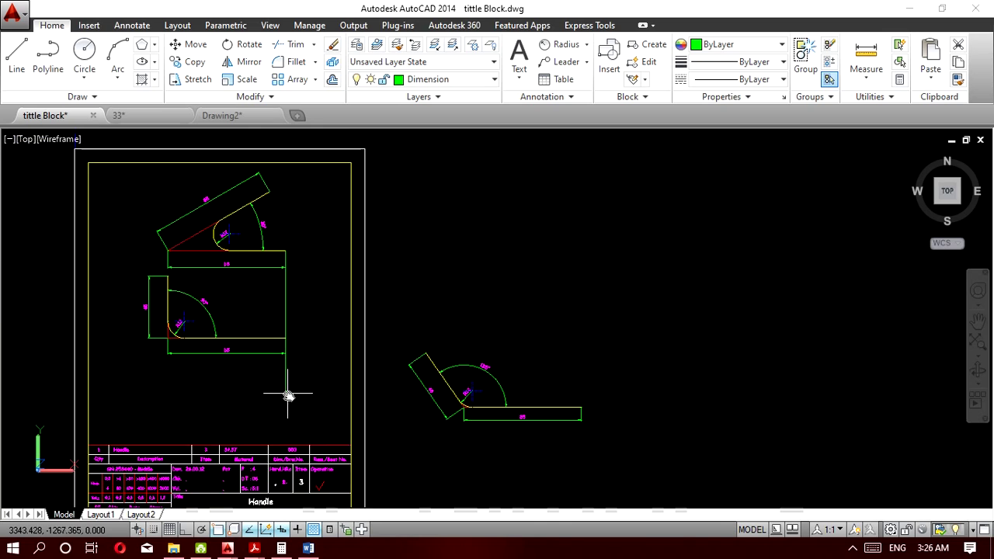
left_click(299, 427)
left_click(268, 394)
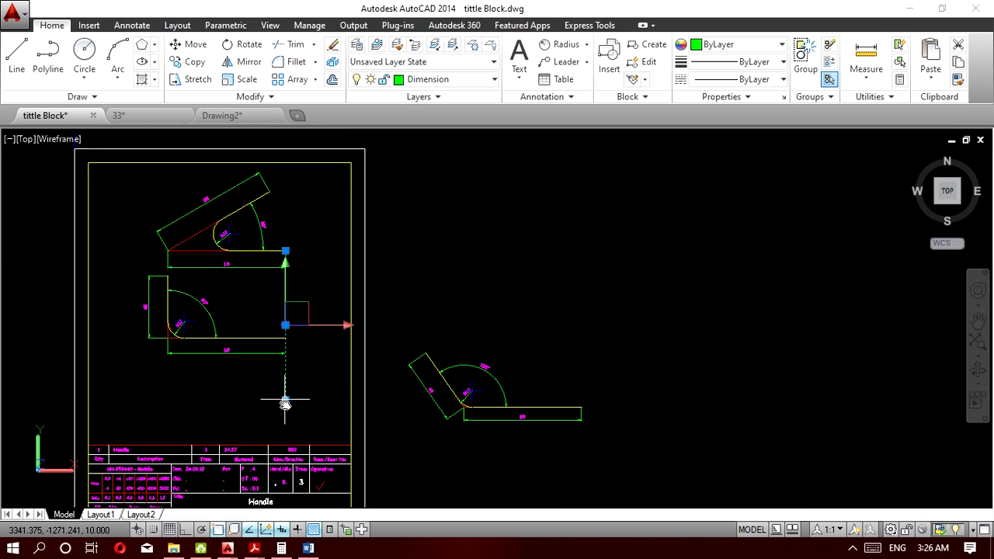
left_click(285, 401)
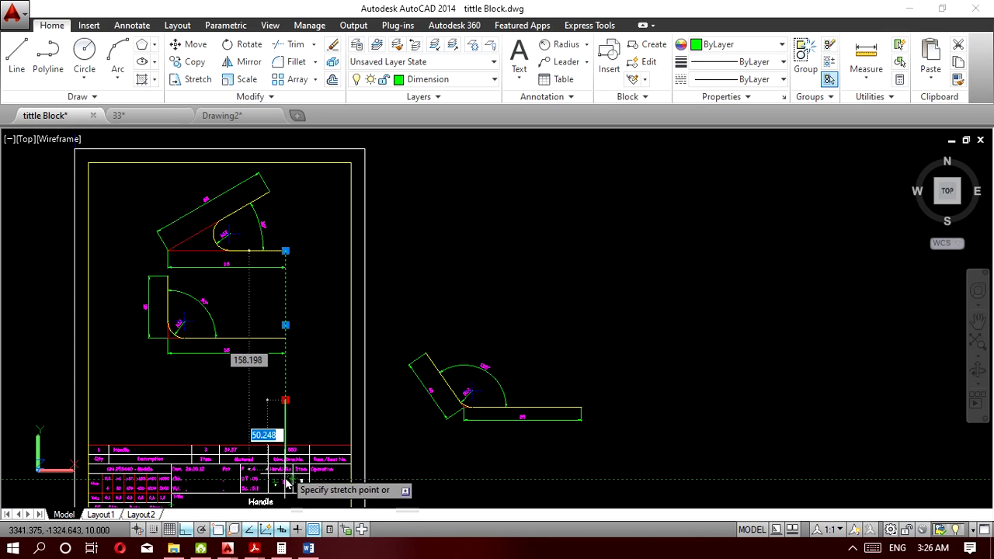
middle_click_drag(294, 448, 298, 379)
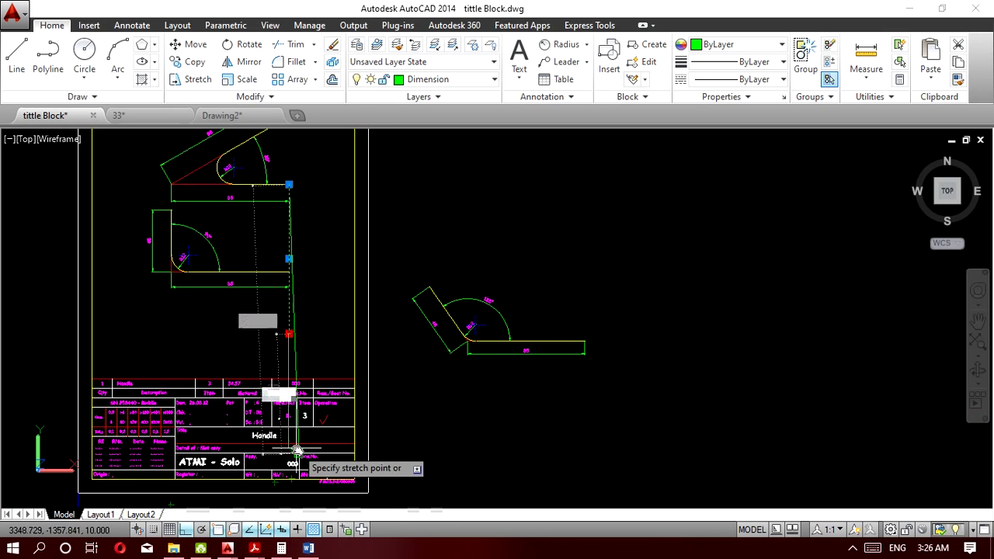
left_click(299, 450)
key("ctrl+z")
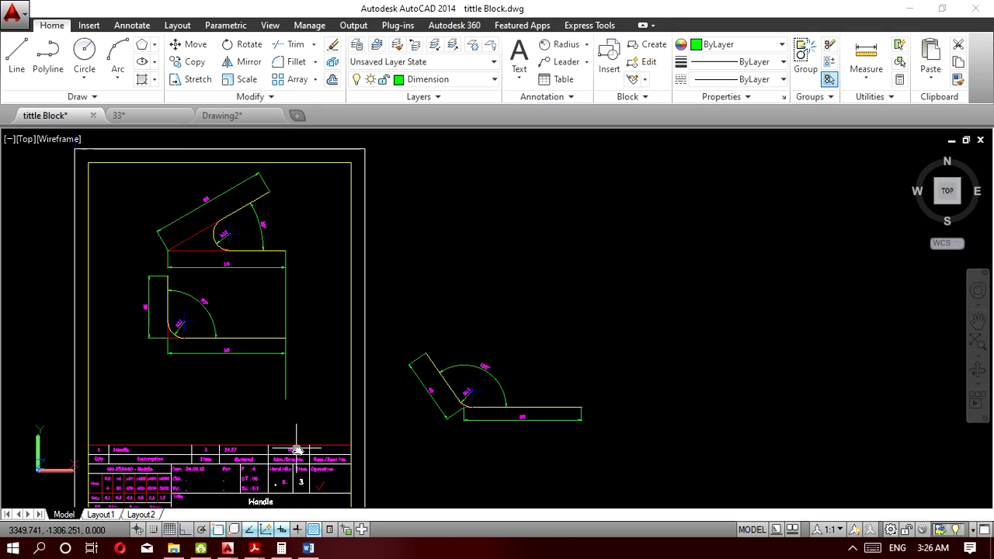
Draw a second vertical guide line from the lower end of the first one down to the title block.
left_click(270, 414)
left_click(138, 242)
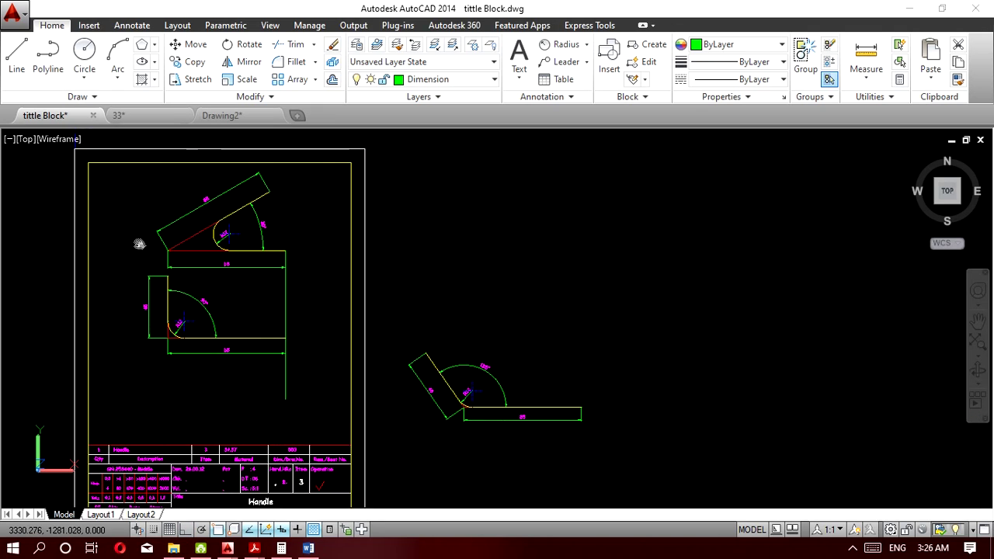
left_click(24, 65)
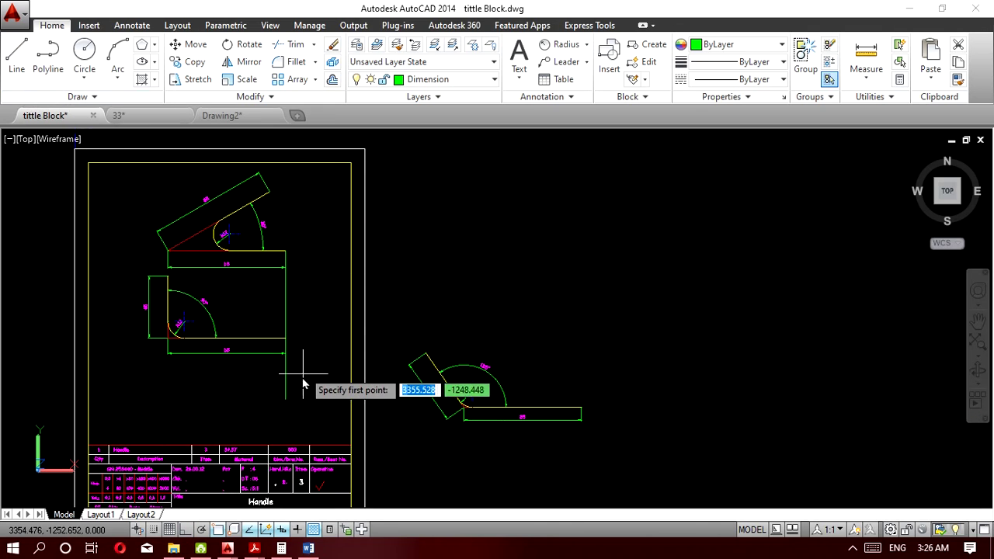
left_click(285, 399)
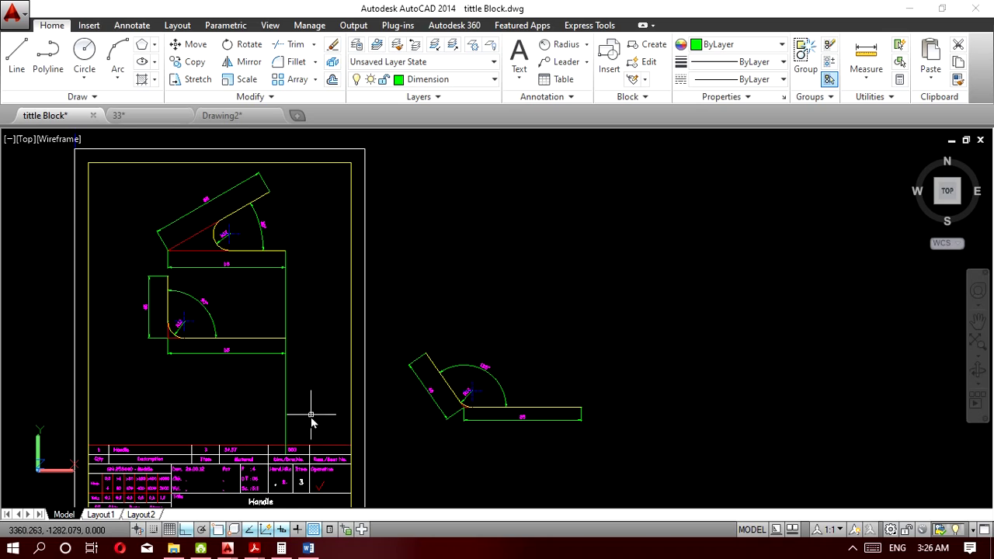
Move the 125° figure into the sheet below the 90° figure, placing its horizontal leg's end on the guide line.
scroll(312, 412, "up", 2)
left_click(756, 469)
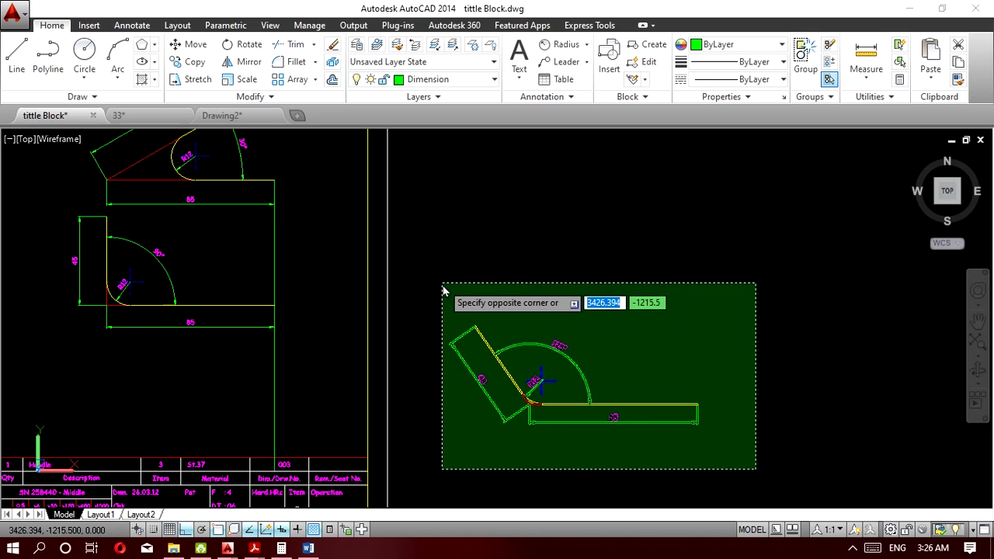
left_click(475, 305)
left_click(190, 44)
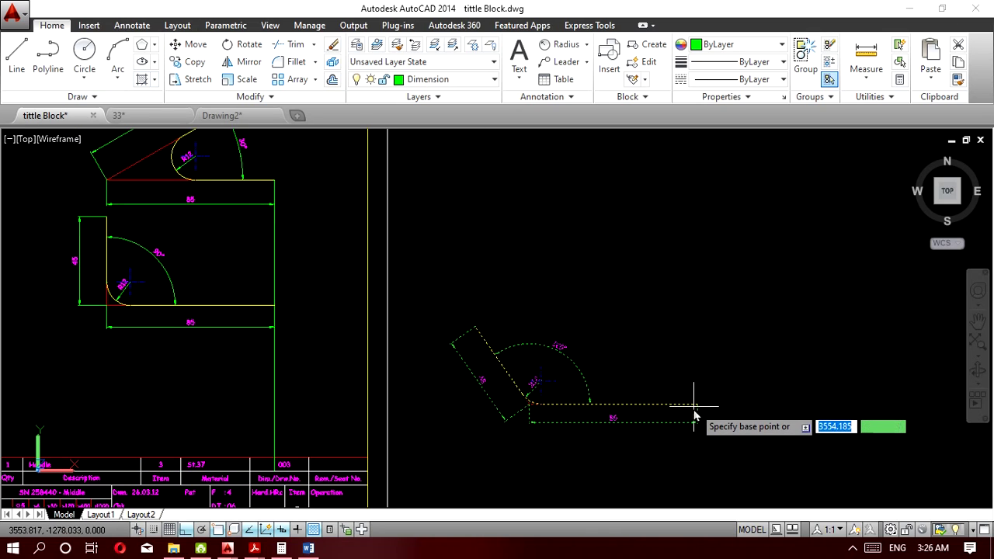
left_click(698, 404)
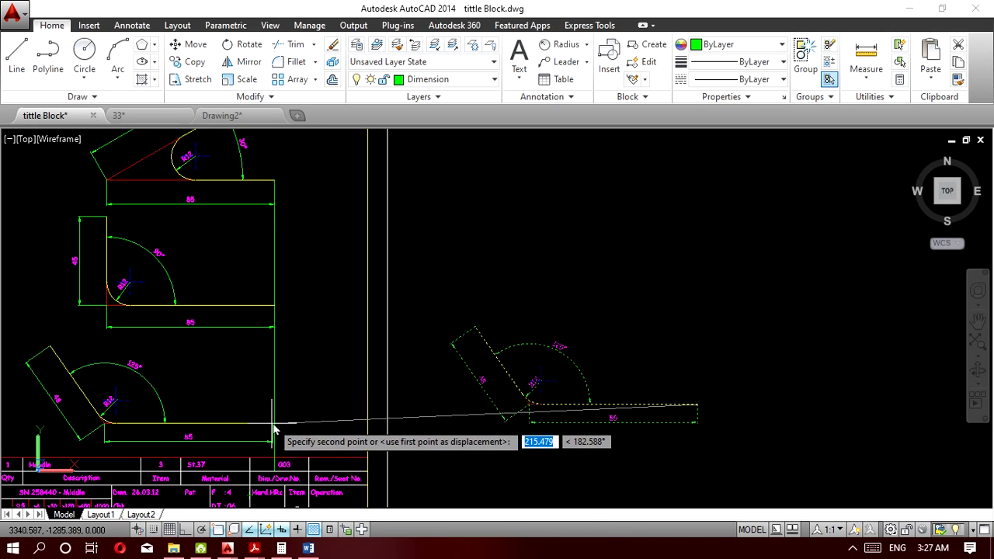
left_click(277, 425)
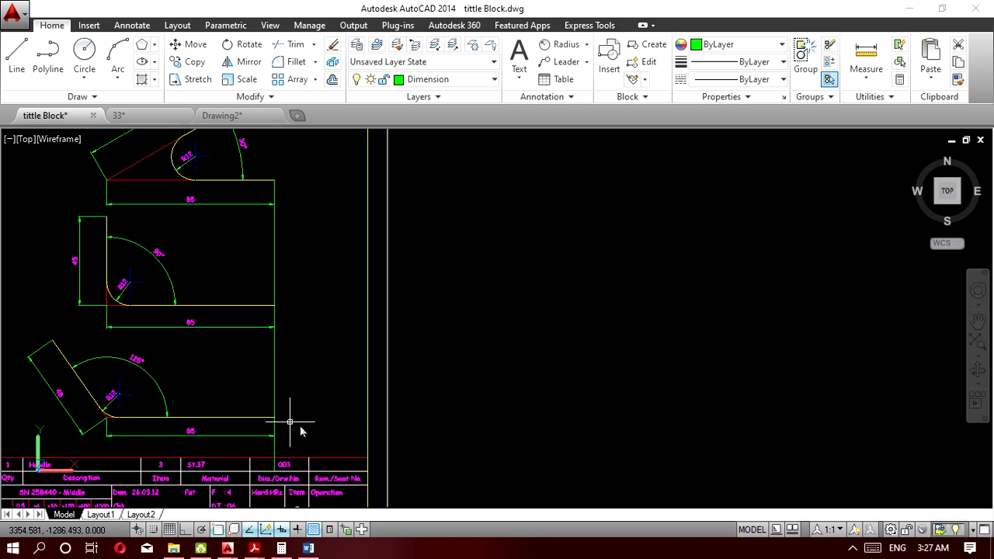
Delete the vertical guide lines connecting the three figures.
left_click(290, 395)
left_click(268, 373)
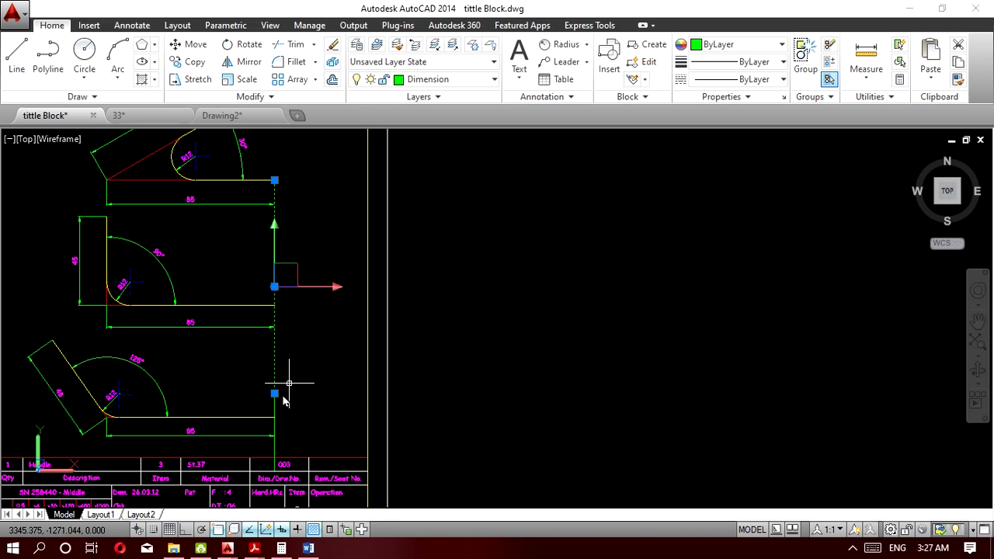
key("Delete")
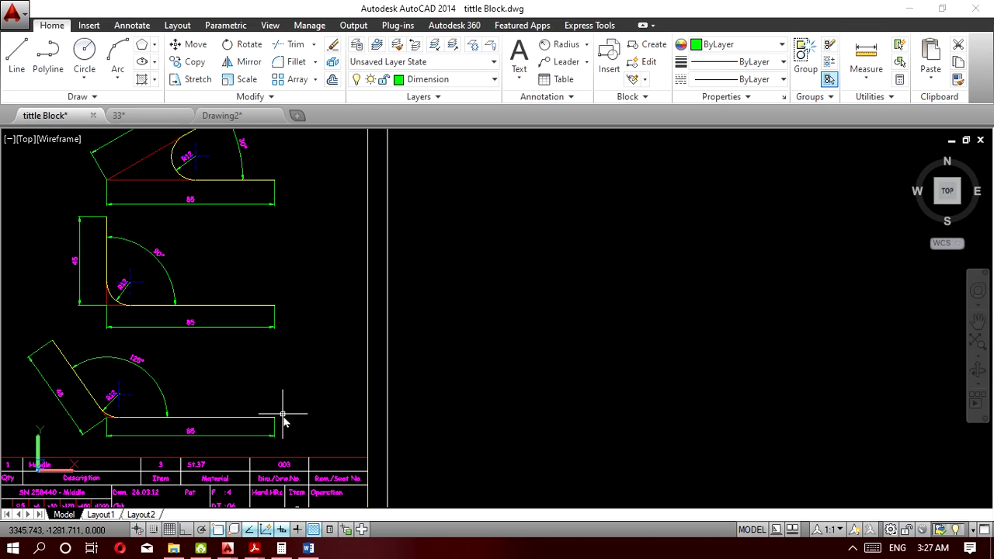
scroll(280, 419, "down", 2)
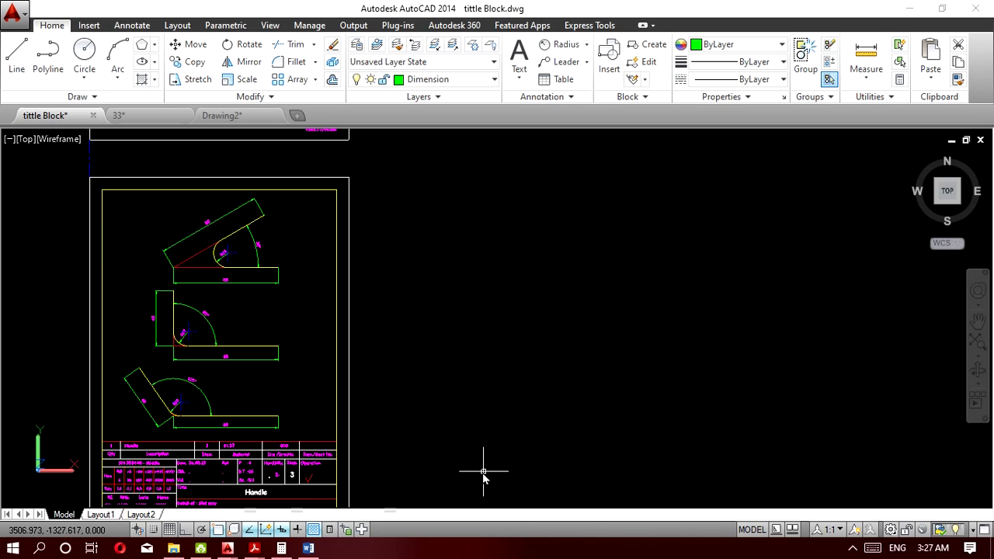
Inspect the sheet's title block and look through the exercise pages of the PDF in Acrobat Reader.
scroll(256, 402, "up", 2)
middle_click_drag(256, 402, 321, 231)
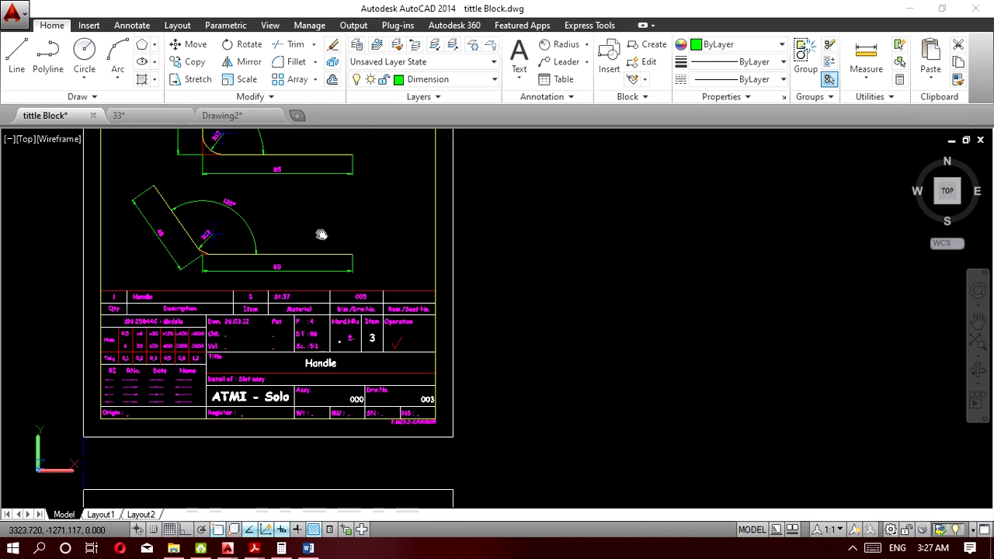
scroll(255, 329, "up", 2)
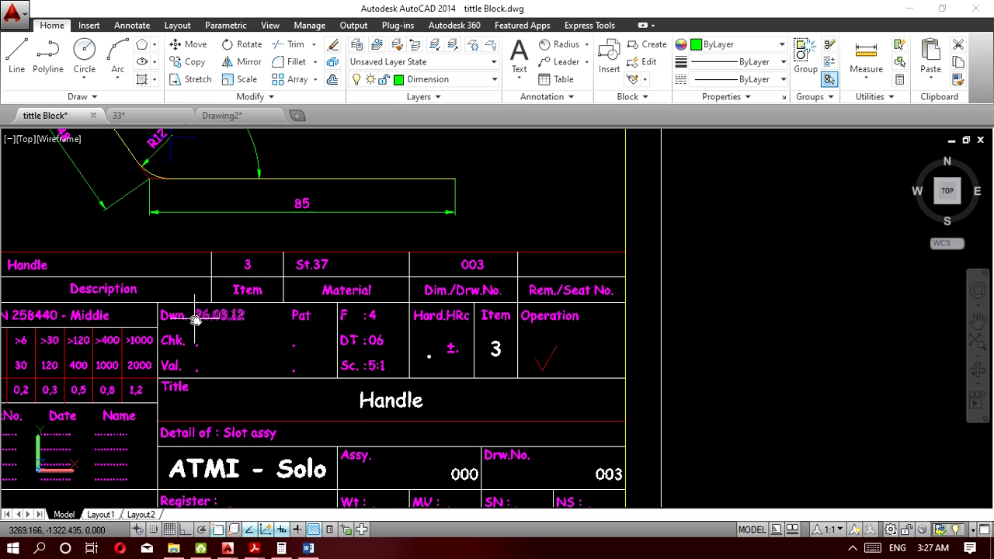
scroll(315, 358, "down", 5)
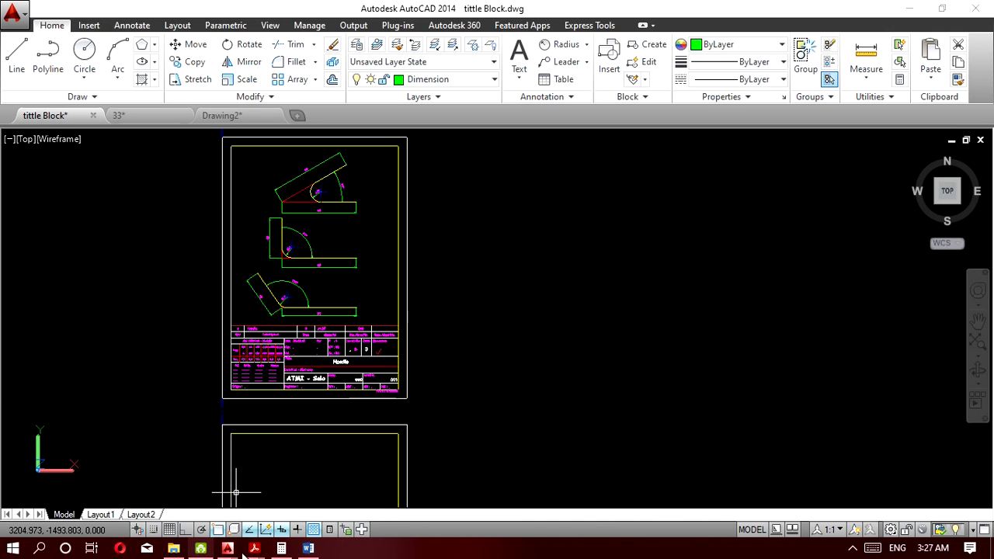
mouse_move(256, 548)
left_click(225, 509)
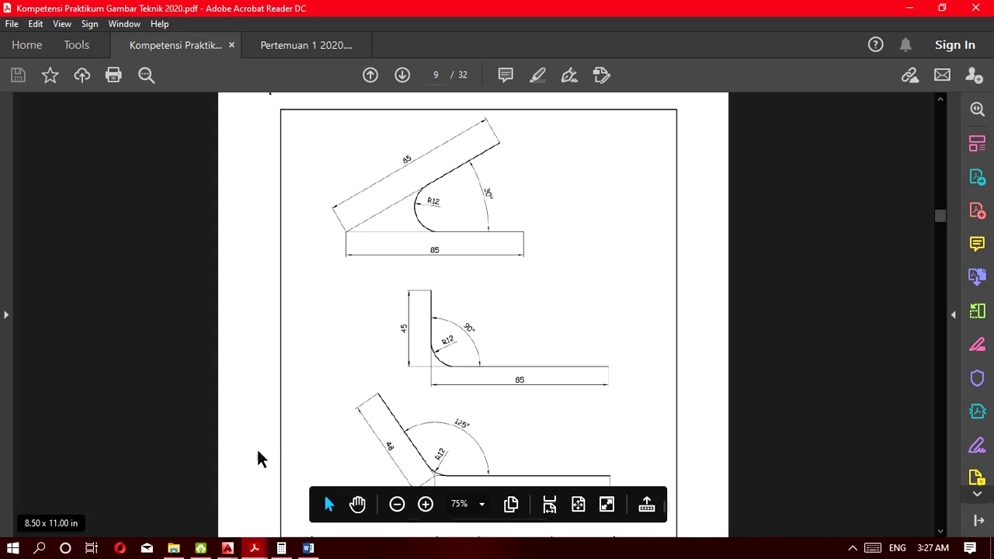
scroll(502, 329, "down", 3)
scroll(503, 337, "down", 5)
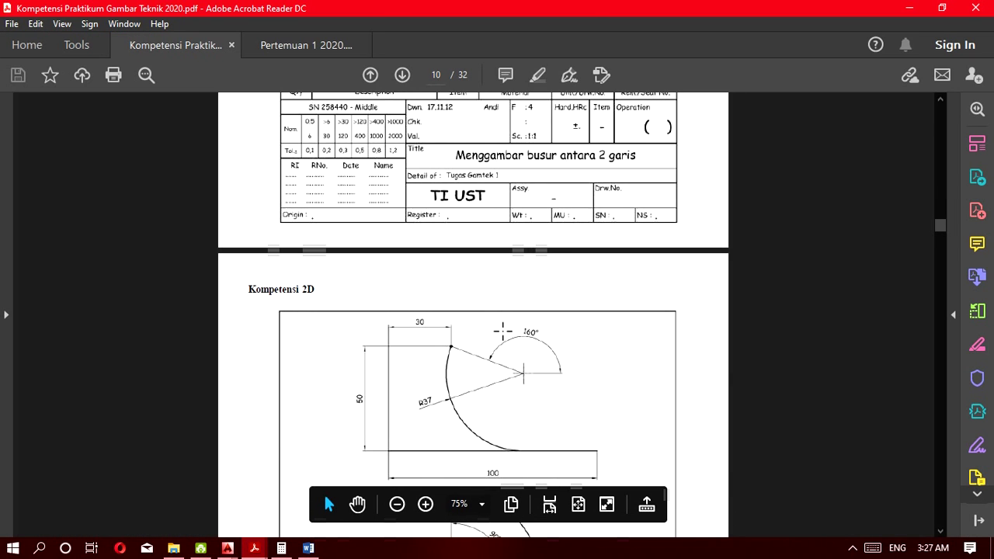
scroll(504, 331, "up", 3)
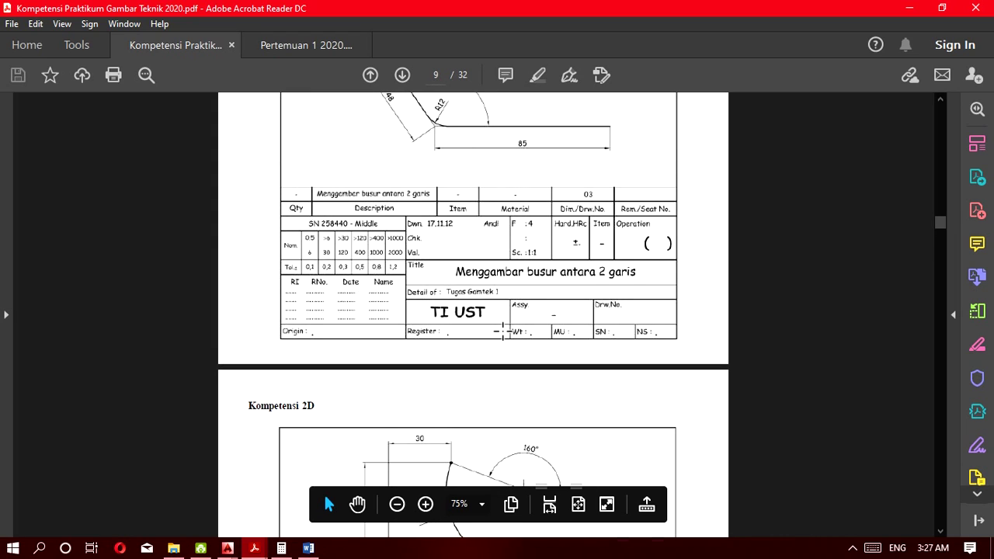
scroll(503, 331, "down", 3)
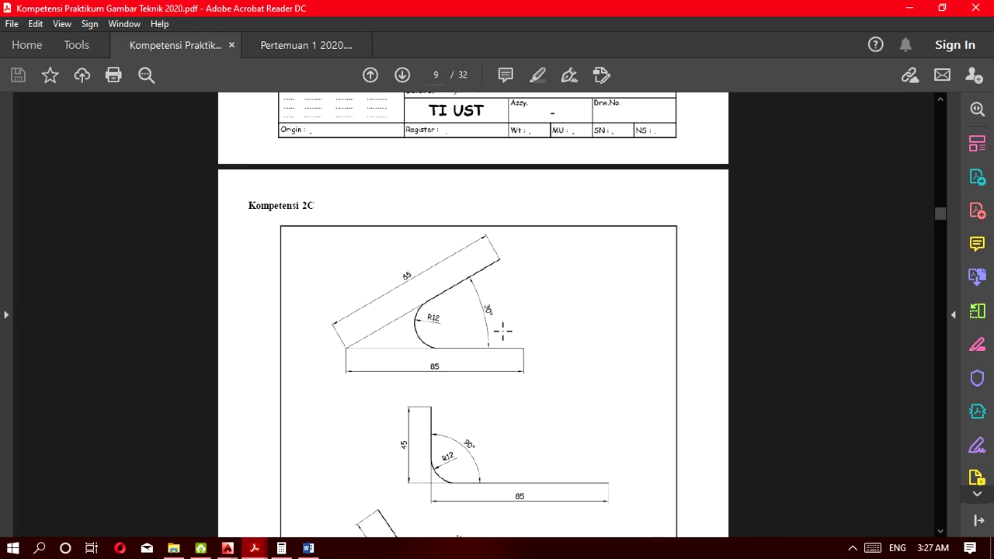
scroll(596, 305, "down", 10)
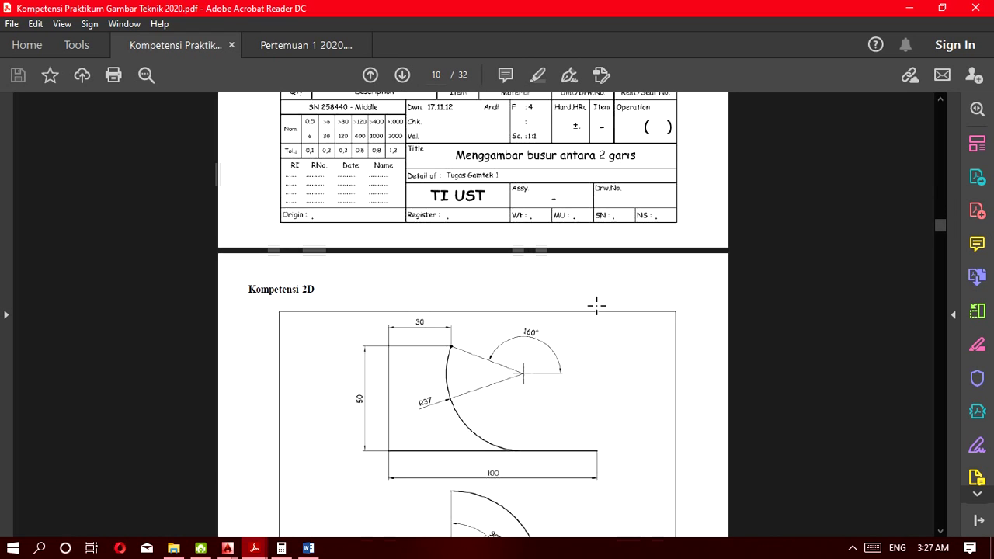
scroll(596, 317, "down", 5)
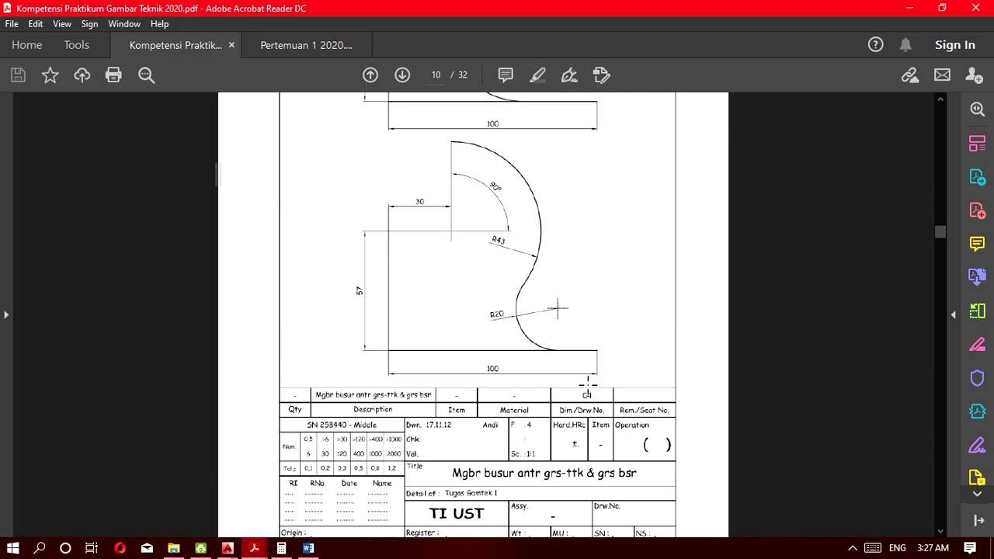
scroll(588, 384, "down", 15)
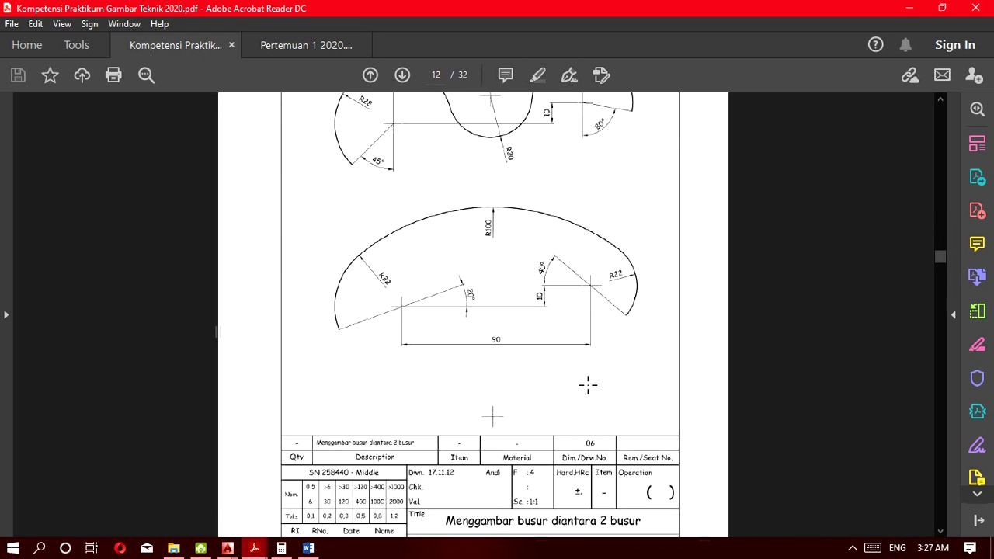
scroll(588, 384, "up", 20)
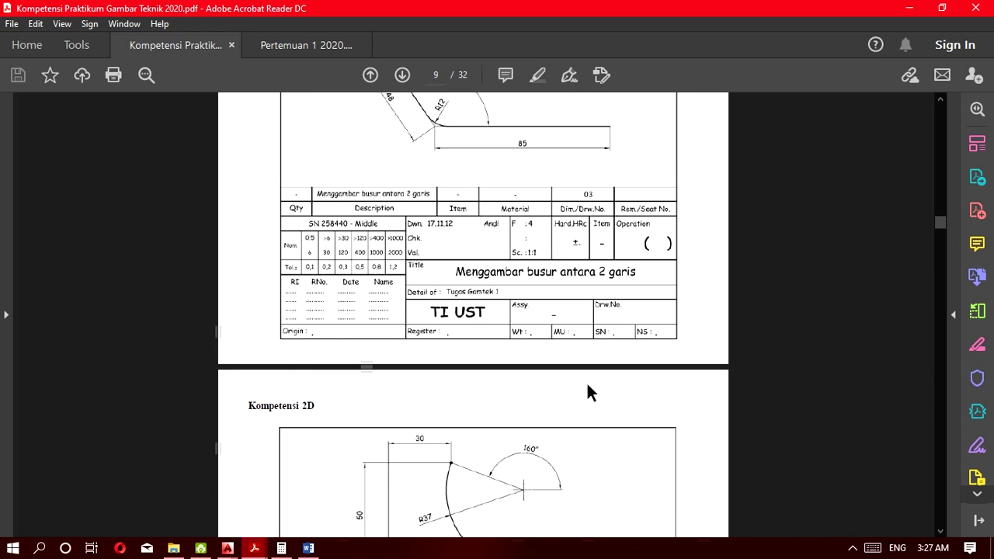
scroll(588, 384, "up", 5)
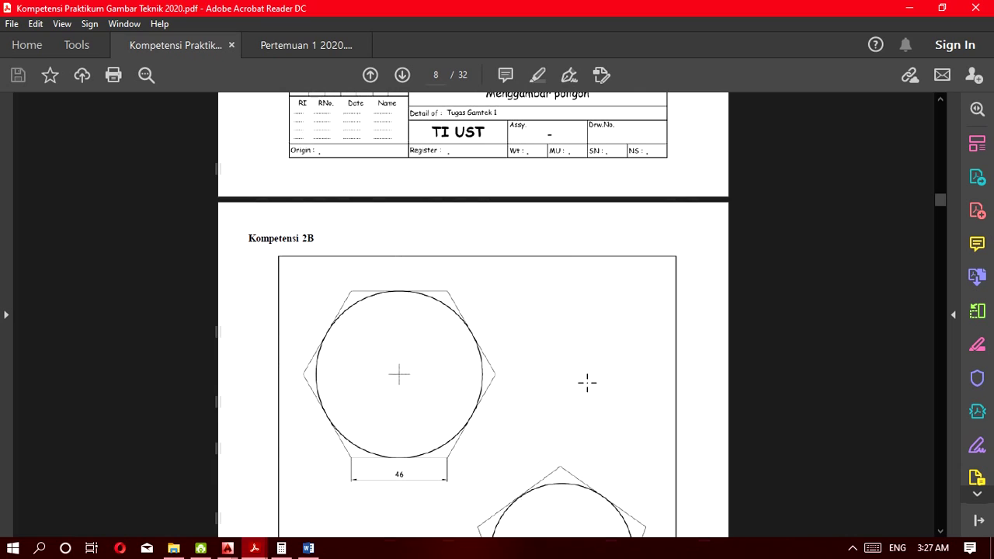
scroll(588, 384, "up", 7)
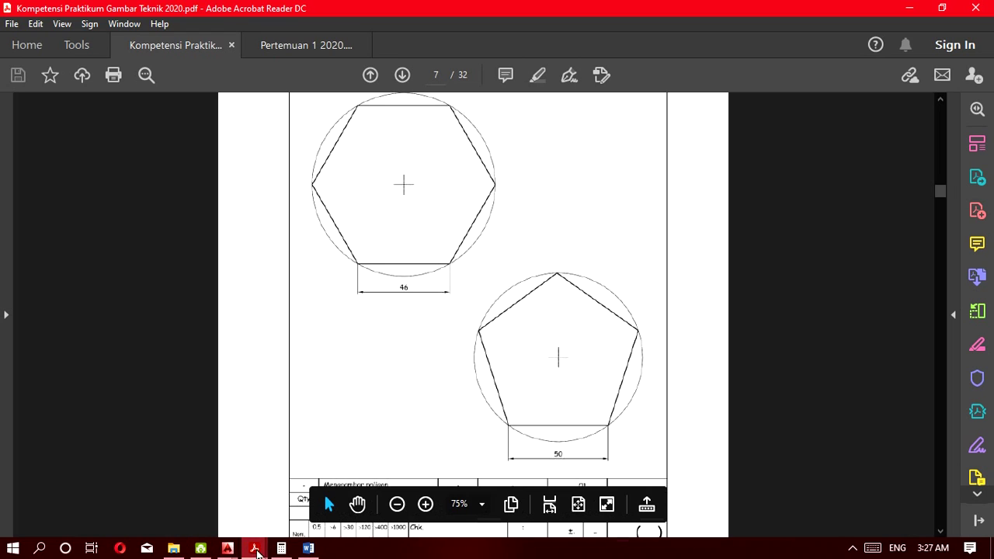
Switch back to AutoCAD and review the overall arrangement of the title-block sheets.
mouse_move(225, 550)
left_click(78, 489)
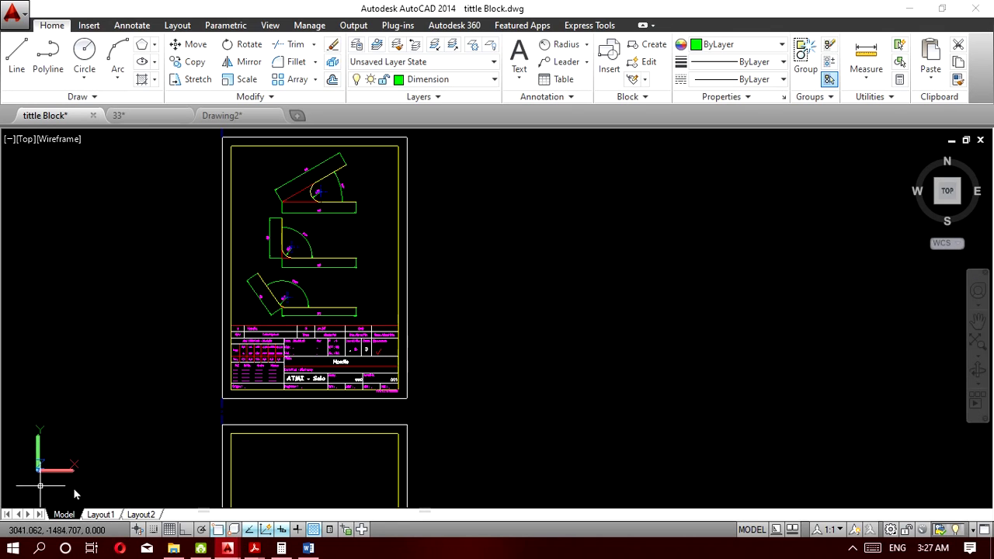
scroll(394, 362, "down", 8)
scroll(449, 237, "up", 5)
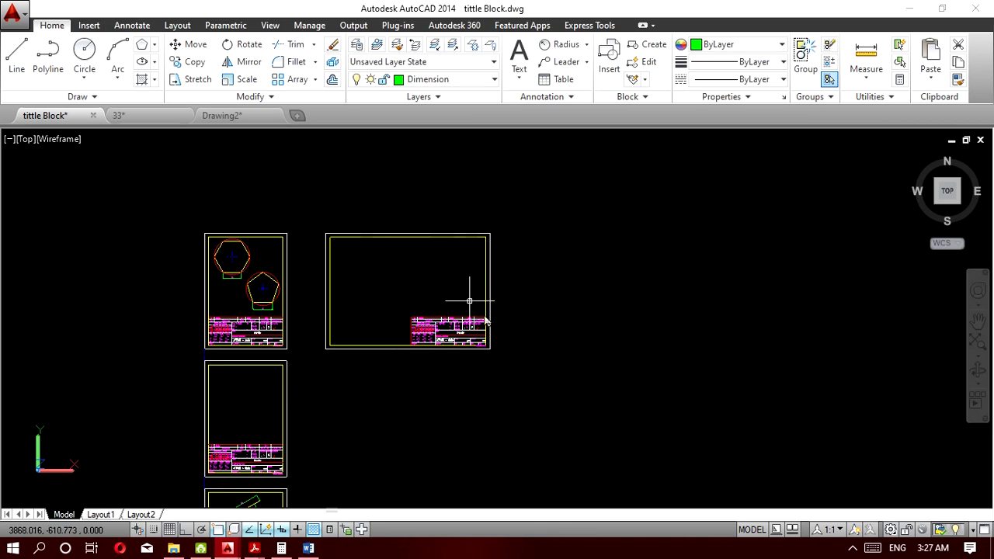
scroll(420, 327, "down", 2)
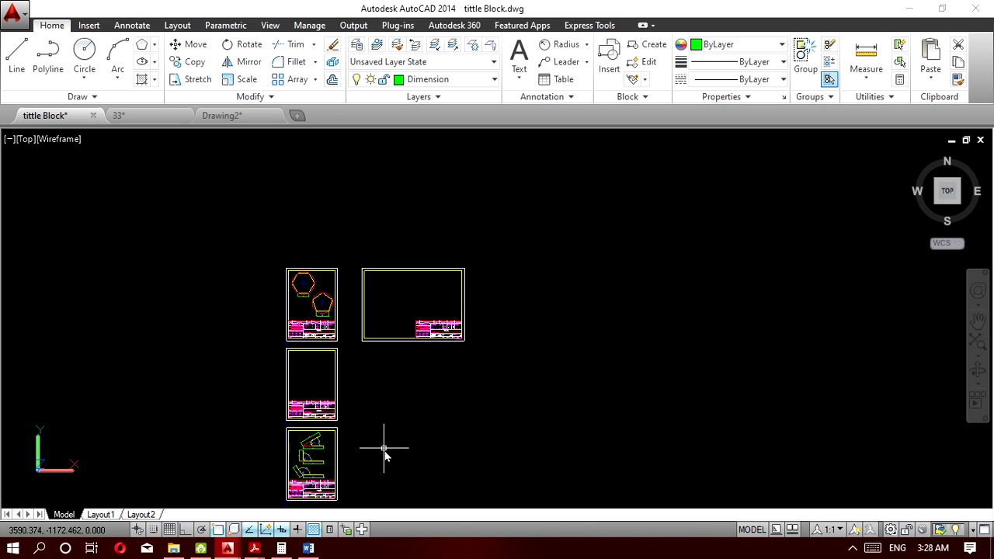
left_click(853, 548)
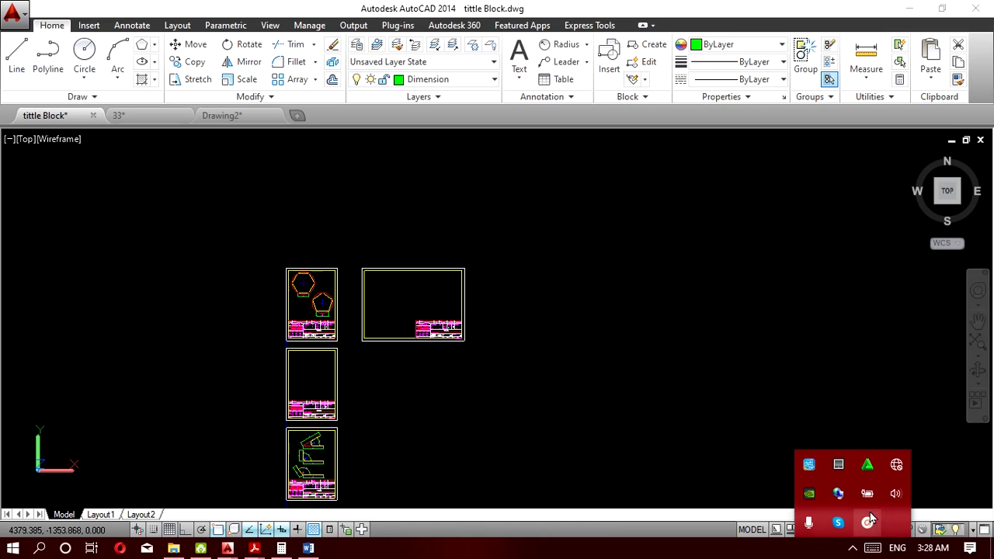